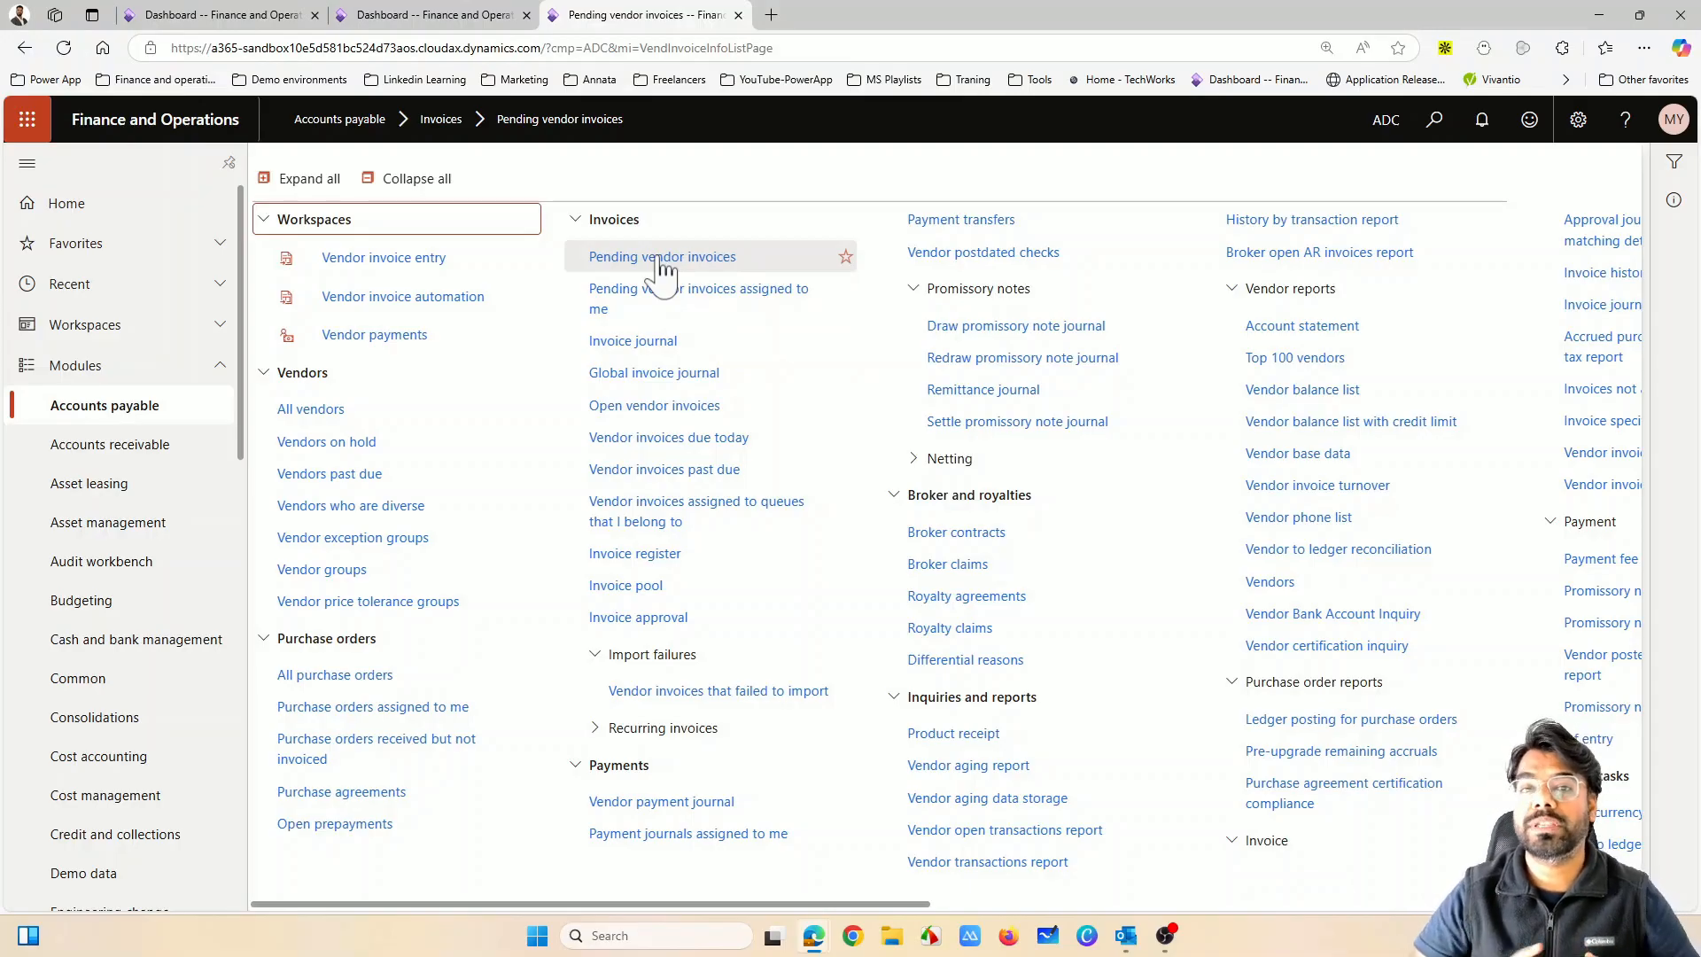
Open a new pending vendor invoice in Accounts payable and review its header fields and lines grid
{"action": "left_click", "coordinate": [658, 257]}
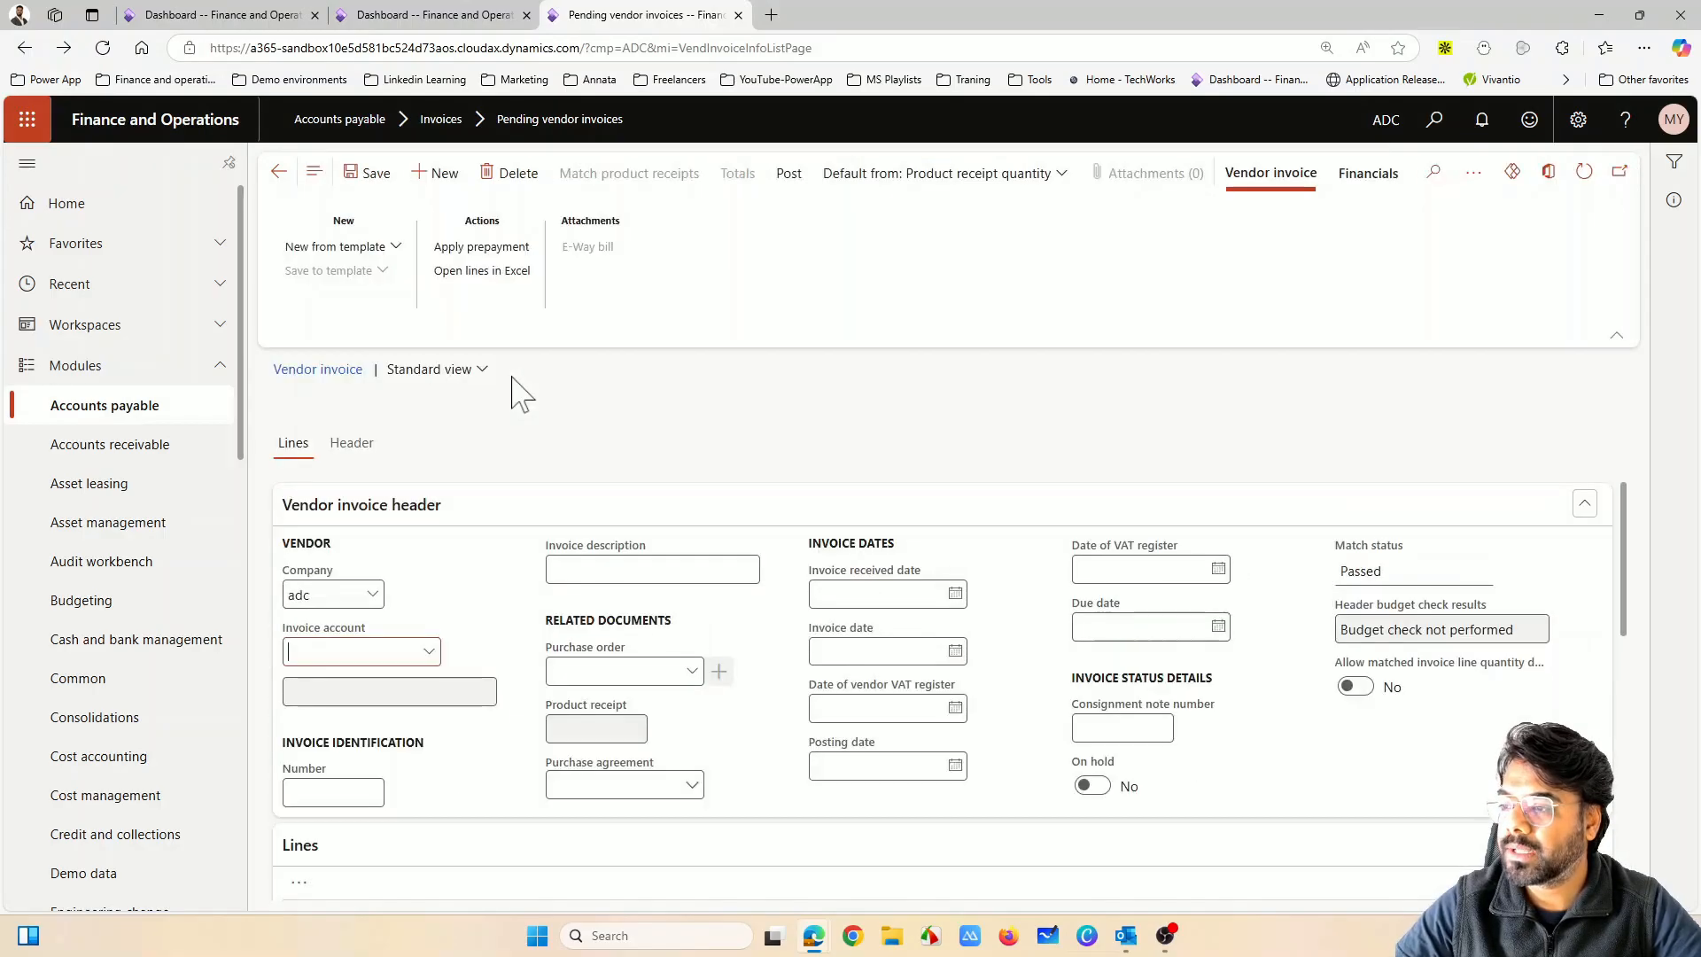
{"action": "scroll", "coordinate": [645, 634], "scroll_direction": "down", "scroll_amount": 3}
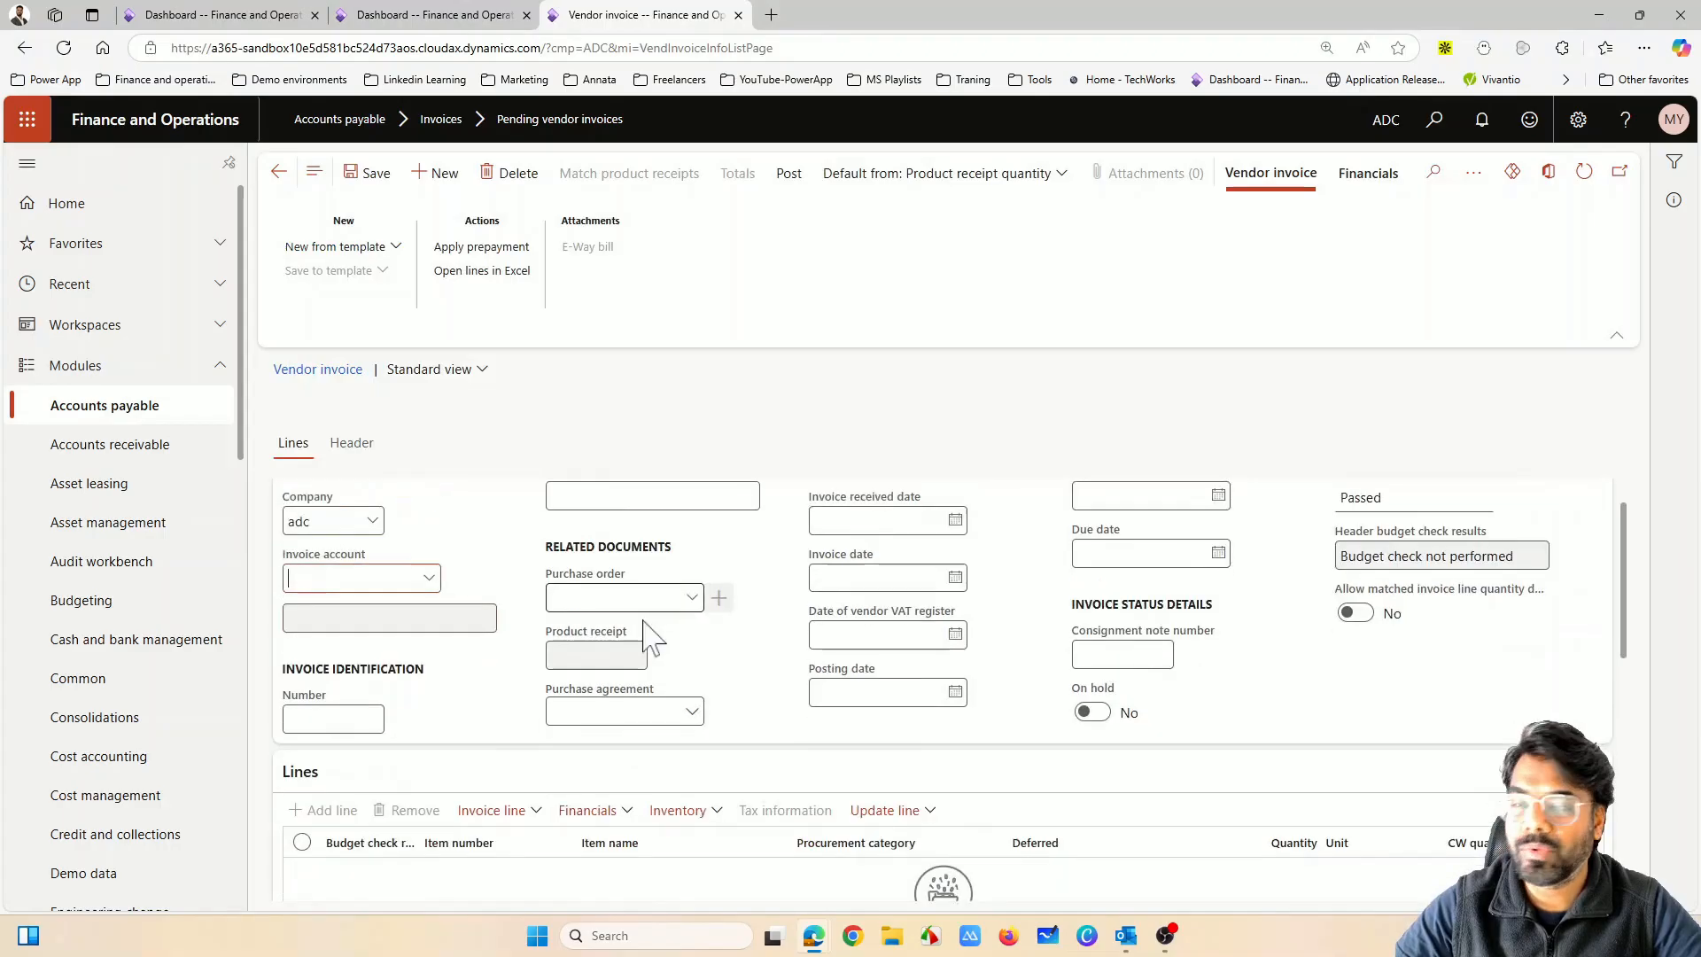
{"action": "scroll", "coordinate": [429, 568], "scroll_direction": "up", "scroll_amount": 3}
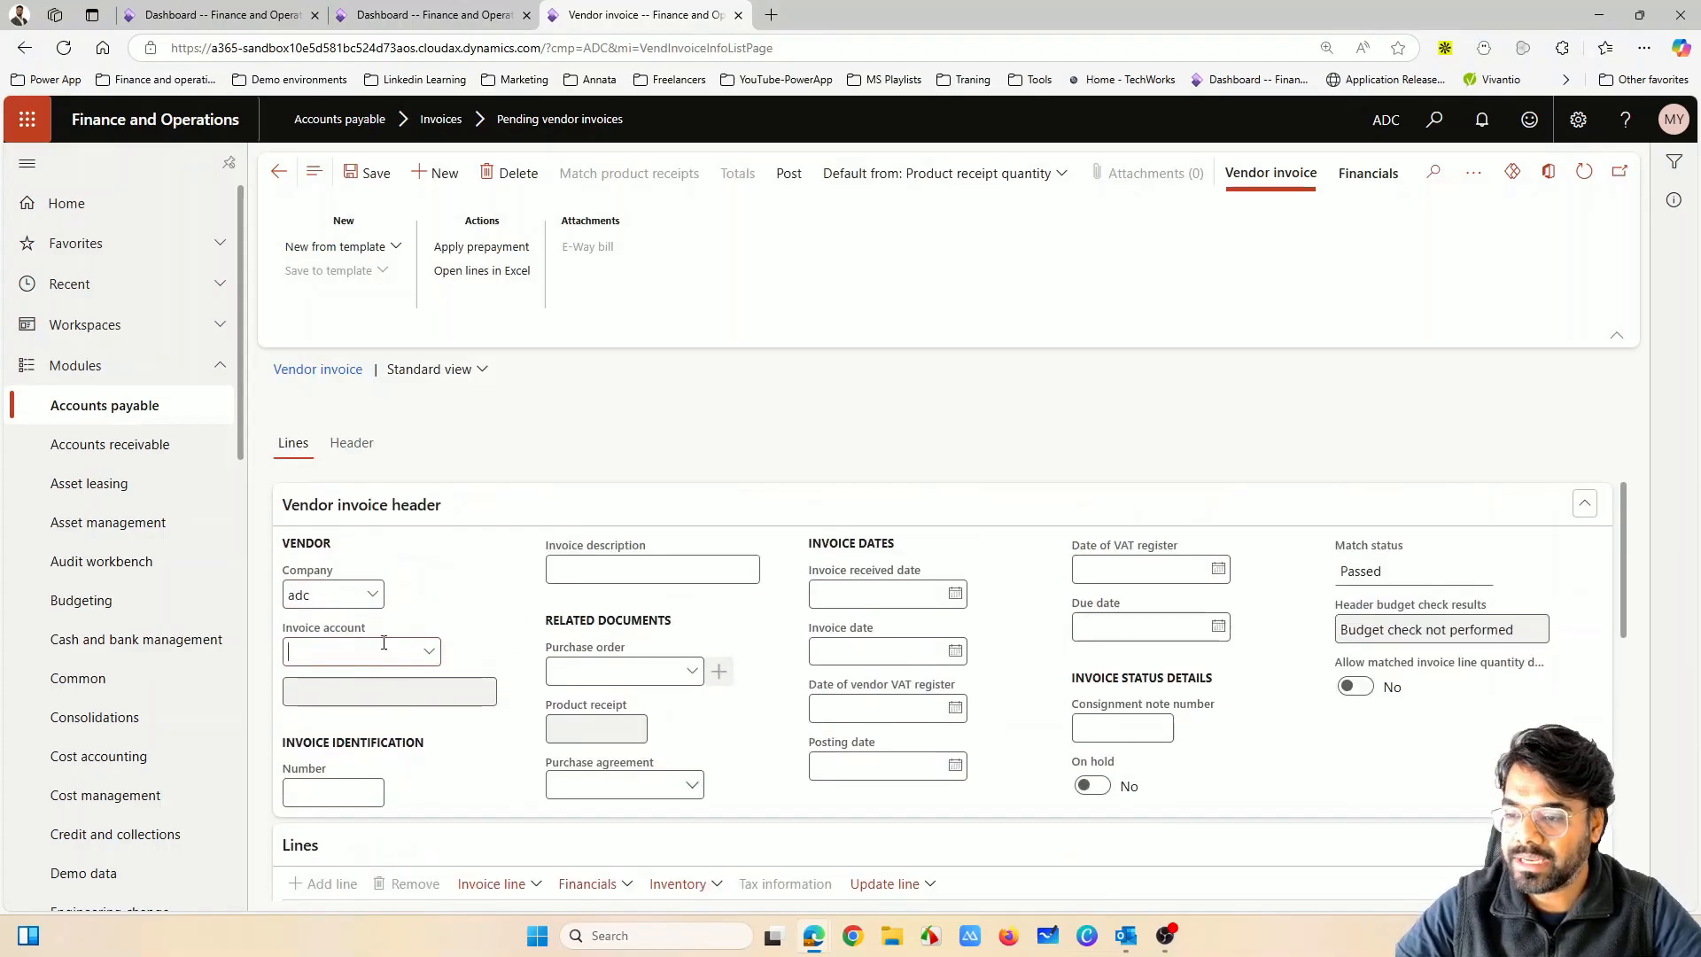
{"action": "scroll", "coordinate": [406, 673], "scroll_direction": "down", "scroll_amount": 3}
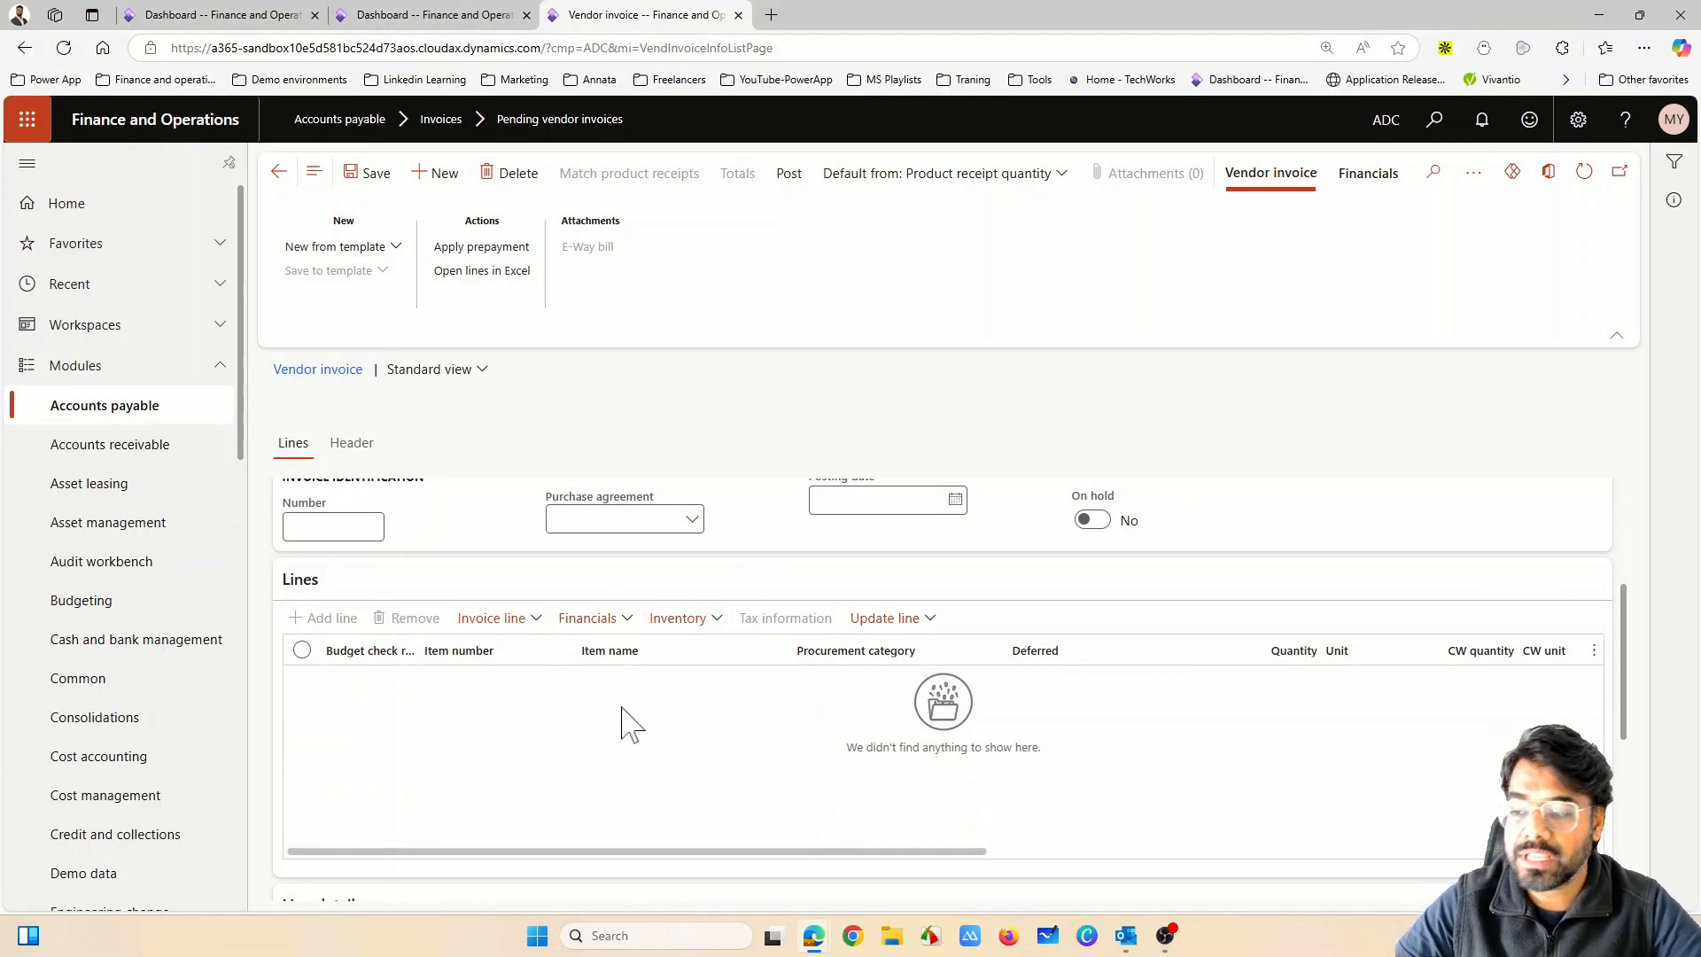
Create a new free text invoice from the all free text invoices list in Accounts receivable
{"action": "left_click", "coordinate": [235, 15]}
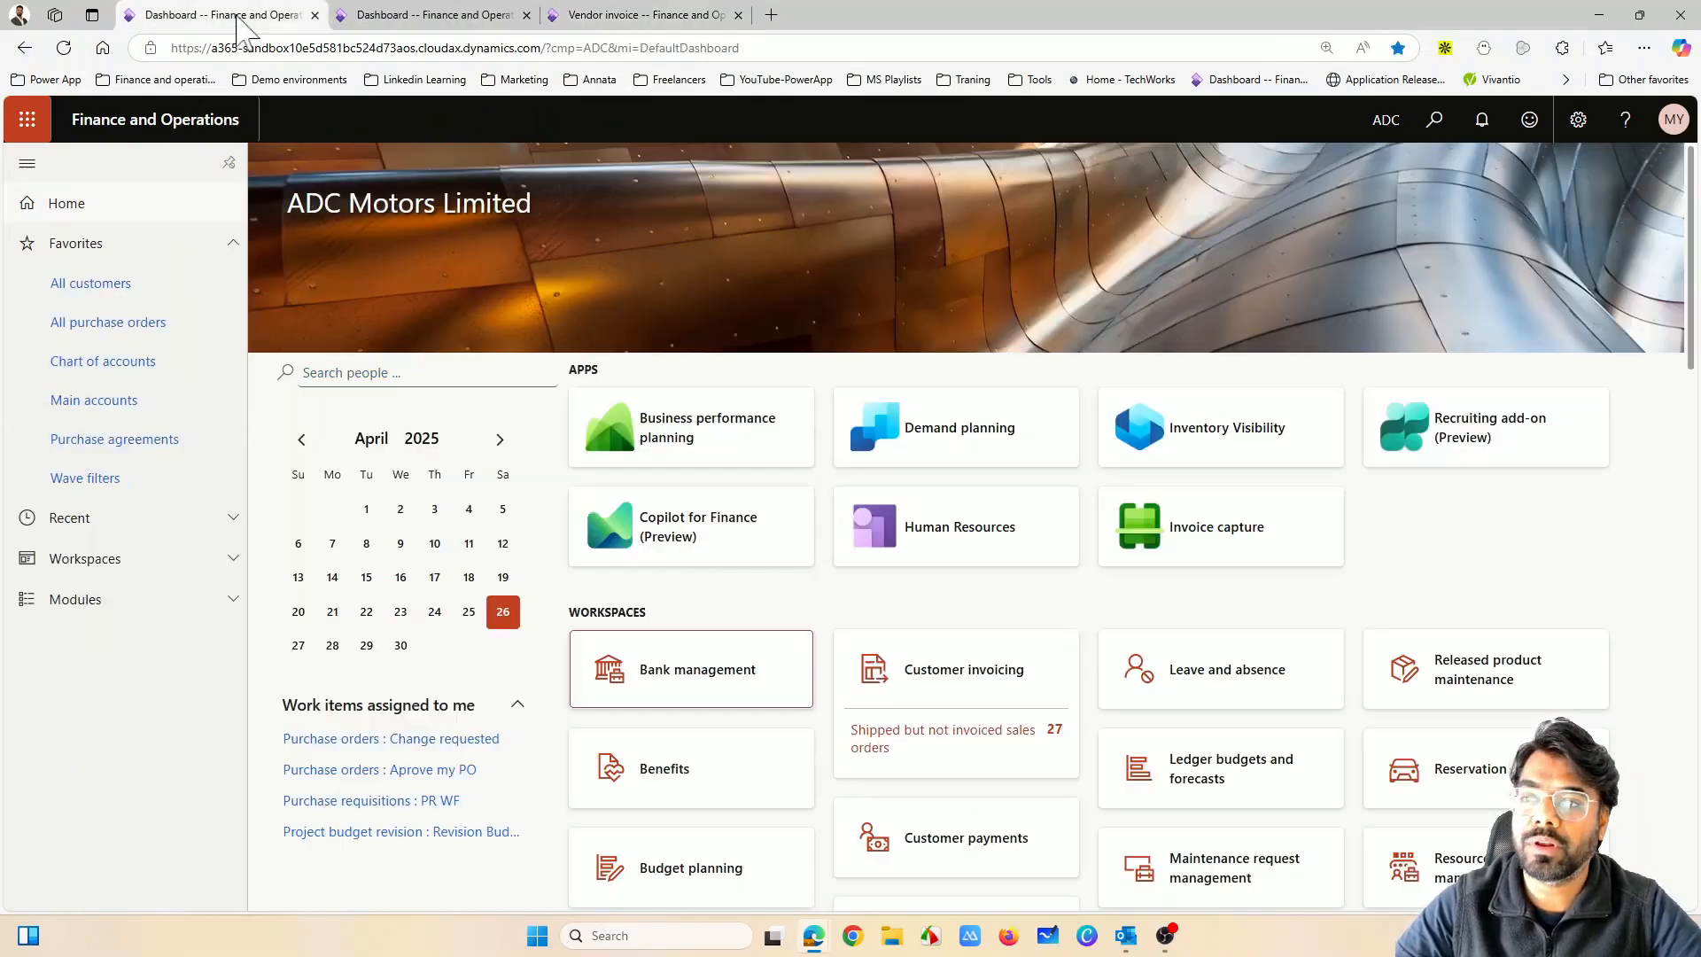
{"action": "left_click", "coordinate": [111, 602]}
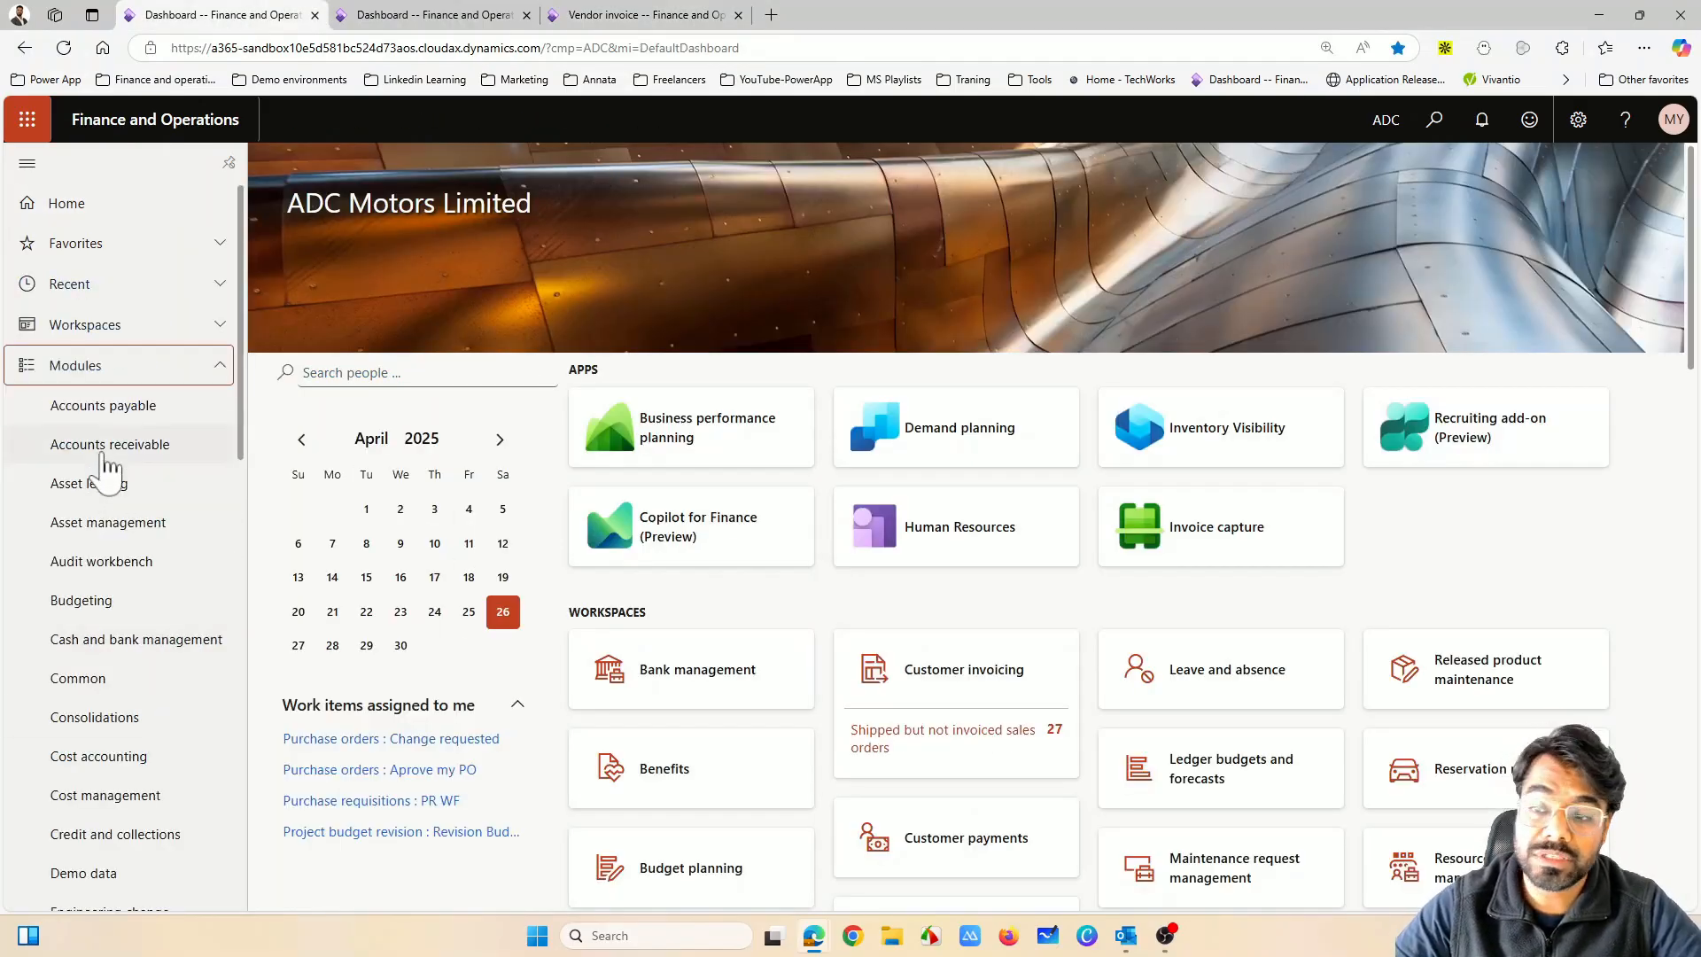
{"action": "left_click", "coordinate": [107, 445]}
{"action": "left_click", "coordinate": [645, 15]}
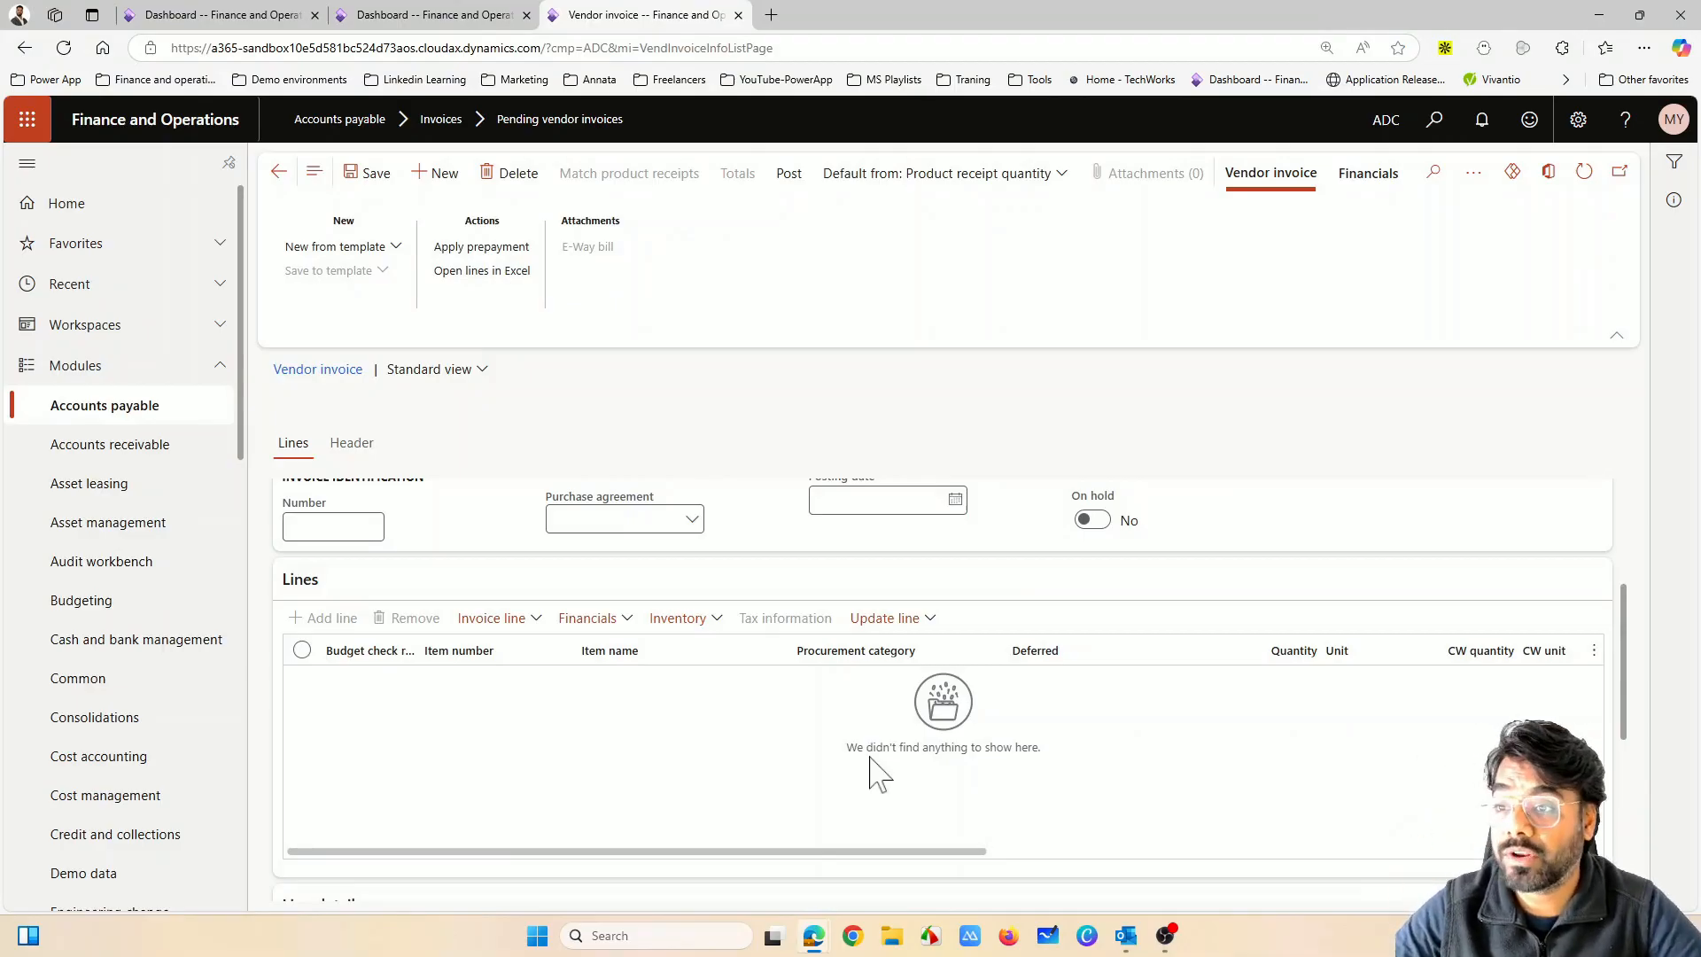
{"action": "left_click", "coordinate": [200, 16]}
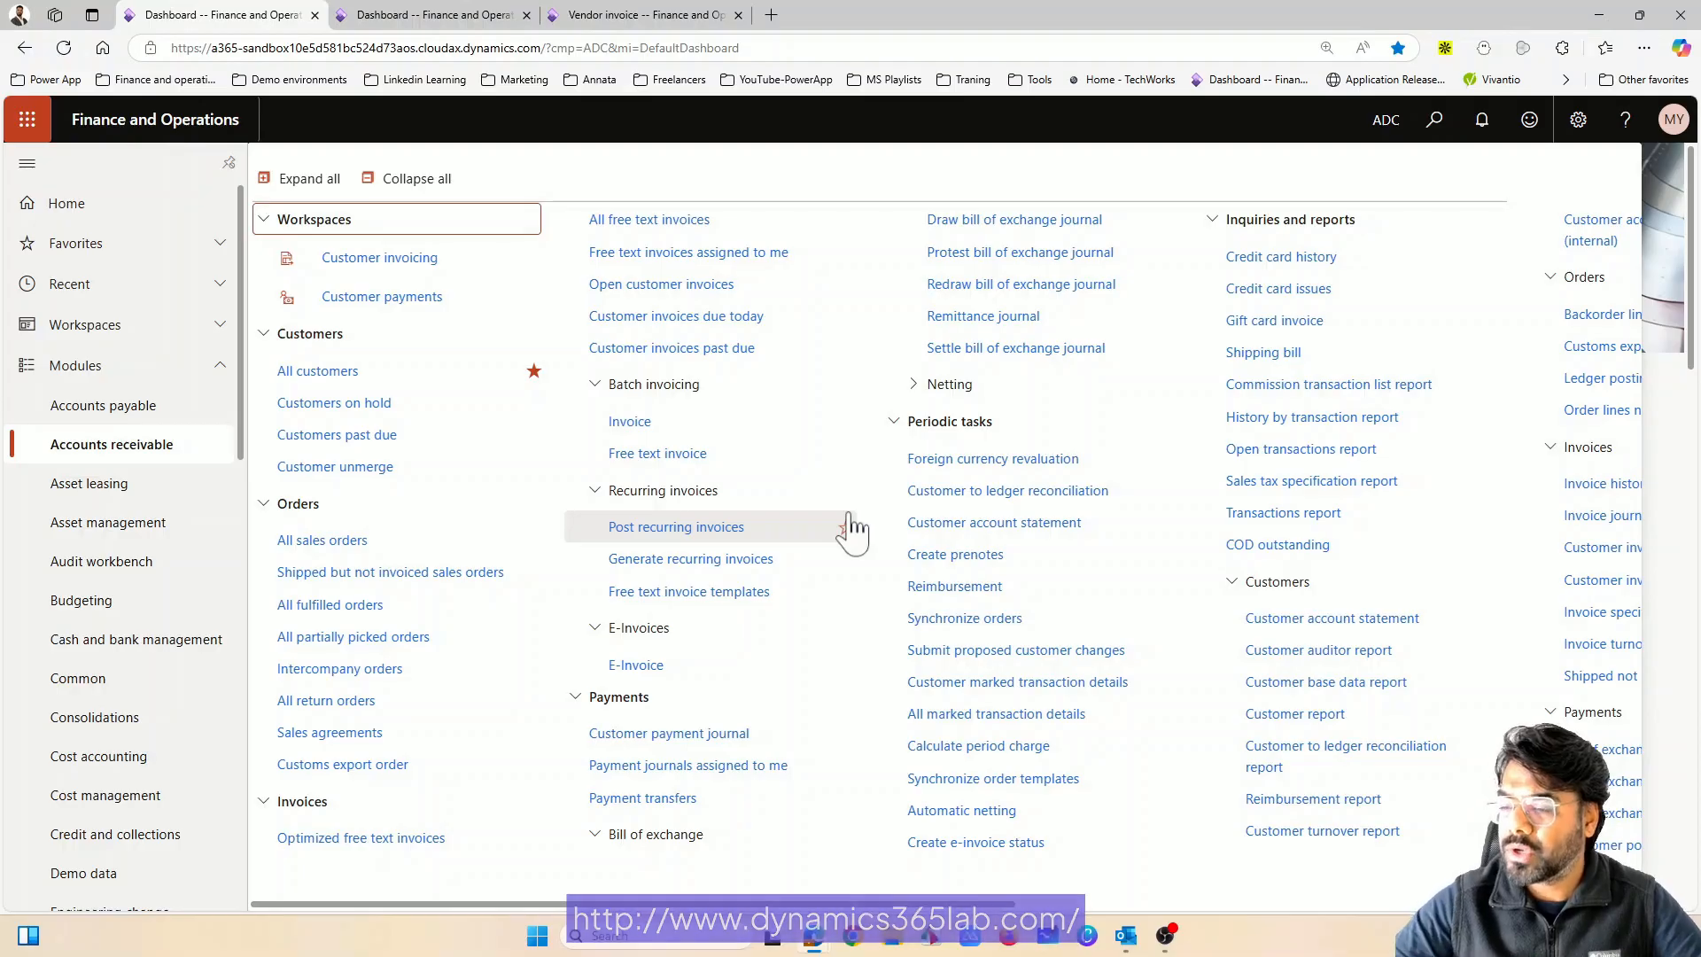
{"action": "left_click", "coordinate": [664, 222]}
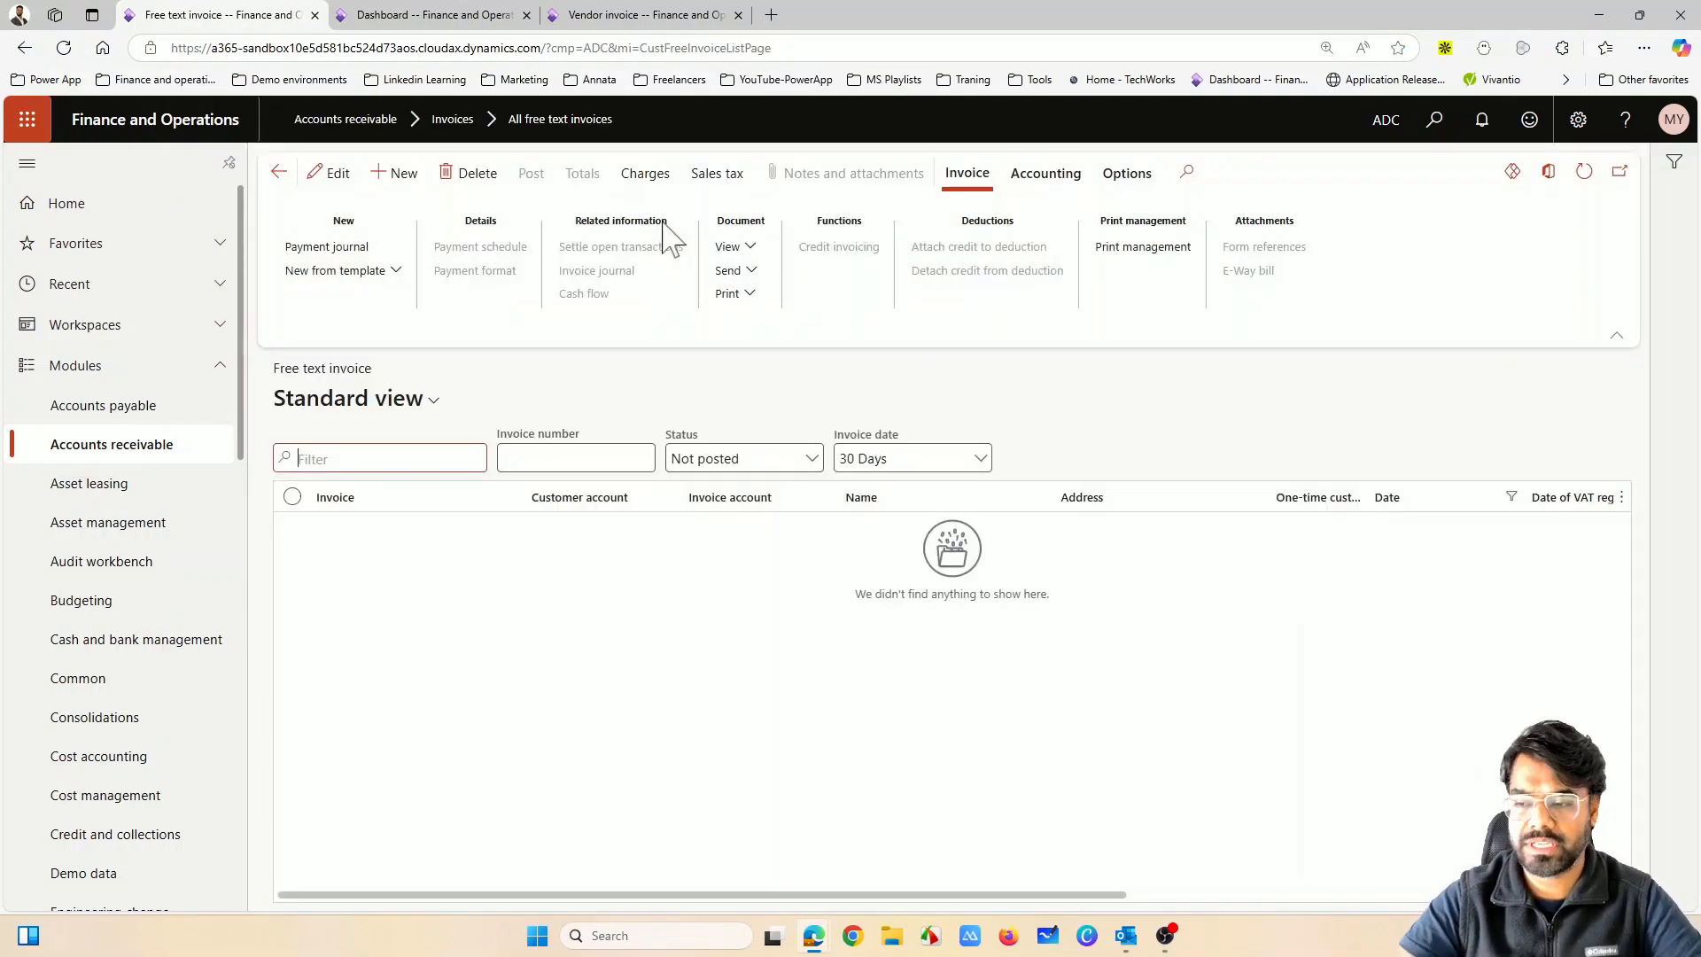
{"action": "left_click", "coordinate": [408, 182]}
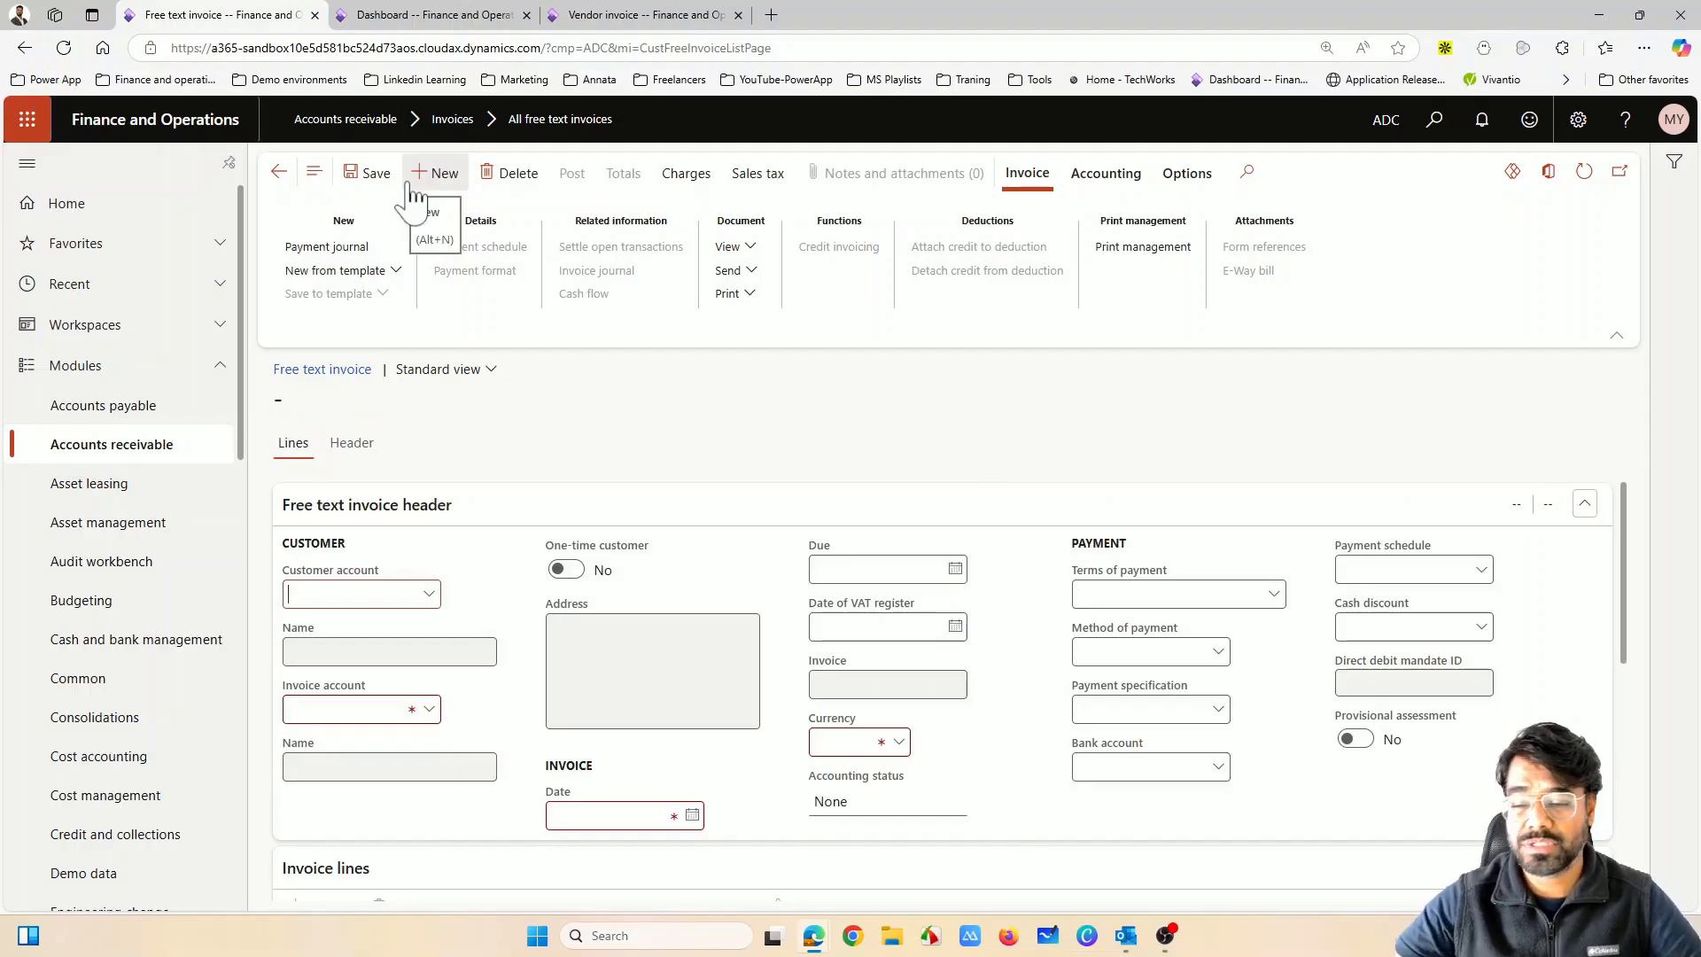
Select TTN LLC USA as the customer on the free text invoice header
{"action": "left_click", "coordinate": [433, 599]}
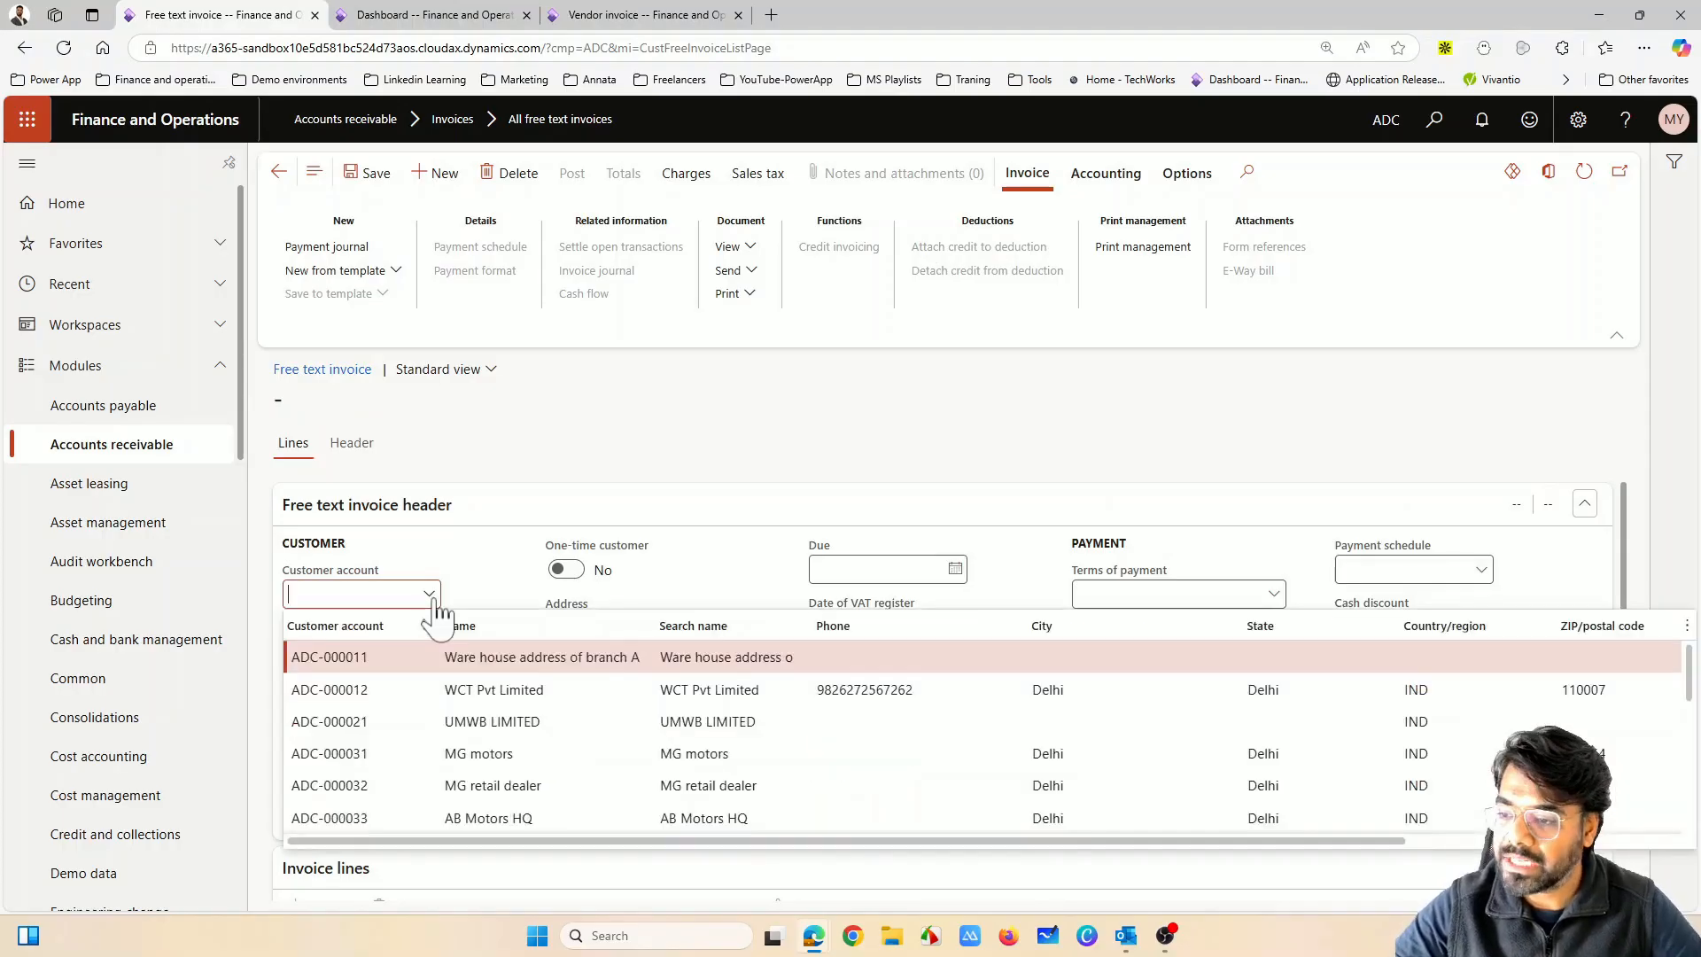
{"action": "scroll", "coordinate": [458, 776], "scroll_direction": "down", "scroll_amount": 5}
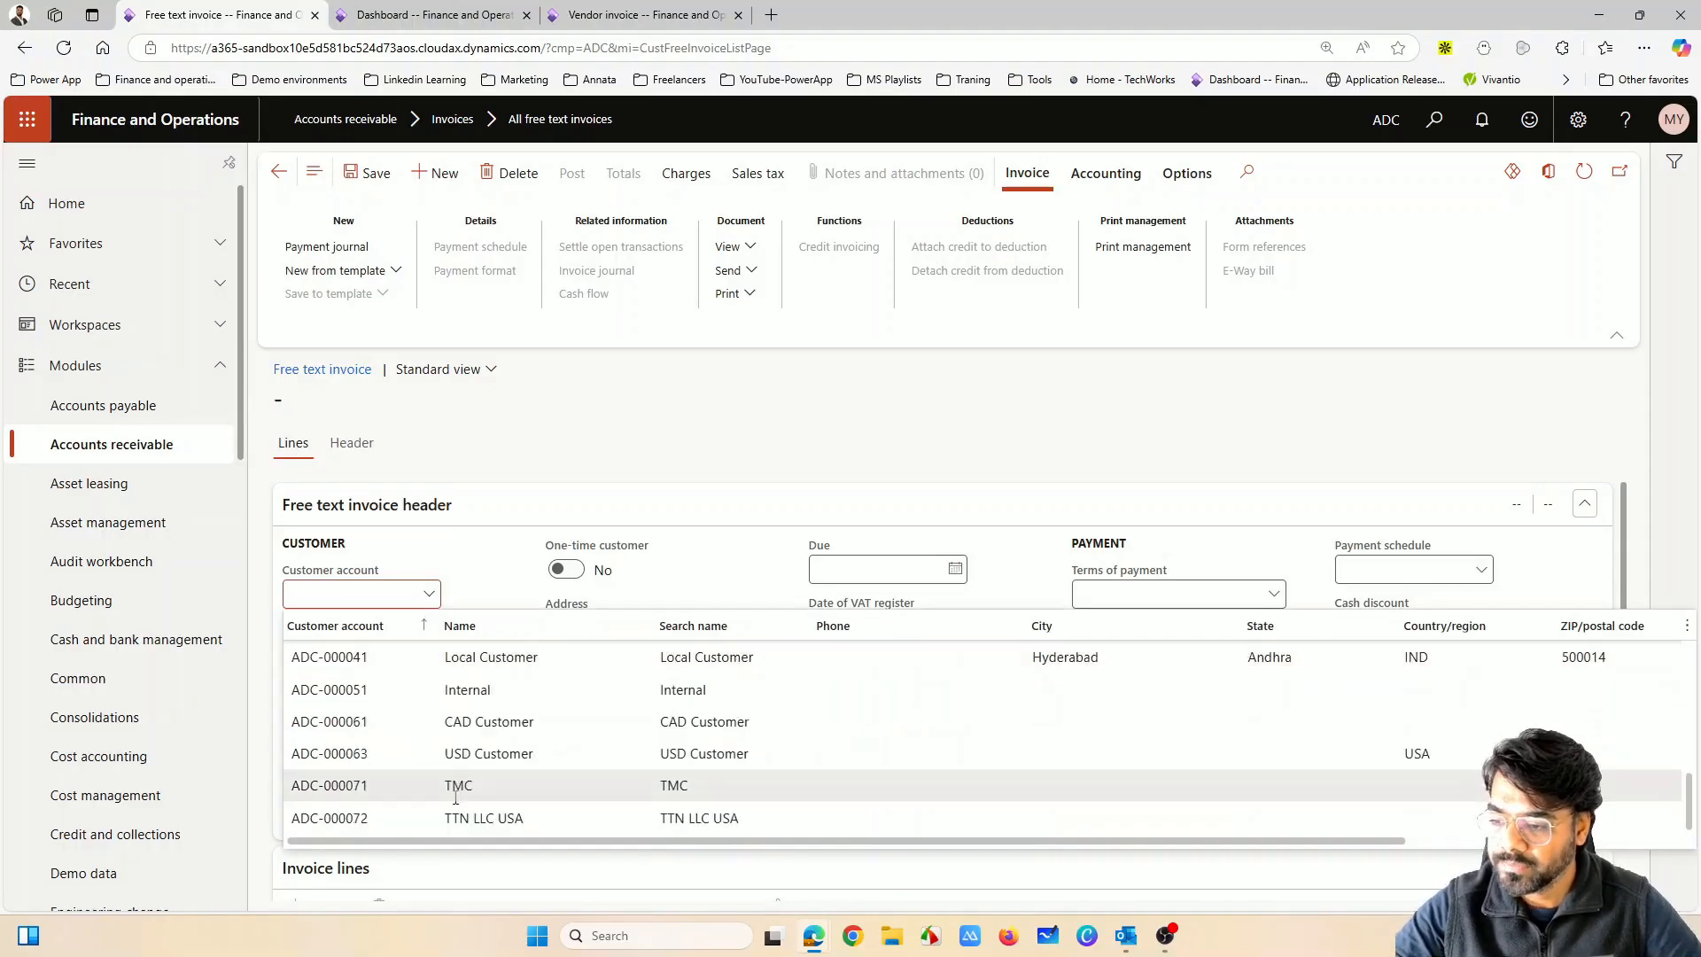
{"action": "left_click", "coordinate": [463, 824]}
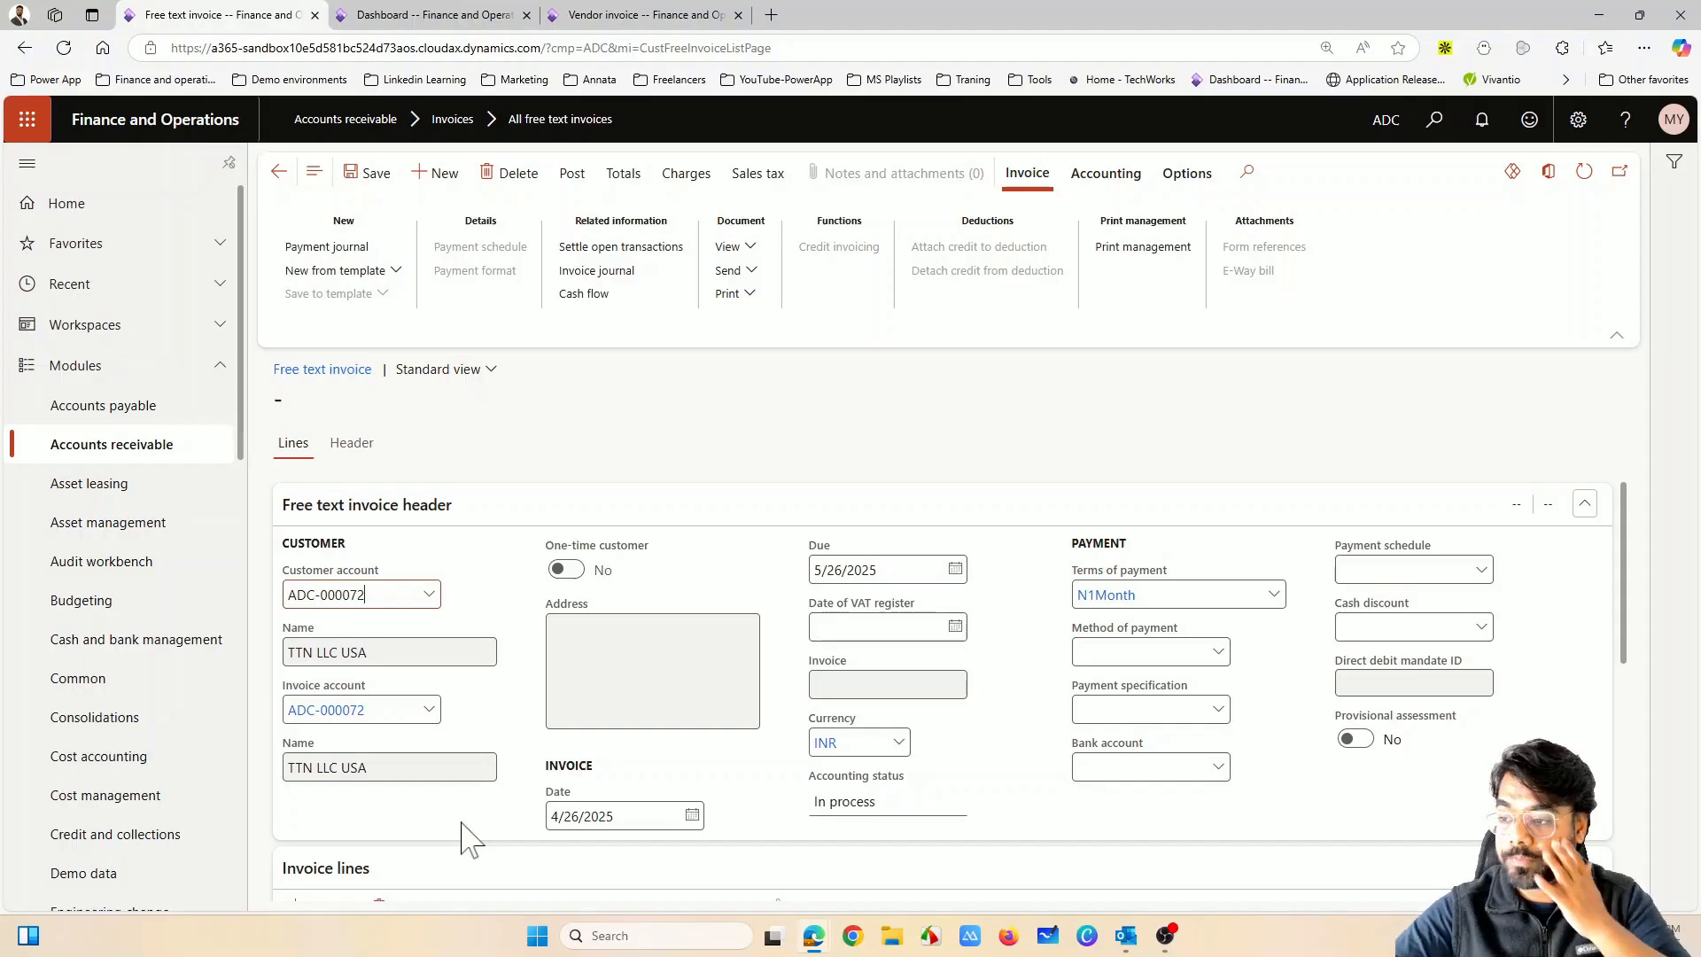
Compare the free text invoice's lines grid with the lines grid of the open vendor invoice
{"action": "scroll", "coordinate": [532, 752], "scroll_direction": "down", "scroll_amount": 3}
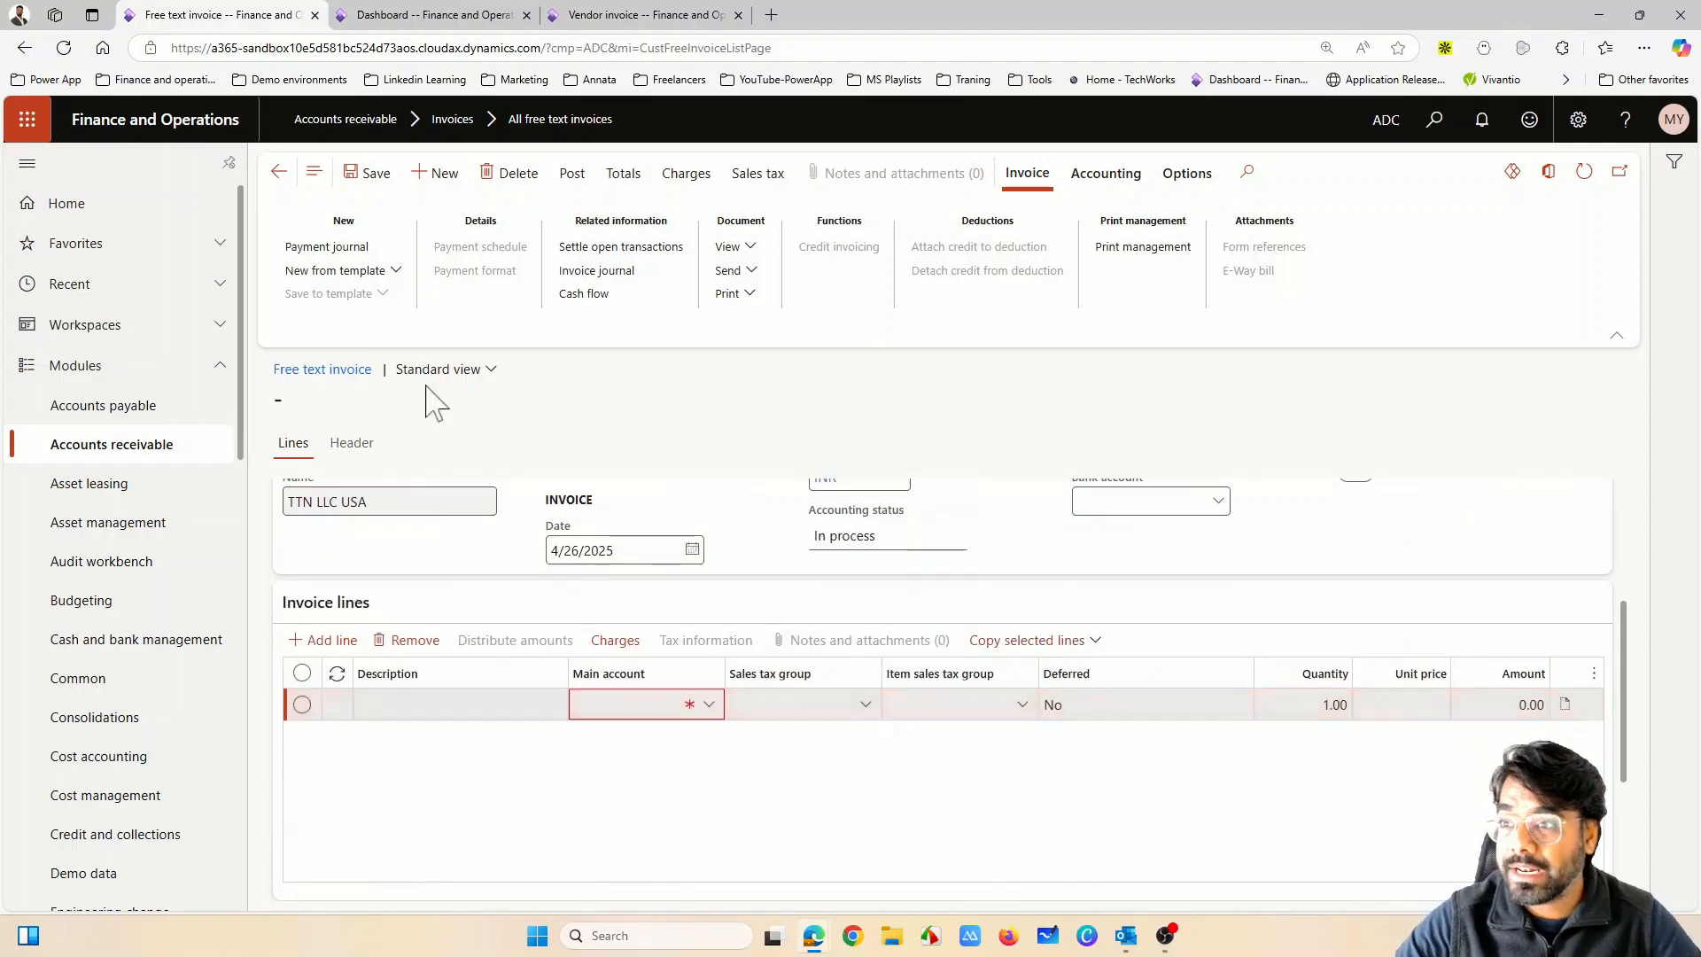
{"action": "left_click", "coordinate": [678, 18]}
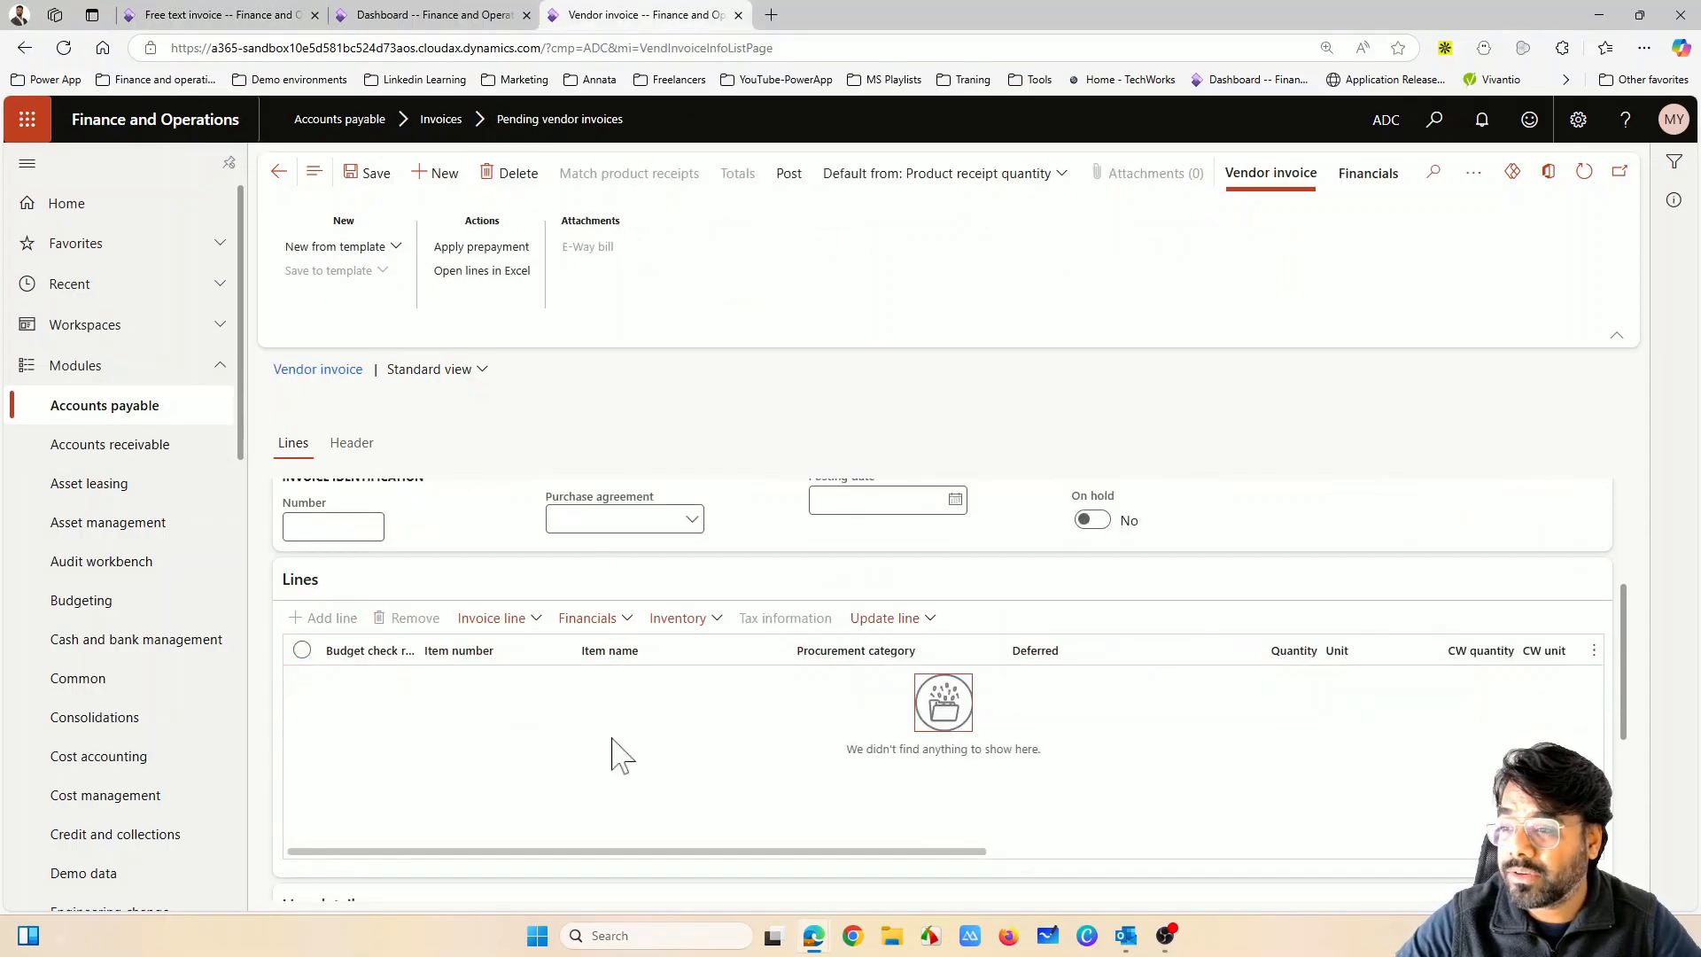
{"action": "left_click", "coordinate": [270, 18]}
{"action": "scroll", "coordinate": [575, 823], "scroll_direction": "up", "scroll_amount": 1}
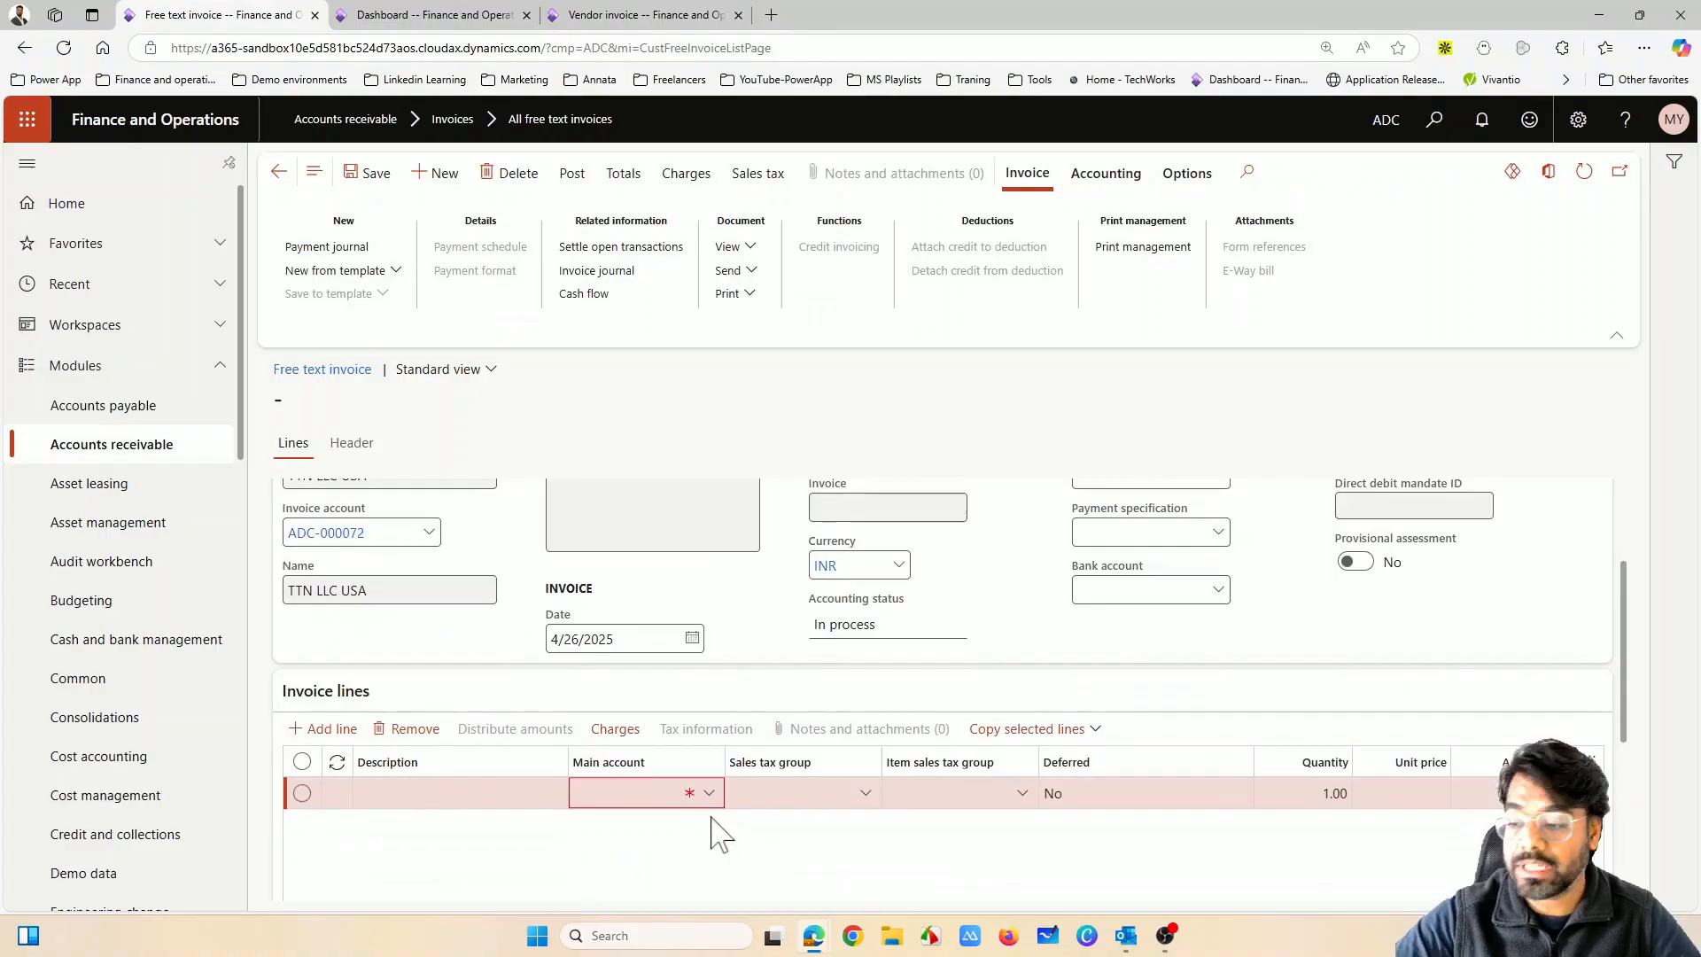
Set the main account of the first invoice line to 420300, Consulting & Training
{"action": "left_click", "coordinate": [662, 796]}
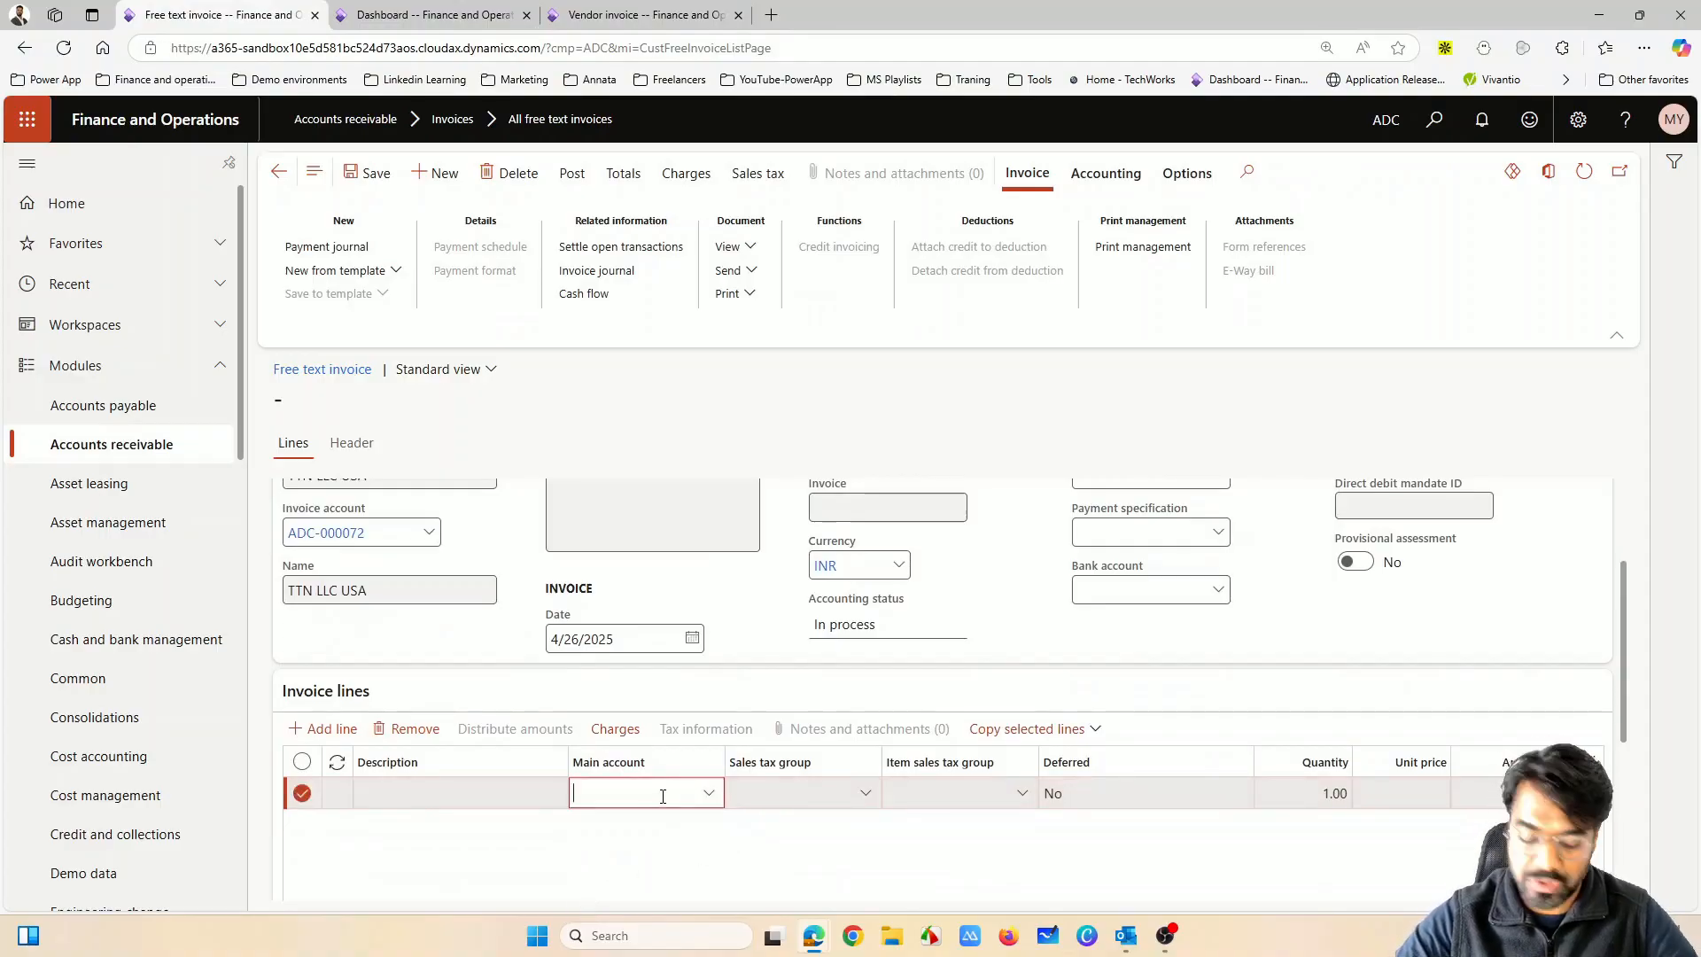
{"action": "left_click", "coordinate": [713, 808]}
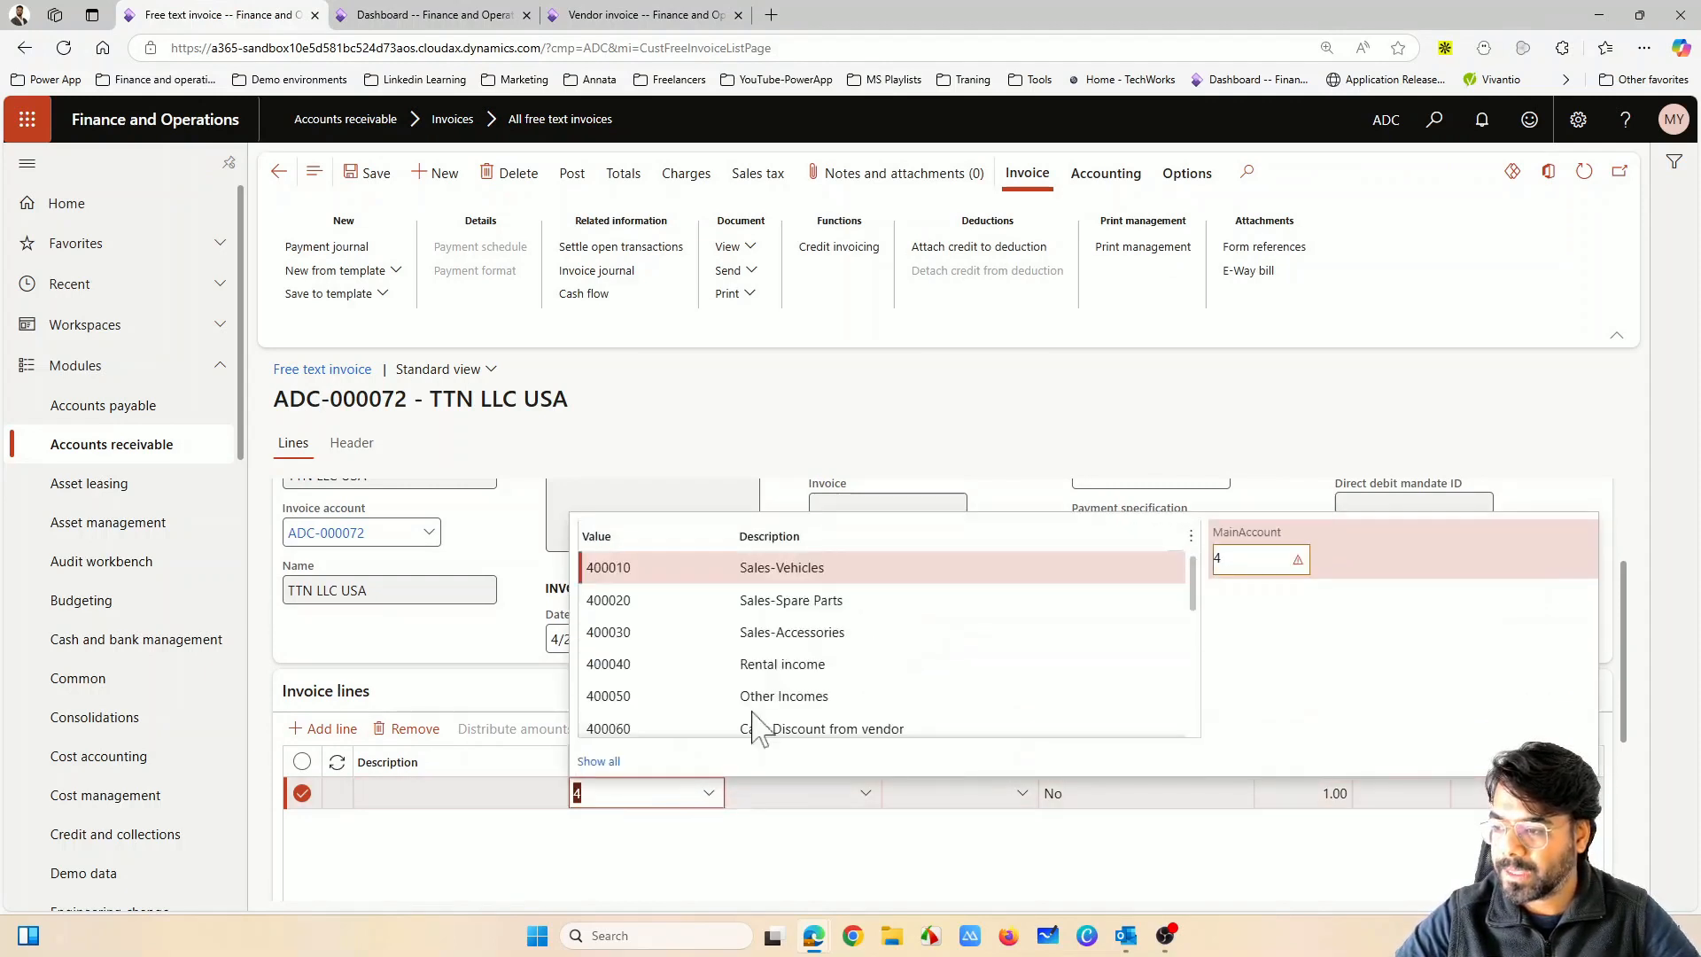
{"action": "scroll", "coordinate": [777, 632], "scroll_direction": "down", "scroll_amount": 5}
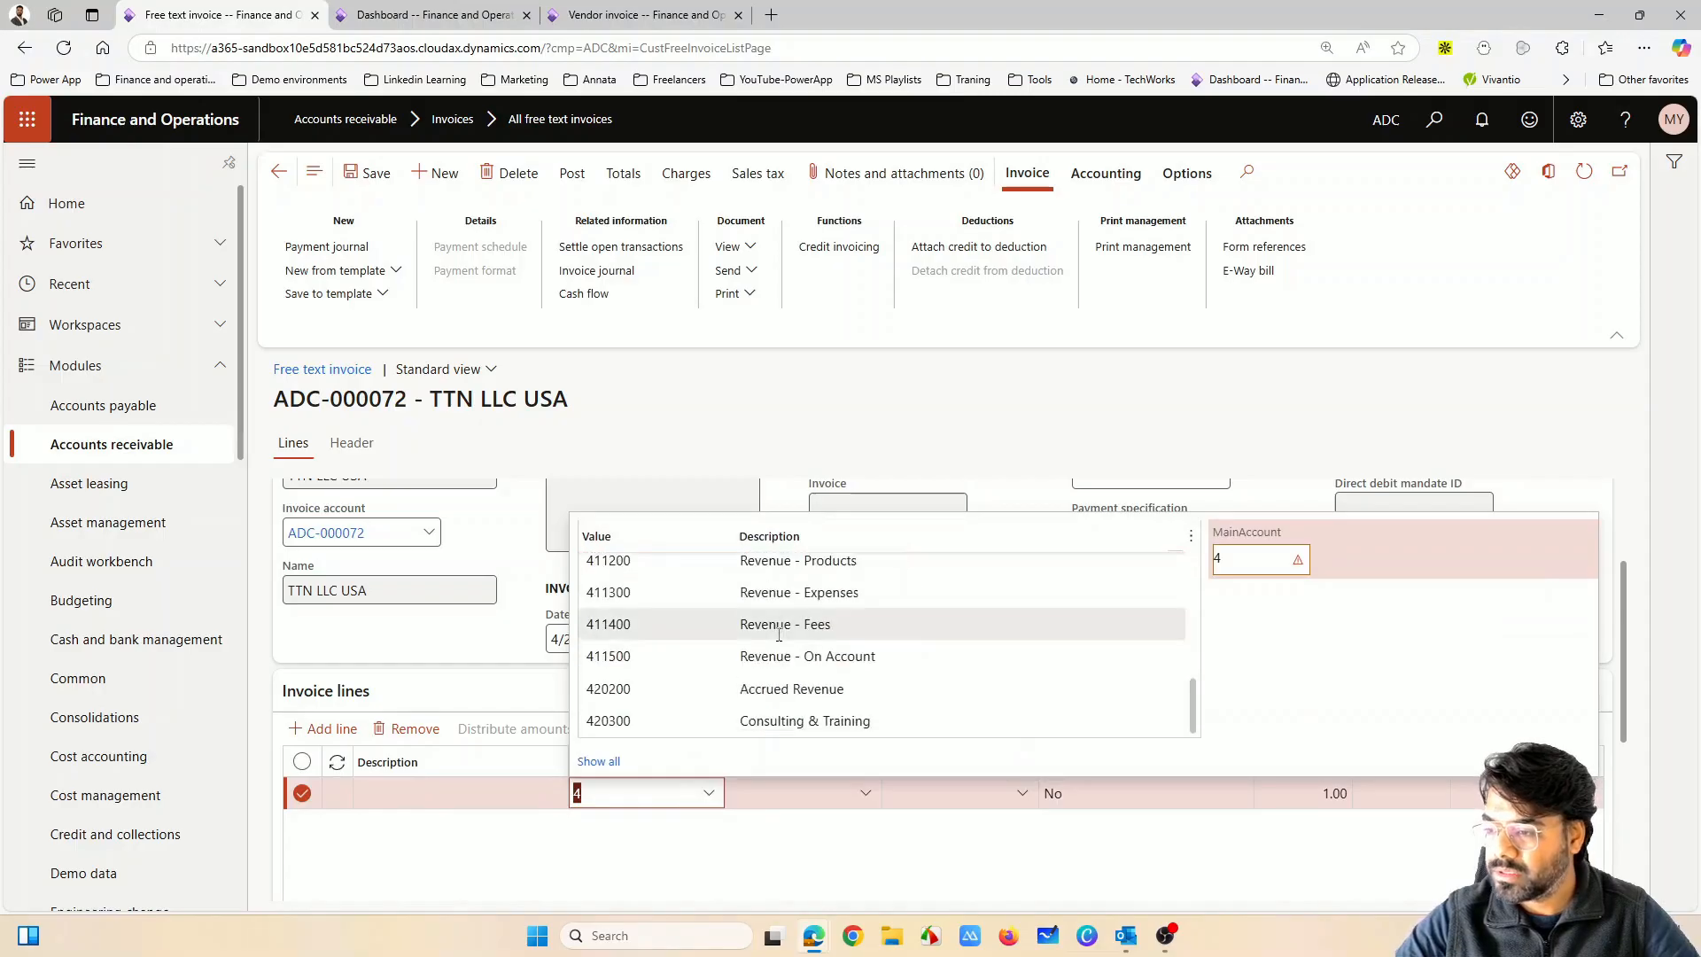
{"action": "left_click", "coordinate": [780, 719]}
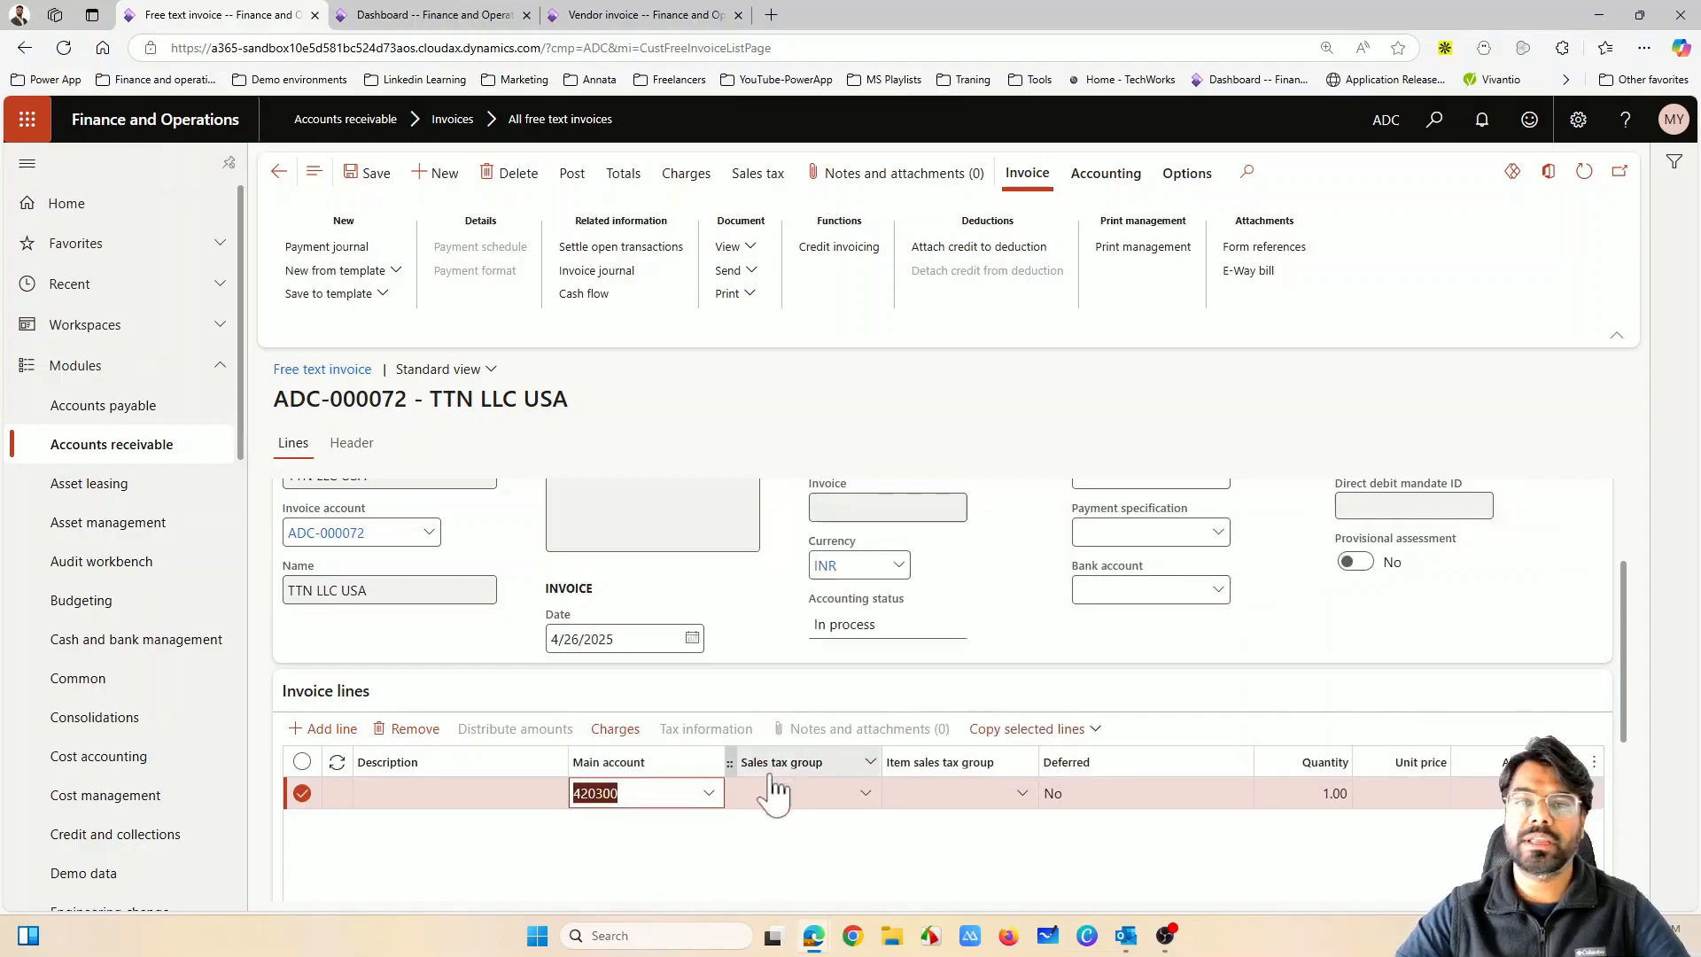
{"action": "left_click", "coordinate": [733, 818]}
Set the unit price of the invoice line to 4000 and save the invoice
{"action": "scroll", "coordinate": [1008, 852], "scroll_direction": "down", "scroll_amount": 1}
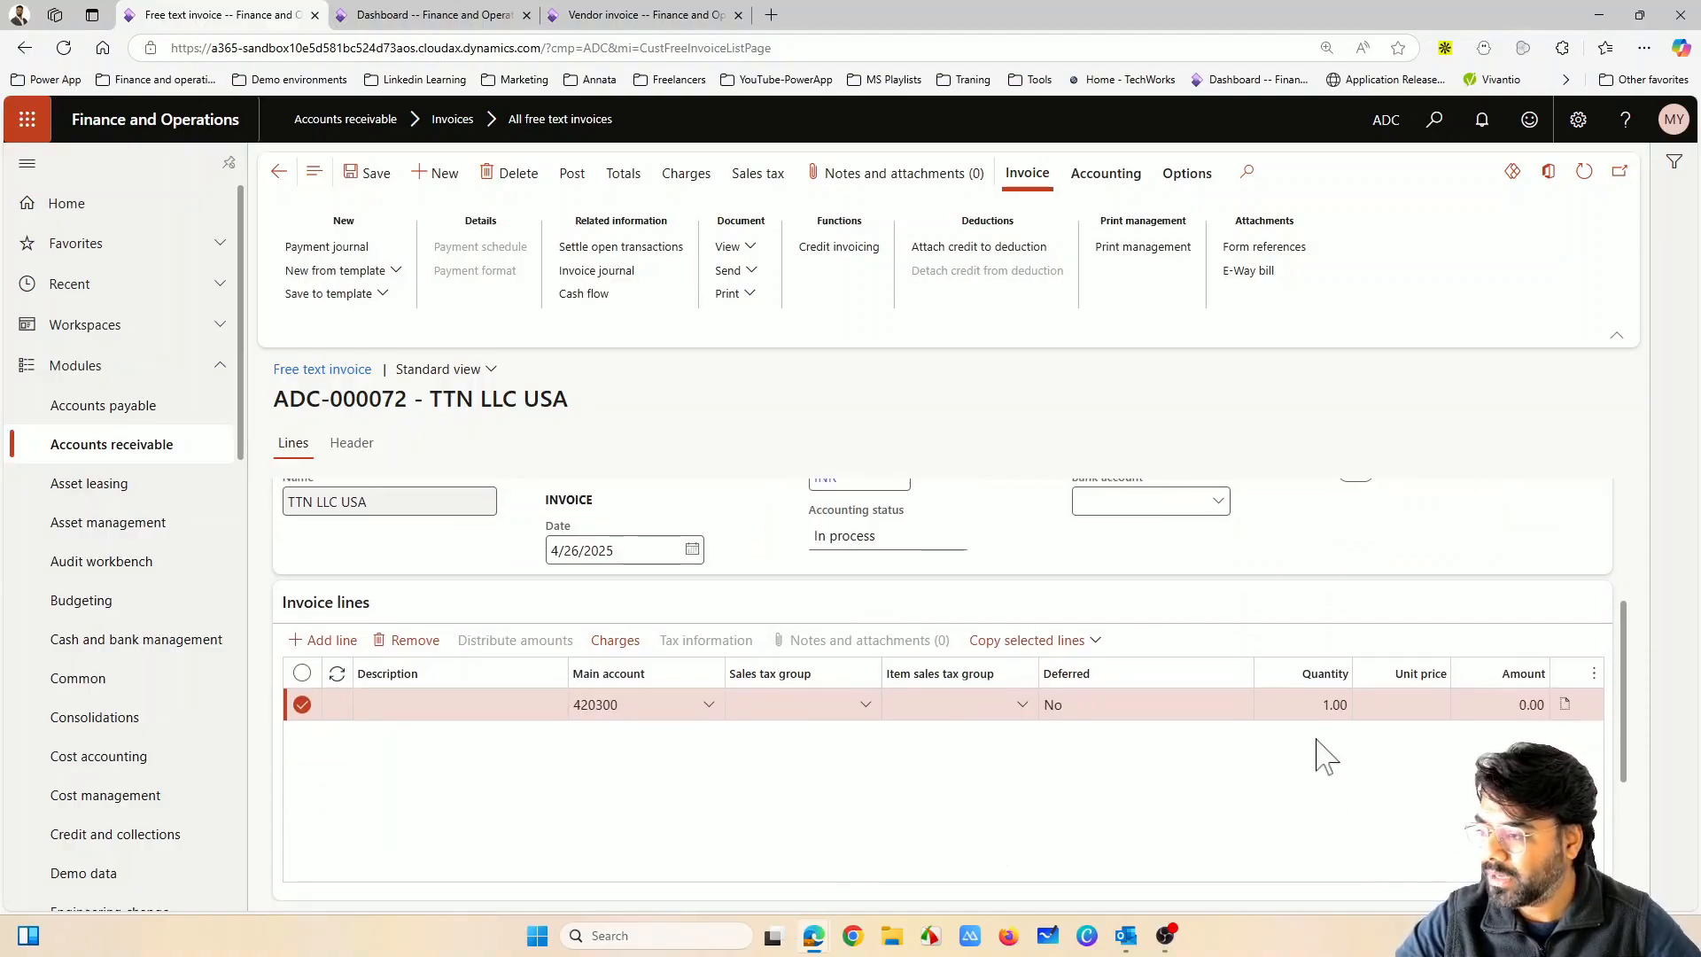
{"action": "left_click", "coordinate": [1333, 706]}
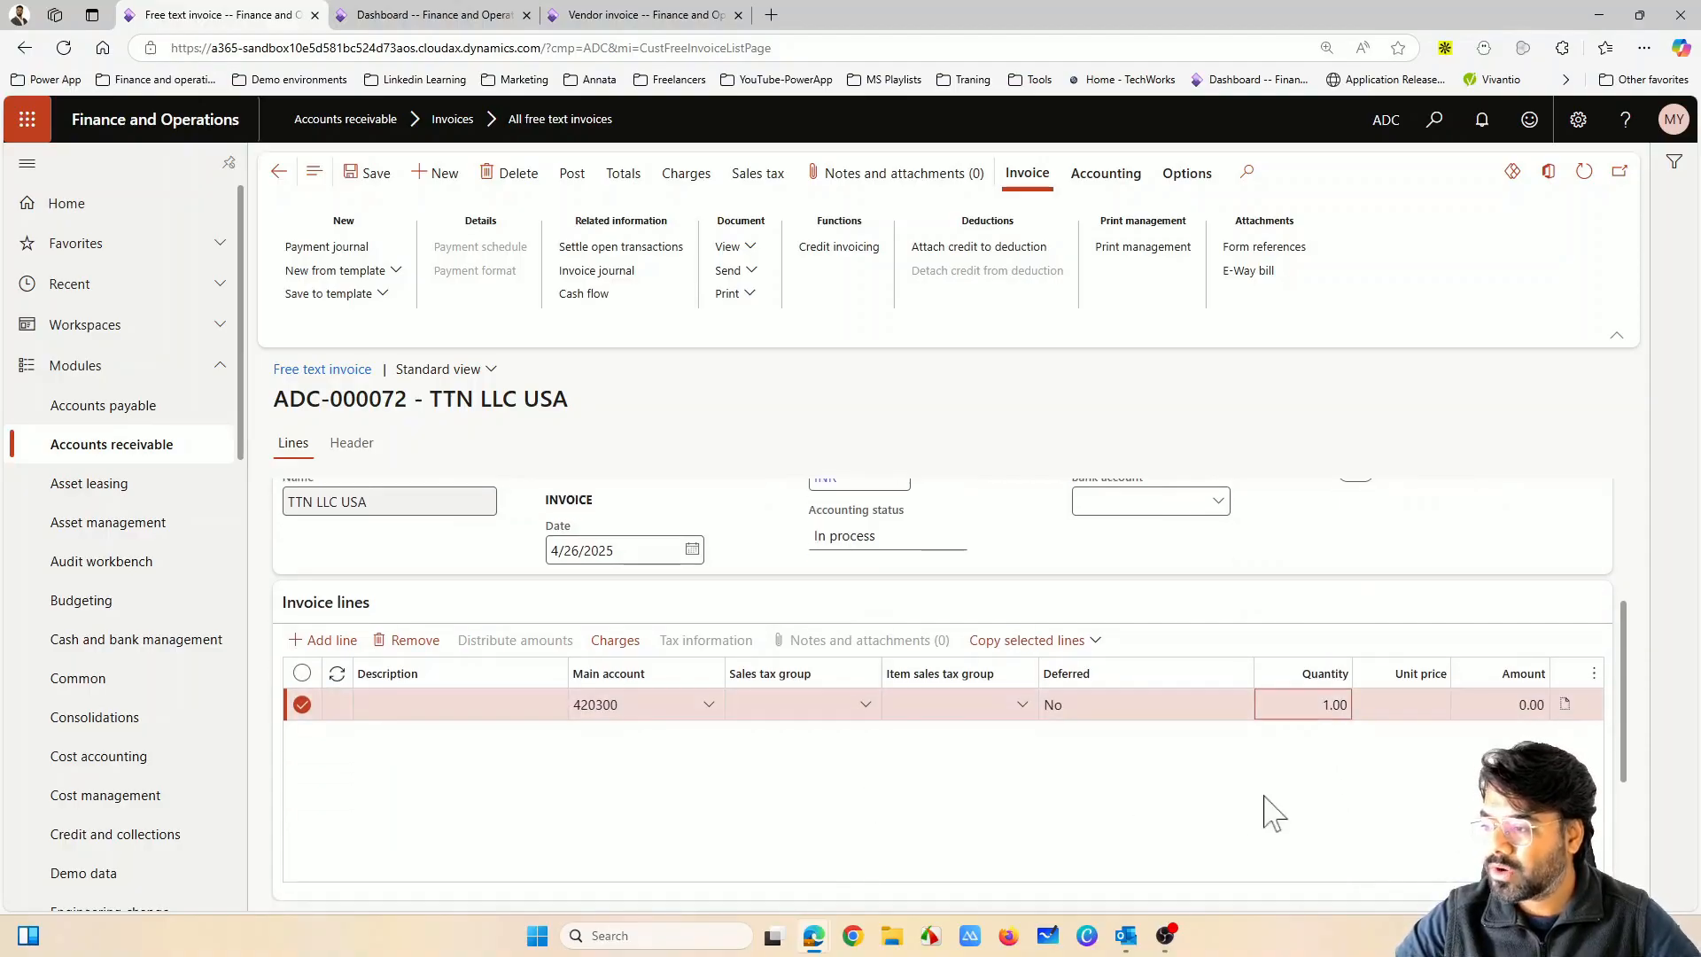
{"action": "left_click", "coordinate": [1244, 816]}
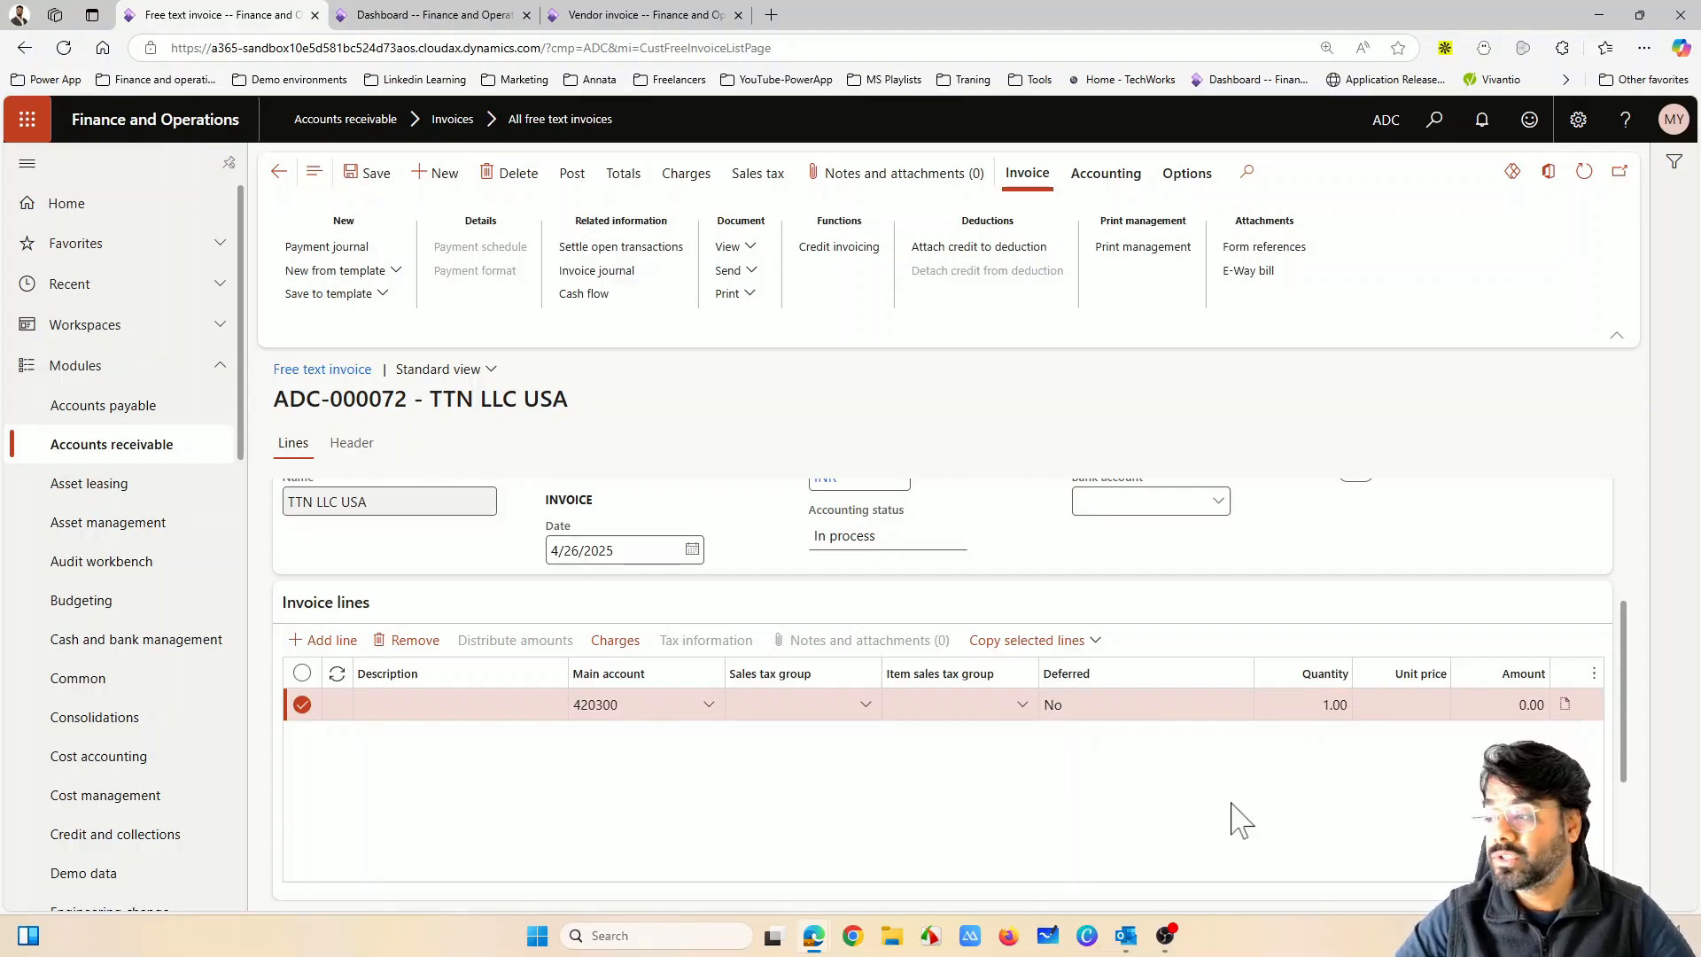
{"action": "left_click", "coordinate": [1372, 708]}
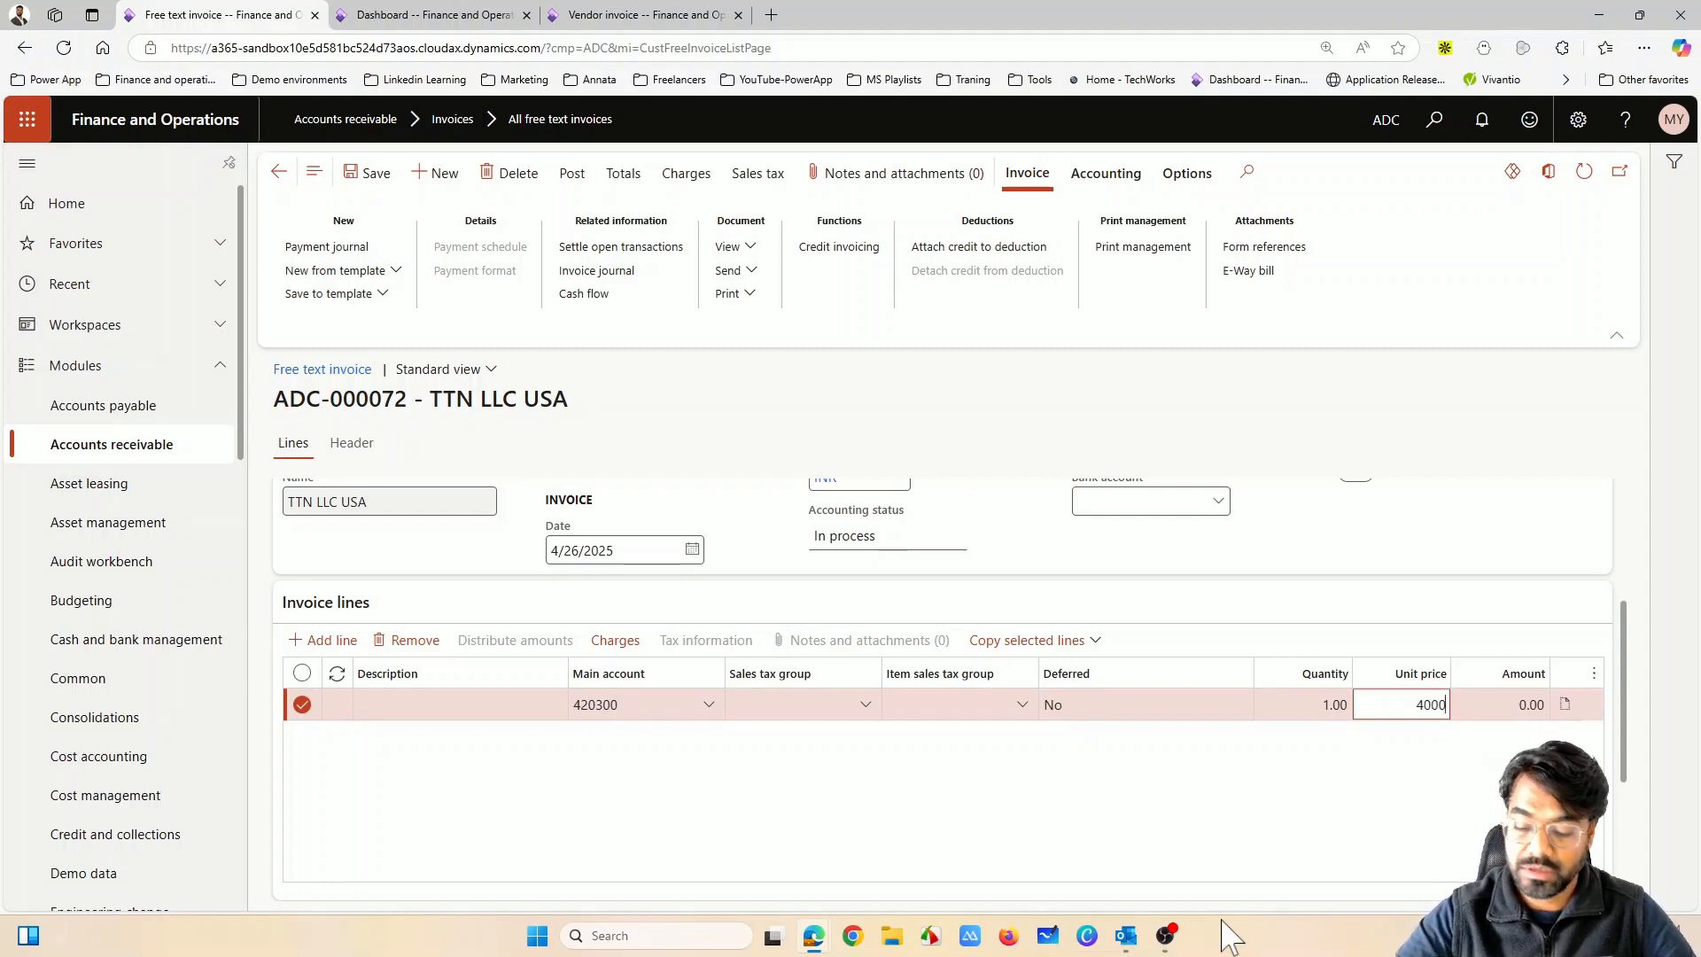
{"action": "key", "text": "ctrl+s"}
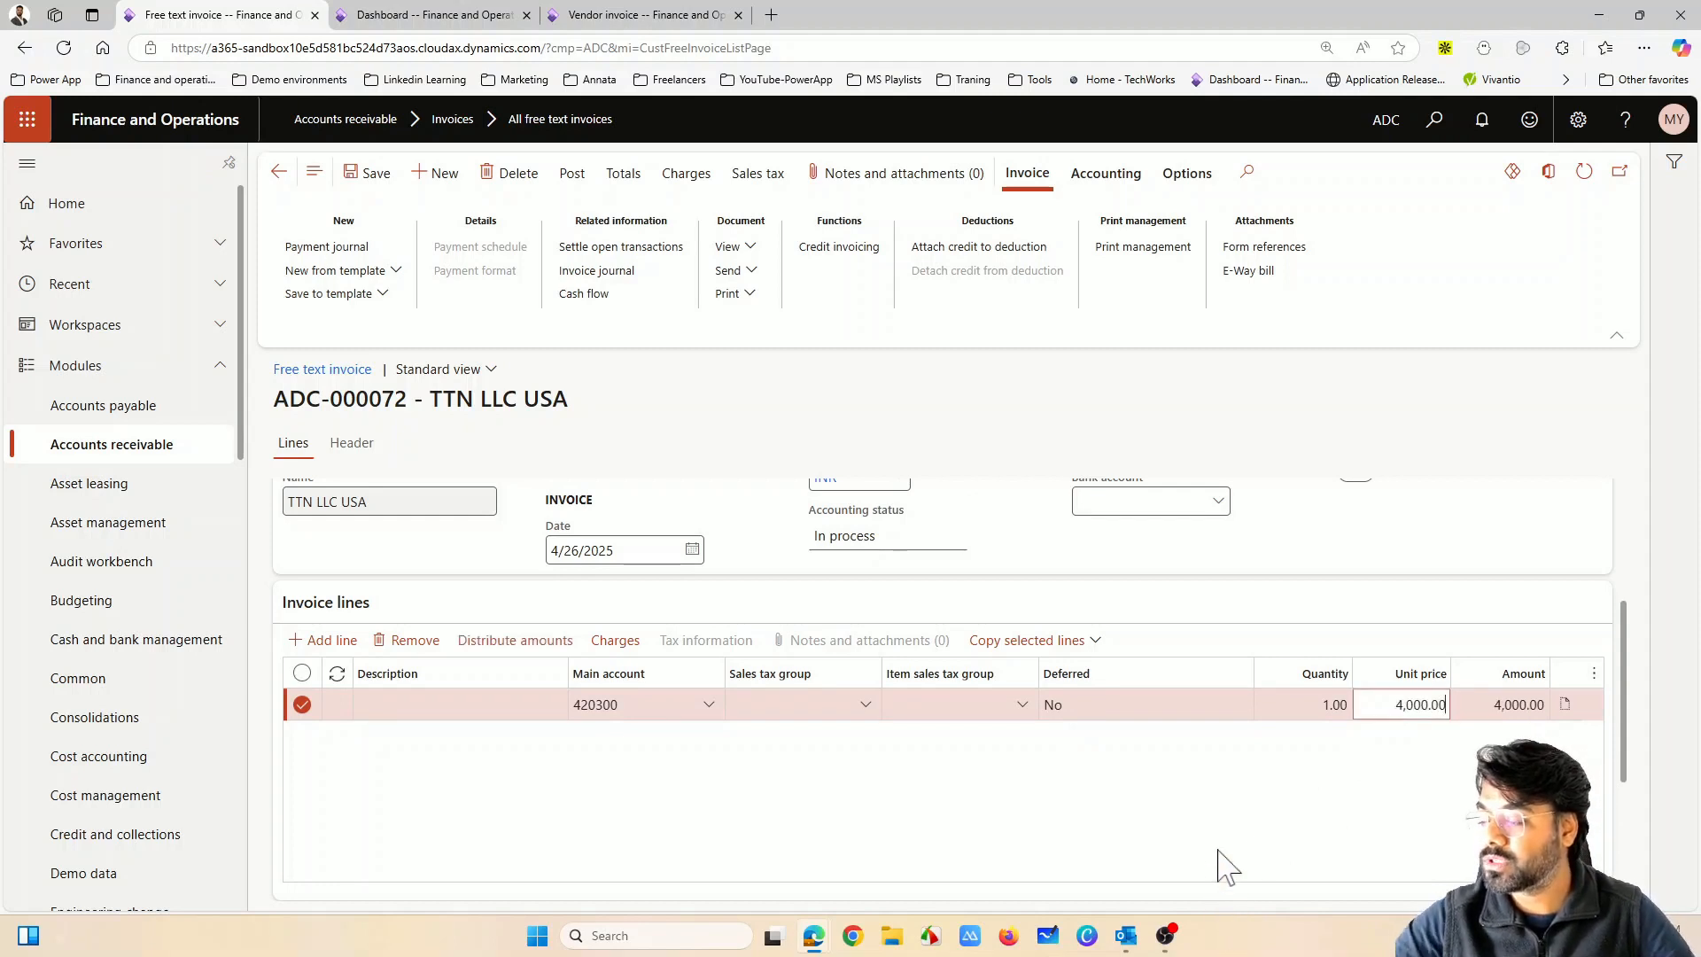
{"action": "left_click", "coordinate": [1329, 704]}
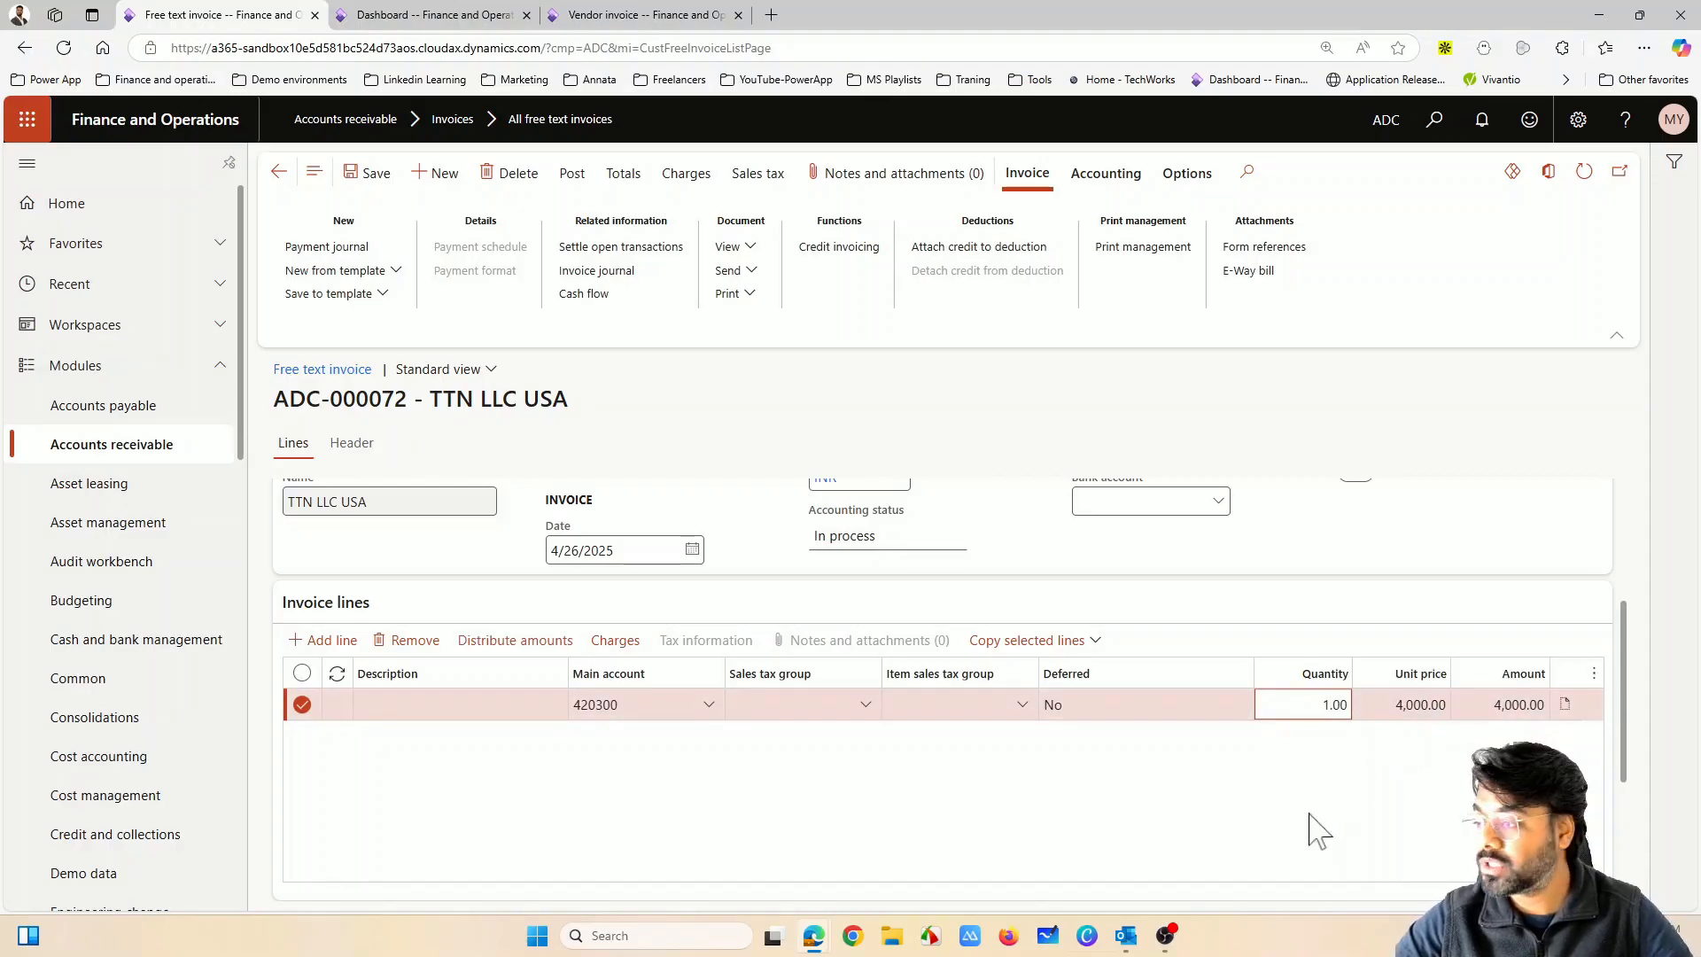
{"action": "left_click", "coordinate": [1312, 829]}
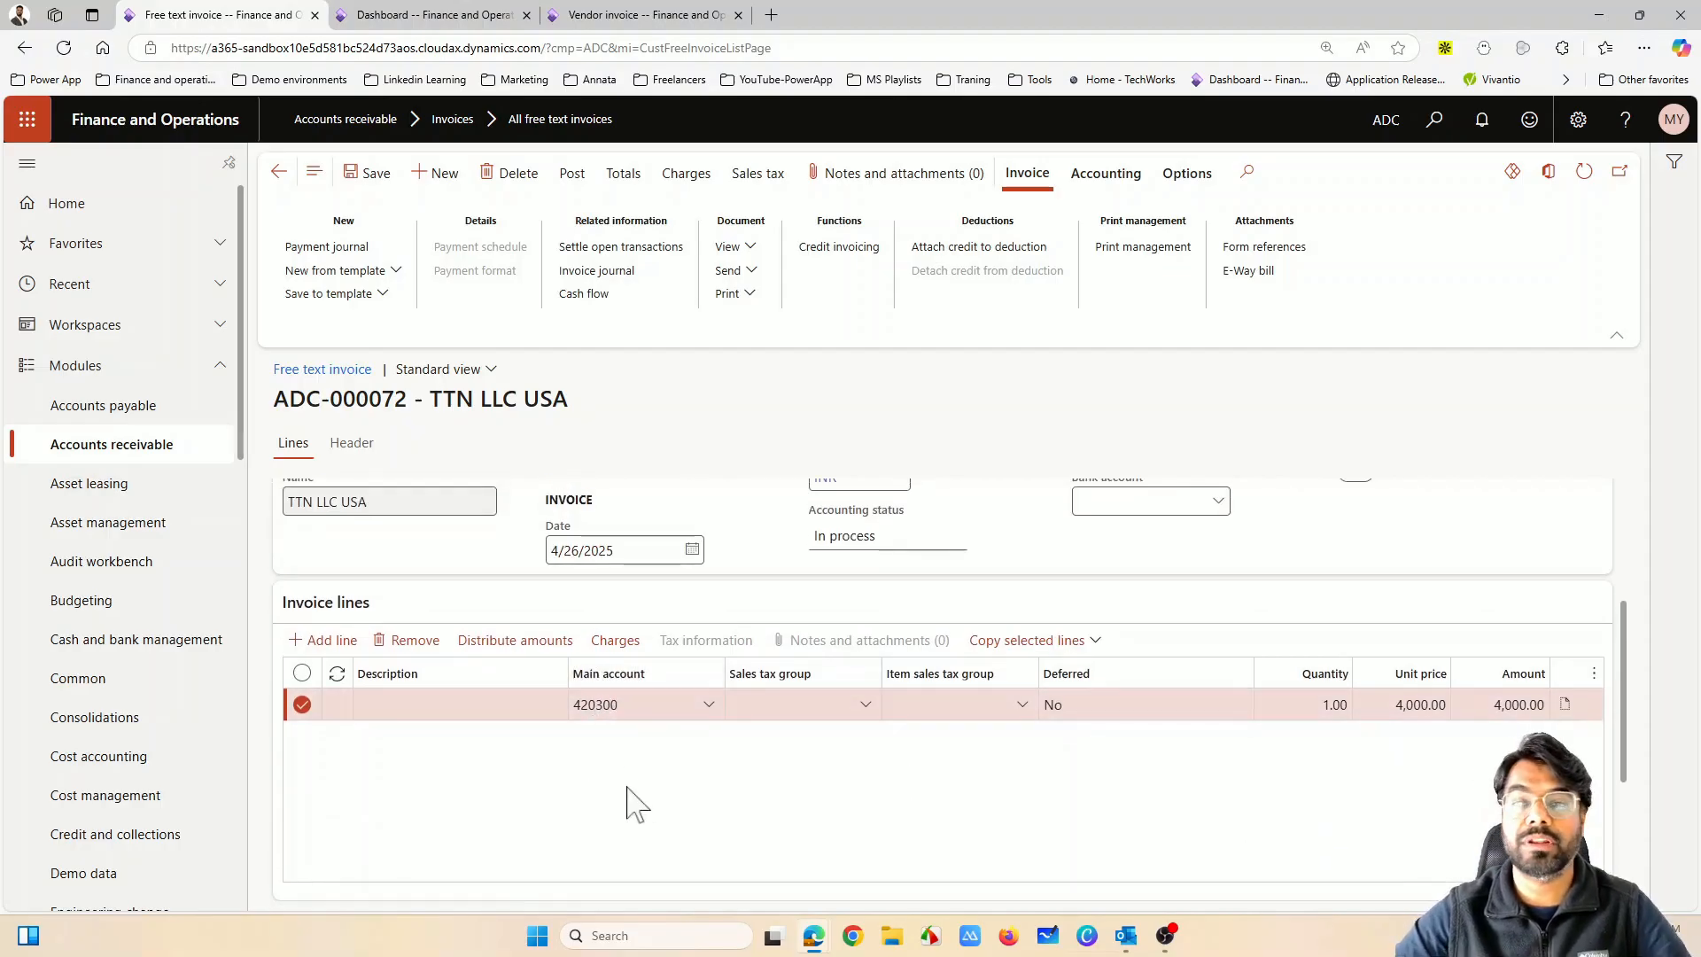
Enter "Installation & Training Charges" as the description of the invoice line
{"action": "scroll", "coordinate": [635, 732], "scroll_direction": "up", "scroll_amount": 3}
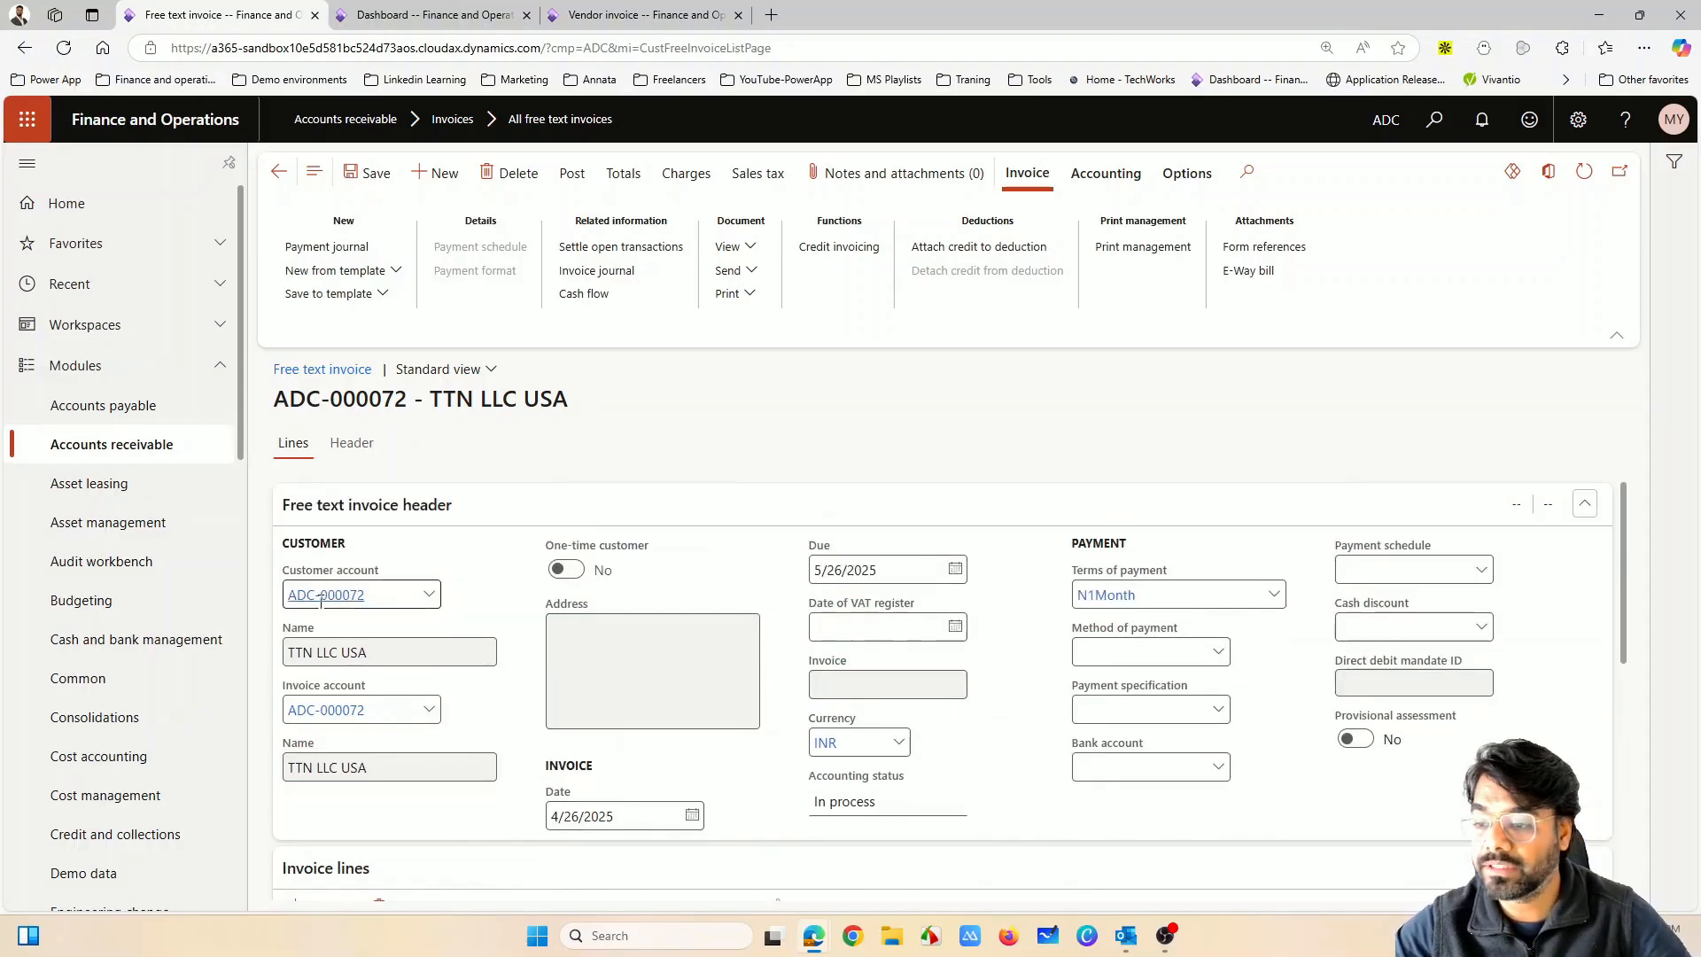
{"action": "scroll", "coordinate": [930, 808], "scroll_direction": "down", "scroll_amount": 3}
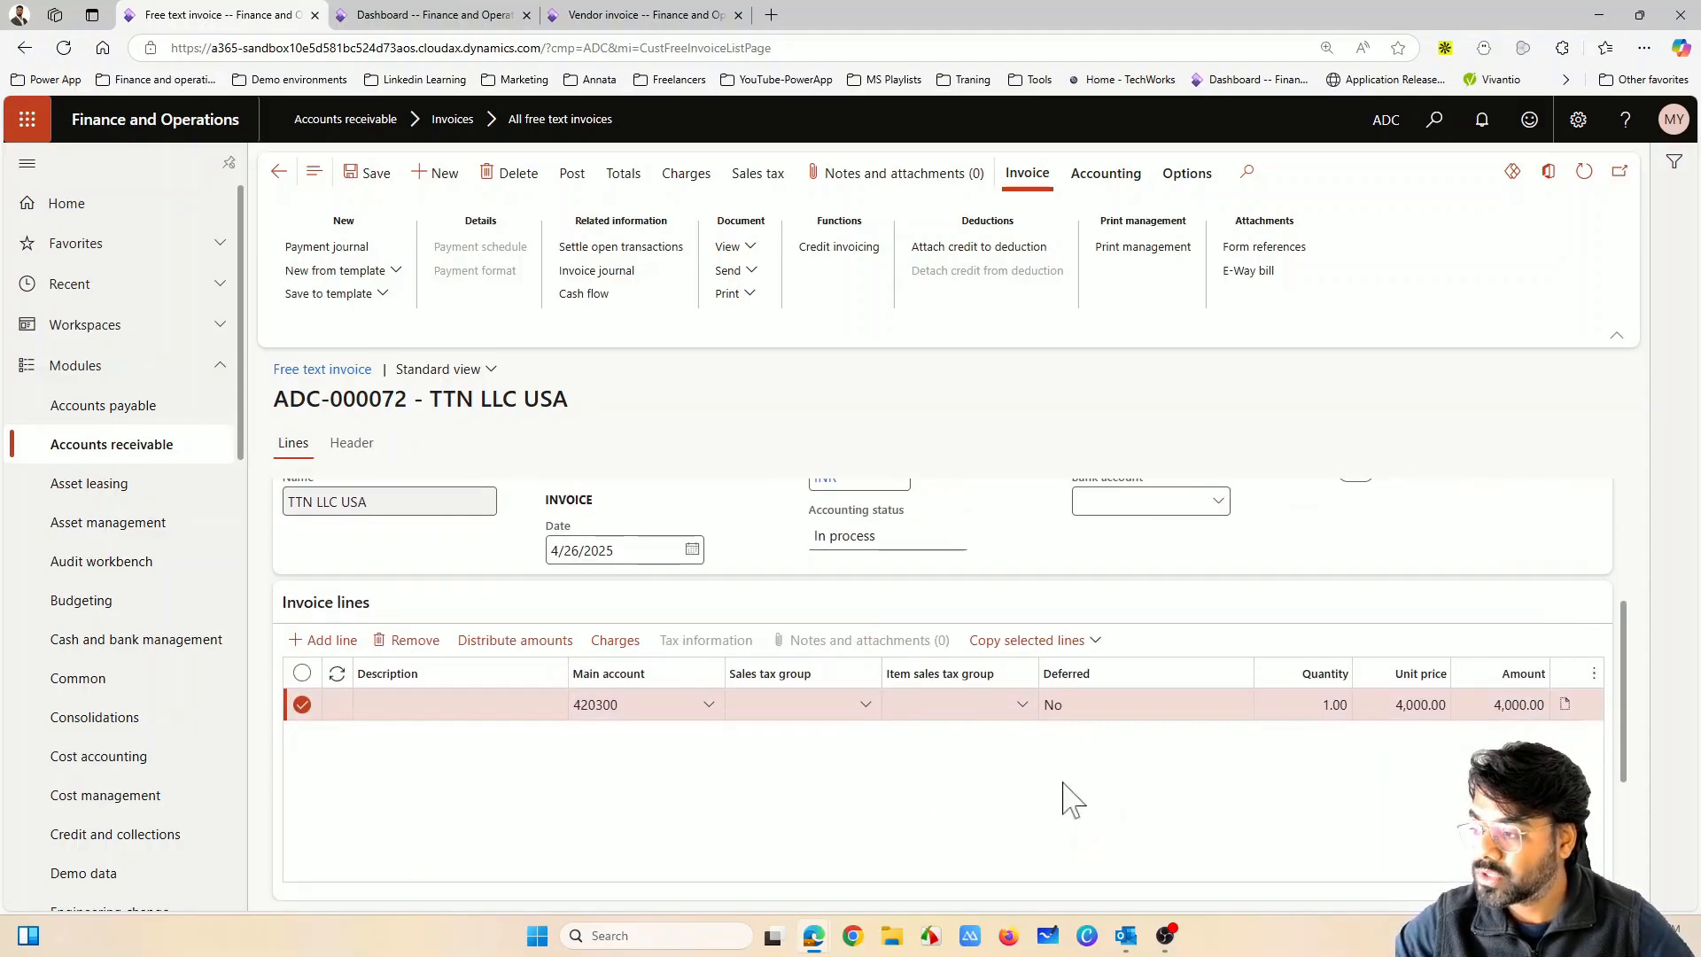
{"action": "scroll", "coordinate": [1060, 797], "scroll_direction": "down", "scroll_amount": 3}
{"action": "scroll", "coordinate": [1050, 784], "scroll_direction": "up", "scroll_amount": 3}
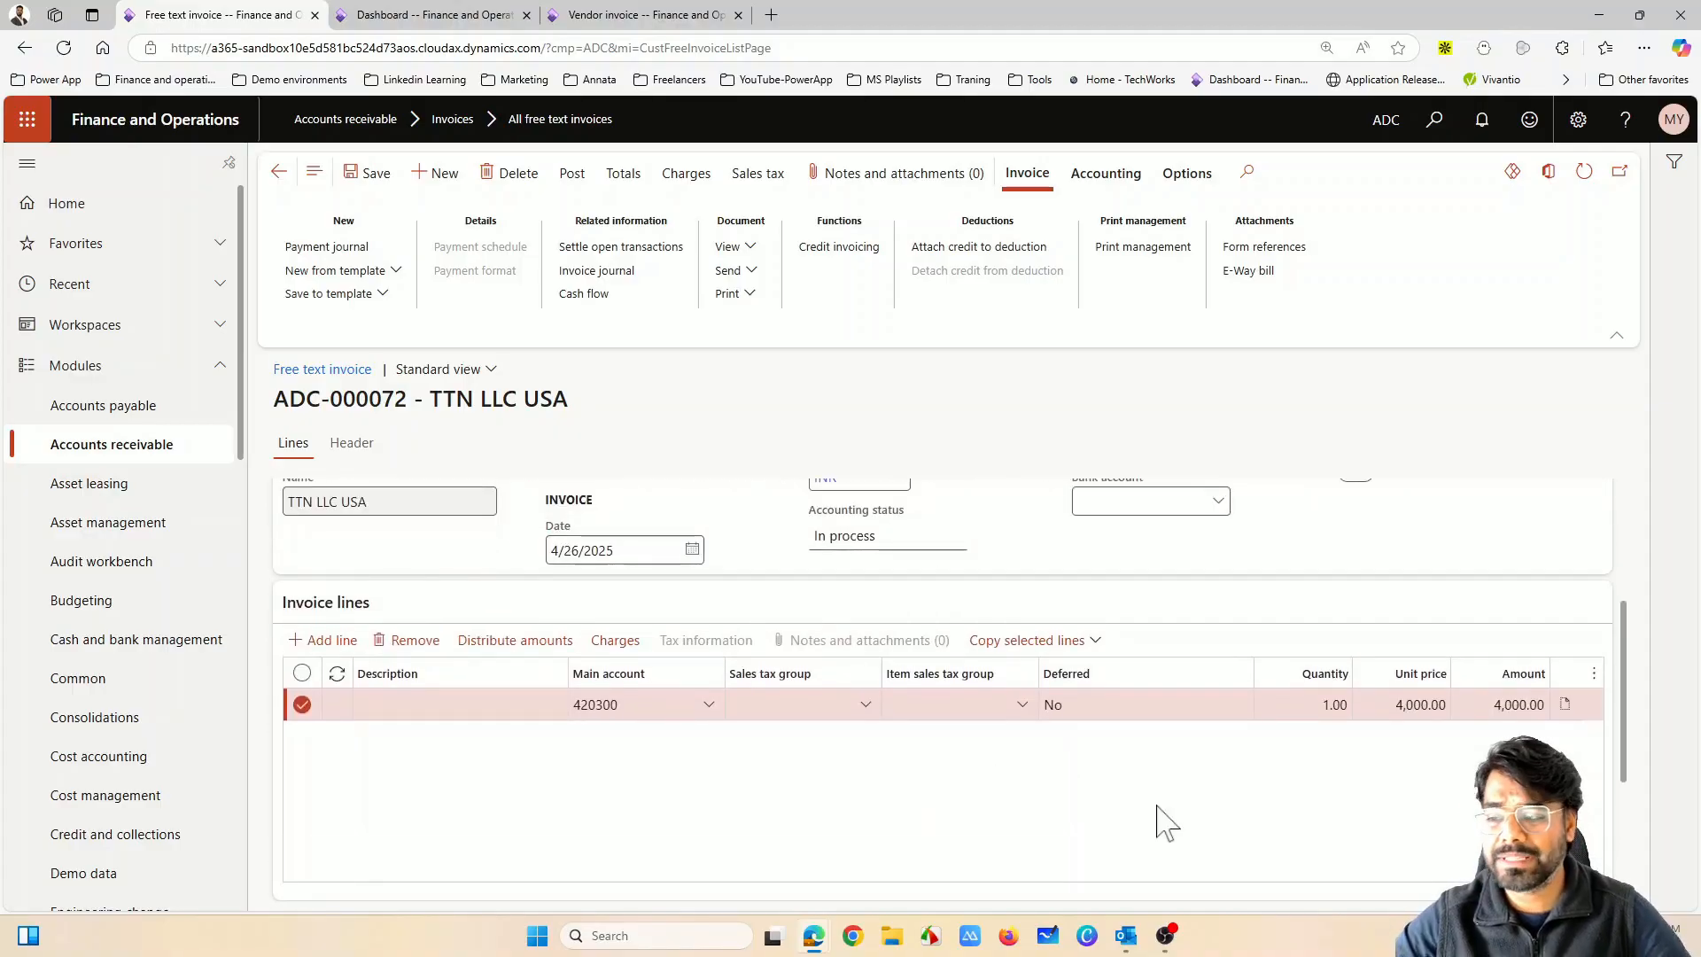
{"action": "left_click", "coordinate": [447, 704]}
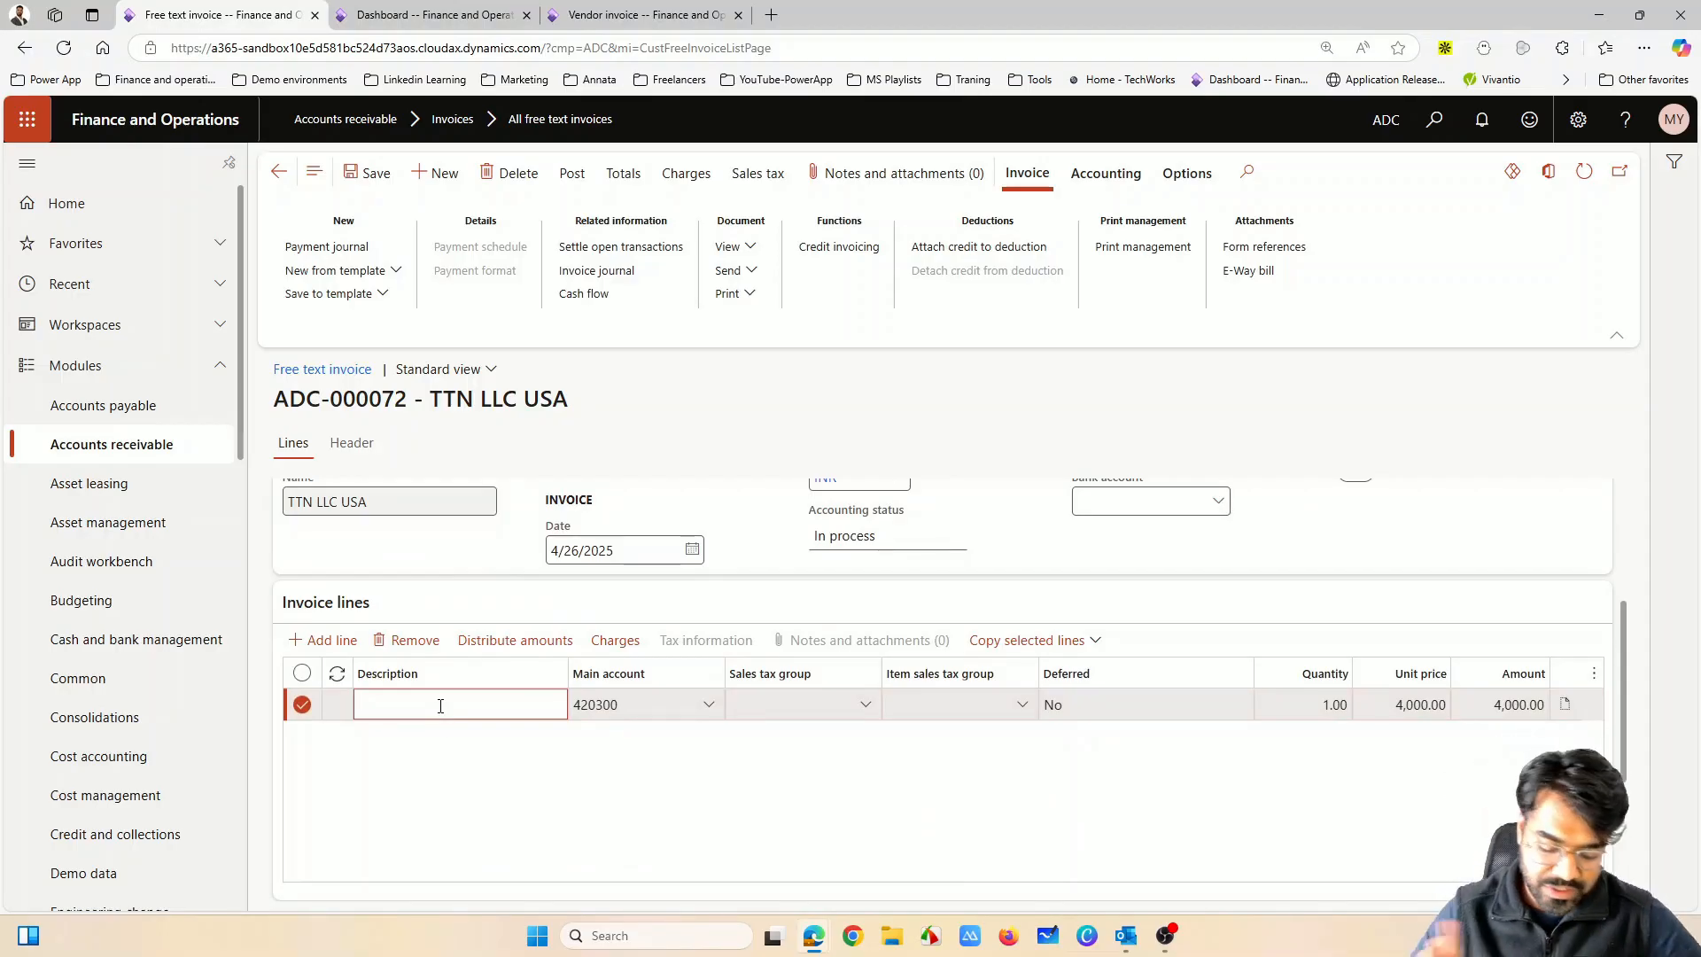
{"action": "type", "text": "Insta"}
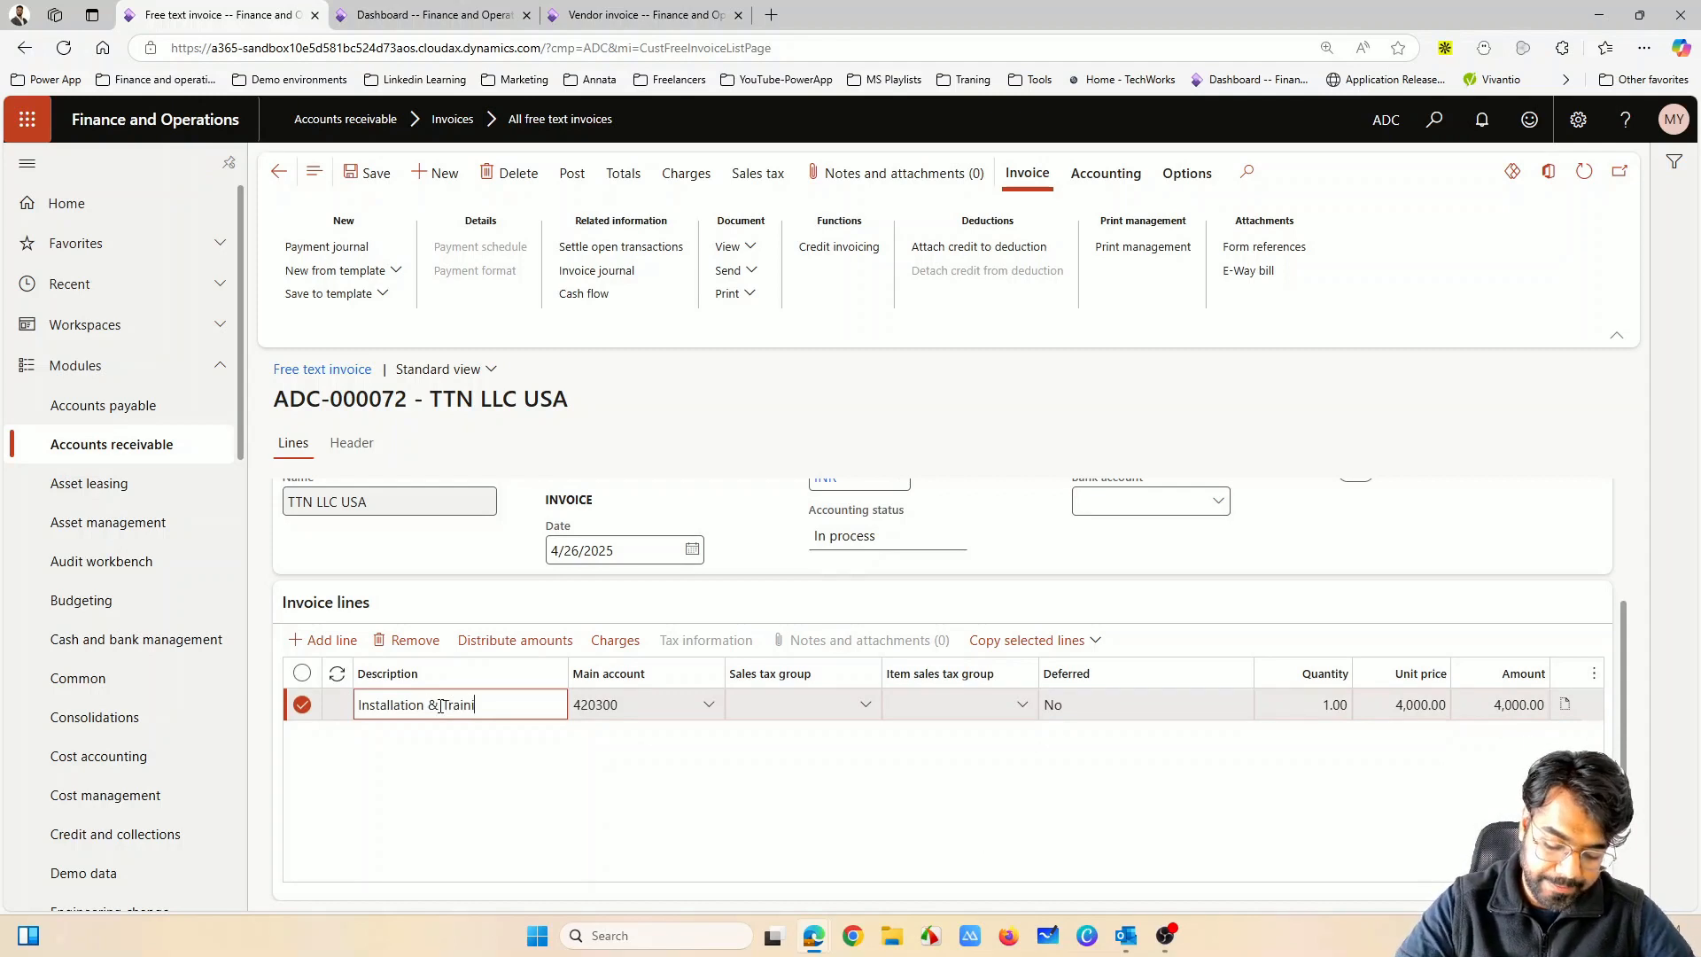
{"action": "type", "text": "llation &Training Charges"}
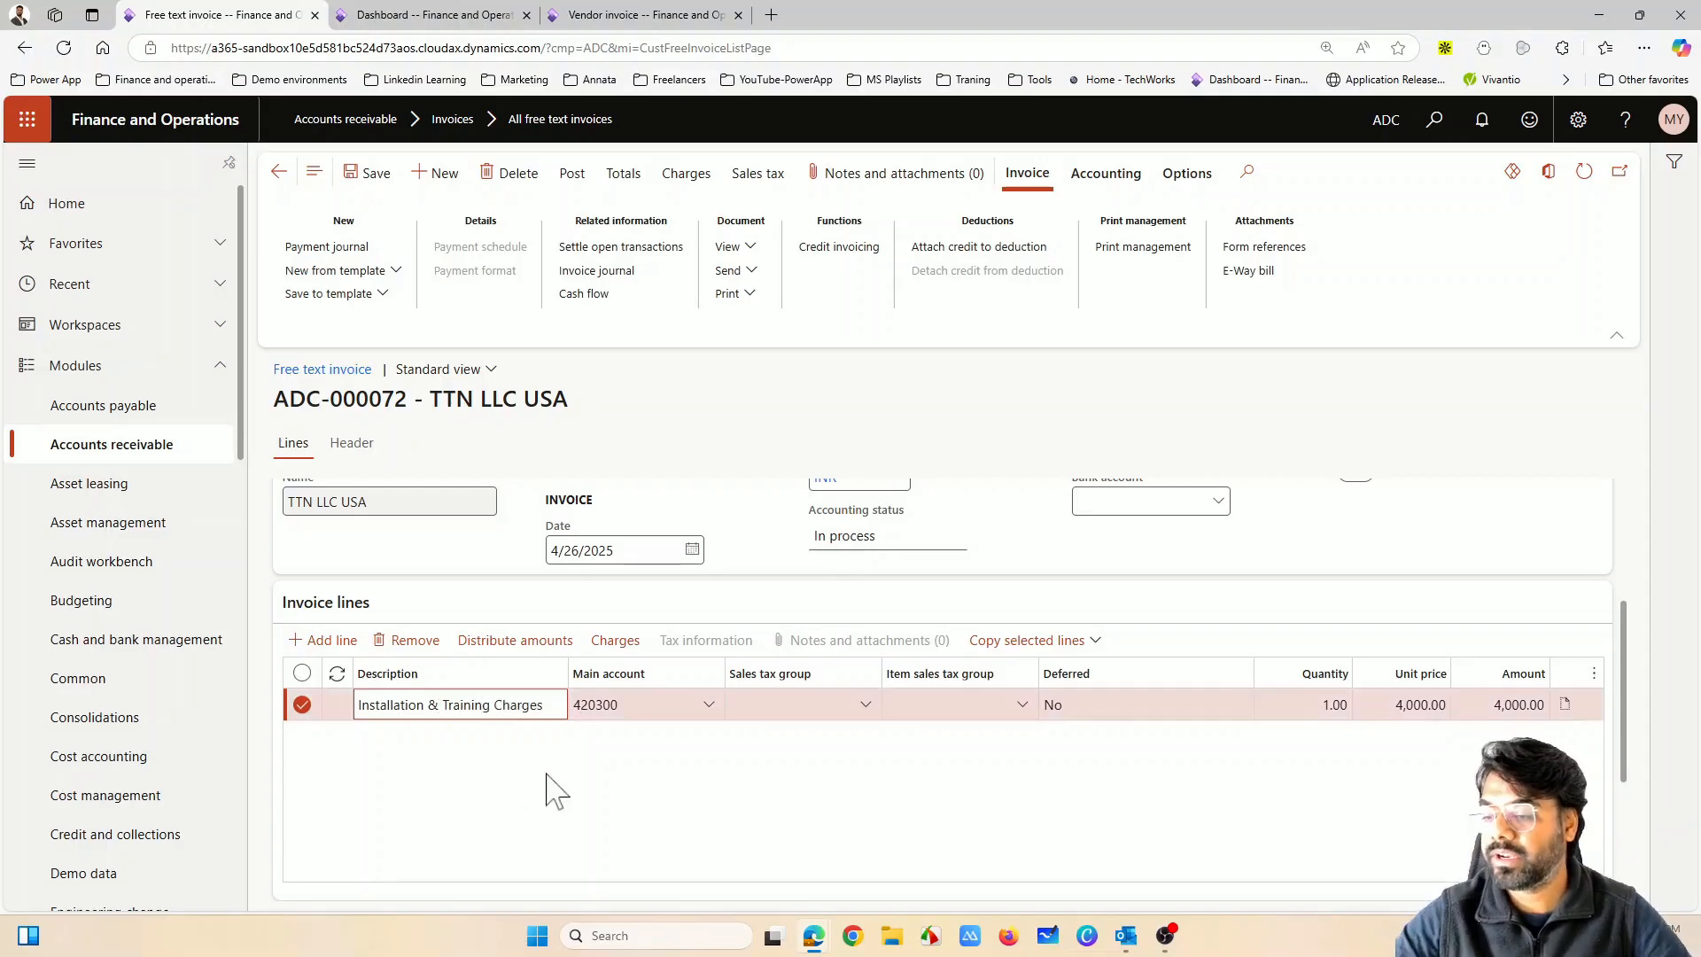
Examine the invoice line's details, including its financial dimensions, and review the invoice's customer and payment fields
{"action": "scroll", "coordinate": [866, 759], "scroll_direction": "down", "scroll_amount": 4}
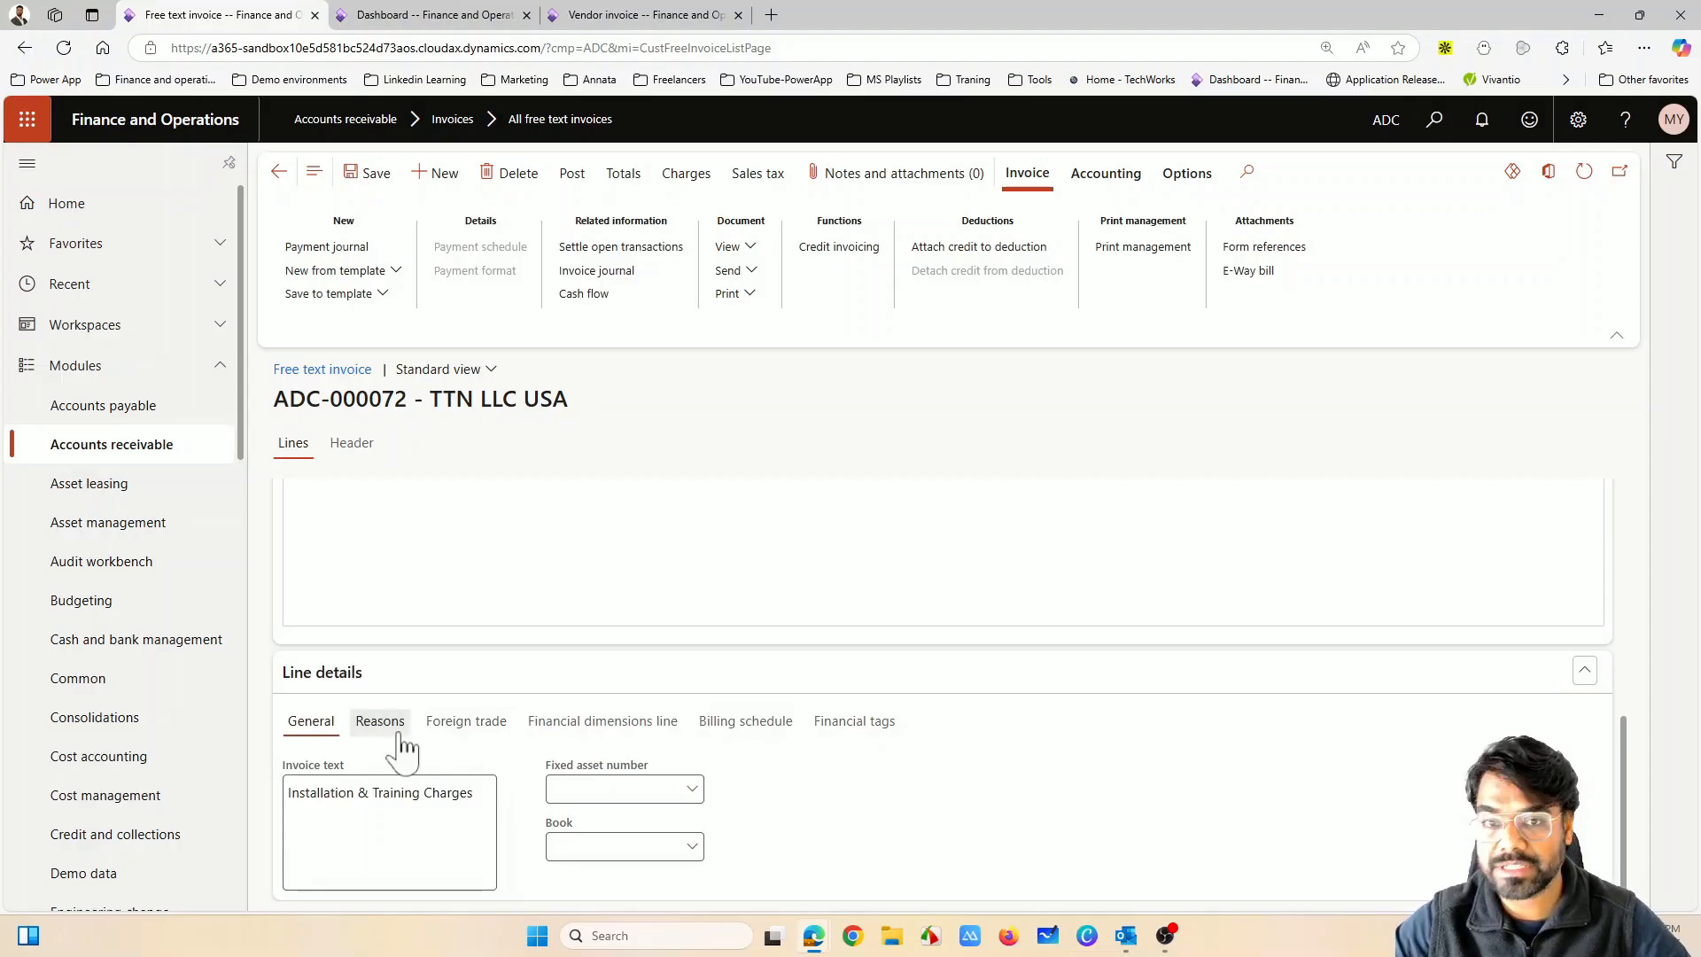
{"action": "left_click", "coordinate": [595, 746]}
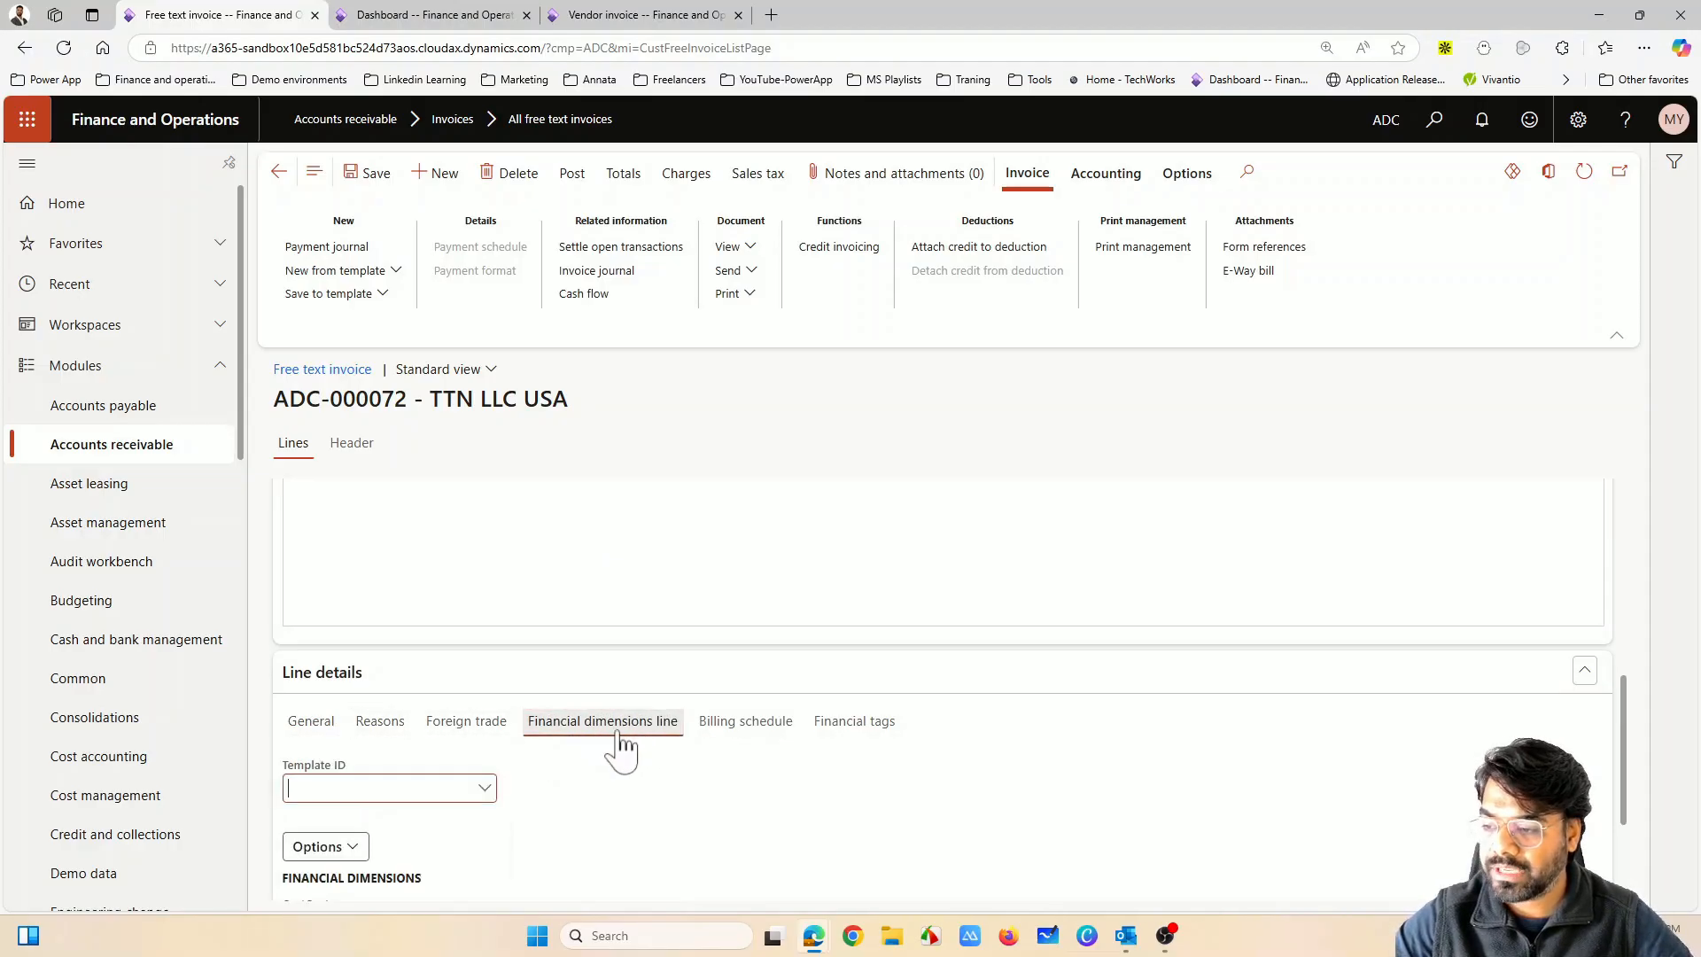
{"action": "scroll", "coordinate": [558, 767], "scroll_direction": "down", "scroll_amount": 2}
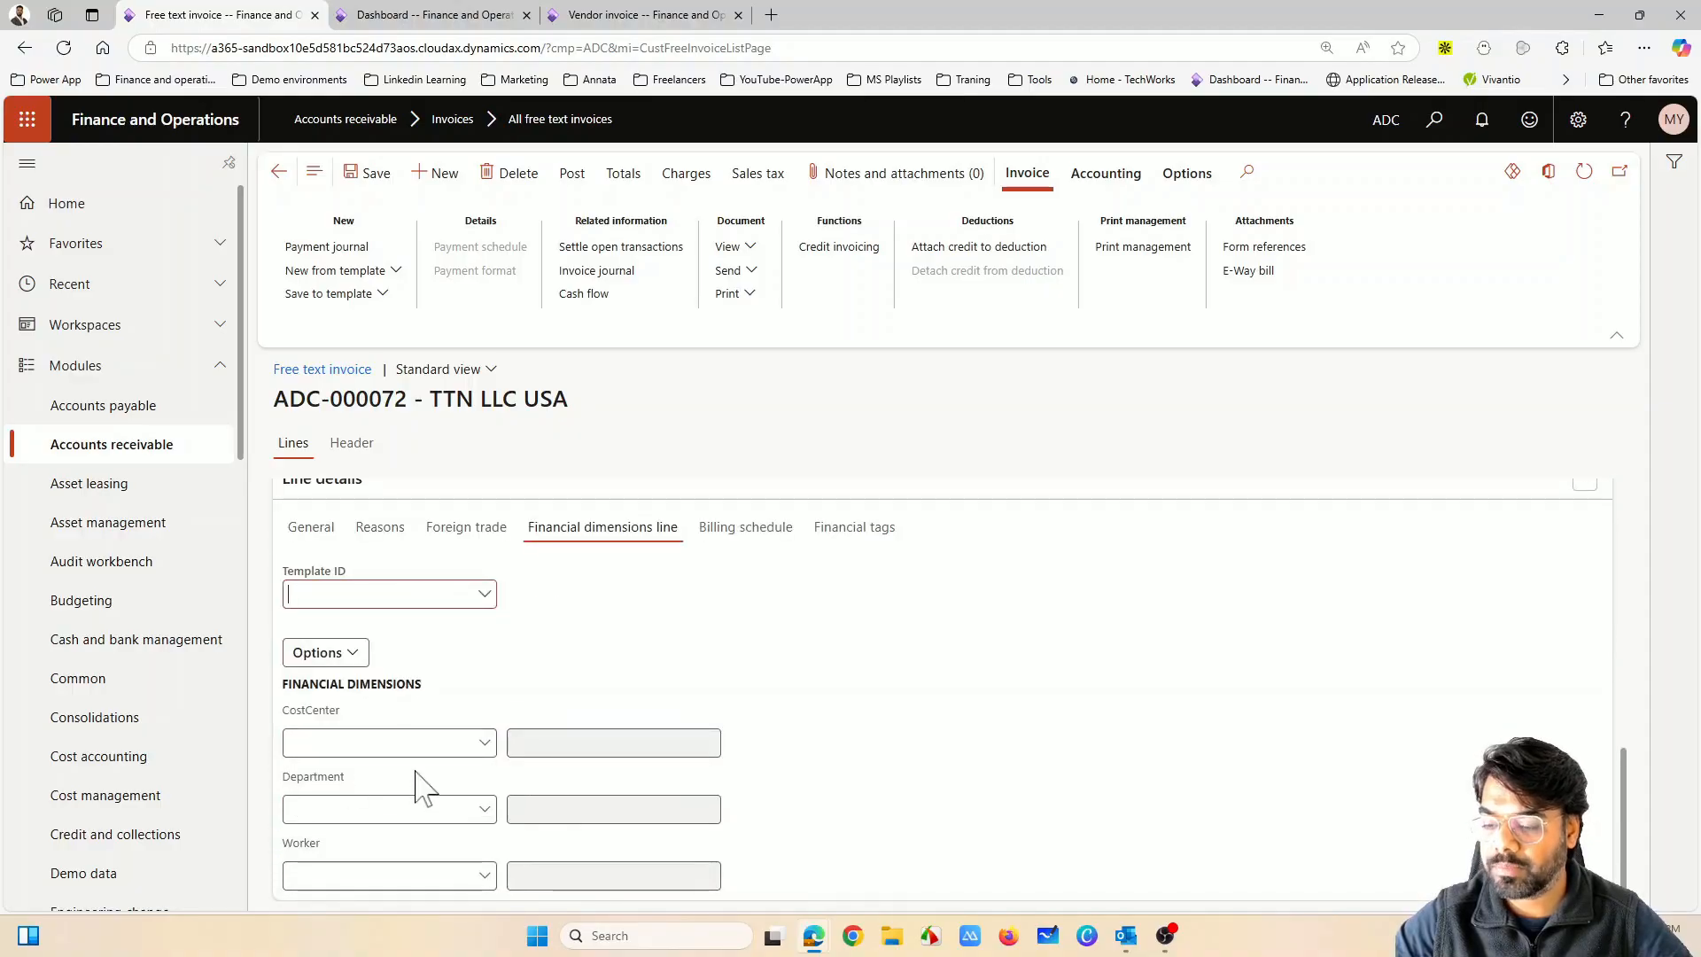
{"action": "scroll", "coordinate": [381, 496], "scroll_direction": "up", "scroll_amount": 3}
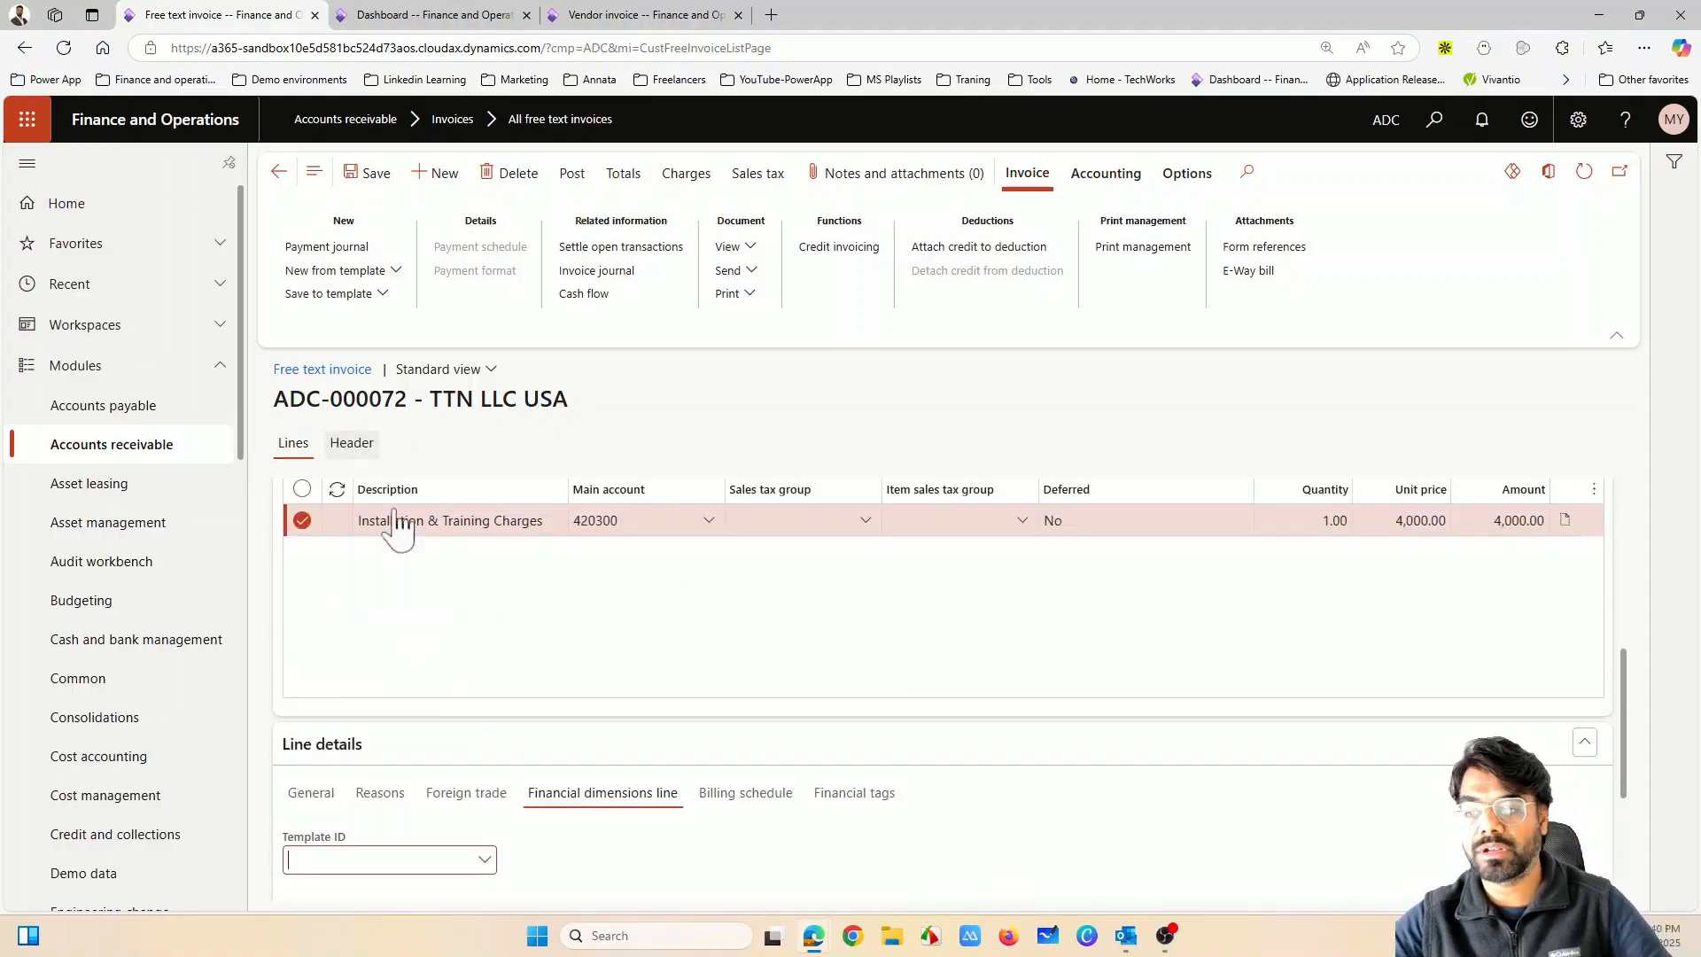
{"action": "scroll", "coordinate": [577, 747], "scroll_direction": "down", "scroll_amount": 2}
{"action": "scroll", "coordinate": [602, 786], "scroll_direction": "up", "scroll_amount": 5}
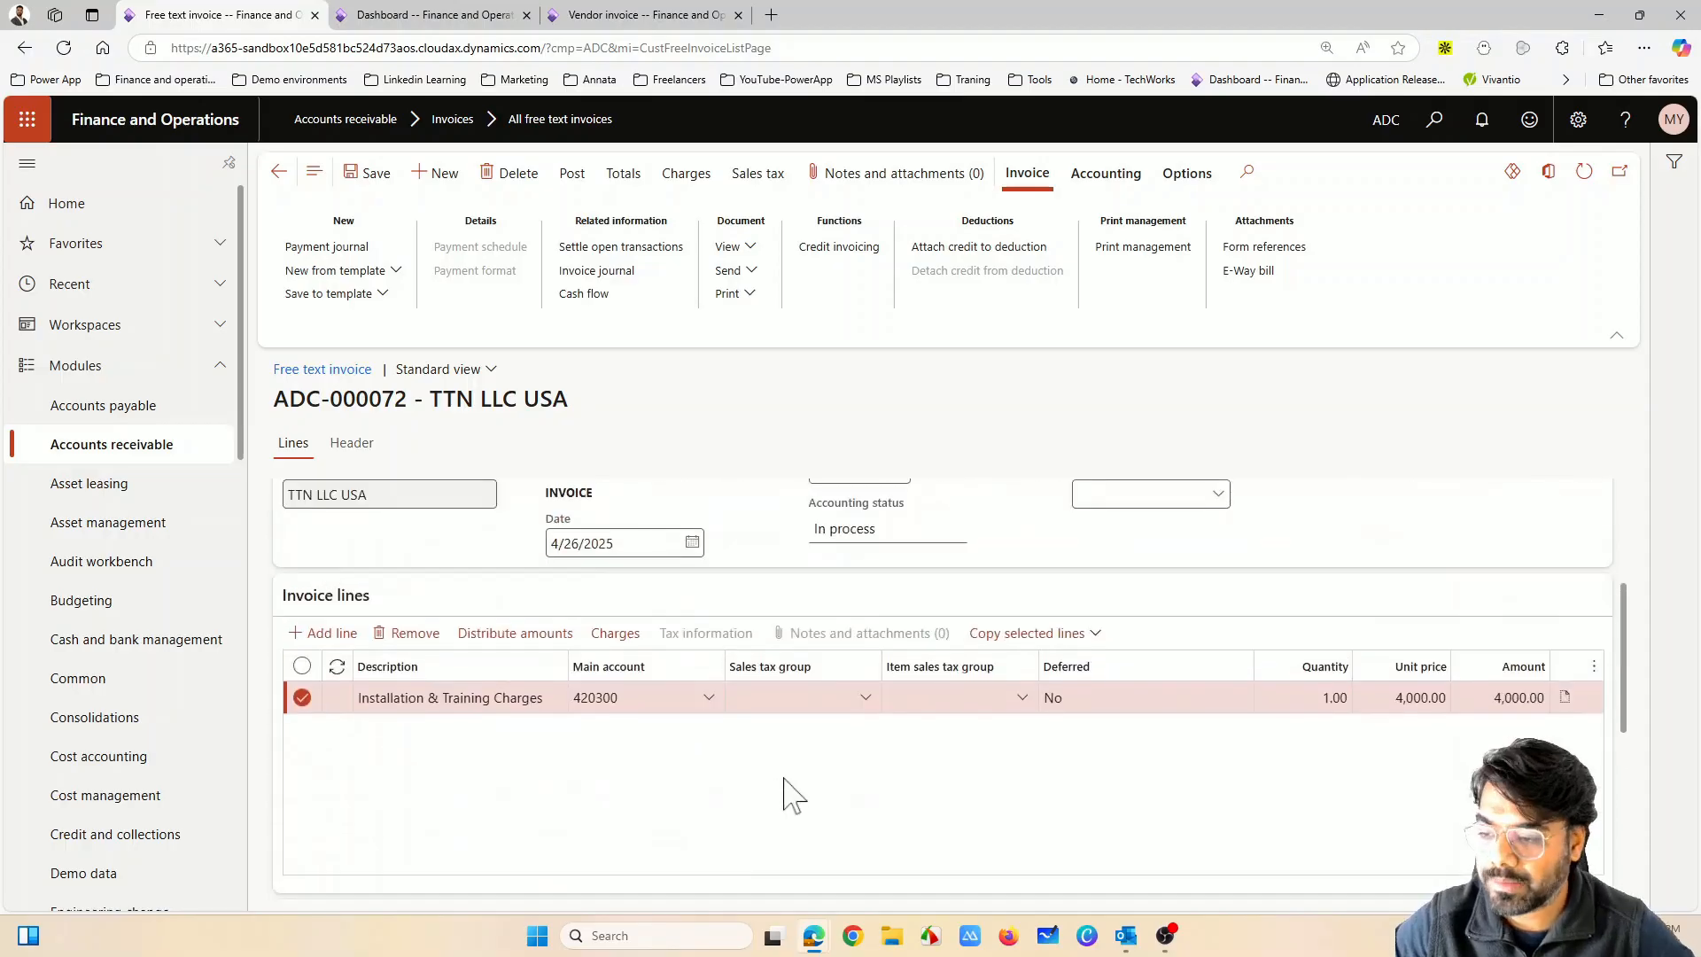
{"action": "scroll", "coordinate": [1183, 780], "scroll_direction": "up", "scroll_amount": 2}
{"action": "scroll", "coordinate": [1187, 774], "scroll_direction": "down", "scroll_amount": 4}
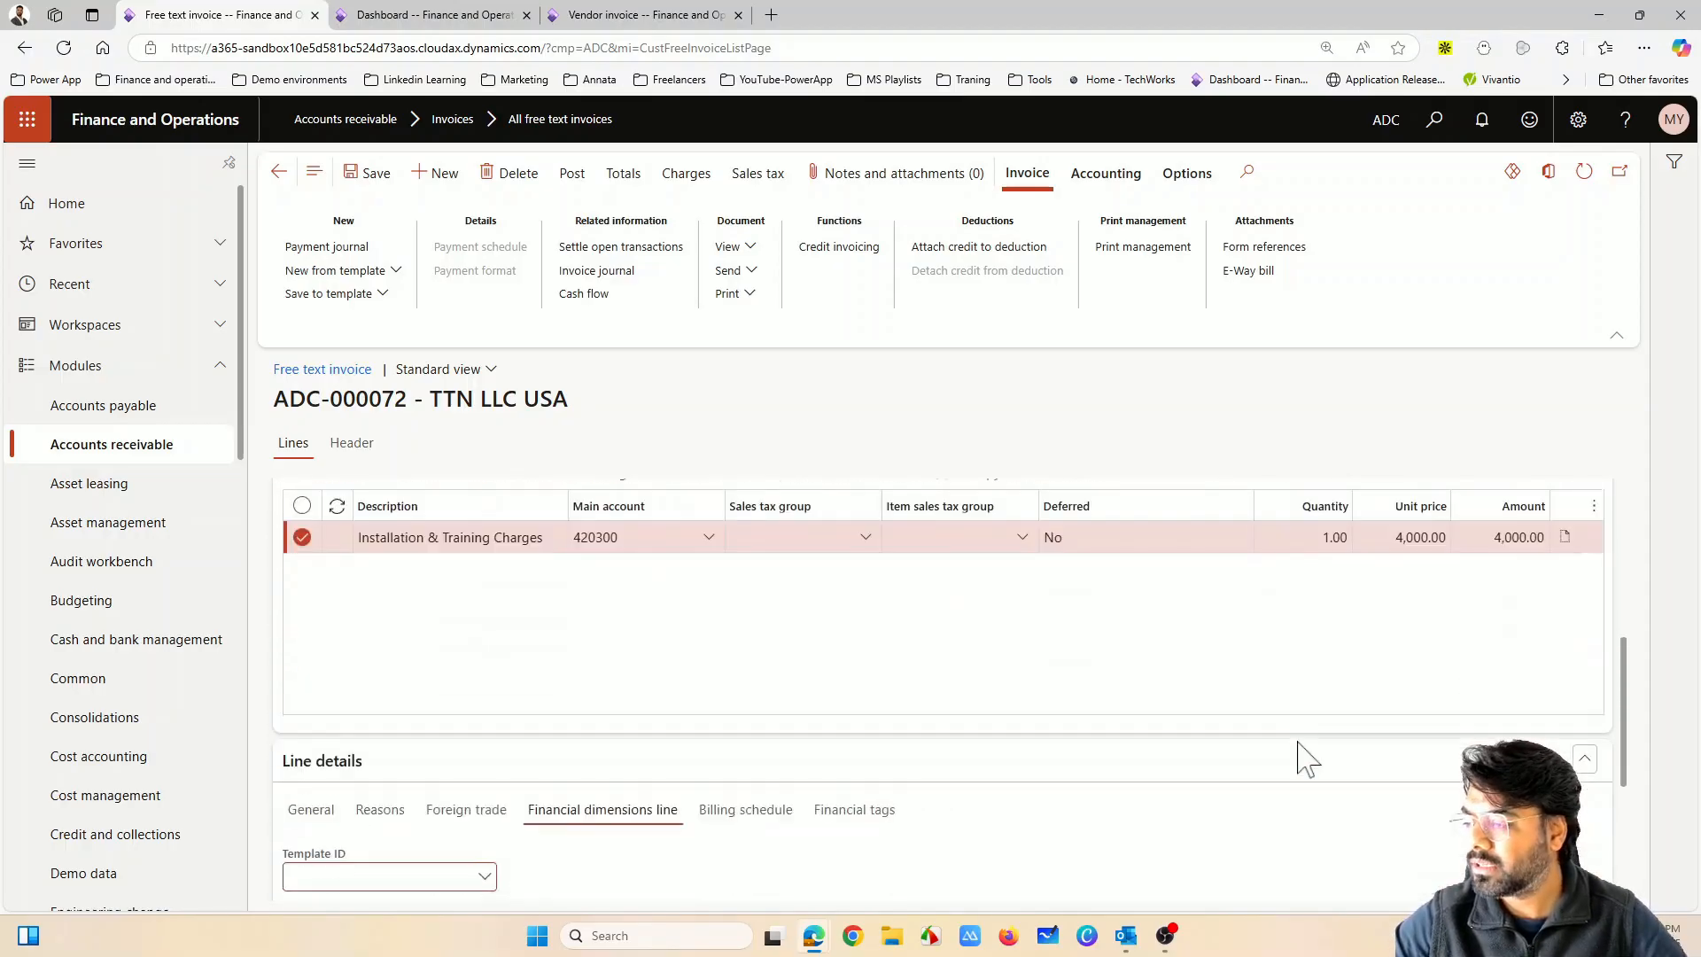
{"action": "scroll", "coordinate": [1066, 710], "scroll_direction": "up", "scroll_amount": 3}
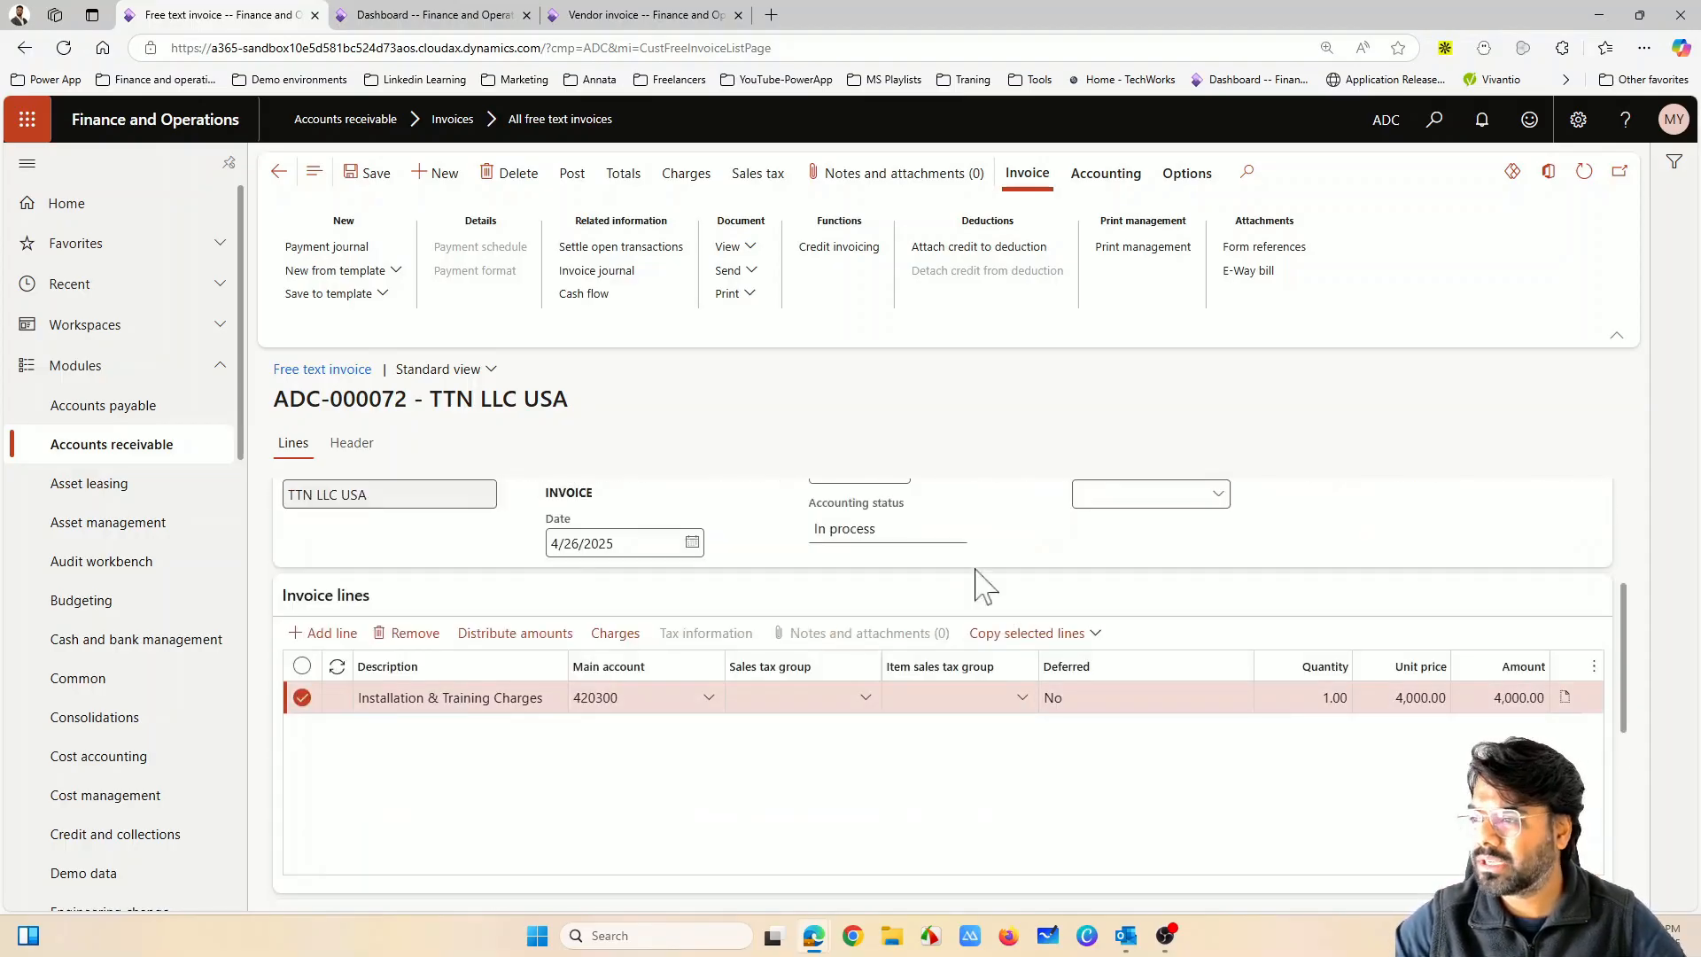
{"action": "scroll", "coordinate": [974, 699], "scroll_direction": "up", "scroll_amount": 3}
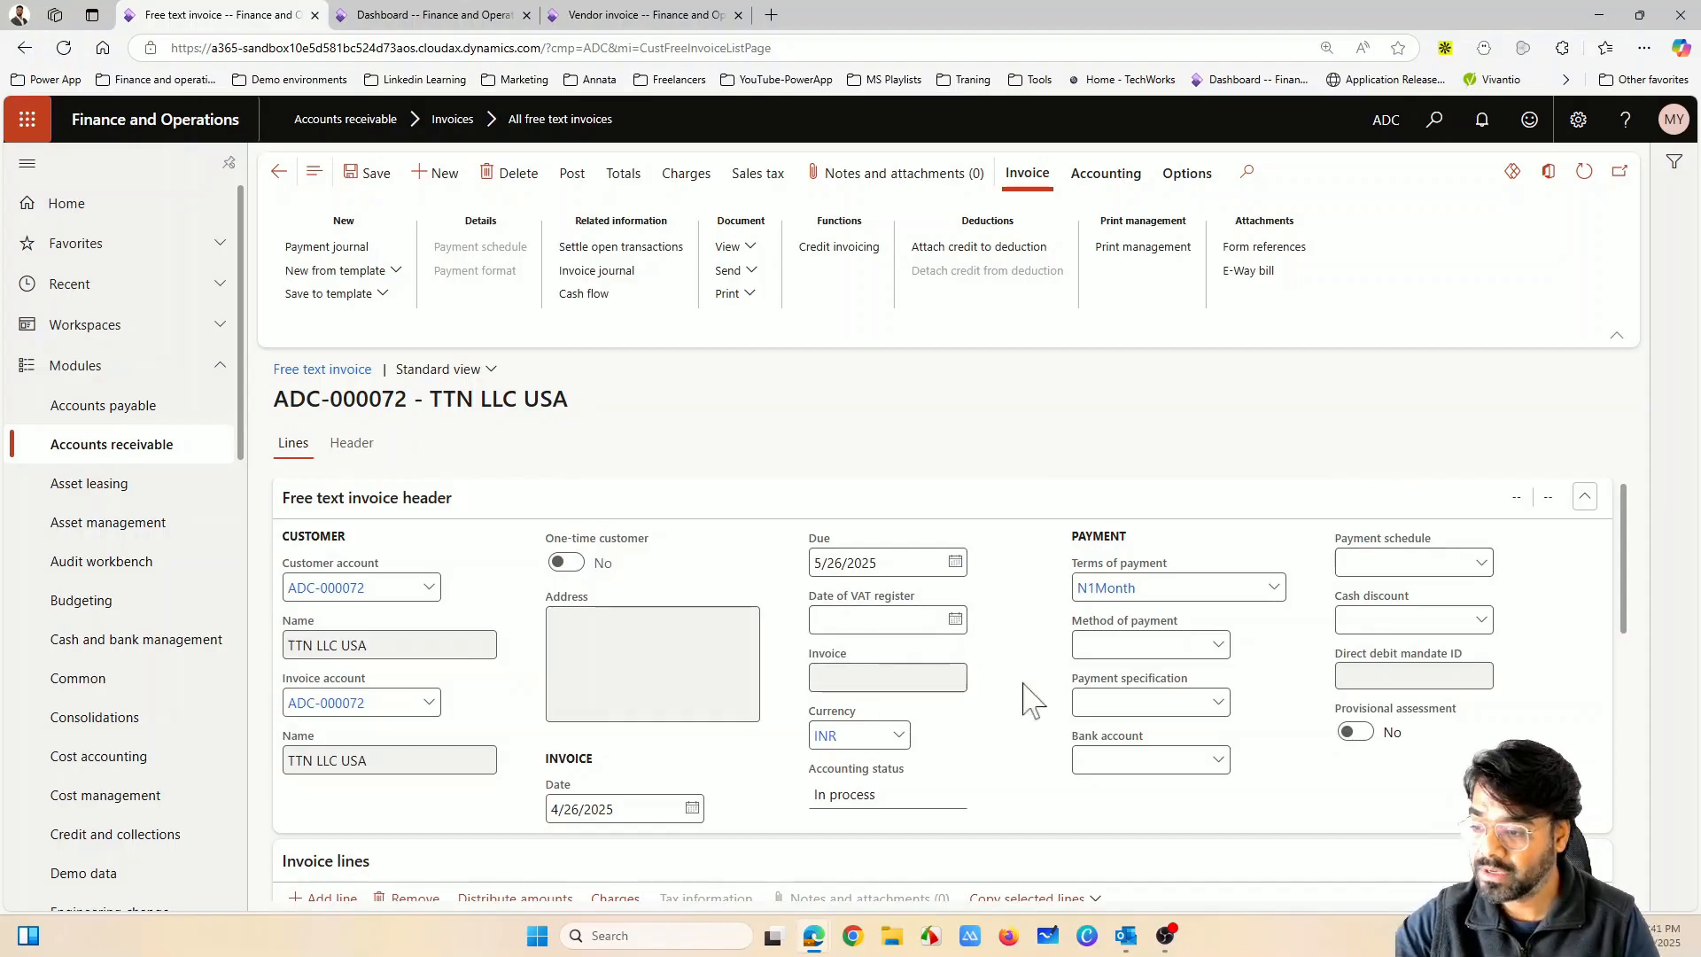
{"action": "scroll", "coordinate": [1054, 727], "scroll_direction": "down", "scroll_amount": 1}
{"action": "scroll", "coordinate": [1054, 726], "scroll_direction": "up", "scroll_amount": 1}
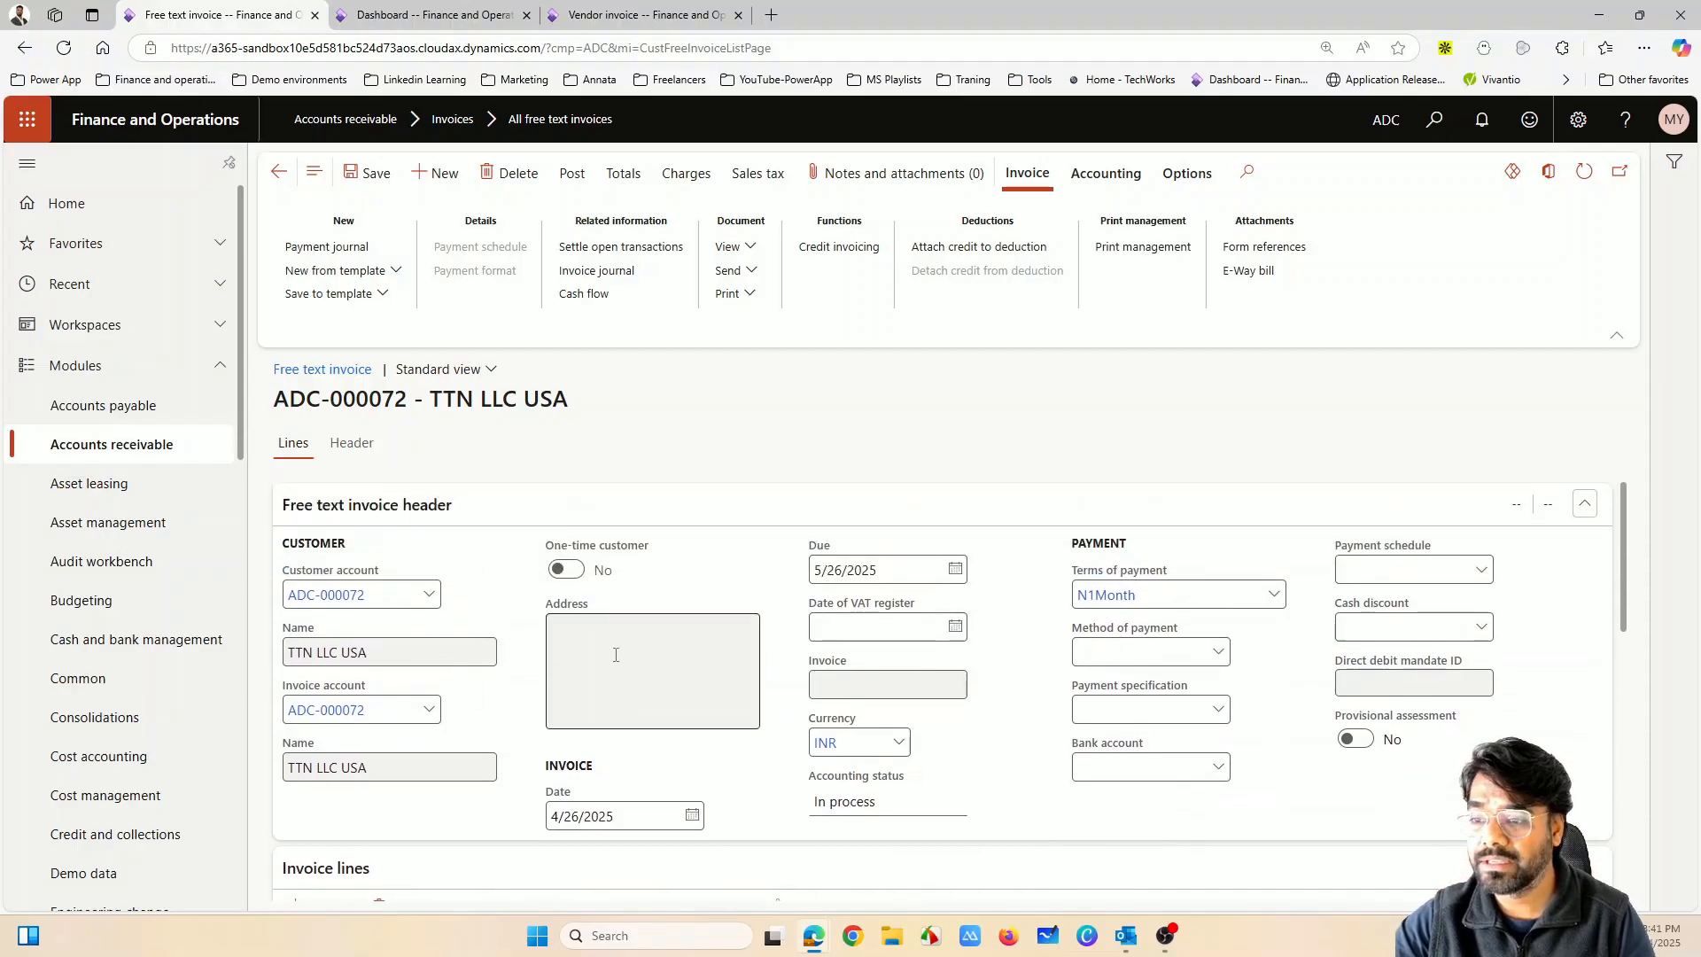
Review the free text invoice's full header details, from the general and customer sections to payment and financial tags, and return to the lines
{"action": "left_click", "coordinate": [359, 443]}
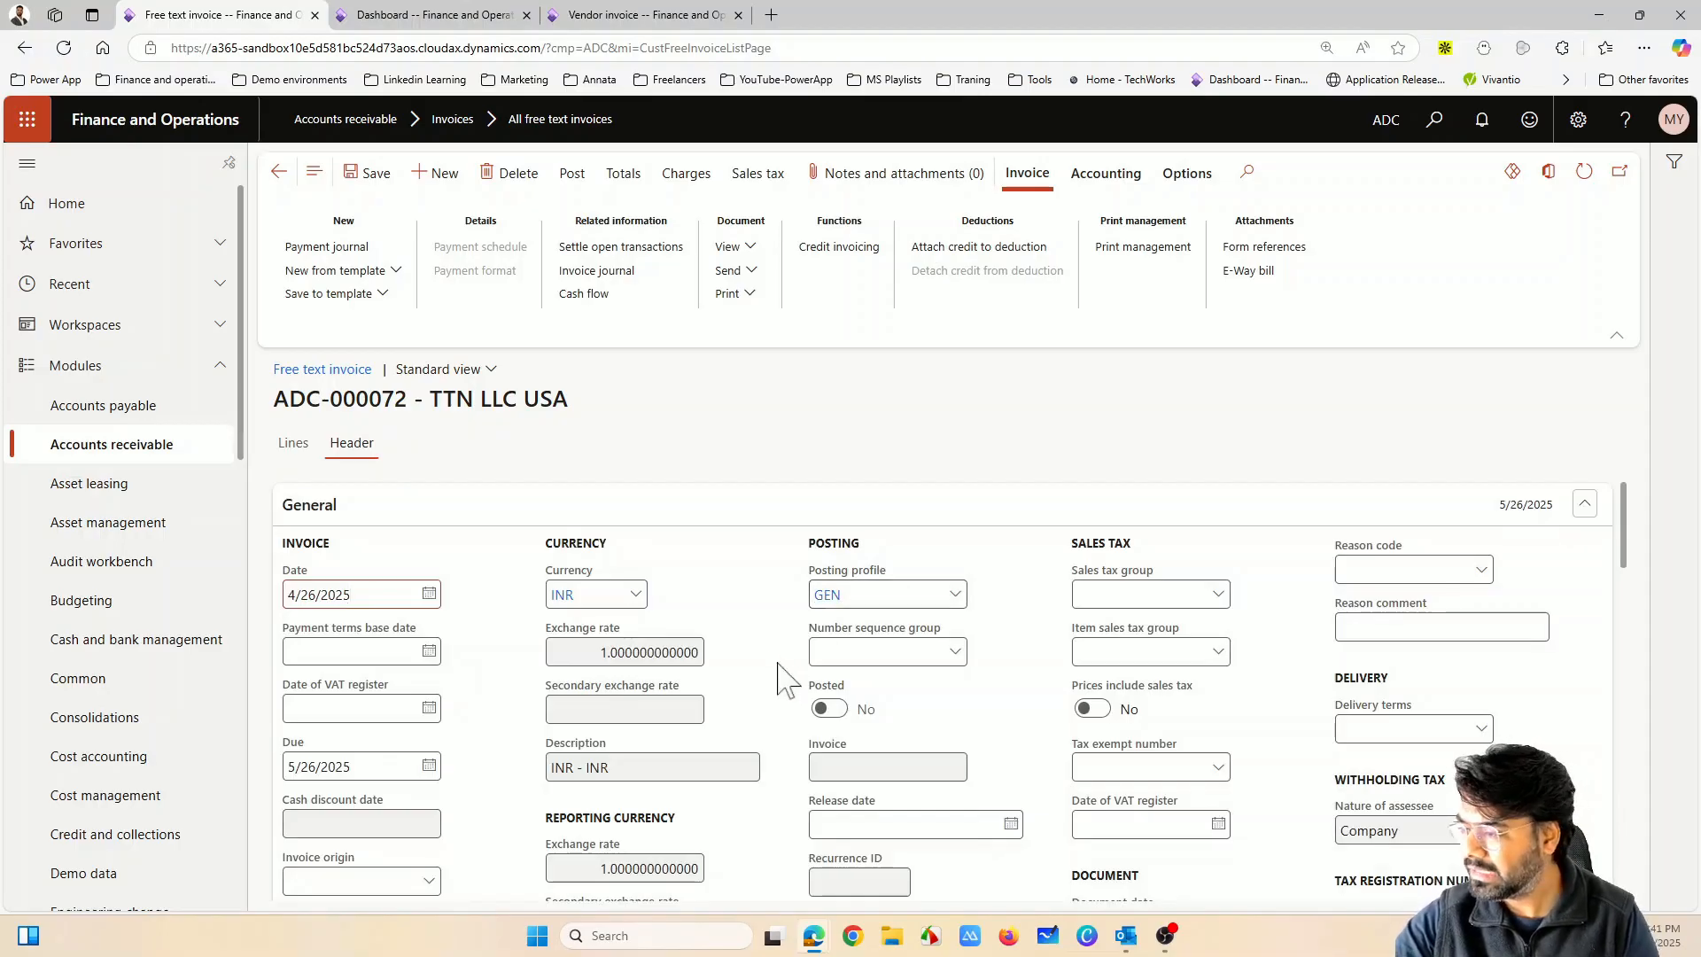
{"action": "scroll", "coordinate": [792, 678], "scroll_direction": "down", "scroll_amount": 2}
{"action": "scroll", "coordinate": [792, 682], "scroll_direction": "down", "scroll_amount": 4}
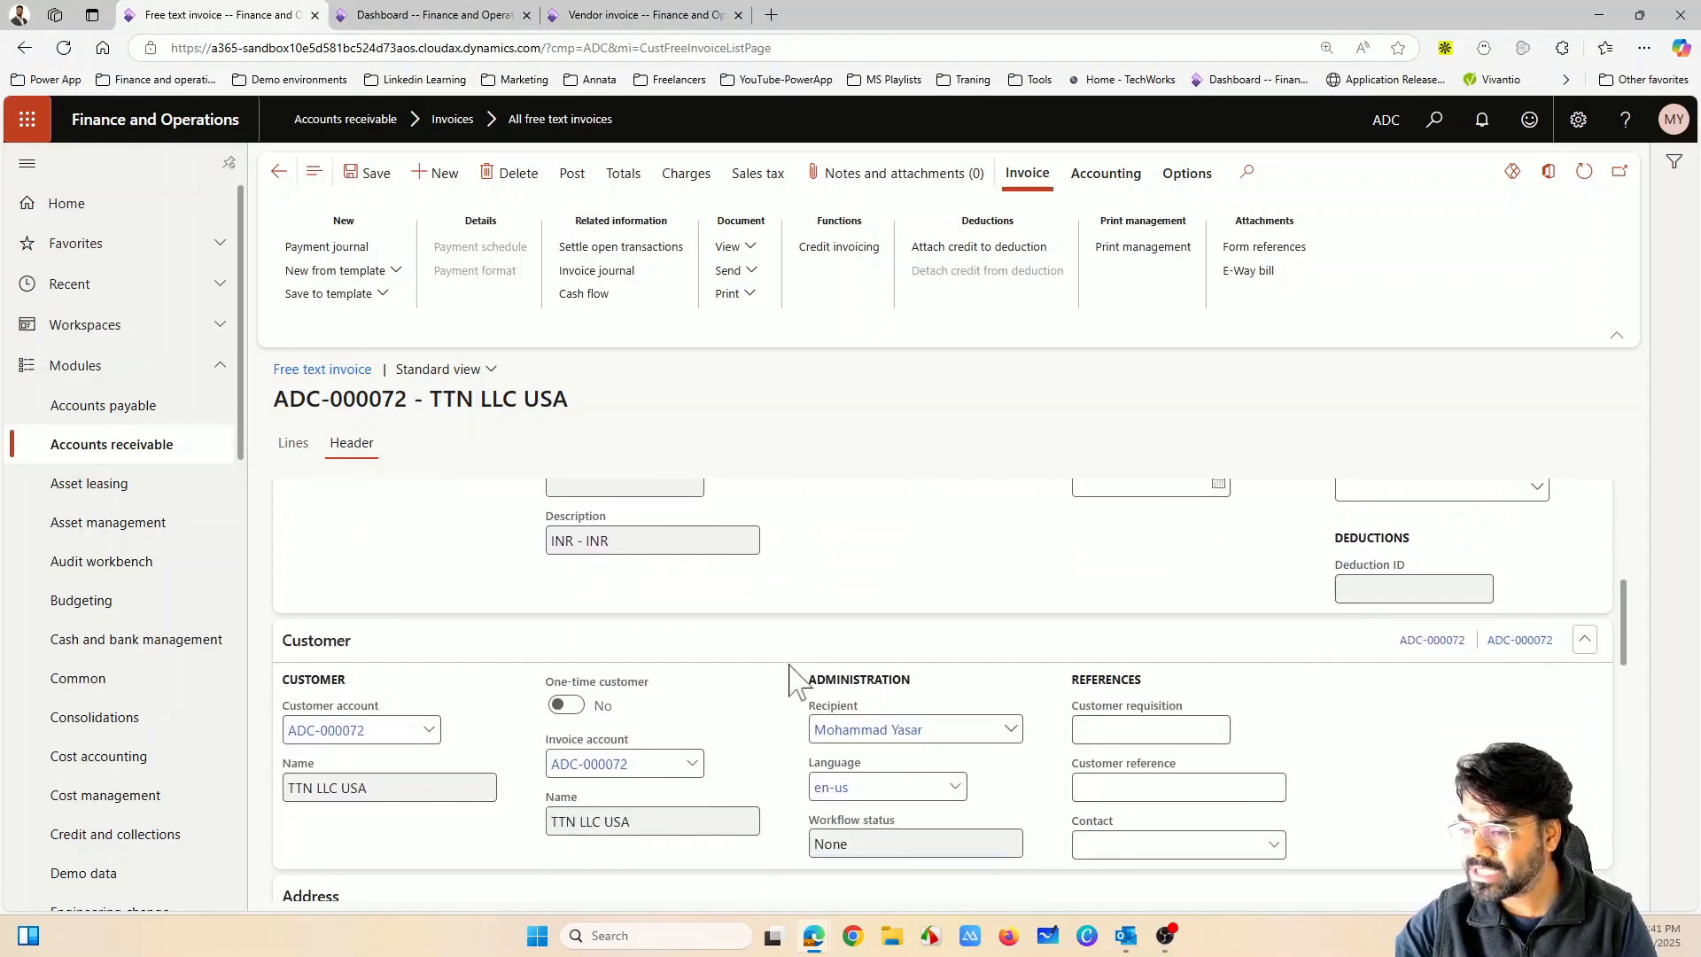
{"action": "scroll", "coordinate": [798, 683], "scroll_direction": "up", "scroll_amount": 2}
{"action": "scroll", "coordinate": [797, 682], "scroll_direction": "up", "scroll_amount": 4}
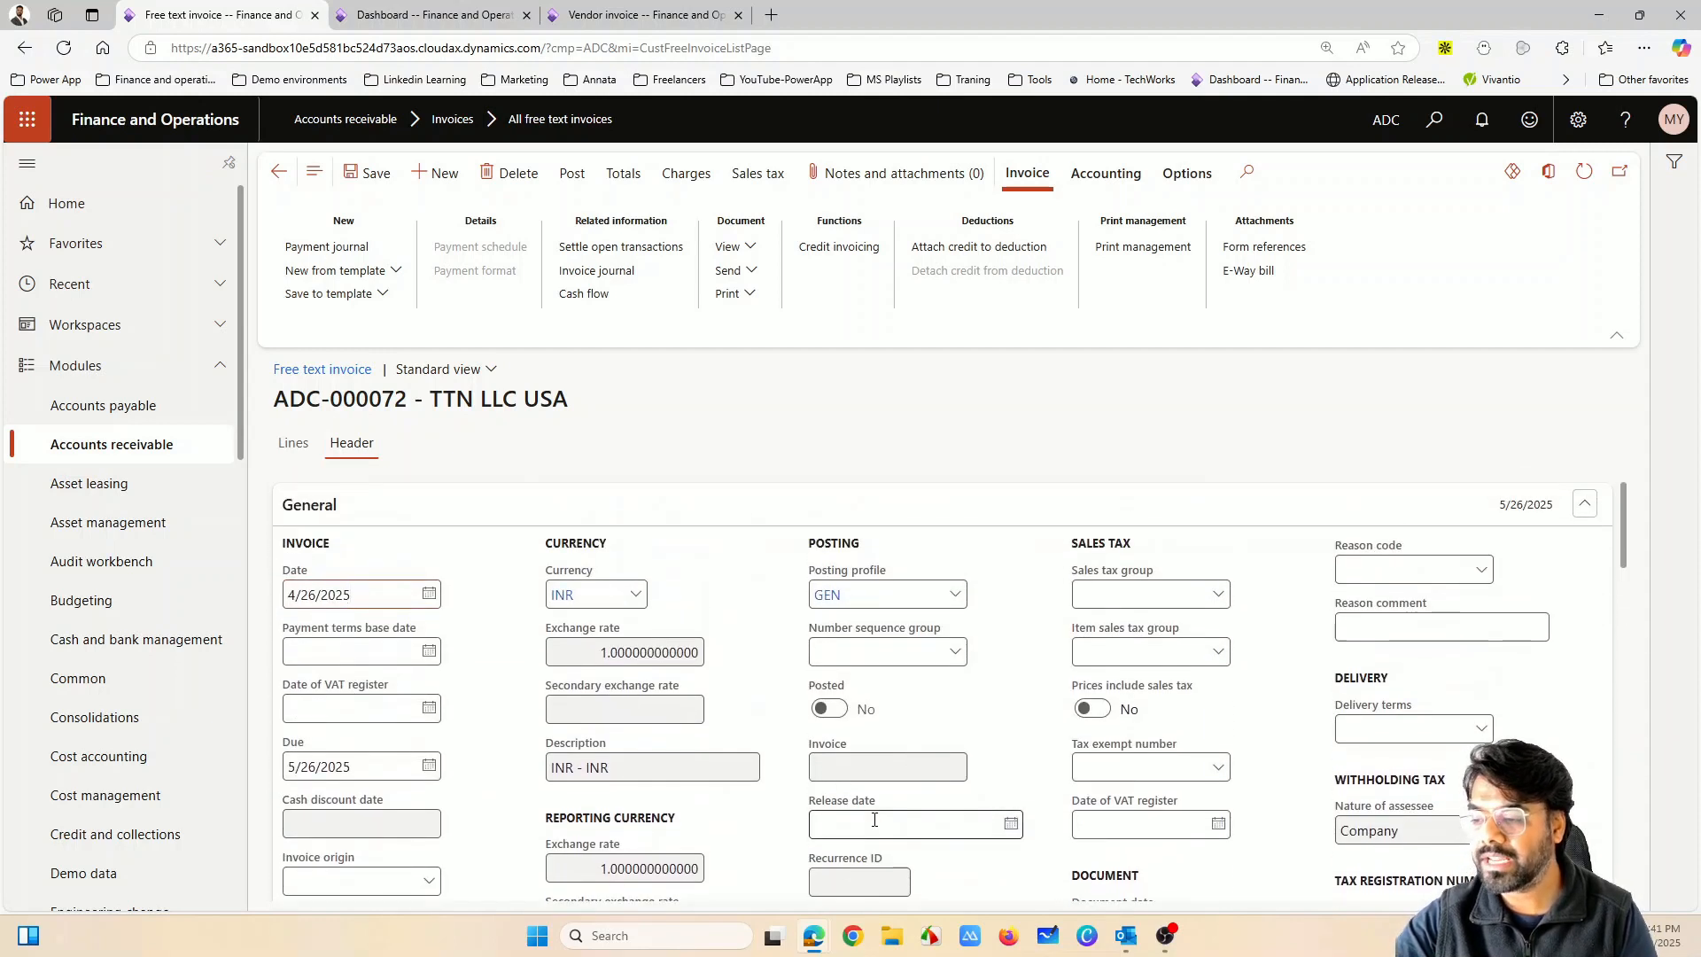
{"action": "mouse_move", "coordinate": [872, 820]}
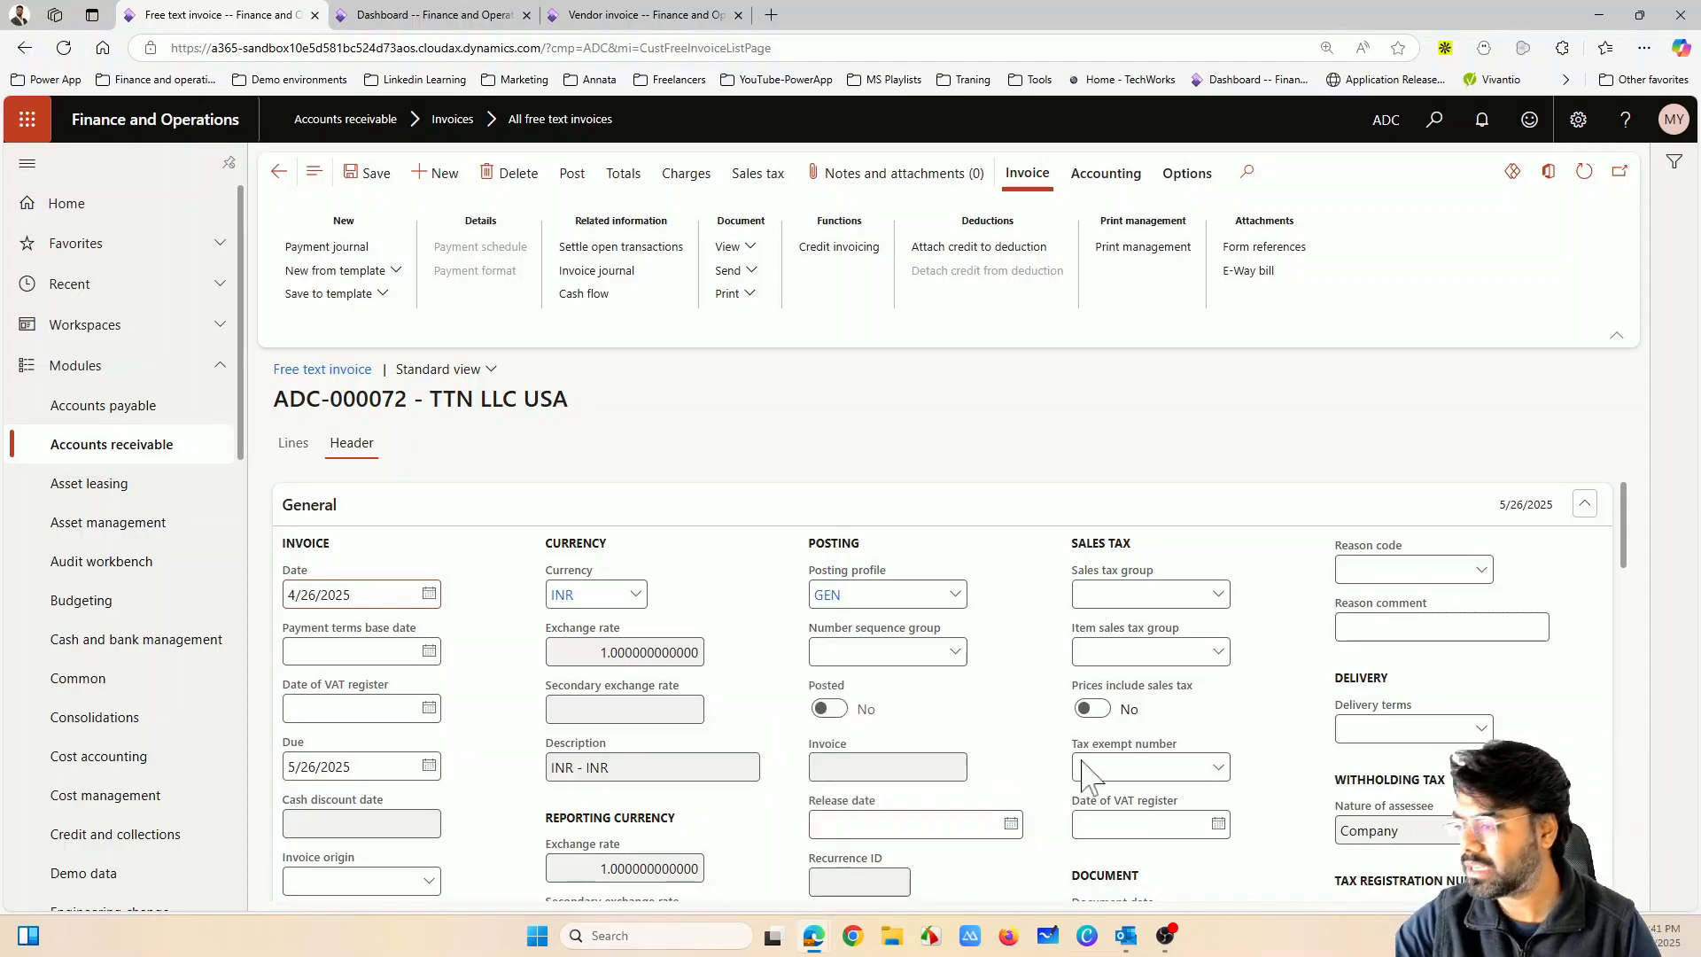
{"action": "scroll", "coordinate": [633, 742], "scroll_direction": "down", "scroll_amount": 3}
{"action": "scroll", "coordinate": [638, 735], "scroll_direction": "down", "scroll_amount": 12}
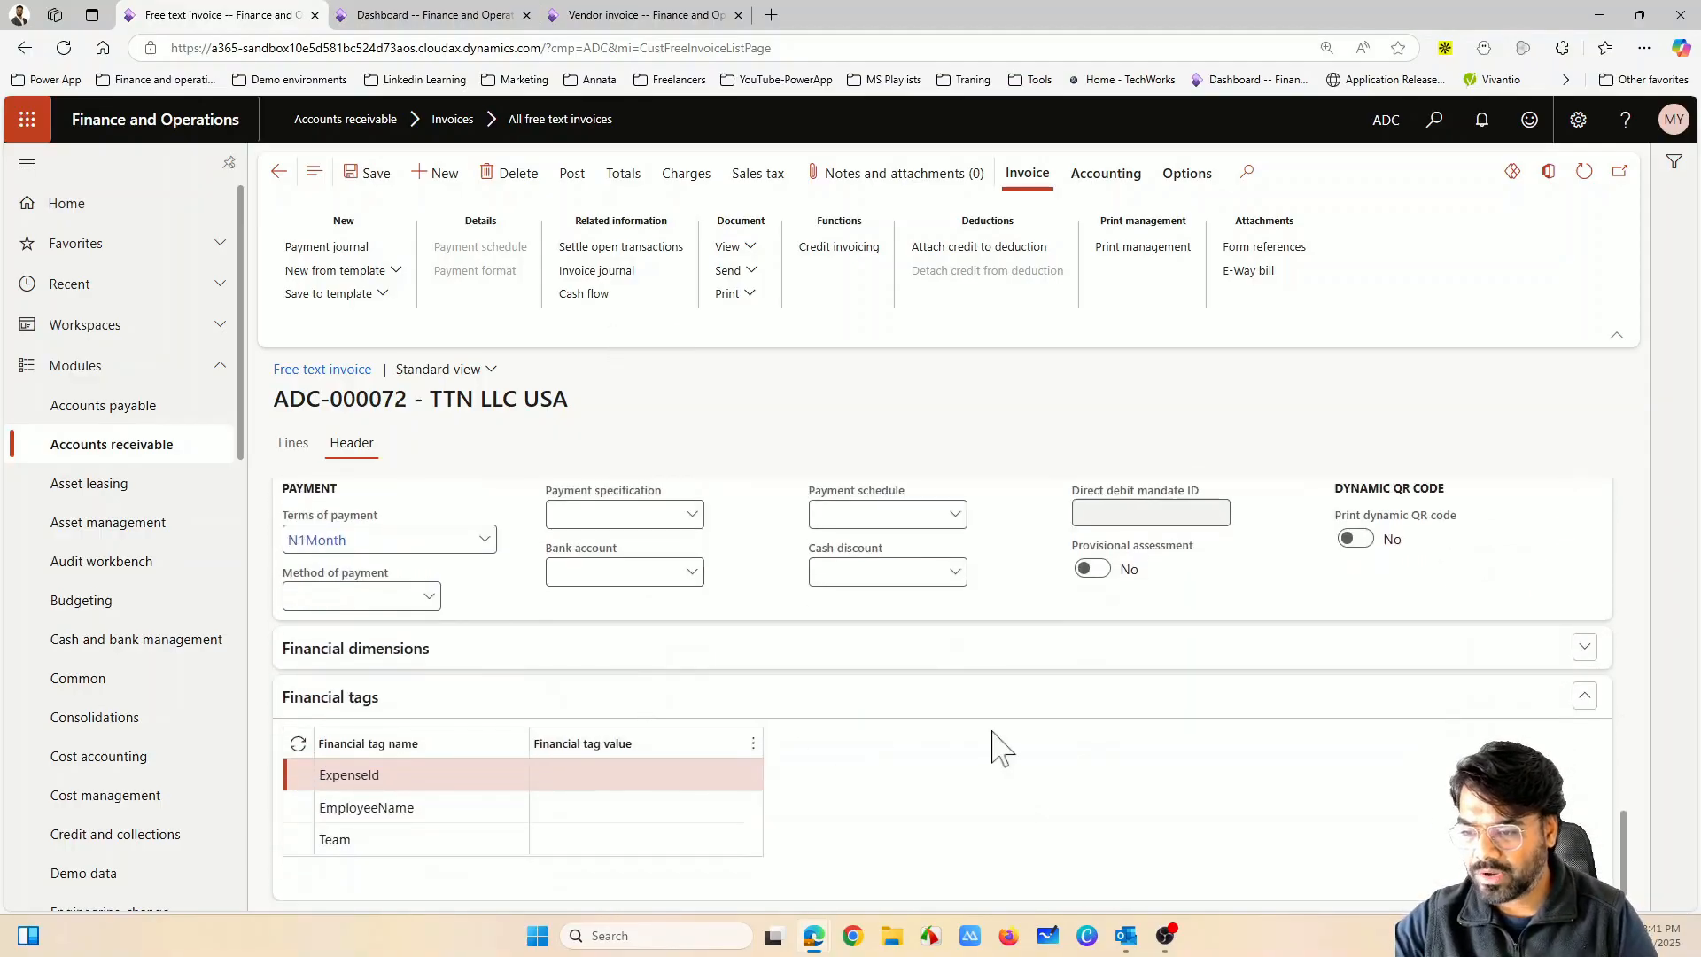
{"action": "scroll", "coordinate": [996, 748], "scroll_direction": "up", "scroll_amount": 15}
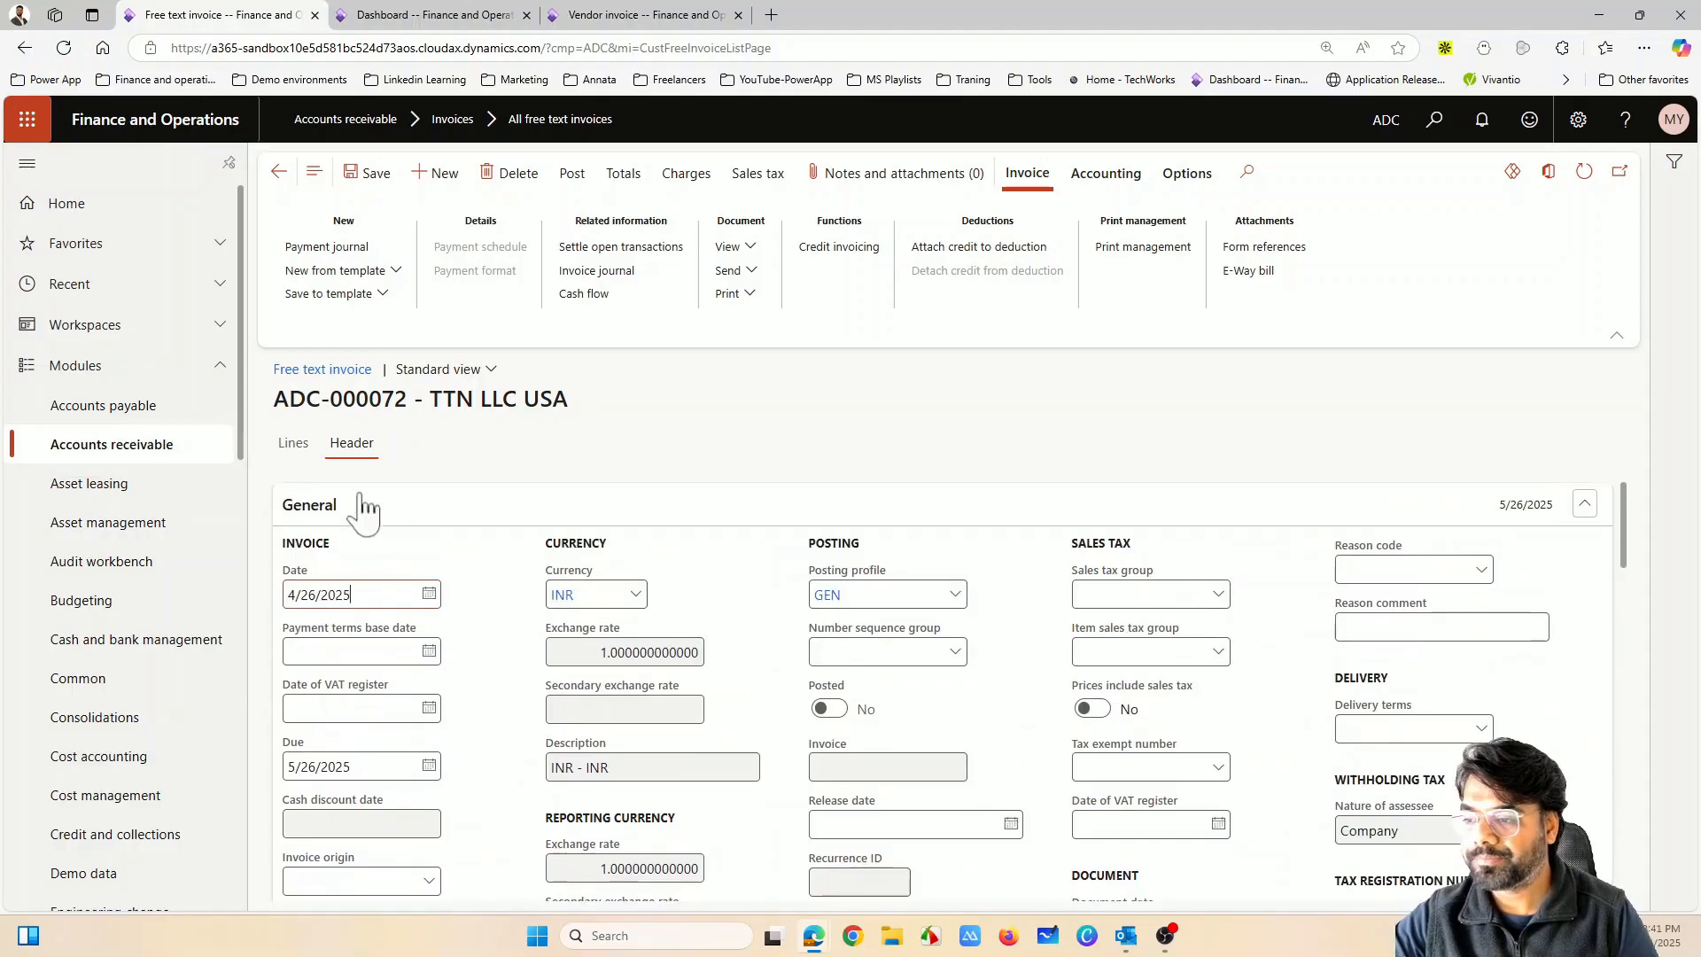
{"action": "left_click", "coordinate": [293, 443]}
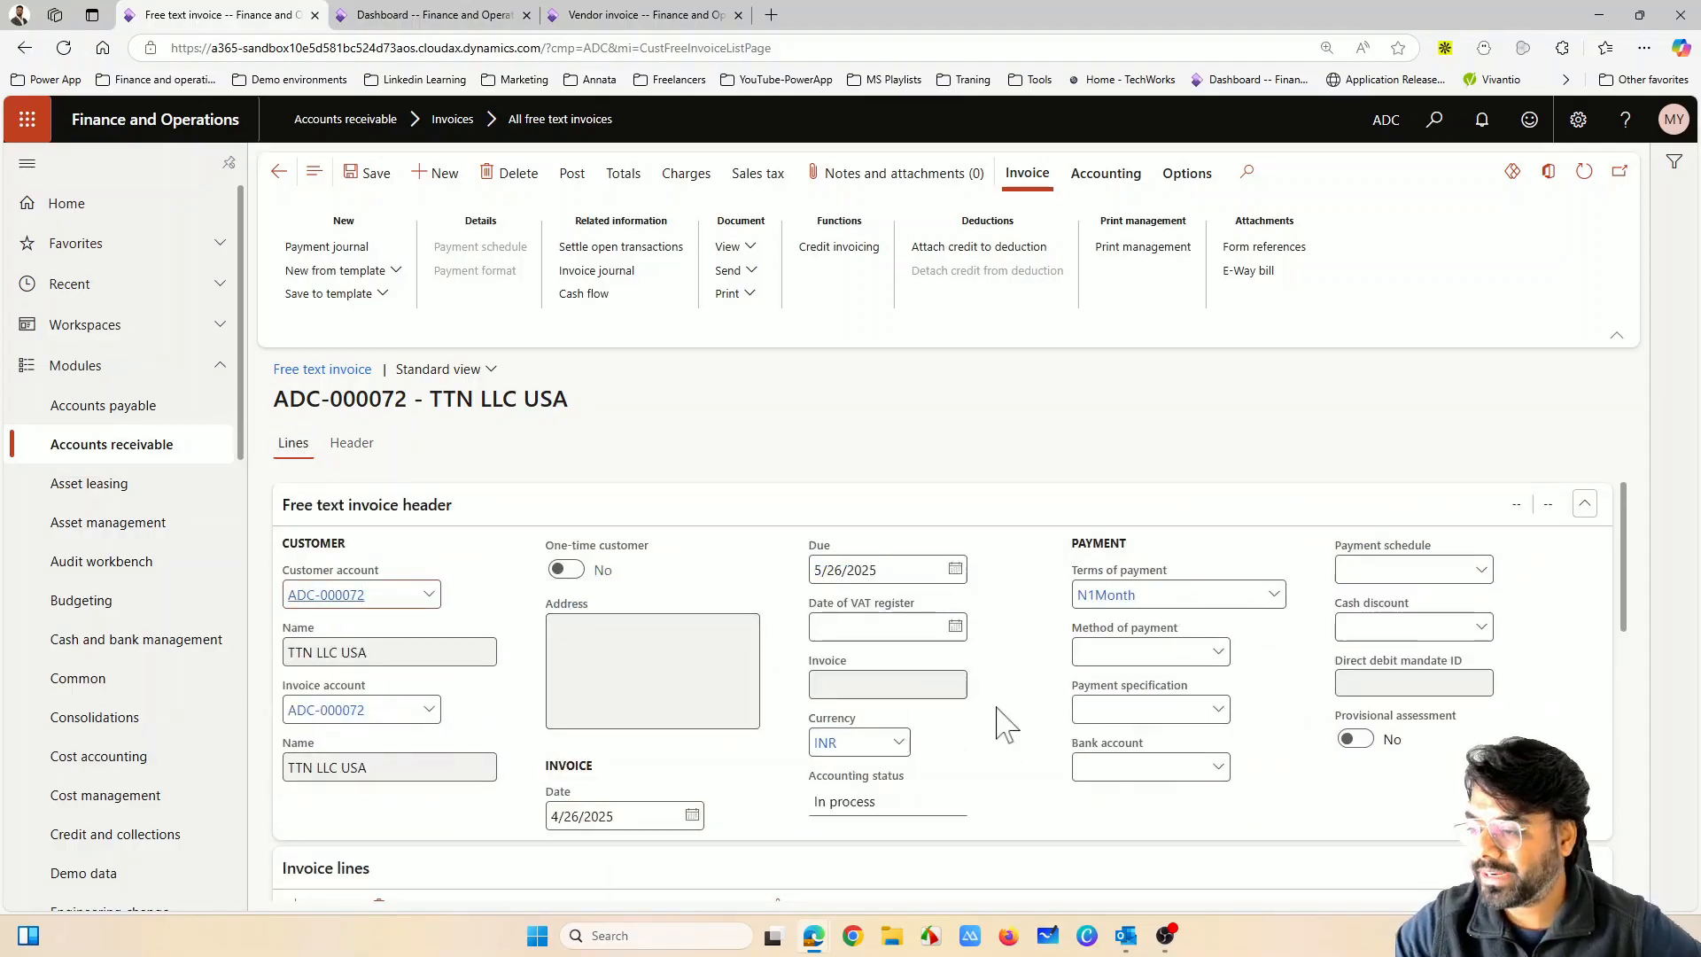
Shorten the first invoice line's description to "Installation", update the invoice text to match, and add a second invoice line
{"action": "scroll", "coordinate": [1049, 744], "scroll_direction": "down", "scroll_amount": 2}
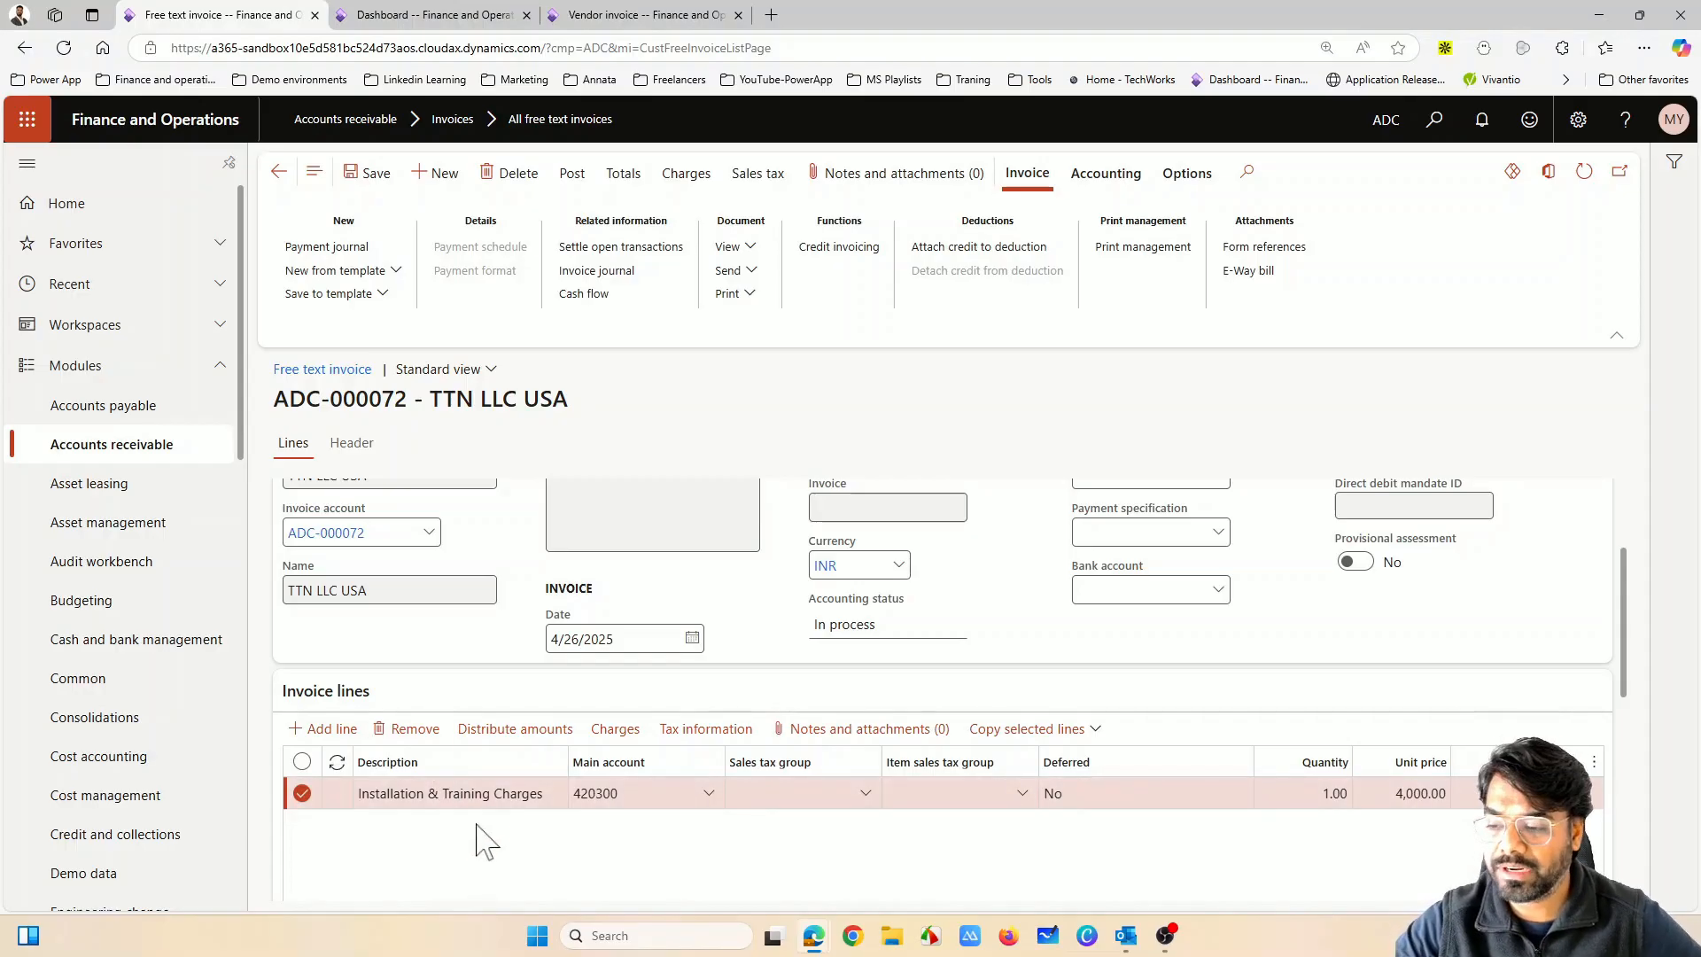
{"action": "left_click", "coordinate": [447, 797]}
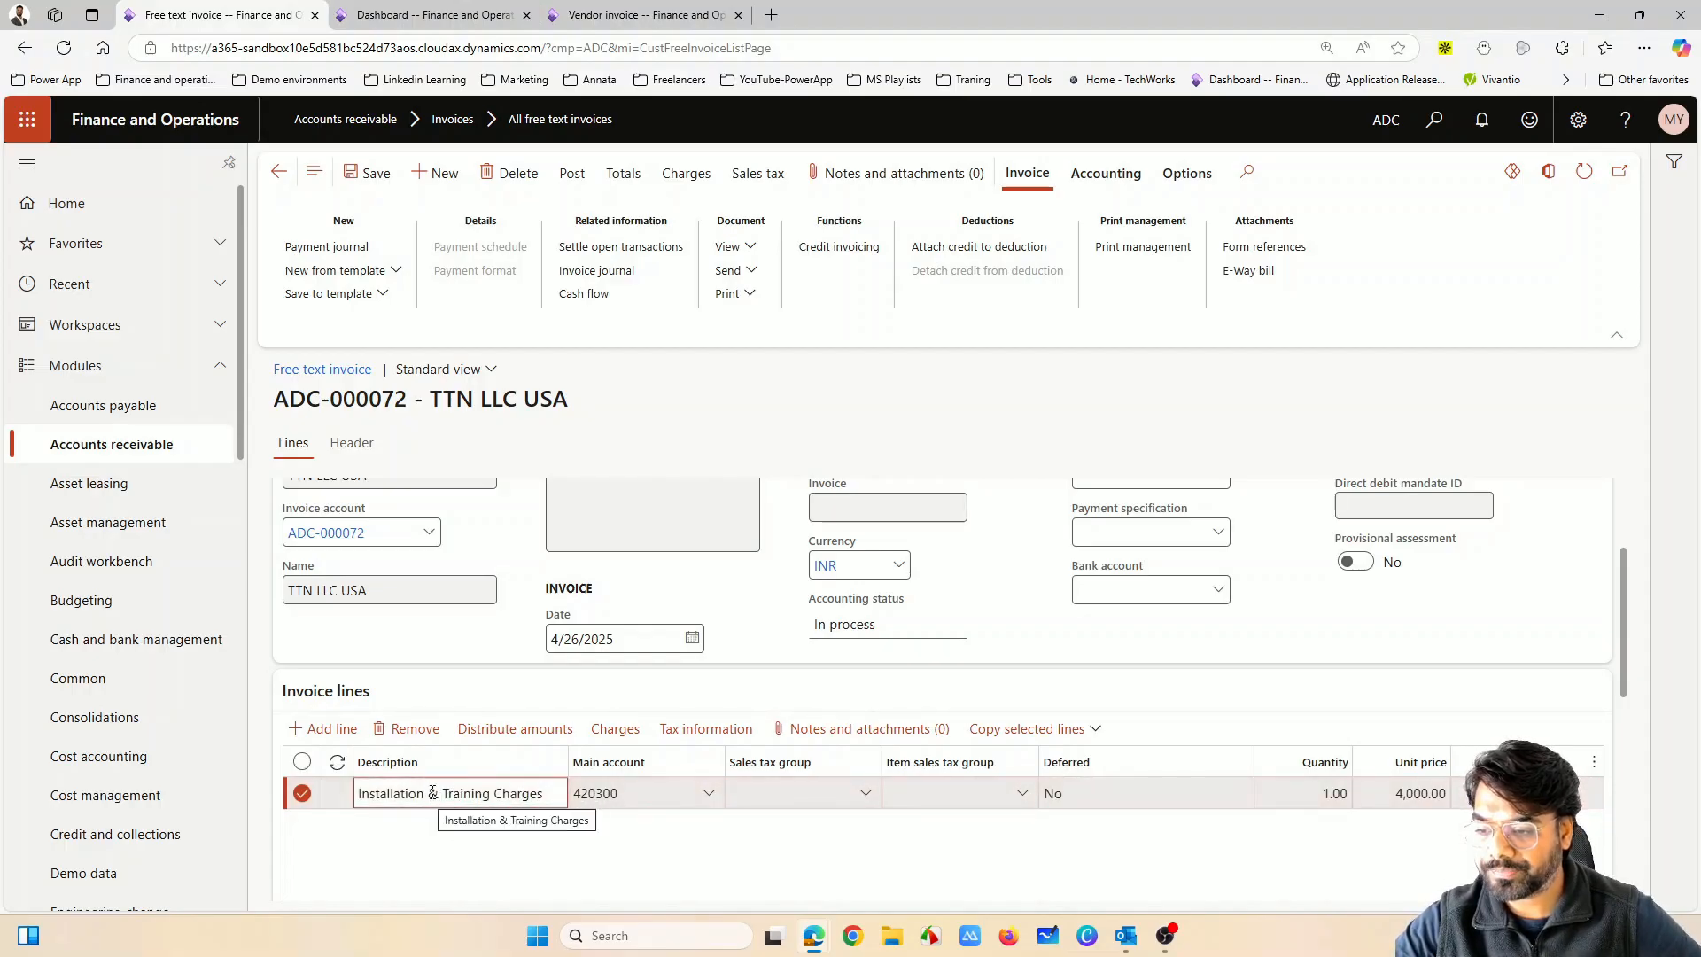
{"action": "left_click_drag", "start_coordinate": [428, 793], "coordinate": [278, 749]}
{"action": "key", "text": "BackSpace"}
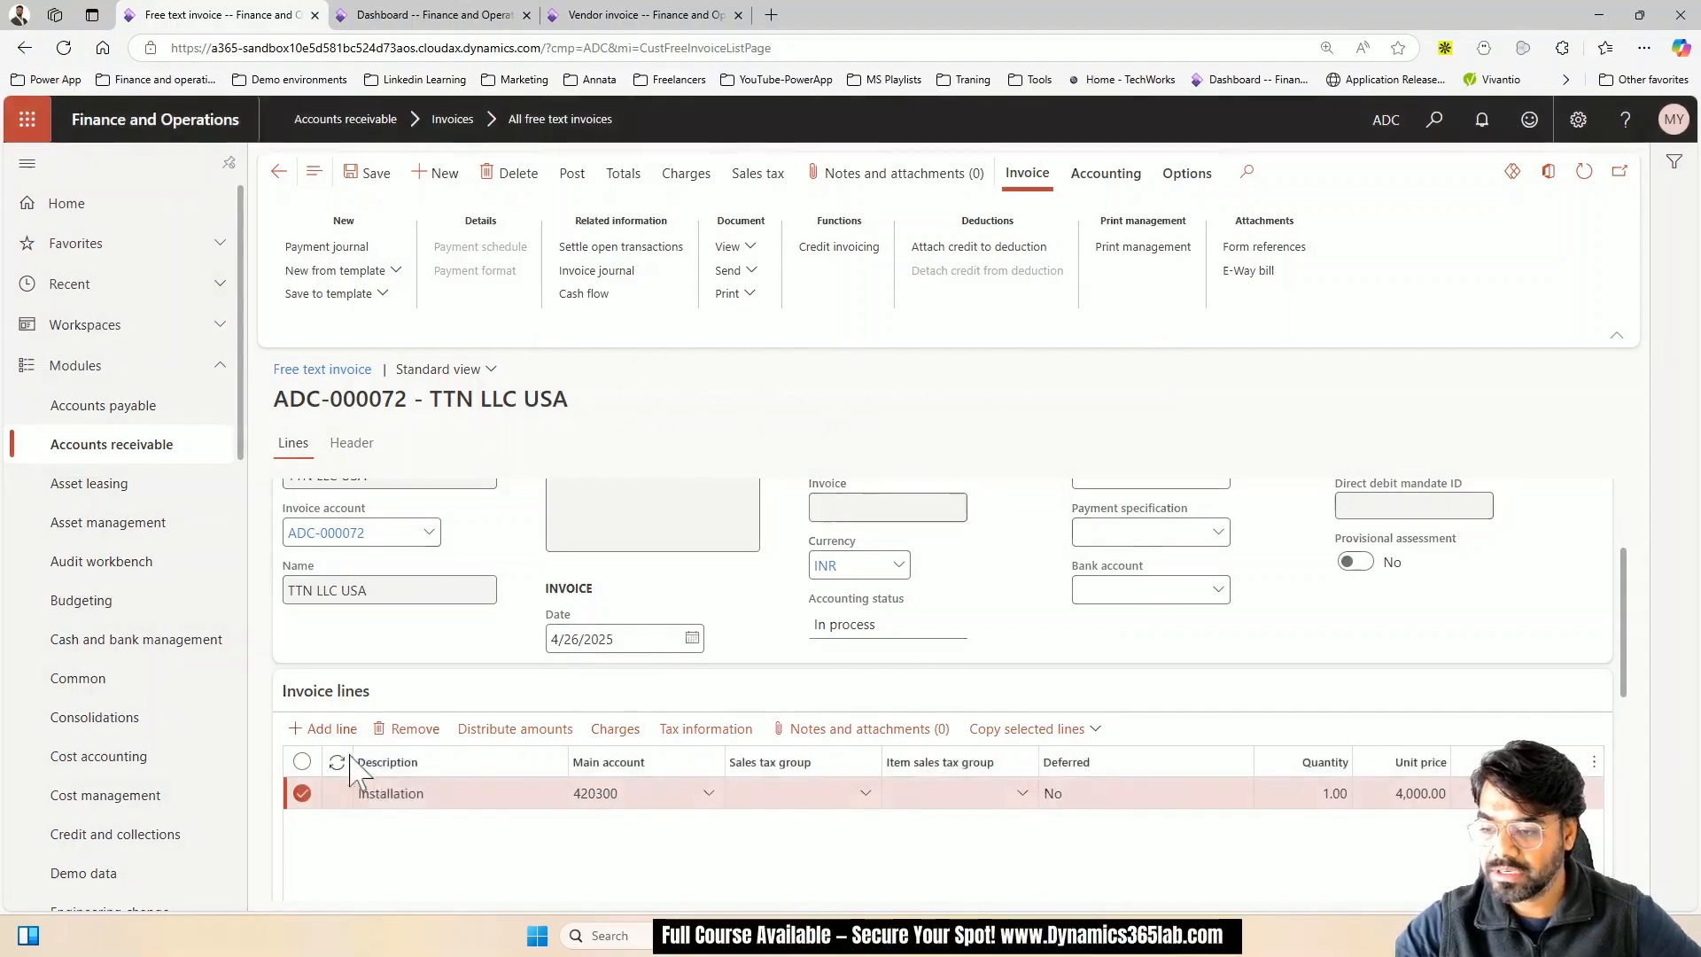
{"action": "left_click", "coordinate": [991, 496]}
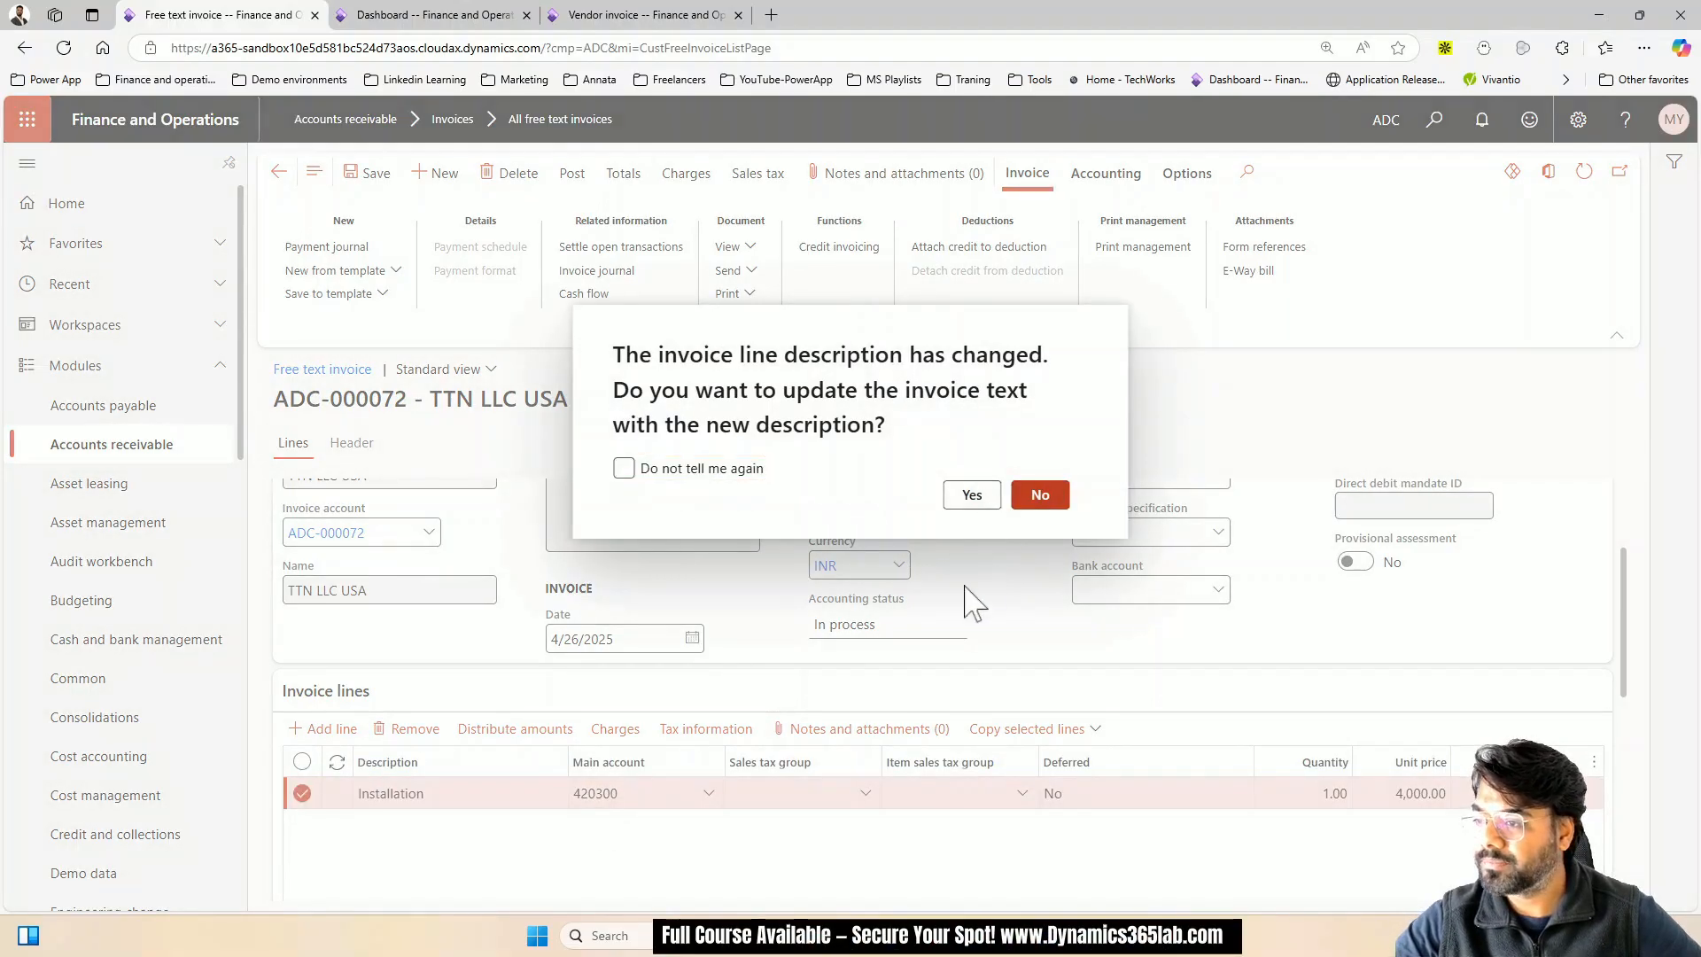
{"action": "left_click", "coordinate": [321, 728]}
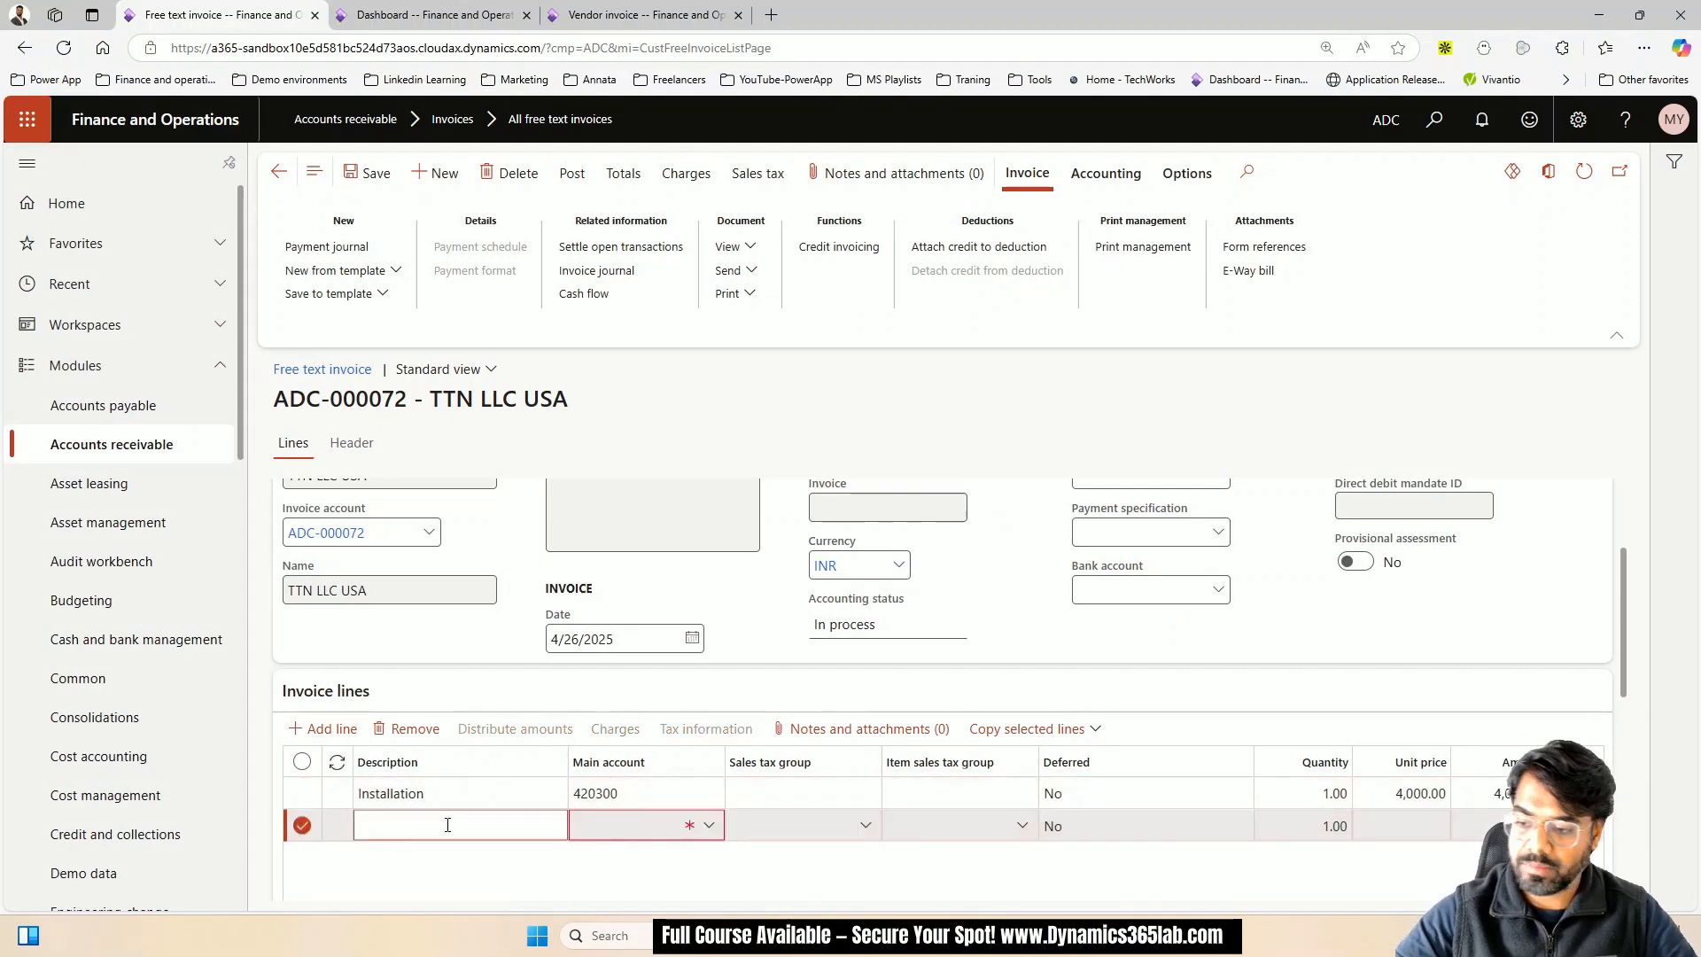
{"action": "left_click_drag", "start_coordinate": [428, 794], "coordinate": [303, 806]}
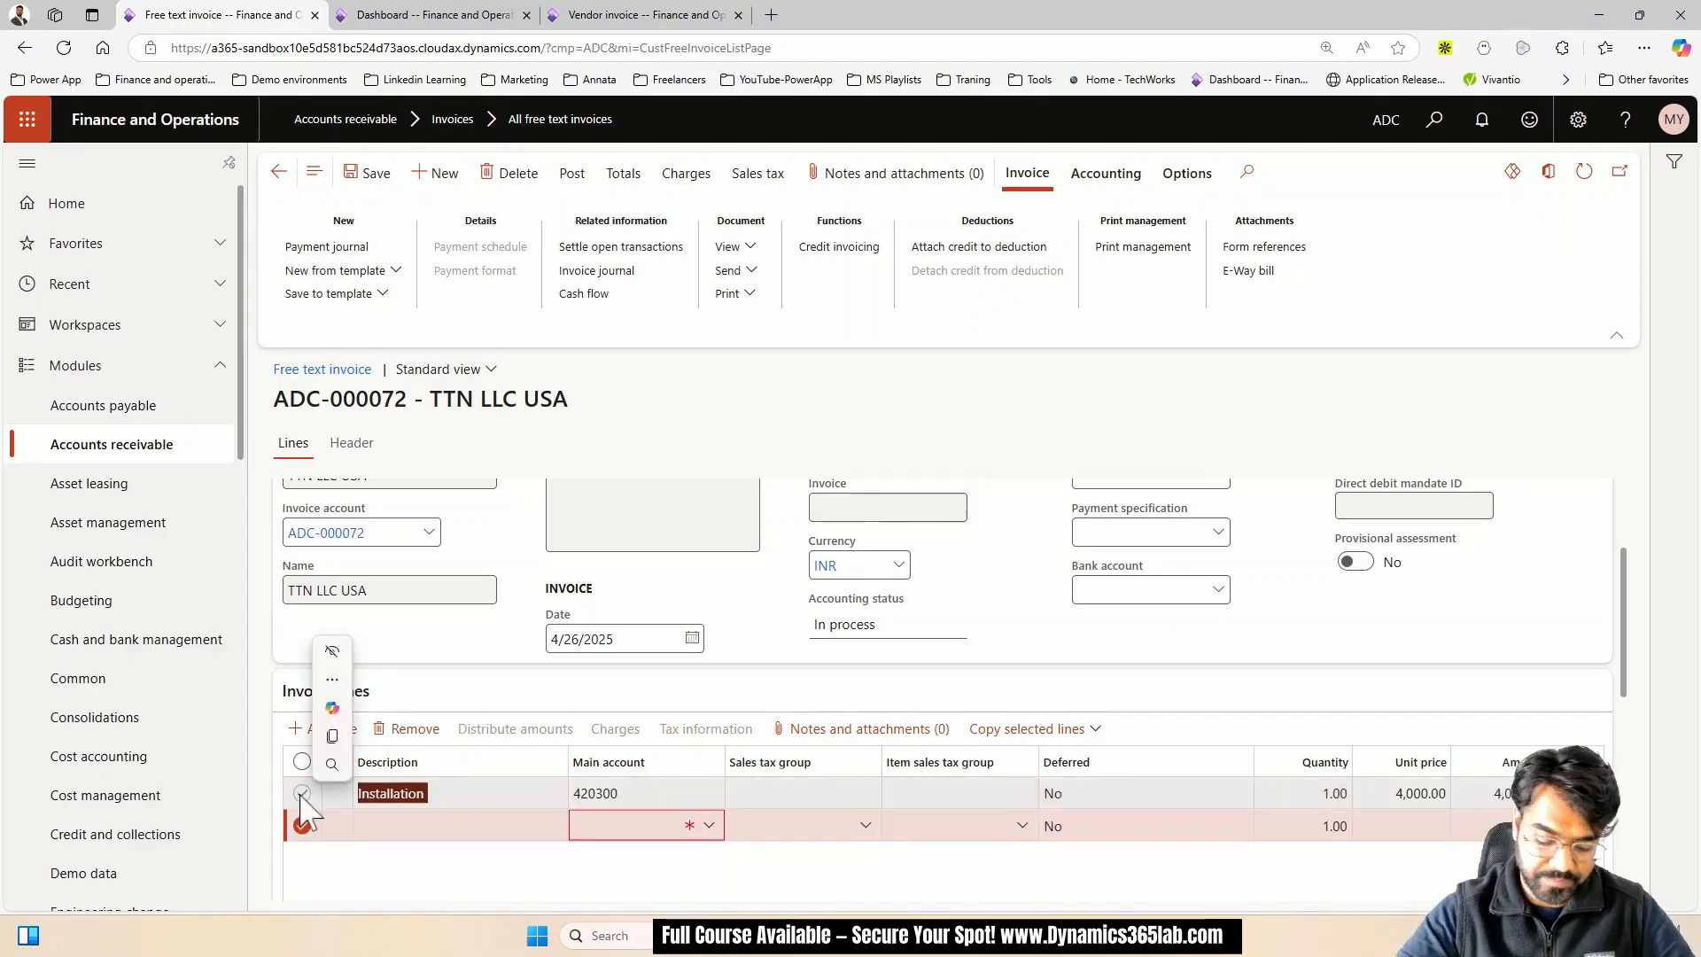
{"action": "key", "text": "ctrl+shift+period"}
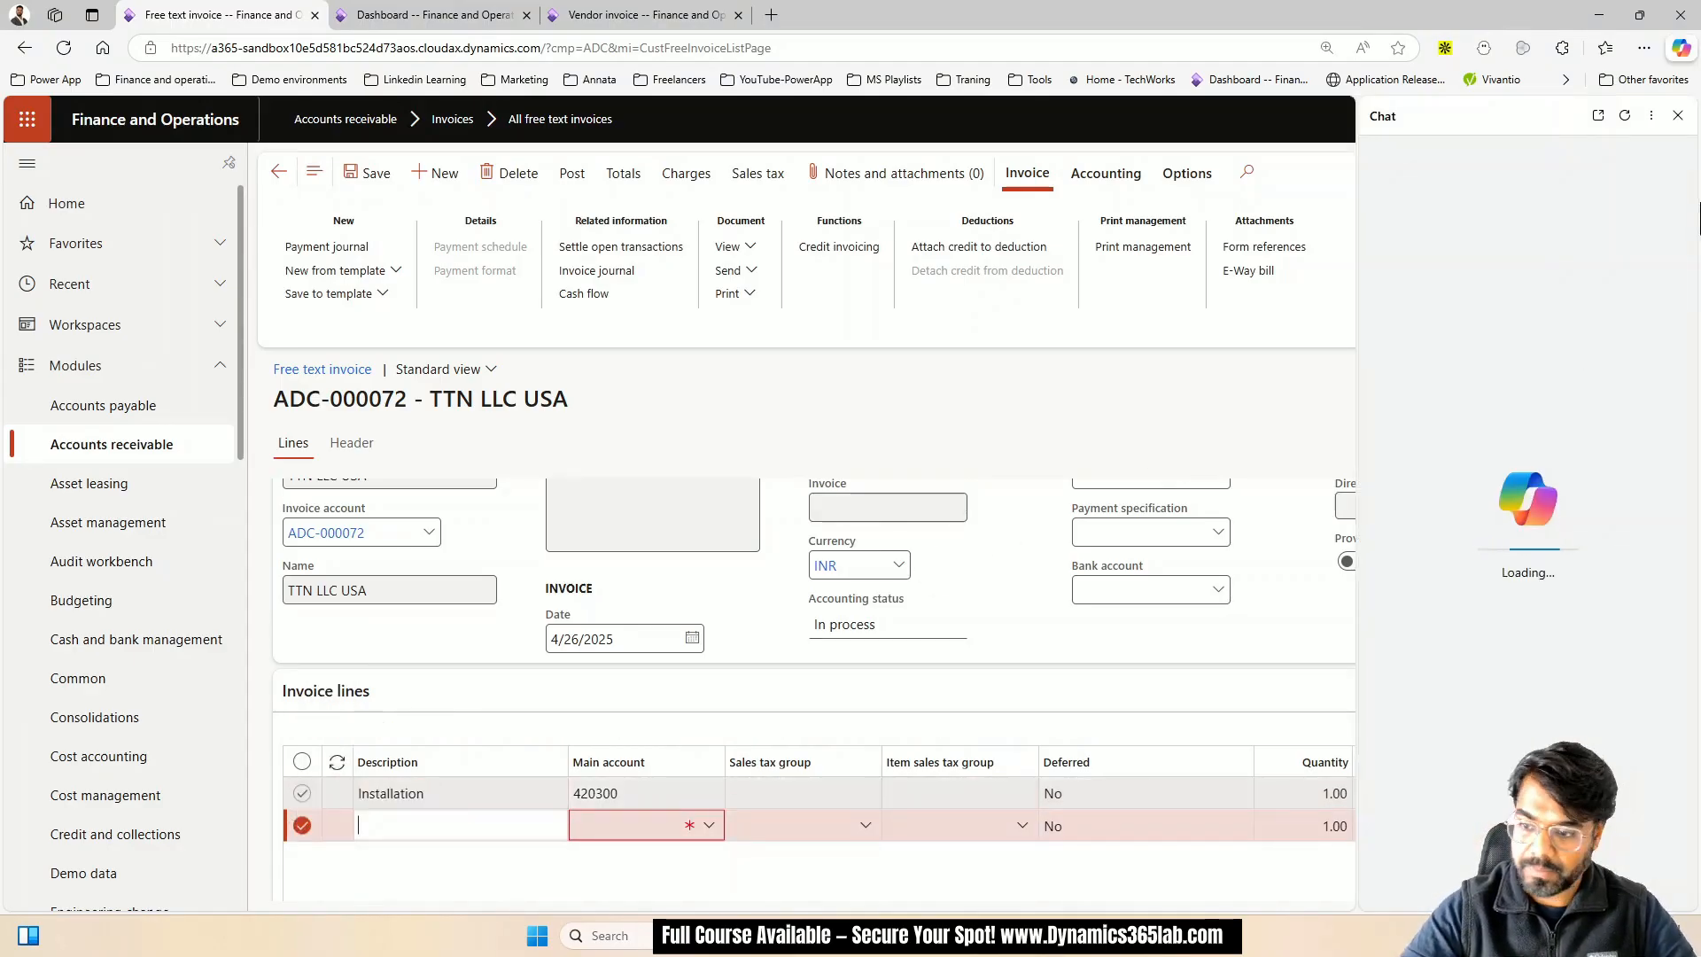
{"action": "left_click", "coordinate": [1676, 116]}
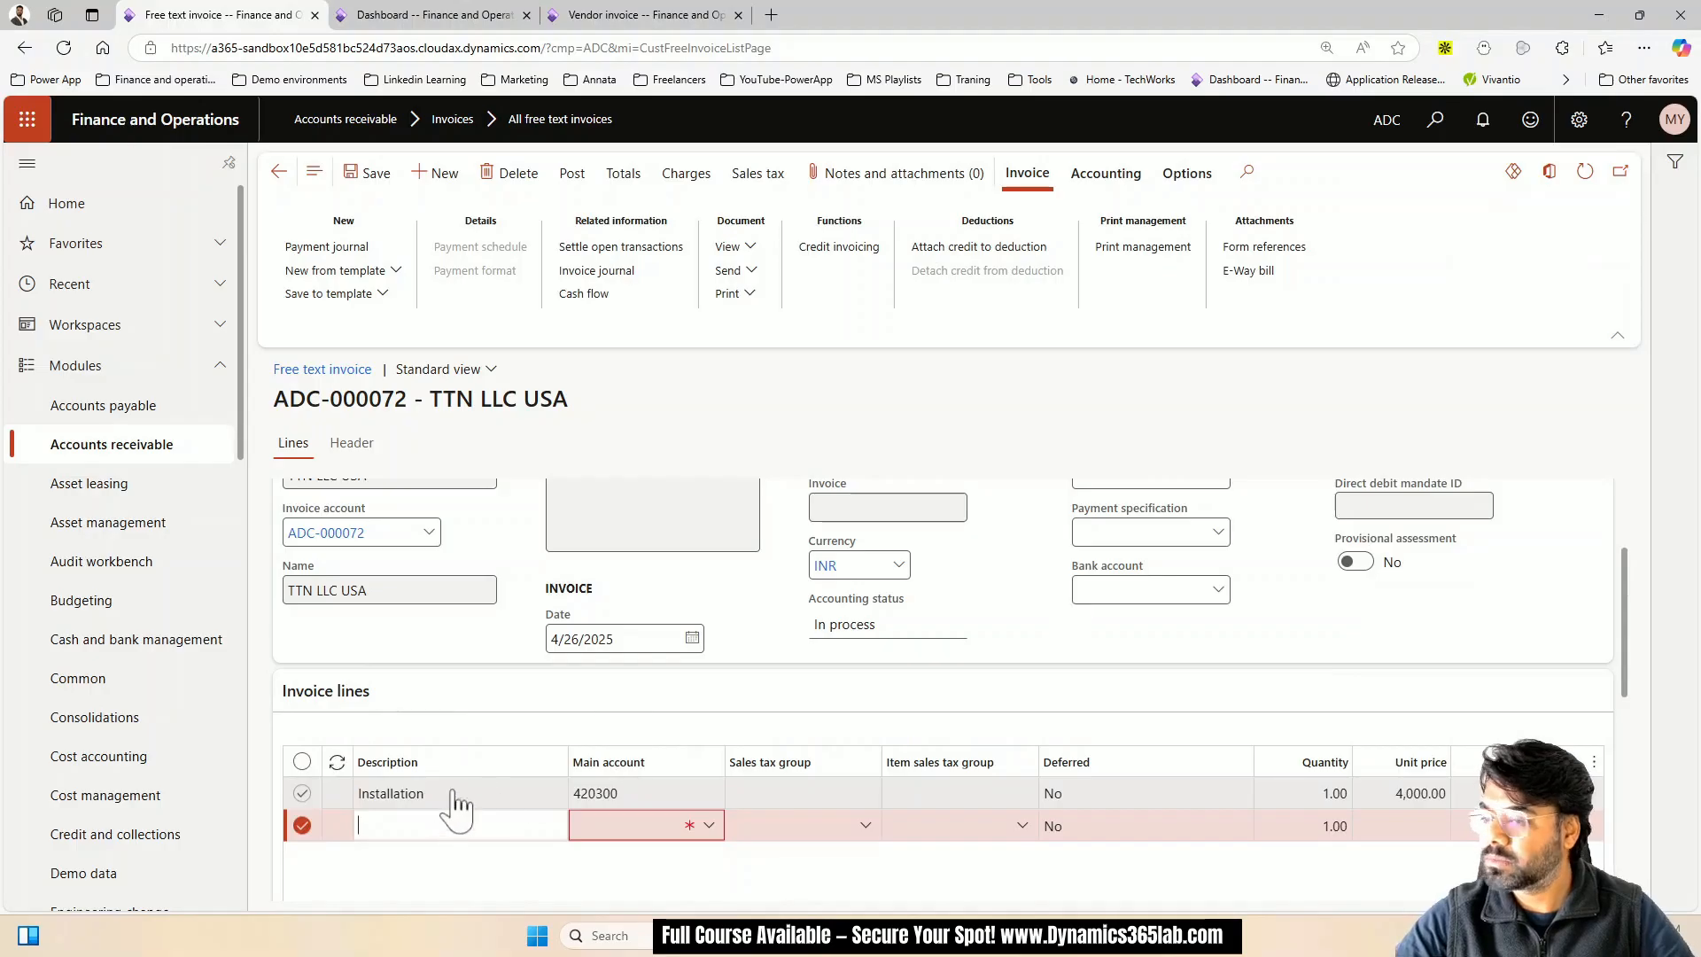
{"action": "key", "text": "ctrl+shift+period"}
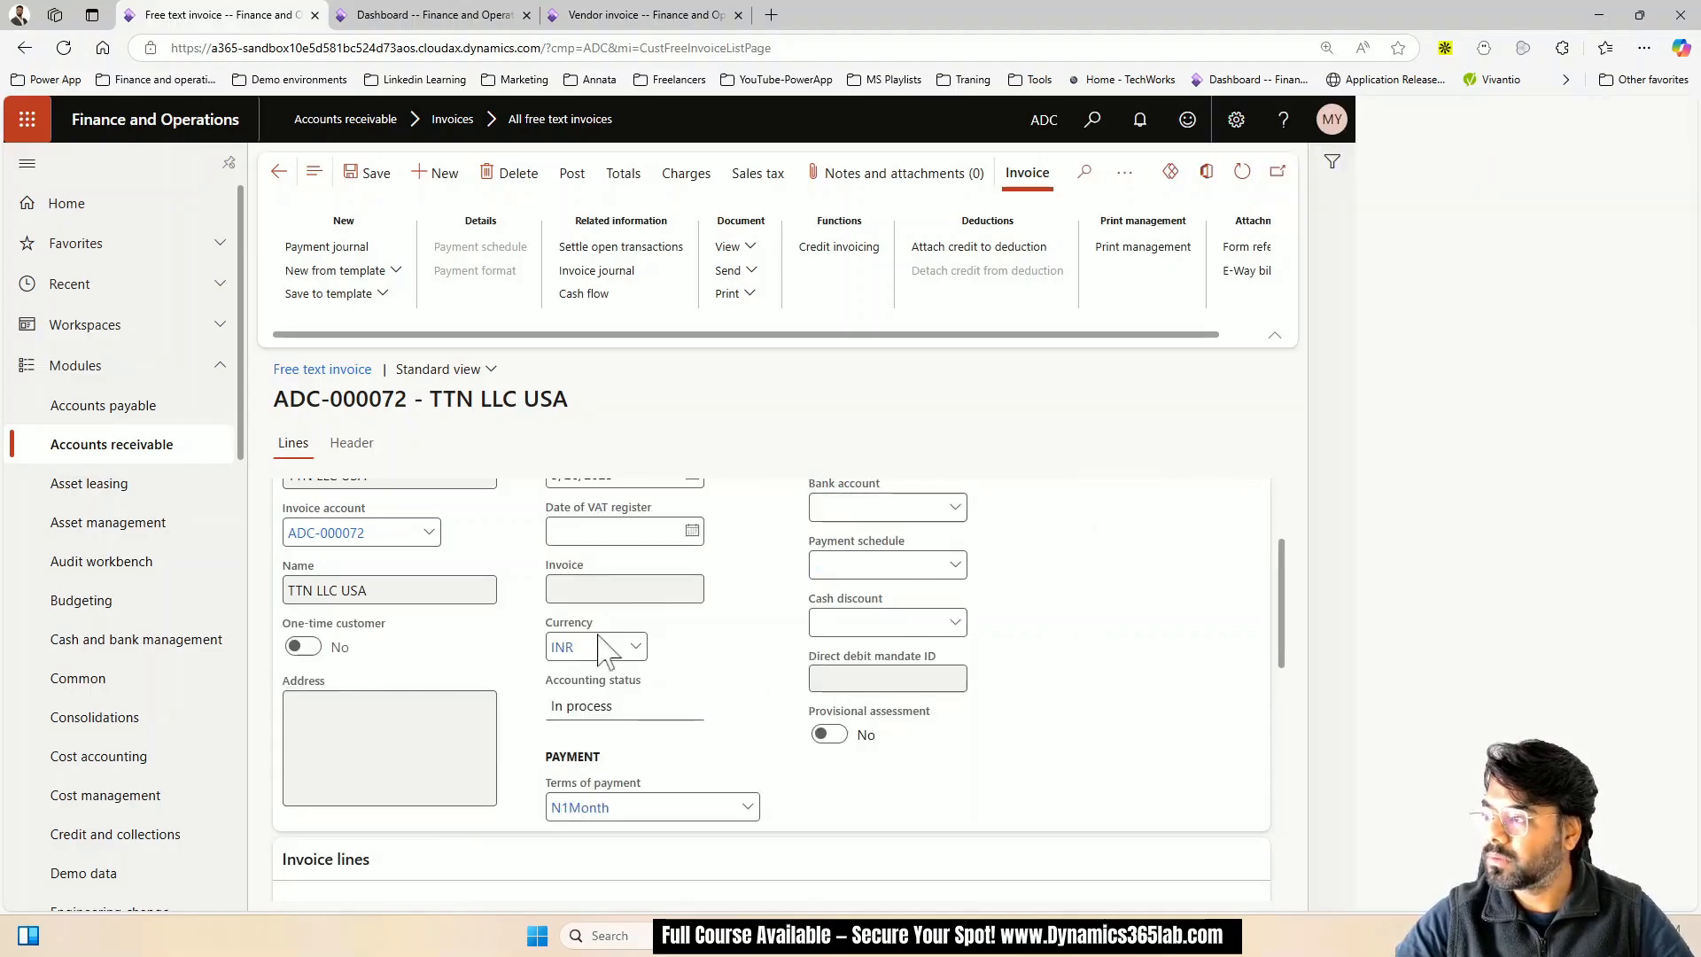
{"action": "scroll", "coordinate": [493, 832], "scroll_direction": "down", "scroll_amount": 5}
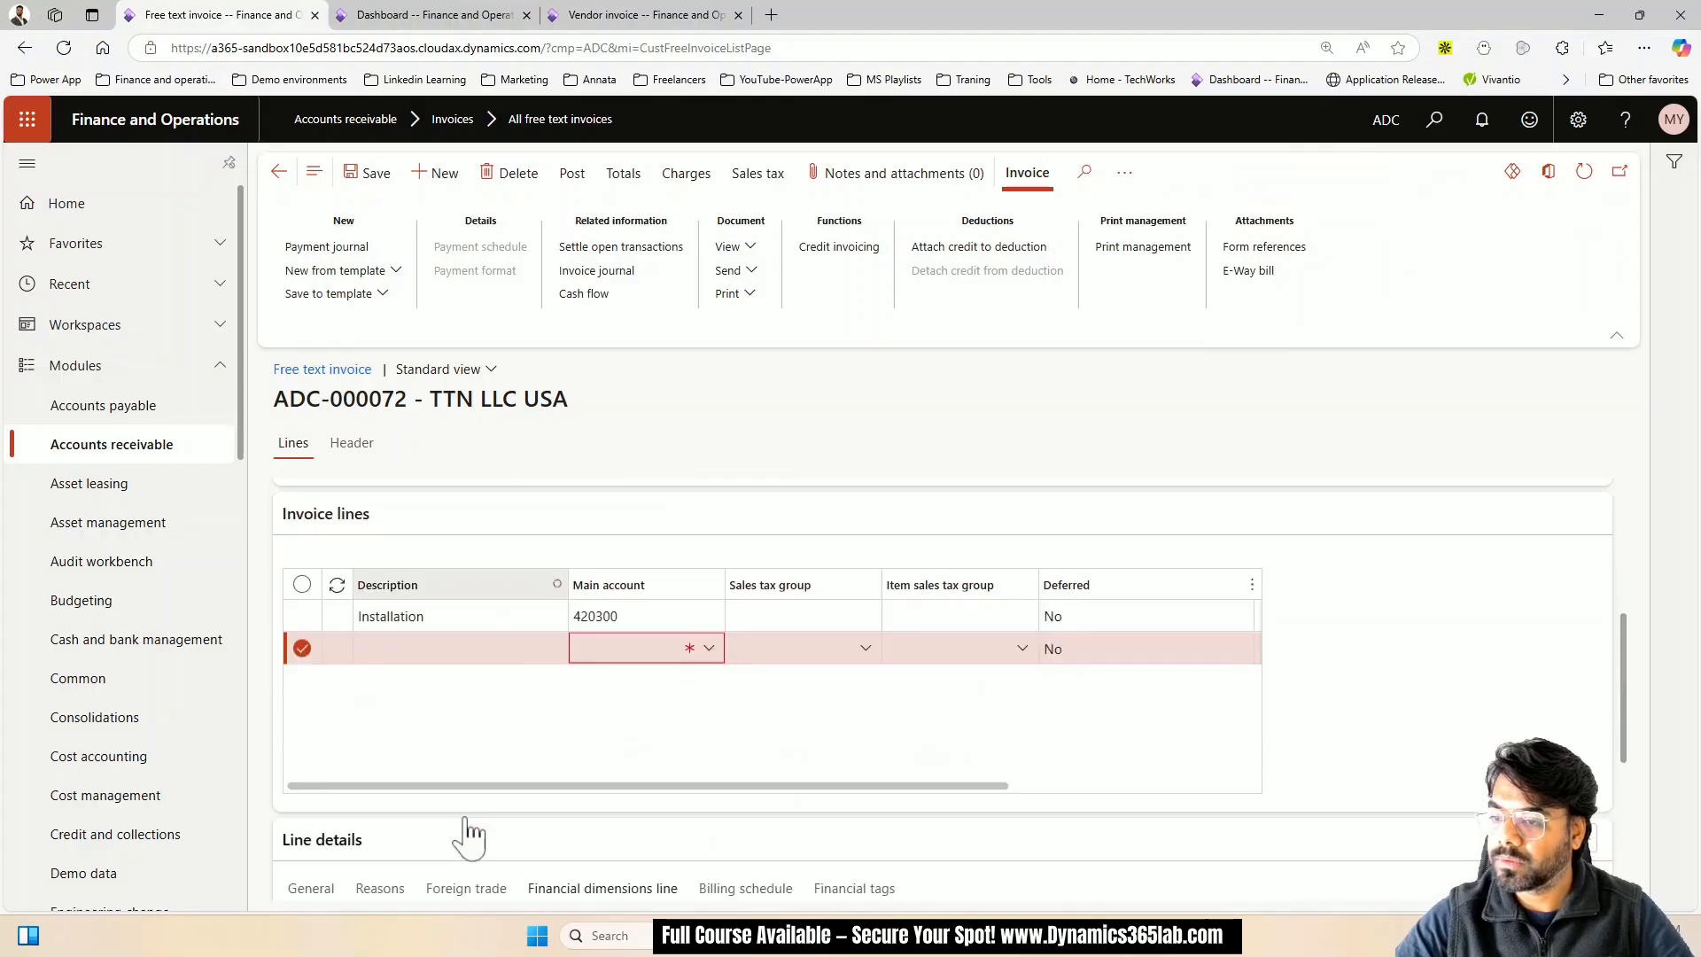
{"action": "left_click", "coordinate": [688, 744]}
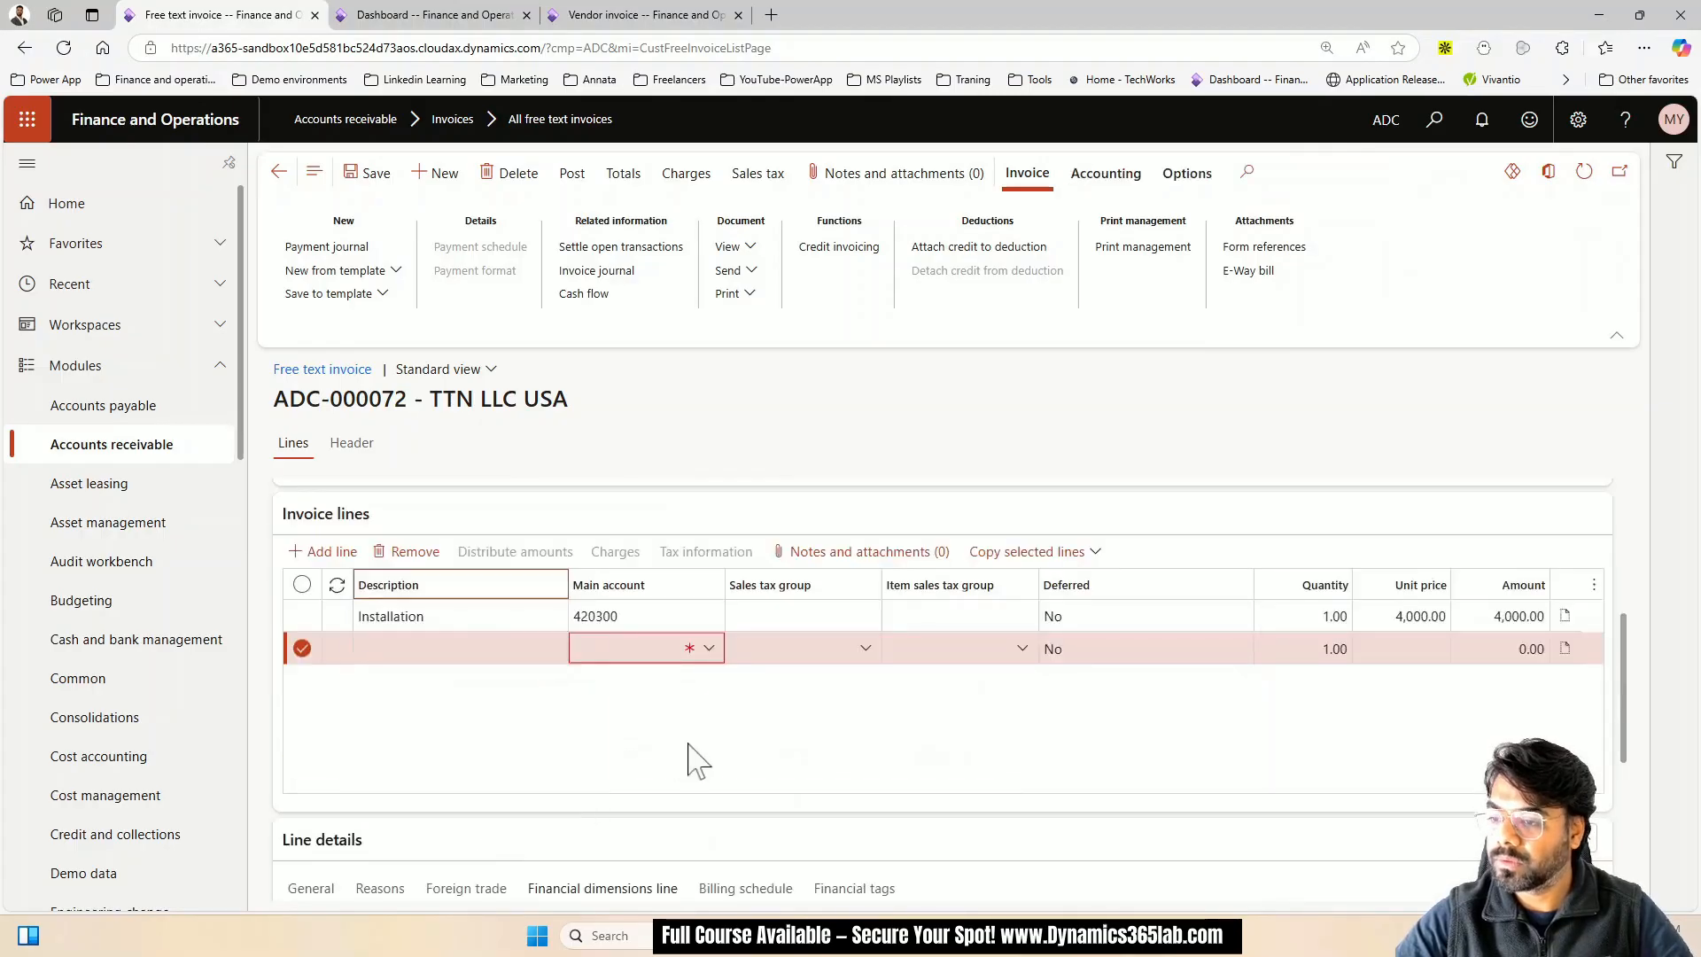
Change the first invoice line's description to "Training", updating the invoice text and suppressing the update question for future changes
{"action": "left_click", "coordinate": [472, 617]}
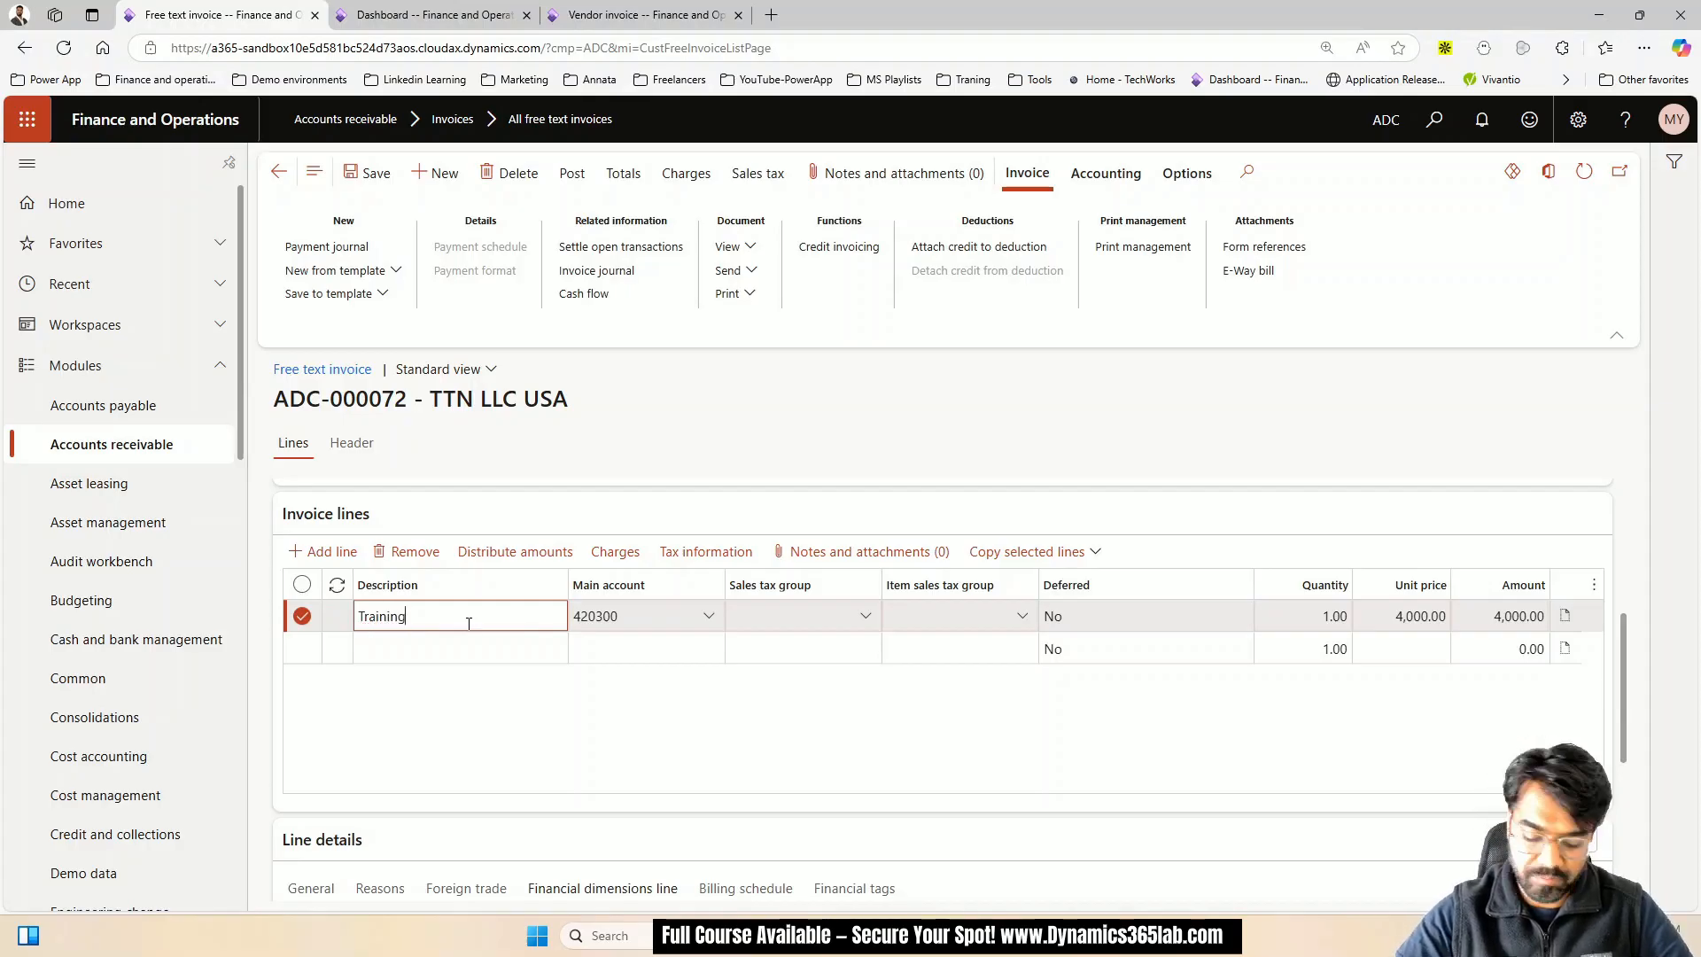
{"action": "left_click", "coordinate": [452, 650]}
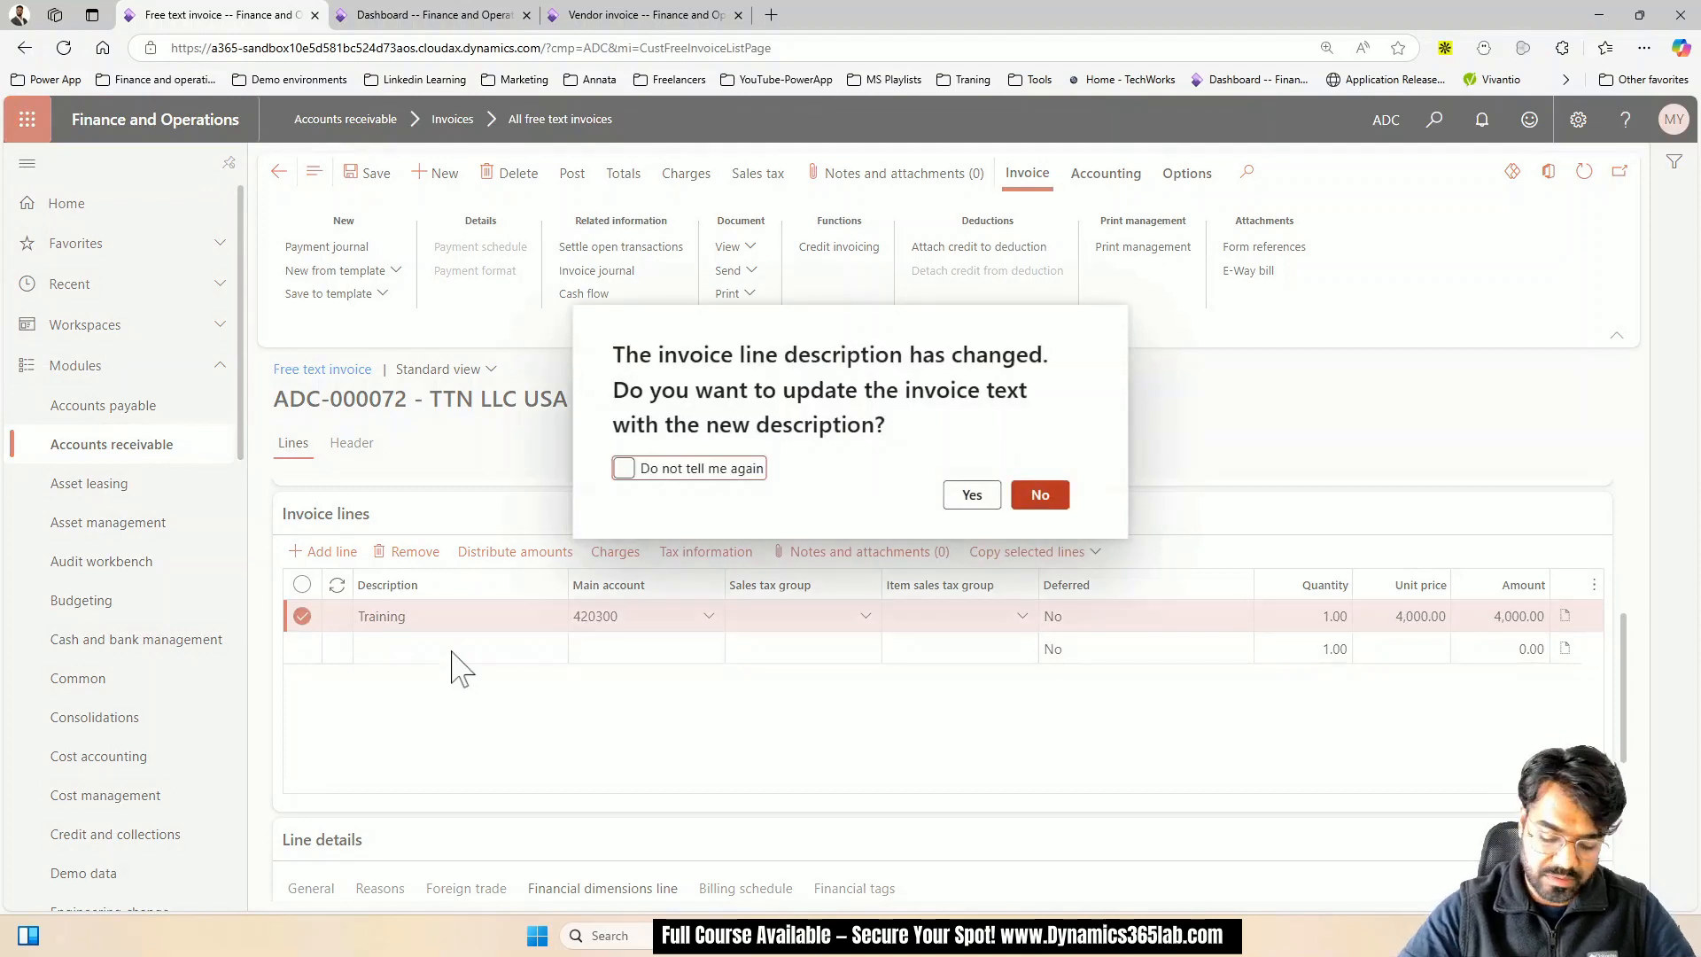
{"action": "left_click", "coordinate": [972, 494]}
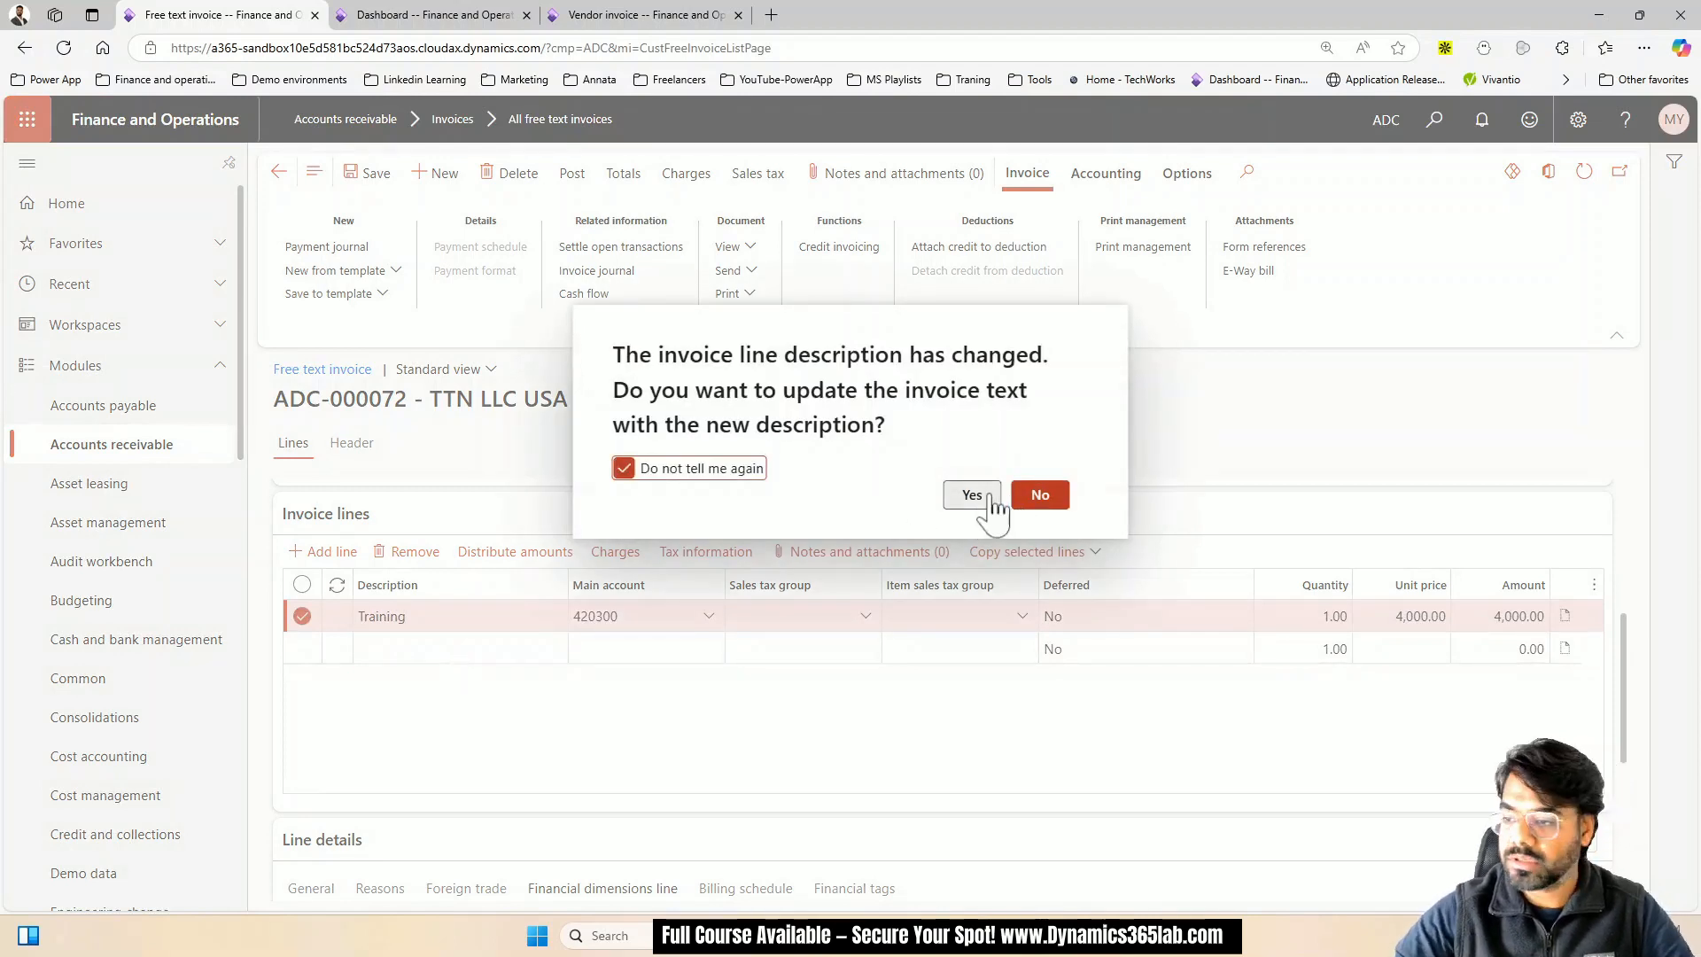
Enter "Installation" as the second invoice line's description and set its main account to 411100, Revenue - Labor
{"action": "left_click", "coordinate": [471, 648]}
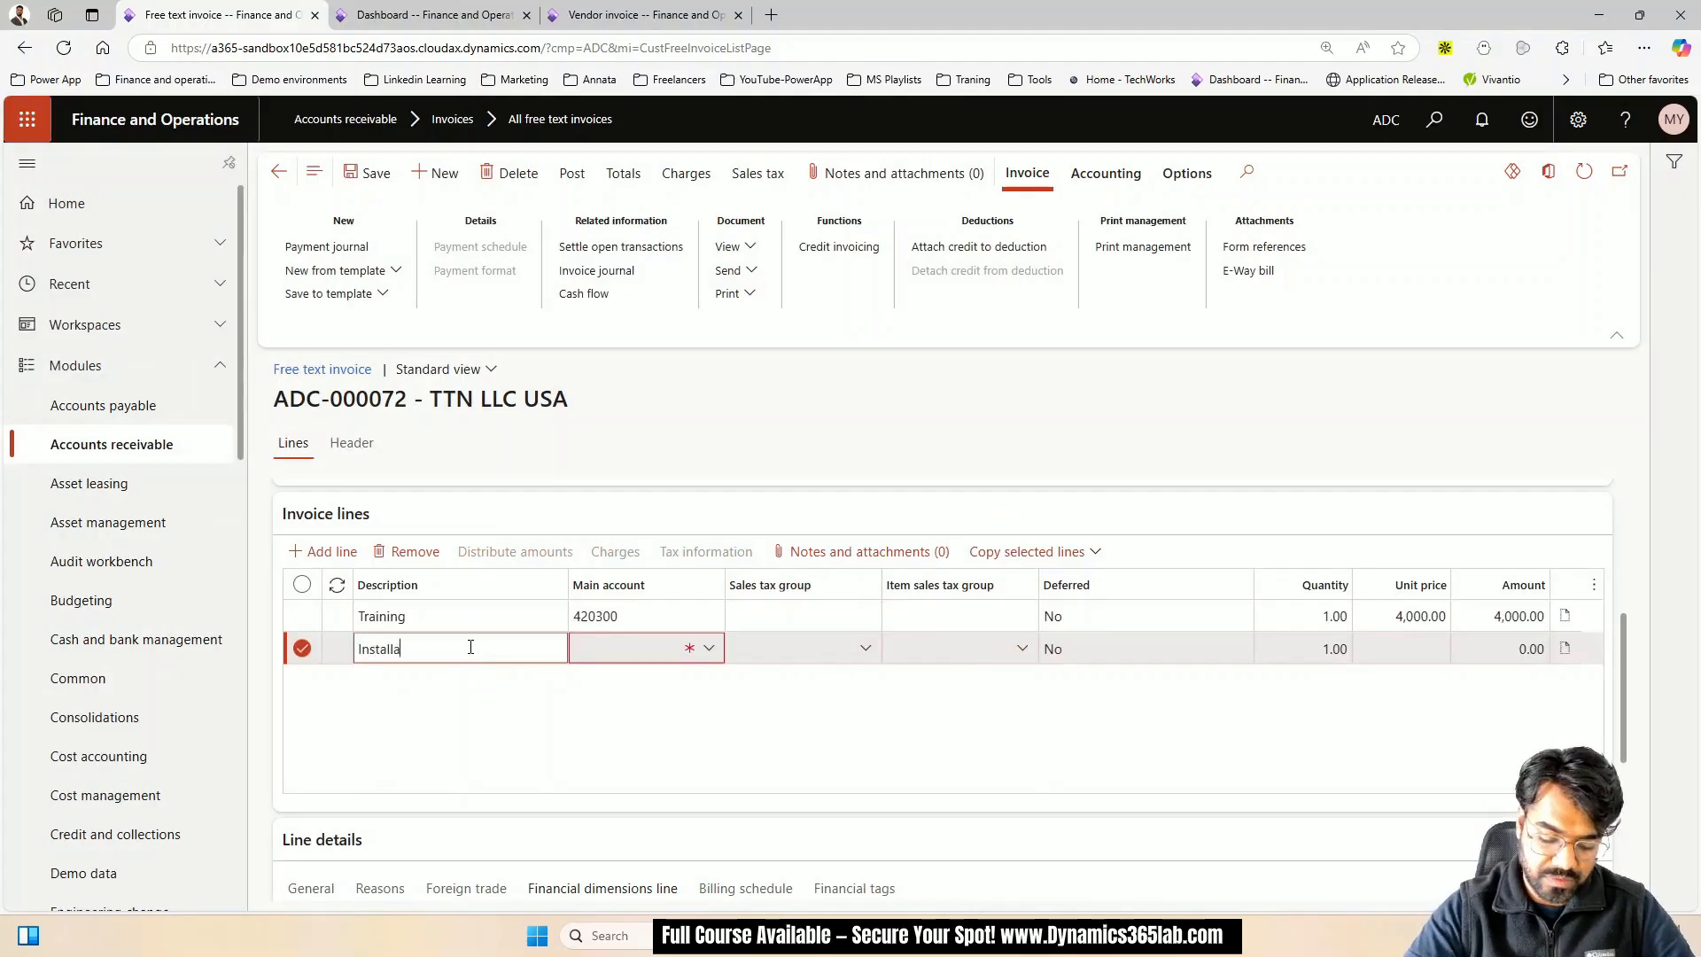
{"action": "left_click", "coordinate": [710, 649]}
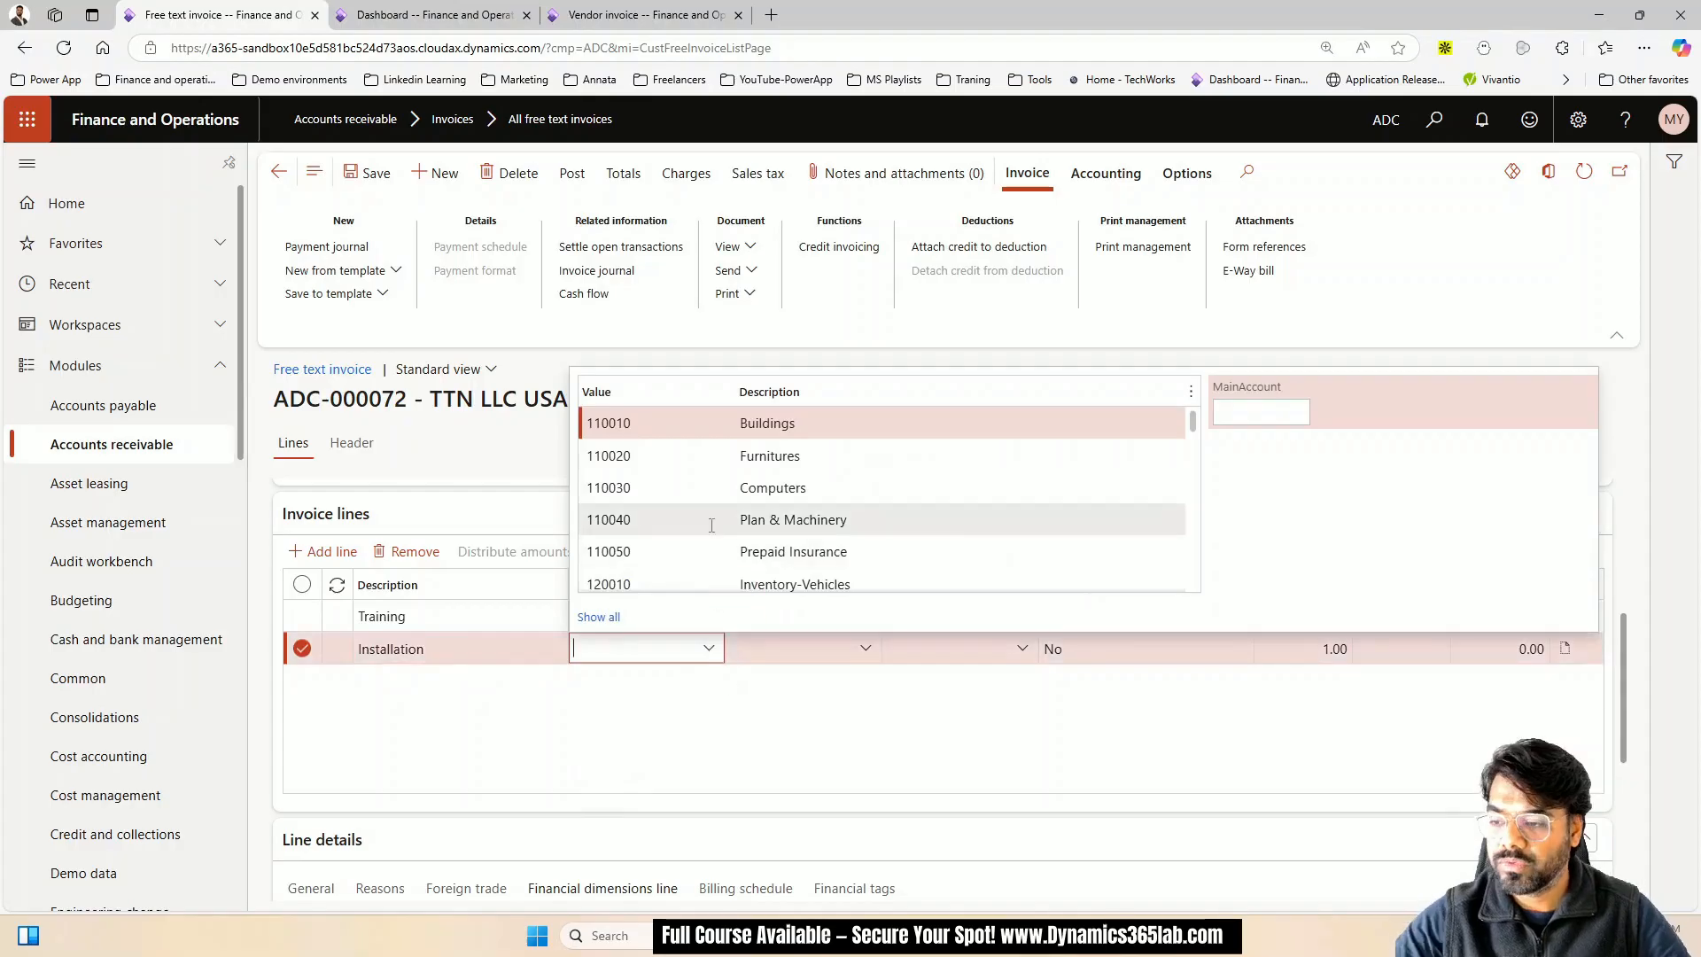
{"action": "scroll", "coordinate": [709, 532], "scroll_direction": "down", "scroll_amount": 5}
{"action": "type", "text": "4"}
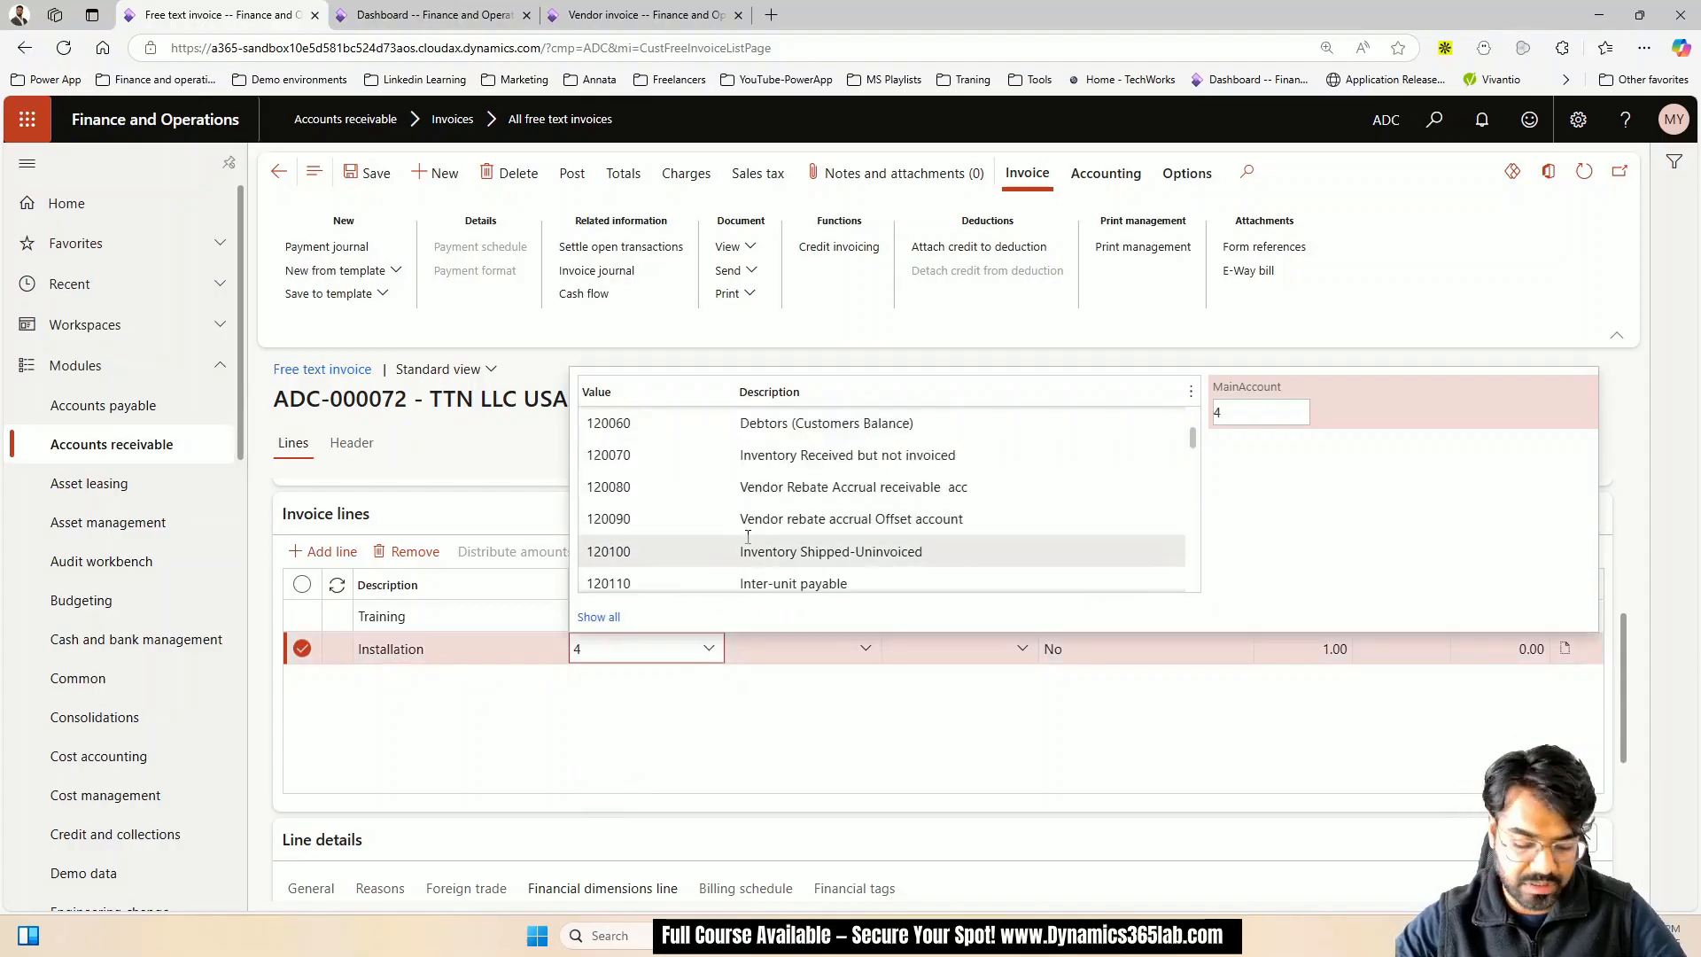
{"action": "scroll", "coordinate": [748, 536], "scroll_direction": "down", "scroll_amount": 4}
{"action": "scroll", "coordinate": [750, 533], "scroll_direction": "up", "scroll_amount": 1}
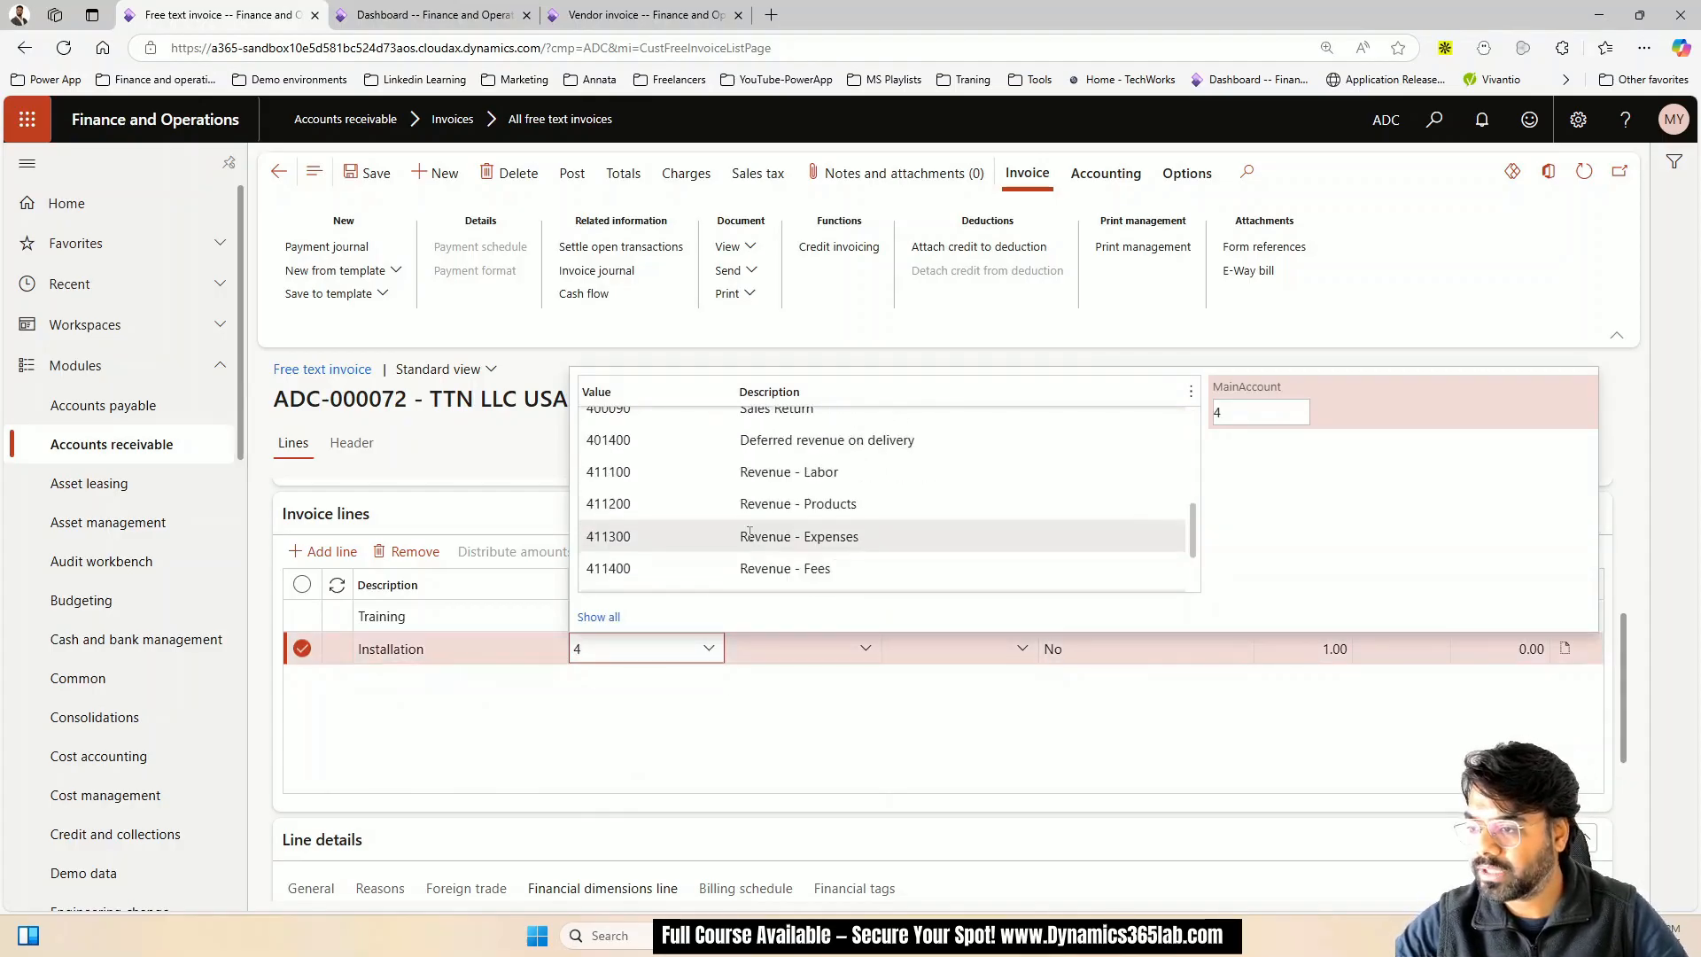
{"action": "left_click", "coordinate": [749, 471]}
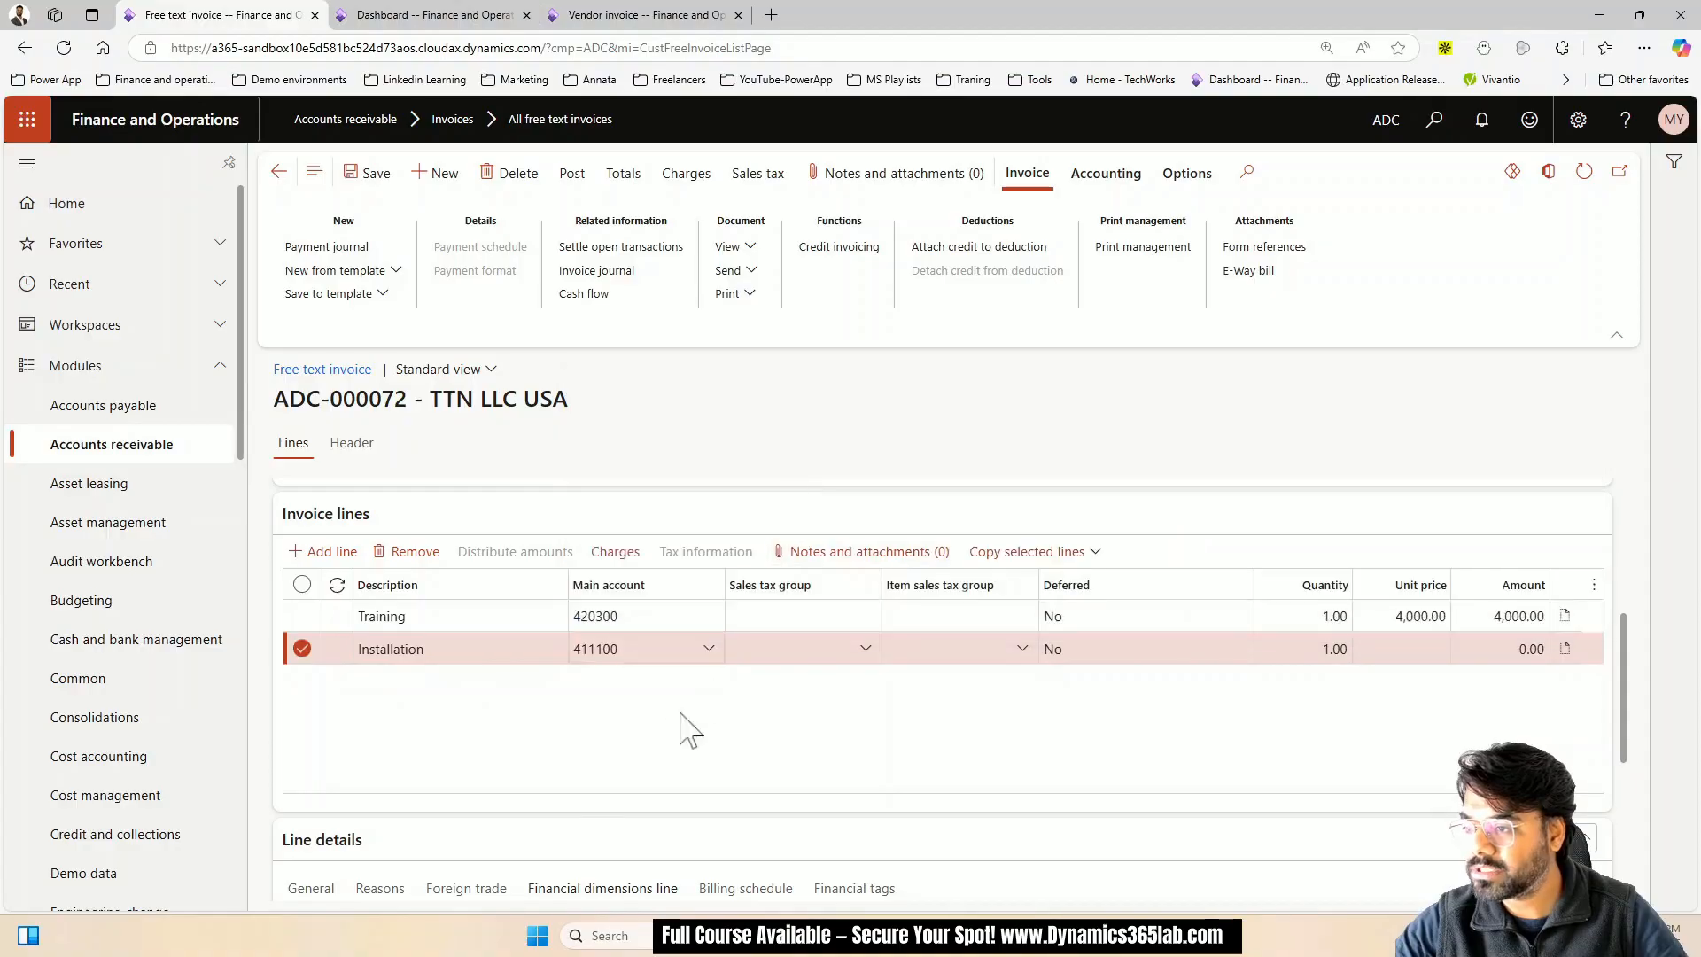
Set the Department financial dimension of the Training line to 304, Service
{"action": "scroll", "coordinate": [637, 709], "scroll_direction": "down", "scroll_amount": 4}
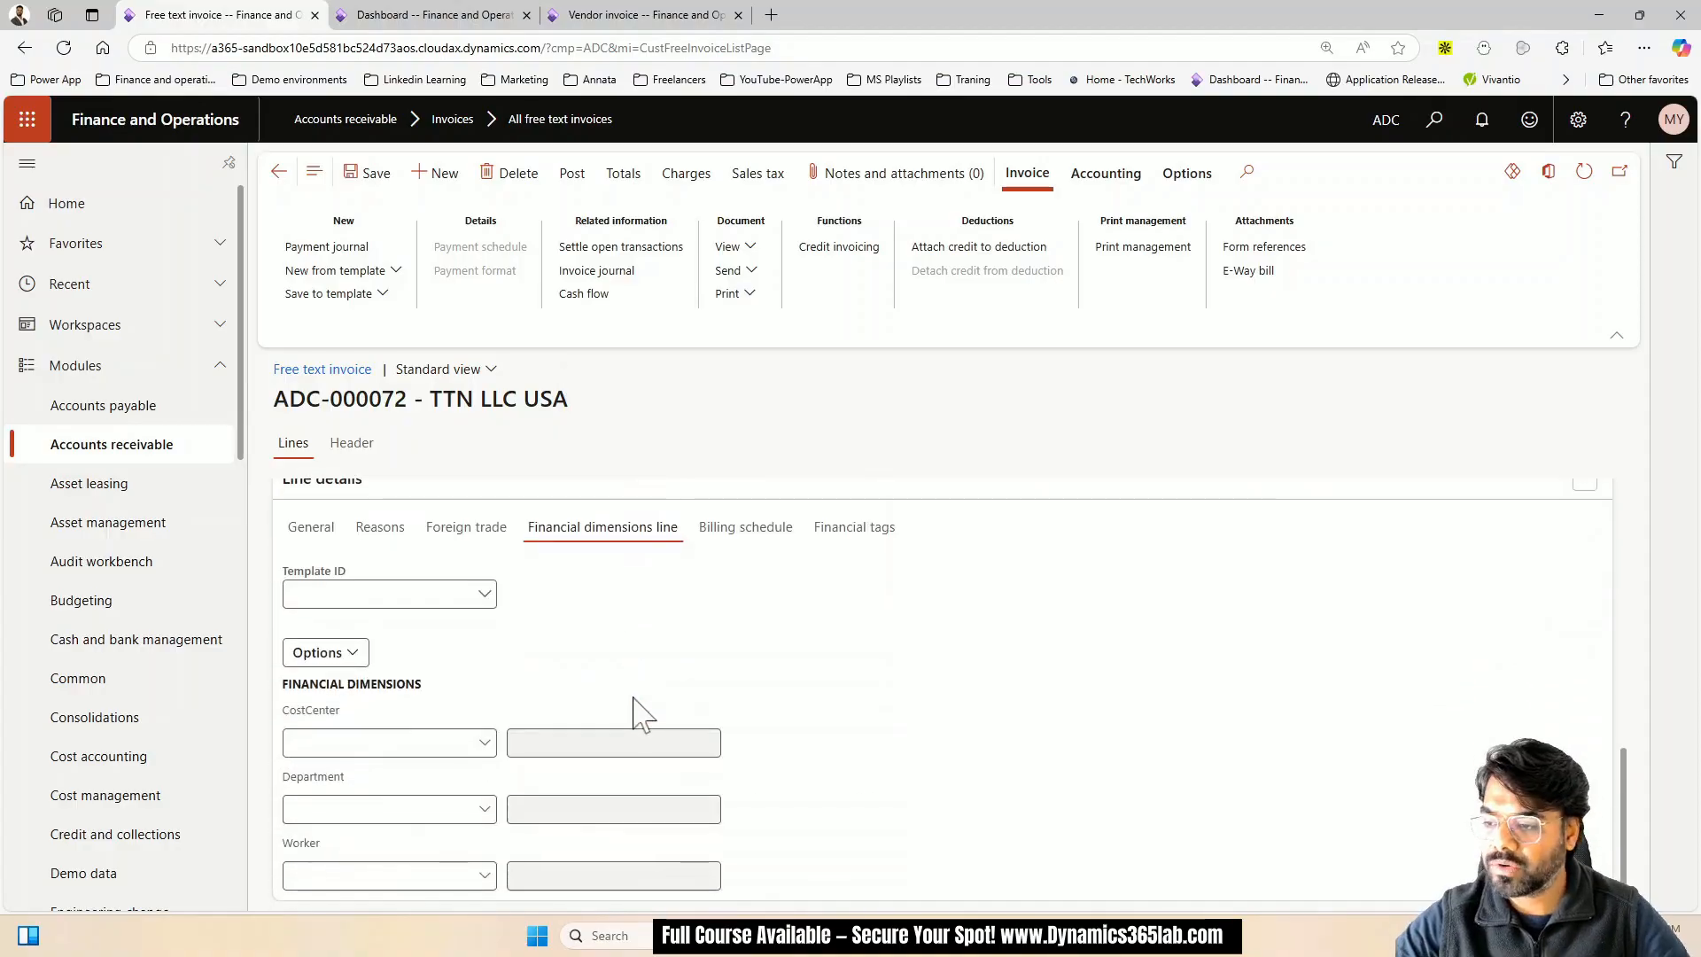
{"action": "scroll", "coordinate": [622, 713], "scroll_direction": "up", "scroll_amount": 3}
{"action": "scroll", "coordinate": [629, 696], "scroll_direction": "down", "scroll_amount": 3}
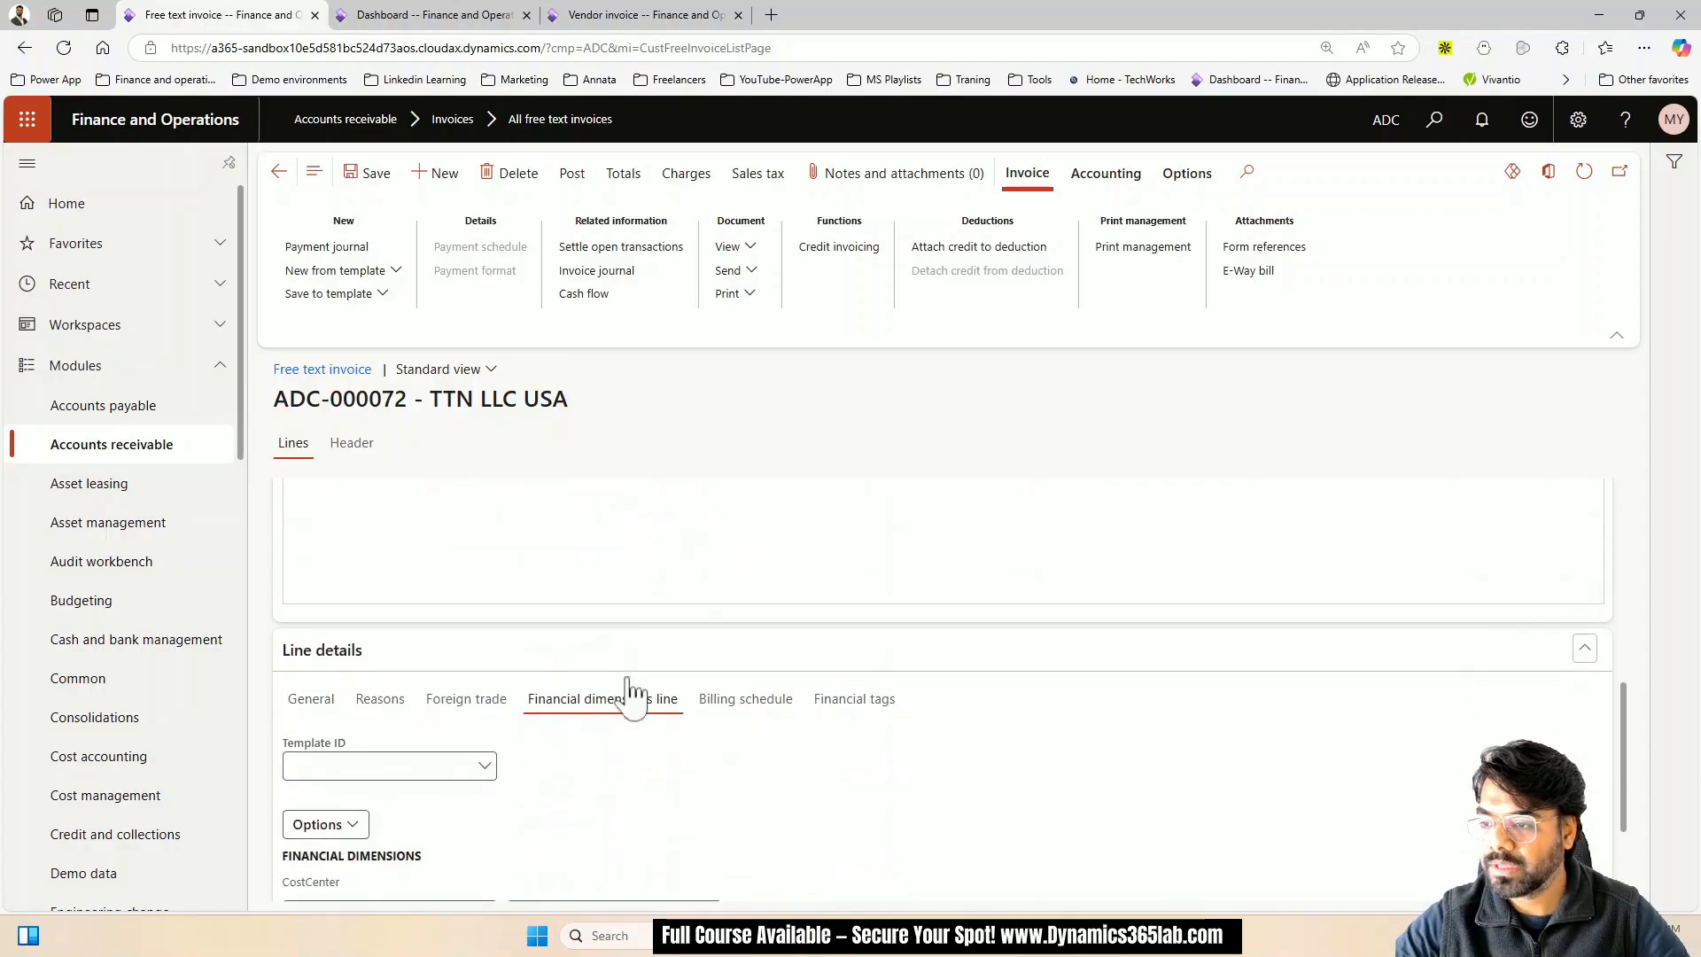
{"action": "left_click", "coordinate": [483, 815]}
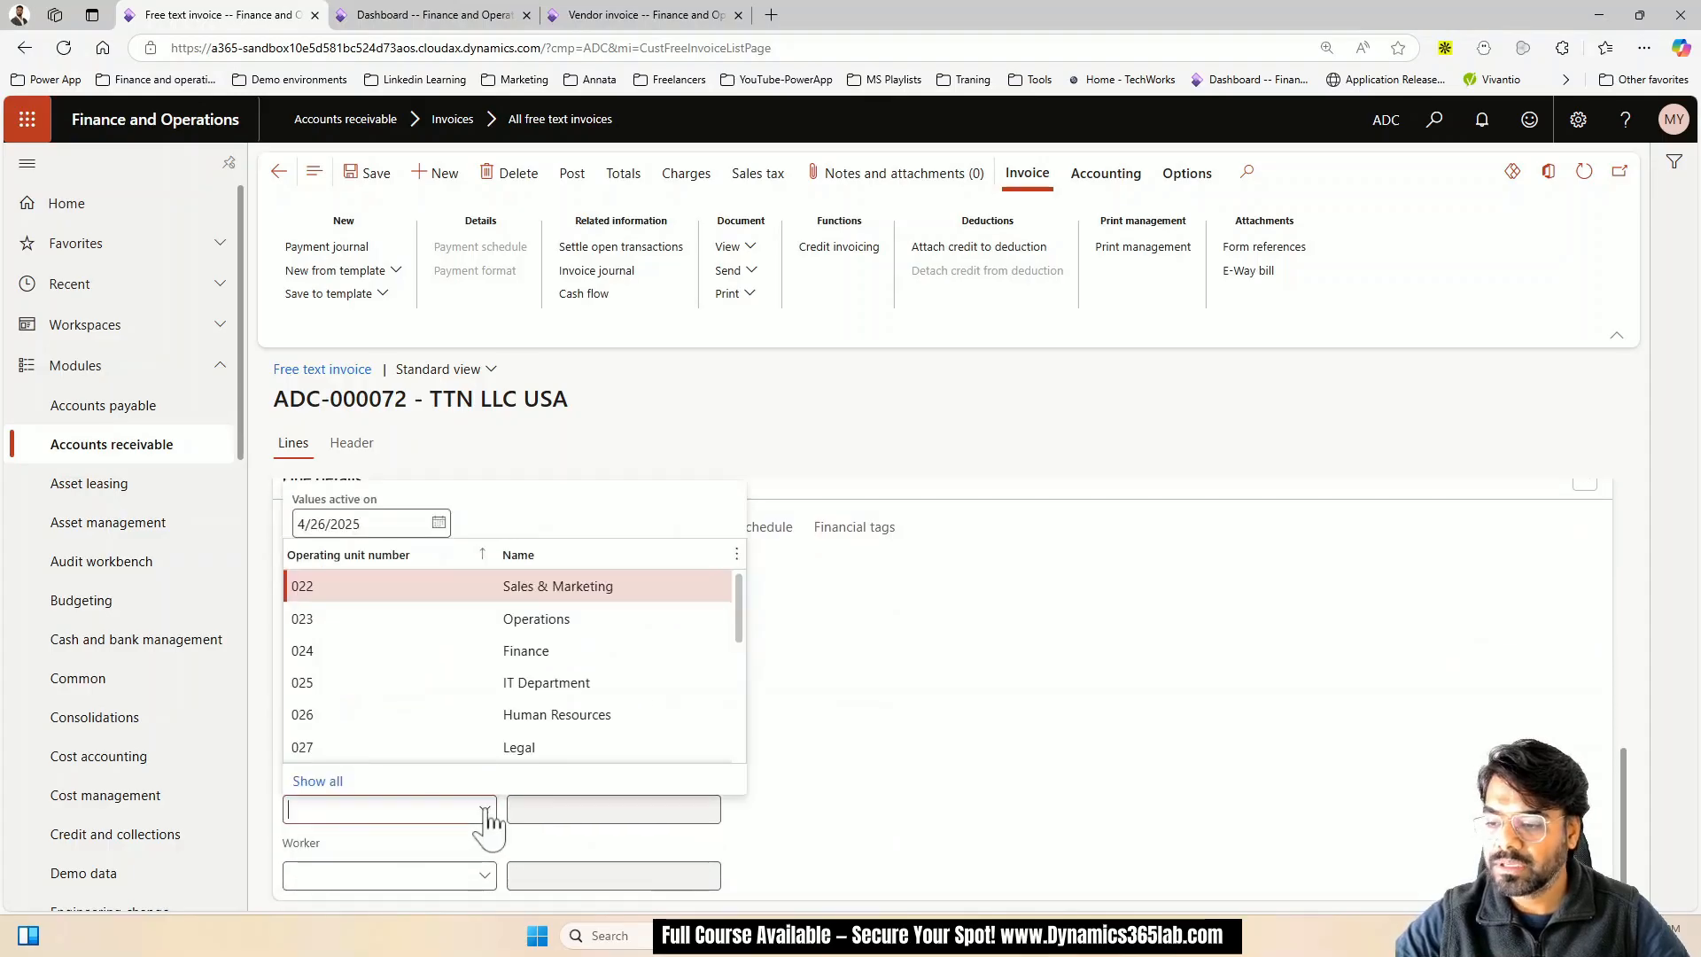
{"action": "scroll", "coordinate": [382, 701], "scroll_direction": "down", "scroll_amount": 5}
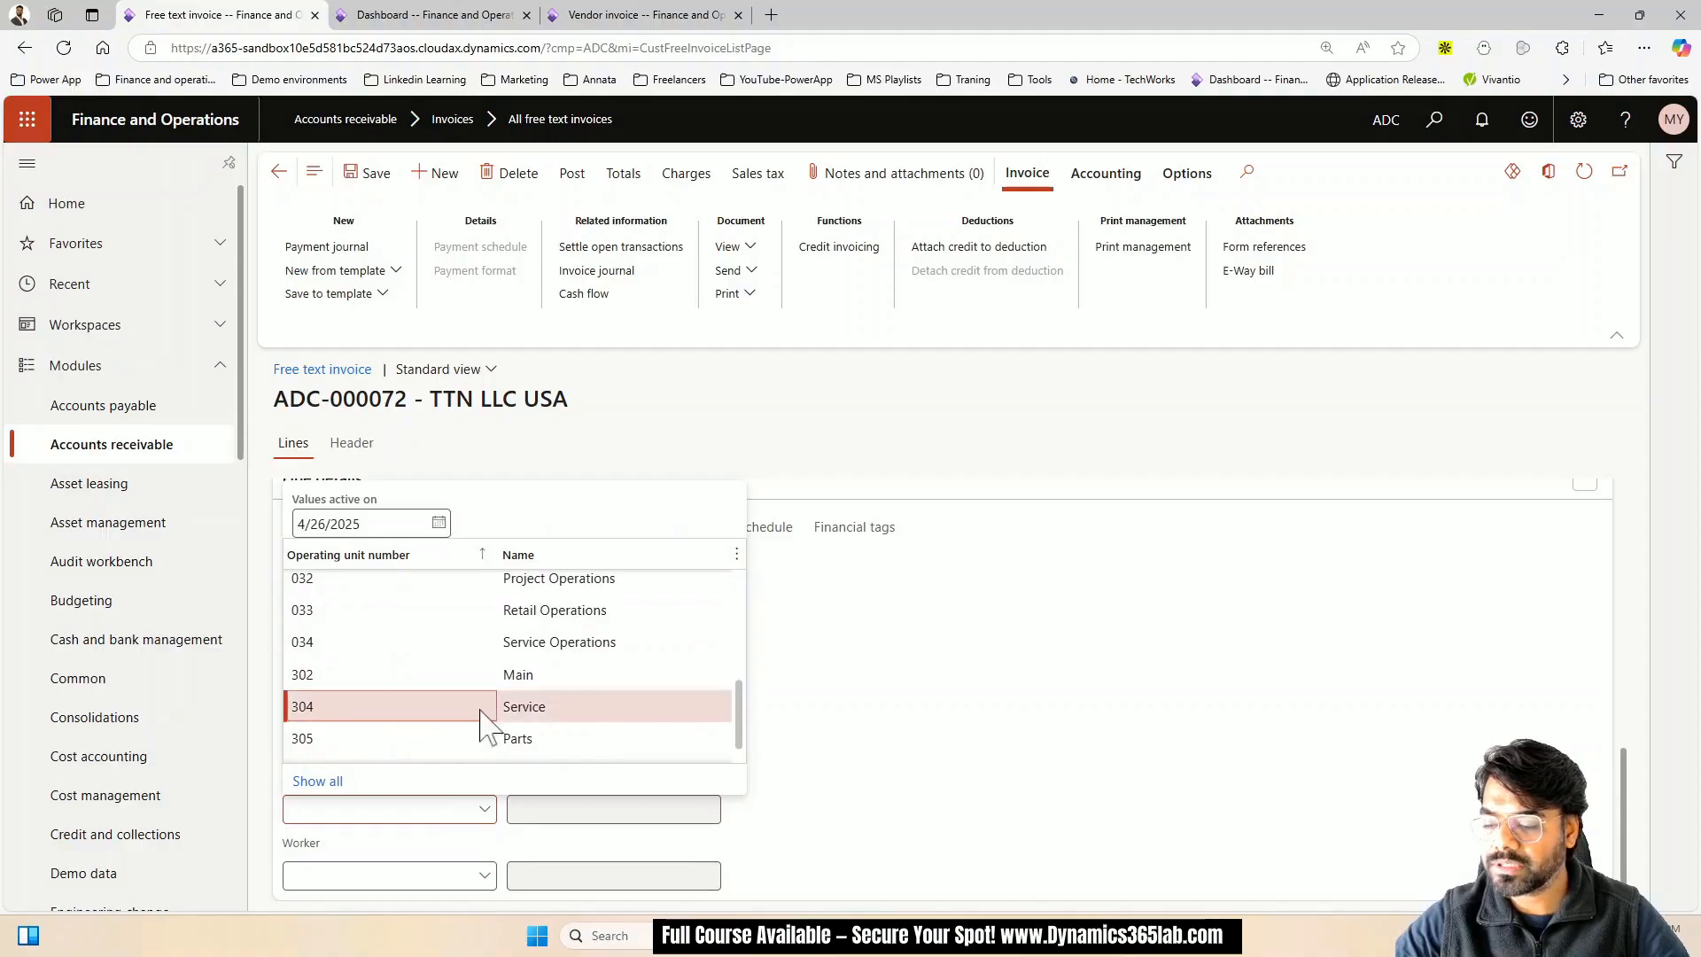
{"action": "left_click", "coordinate": [521, 713]}
{"action": "scroll", "coordinate": [669, 709], "scroll_direction": "up", "scroll_amount": 4}
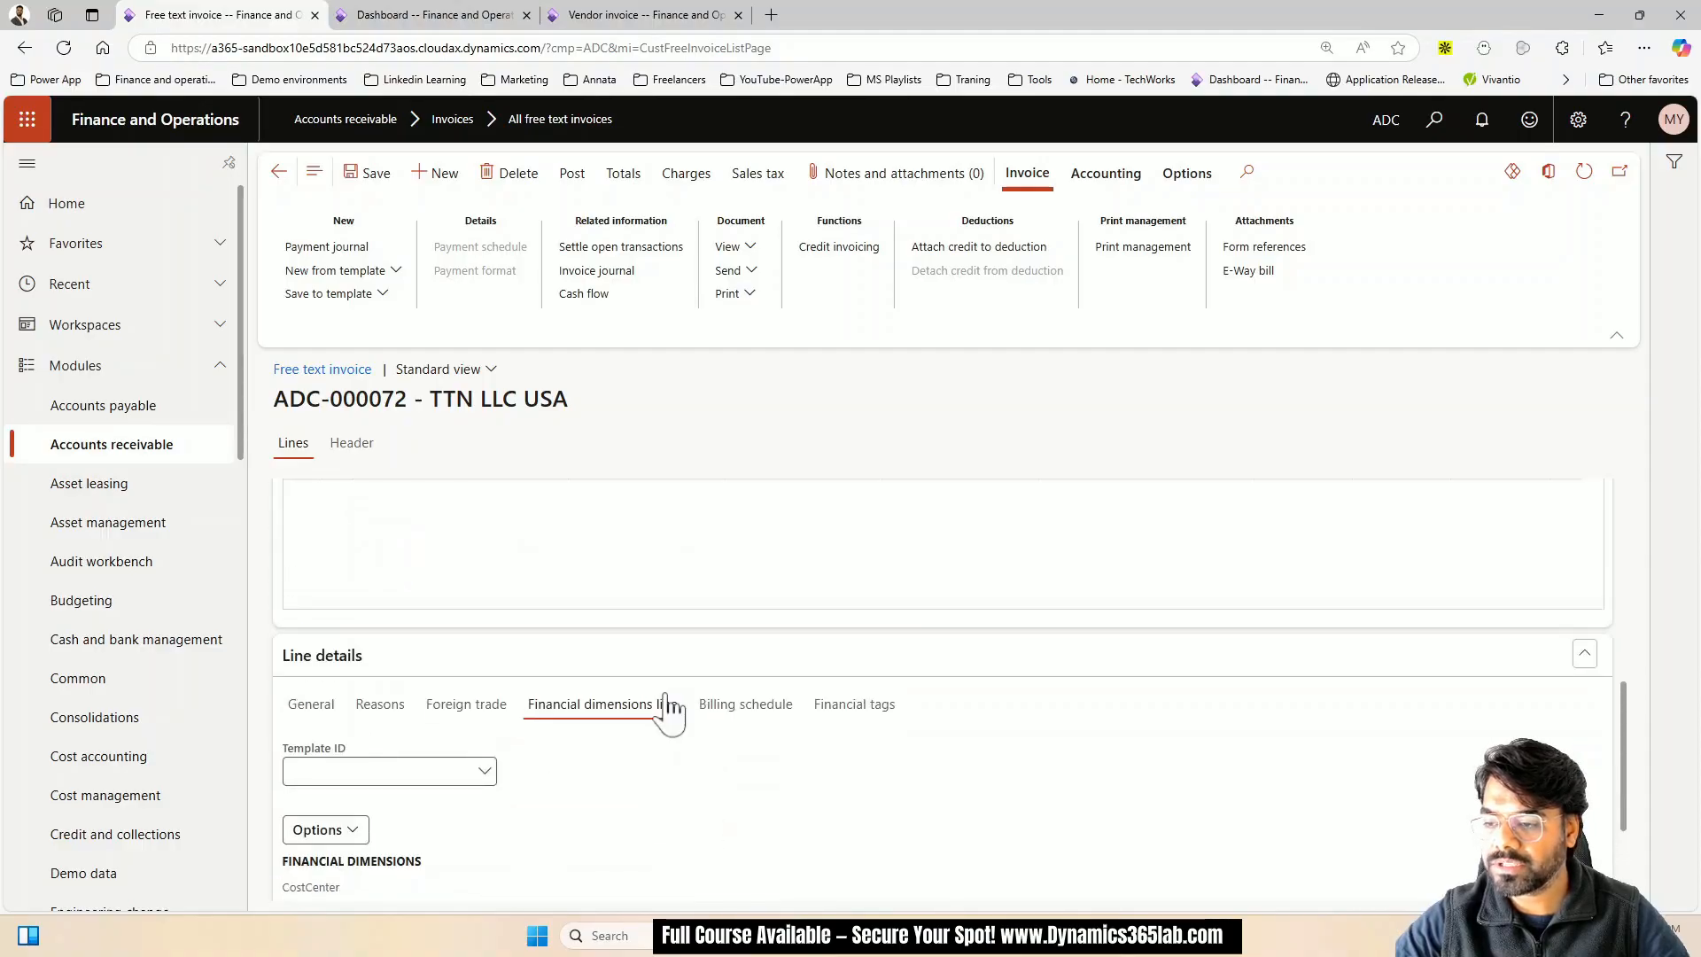
Check the line-level financial dimensions of the Installation line
{"action": "left_click", "coordinate": [447, 641]}
{"action": "scroll", "coordinate": [576, 802], "scroll_direction": "down", "scroll_amount": 4}
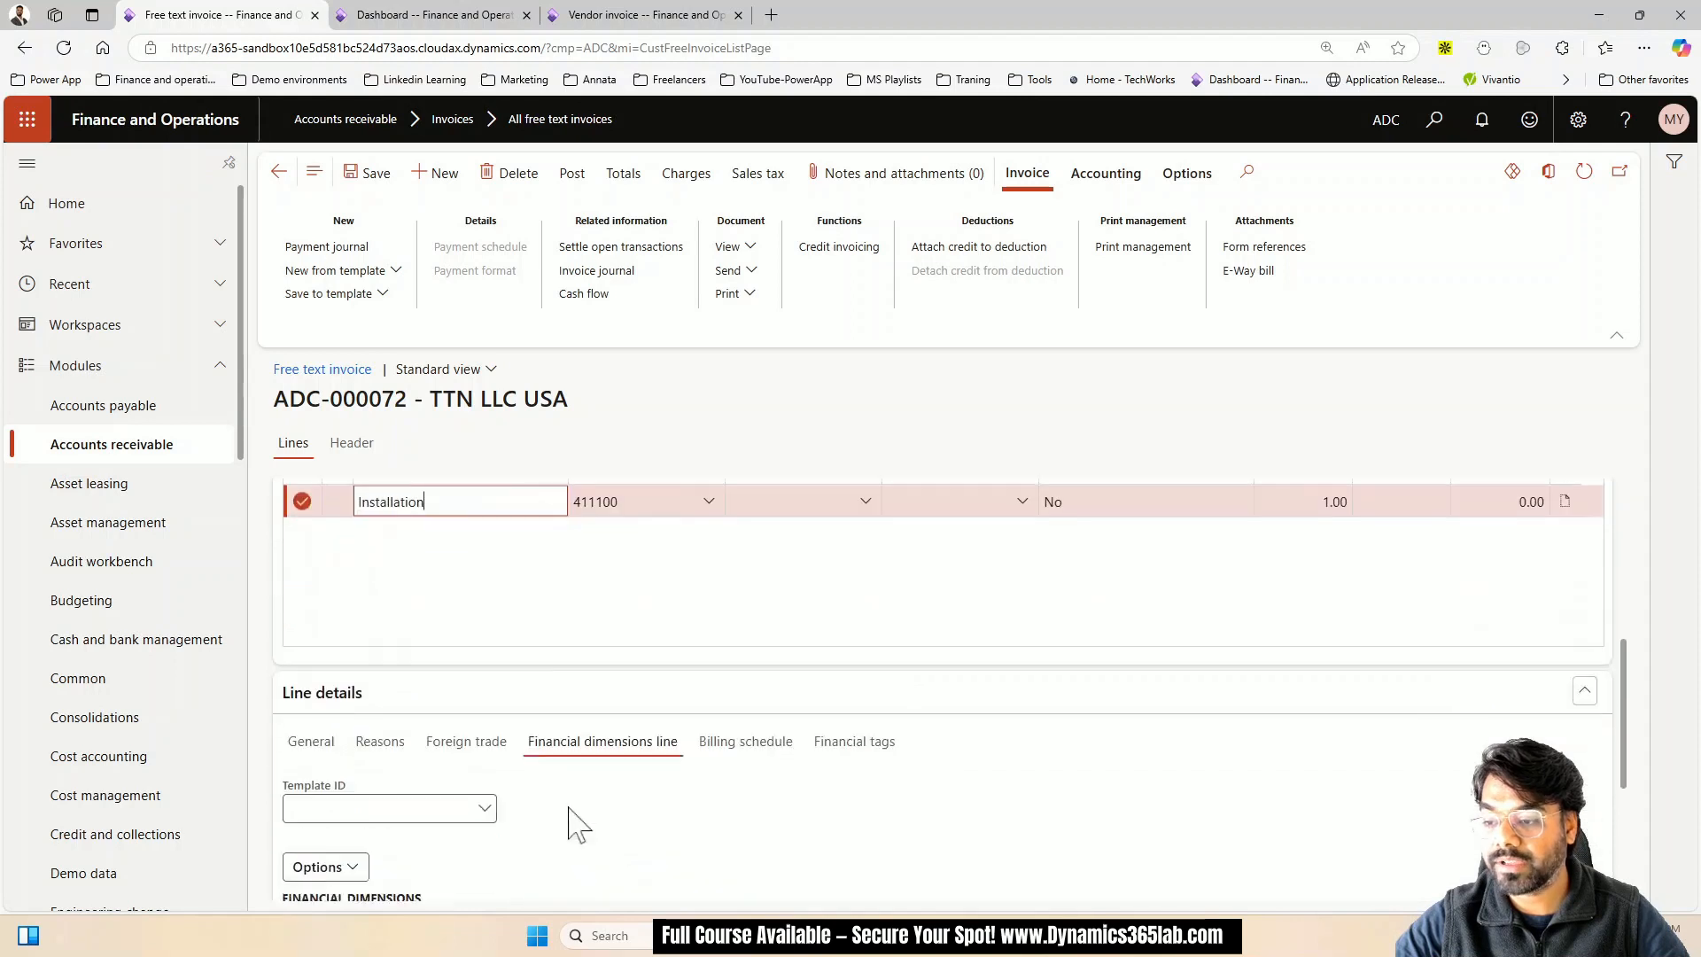
{"action": "scroll", "coordinate": [404, 813], "scroll_direction": "up", "scroll_amount": 3}
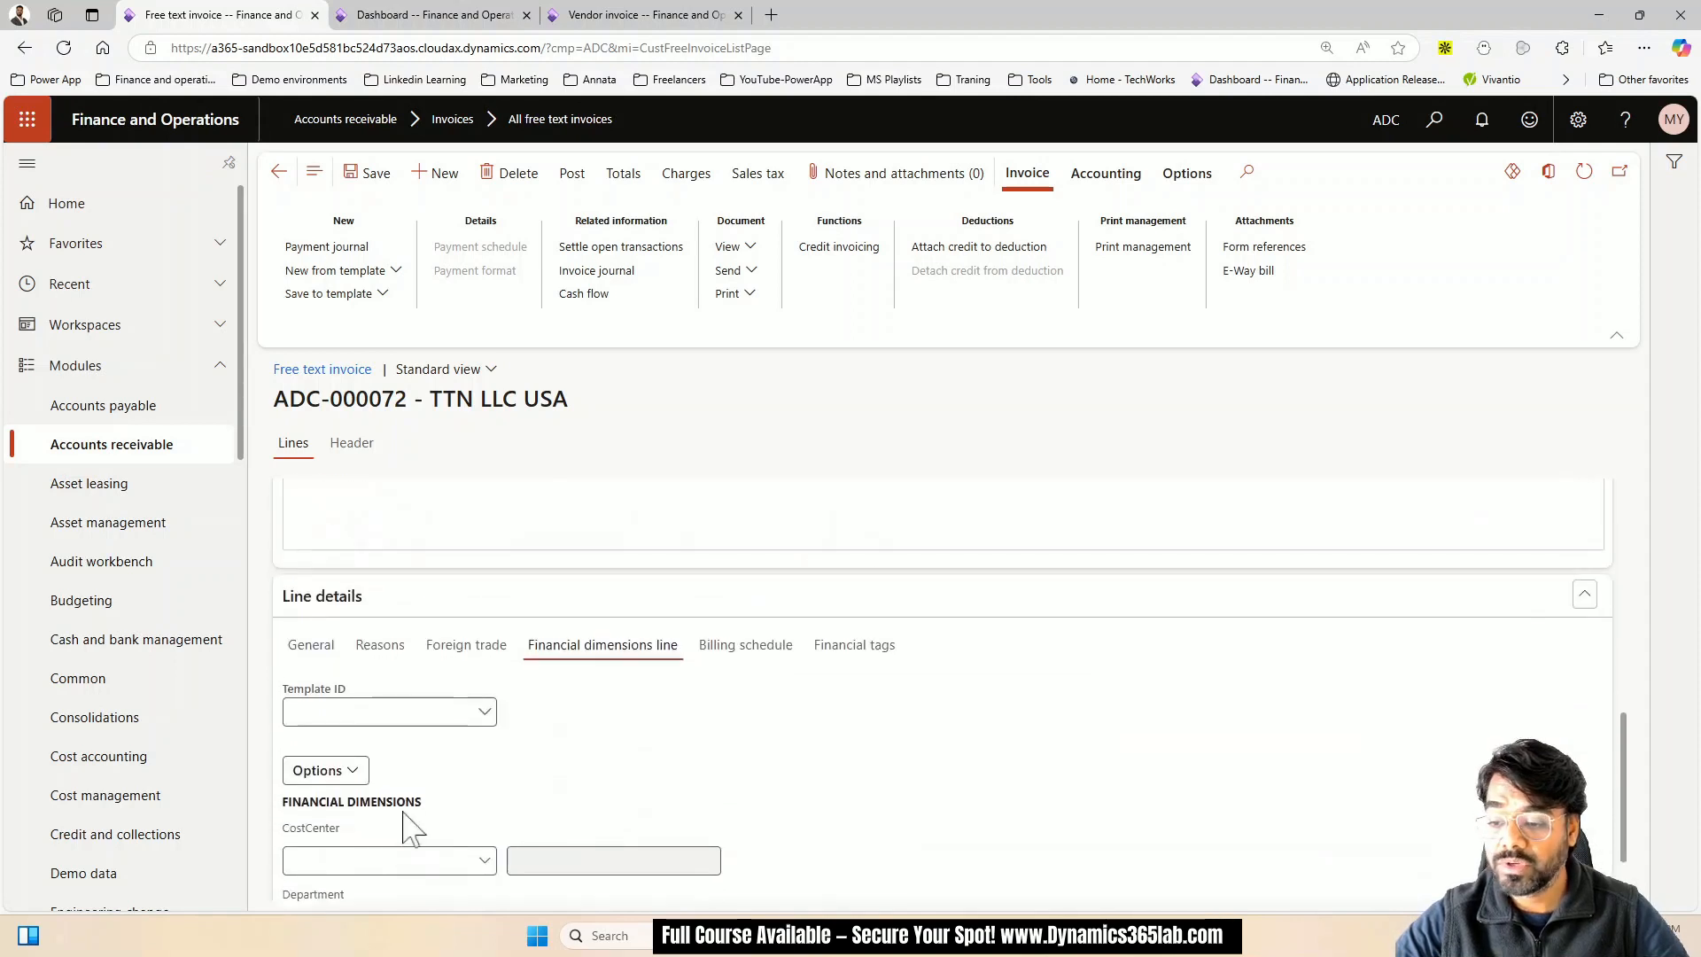
{"action": "scroll", "coordinate": [415, 810], "scroll_direction": "down", "scroll_amount": 3}
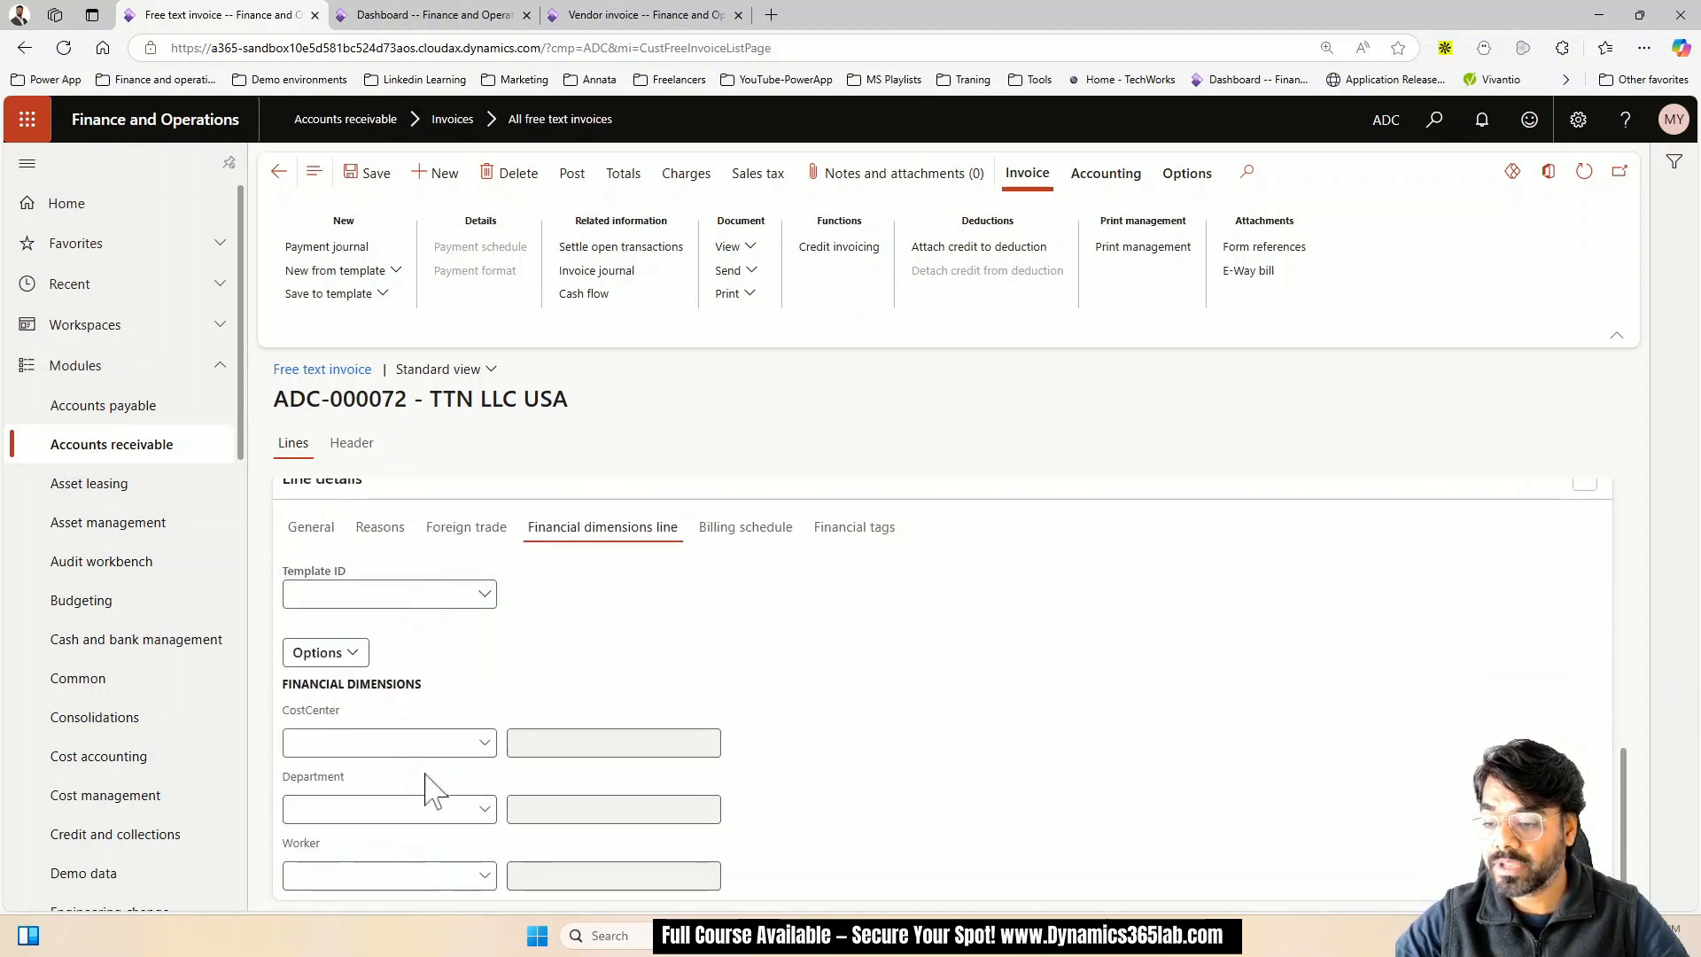
{"action": "scroll", "coordinate": [461, 793], "scroll_direction": "up", "scroll_amount": 2}
{"action": "scroll", "coordinate": [682, 731], "scroll_direction": "up", "scroll_amount": 2}
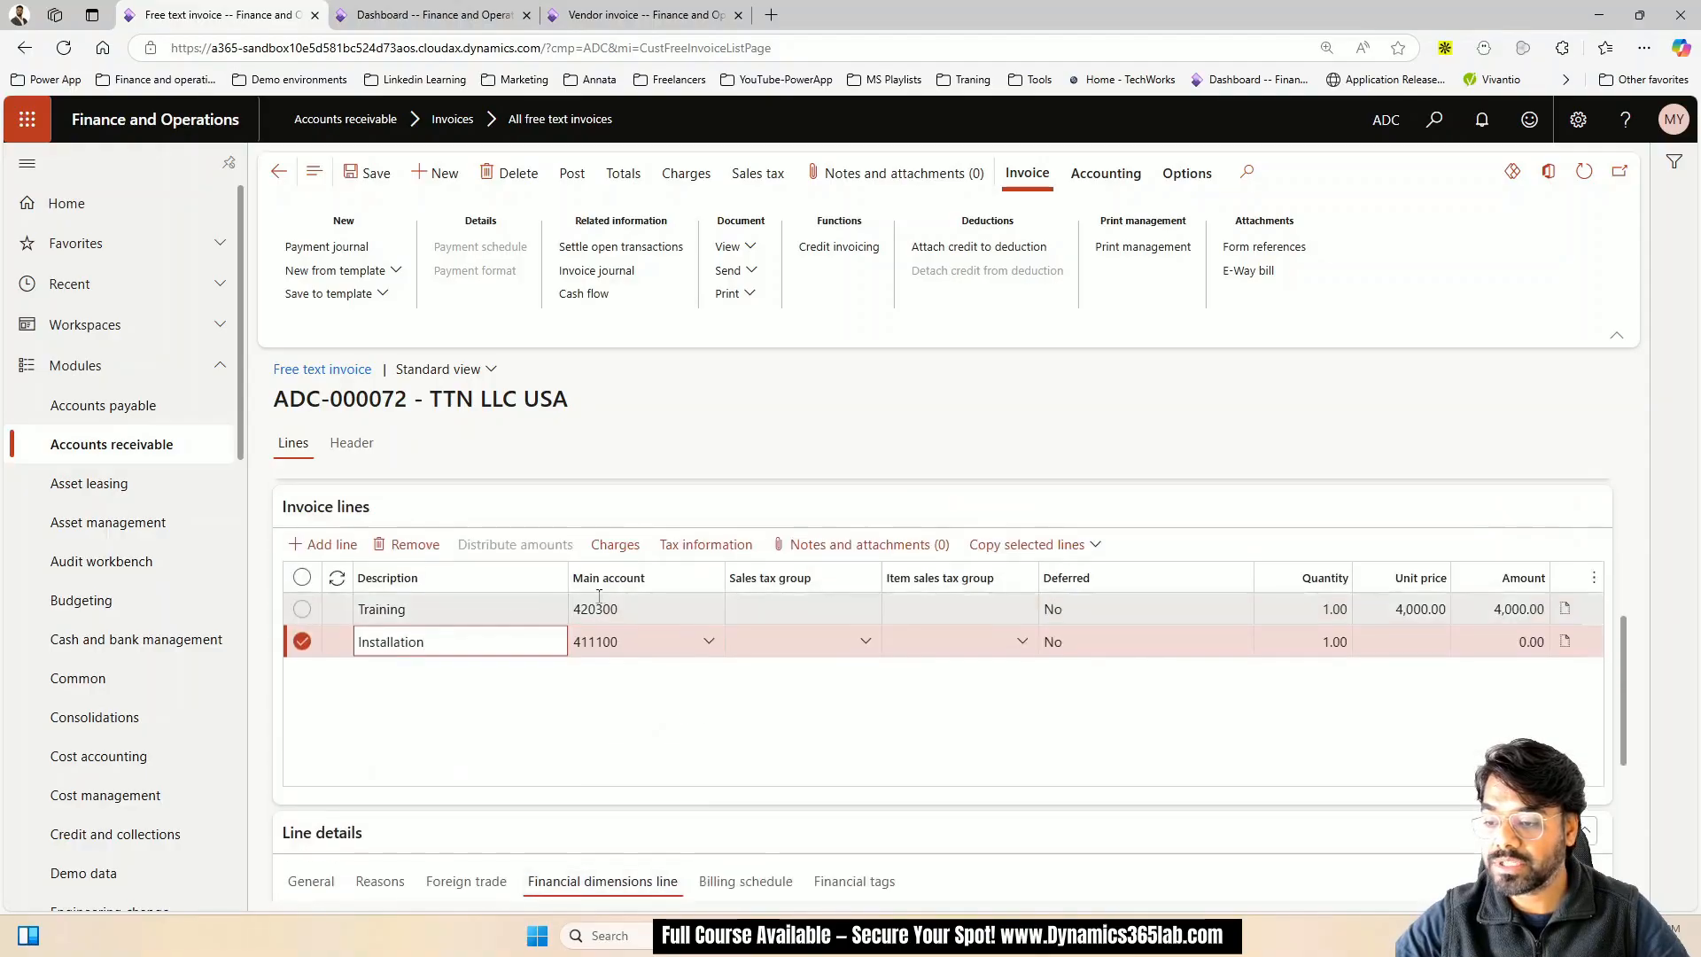
Clear the Department financial dimension on the Training line
{"action": "left_click", "coordinate": [656, 613]}
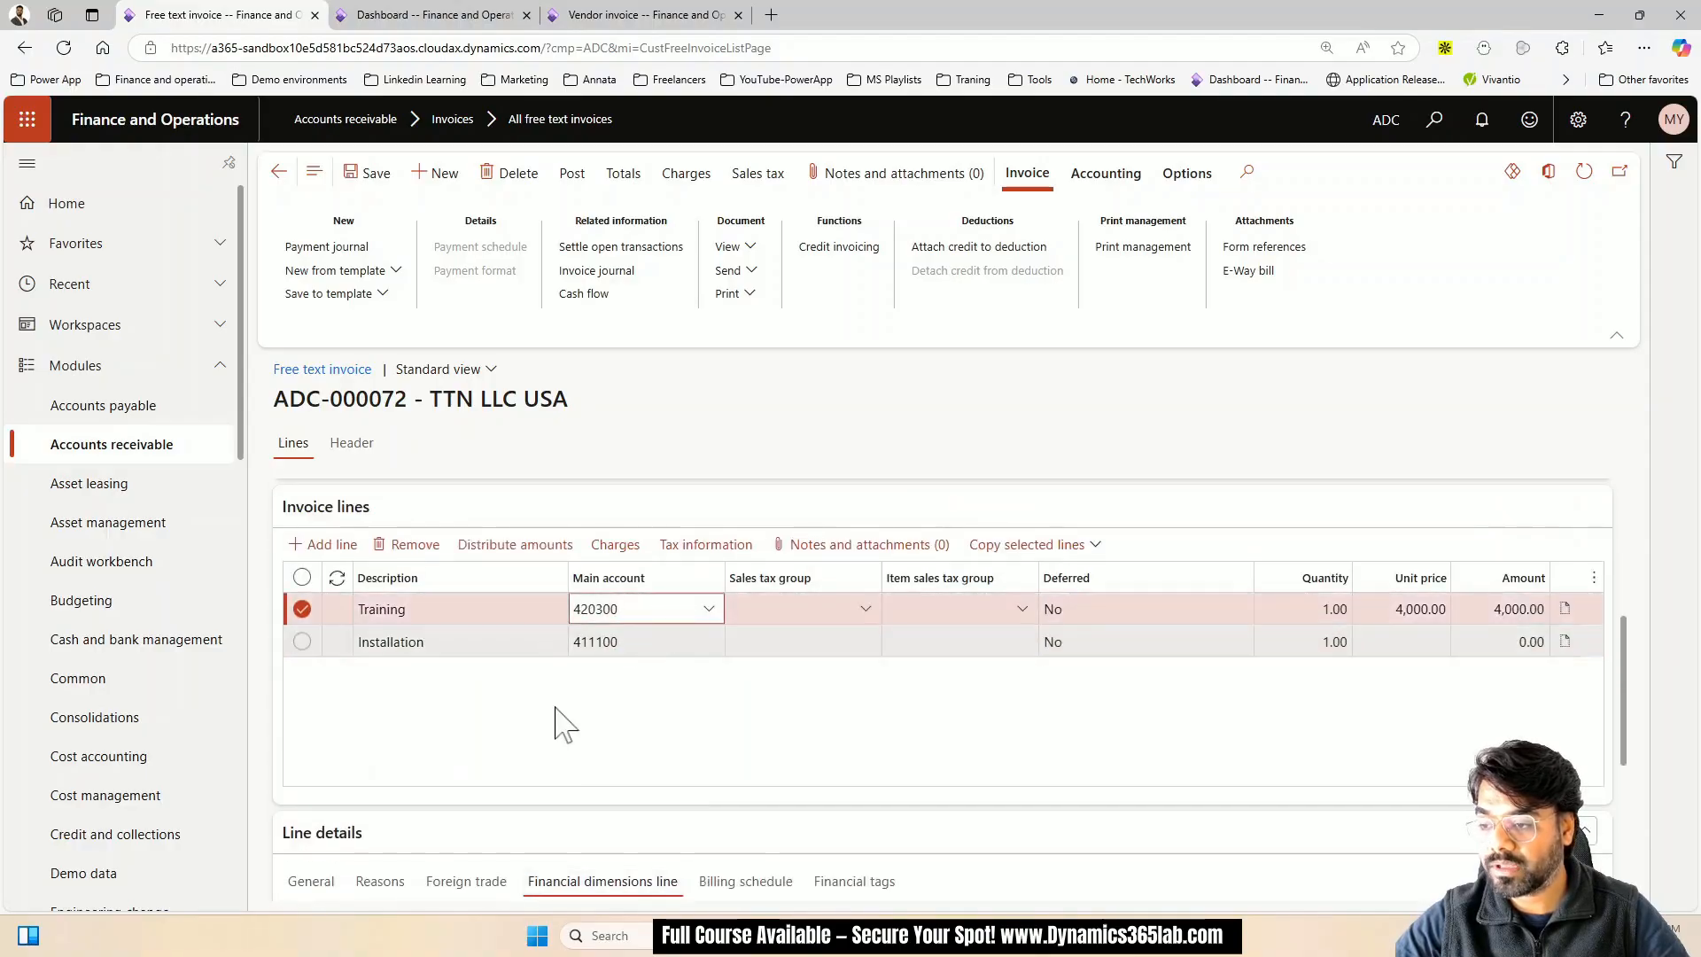
{"action": "scroll", "coordinate": [558, 738], "scroll_direction": "down", "scroll_amount": 3}
{"action": "scroll", "coordinate": [558, 738], "scroll_direction": "down", "scroll_amount": 1}
{"action": "left_click", "coordinate": [334, 801]}
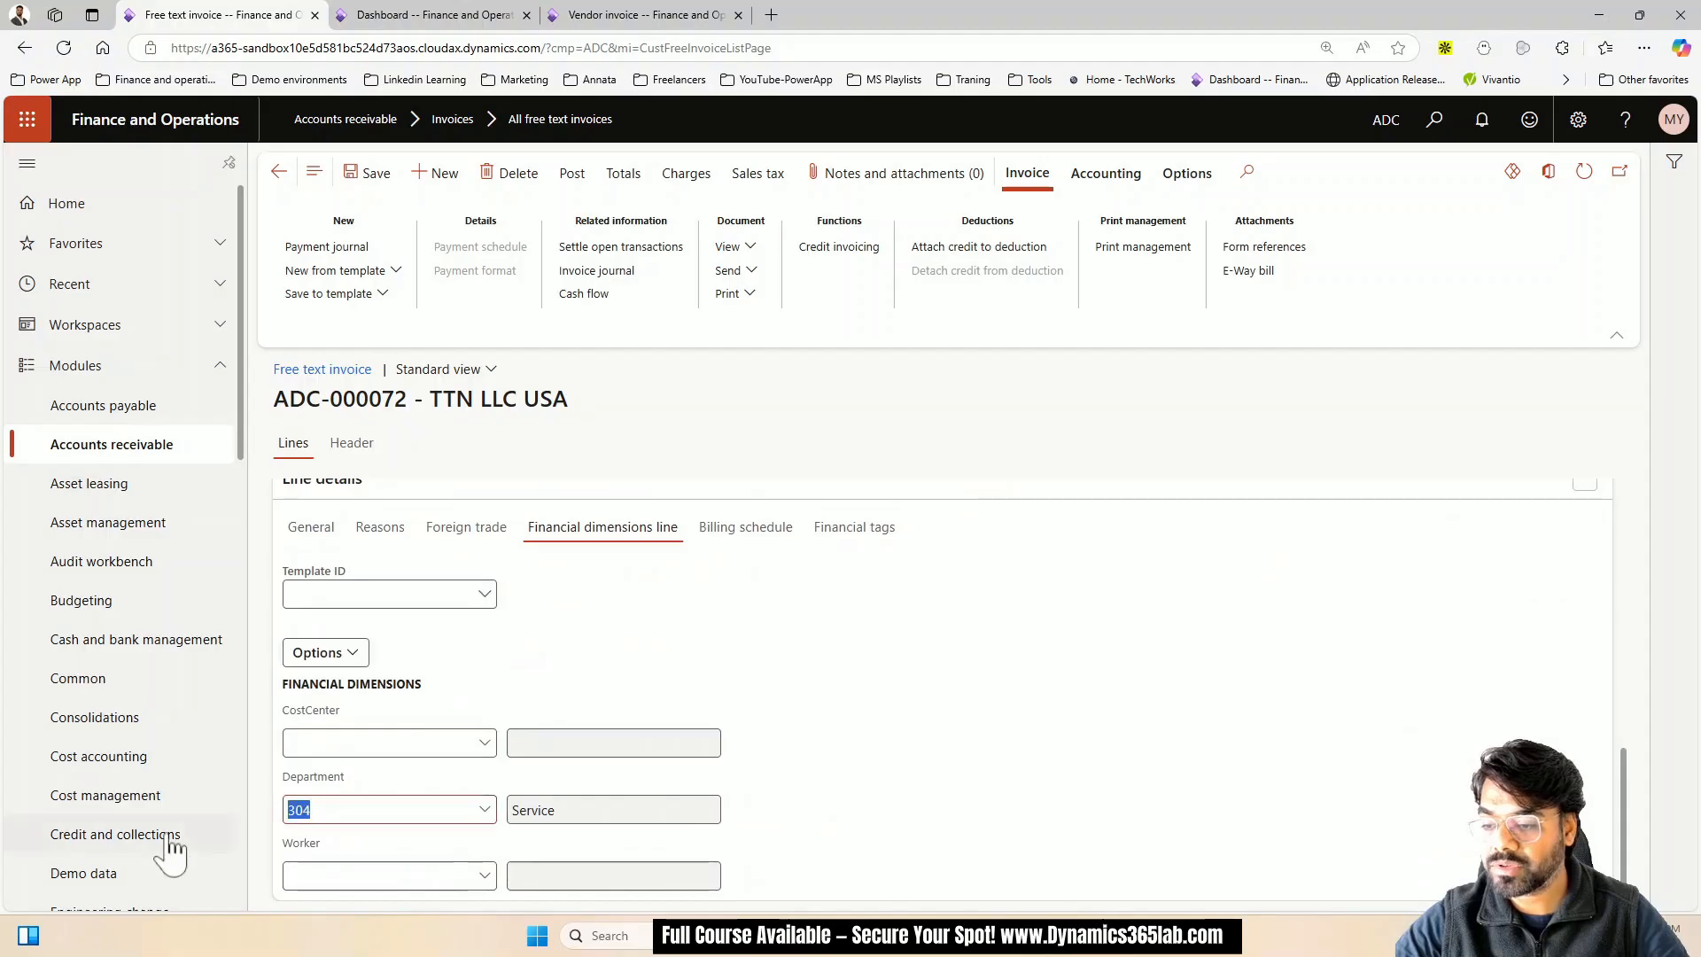
{"action": "key", "text": "BackSpace"}
Remove the Installation line from the invoice and confirm the deletion
{"action": "scroll", "coordinate": [865, 778], "scroll_direction": "up", "scroll_amount": 6}
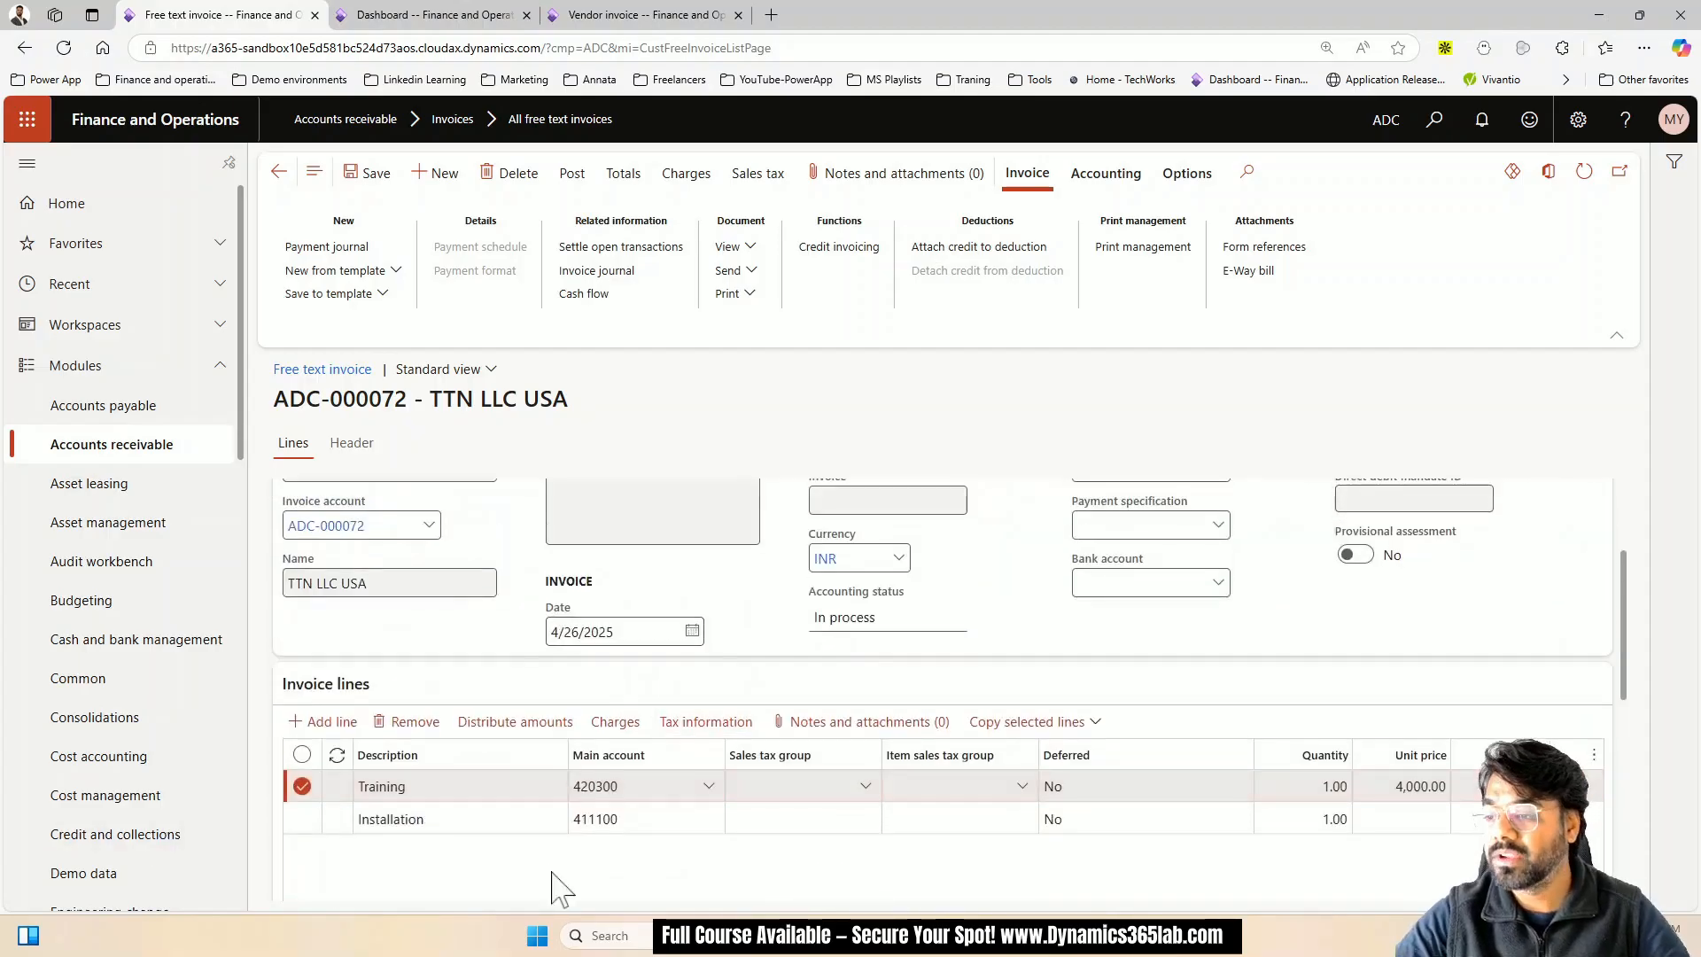
{"action": "left_click", "coordinate": [510, 824]}
{"action": "left_click", "coordinate": [407, 721]}
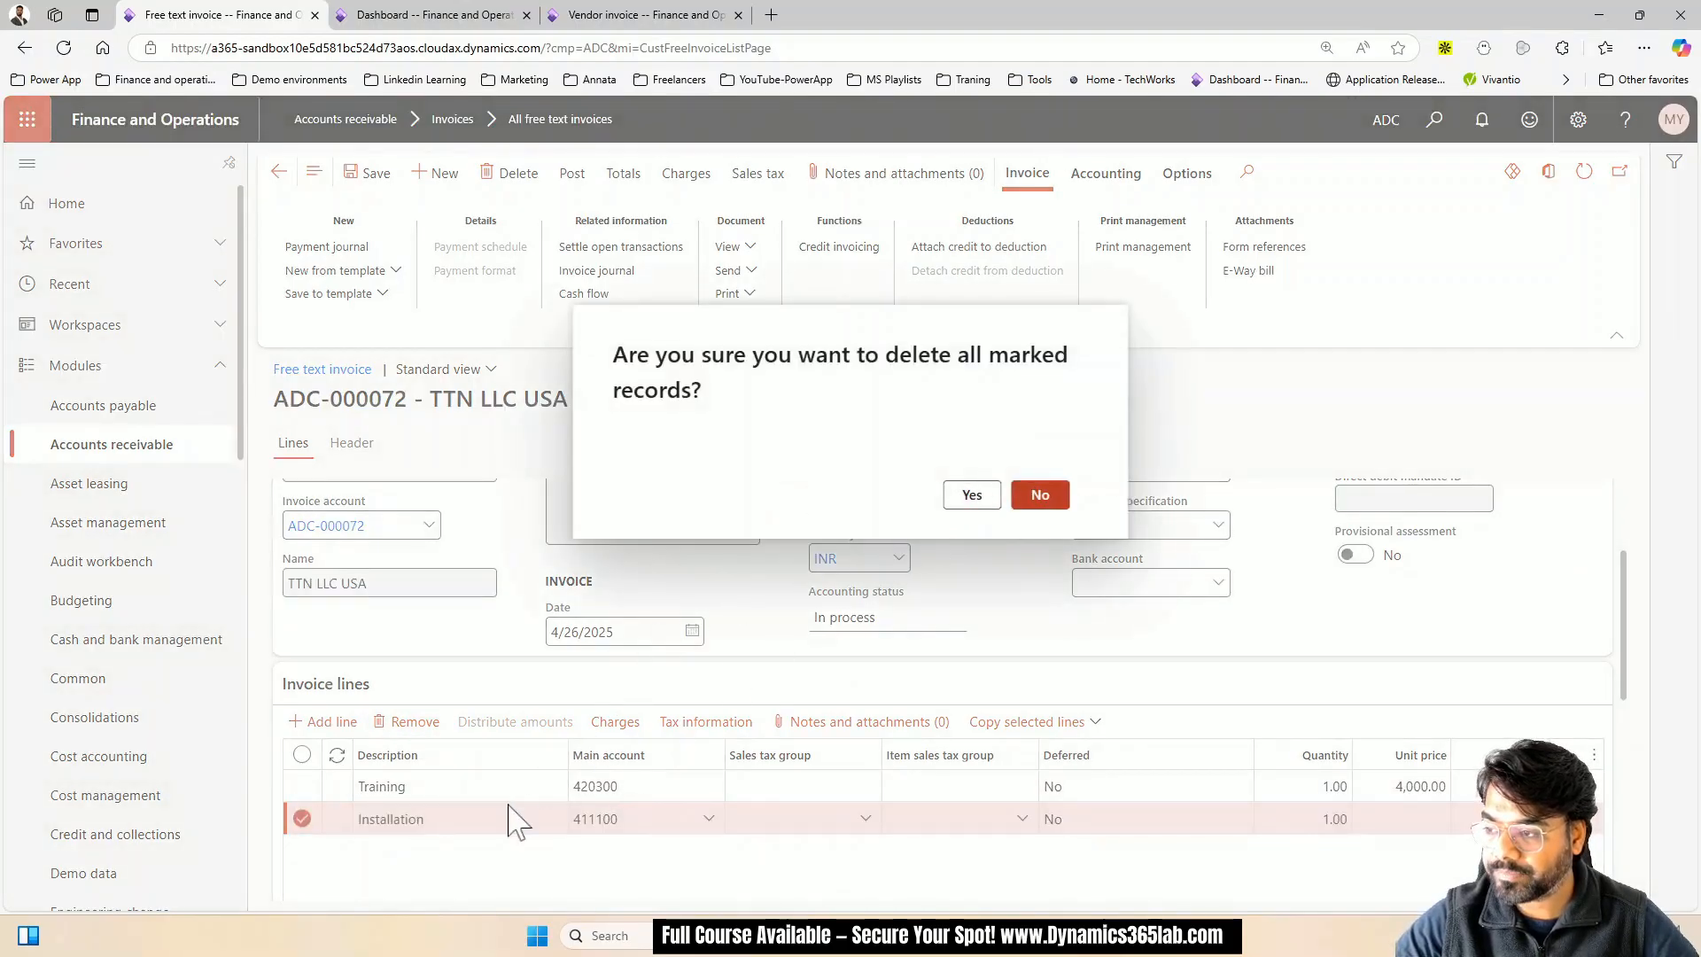
{"action": "key", "text": "Escape"}
Extend the remaining invoice line's description to "Intallation & Training" and save the invoice
{"action": "left_click", "coordinate": [358, 787]}
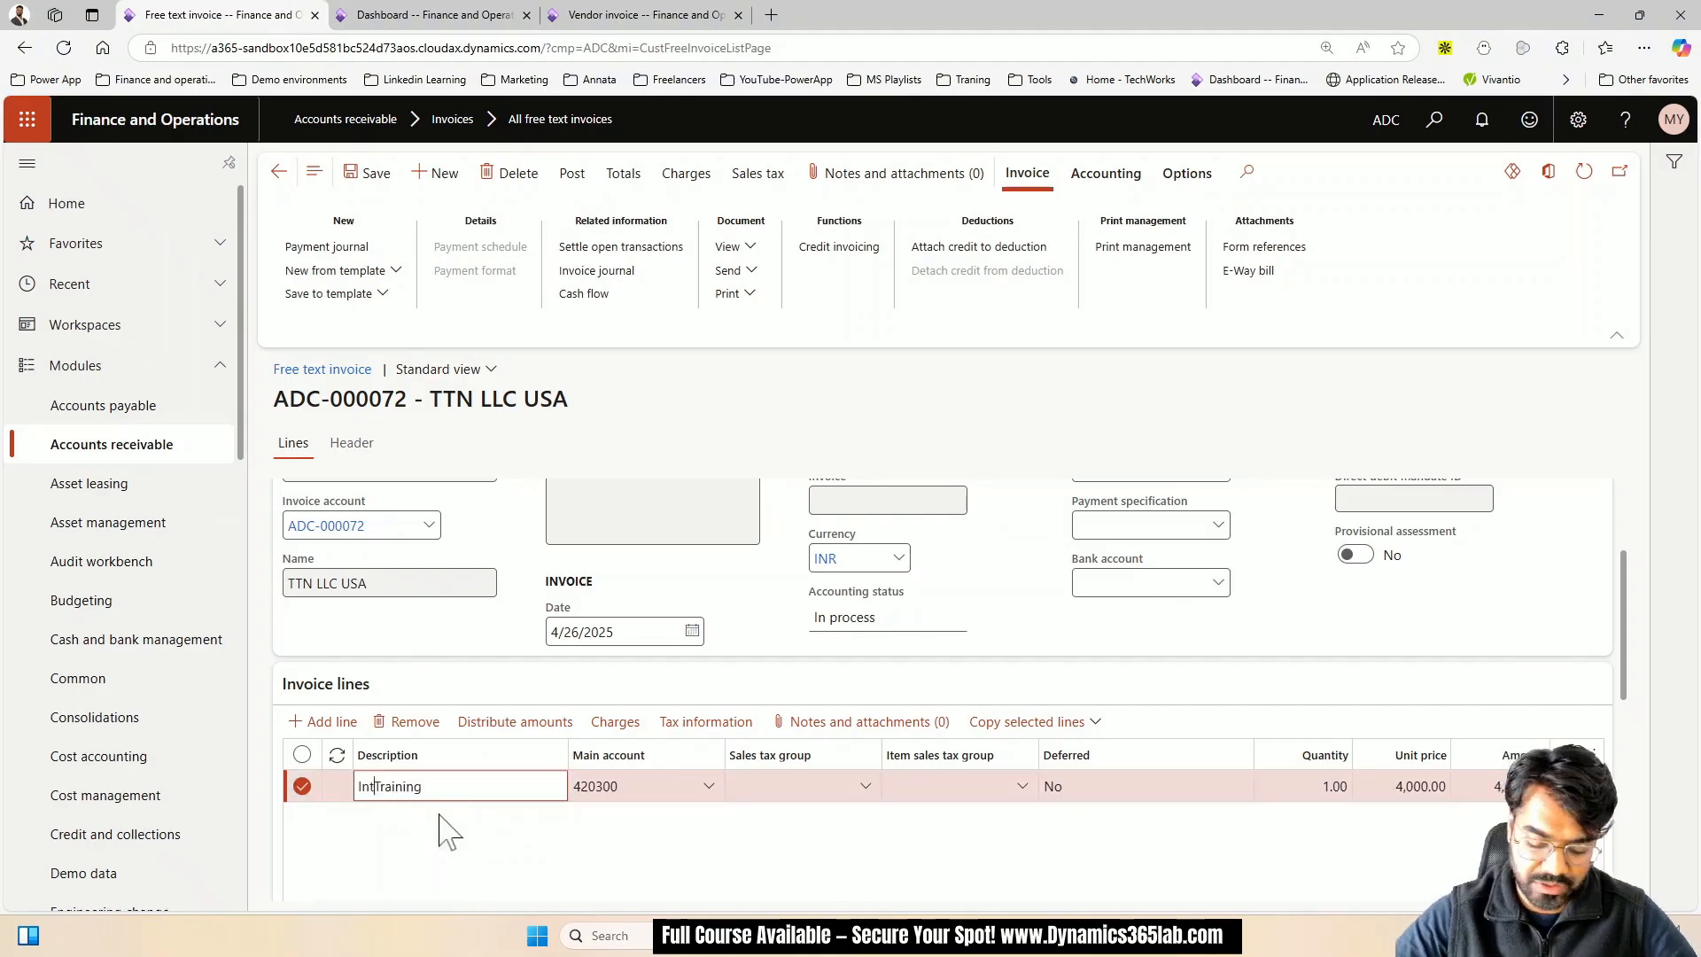
{"action": "type", "text": "Int"}
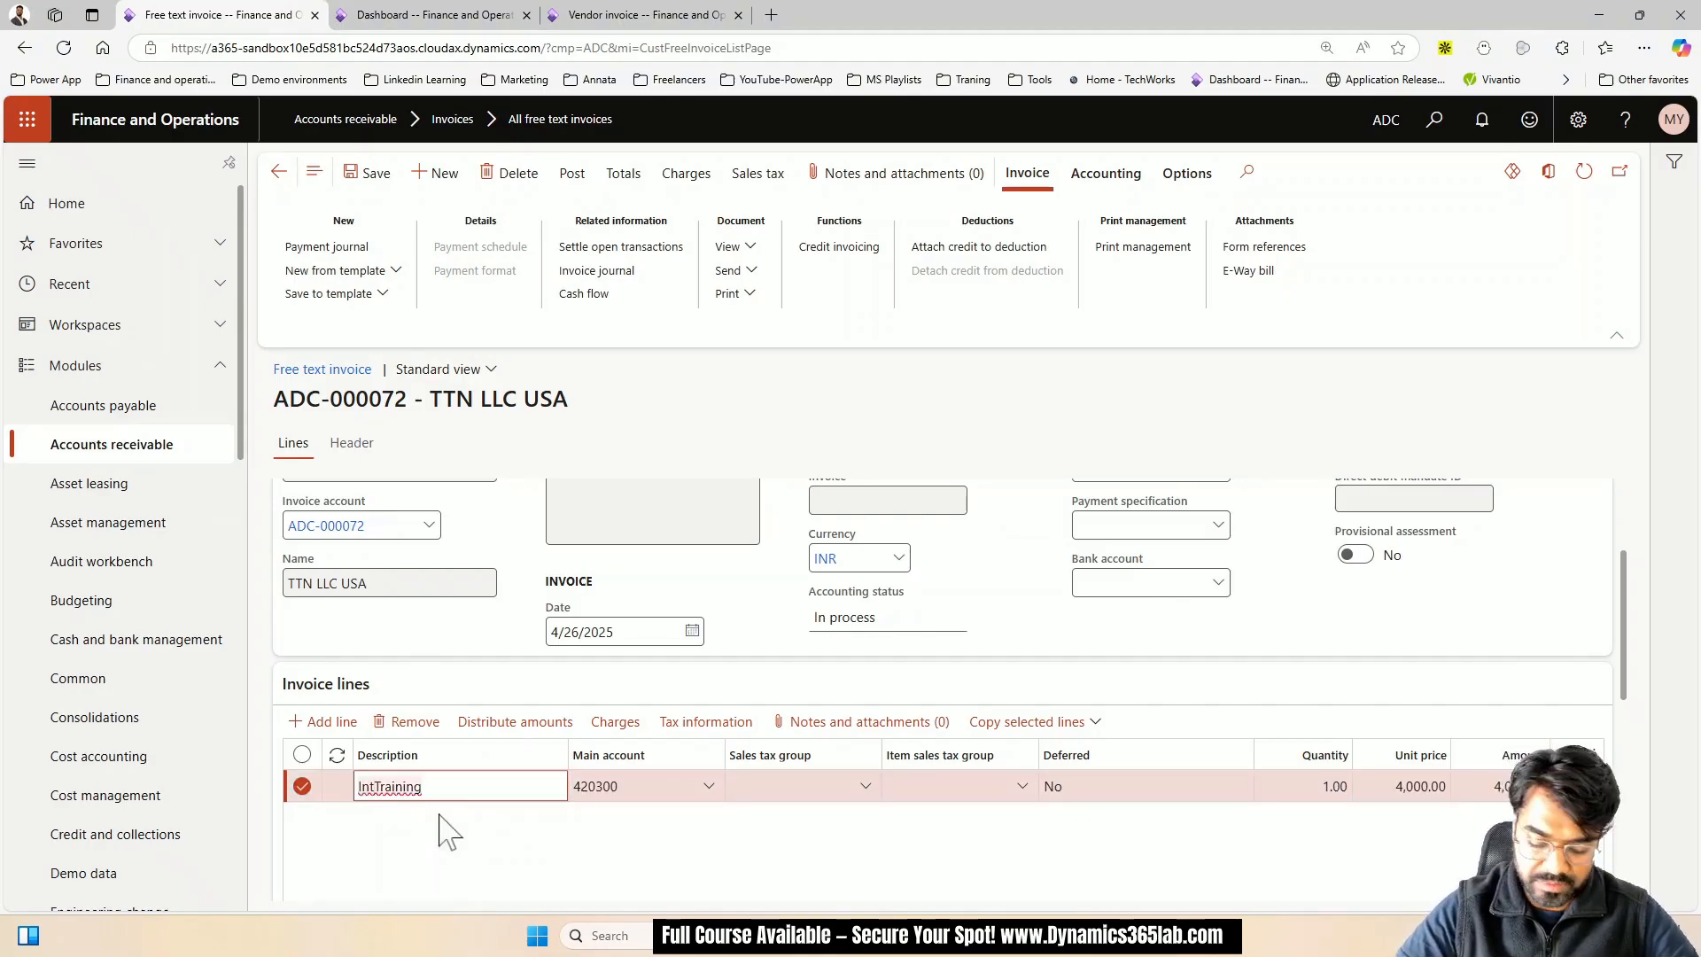
{"action": "type", "text": "allation &"}
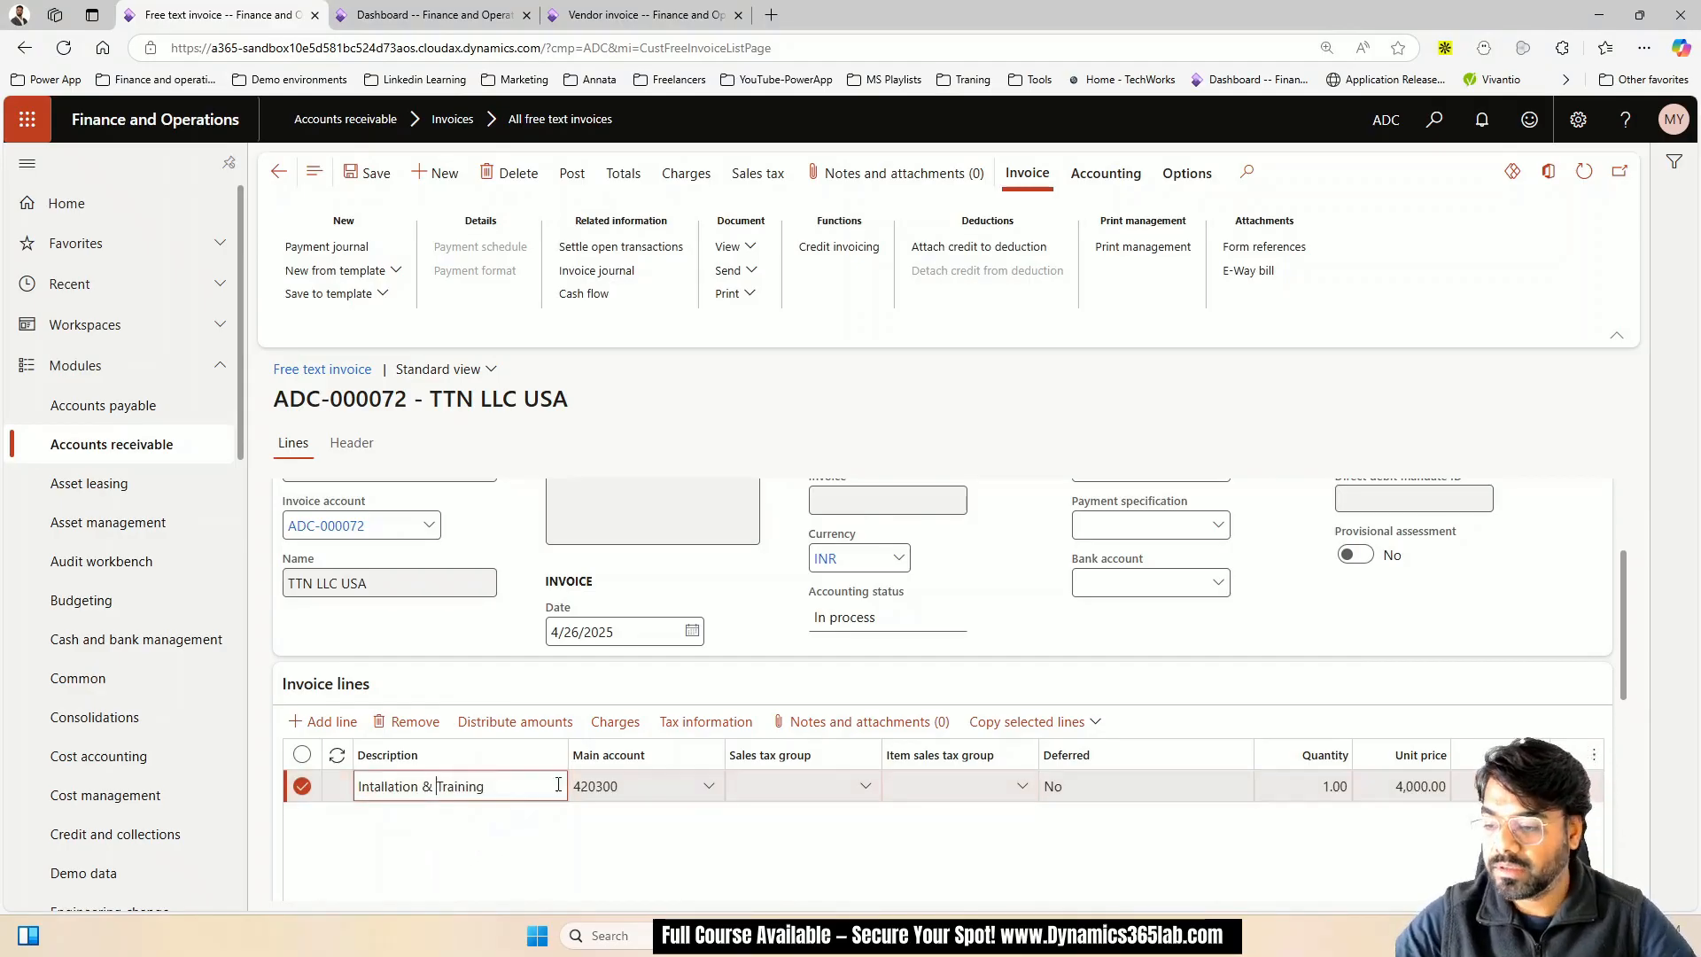
{"action": "left_click", "coordinate": [373, 180]}
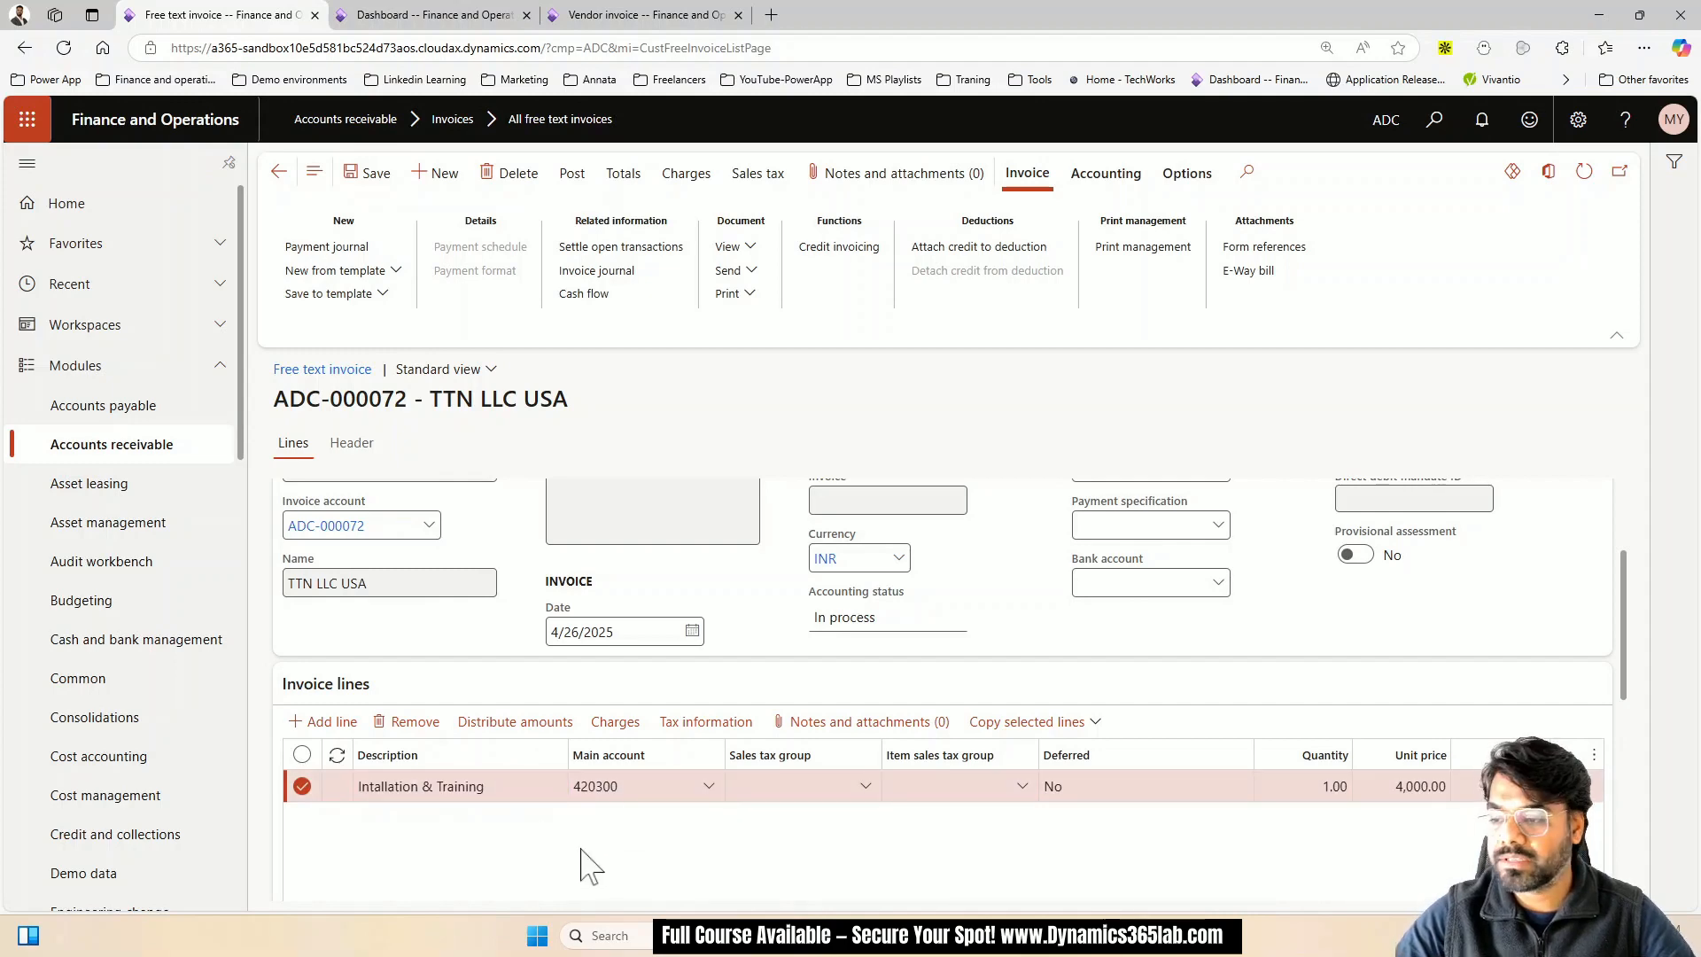
Examine the invoice's subledger journal entries for customer balance and customer revenue, and return to the invoice
{"action": "scroll", "coordinate": [437, 652], "scroll_direction": "up", "scroll_amount": 3}
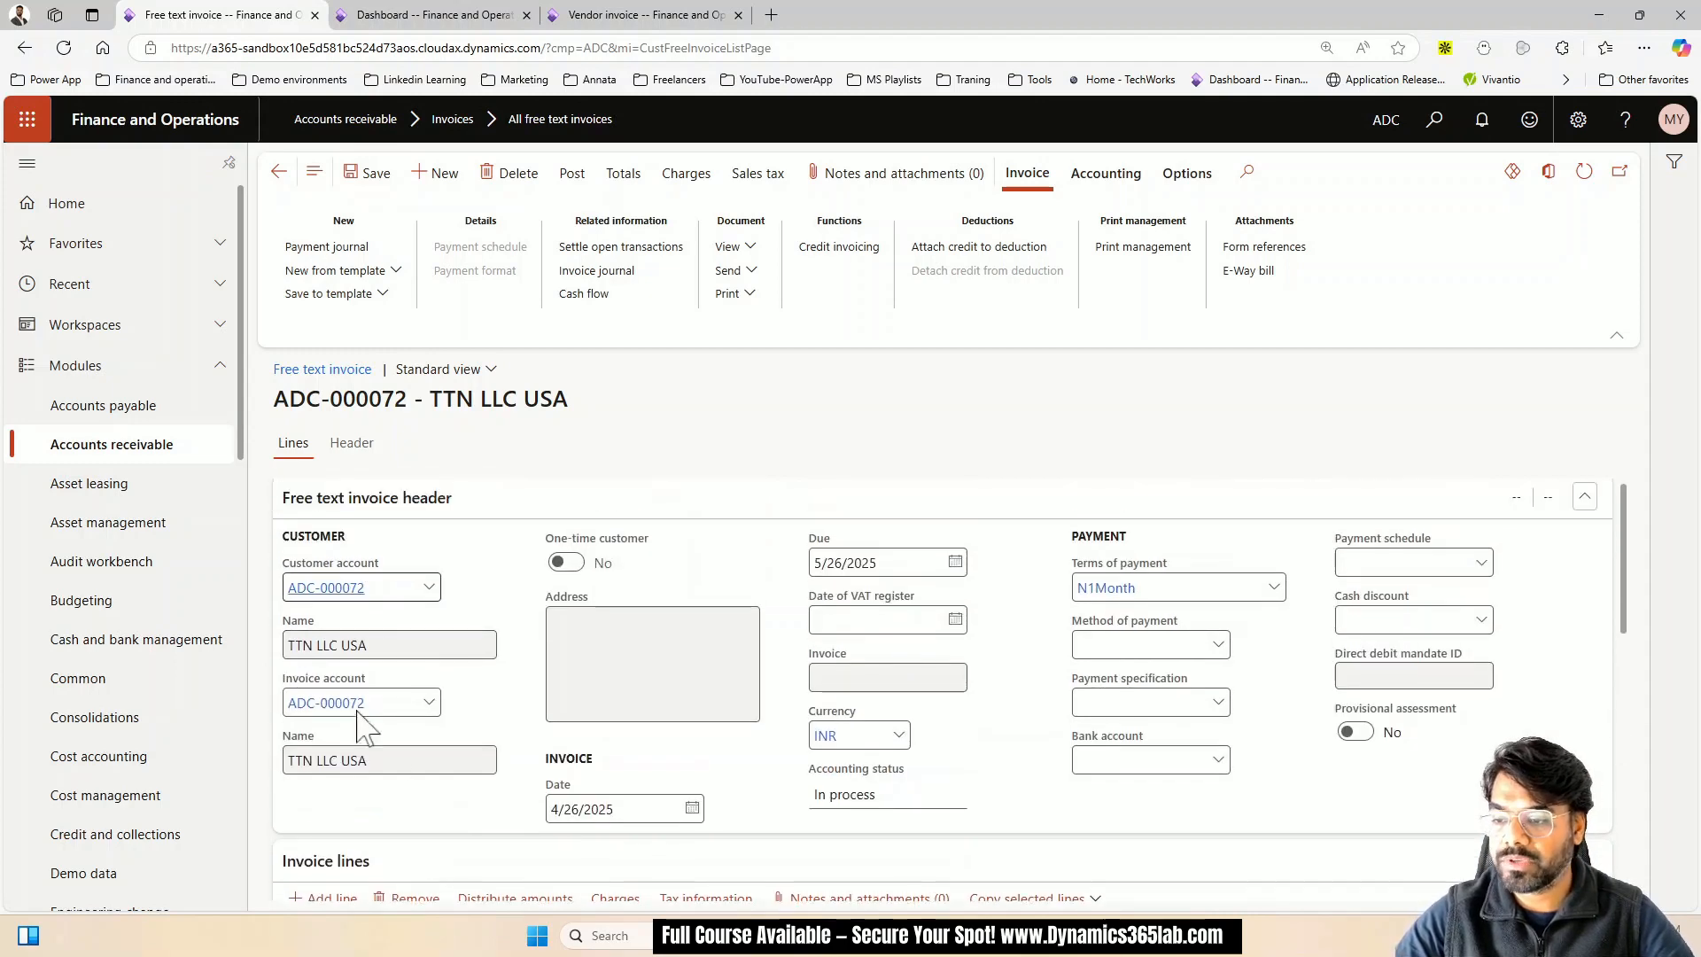
{"action": "scroll", "coordinate": [369, 726], "scroll_direction": "down", "scroll_amount": 3}
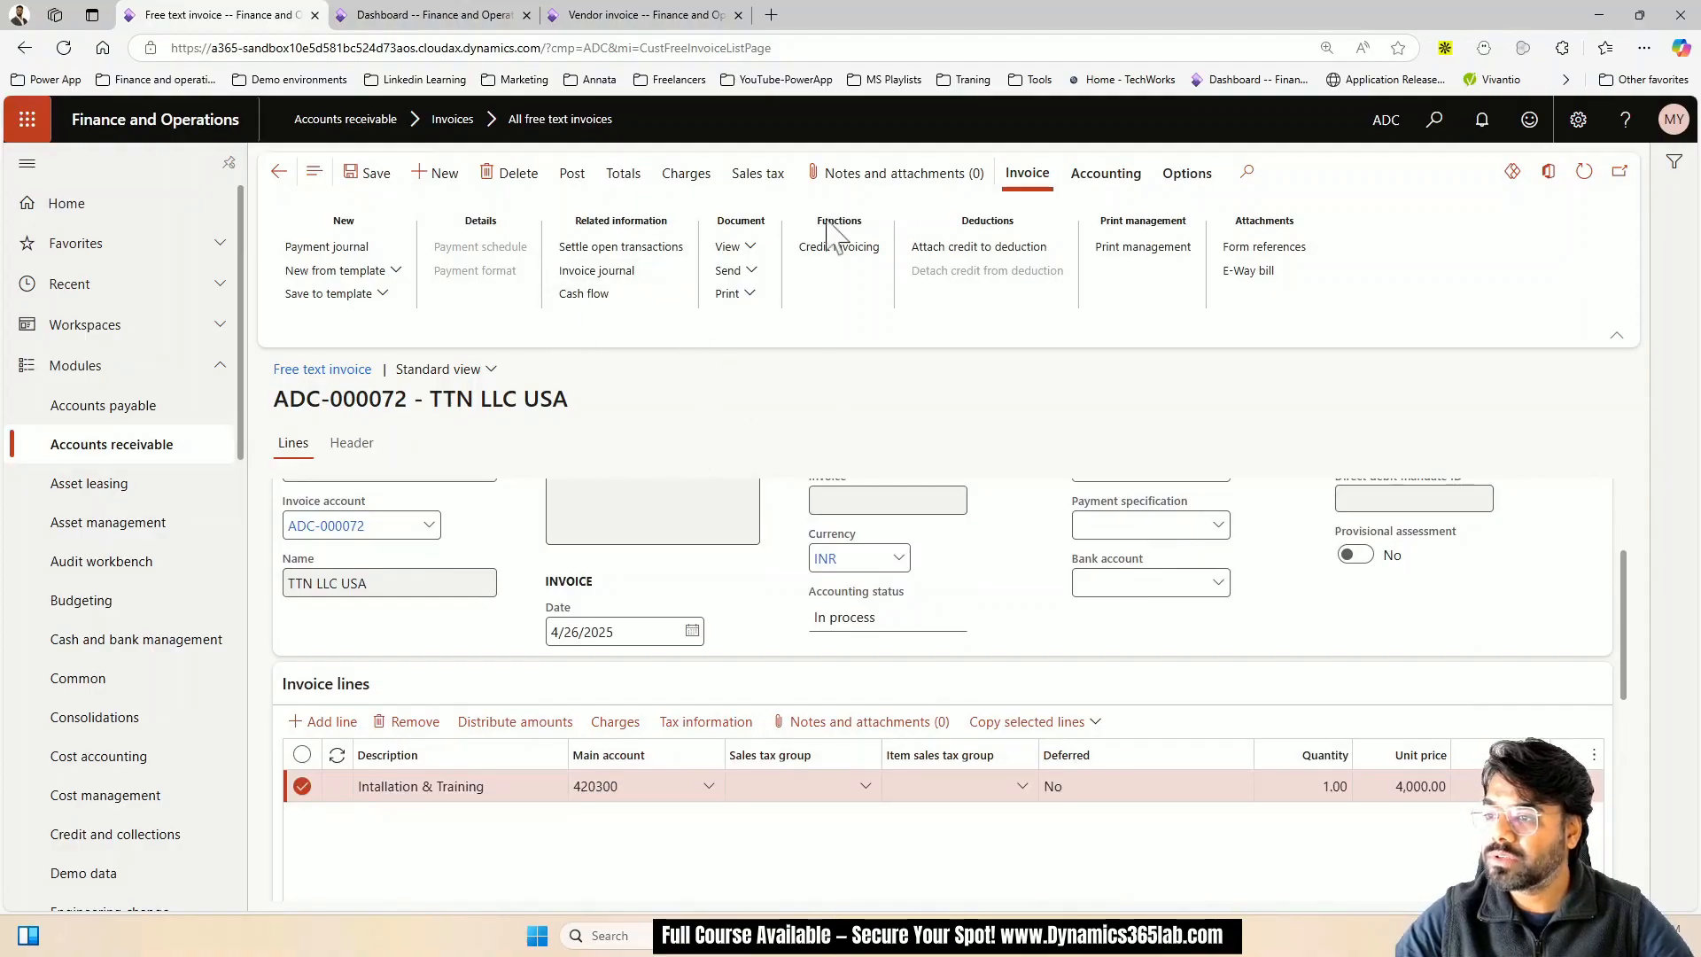
{"action": "left_click", "coordinate": [1106, 172]}
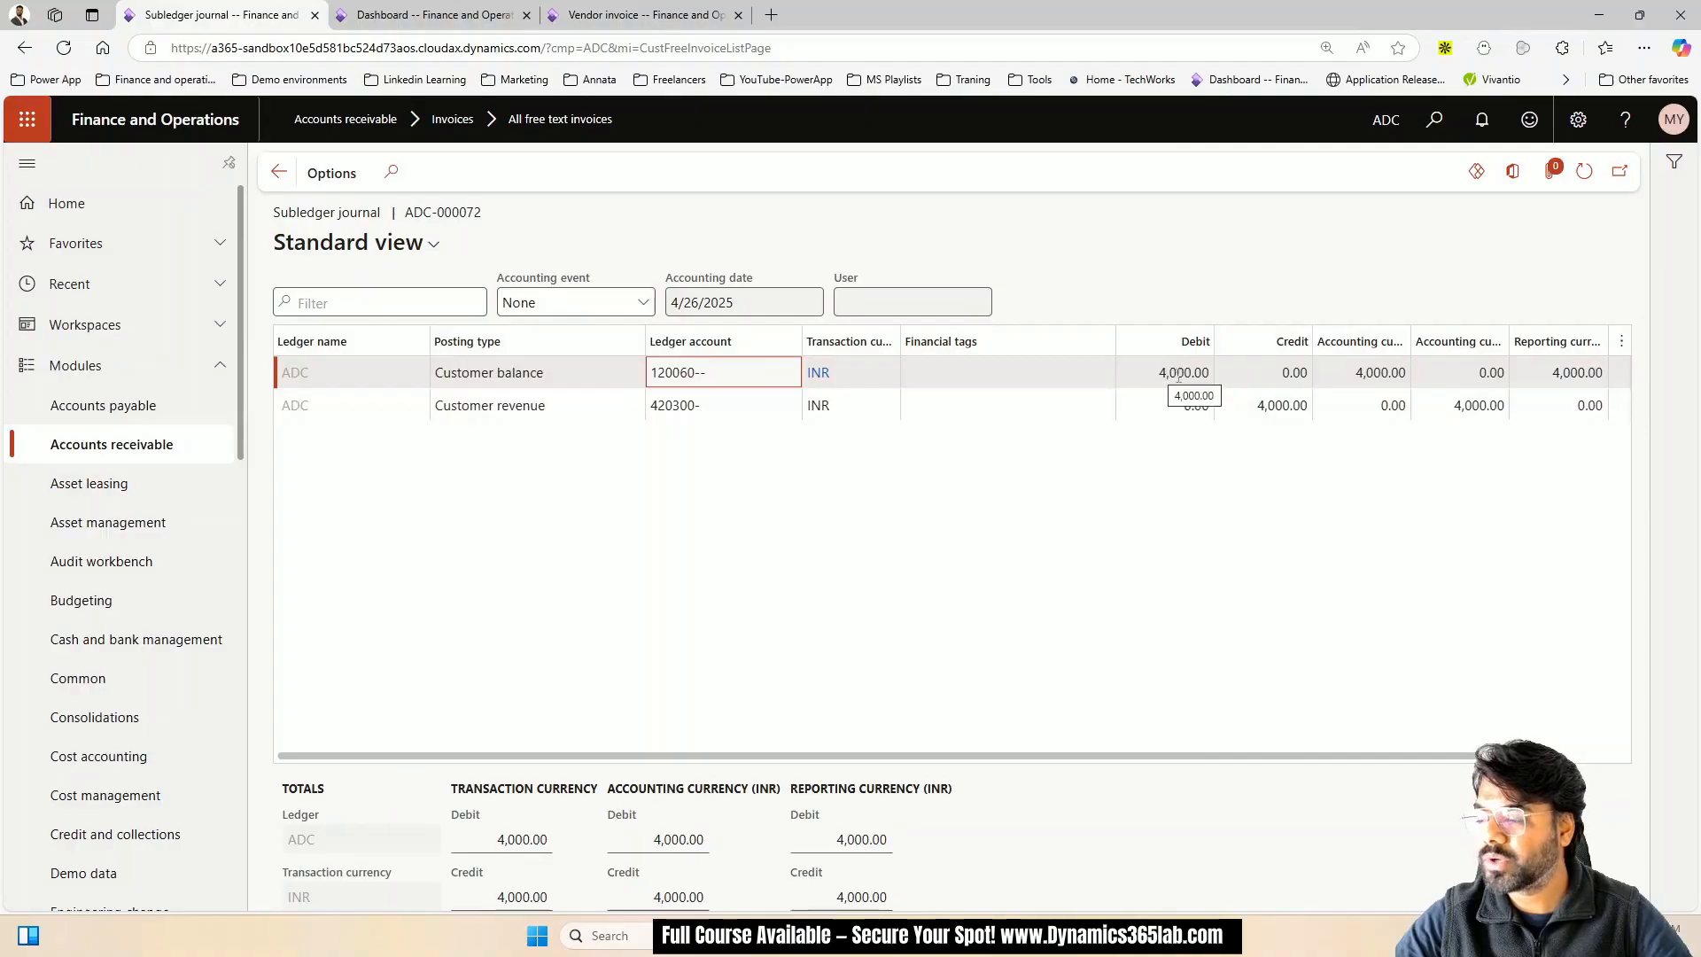
{"action": "left_click", "coordinate": [547, 418]}
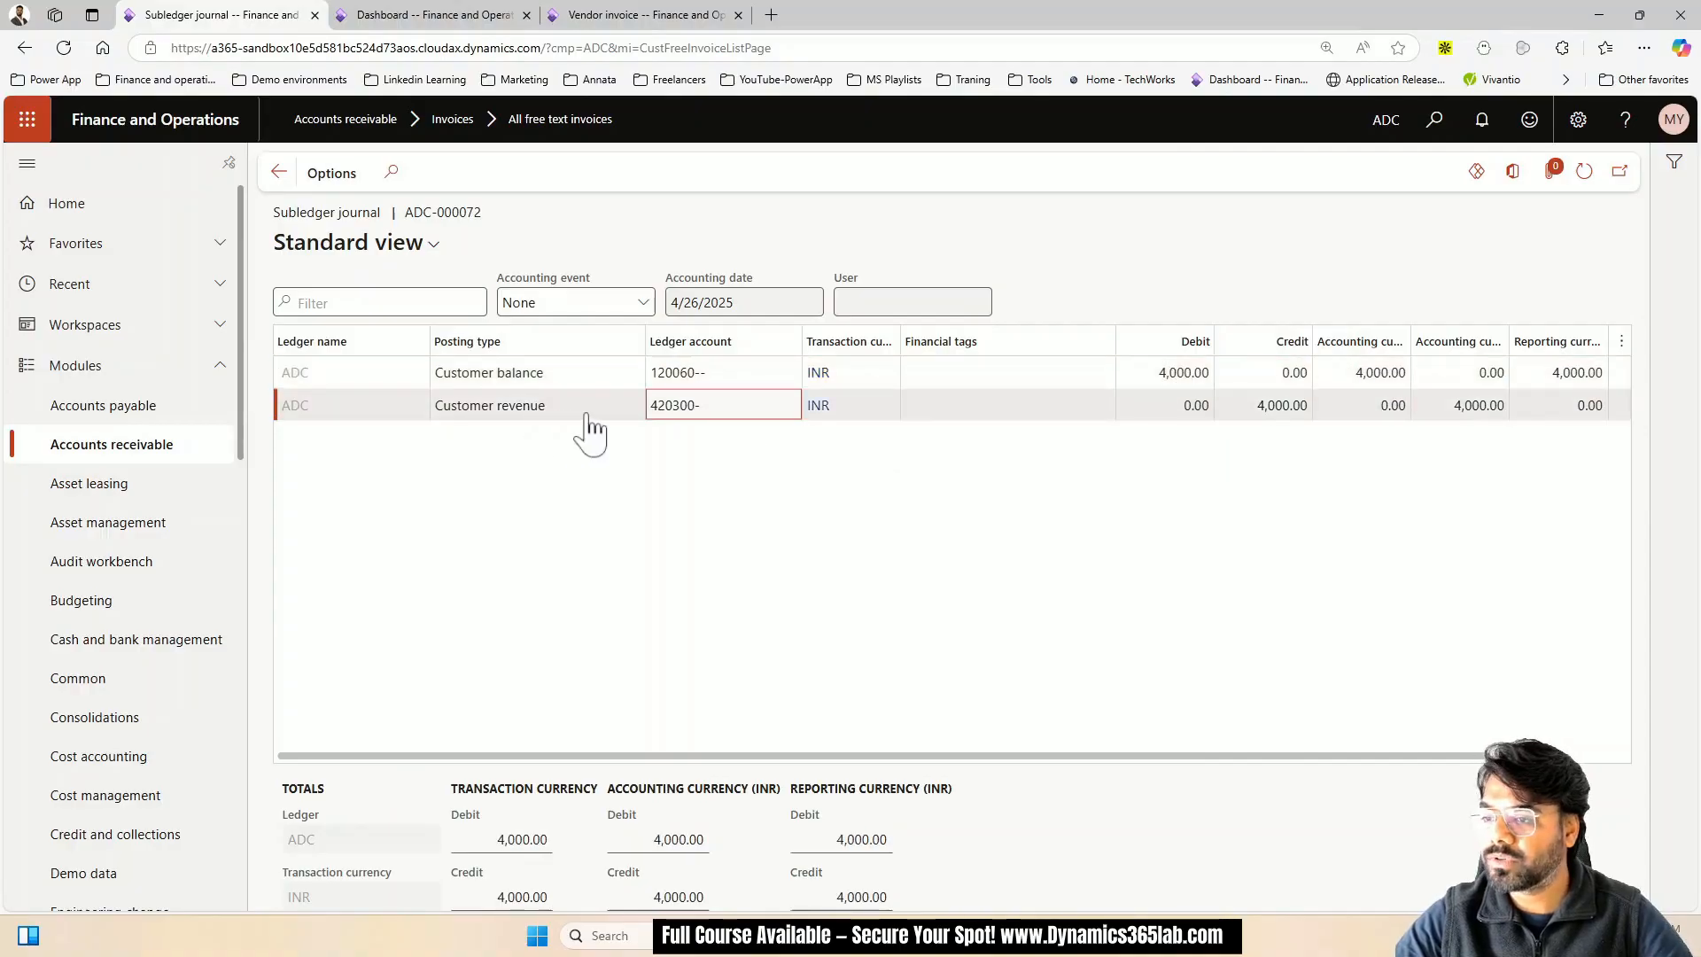
{"action": "left_click", "coordinate": [1258, 408]}
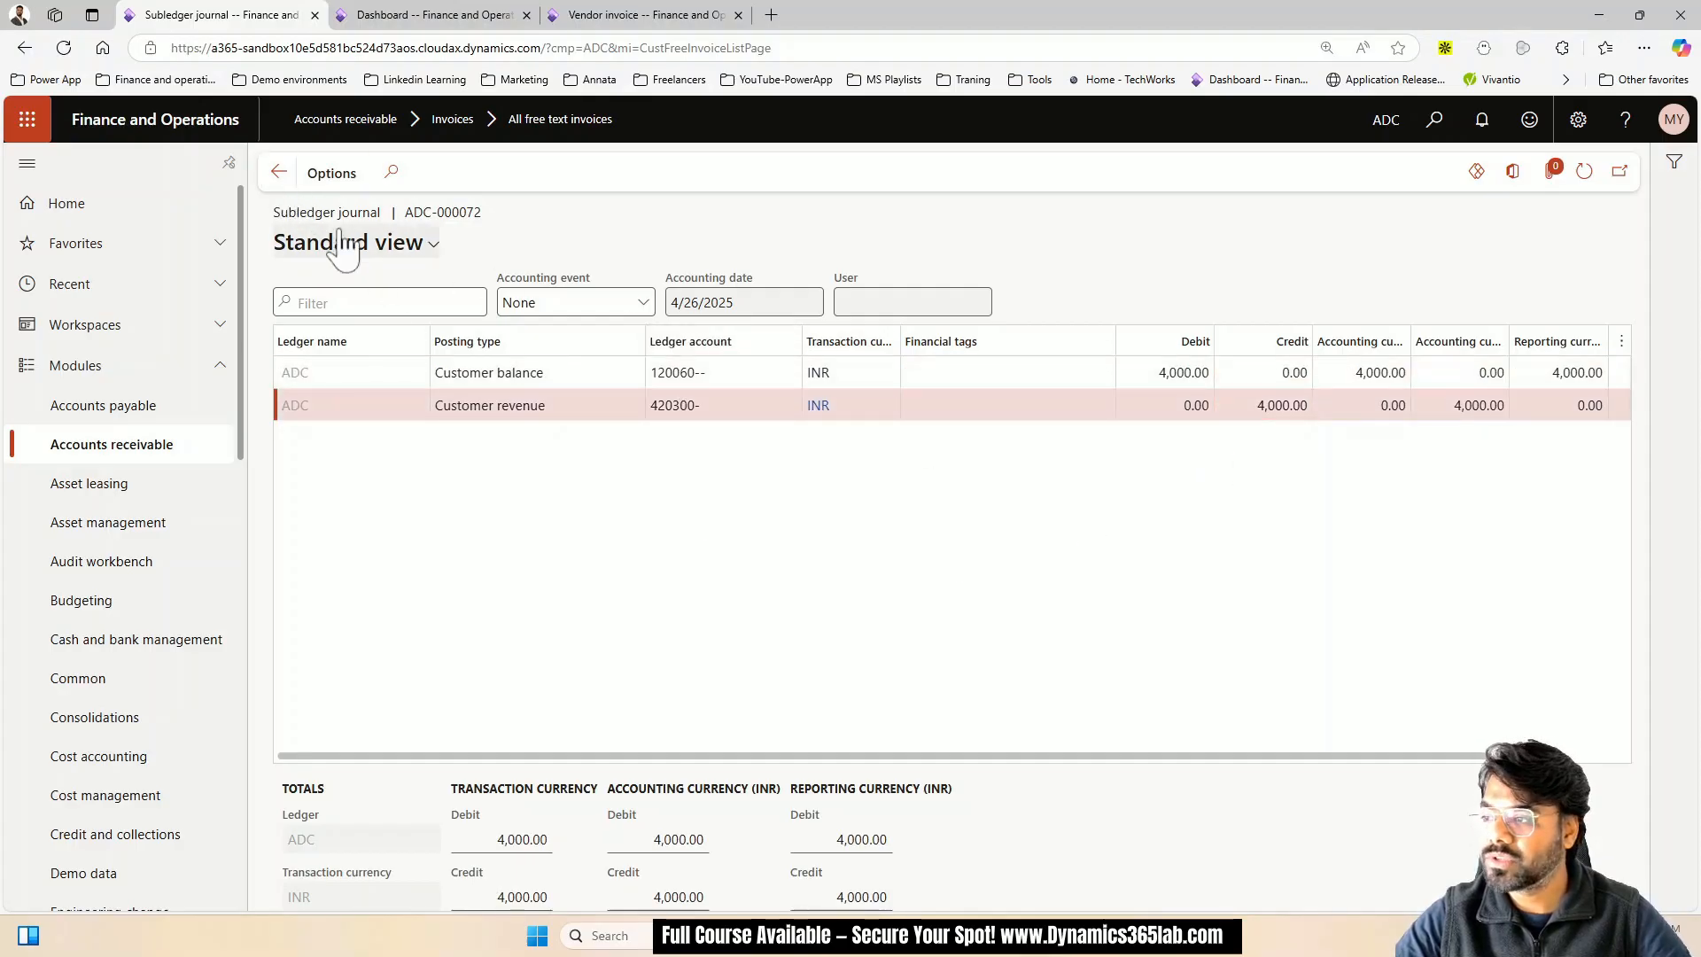
{"action": "left_click", "coordinate": [278, 172]}
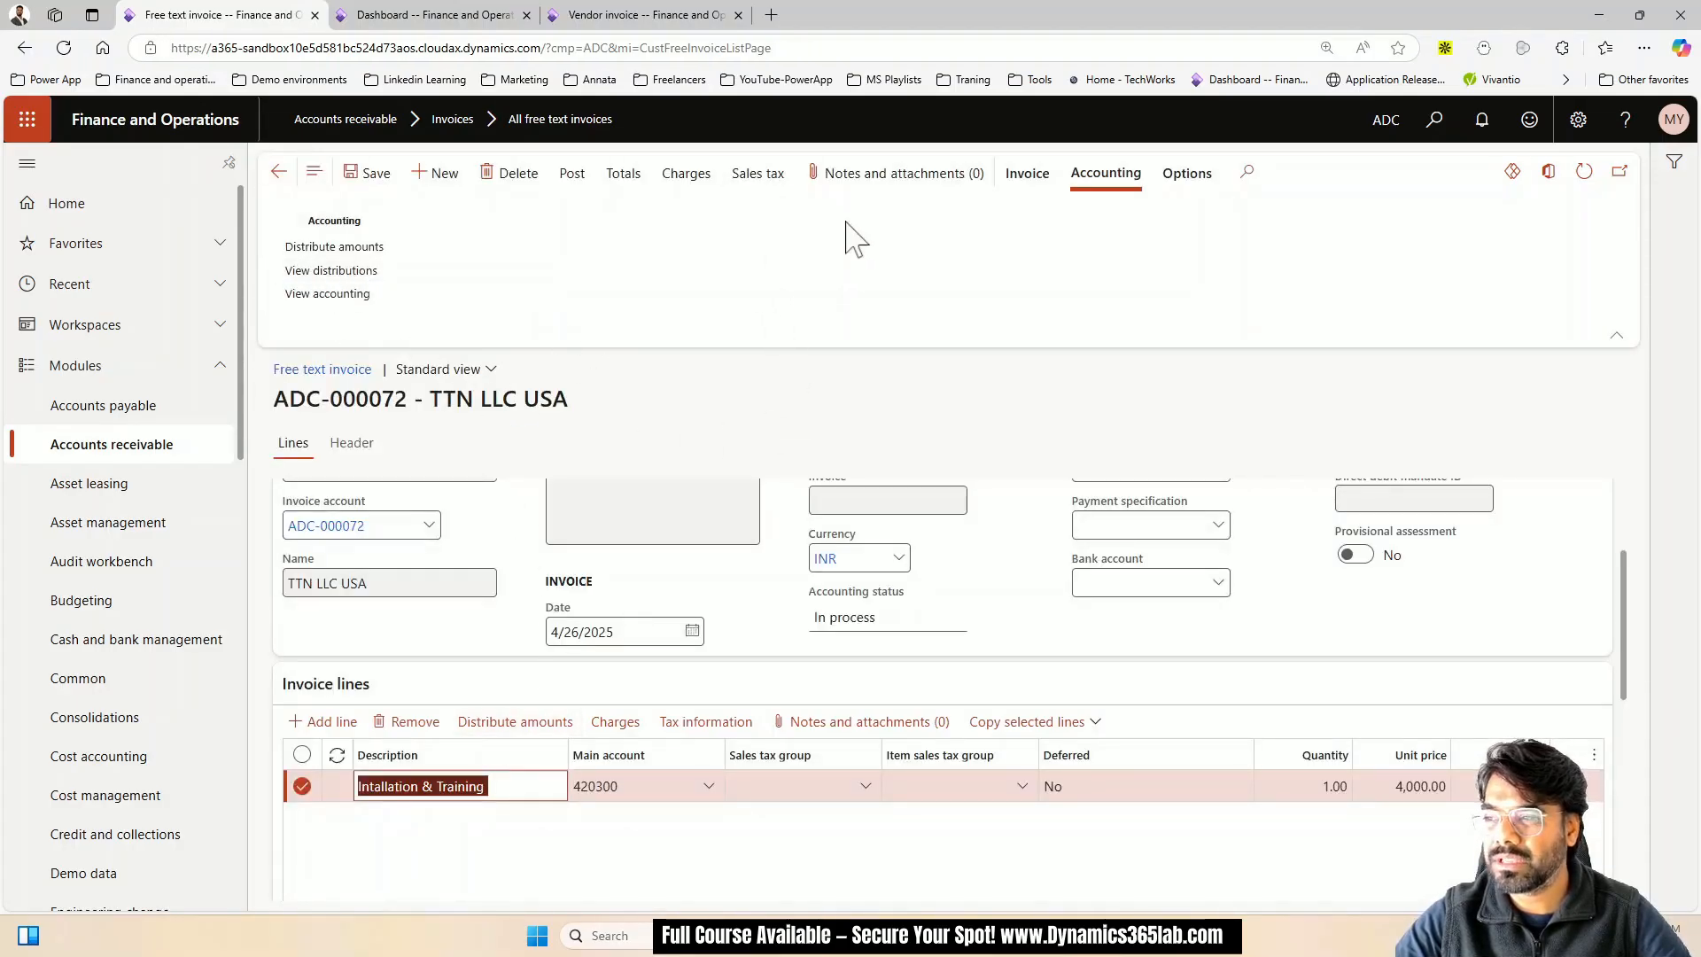
{"action": "left_click", "coordinate": [1028, 174]}
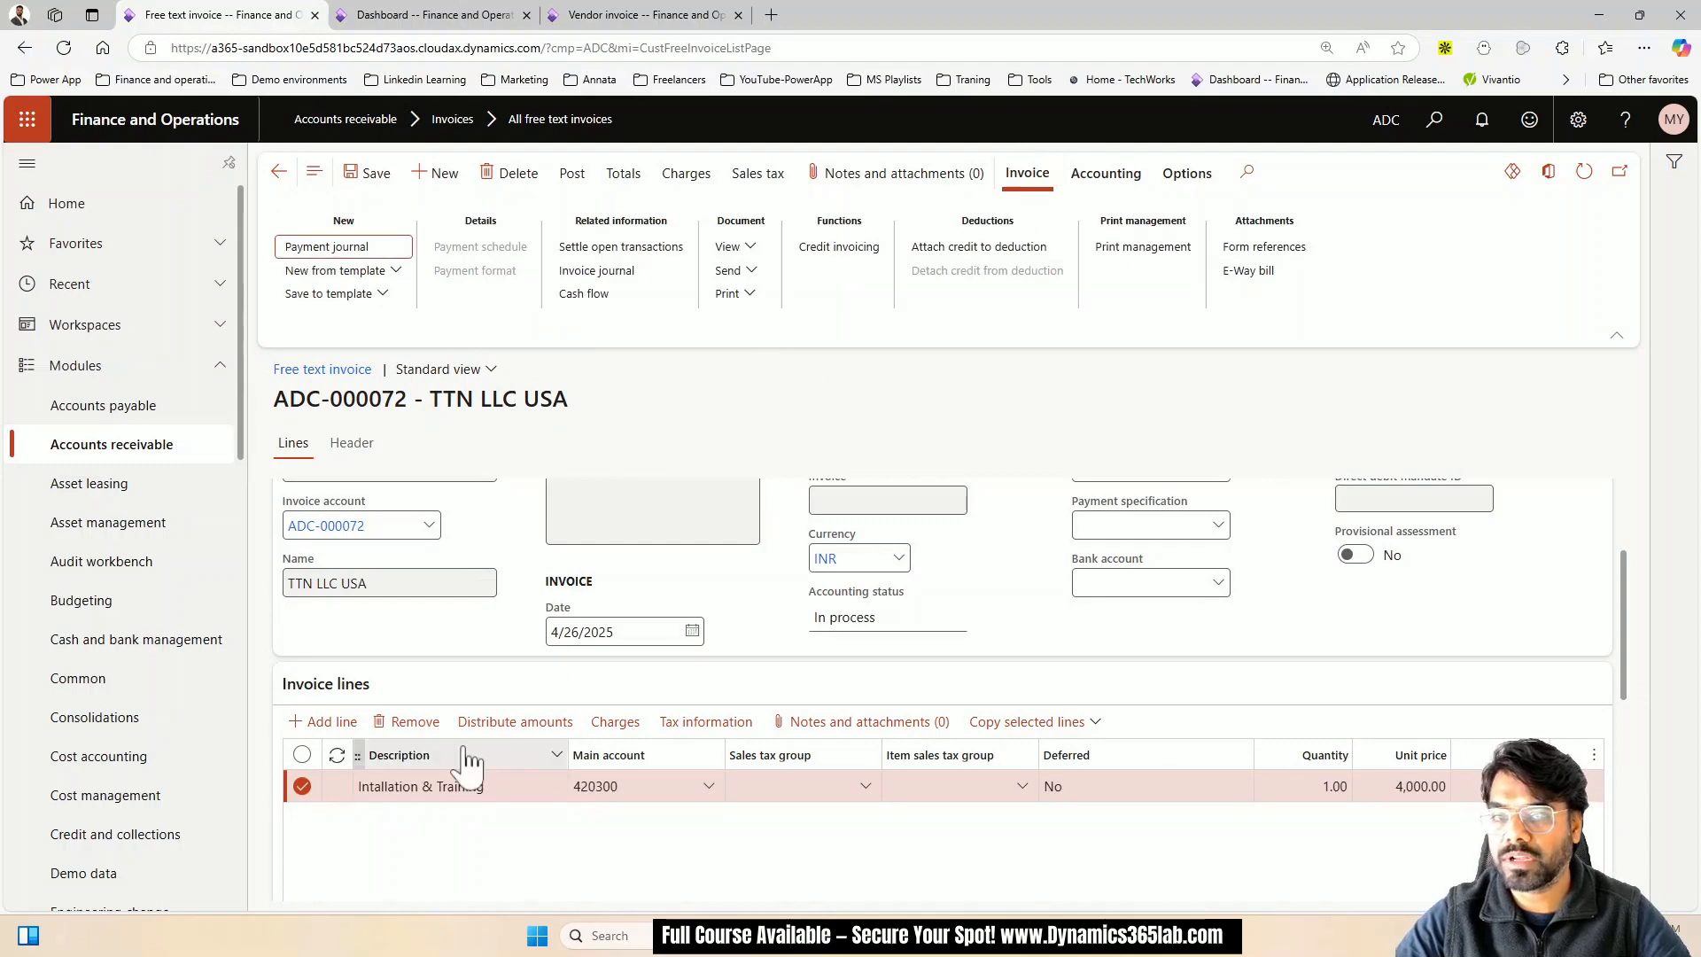
Open the accounting distributions for the combined installation and training invoice line
{"action": "left_click", "coordinate": [528, 829]}
{"action": "scroll", "coordinate": [541, 811], "scroll_direction": "down", "scroll_amount": 4}
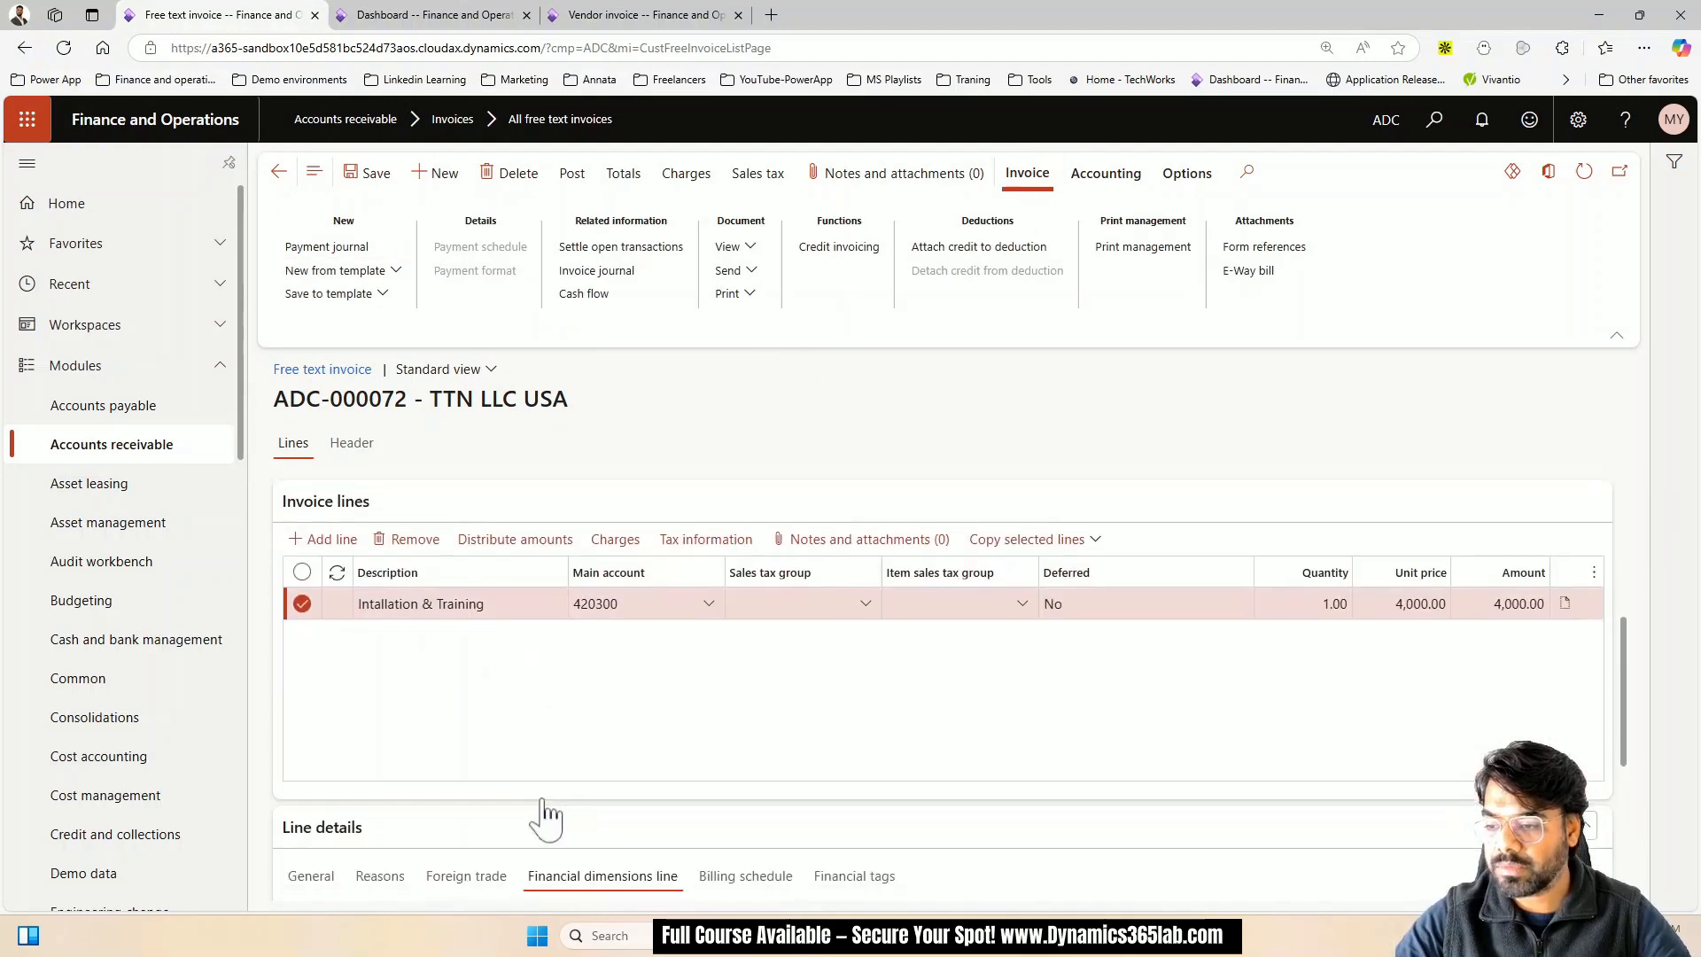
{"action": "scroll", "coordinate": [479, 815], "scroll_direction": "up", "scroll_amount": 2}
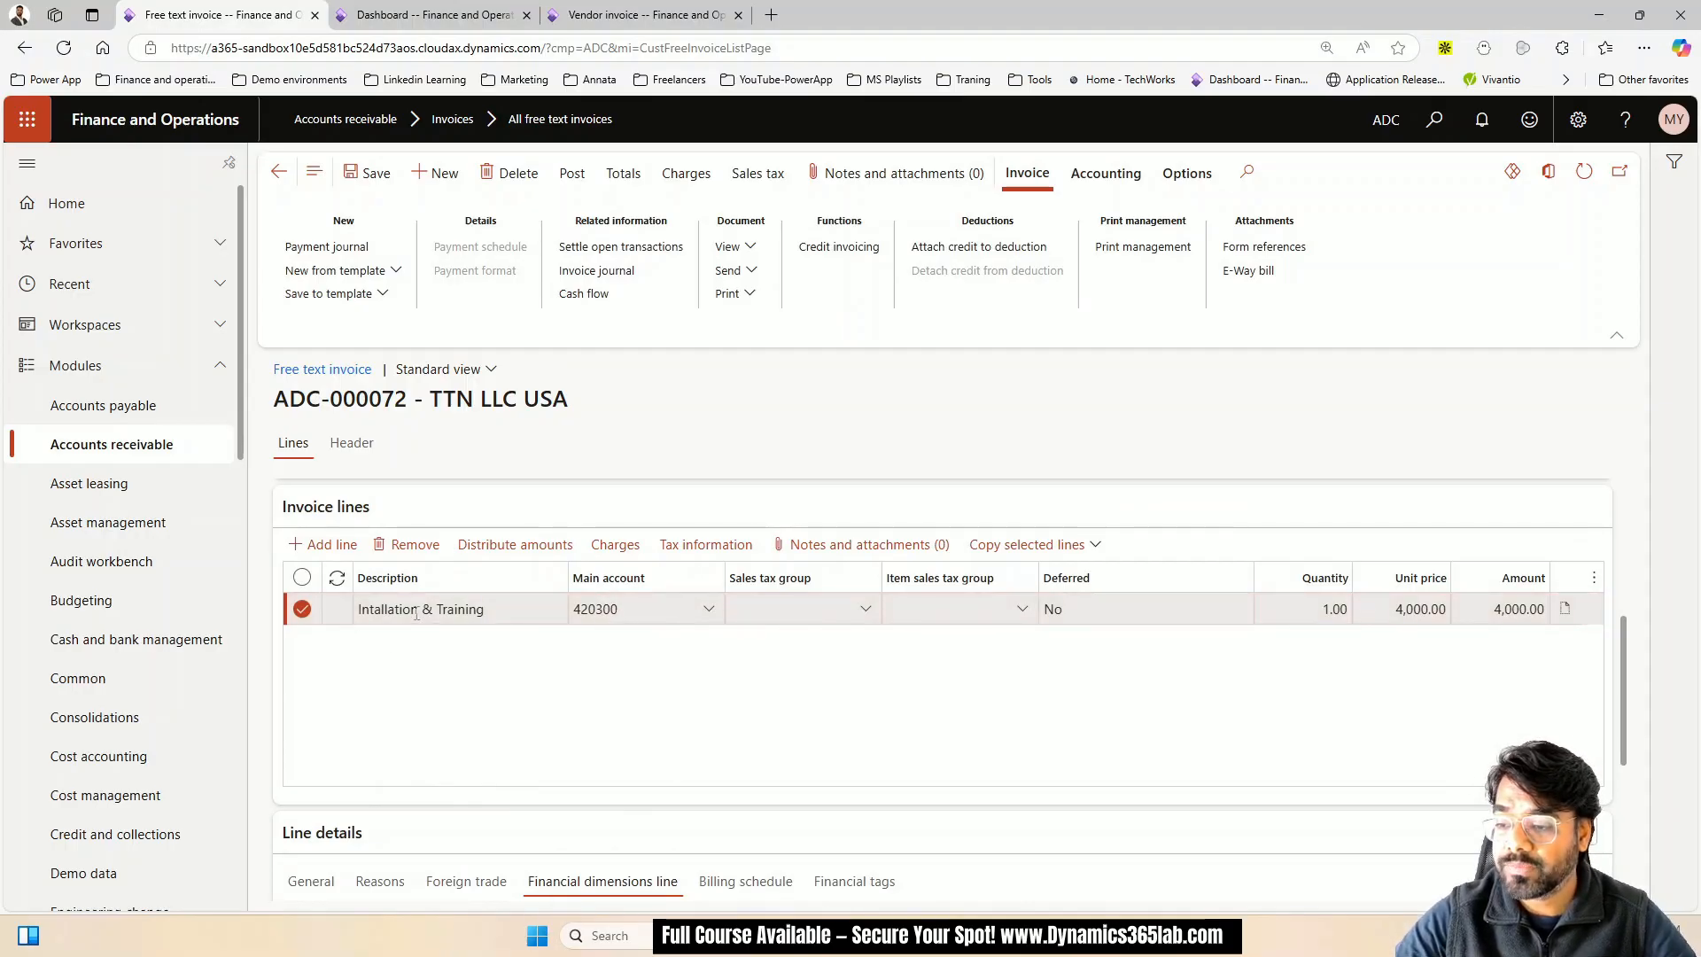
{"action": "left_click", "coordinate": [515, 611]}
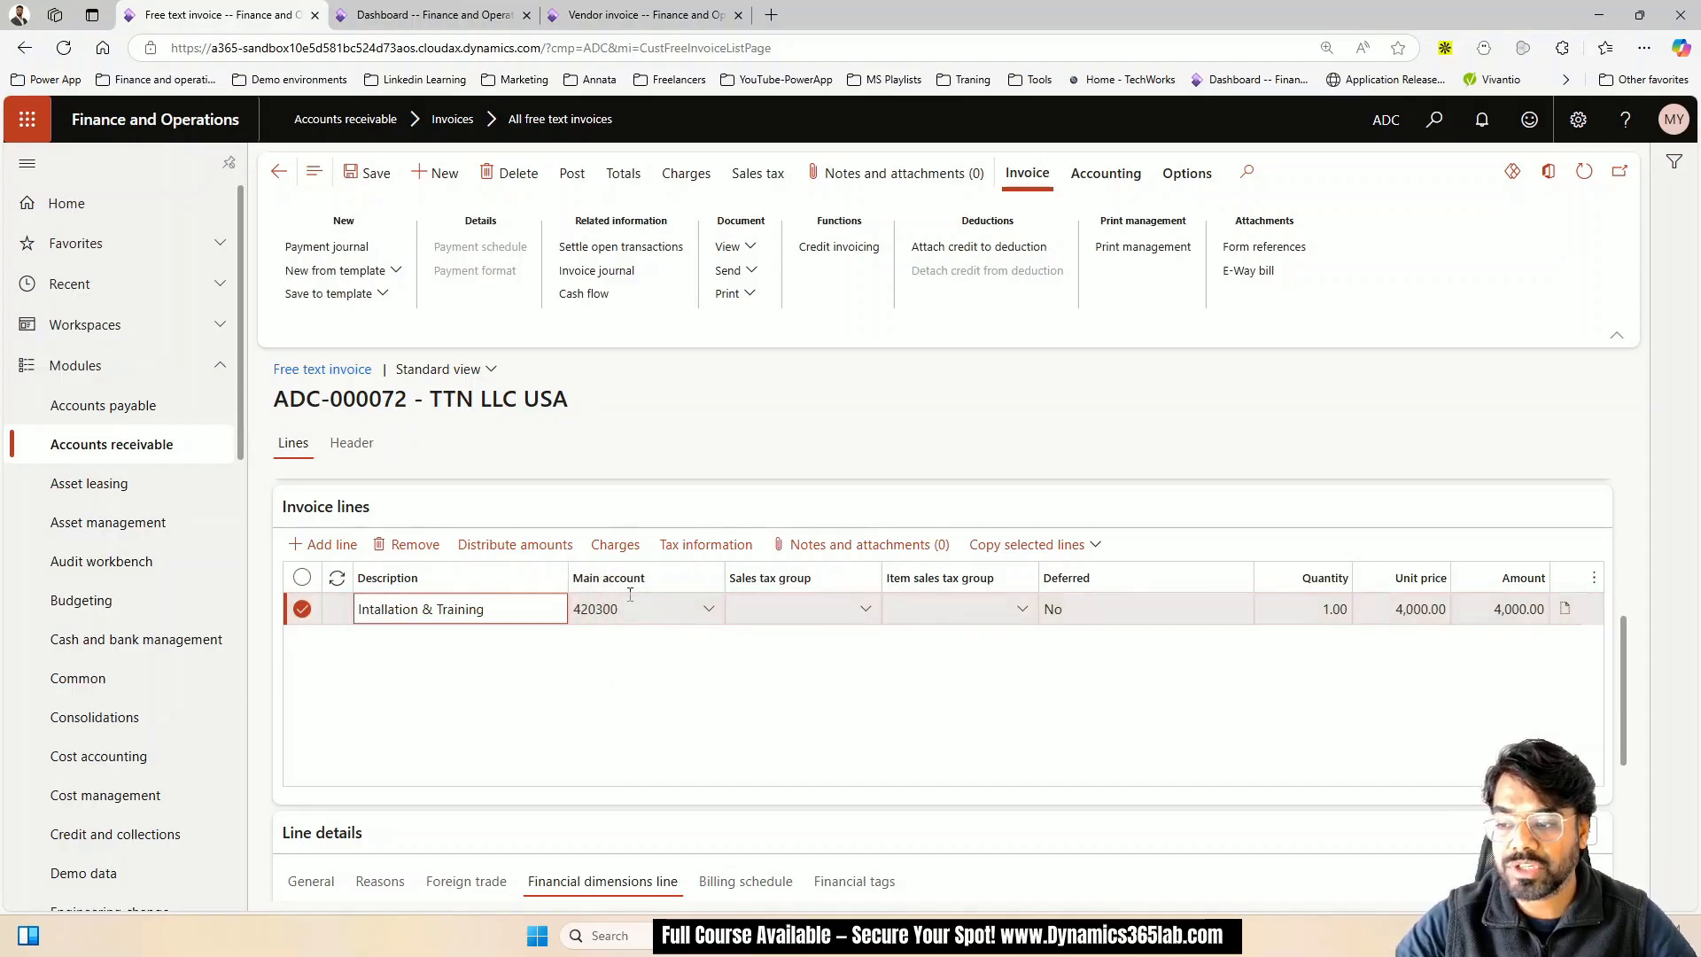
{"action": "left_click", "coordinate": [651, 713]}
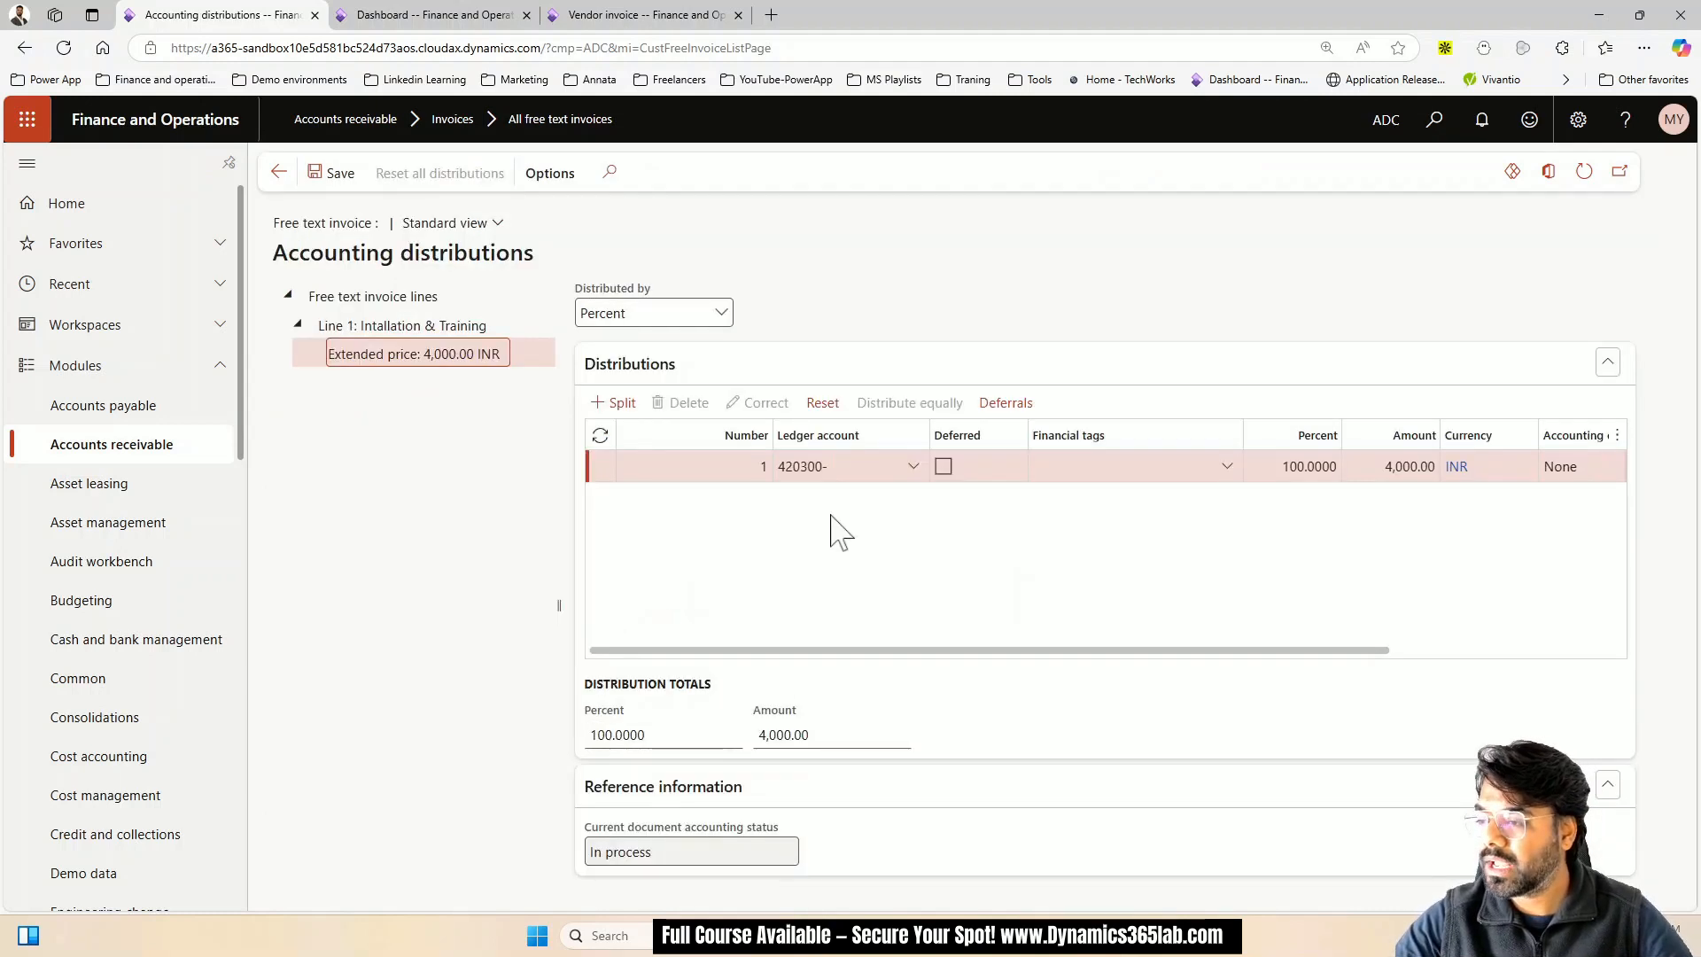
Set the department in the distribution's ledger account to 304, Service, keeping main account 420300
{"action": "left_click", "coordinate": [912, 467]}
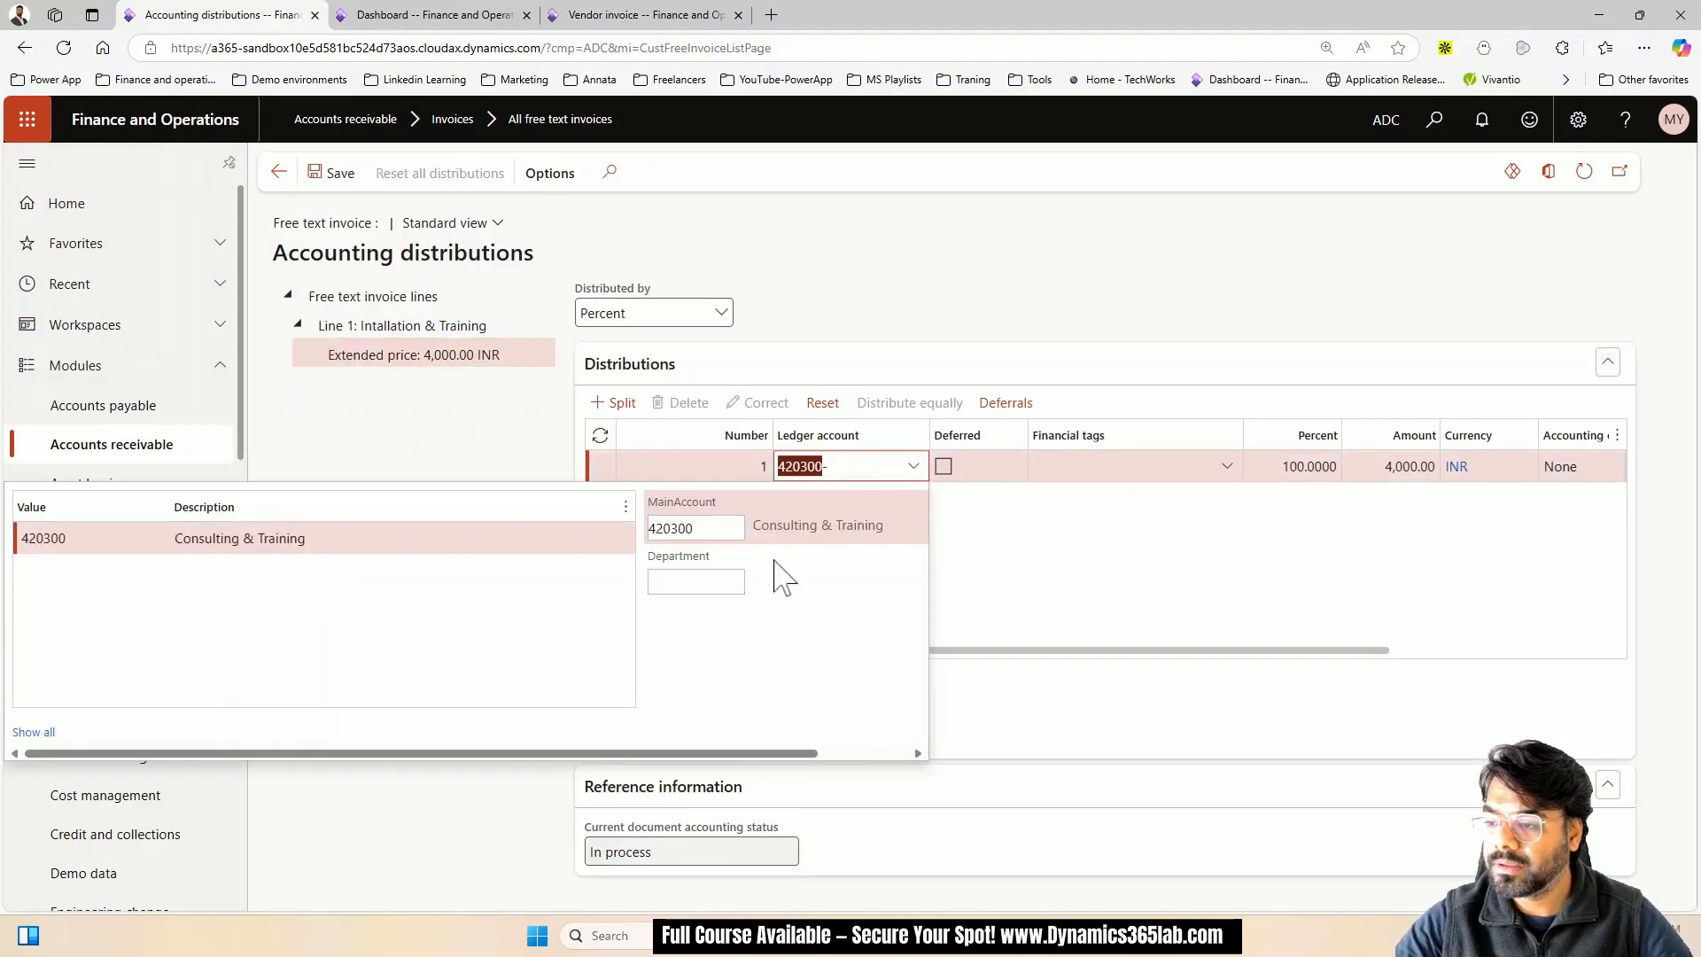
{"action": "left_click", "coordinate": [696, 582]}
{"action": "scroll", "coordinate": [326, 635], "scroll_direction": "down", "scroll_amount": 4}
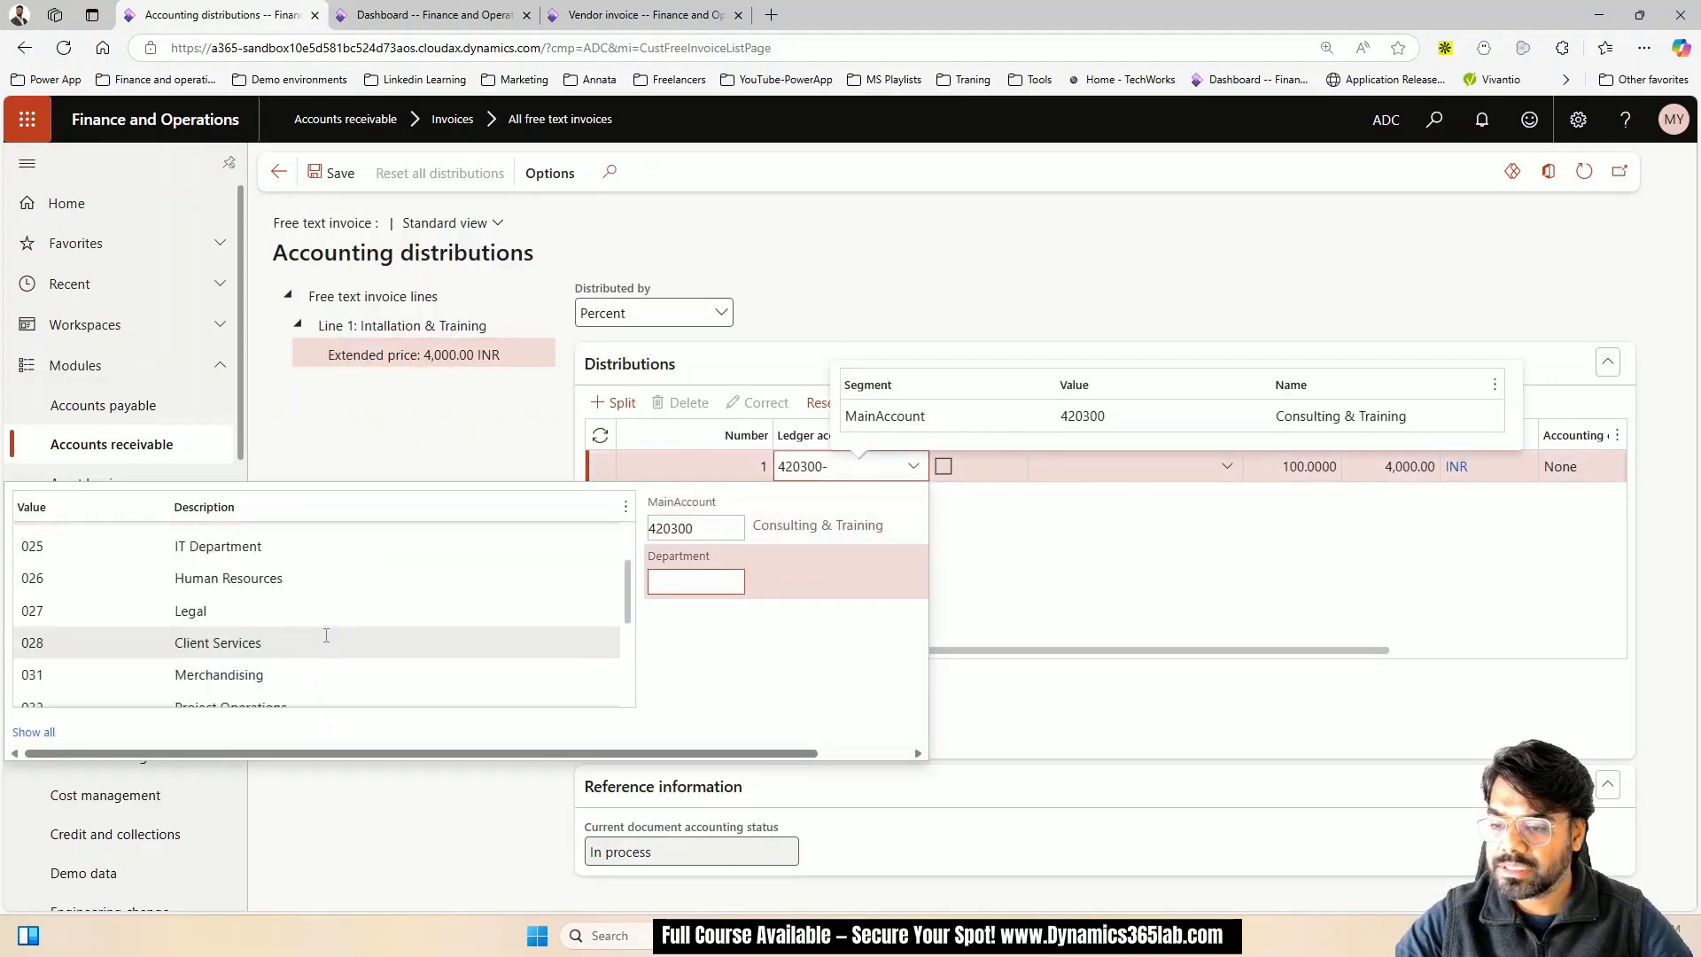
{"action": "left_click", "coordinate": [313, 659]}
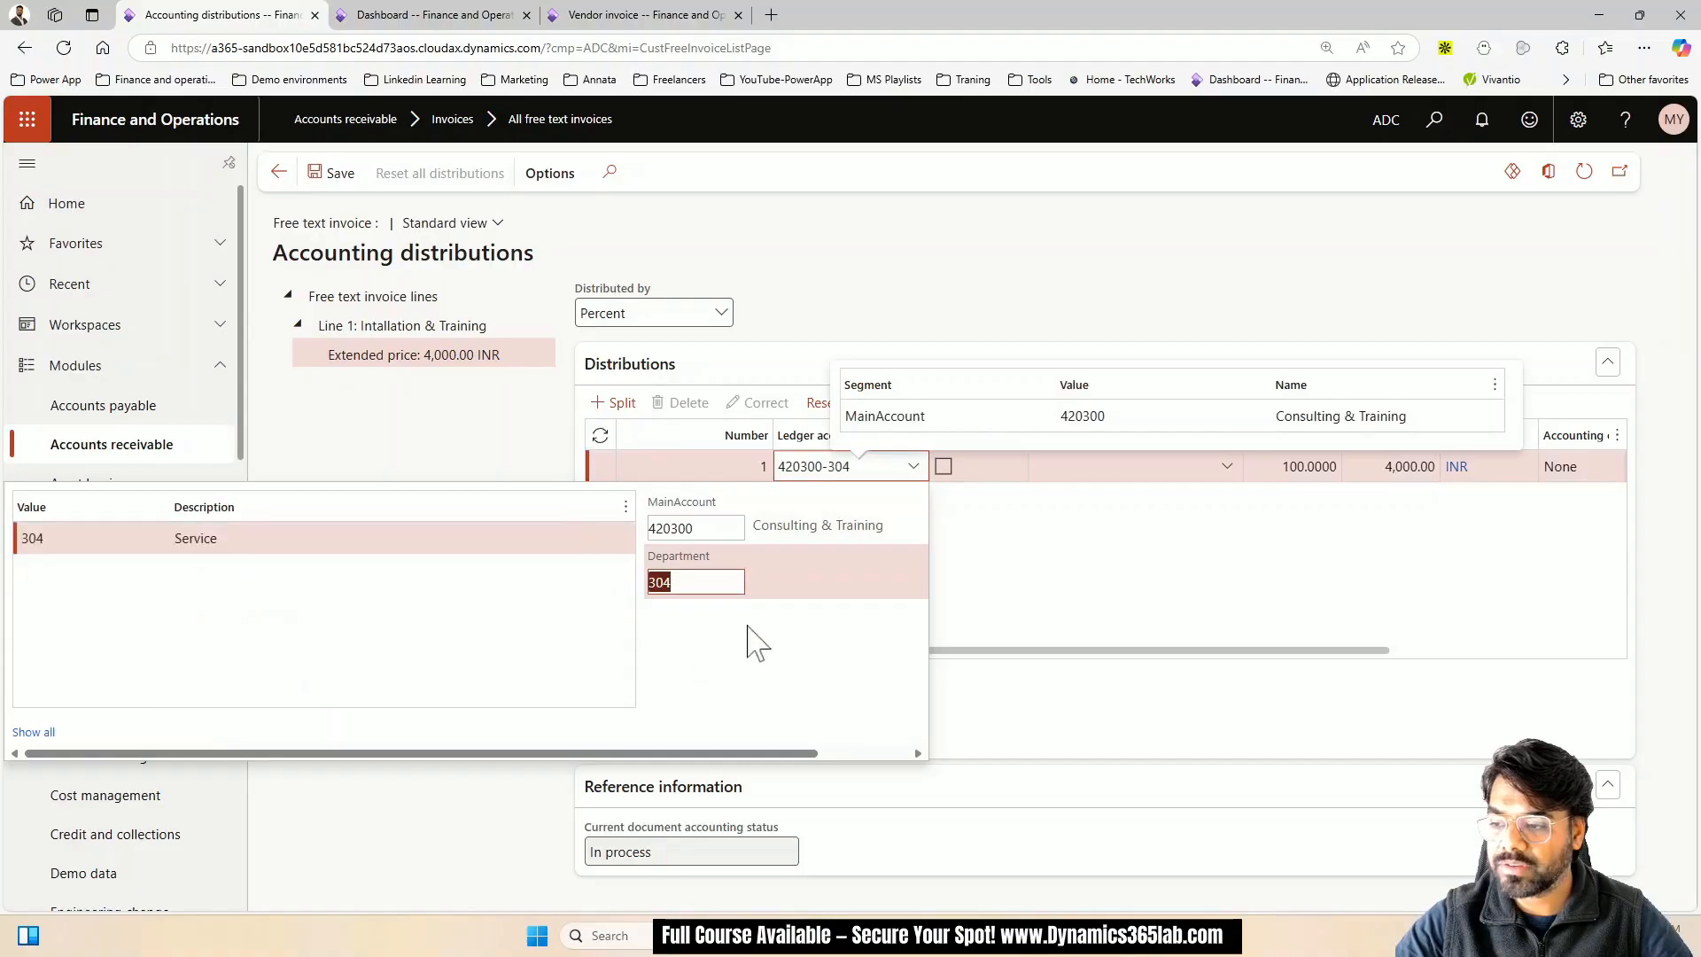
{"action": "left_click", "coordinate": [1080, 565]}
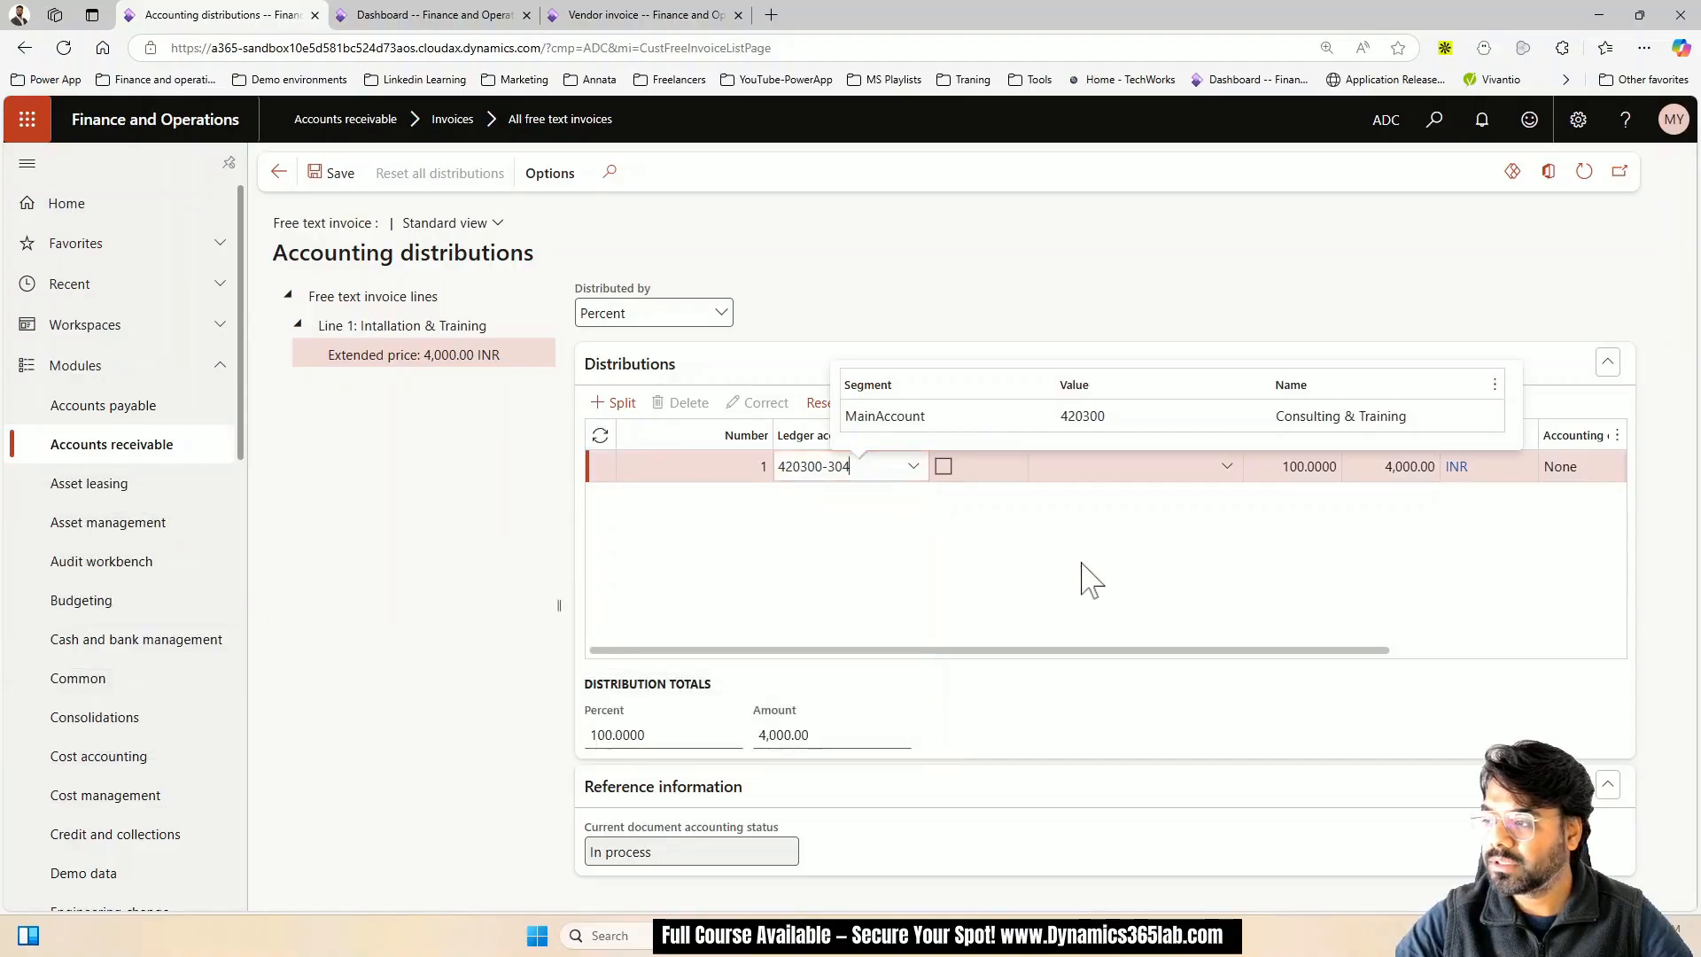
Split the accounting distribution into two and set the department of distribution 1's ledger account to 305, Parts
{"action": "left_click", "coordinate": [621, 409]}
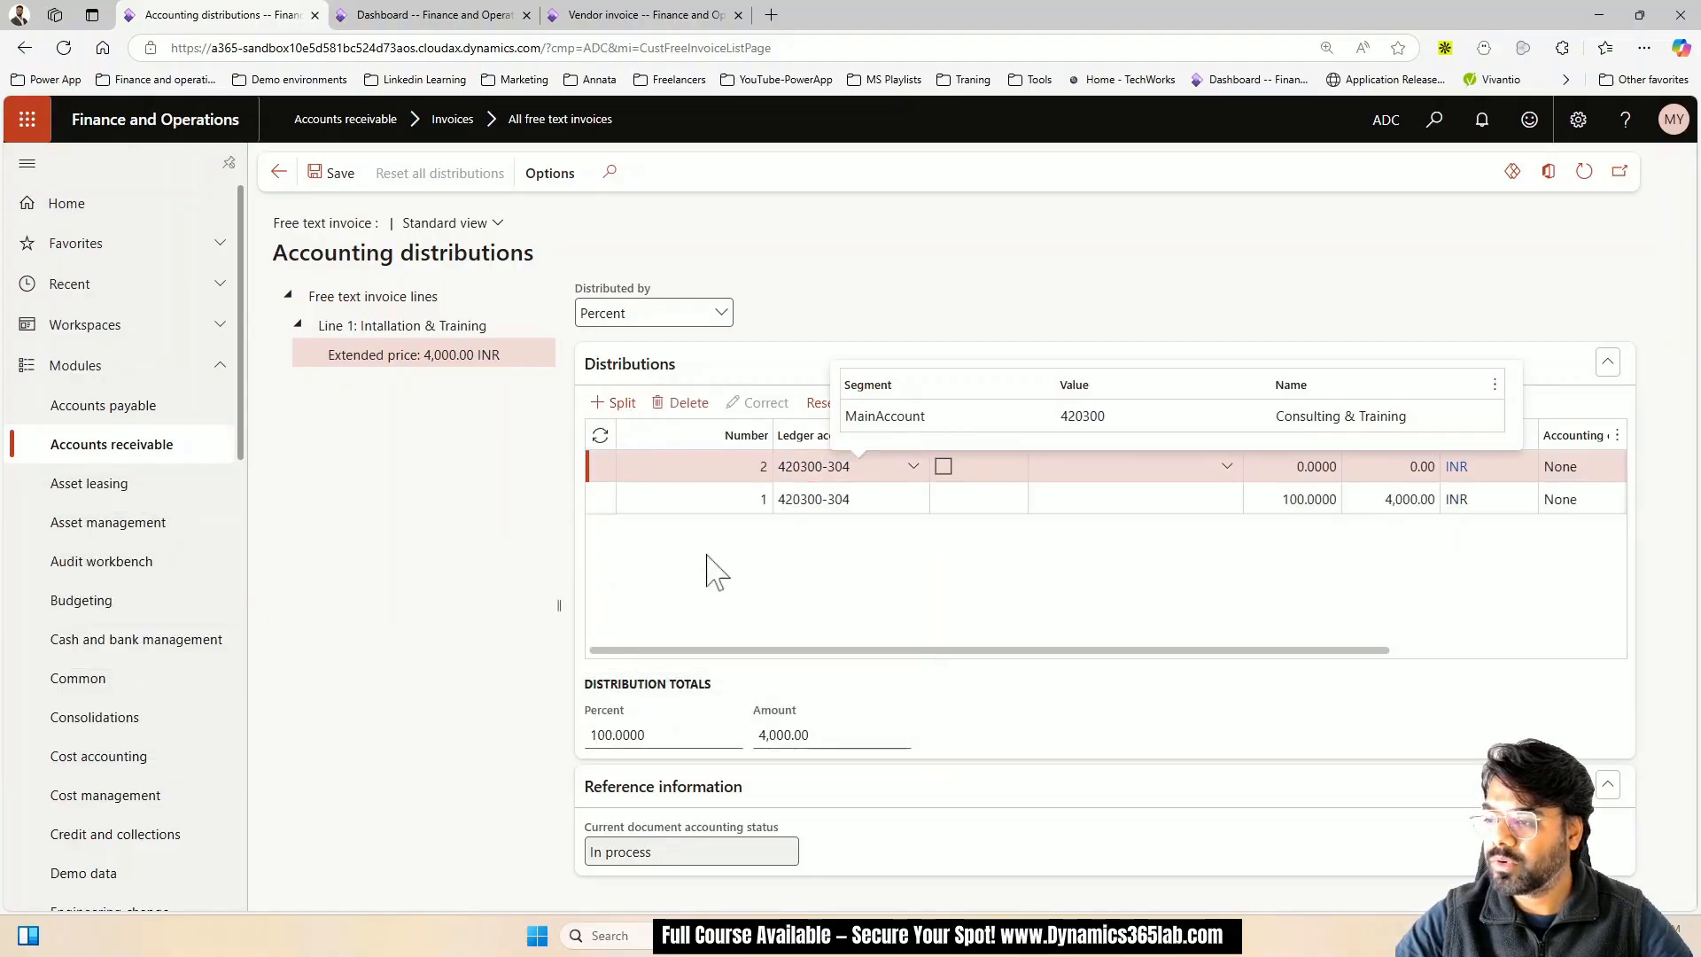
{"action": "left_click", "coordinate": [904, 505]}
{"action": "left_click", "coordinate": [914, 499]}
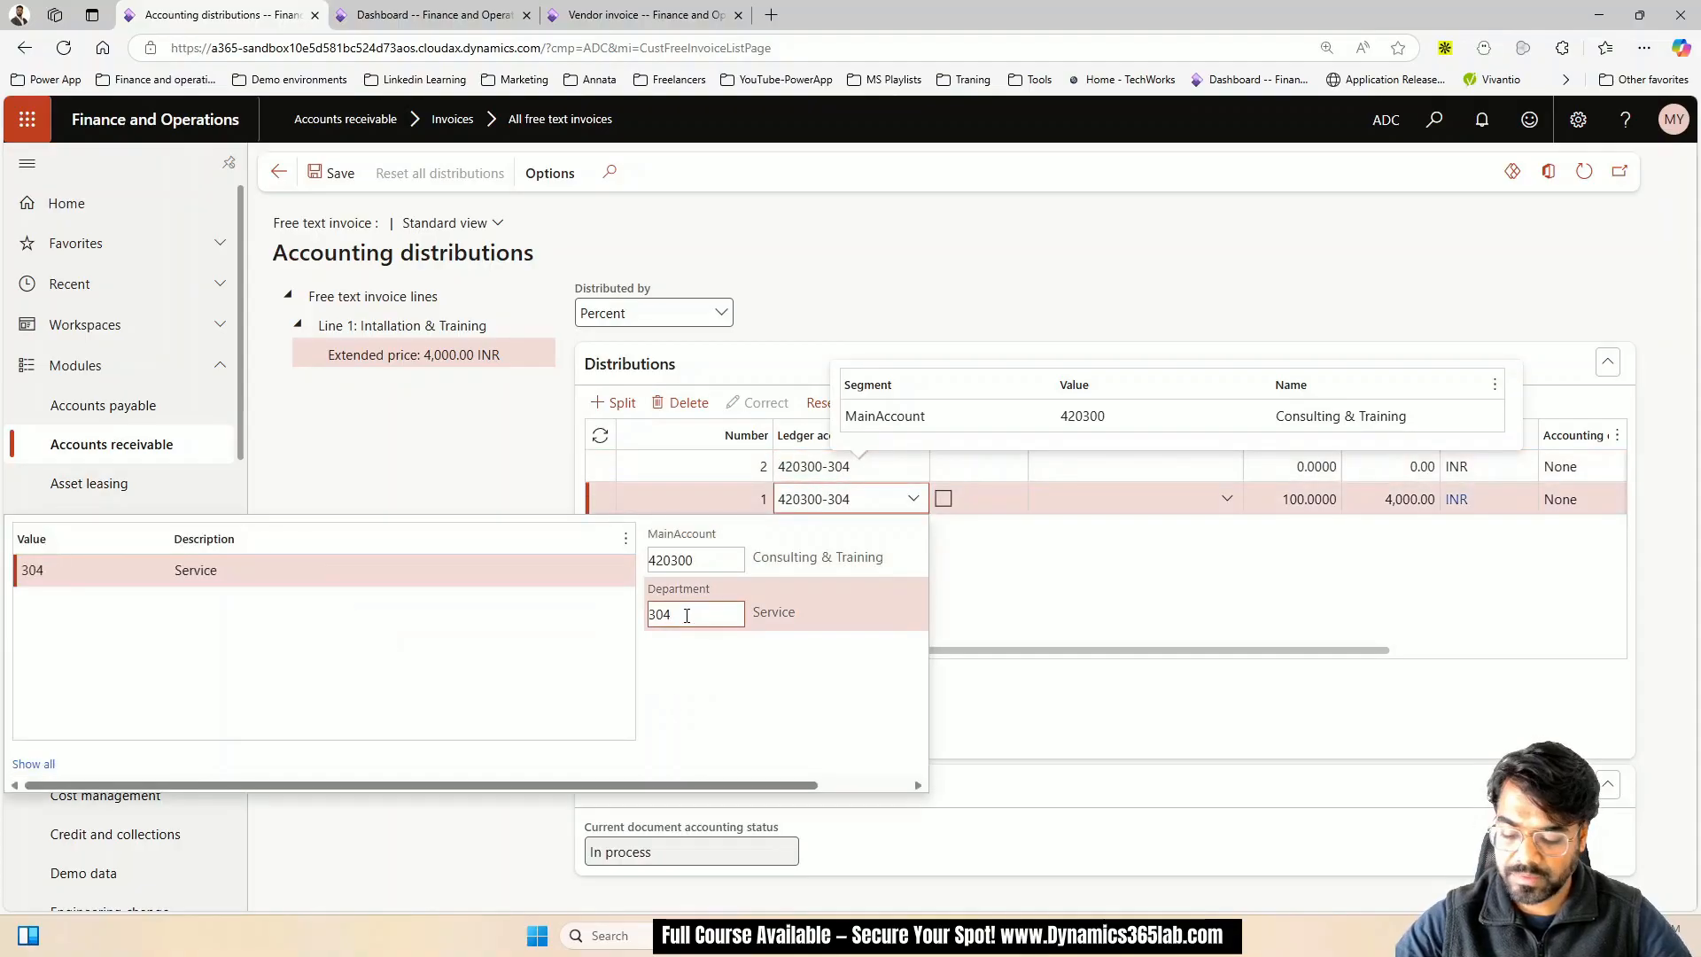
{"action": "key", "text": "BackSpace"}
{"action": "key", "text": "BackSpace"}
{"action": "key", "text": "BackSpace"}
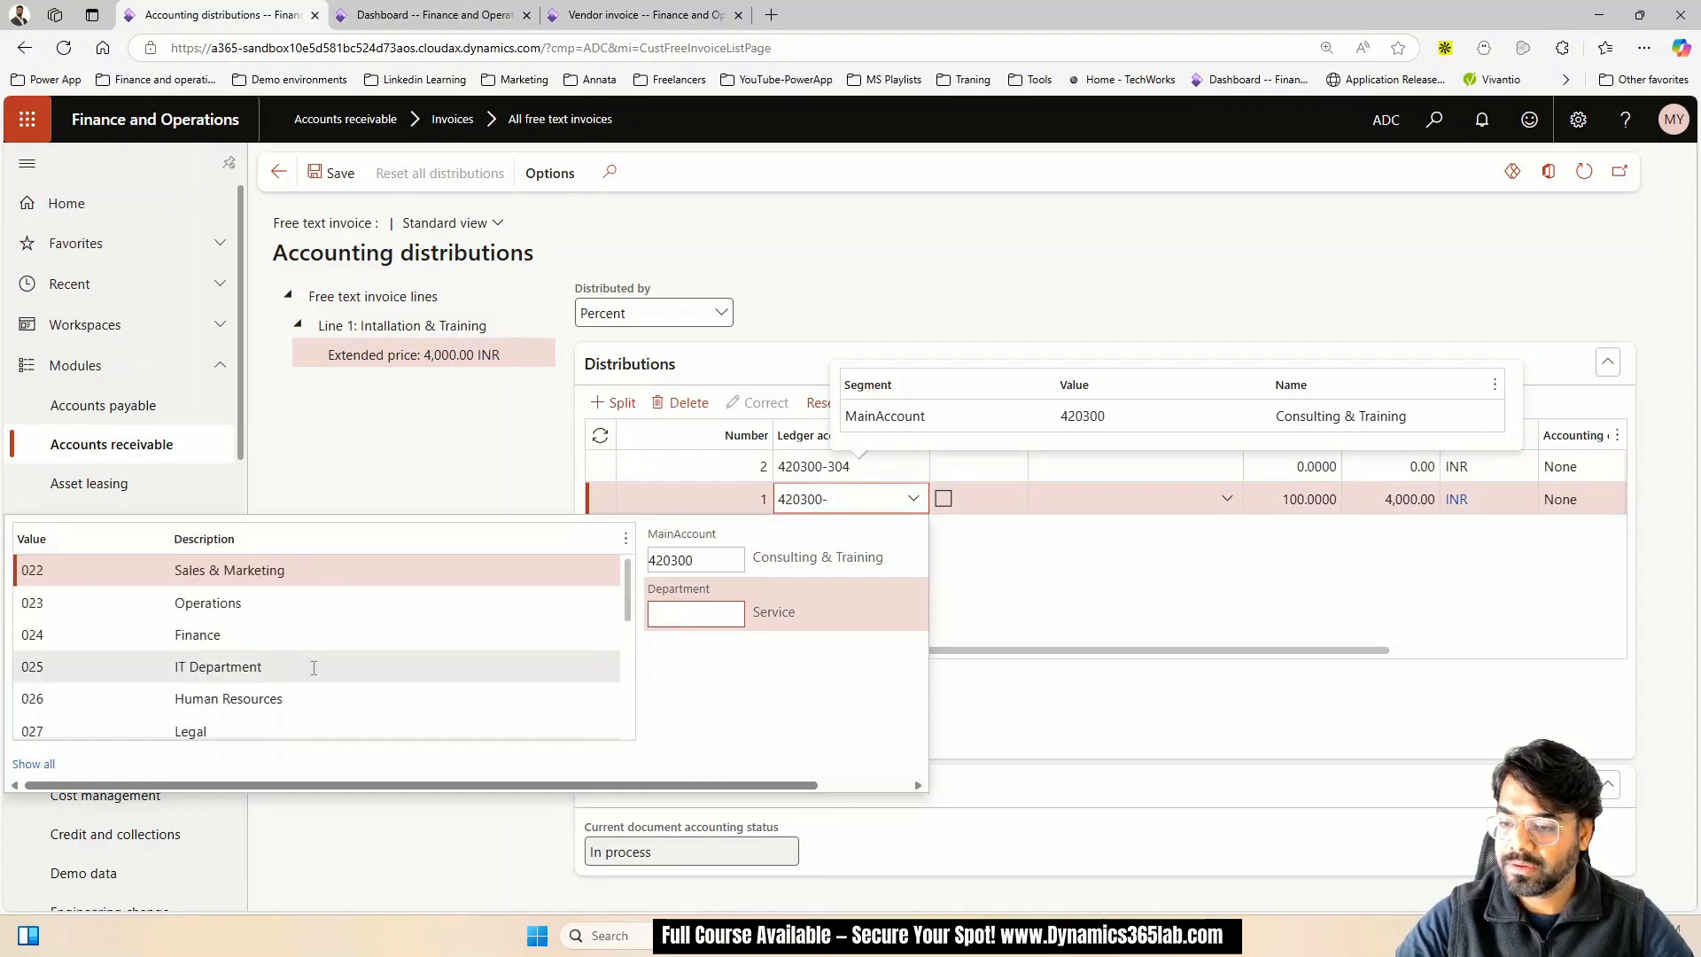
{"action": "scroll", "coordinate": [298, 681], "scroll_direction": "down", "scroll_amount": 3}
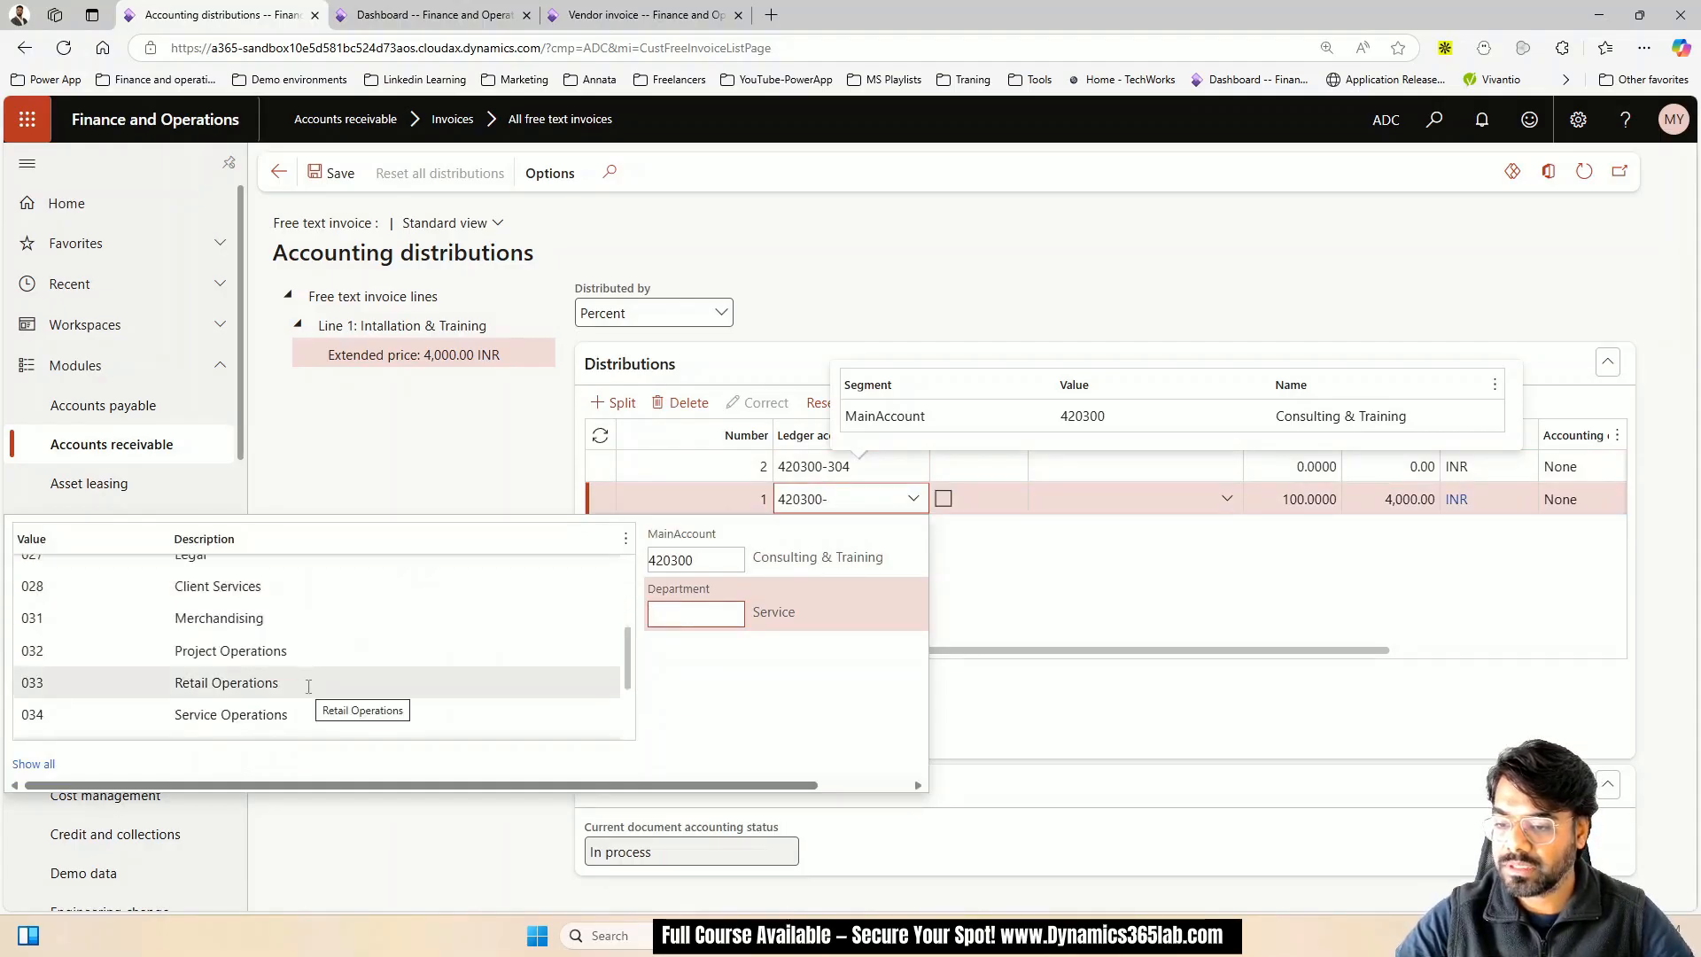
{"action": "scroll", "coordinate": [305, 685], "scroll_direction": "down", "scroll_amount": 2}
{"action": "left_click", "coordinate": [303, 718]}
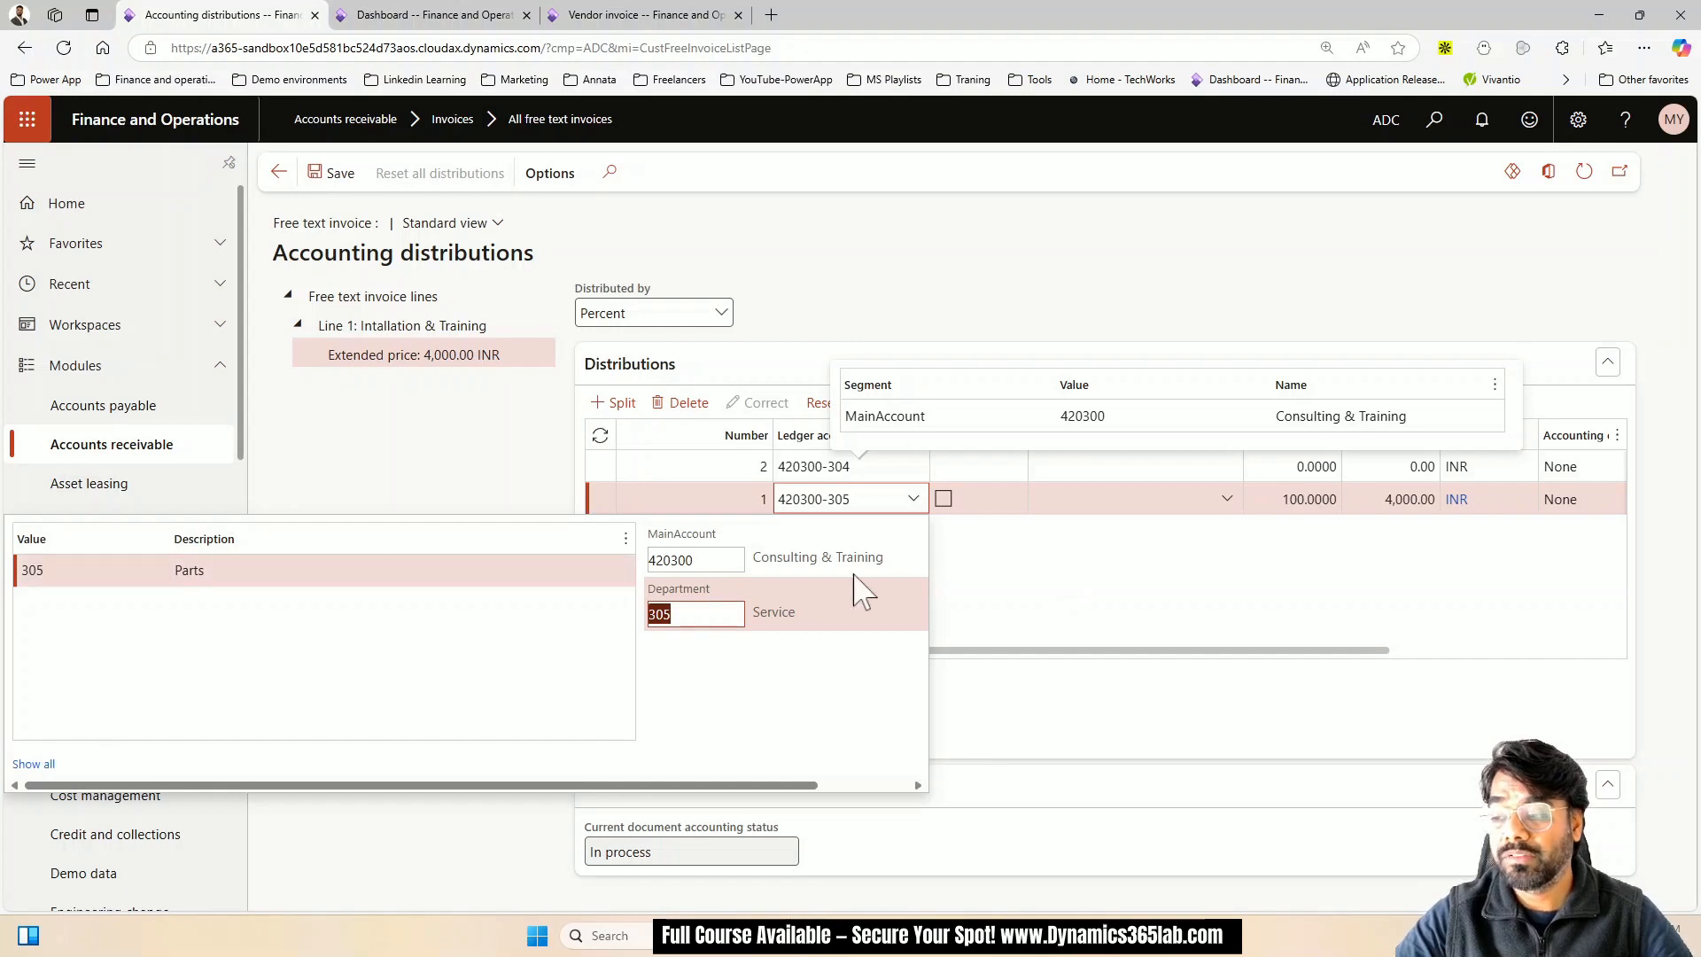
{"action": "left_click", "coordinate": [1056, 583]}
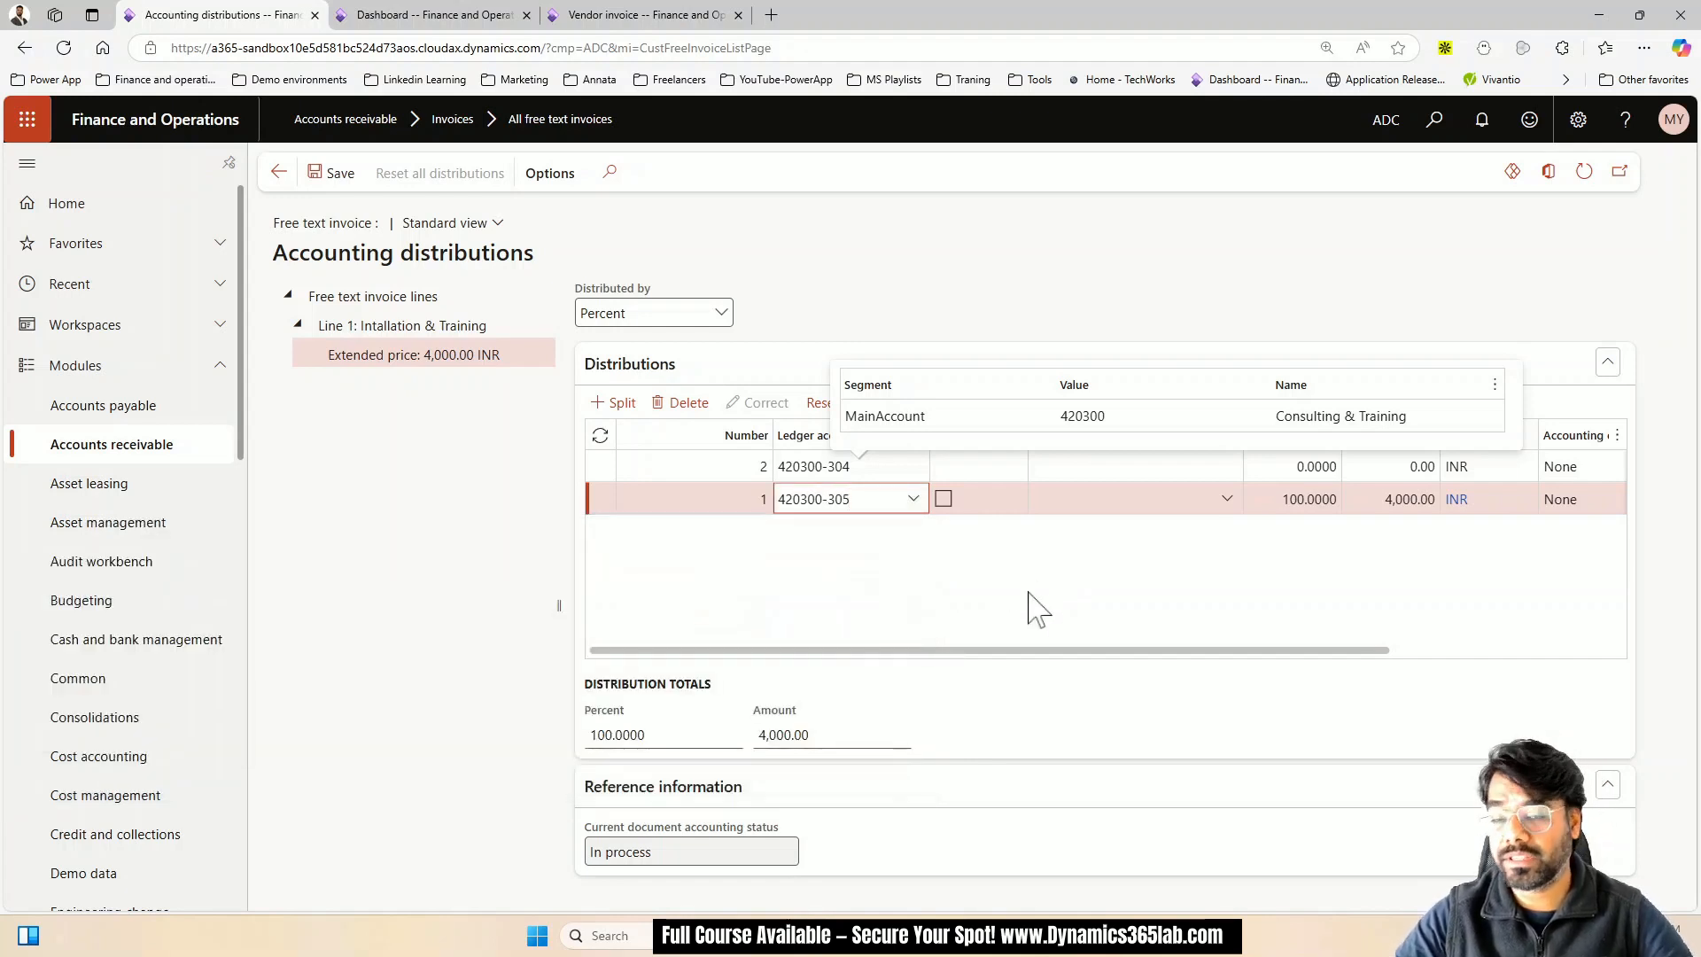
Distribute the invoice line's amount equally between the distributions for departments 304 and 305
{"action": "left_click", "coordinate": [702, 472]}
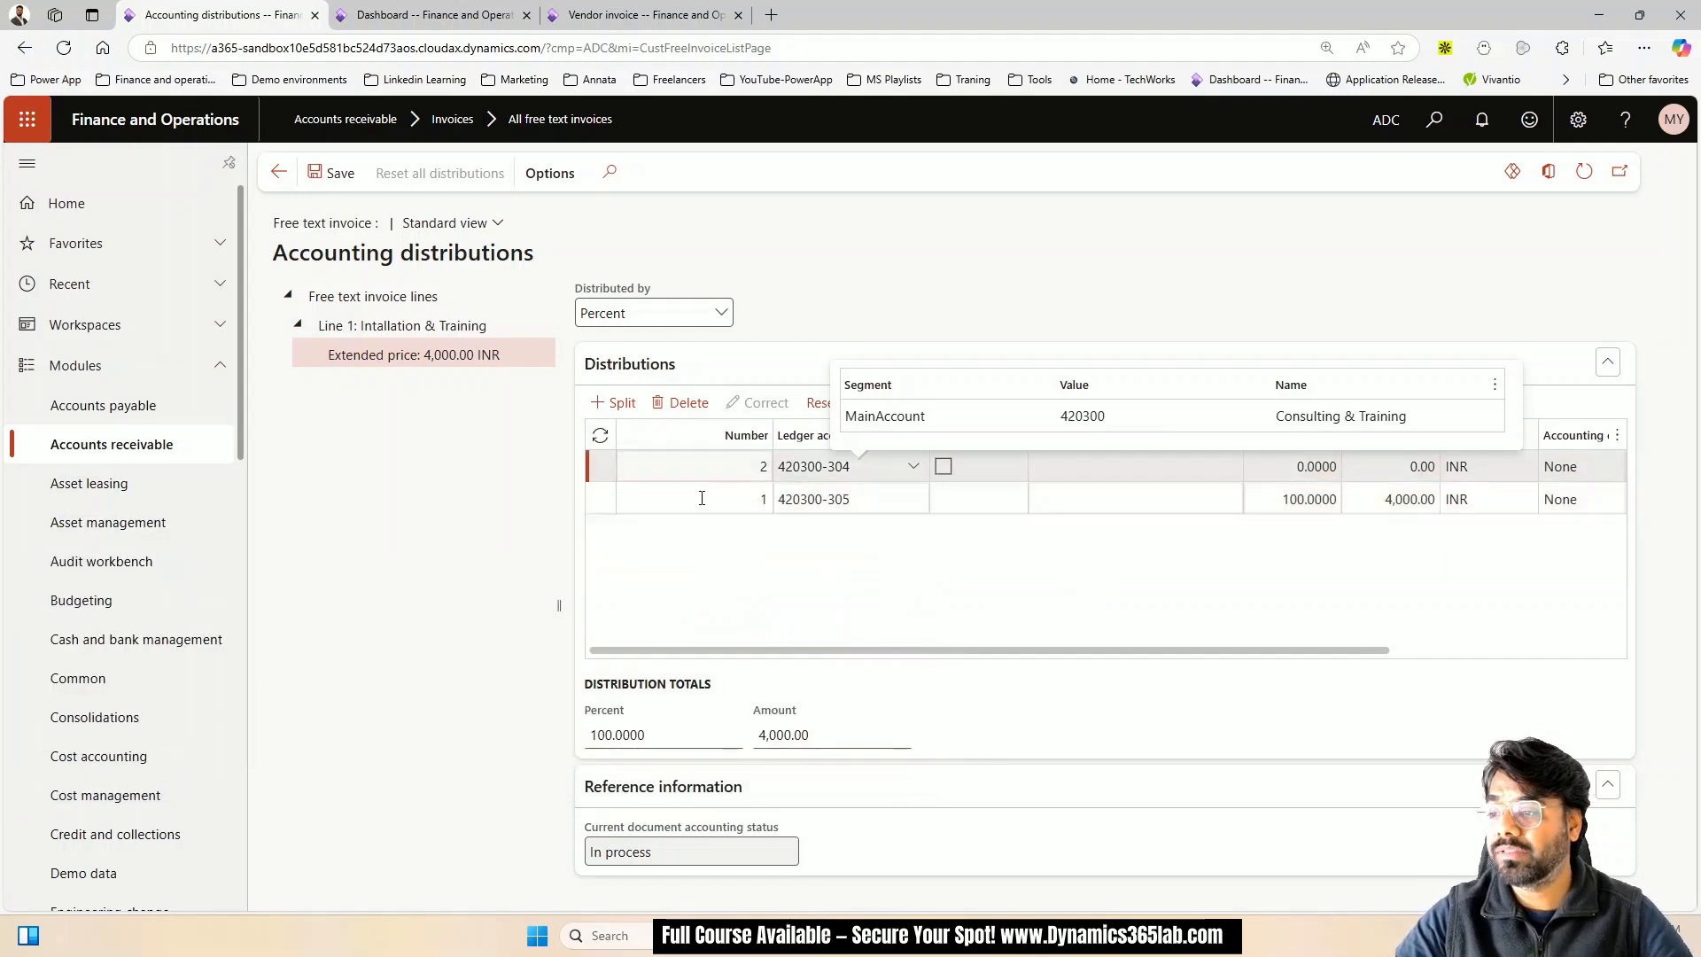
{"action": "left_click", "coordinate": [701, 498]}
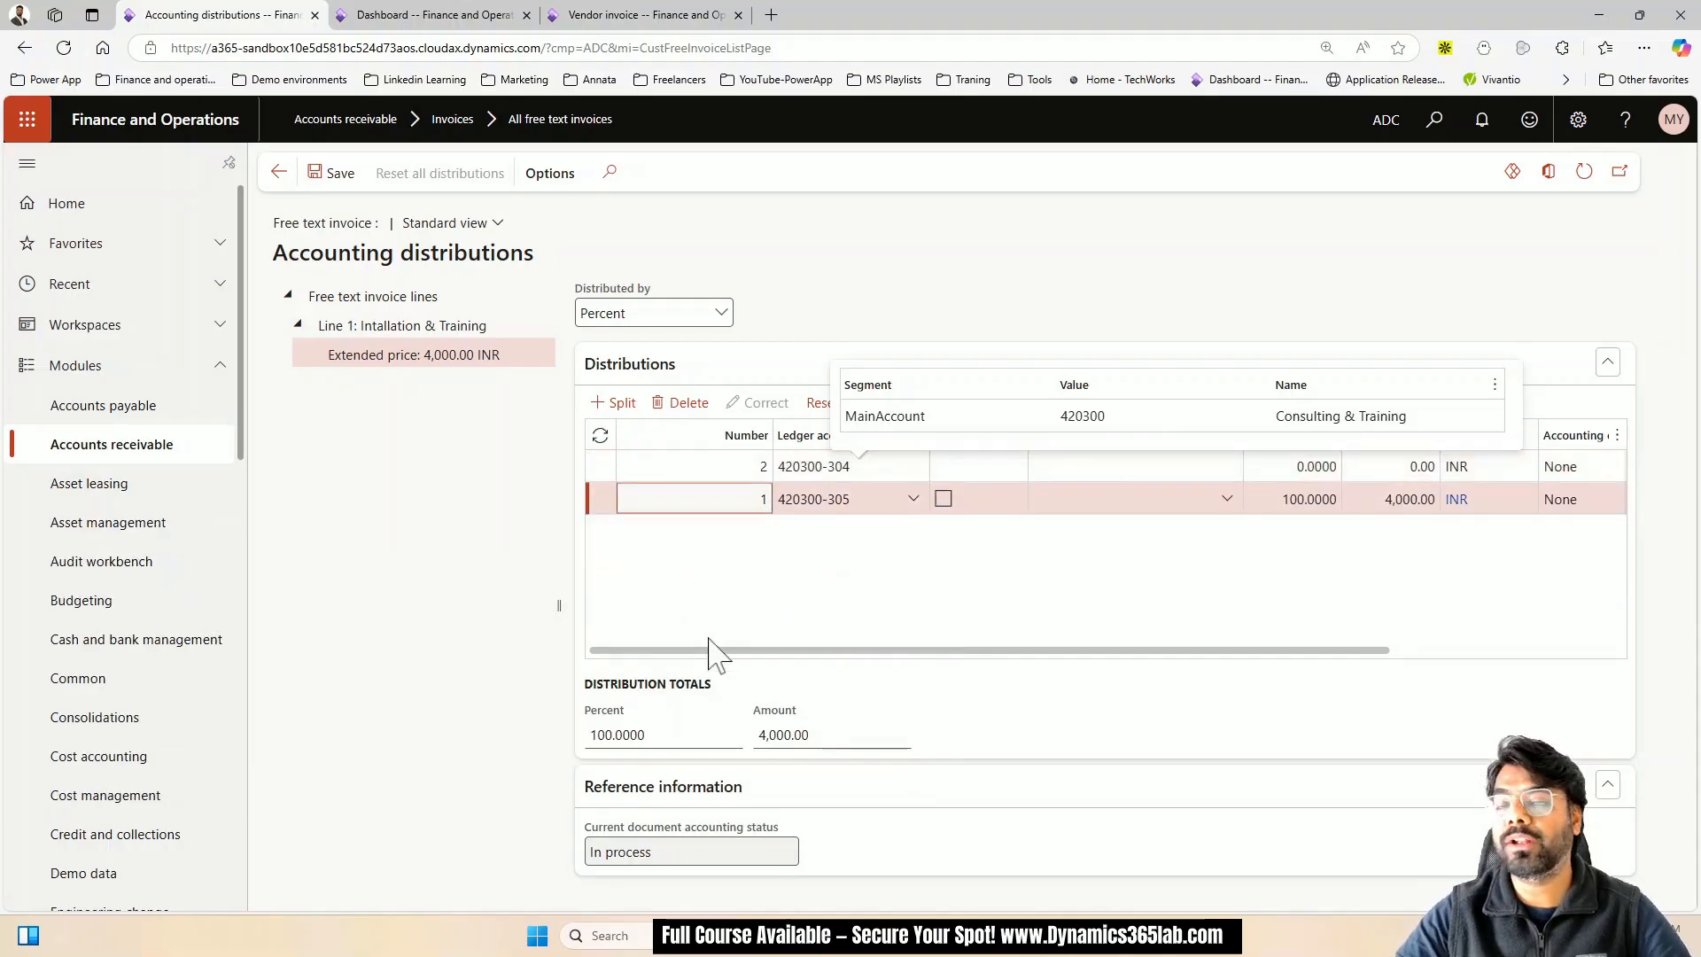
{"action": "left_click", "coordinate": [871, 466]}
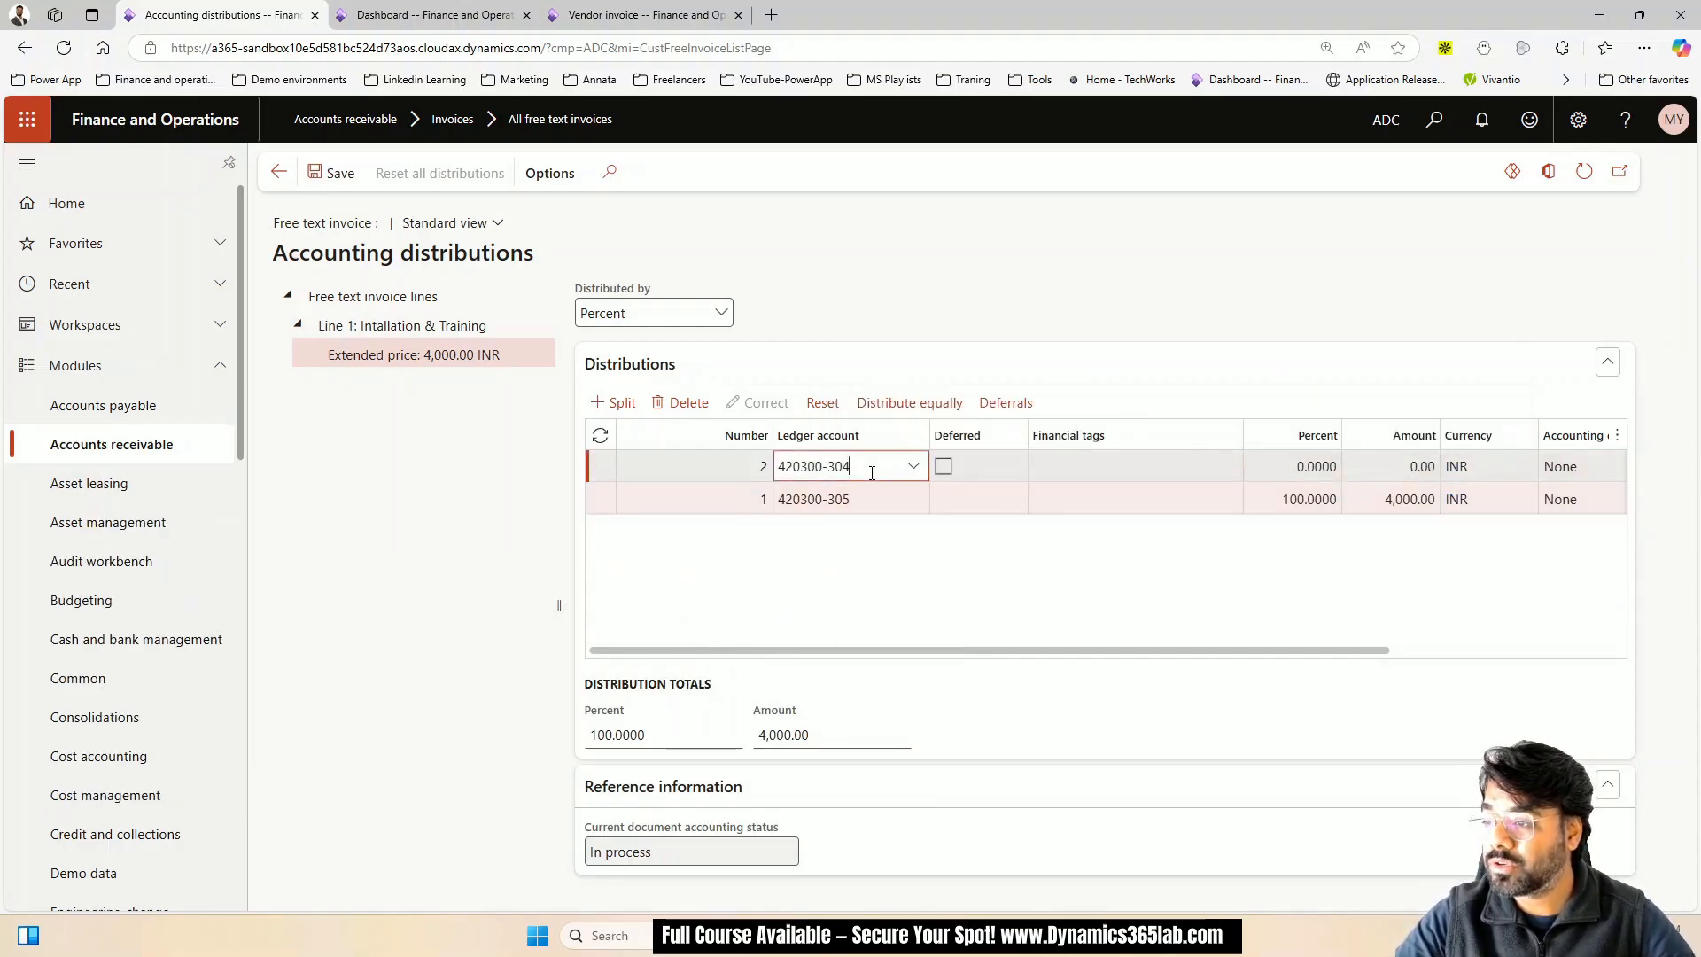
{"action": "left_click", "coordinate": [914, 405]}
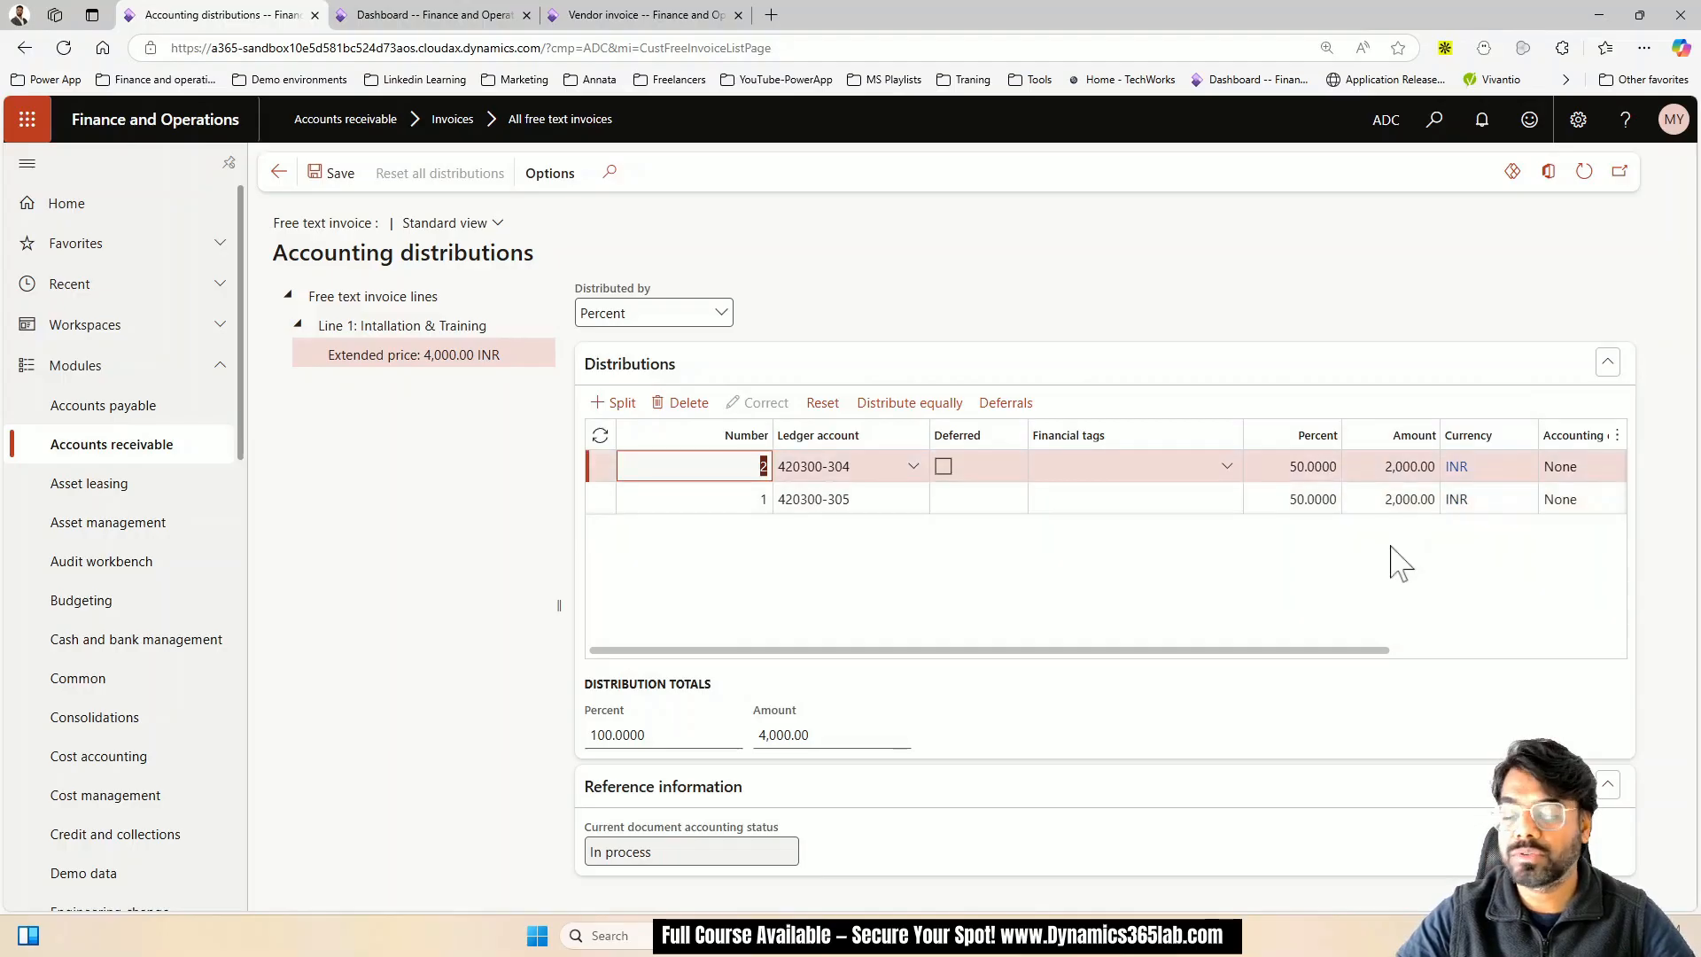
{"action": "left_click", "coordinate": [1355, 571]}
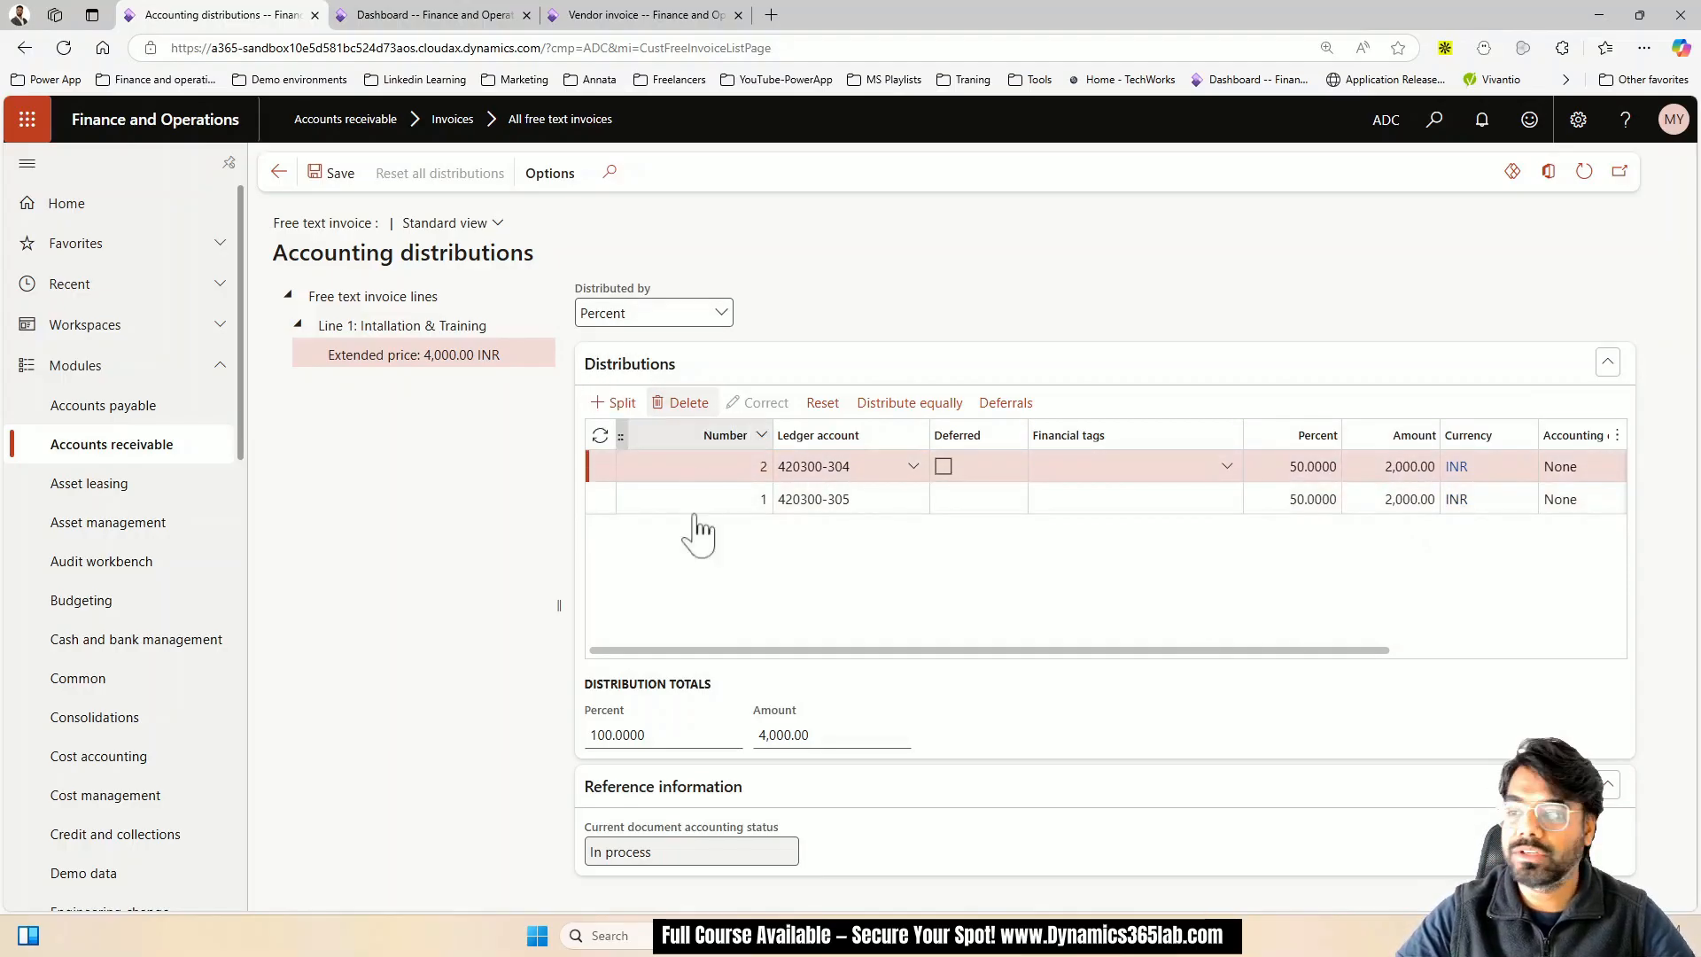
Review the invoice's accounting distributions and its subledger journal entries, and return to the invoice
{"action": "left_click", "coordinate": [278, 173]}
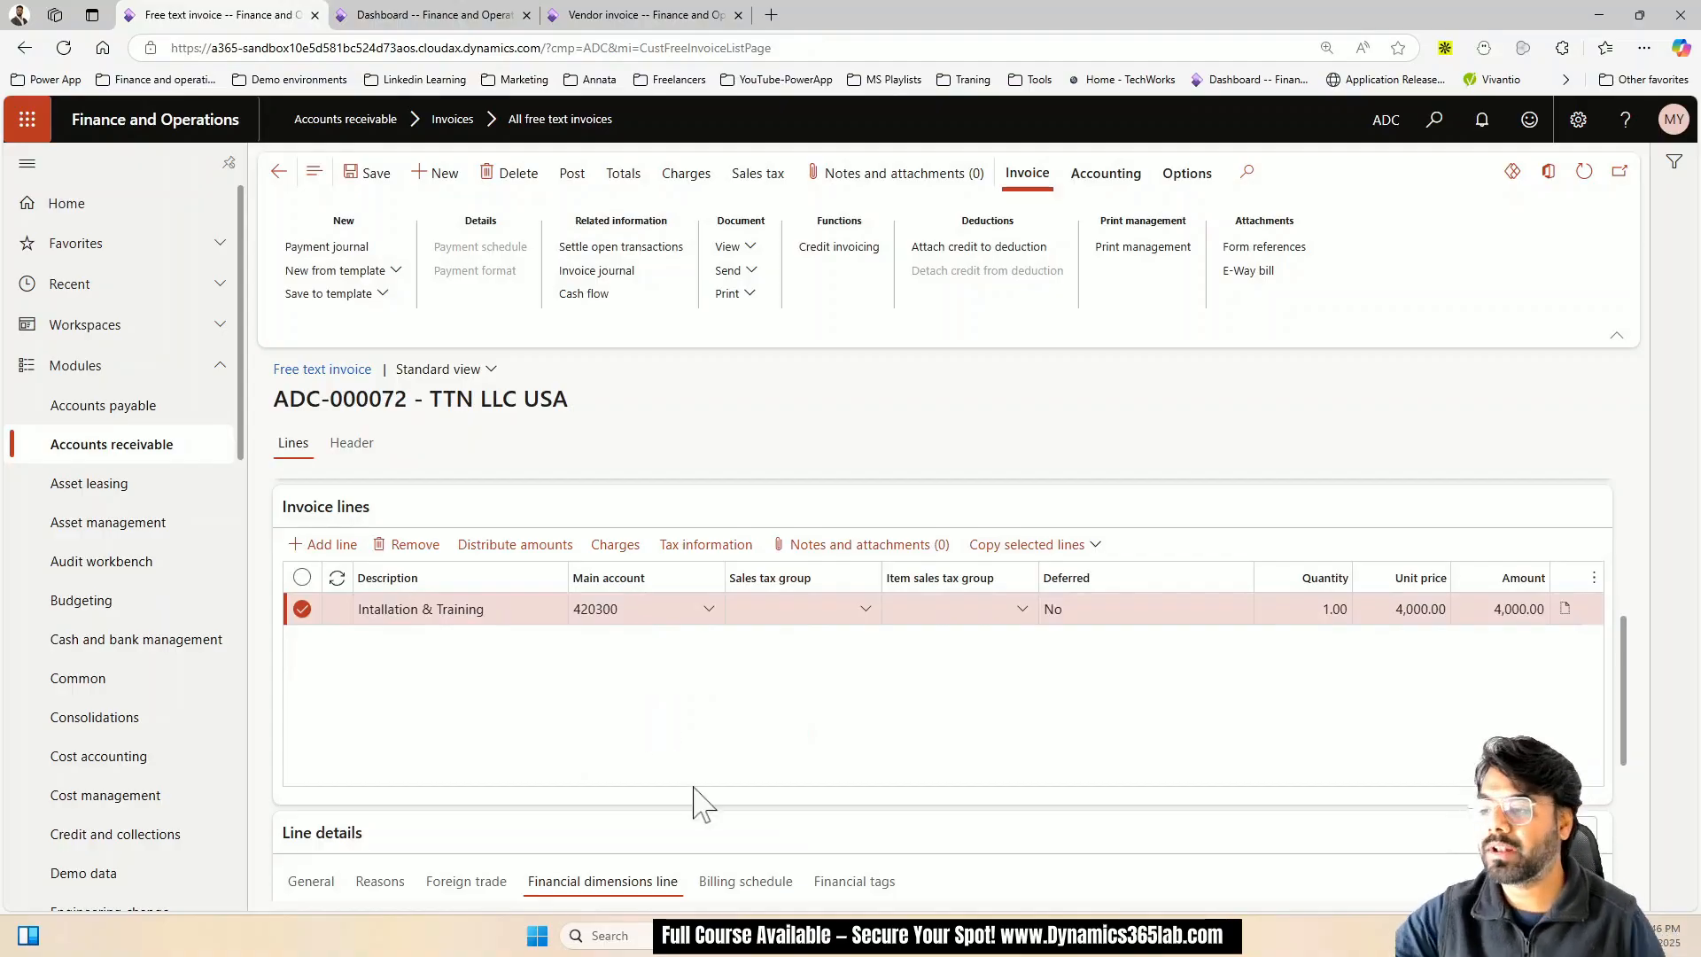
{"action": "left_click", "coordinate": [1106, 175]}
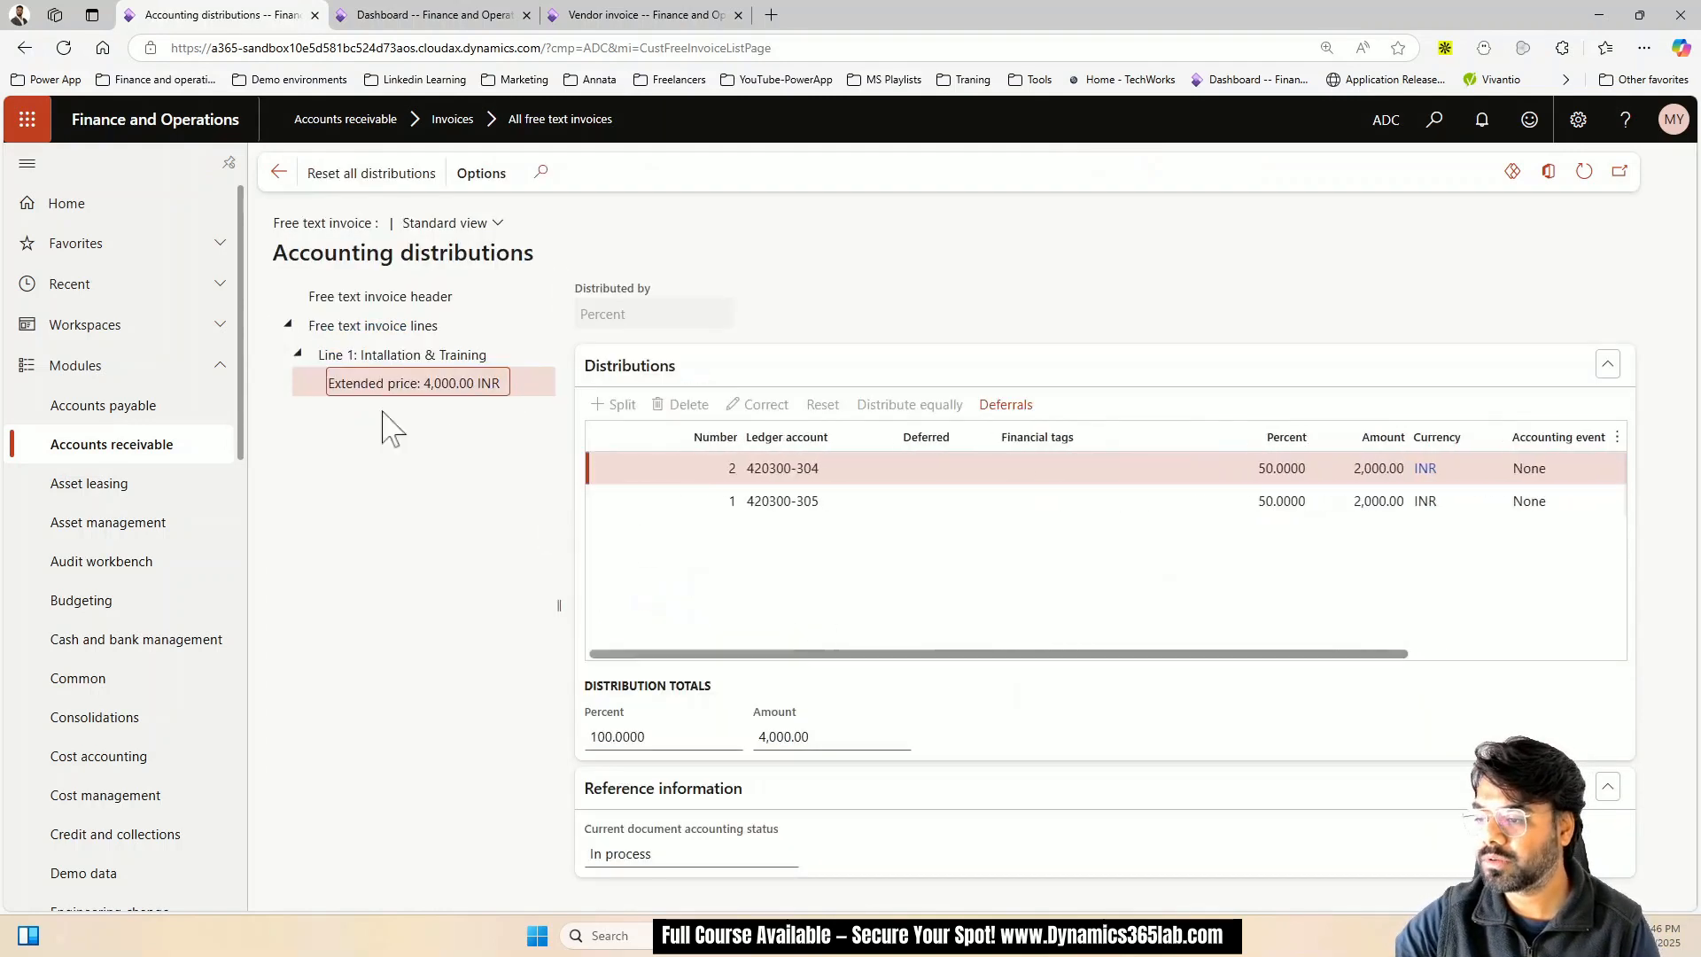
{"action": "left_click", "coordinate": [278, 172]}
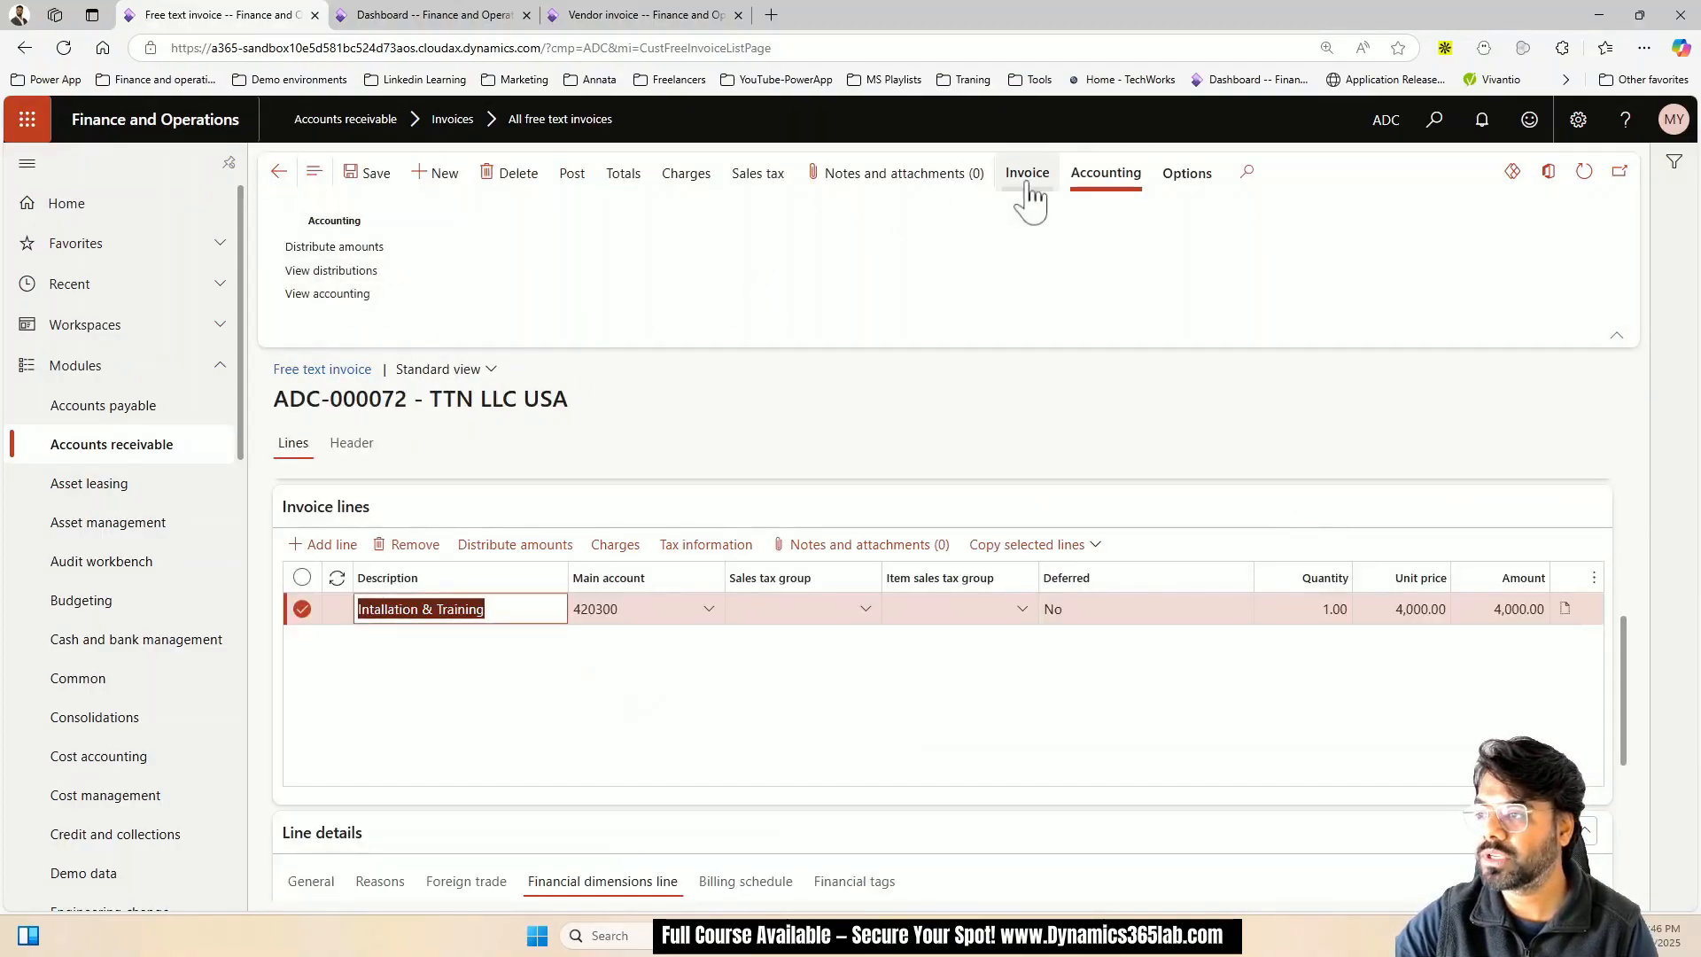
{"action": "left_click", "coordinate": [342, 297]}
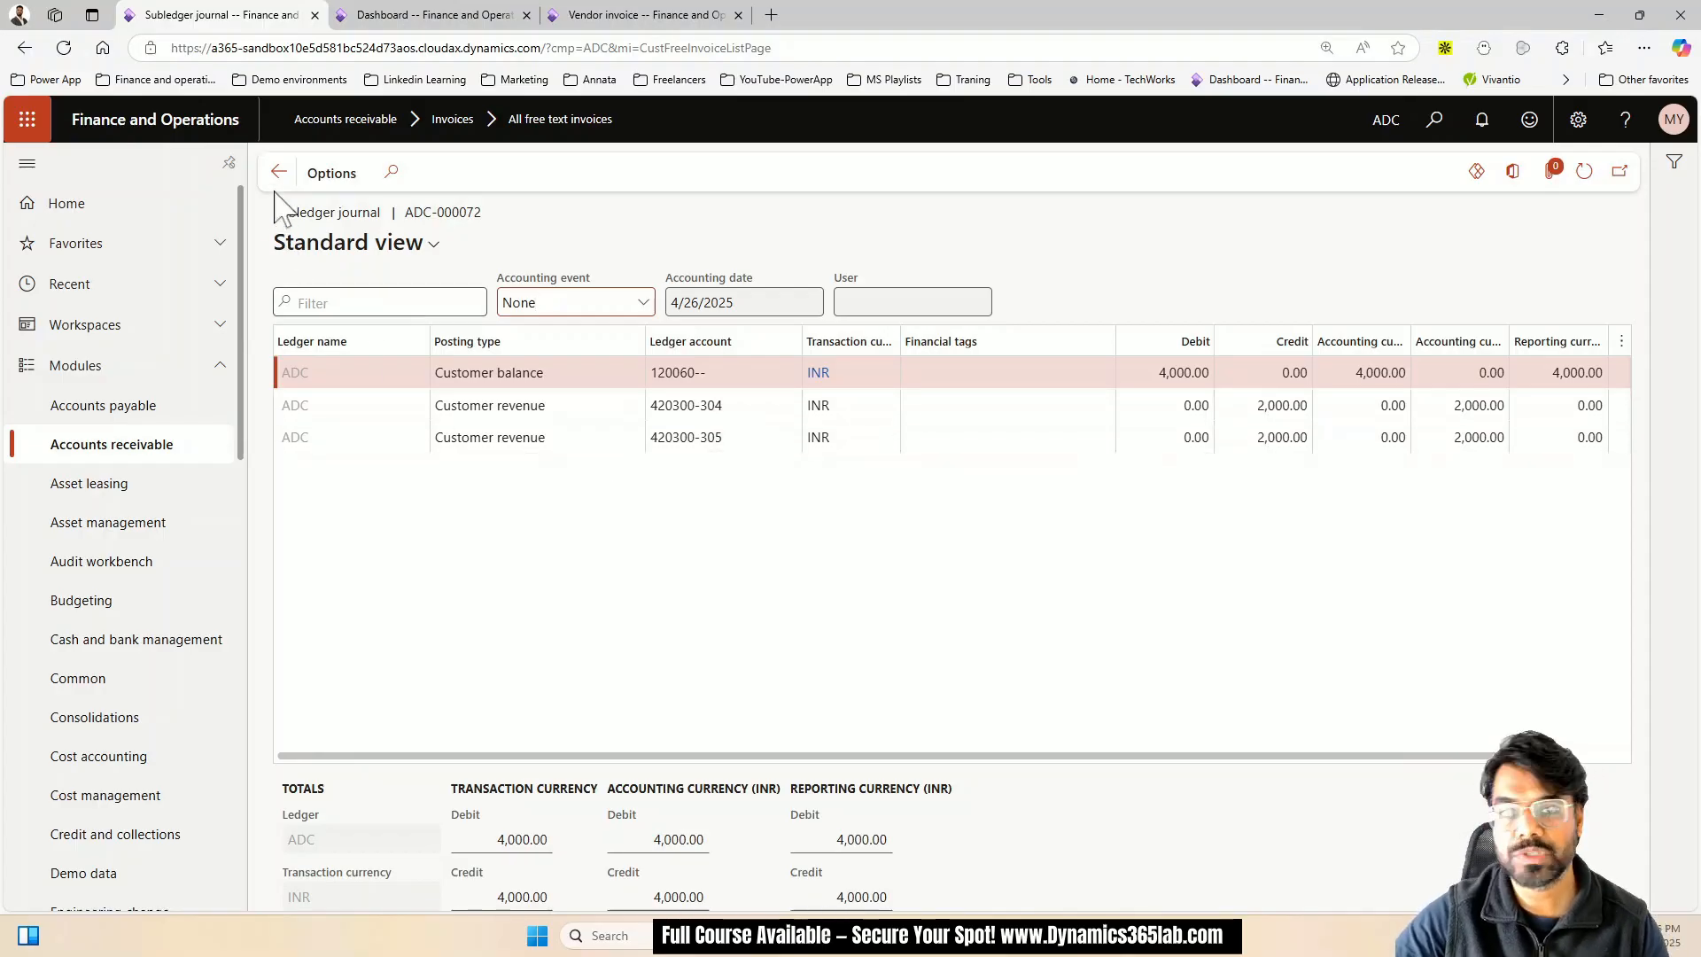
{"action": "key", "text": "alt+Left"}
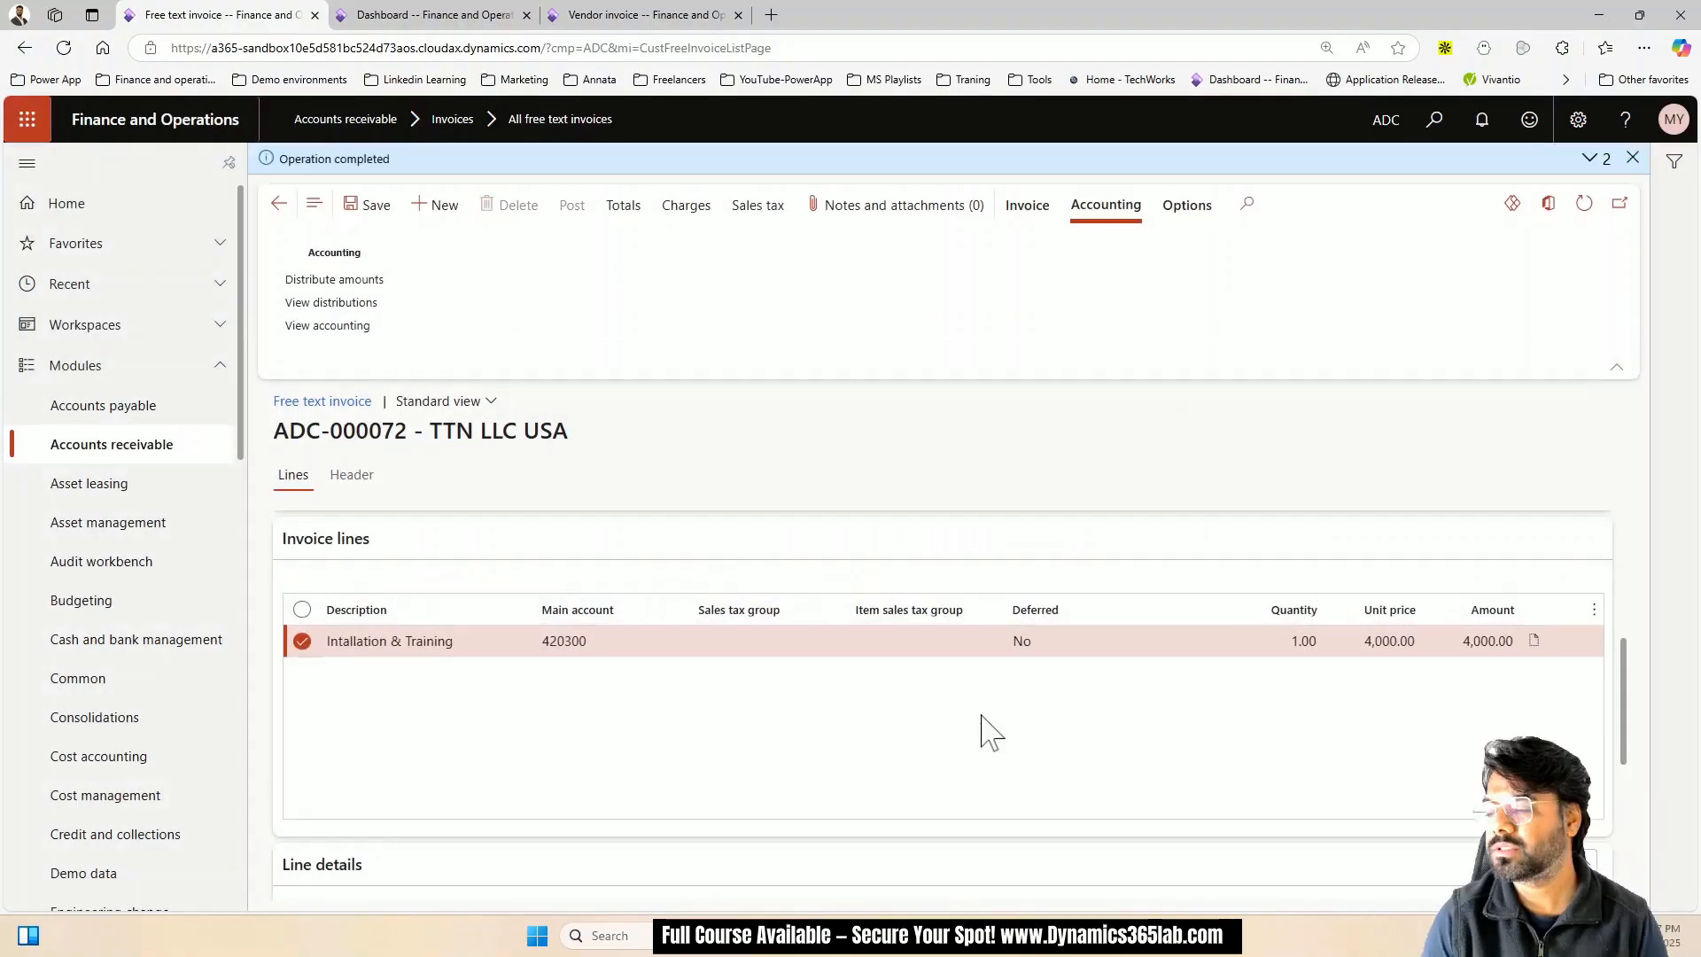
Open the posted invoice's journal and its voucher transactions
{"action": "left_click", "coordinate": [1028, 205]}
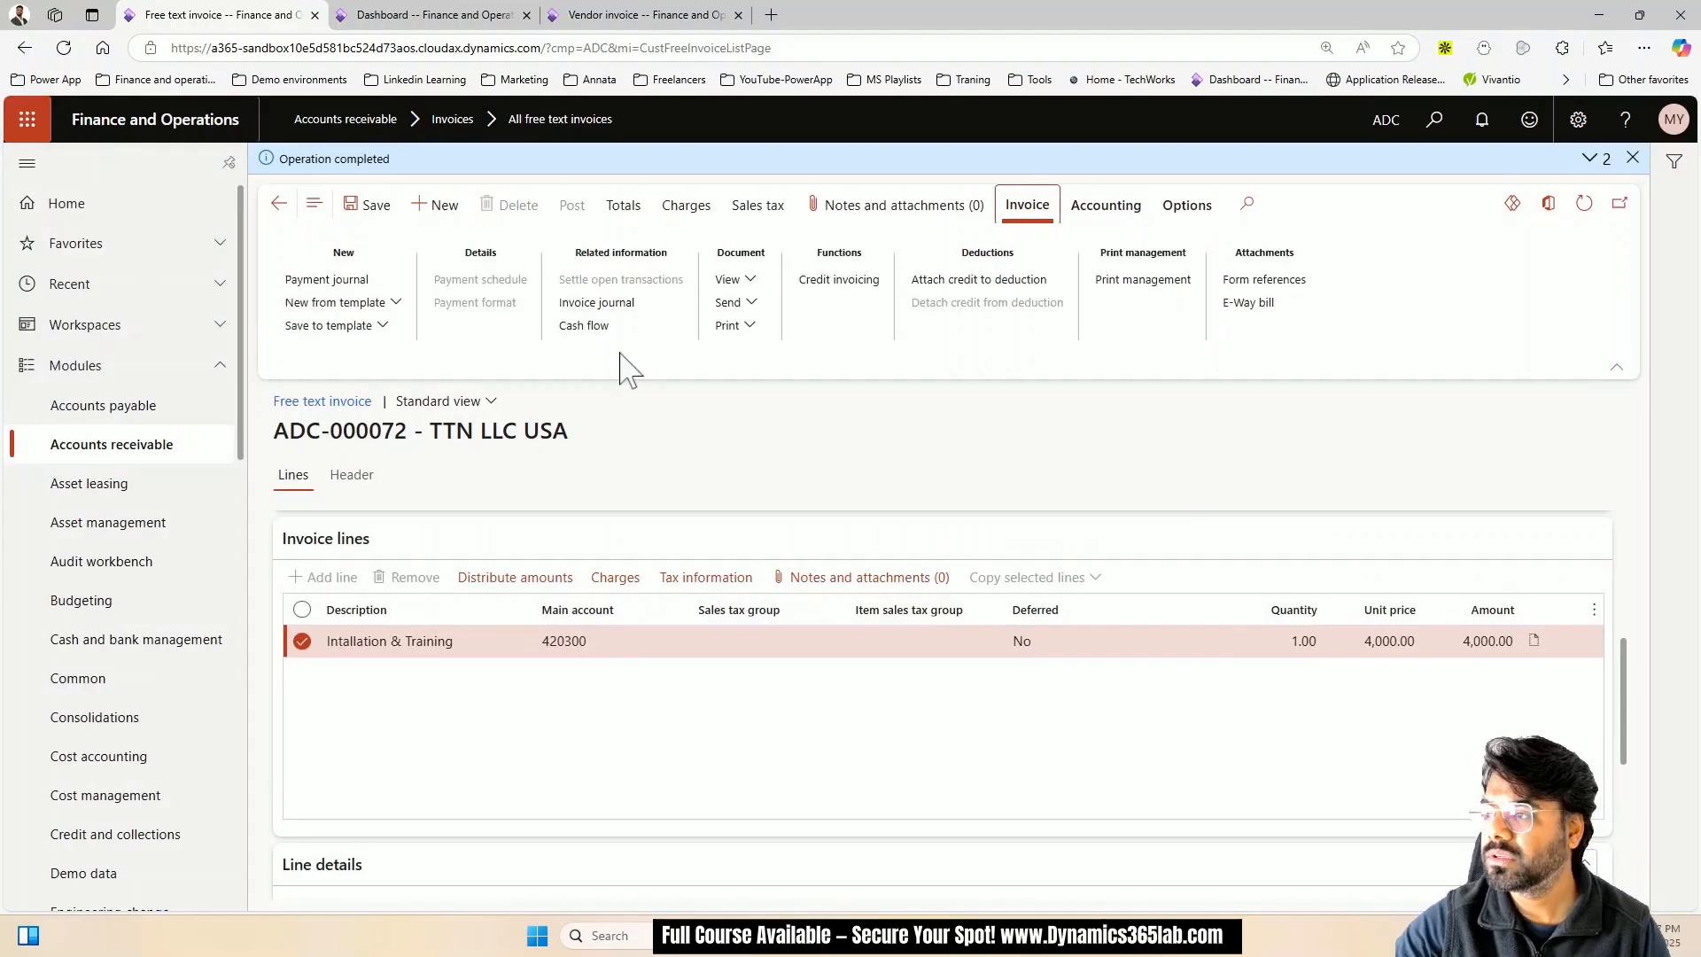
{"action": "left_click", "coordinate": [624, 306]}
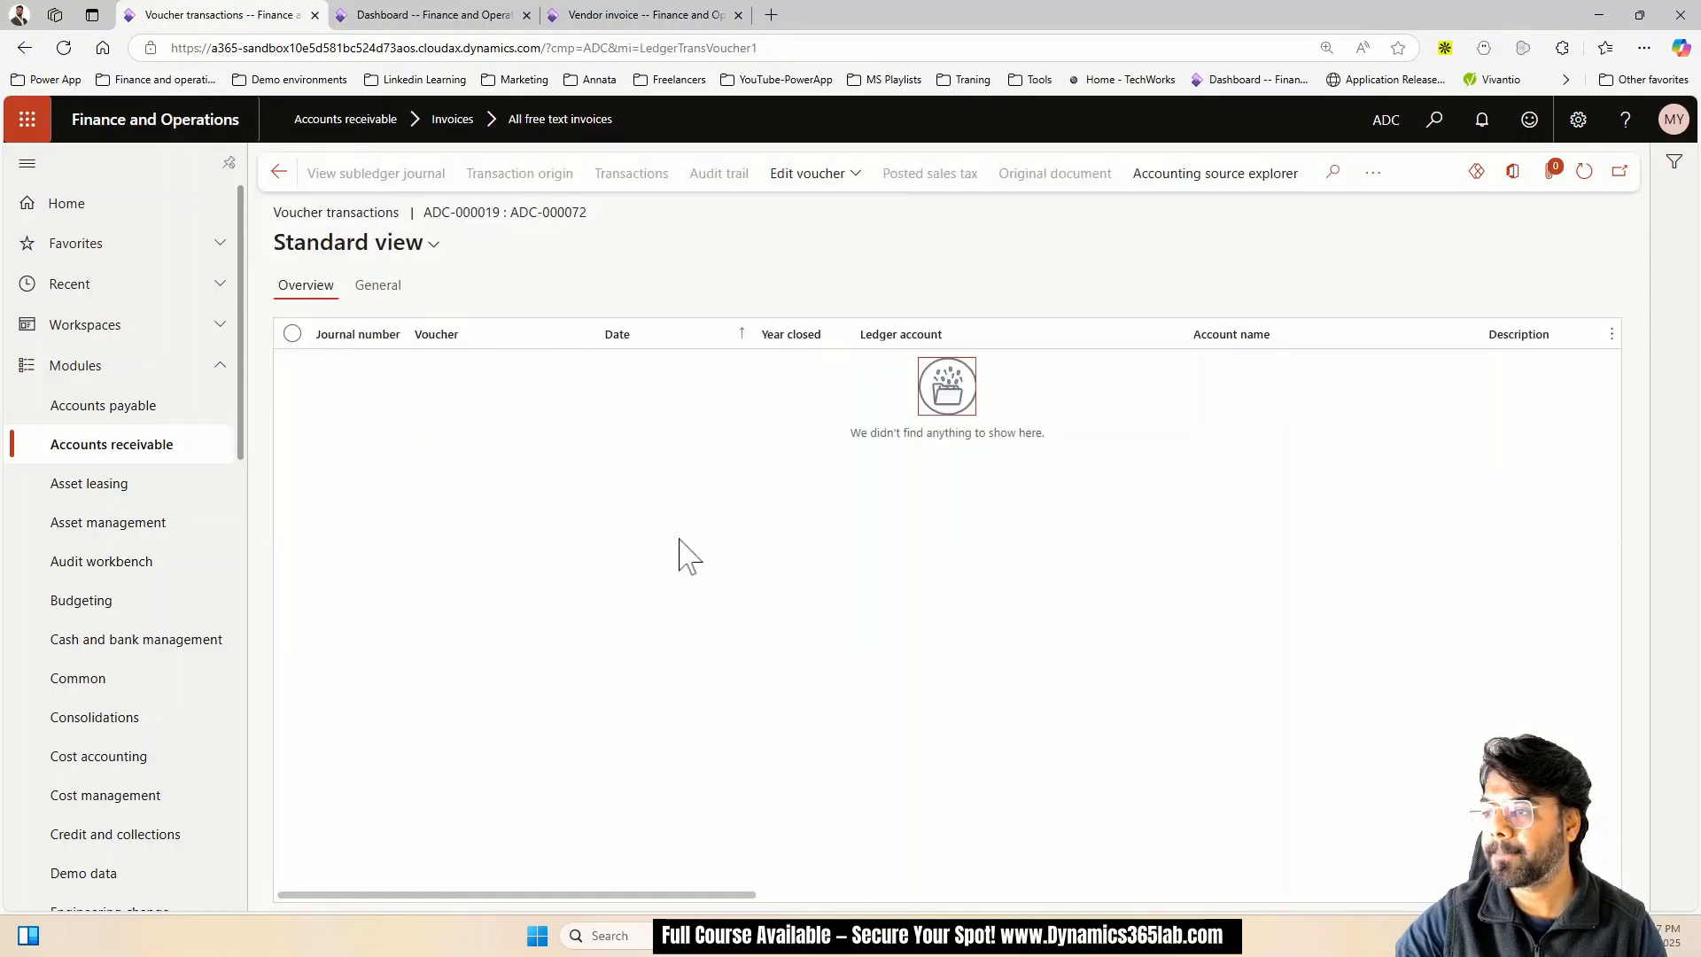
Search for "sje" in the dashboard browser tab, open the subledger journal entries not yet transferred, and transfer the pending entry immediately
{"action": "left_click", "coordinate": [433, 15]}
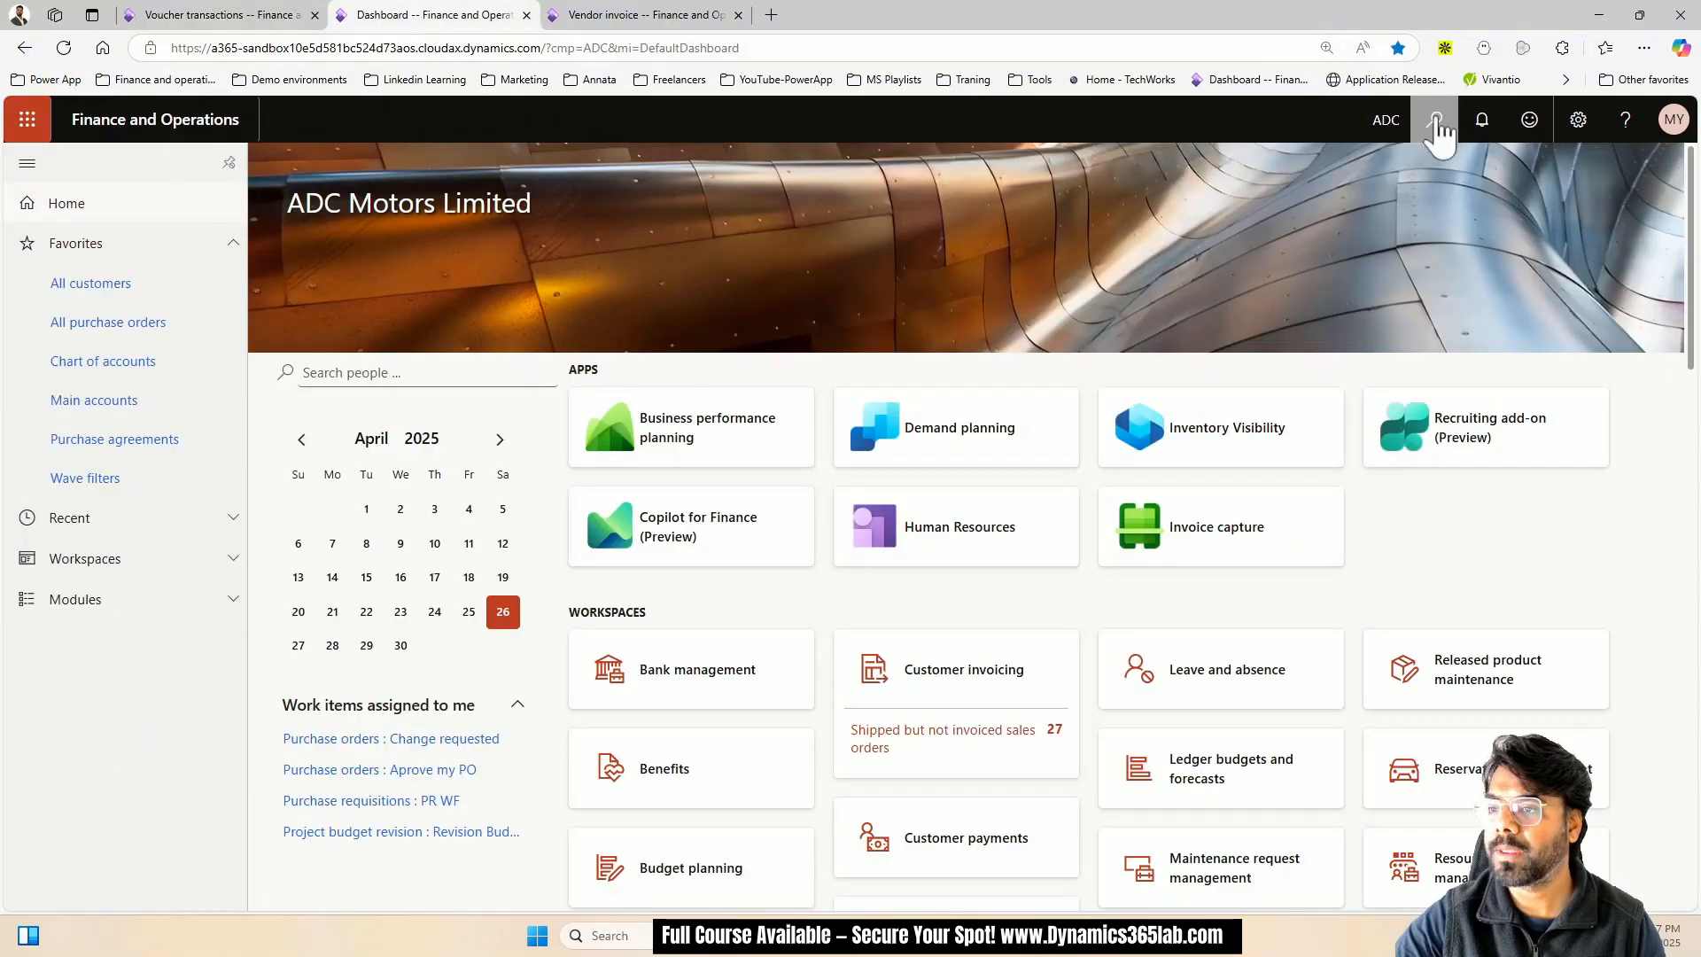
{"action": "left_click", "coordinate": [1434, 120]}
{"action": "type", "text": "s"}
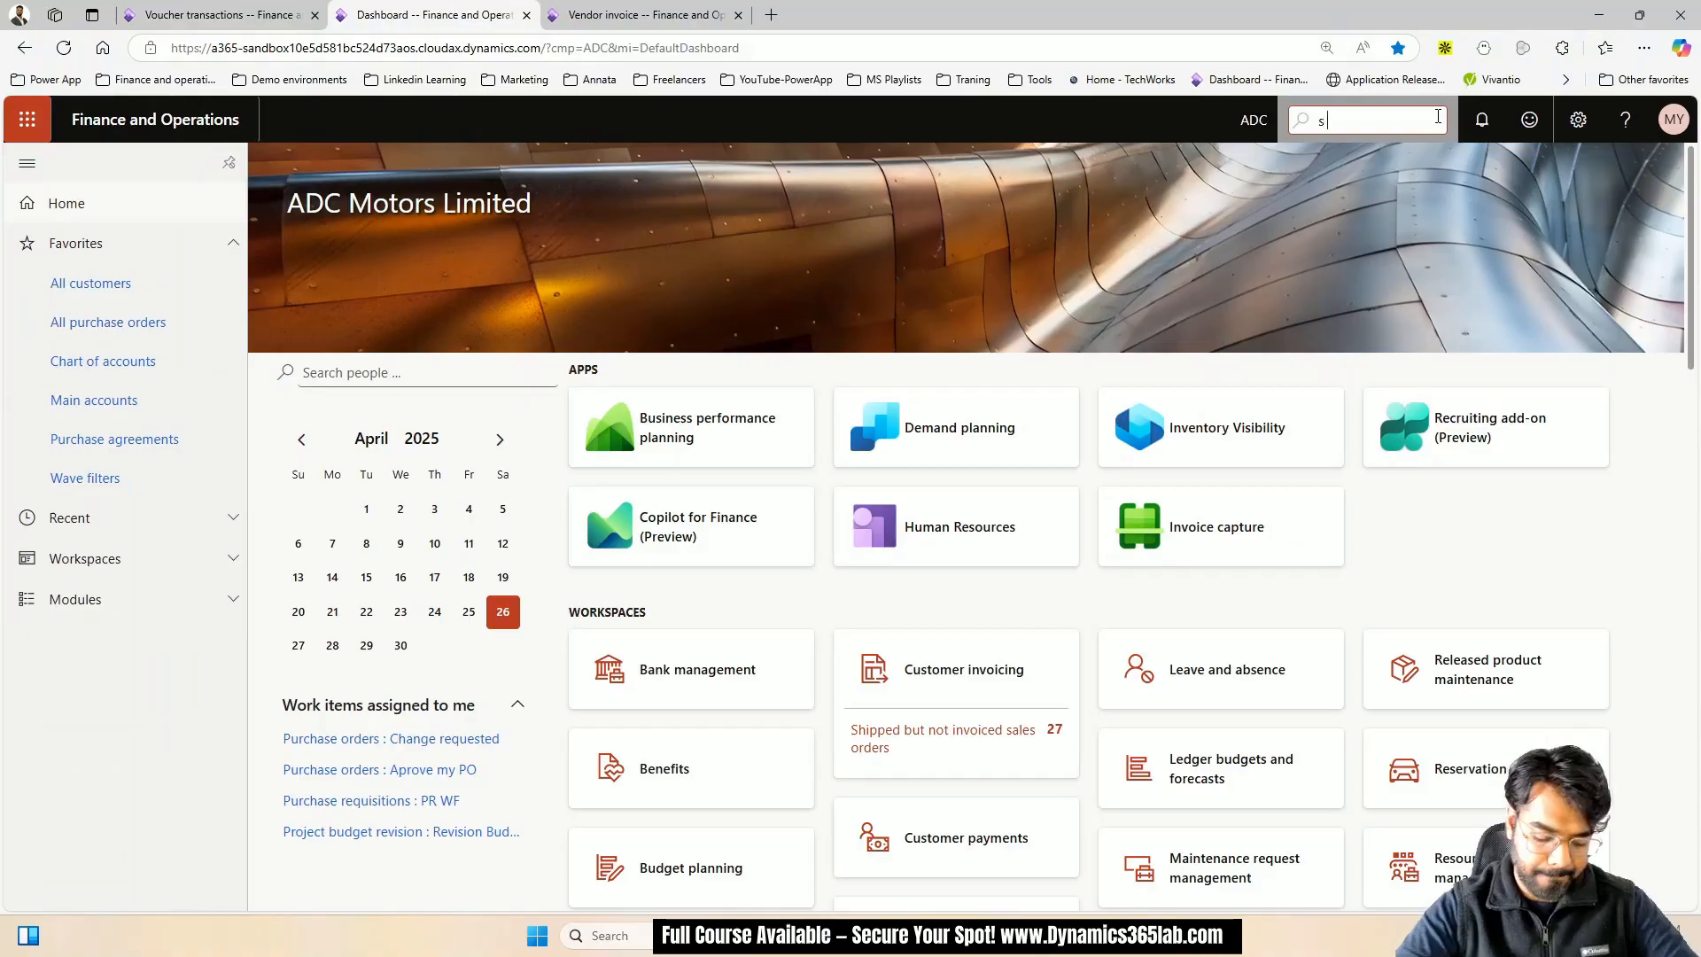
{"action": "type", "text": "je"}
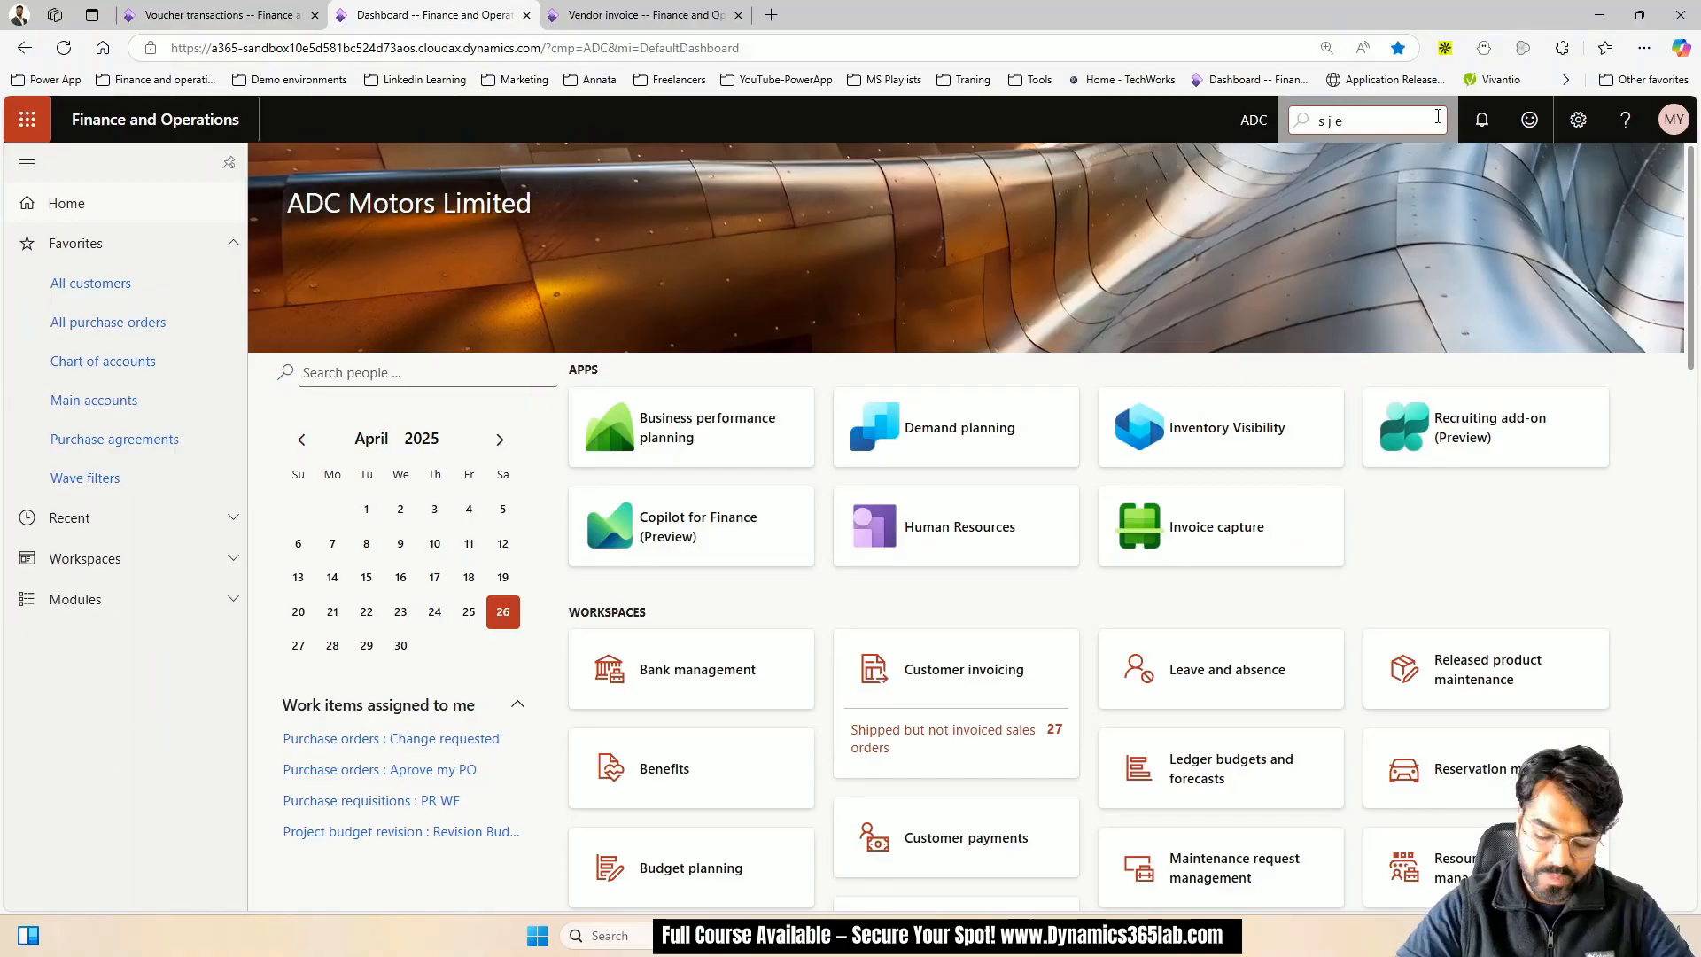
{"action": "key", "text": "Return"}
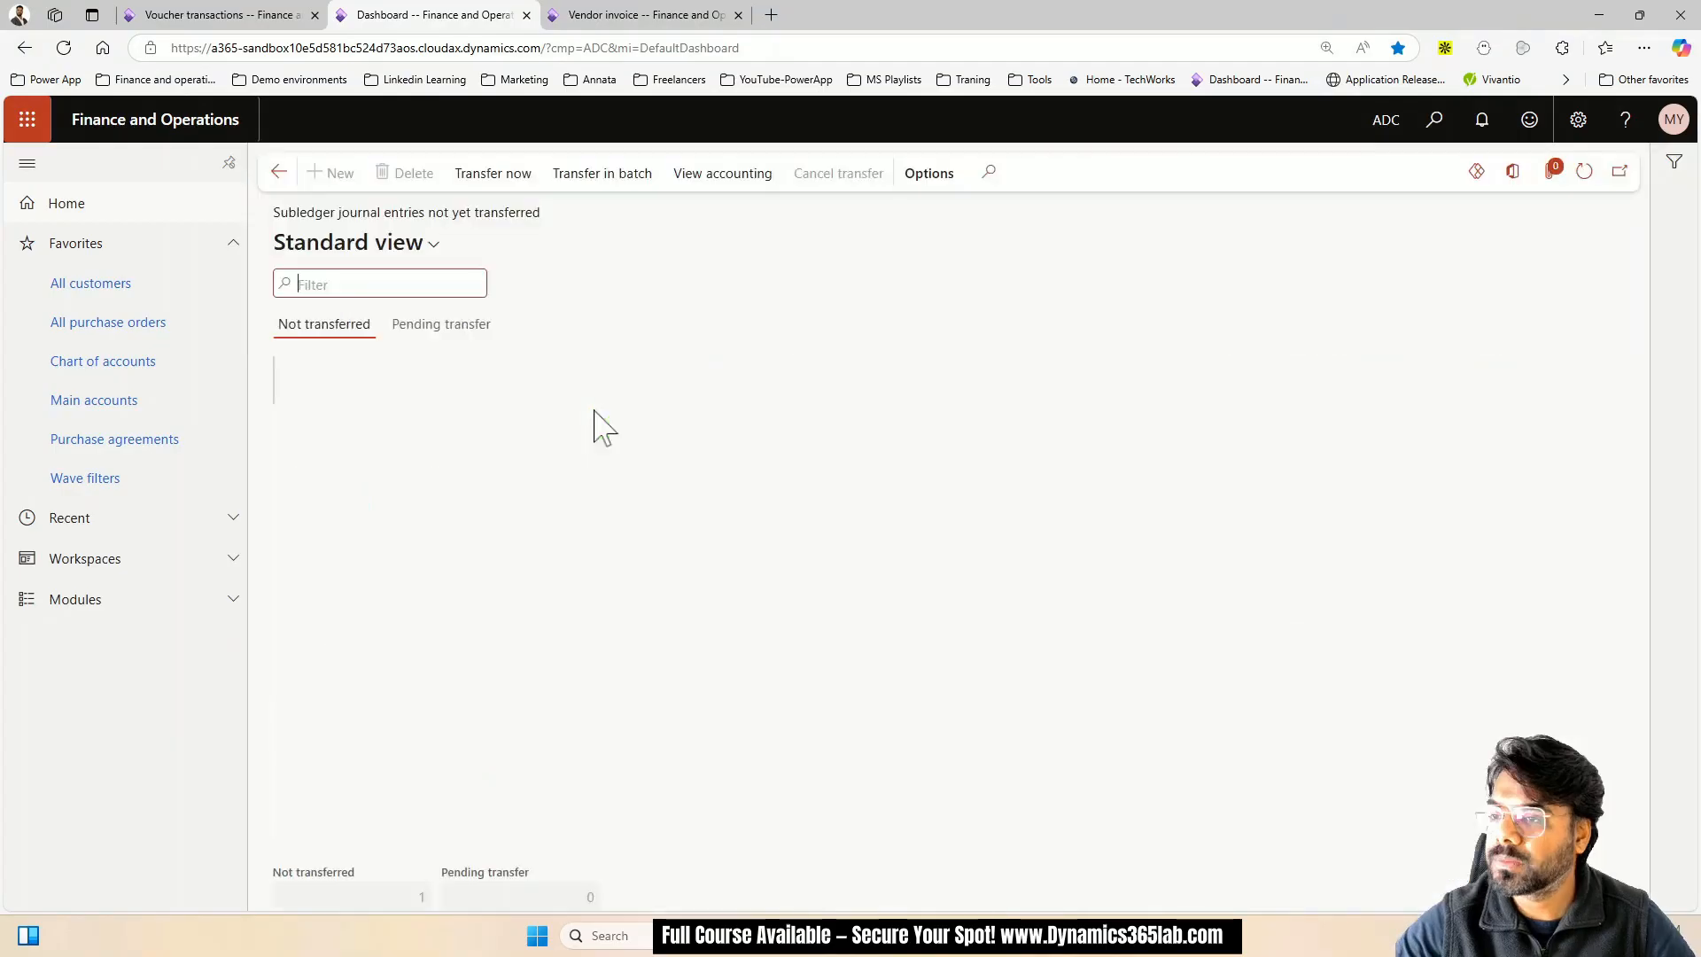
{"action": "left_click", "coordinate": [493, 175]}
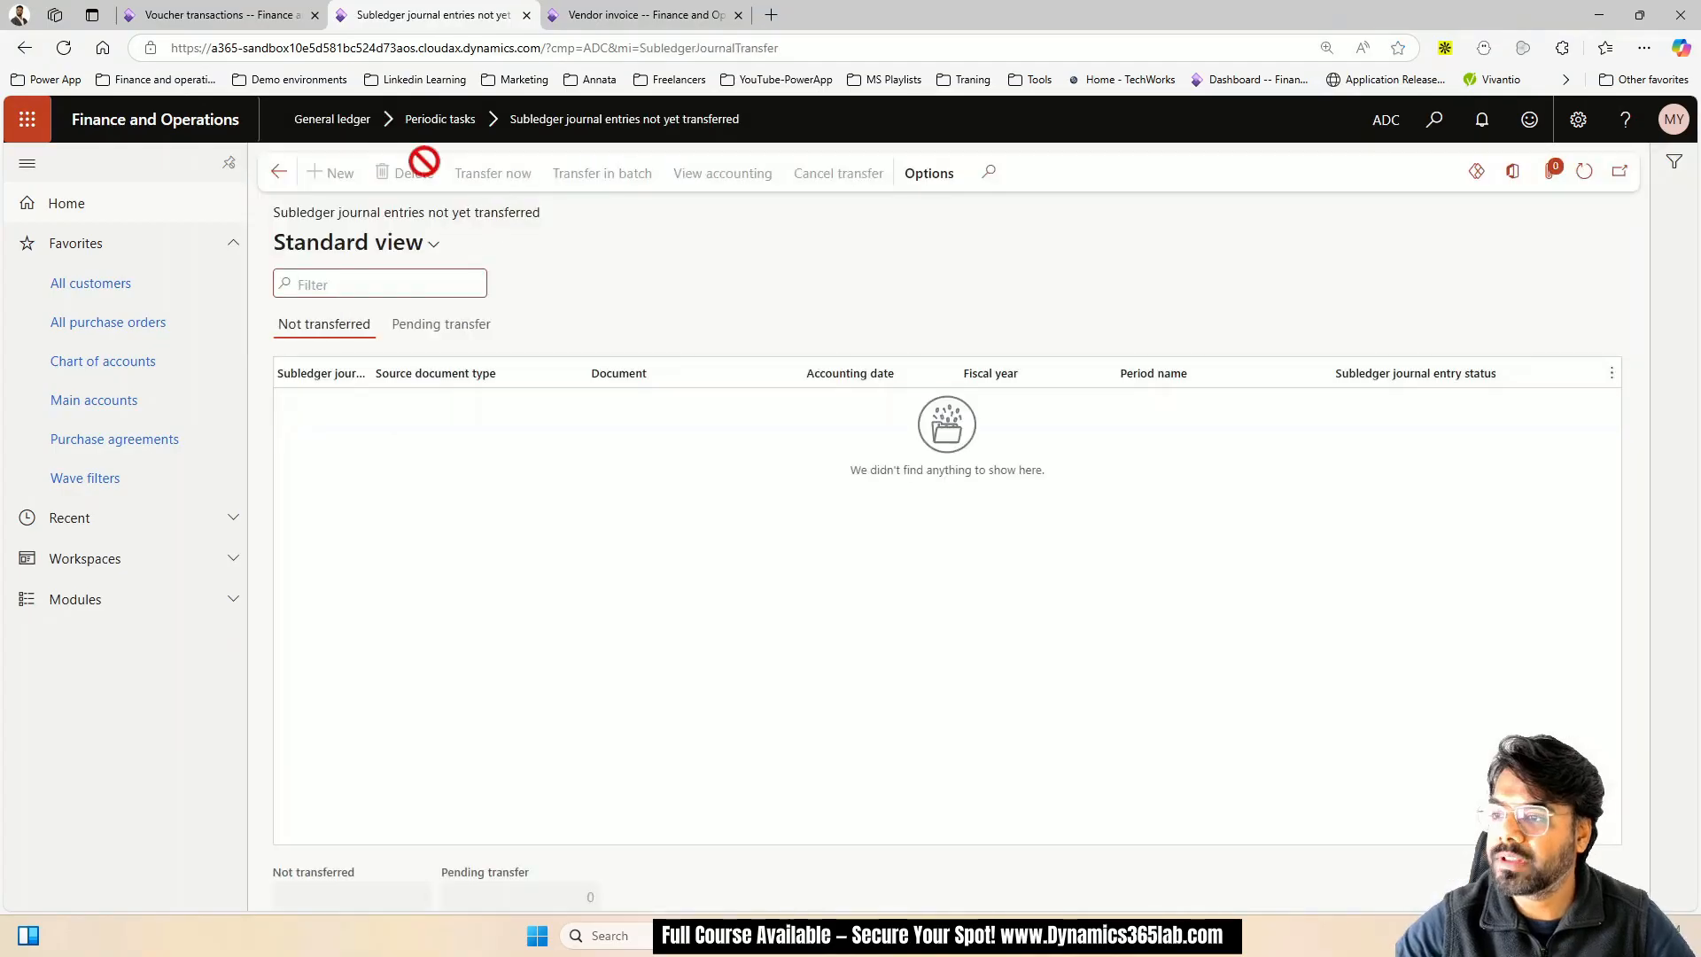
Refresh the invoice's voucher transactions, examine the ledger accounts and amounts, and return to the invoice journal
{"action": "key", "text": "ctrl+shift+Tab"}
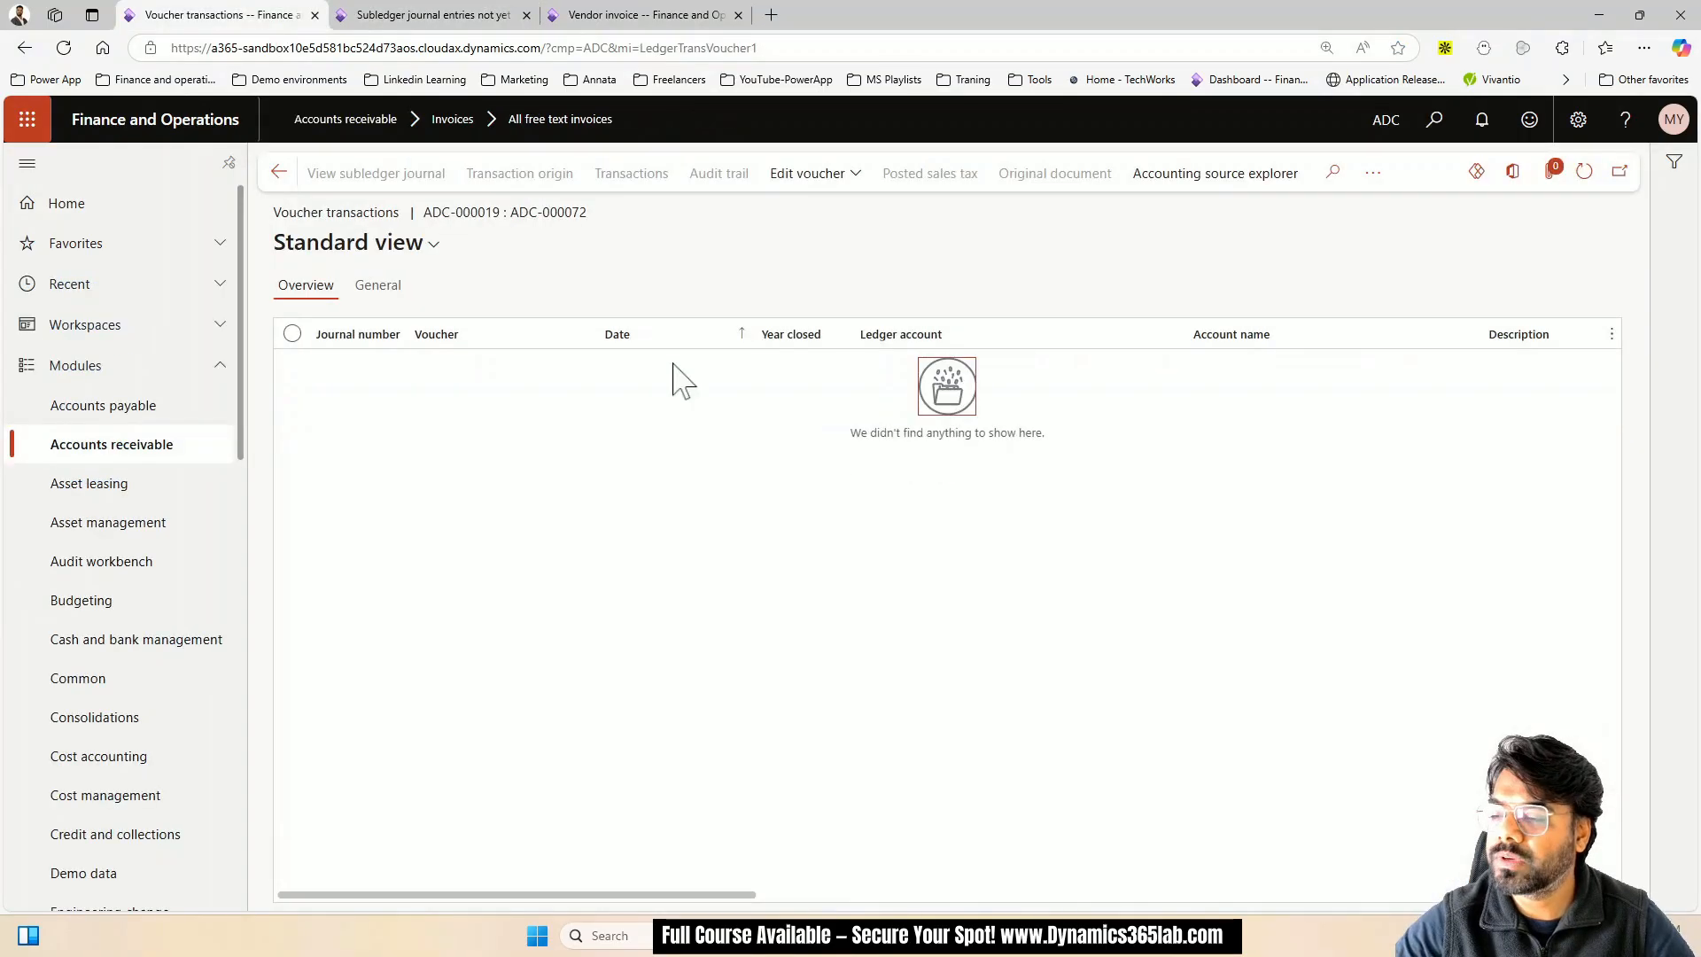
{"action": "left_click", "coordinate": [982, 627]}
{"action": "key", "text": "shift+F5"}
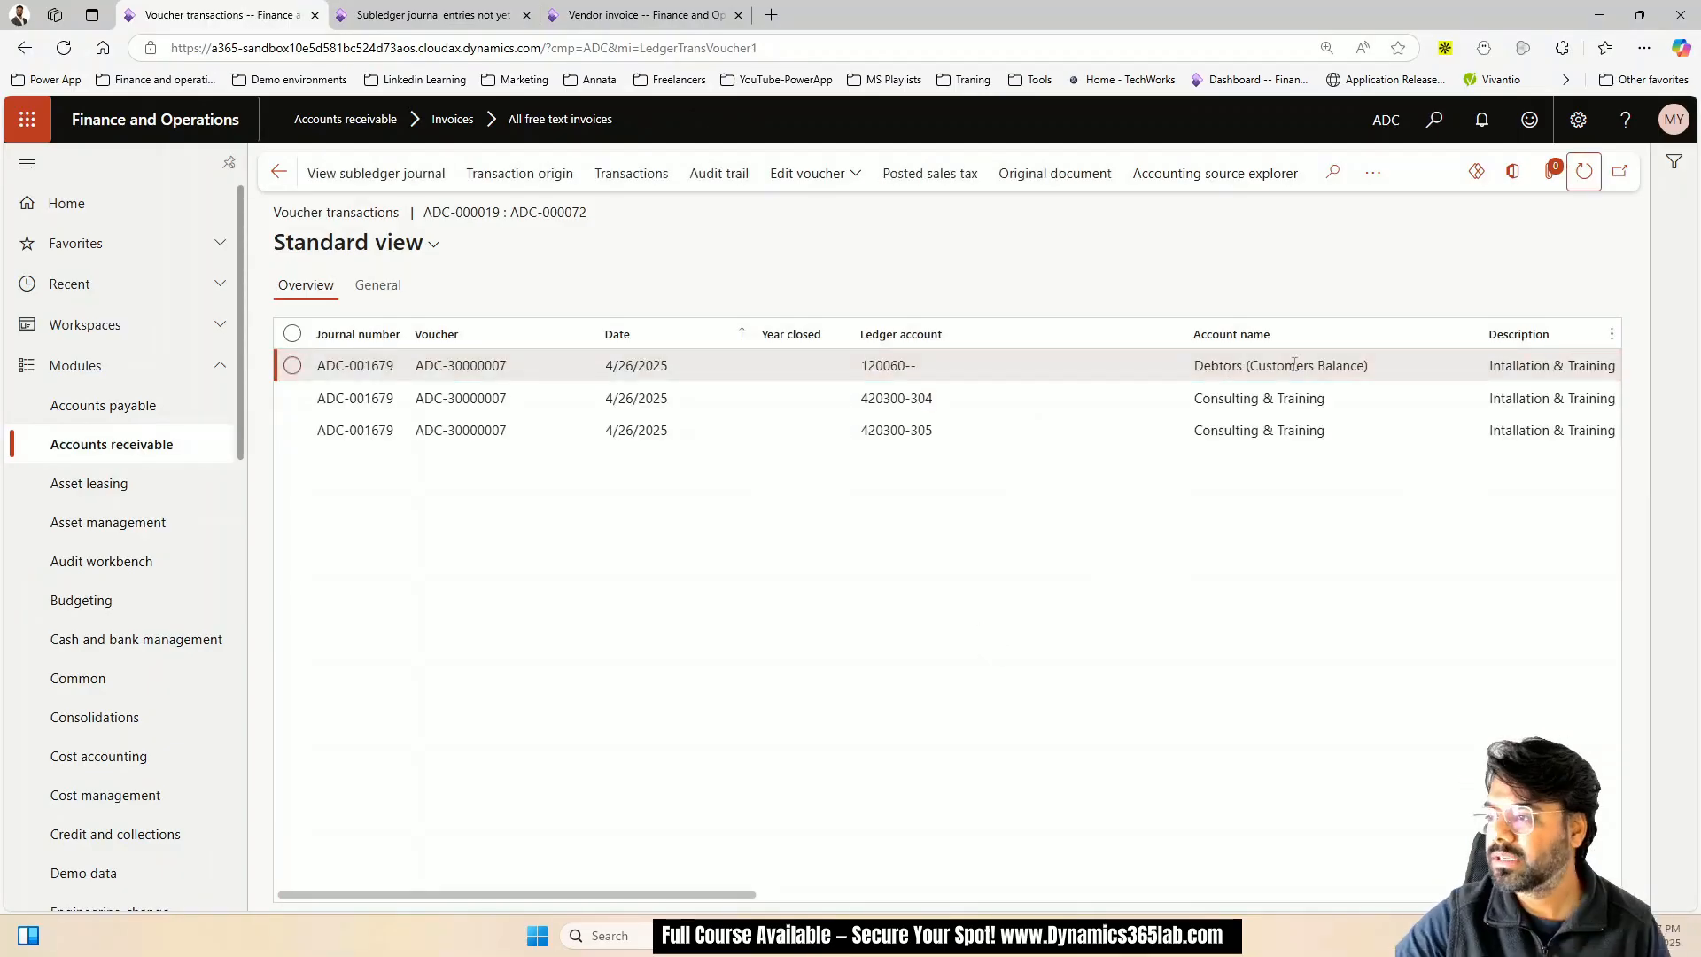
{"action": "left_click_drag", "start_coordinate": [716, 894], "coordinate": [916, 895]}
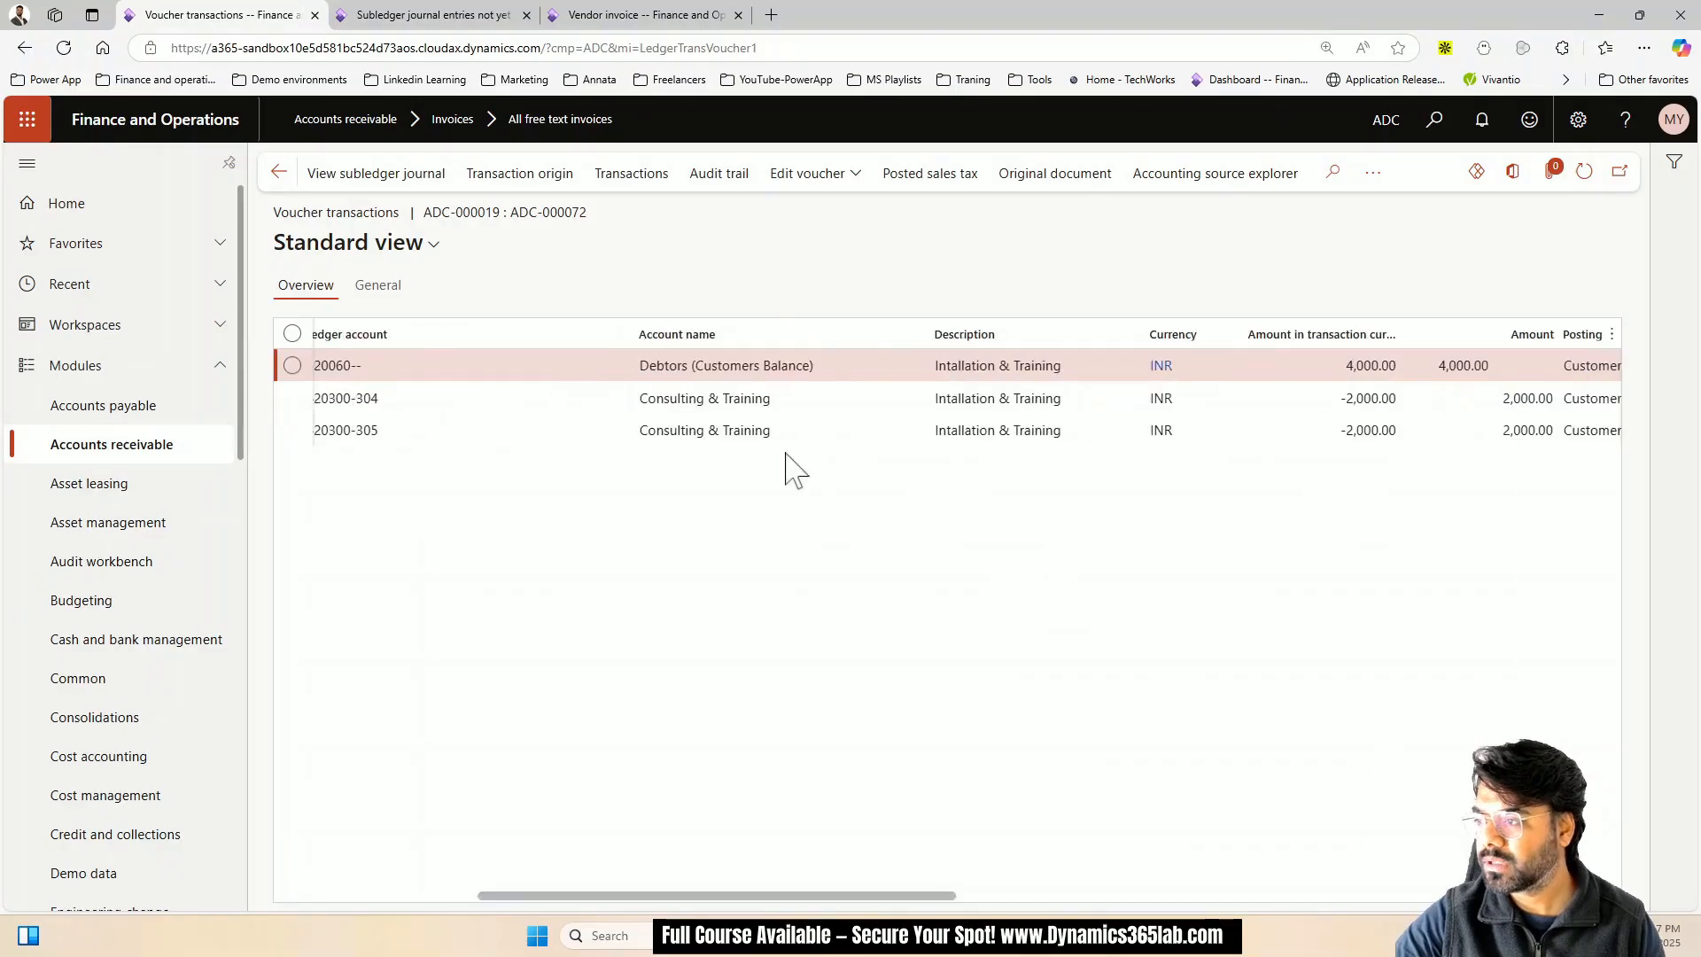
{"action": "left_click_drag", "start_coordinate": [918, 896], "coordinate": [755, 895]}
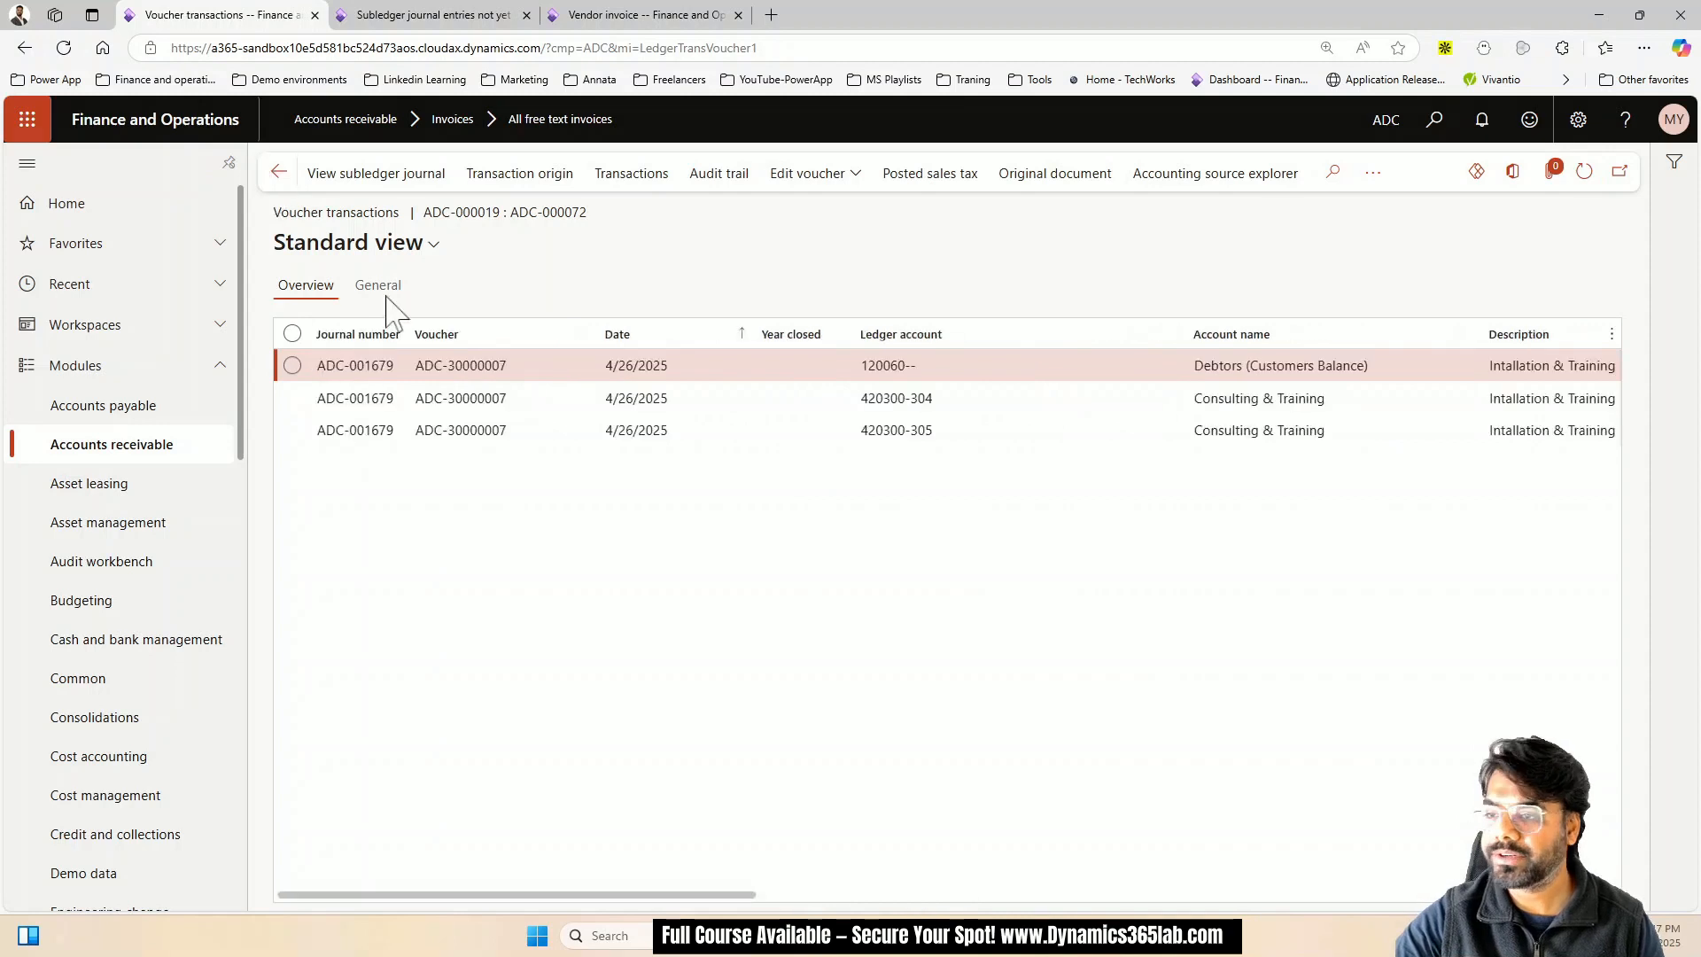
{"action": "key", "text": "Escape"}
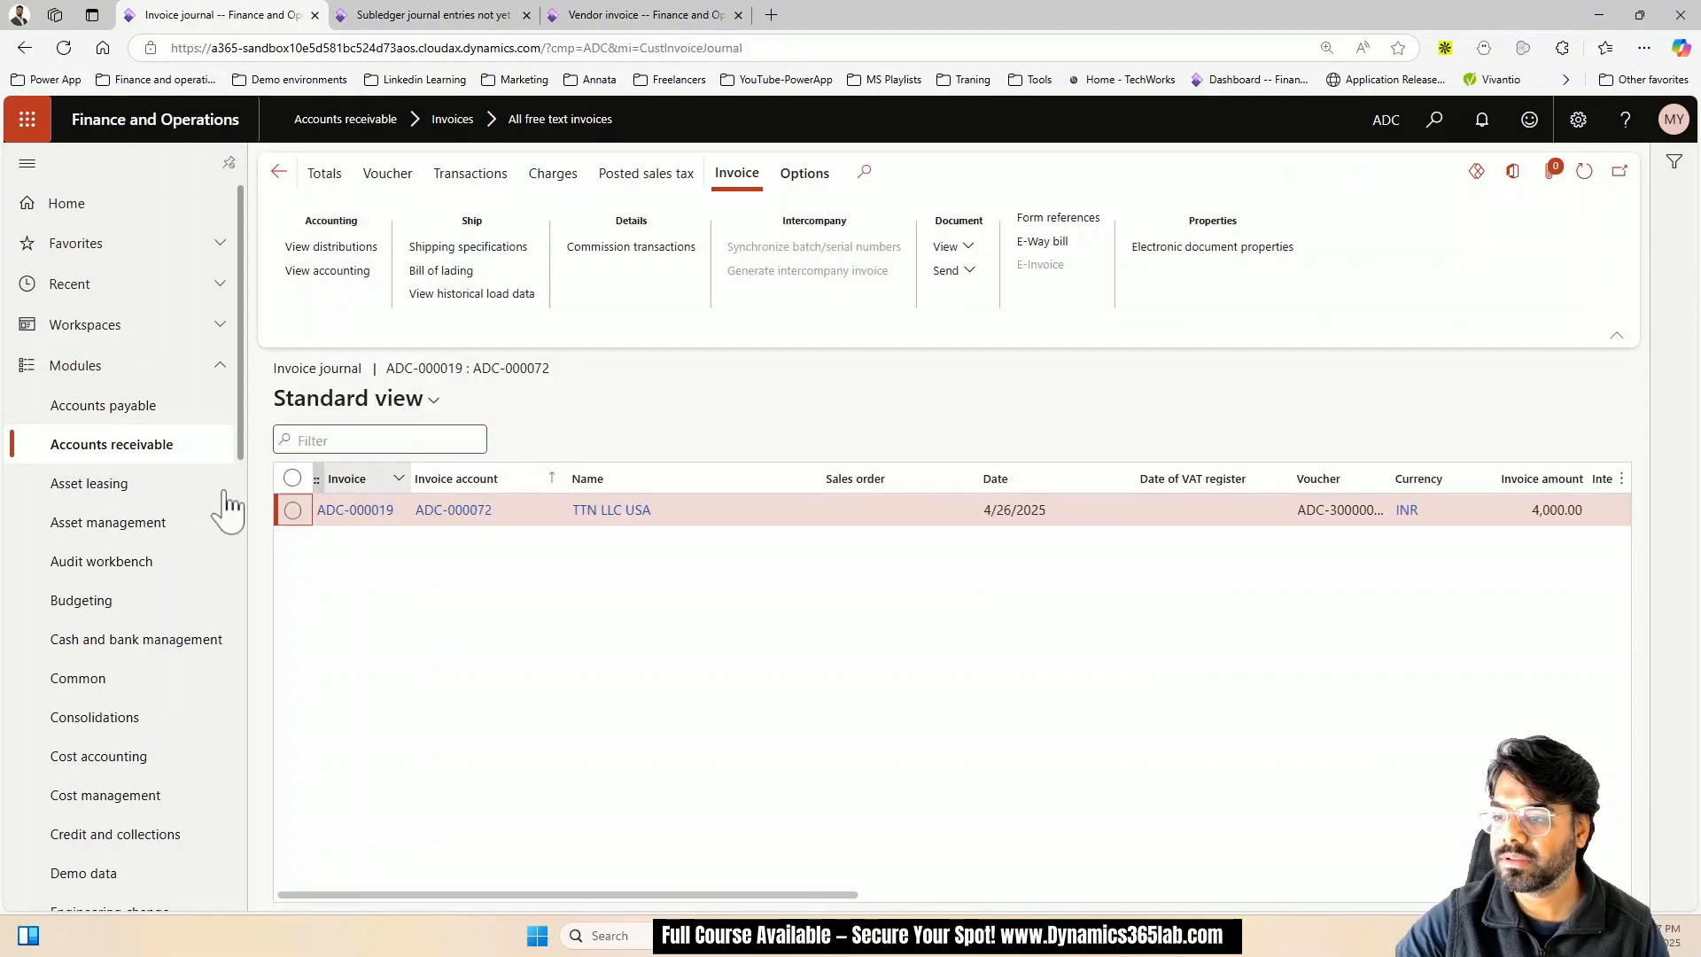
Open the list of all free text invoices in Accounts receivable
{"action": "left_click", "coordinate": [164, 457]}
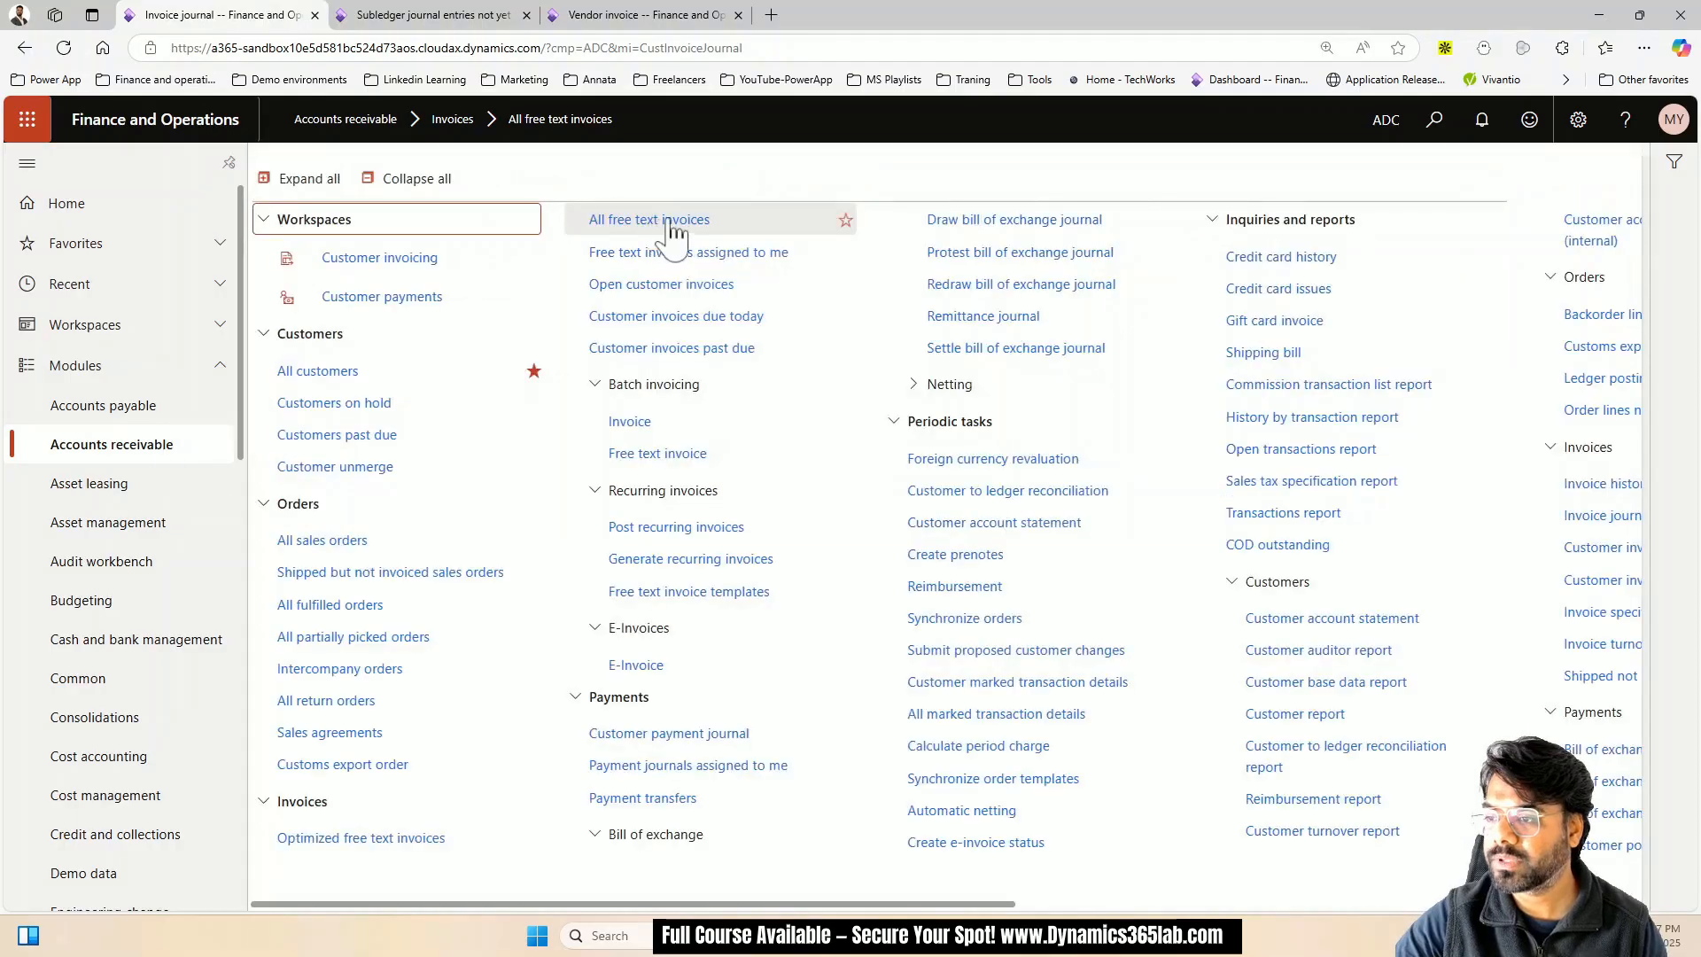
{"action": "left_click", "coordinate": [669, 223]}
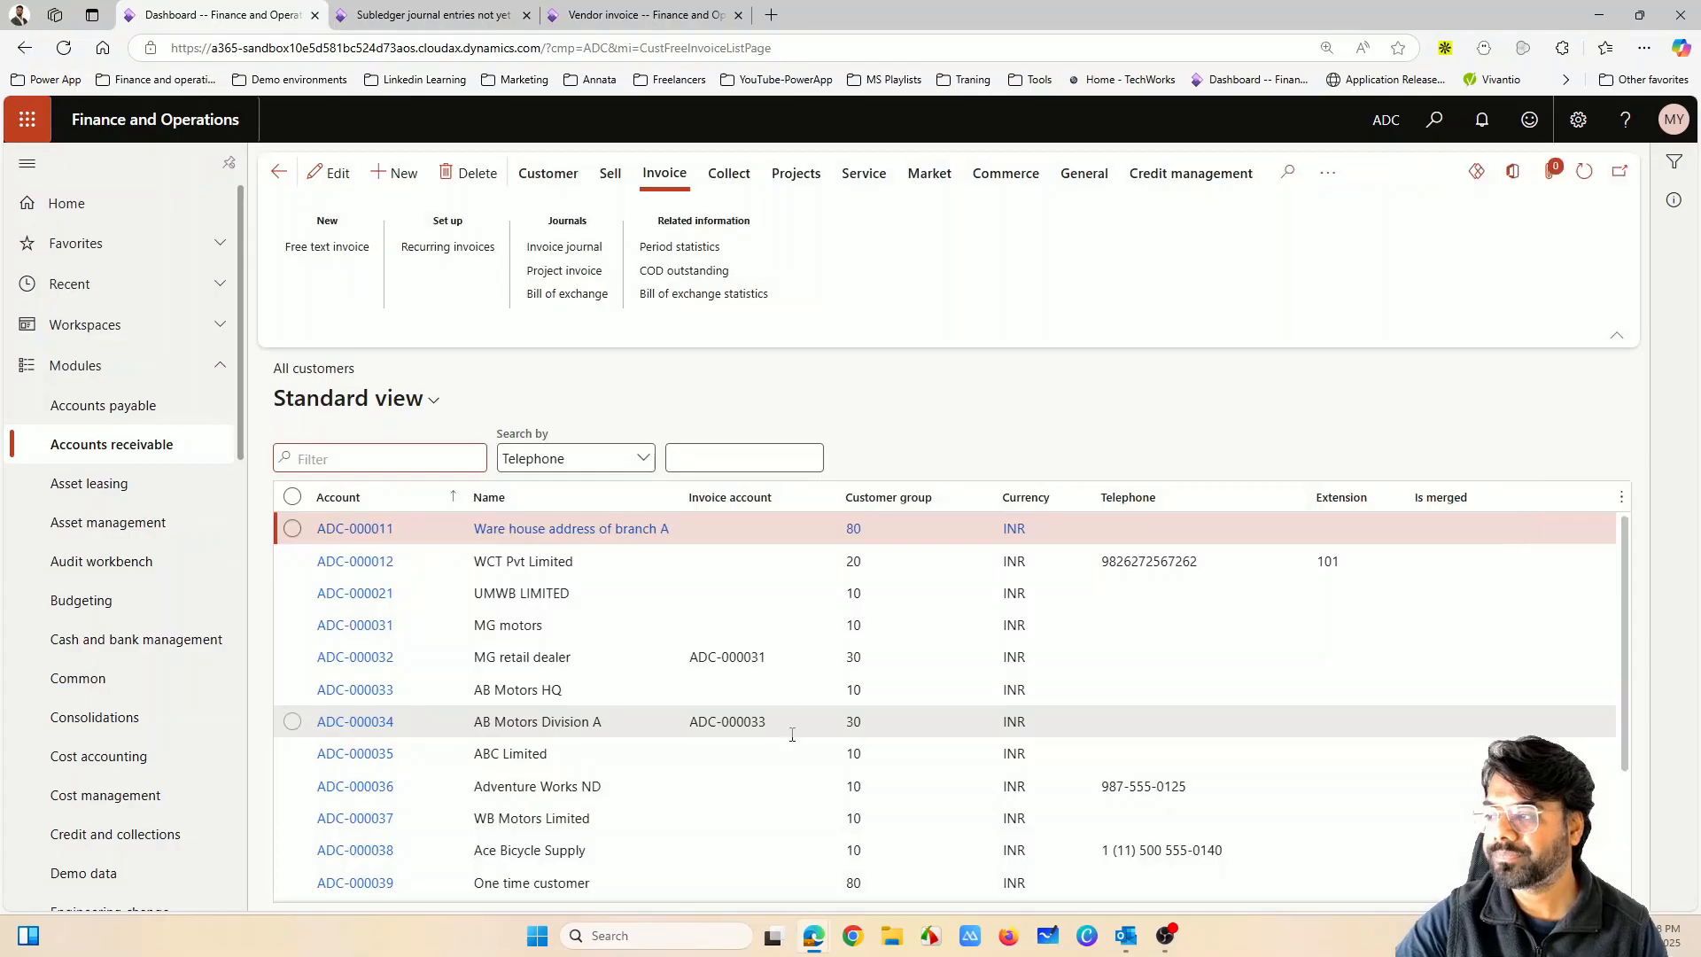
Check the customer balance of TTN LLC USA from the customer list and return to the list
{"action": "scroll", "coordinate": [790, 717], "scroll_direction": "down", "scroll_amount": 2}
{"action": "left_click", "coordinate": [681, 889]}
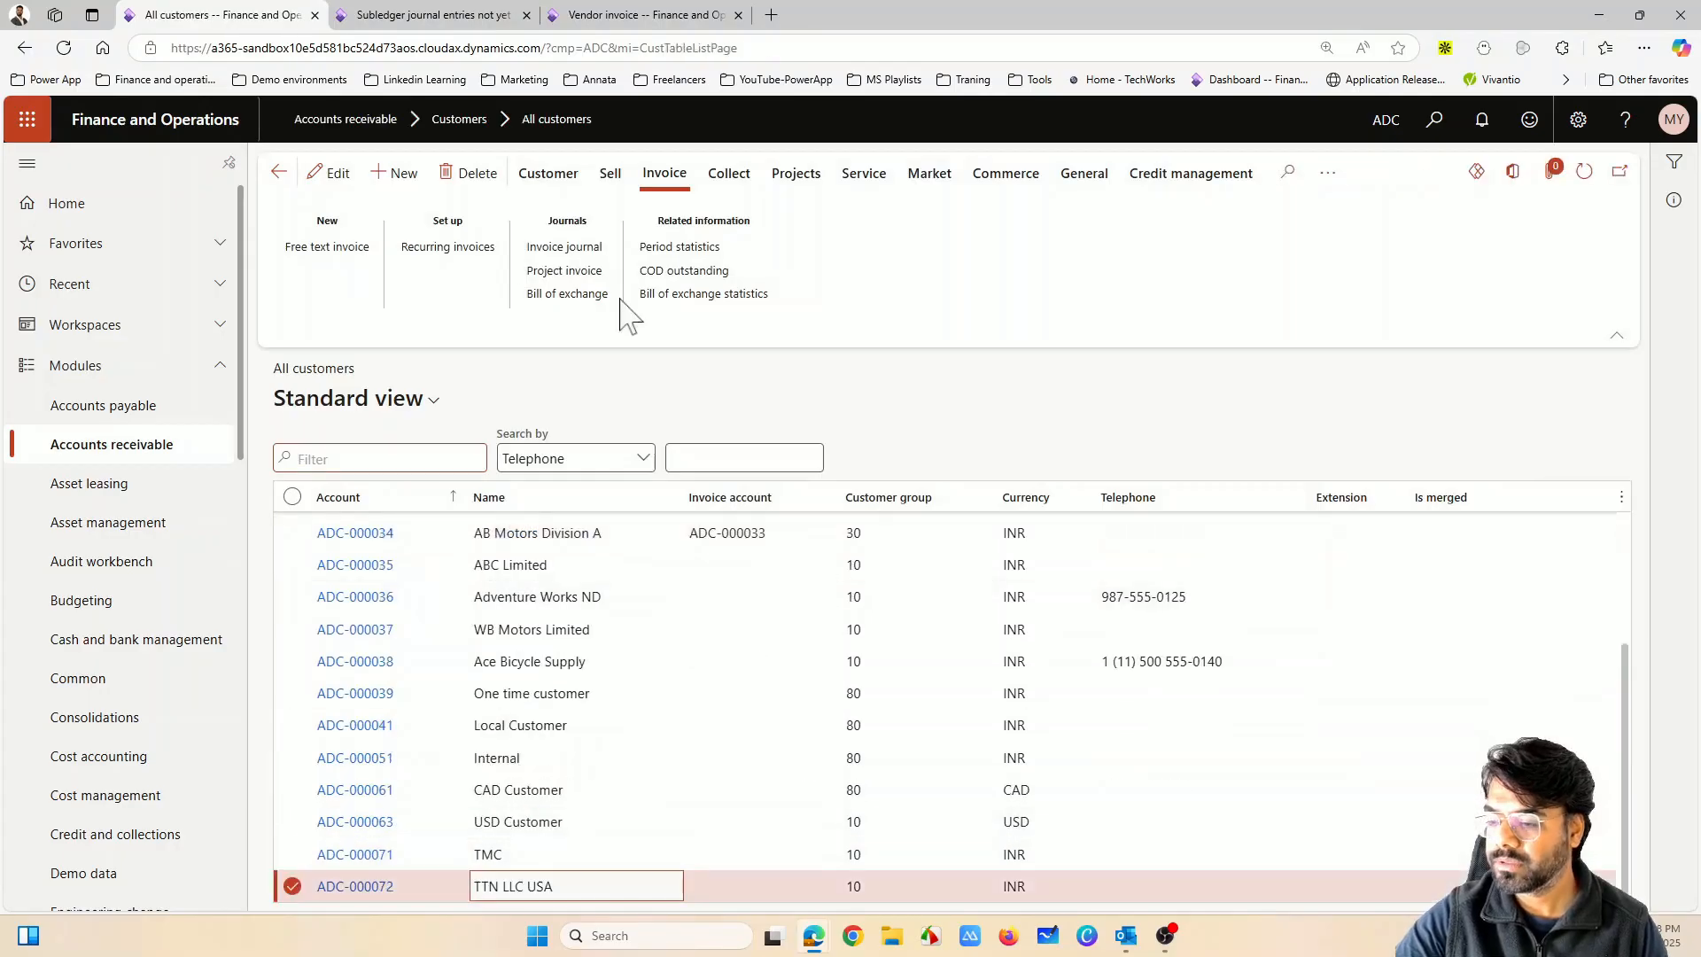
{"action": "left_click", "coordinate": [732, 176]}
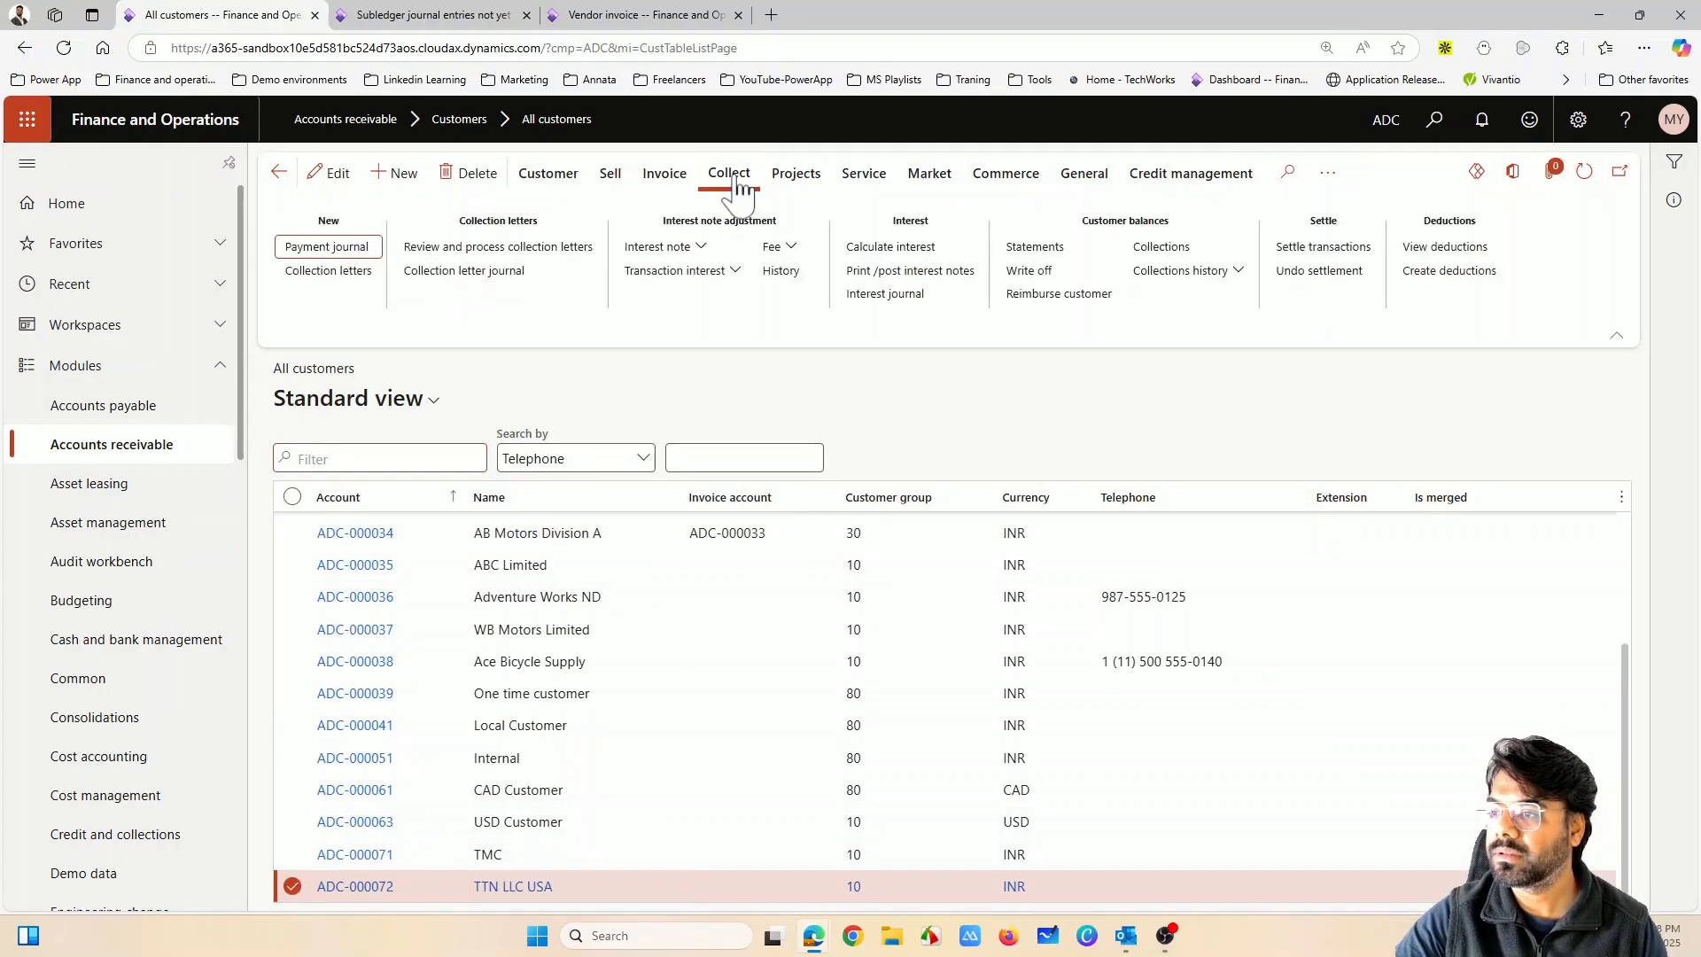
{"action": "left_click", "coordinate": [585, 186]}
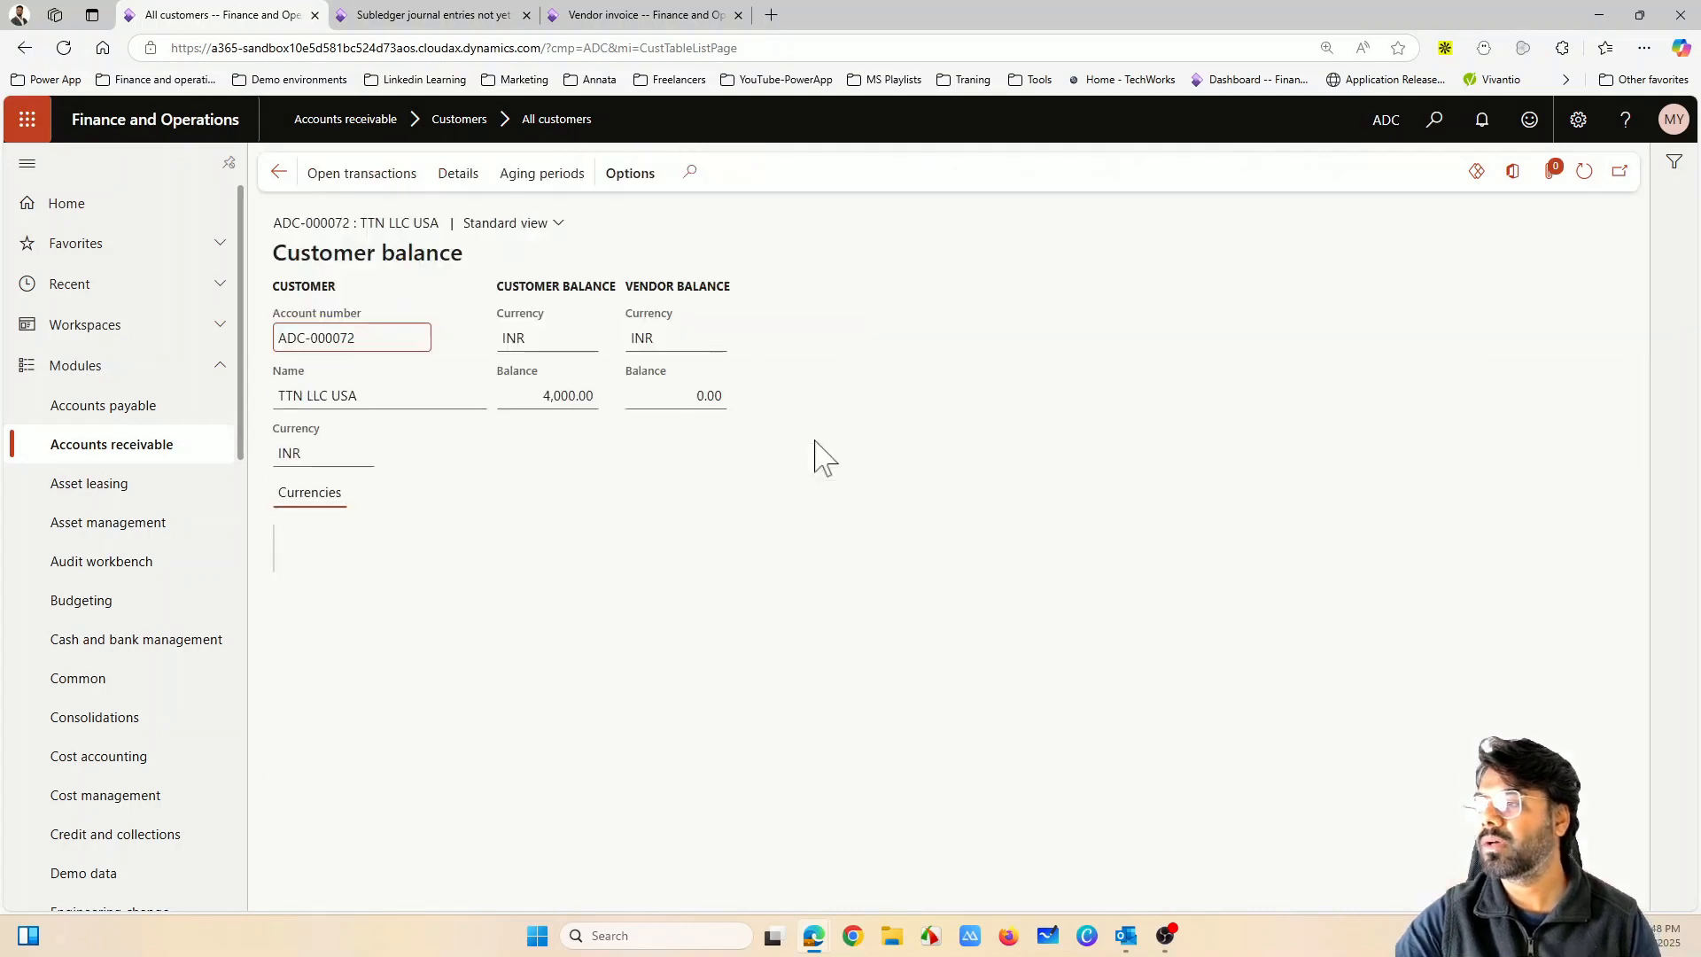
{"action": "left_click", "coordinate": [278, 172]}
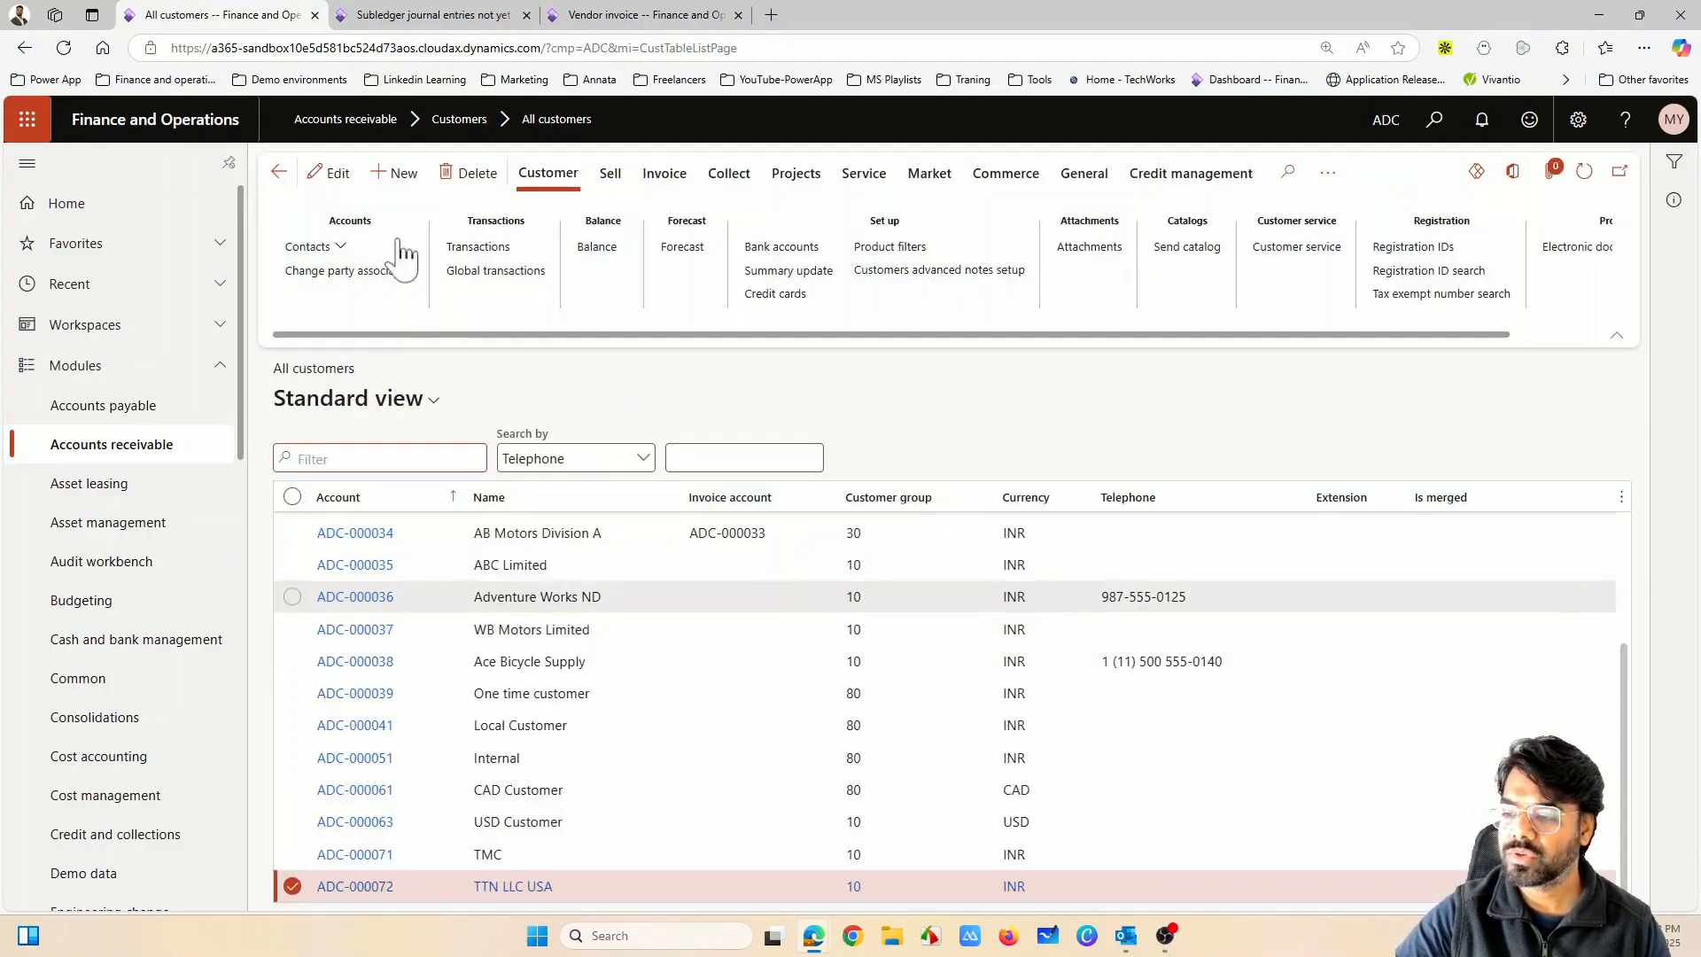
Switch to the subledger journal entries browser tab, open all free text invoices in Accounts receivable, and start a new invoice
{"action": "left_click", "coordinate": [416, 15]}
{"action": "left_click", "coordinate": [142, 595]}
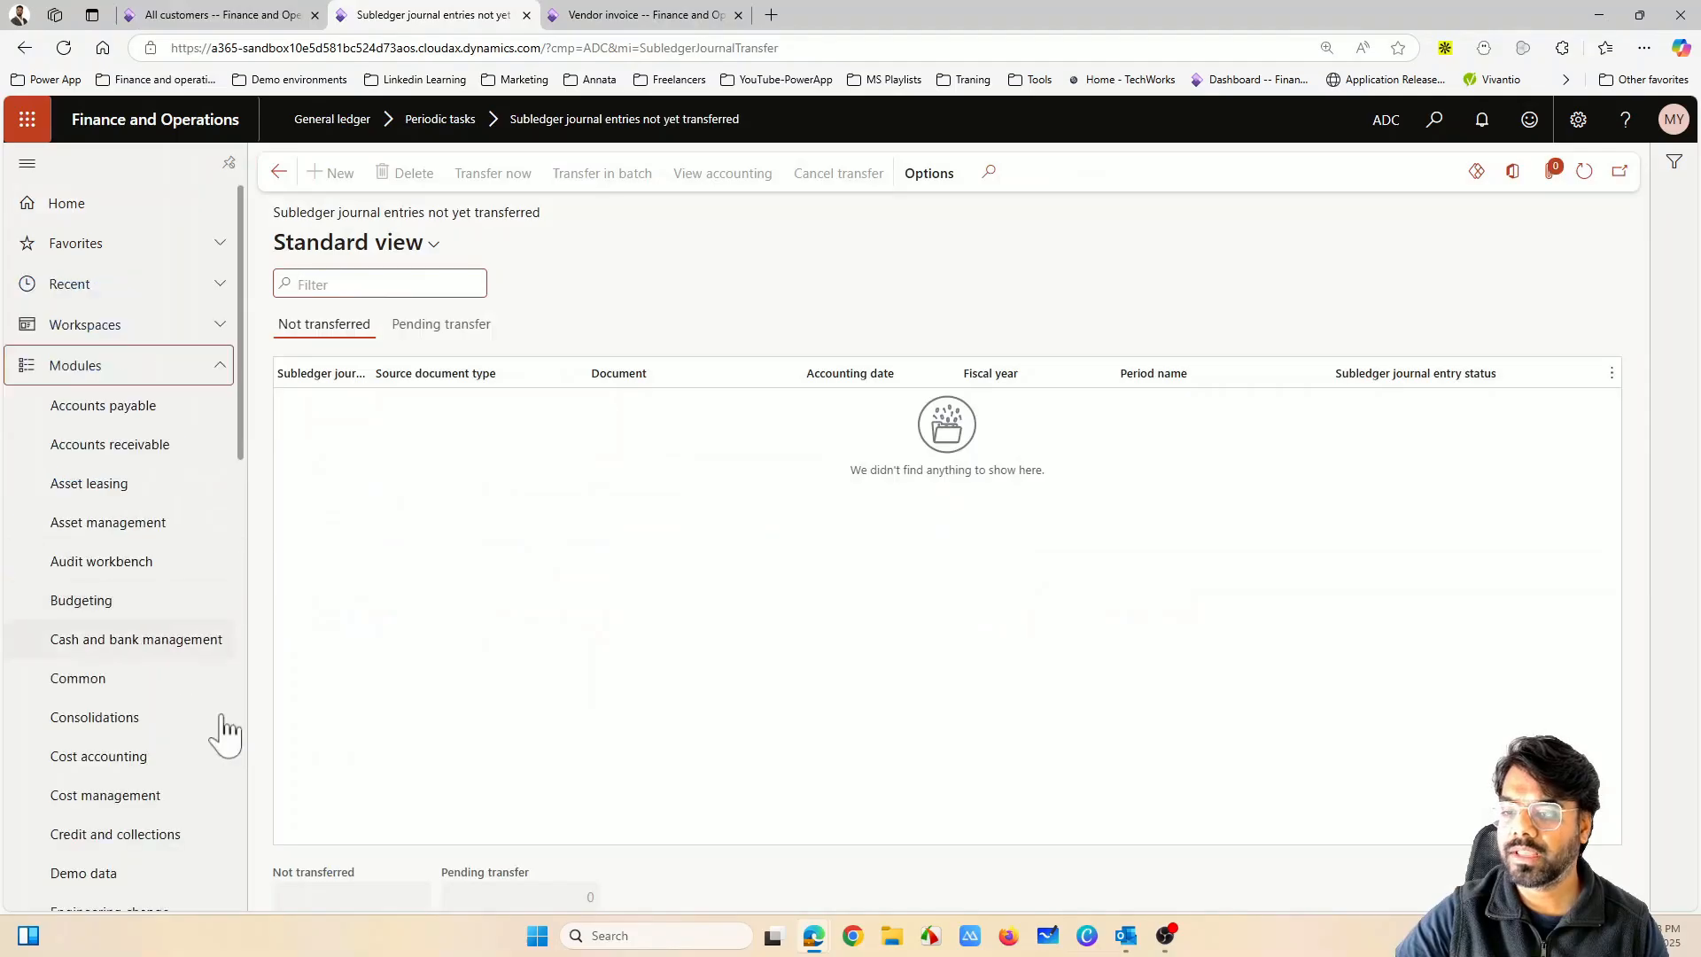
{"action": "left_click", "coordinate": [135, 454]}
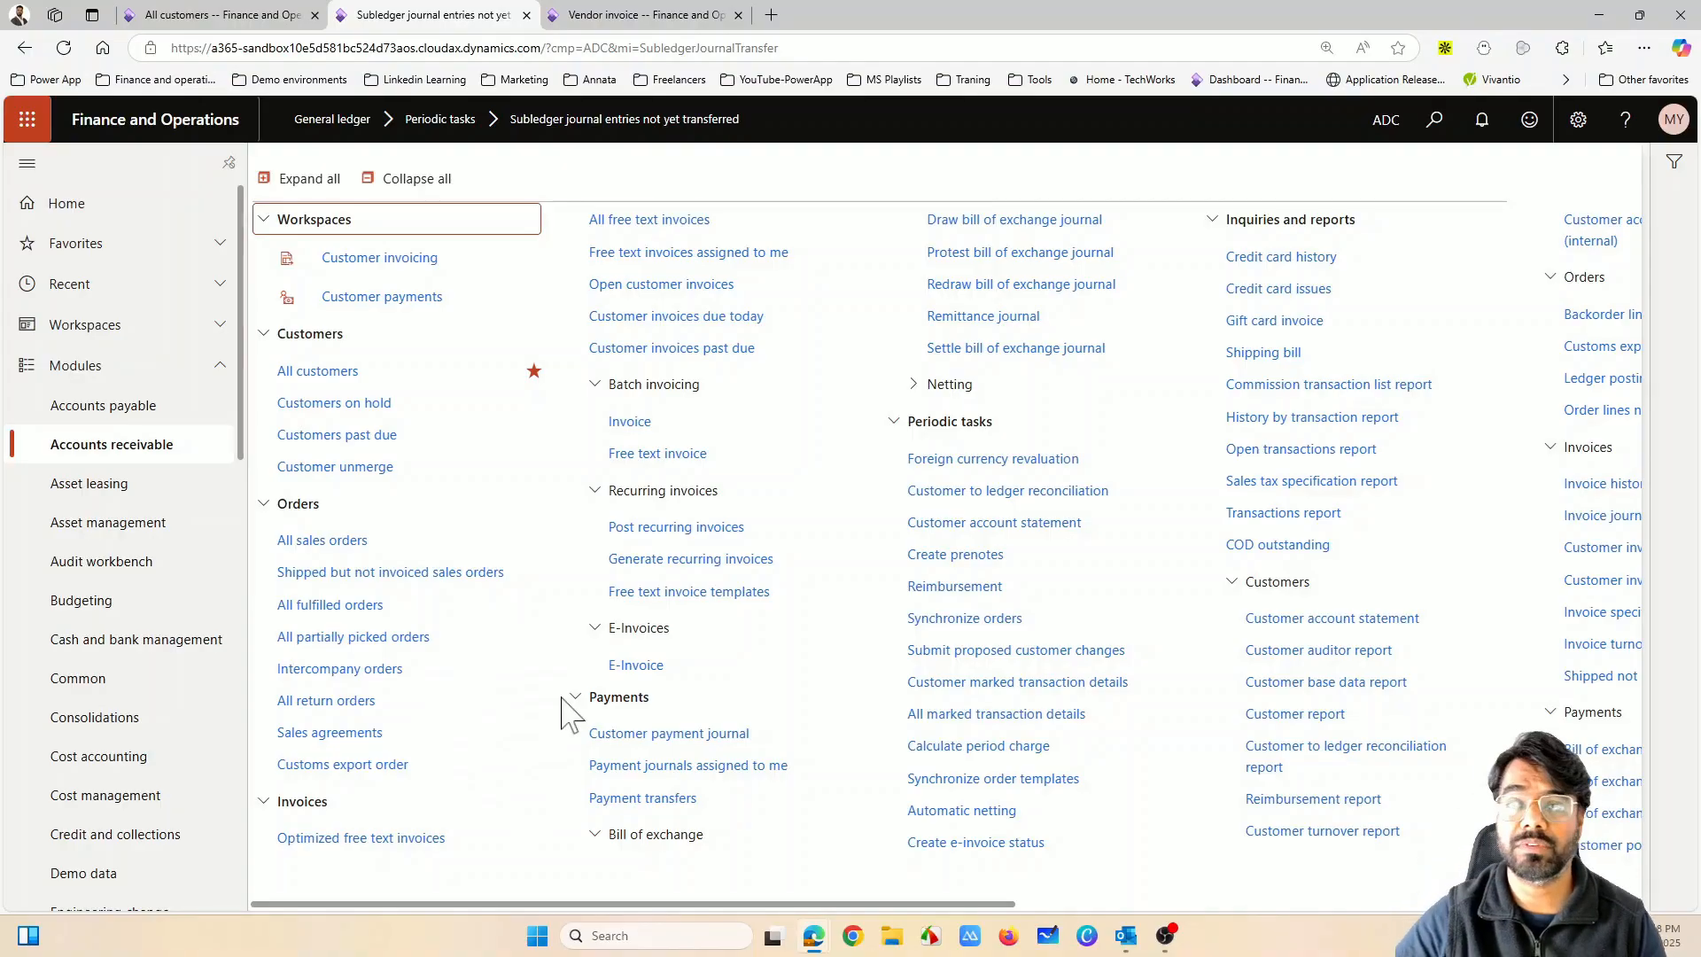
{"action": "left_click", "coordinate": [636, 225]}
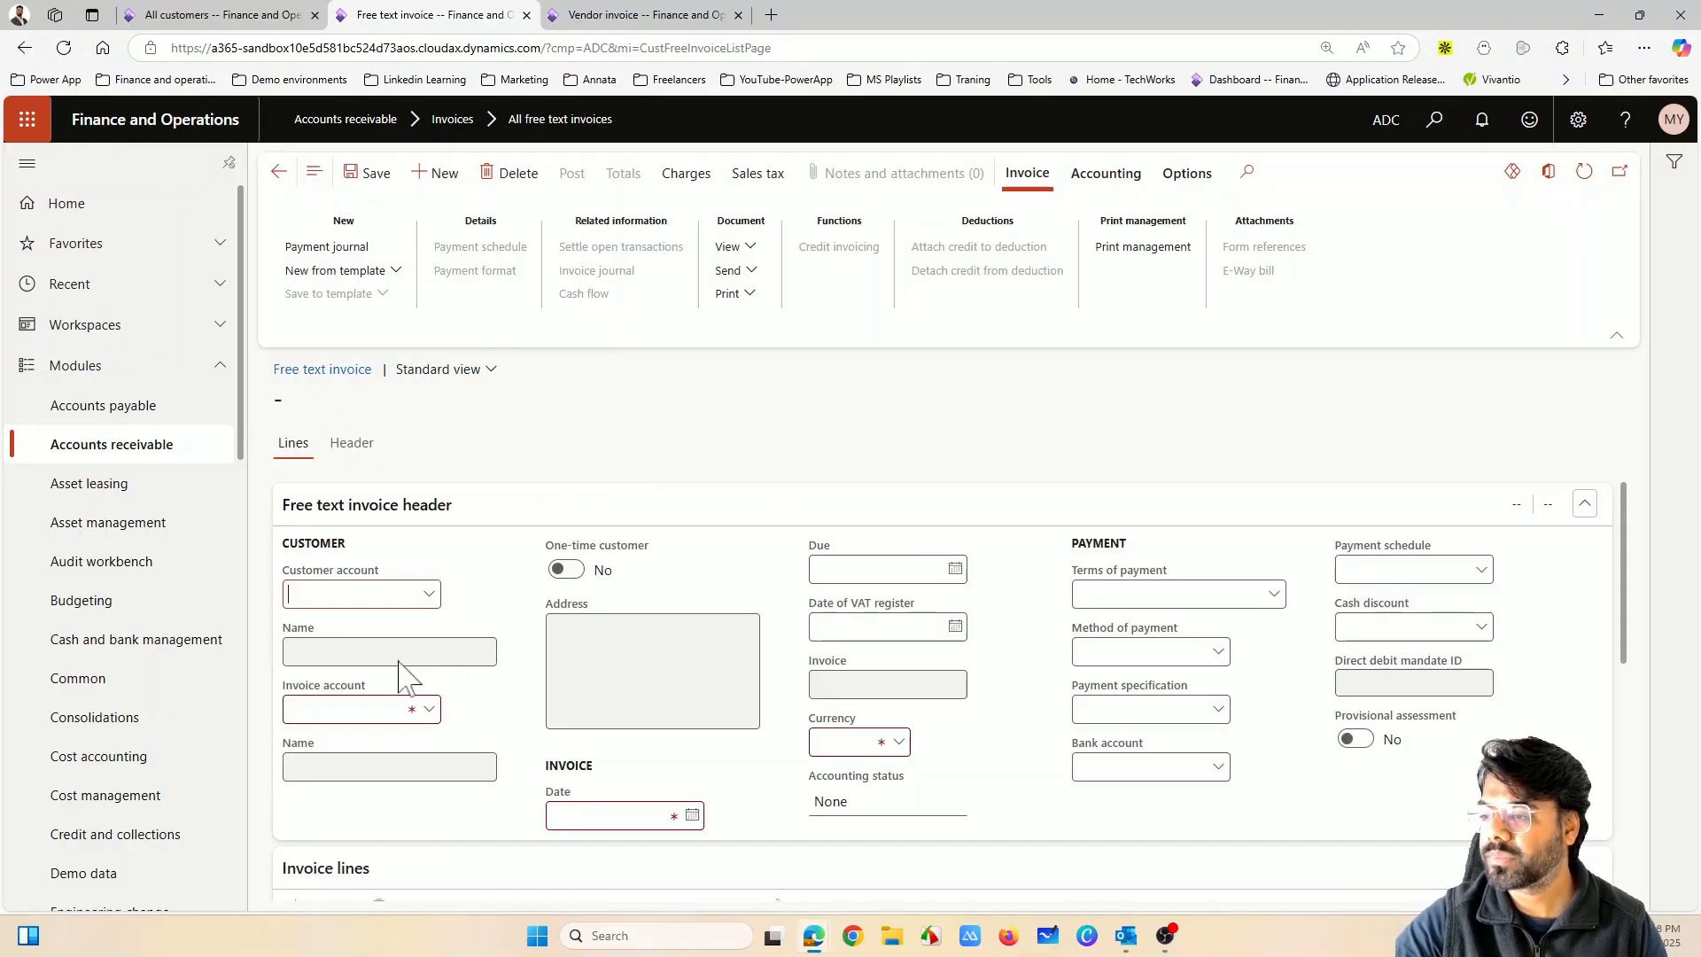
Select TTN LLC USA as the customer account of the new free text invoice
{"action": "left_click", "coordinate": [431, 597]}
{"action": "scroll", "coordinate": [420, 735], "scroll_direction": "down", "scroll_amount": 5}
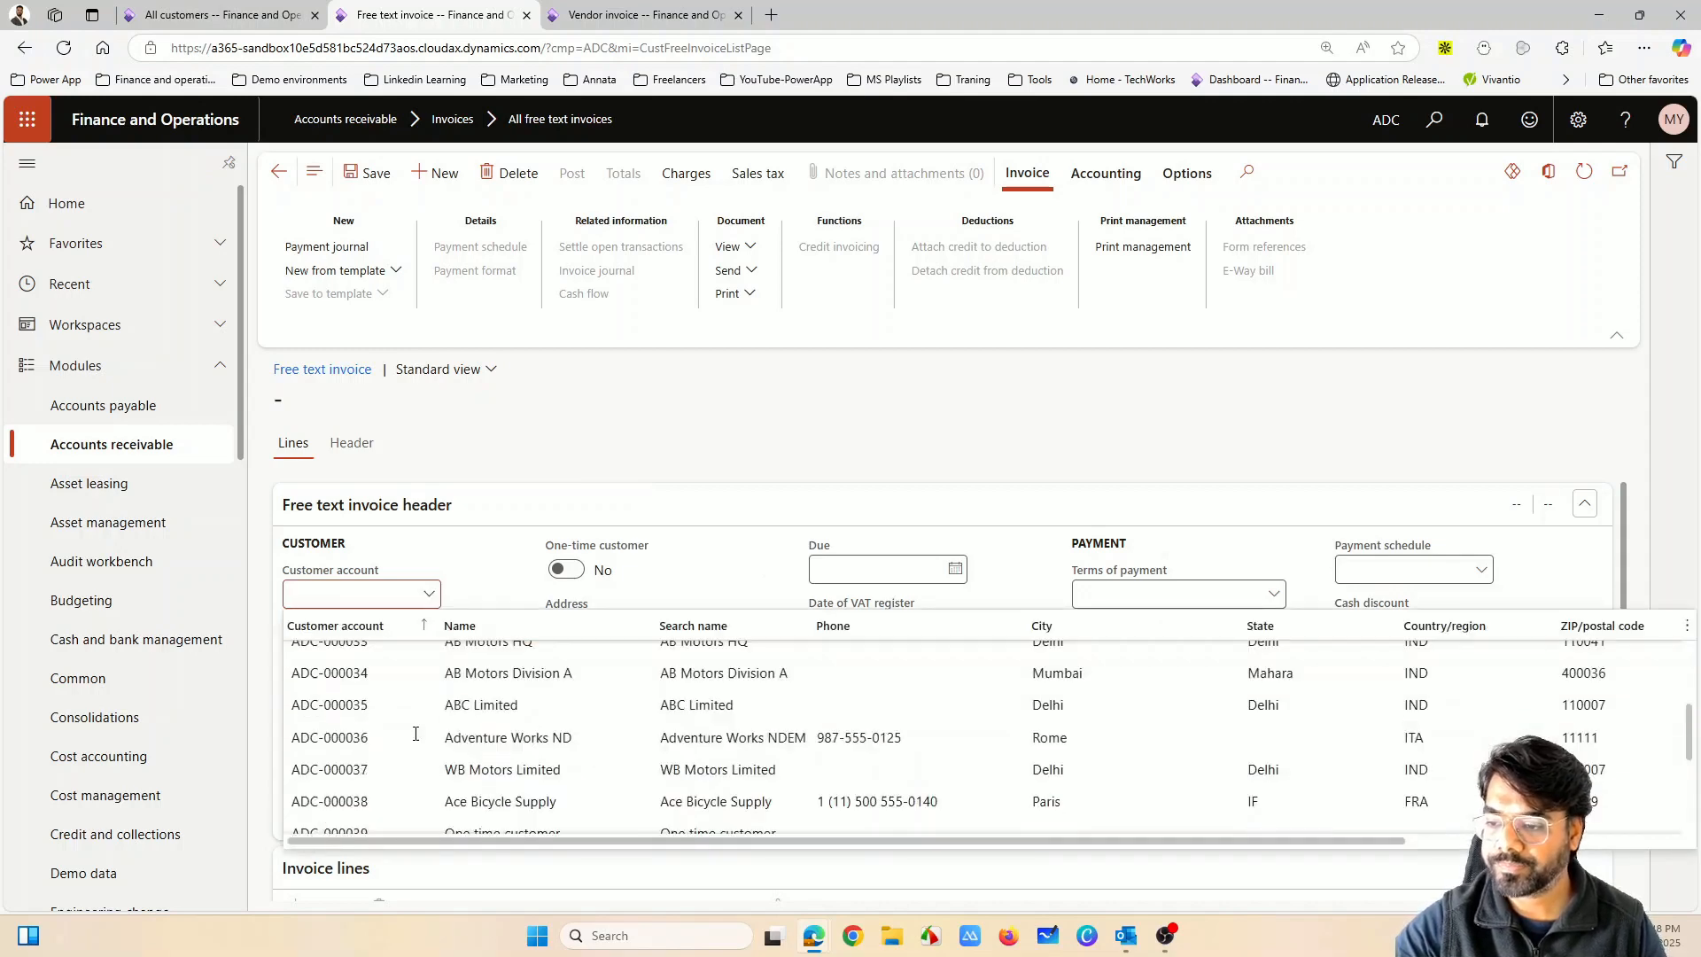
{"action": "scroll", "coordinate": [423, 737], "scroll_direction": "down", "scroll_amount": 2}
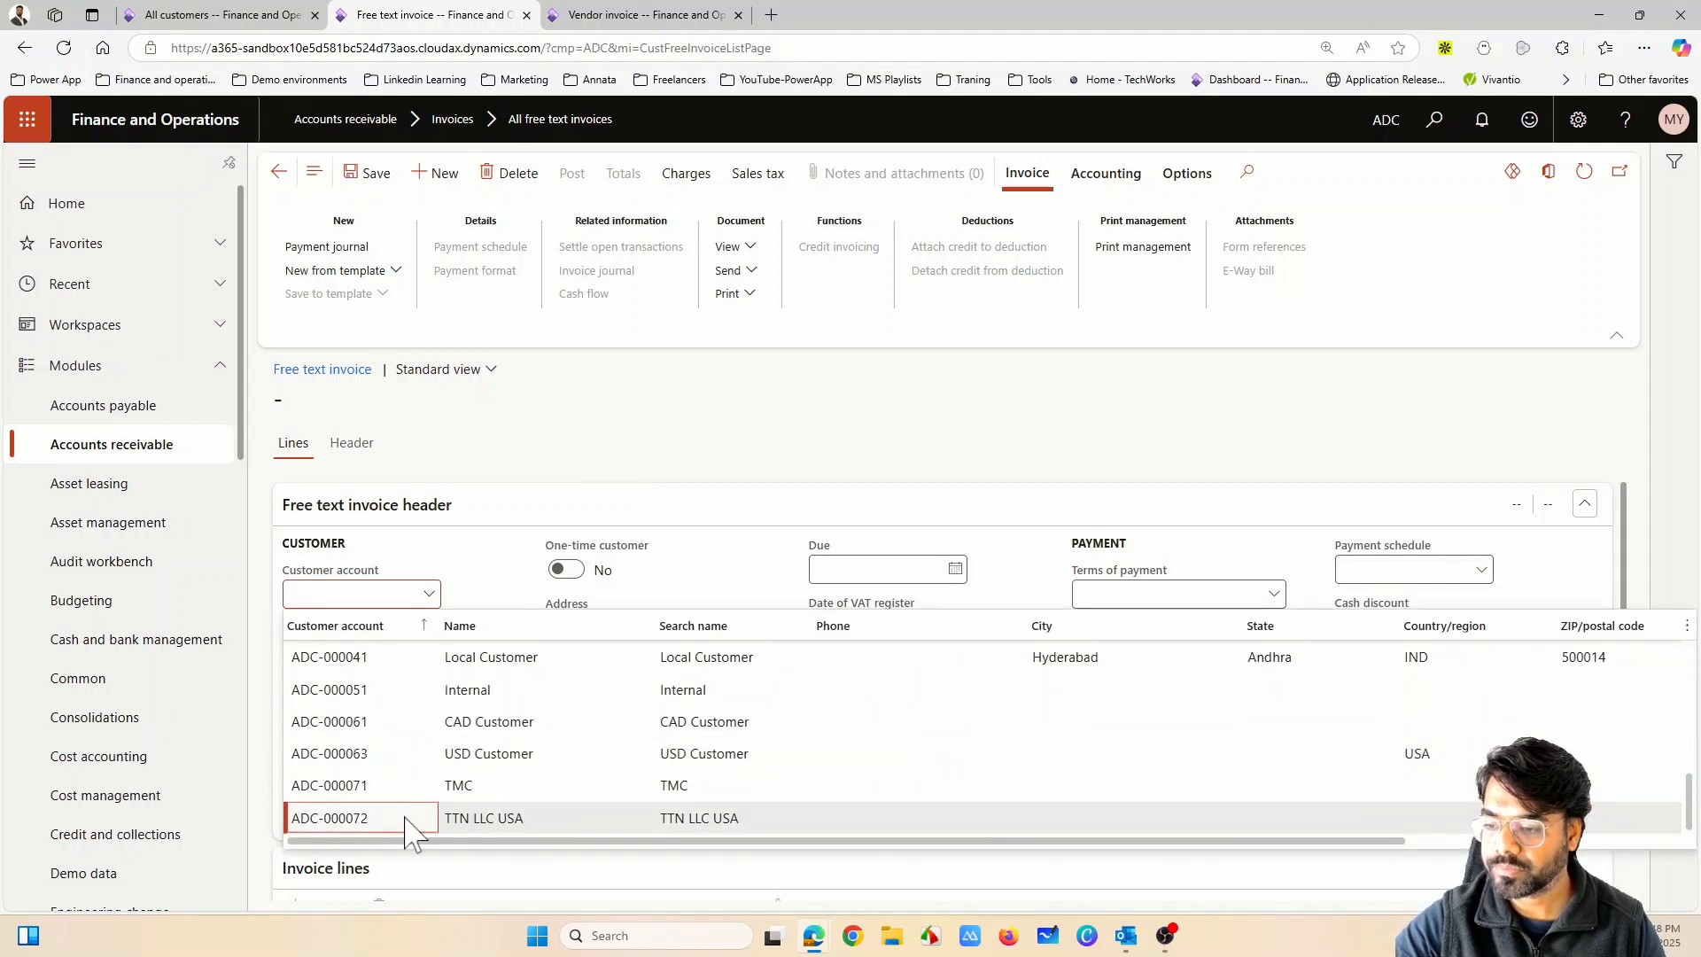
{"action": "left_click", "coordinate": [405, 819]}
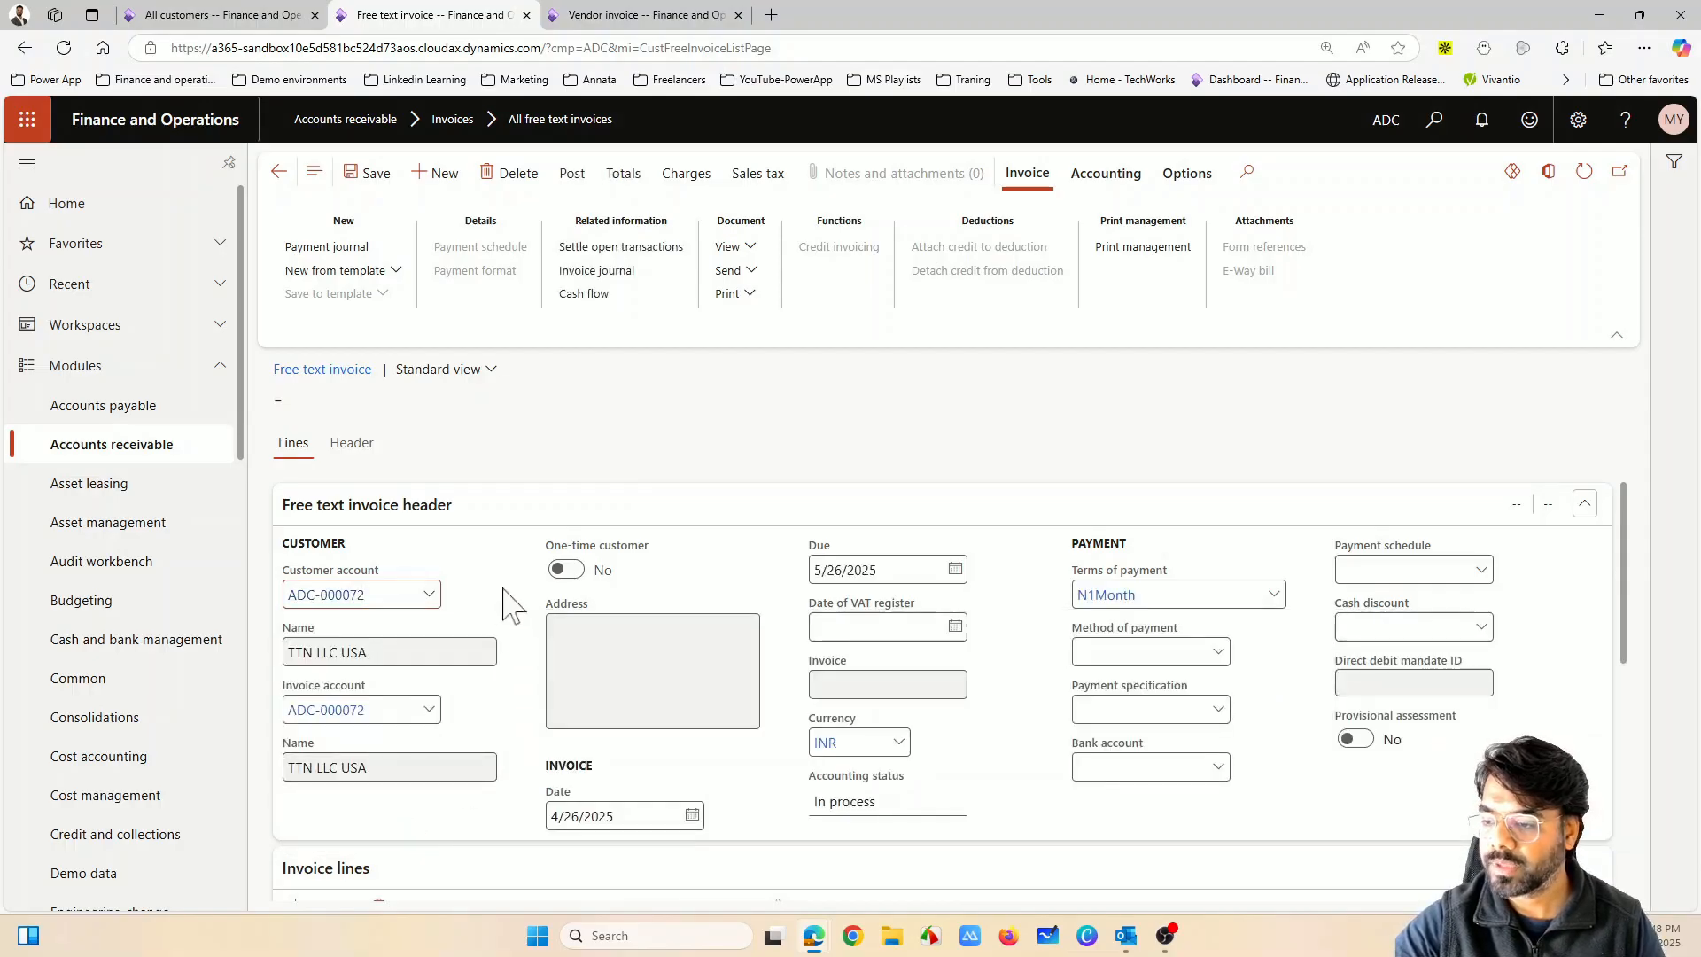
Enter "Credit Note- Training" as the description of the first invoice line
{"action": "left_click", "coordinate": [433, 532]}
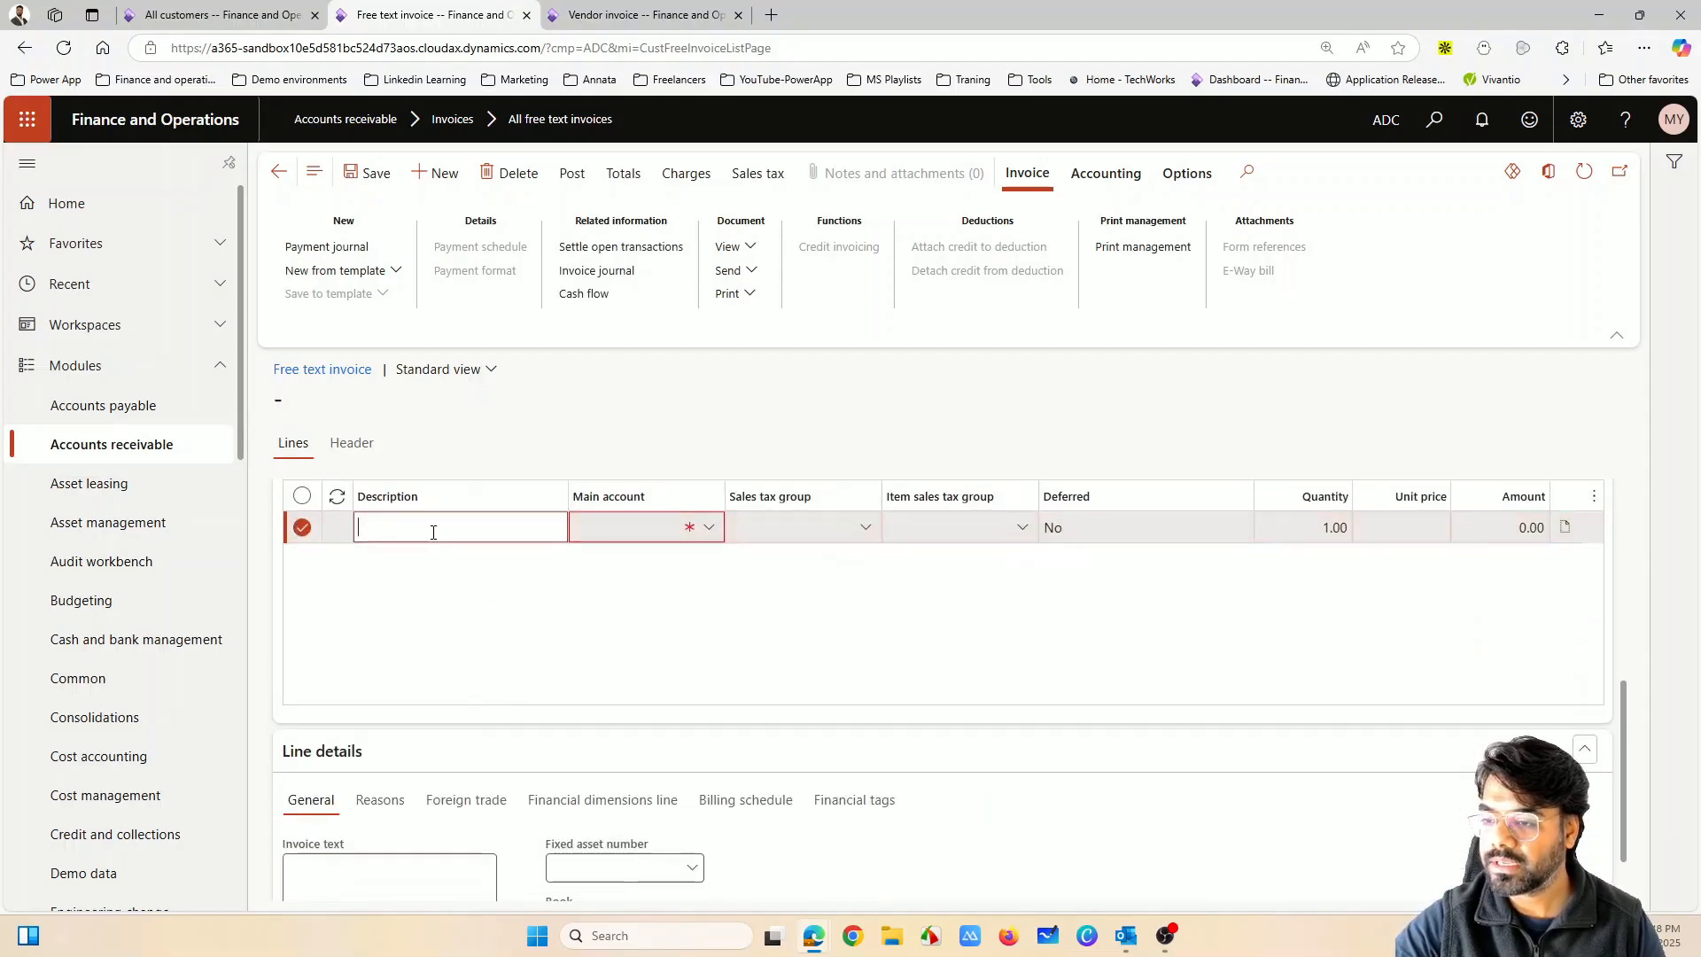
{"action": "type", "text": "Credit Note"}
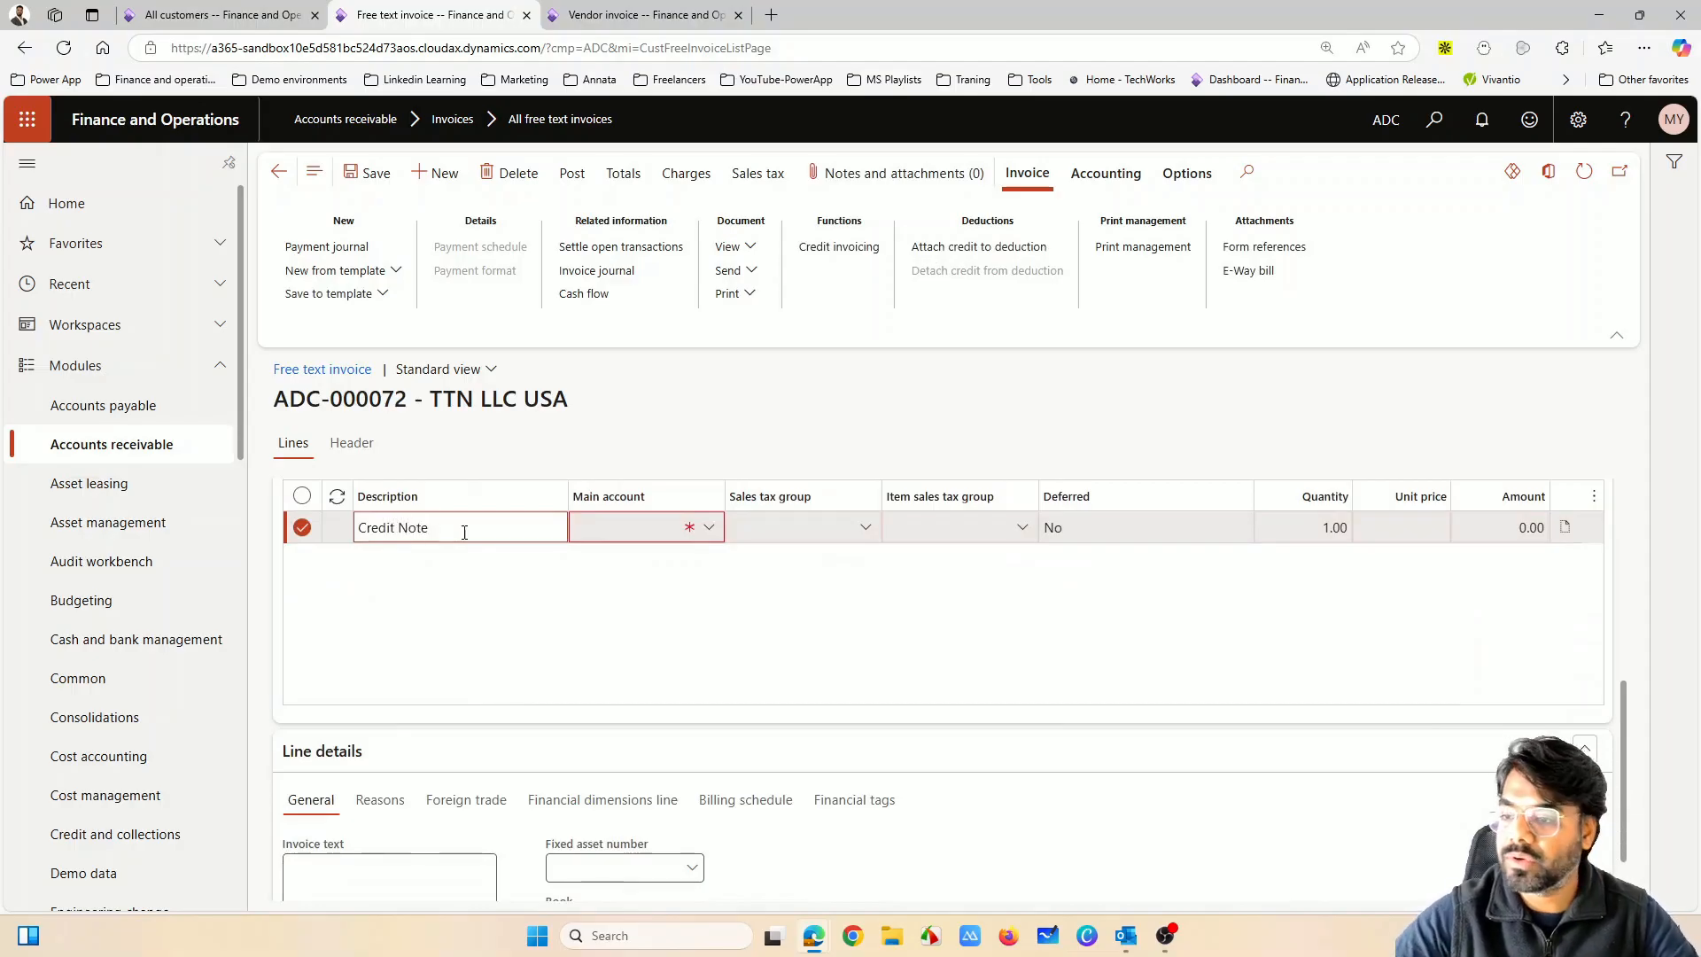
{"action": "type", "text": "- Tra"}
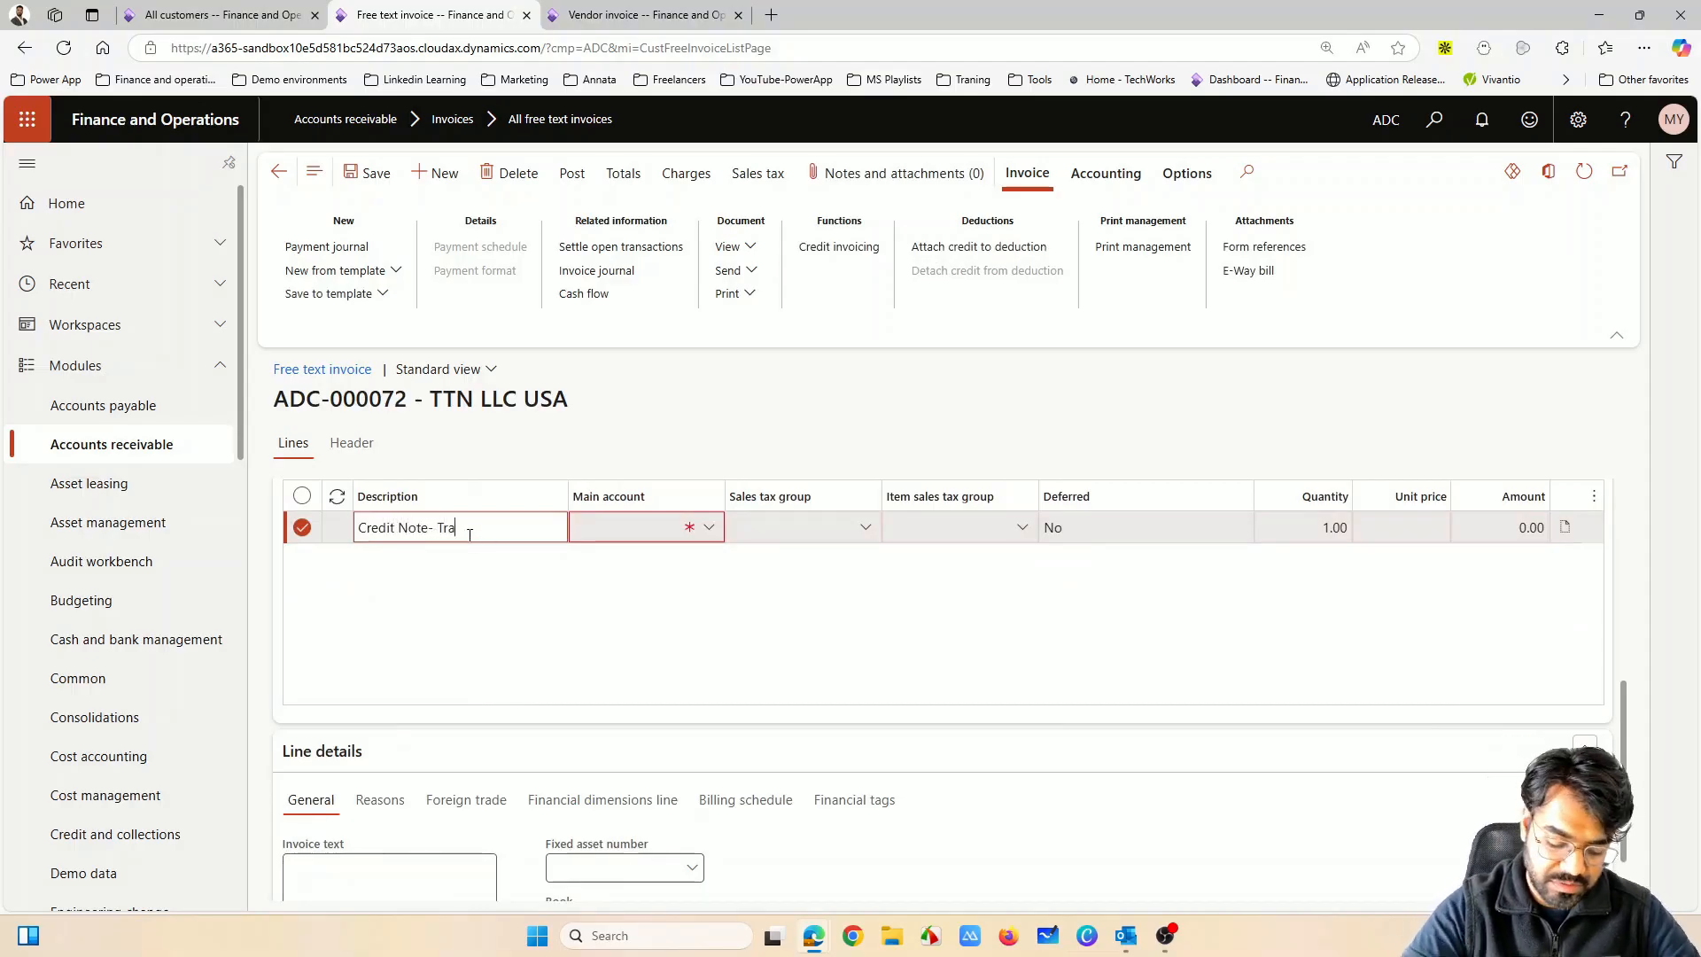
{"action": "type", "text": "inng"}
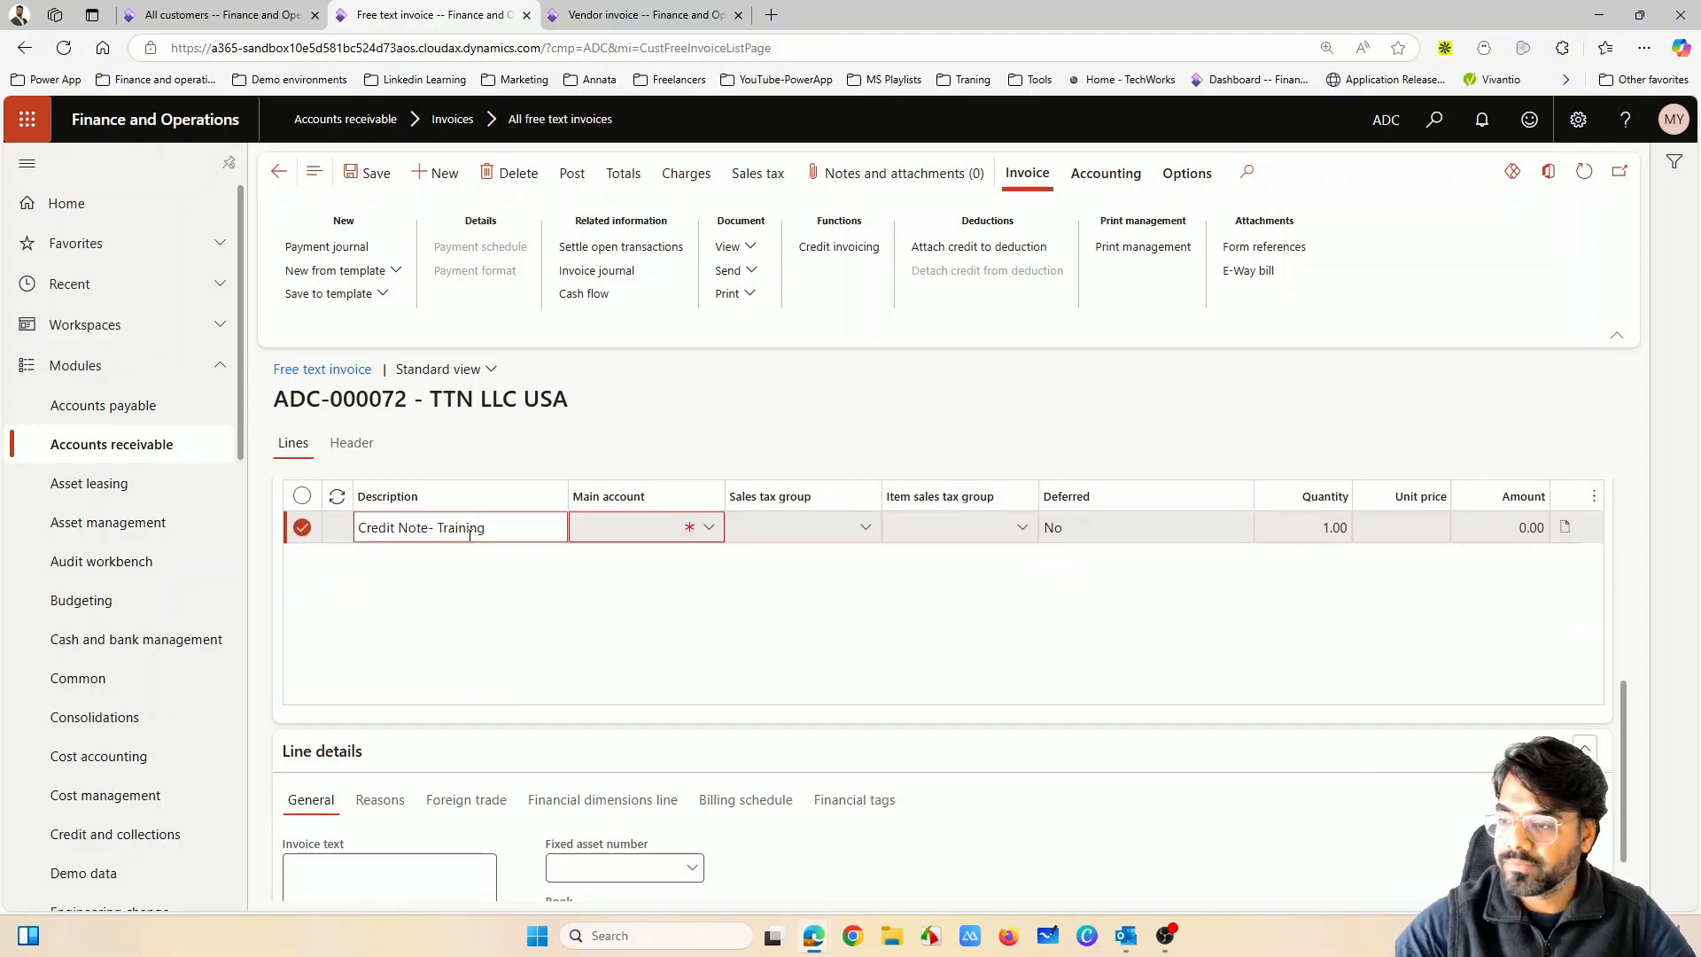
Set the credit note line's main account to 420300, Consulting & Training
{"action": "left_click", "coordinate": [686, 529]}
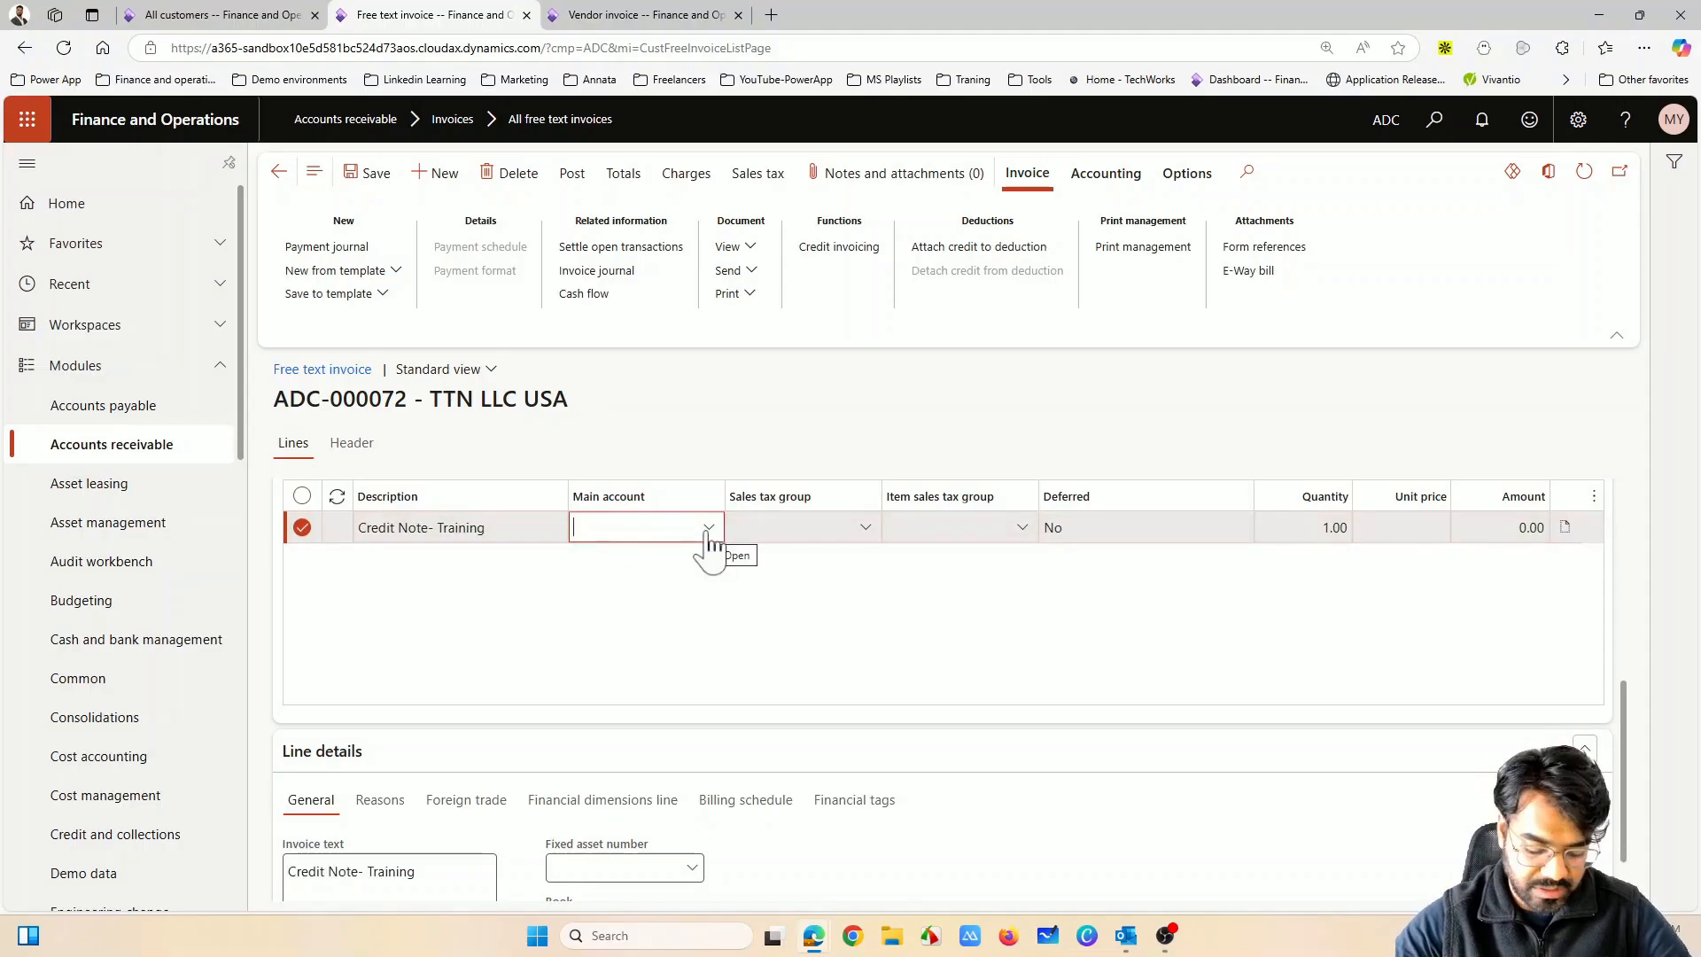
{"action": "type", "text": "4"}
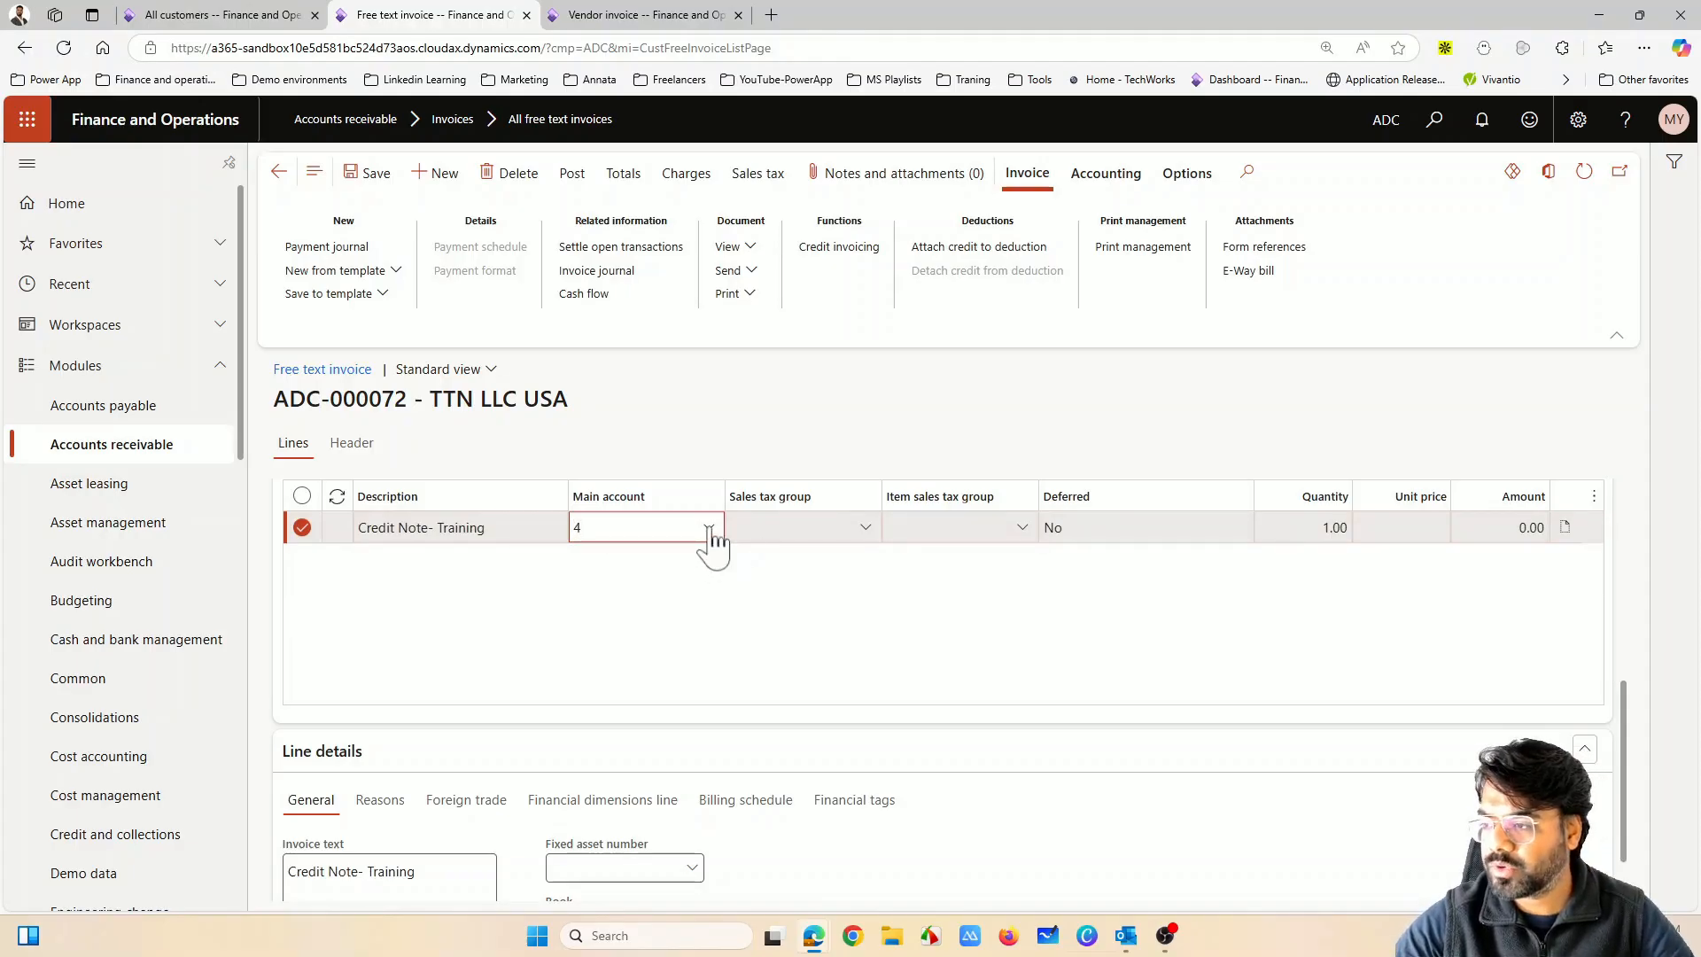
{"action": "left_click", "coordinate": [709, 529]}
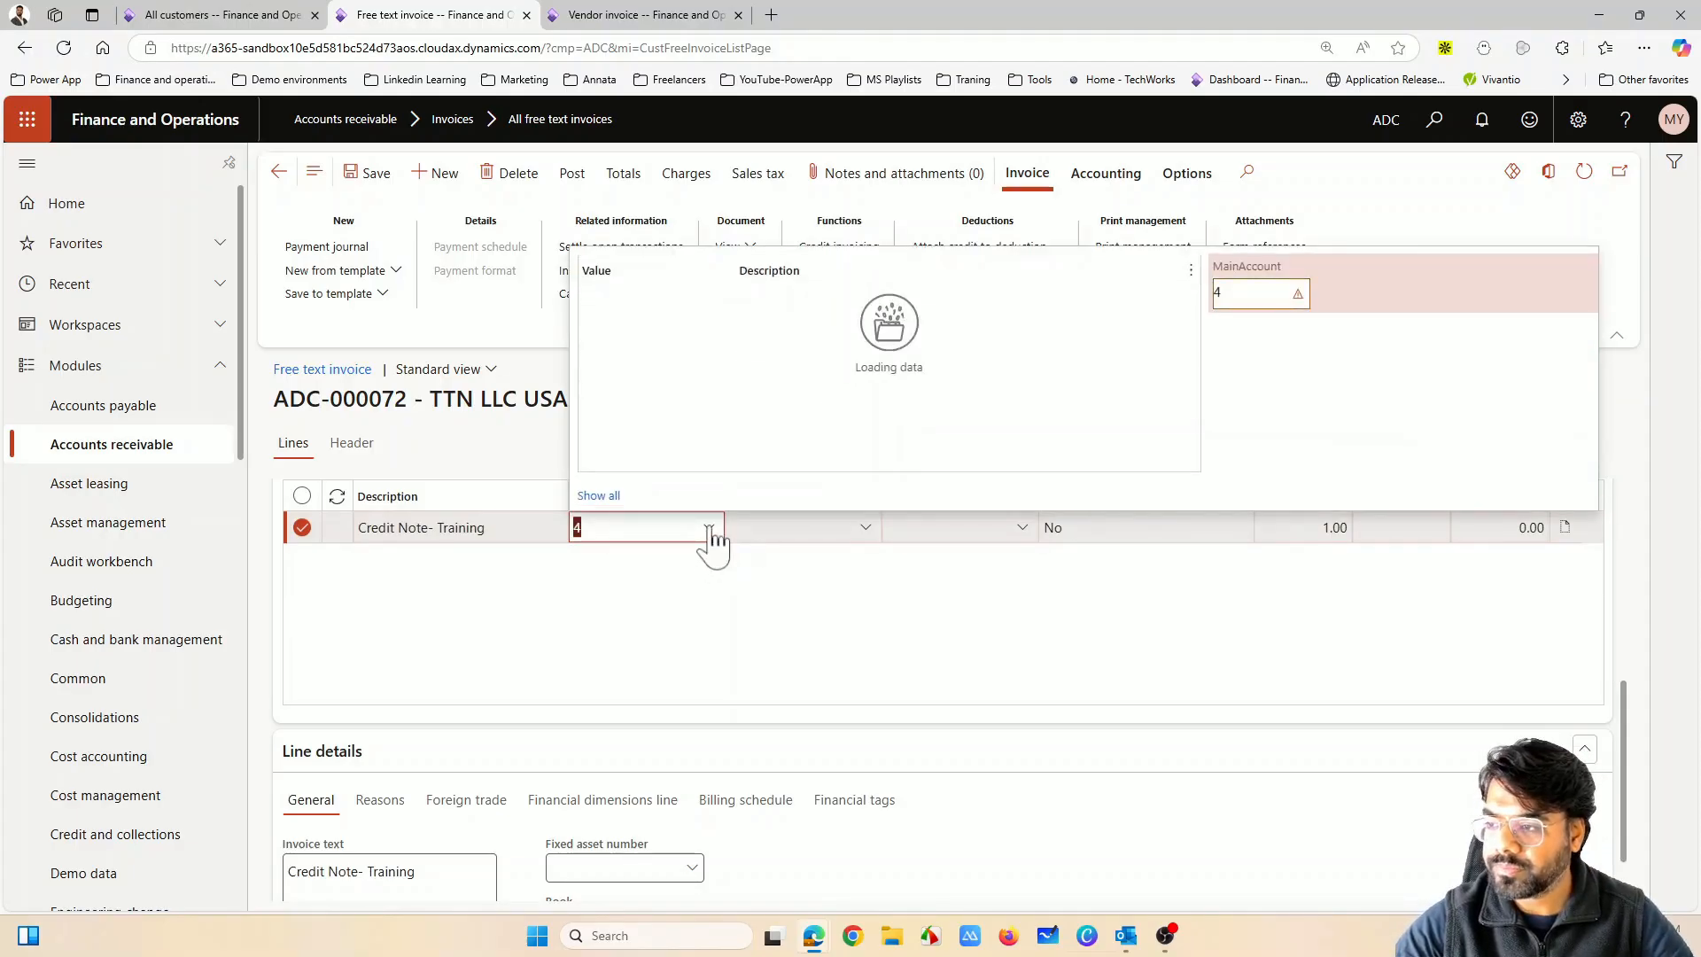
{"action": "scroll", "coordinate": [722, 429], "scroll_direction": "down", "scroll_amount": 1}
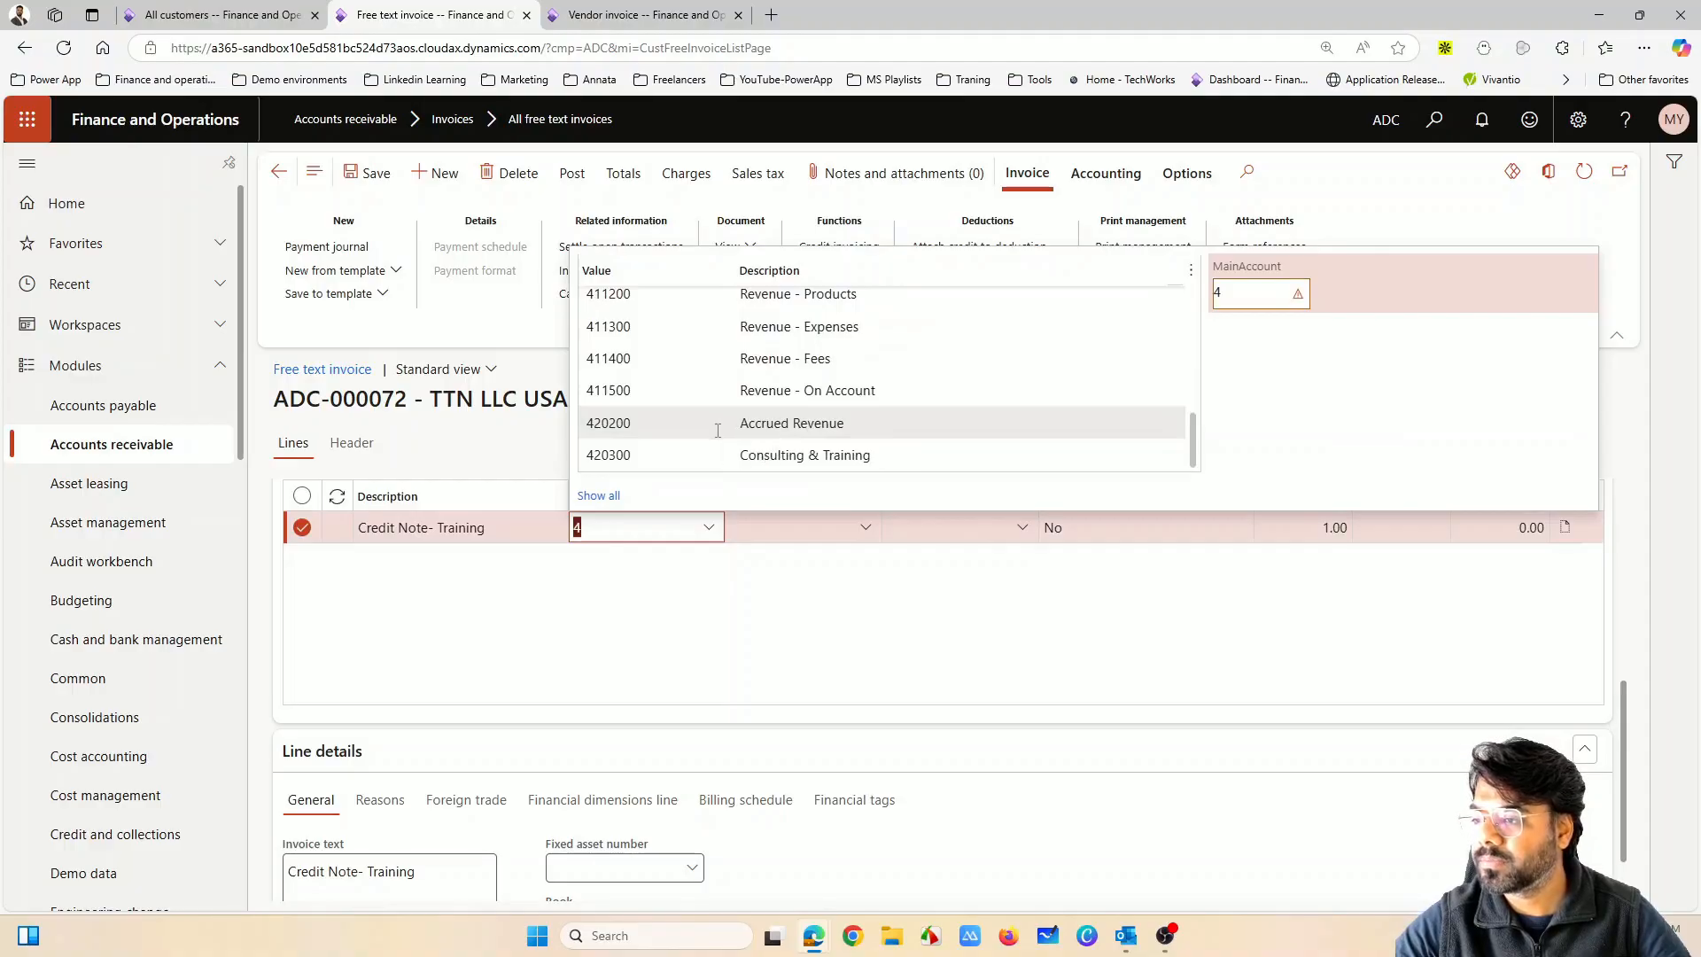
{"action": "left_click", "coordinate": [718, 455]}
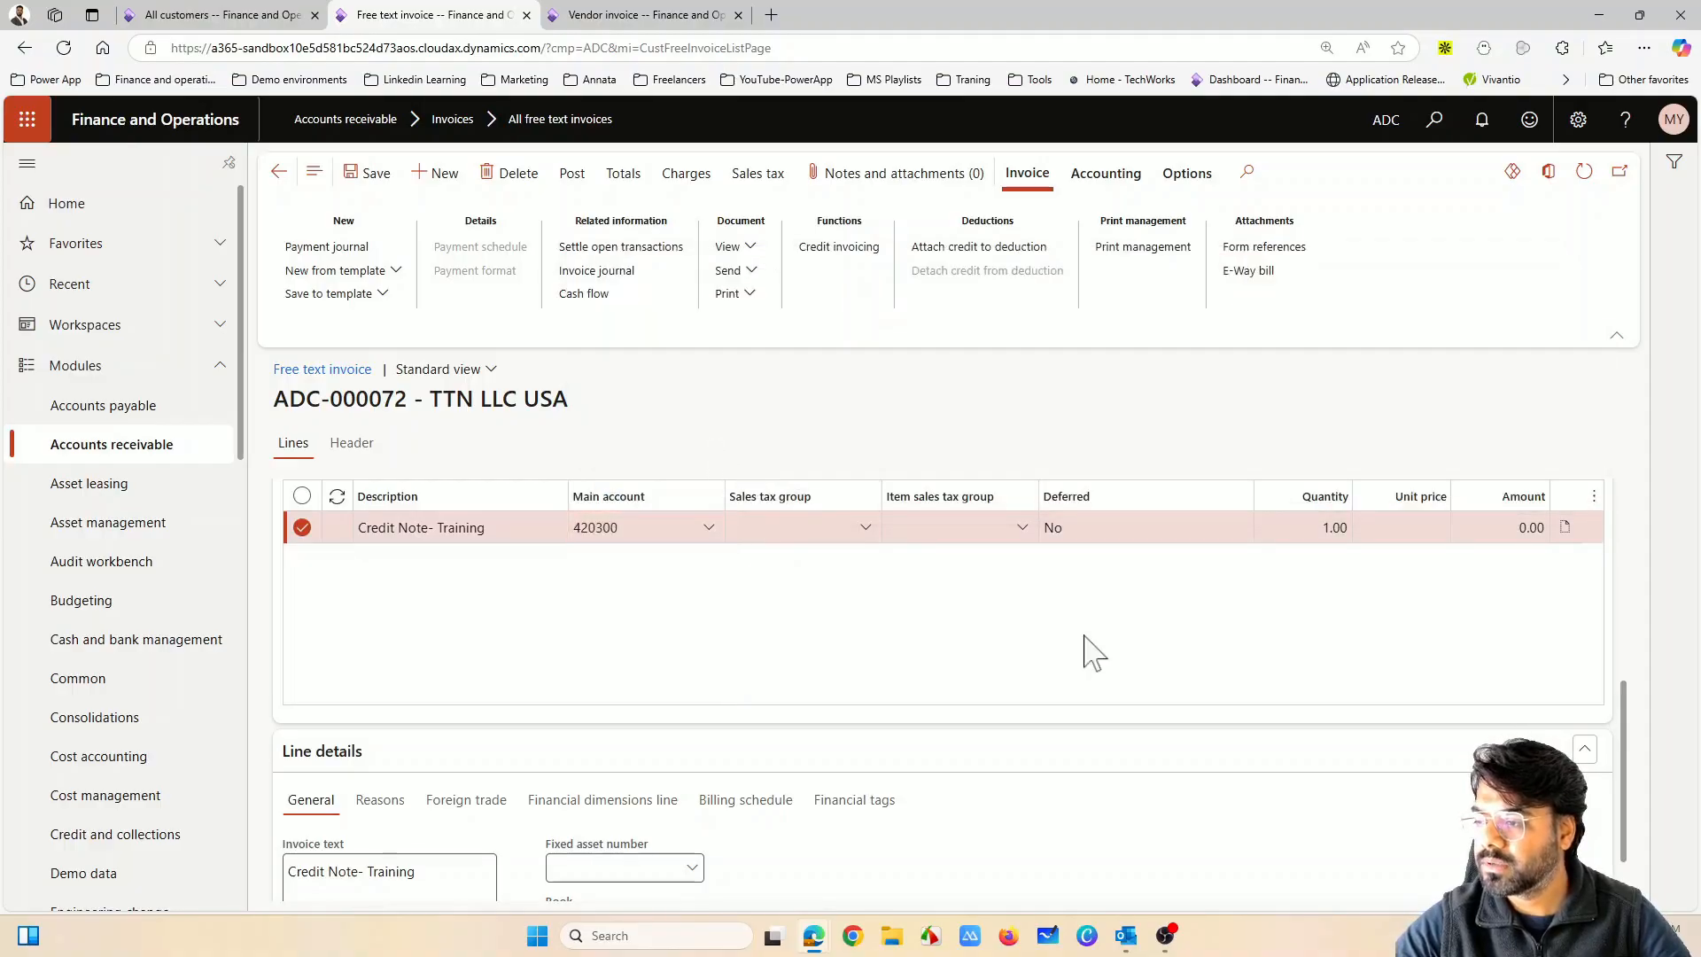
Set the credit note line's quantity to -1 and its unit price to 4000
{"action": "scroll", "coordinate": [1091, 651], "scroll_direction": "up", "scroll_amount": 2}
{"action": "left_click", "coordinate": [1309, 706]}
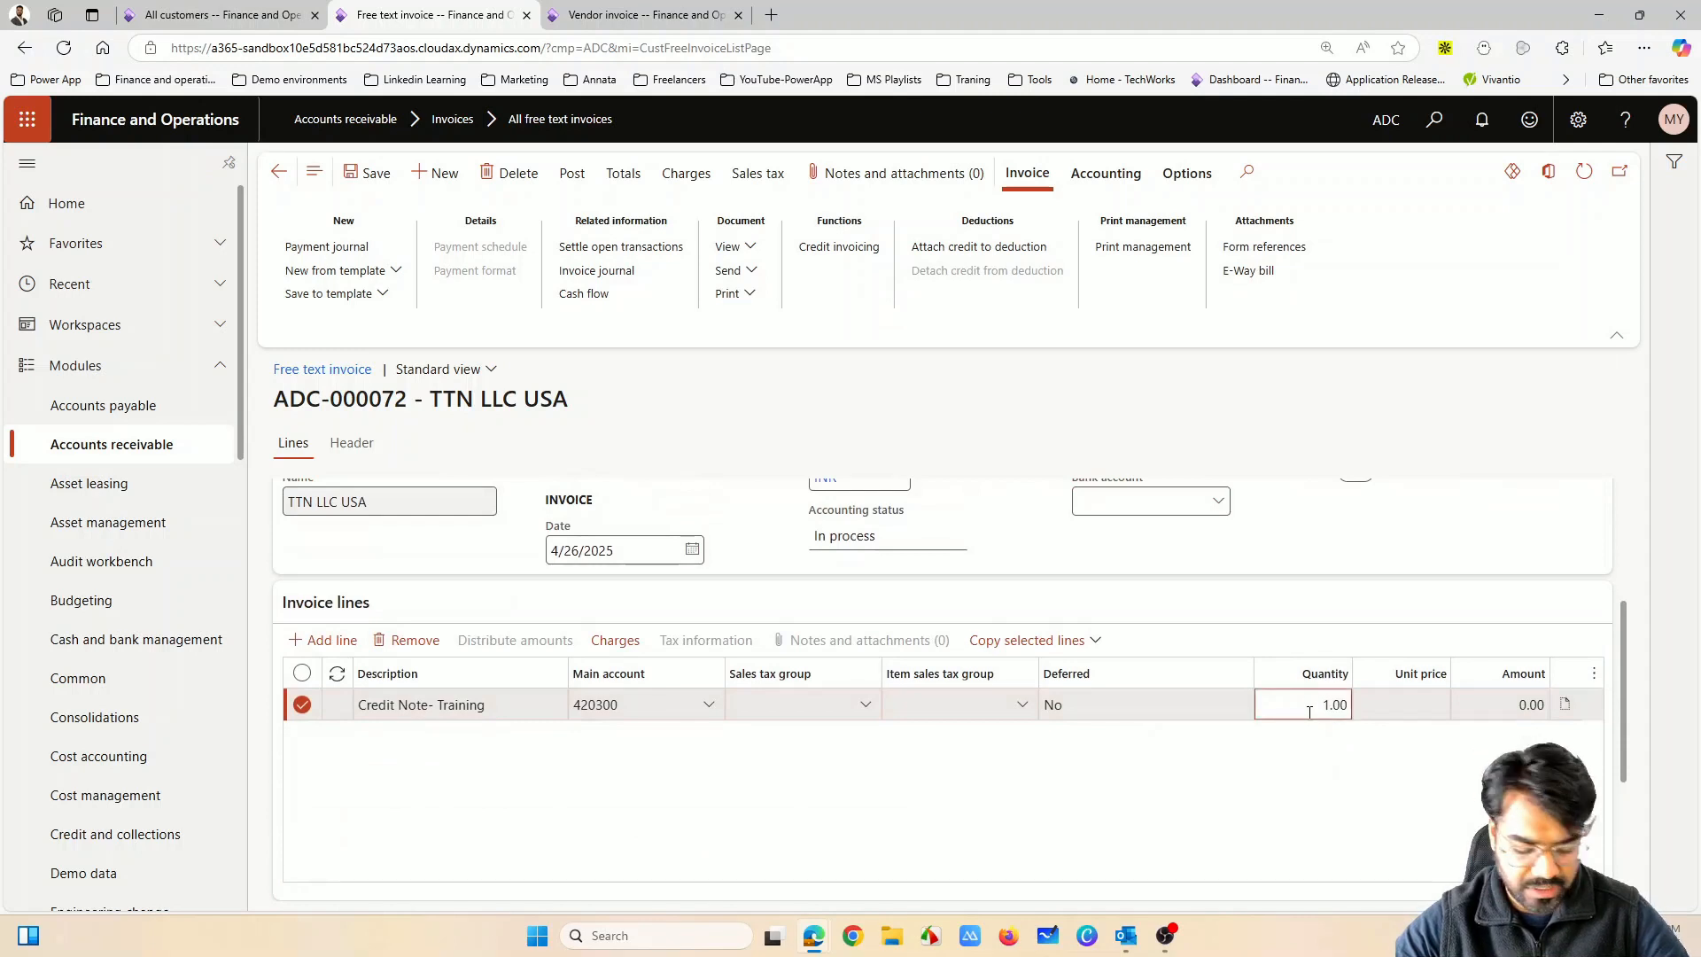
{"action": "type", "text": "-"}
{"action": "left_click", "coordinate": [1384, 709]}
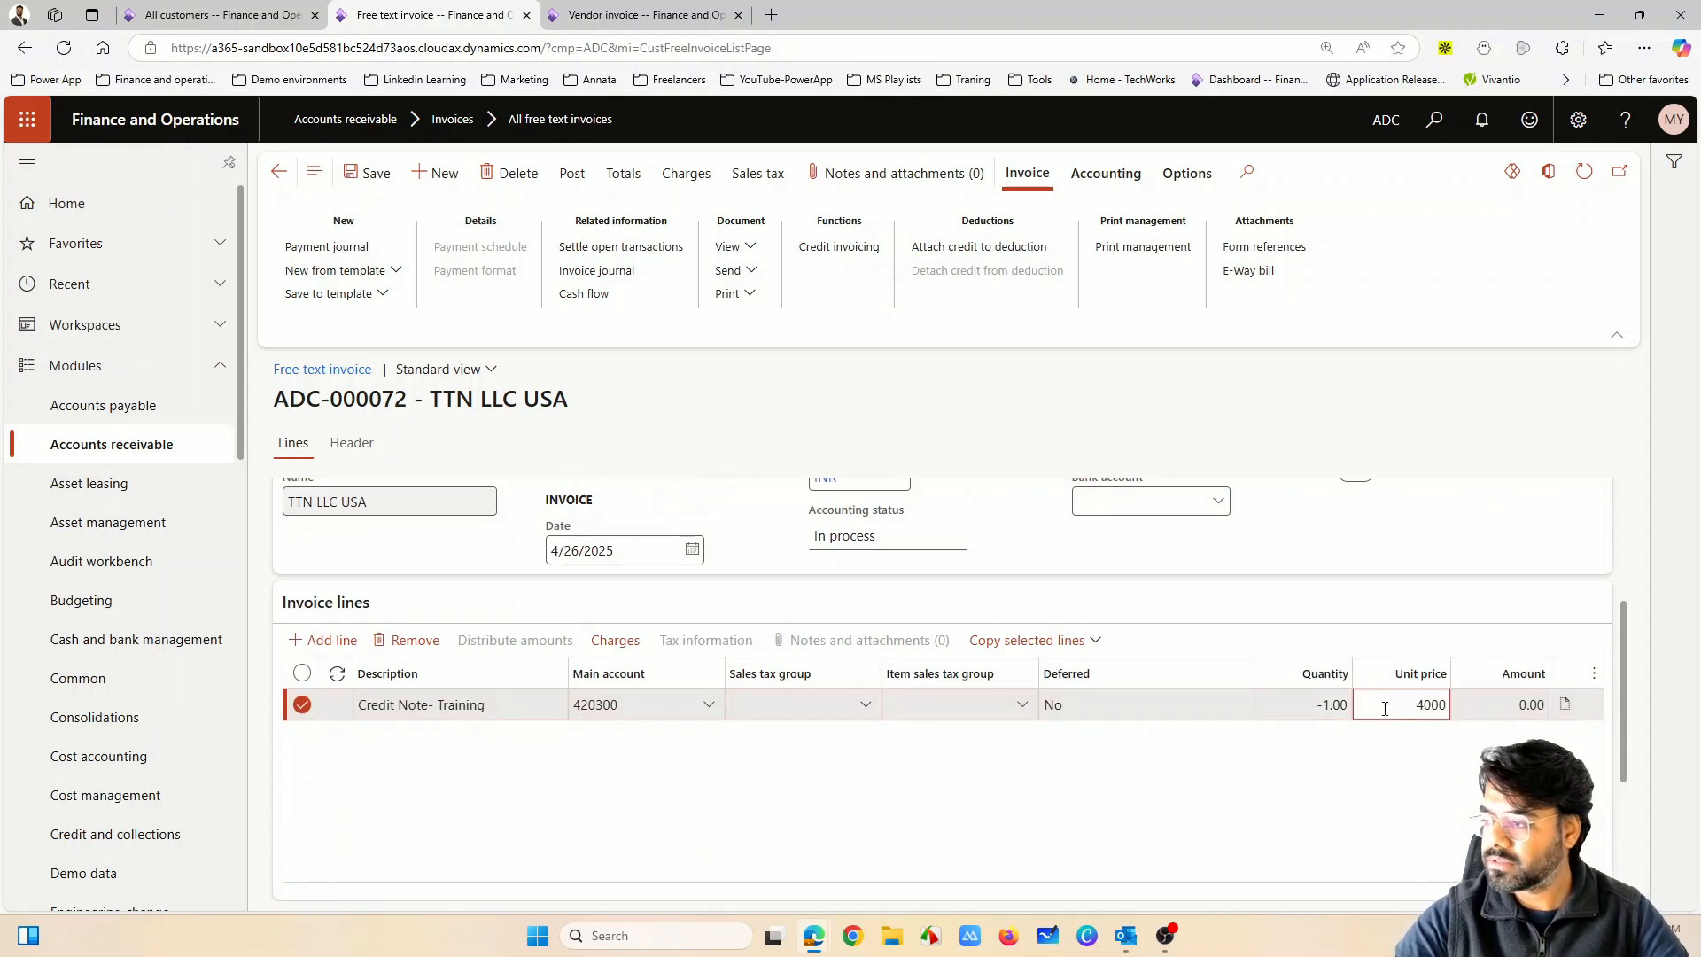
{"action": "left_click", "coordinate": [1384, 785]}
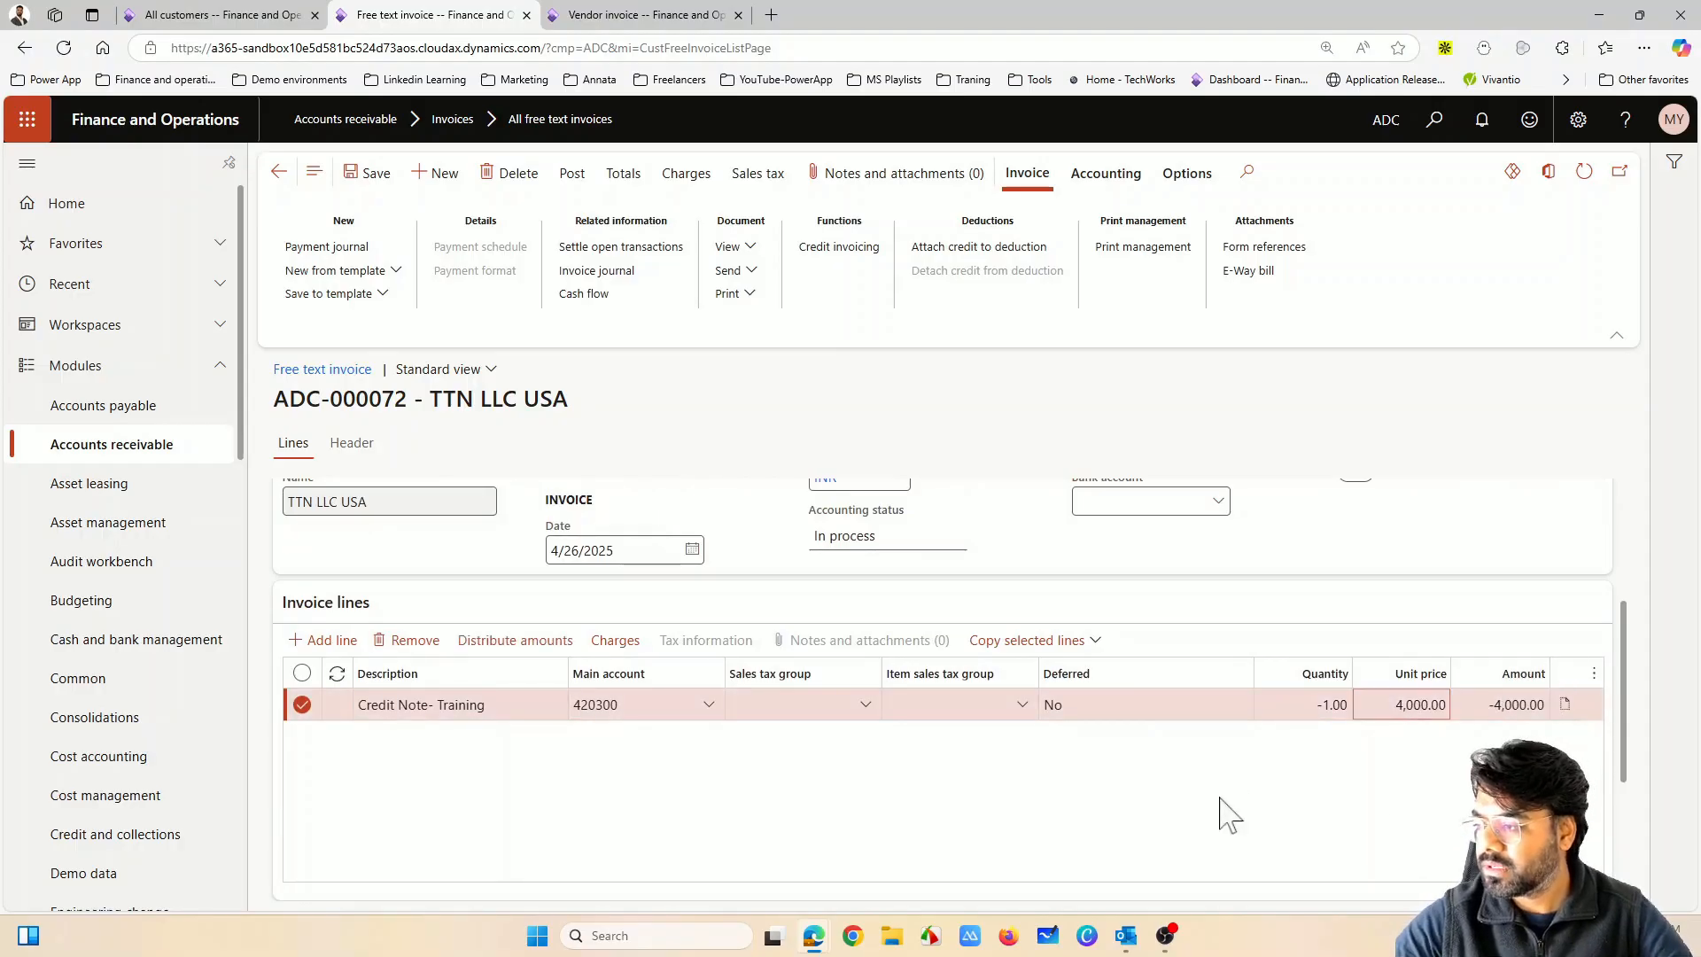
Post the credit note for TTN LLC USA with the default posting parameters
{"action": "scroll", "coordinate": [833, 779], "scroll_direction": "down", "scroll_amount": 2}
{"action": "scroll", "coordinate": [895, 753], "scroll_direction": "up", "scroll_amount": 2}
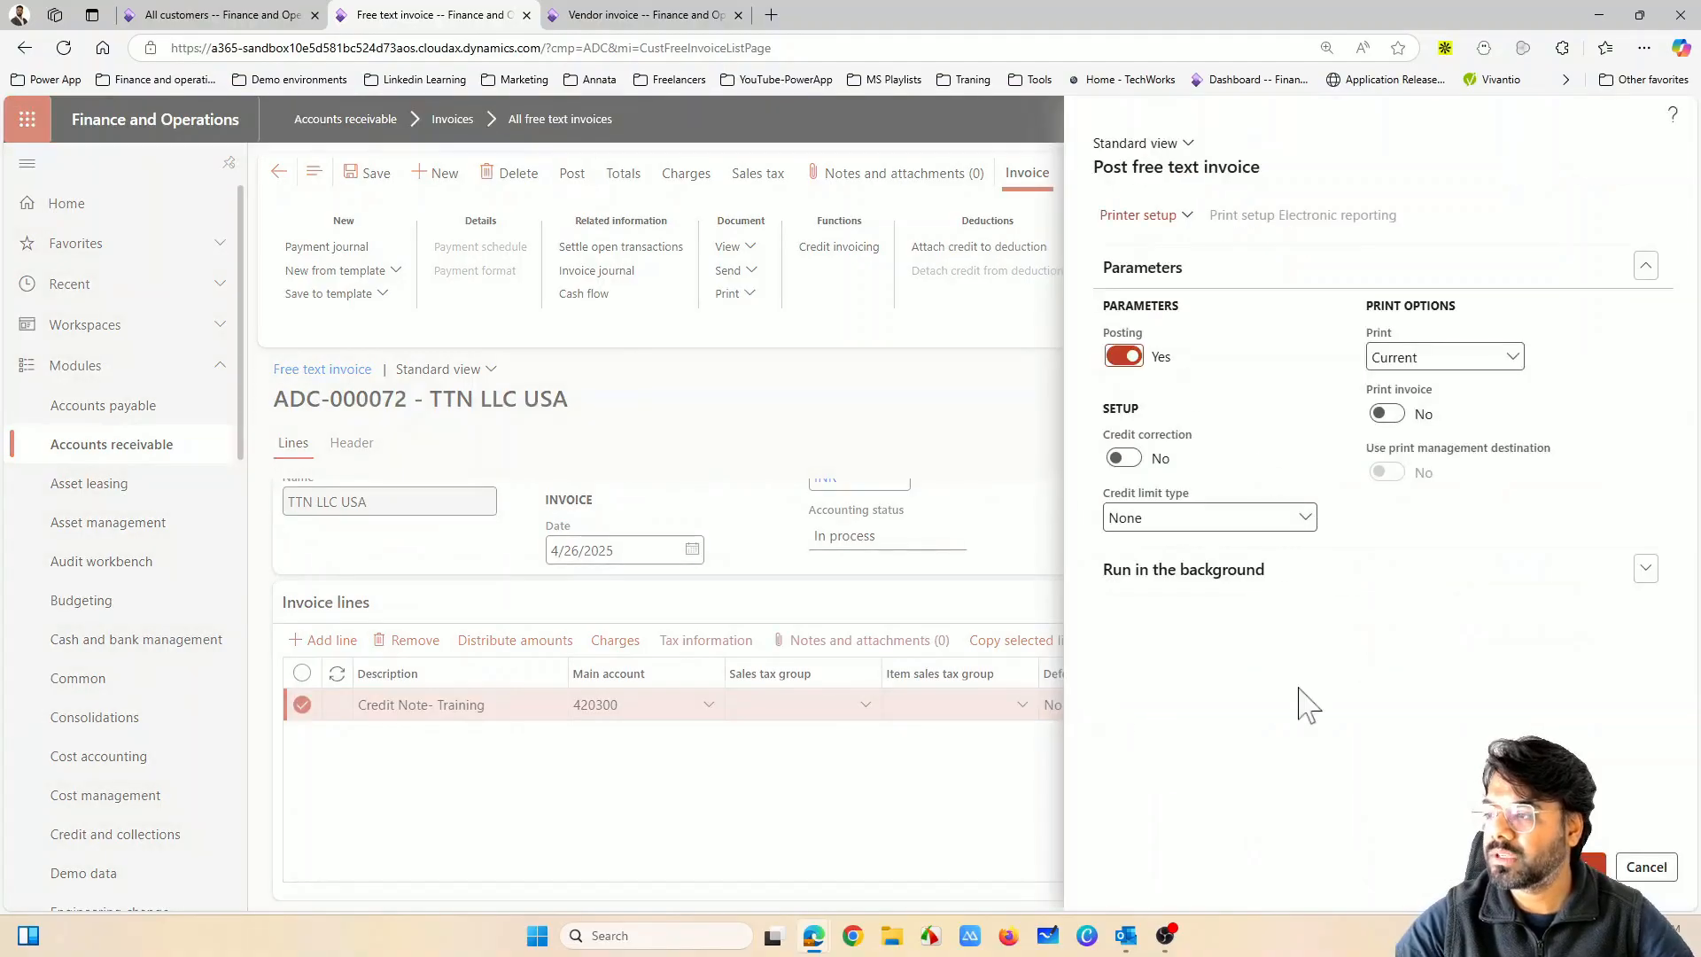
{"action": "left_click", "coordinate": [1581, 866]}
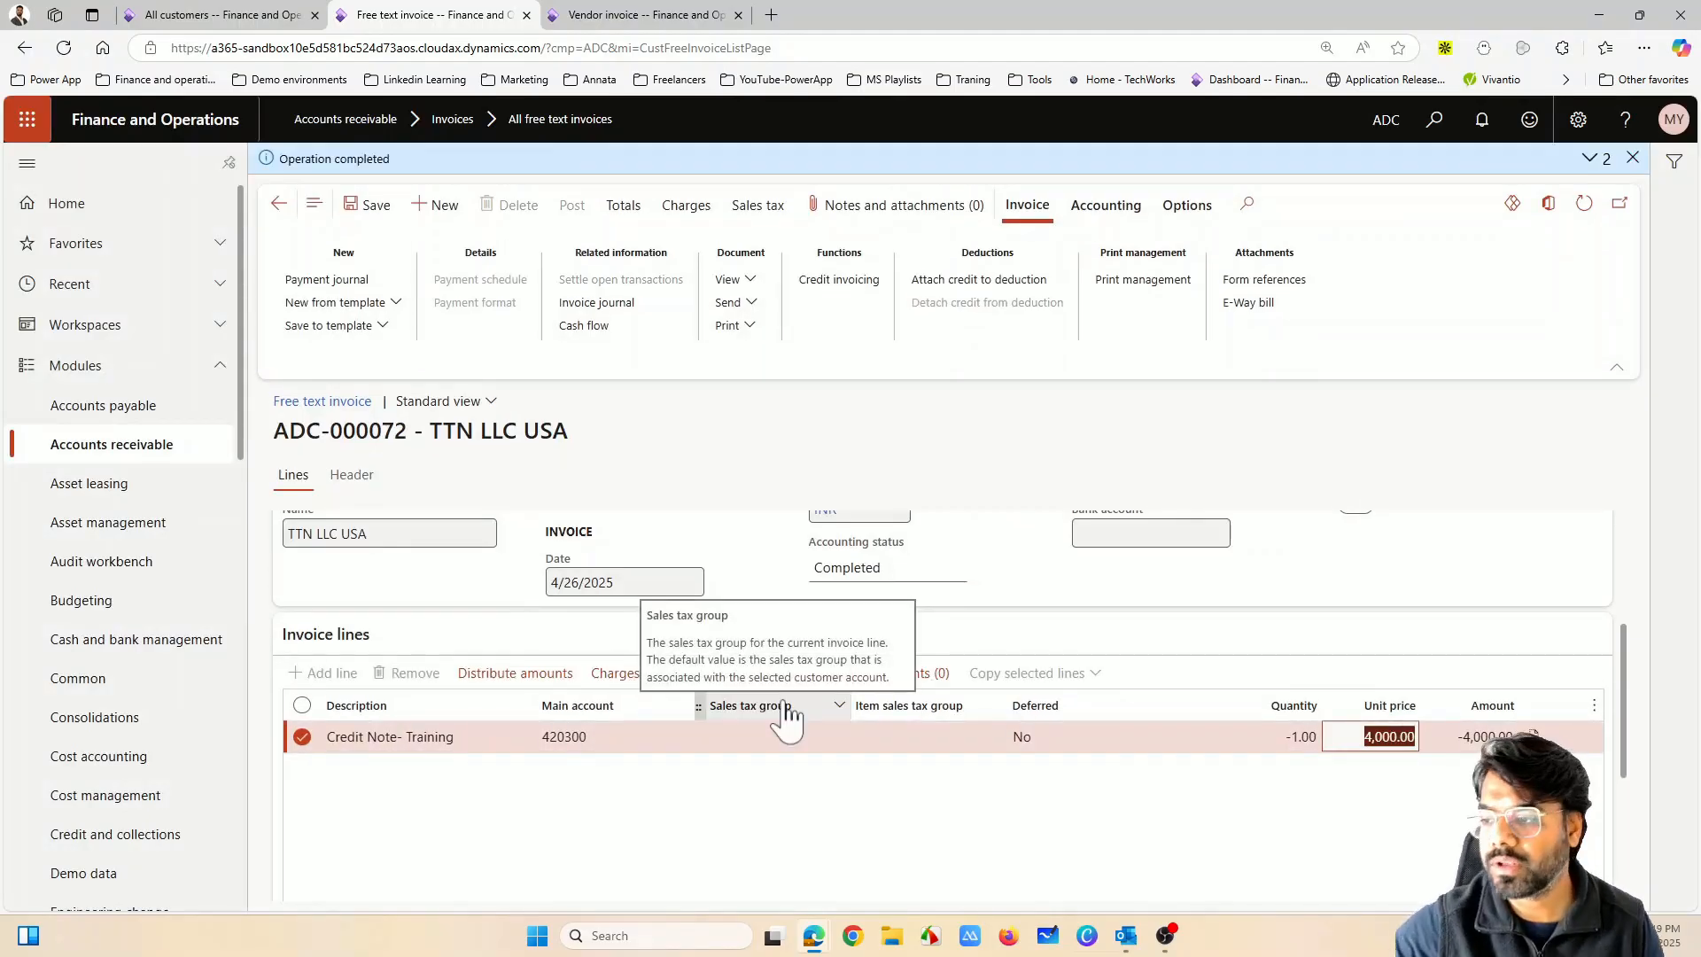
{"action": "left_click", "coordinate": [762, 797]}
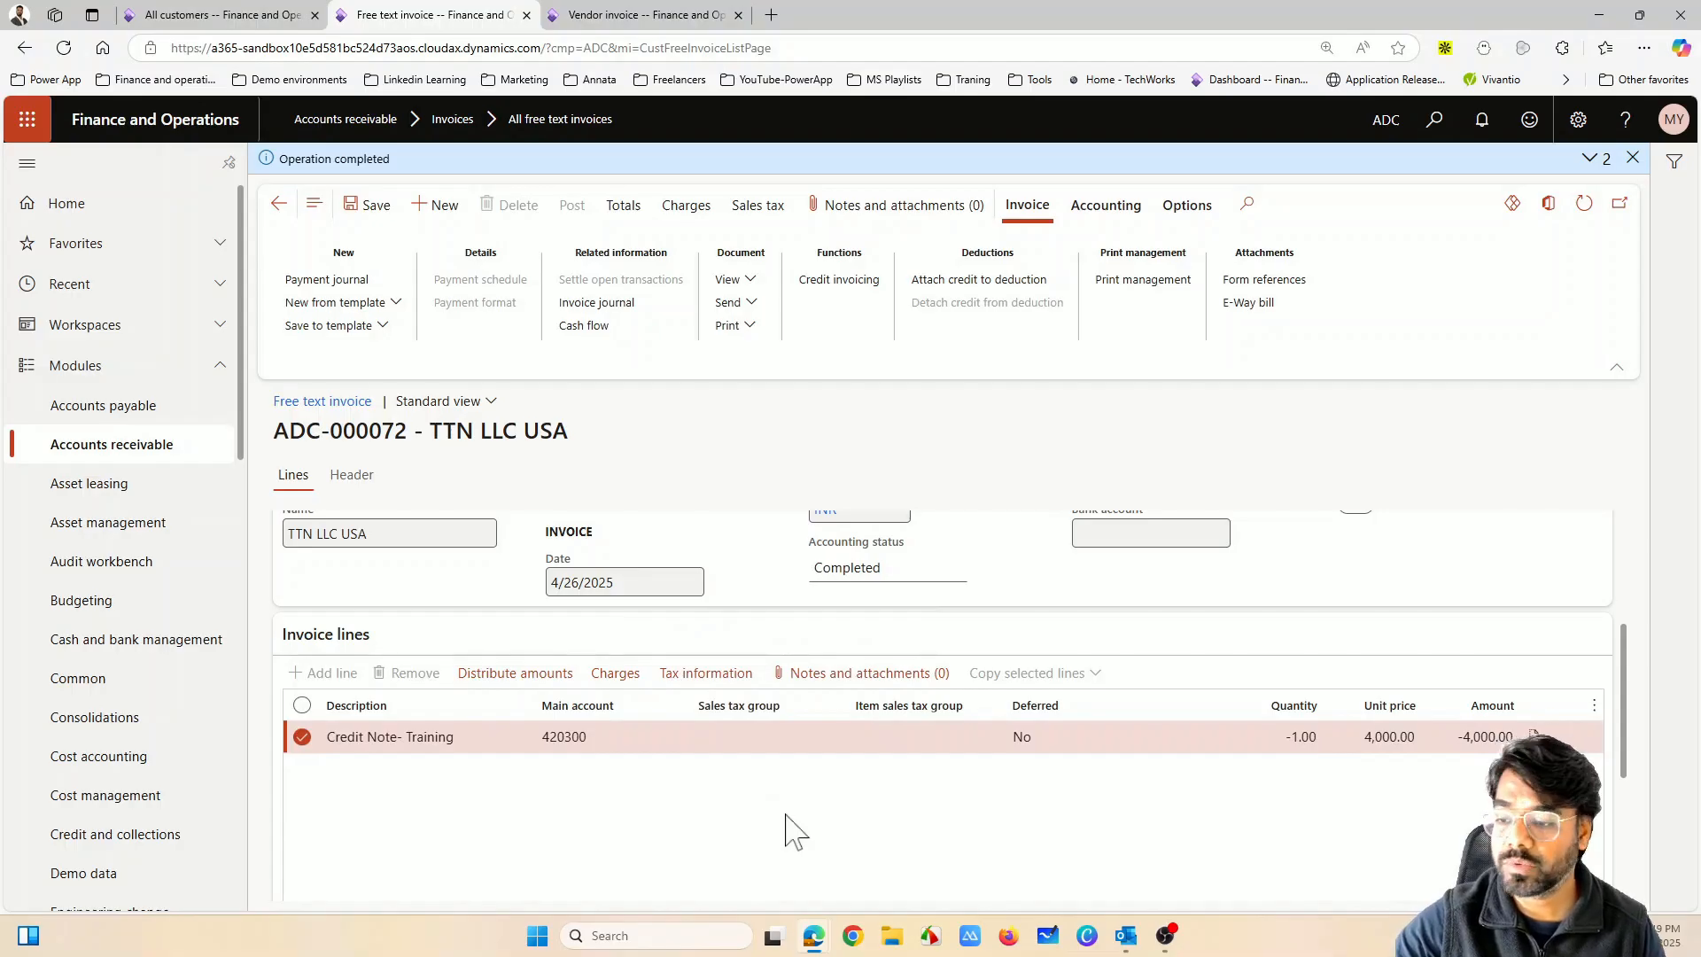
Create a new free text invoice template under recurring invoices with Rental as both its name and description
{"action": "left_click", "coordinate": [159, 446]}
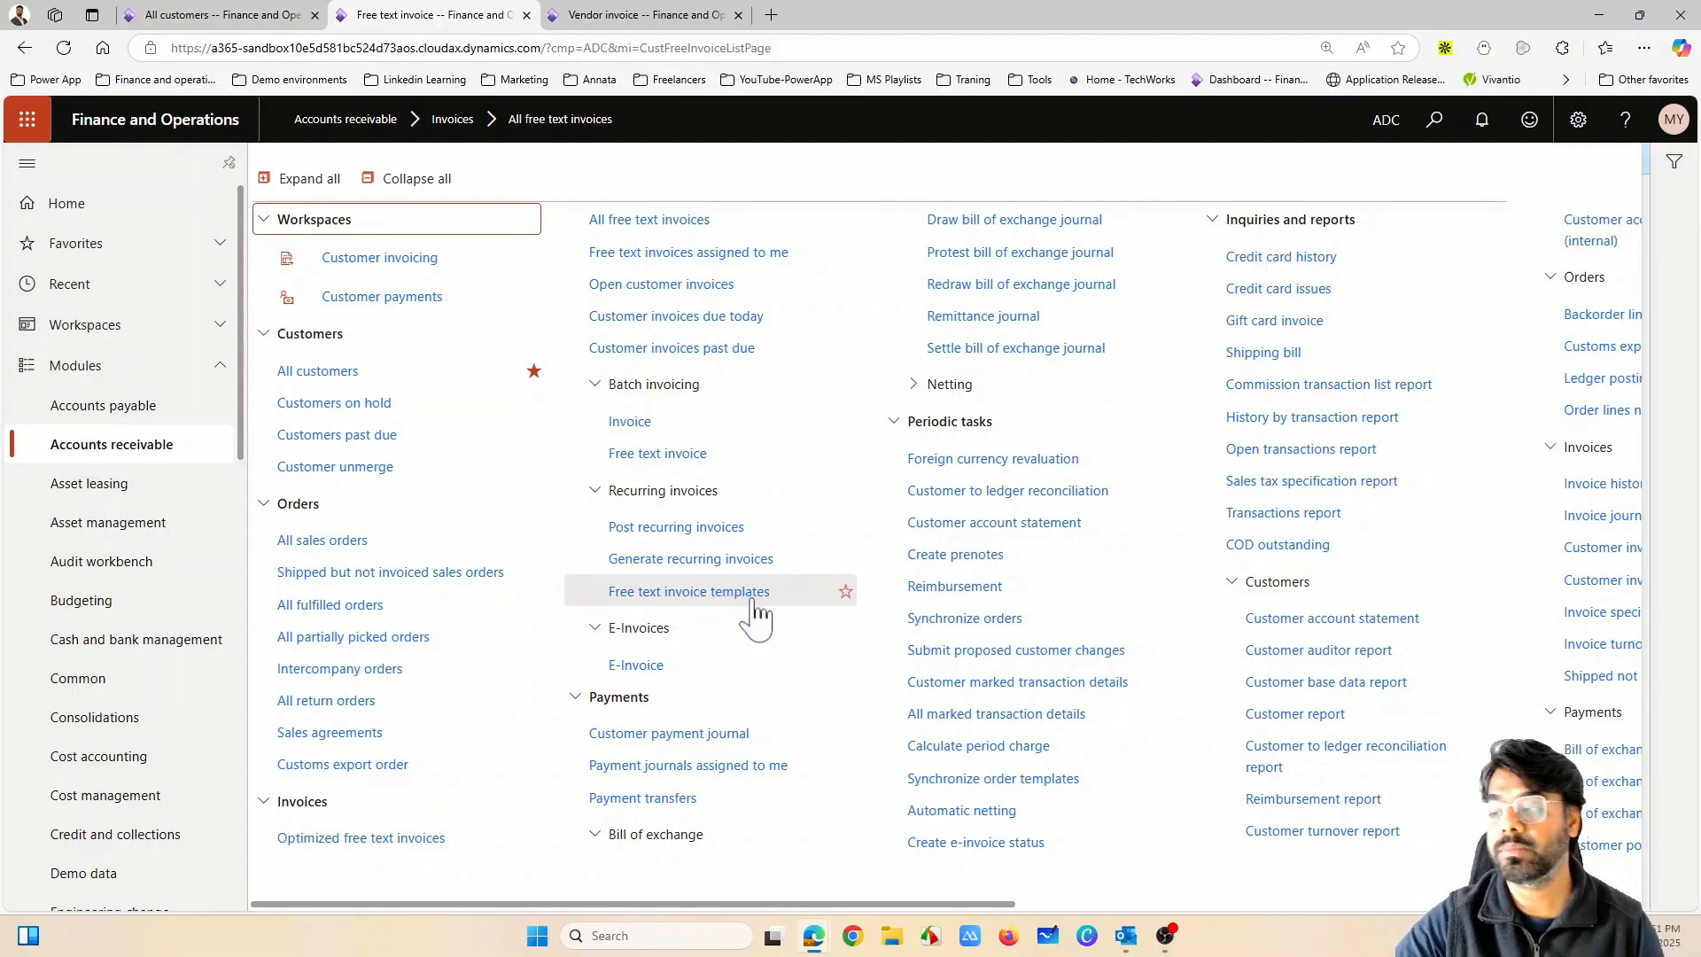
{"action": "left_click", "coordinate": [702, 592]}
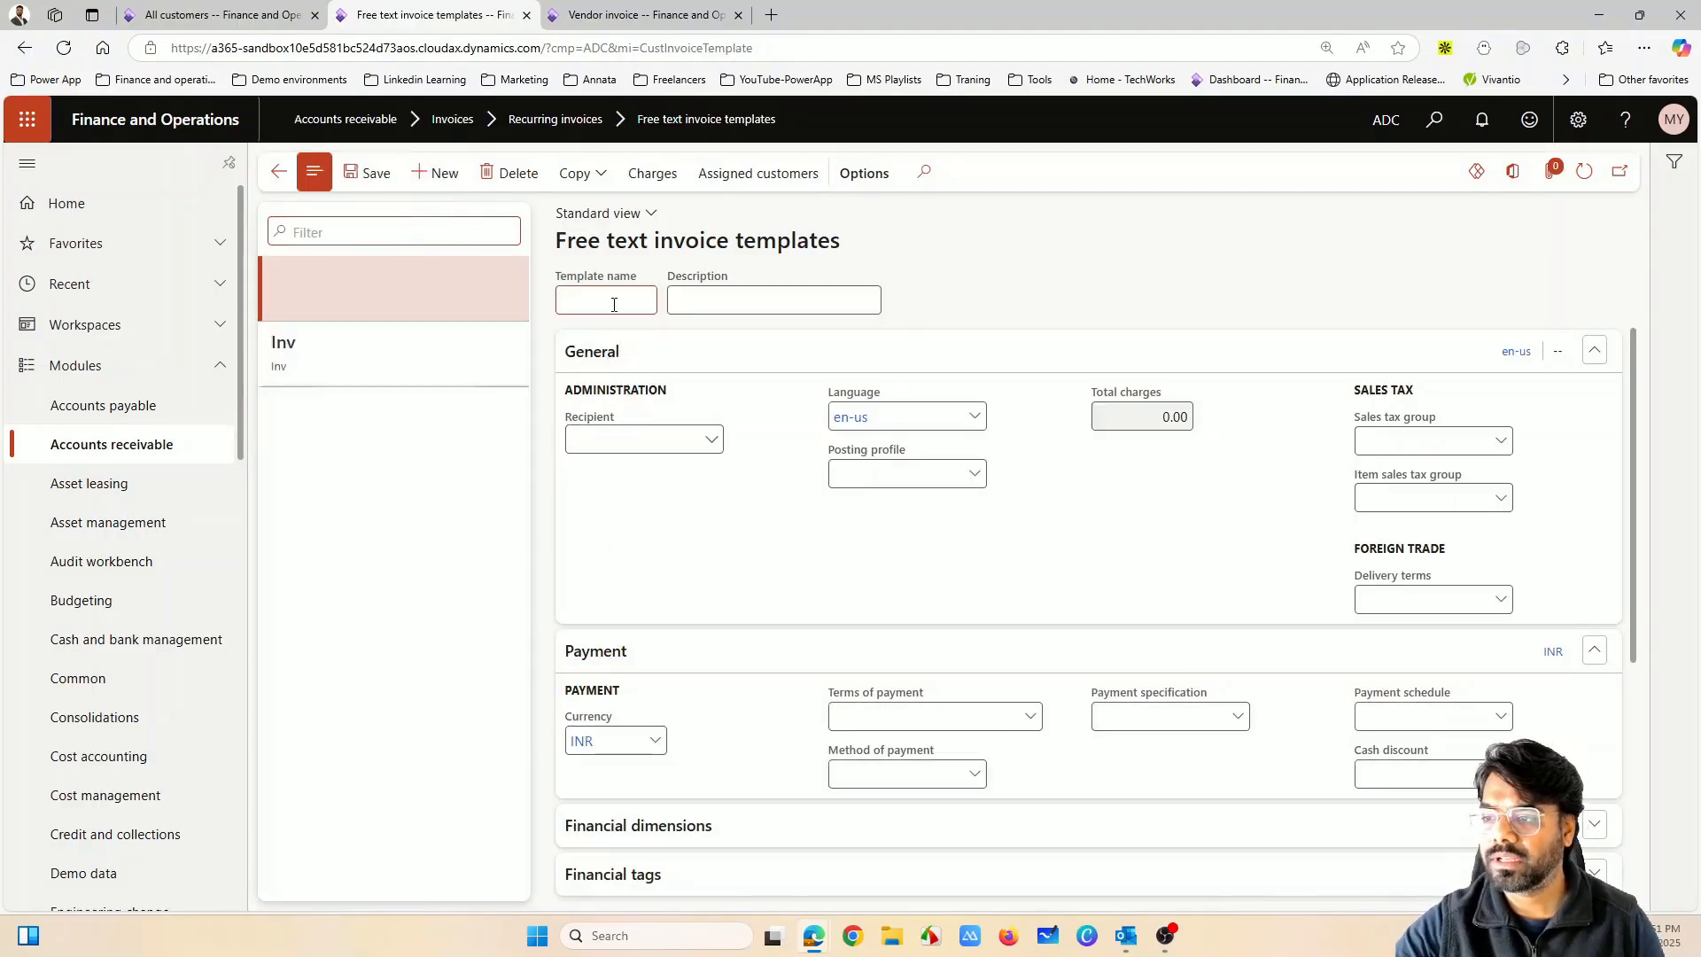
{"action": "type", "text": "Rental"}
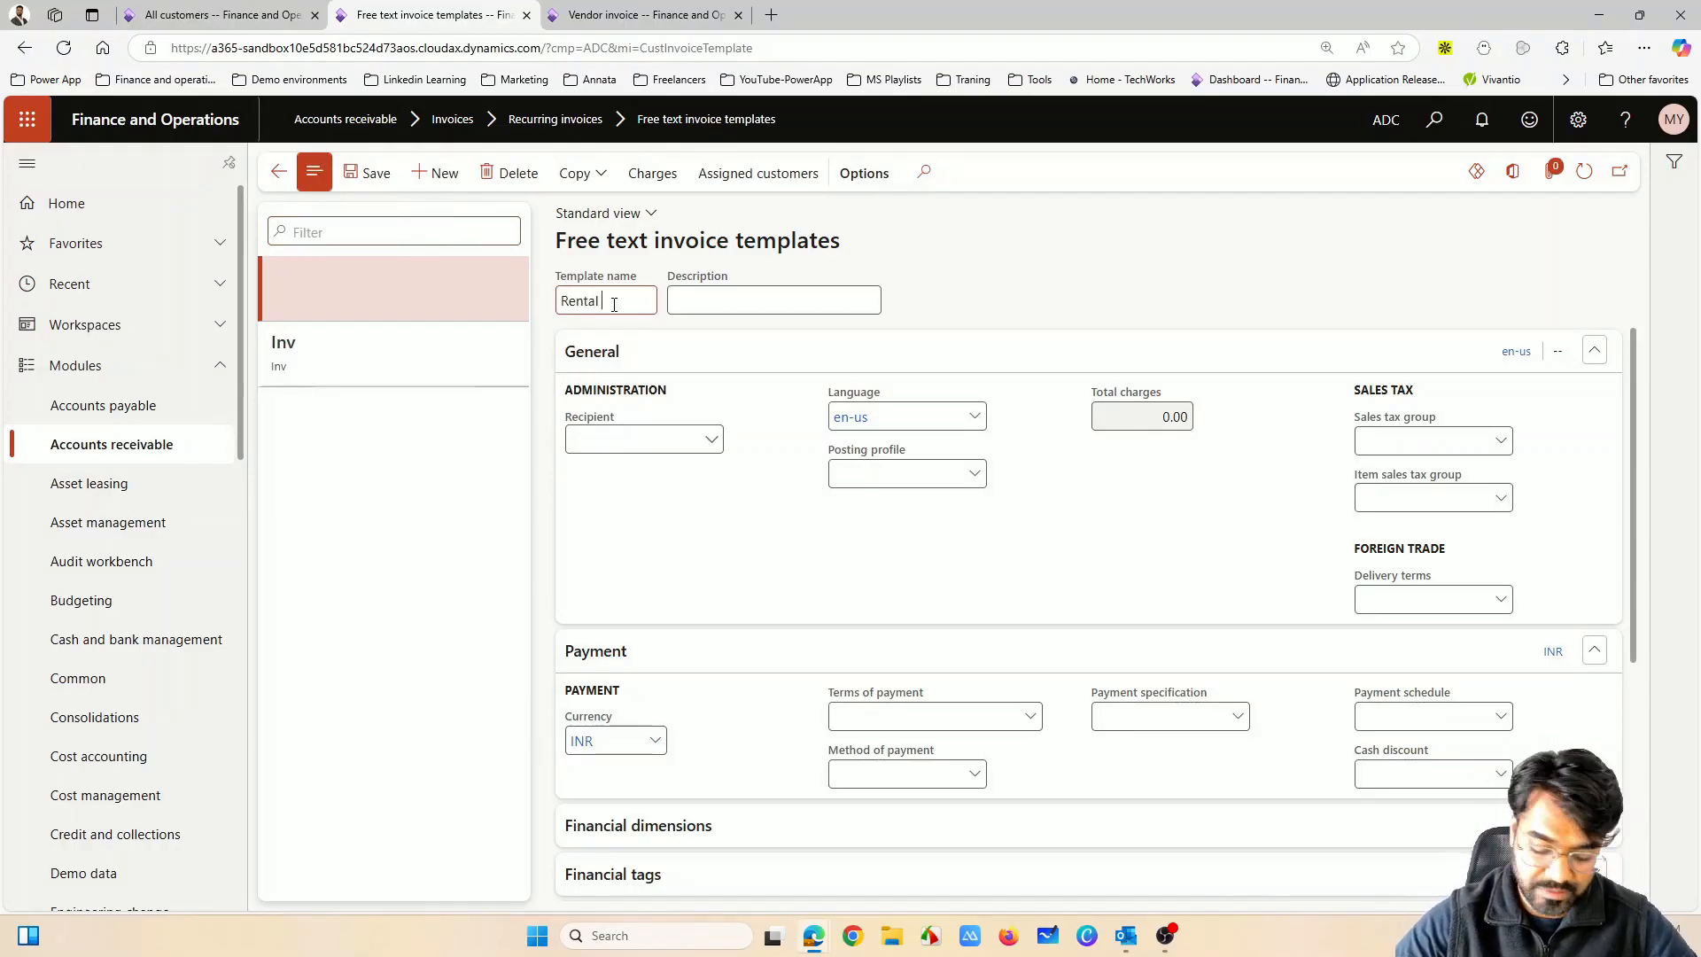
{"action": "type", "text": " Se"}
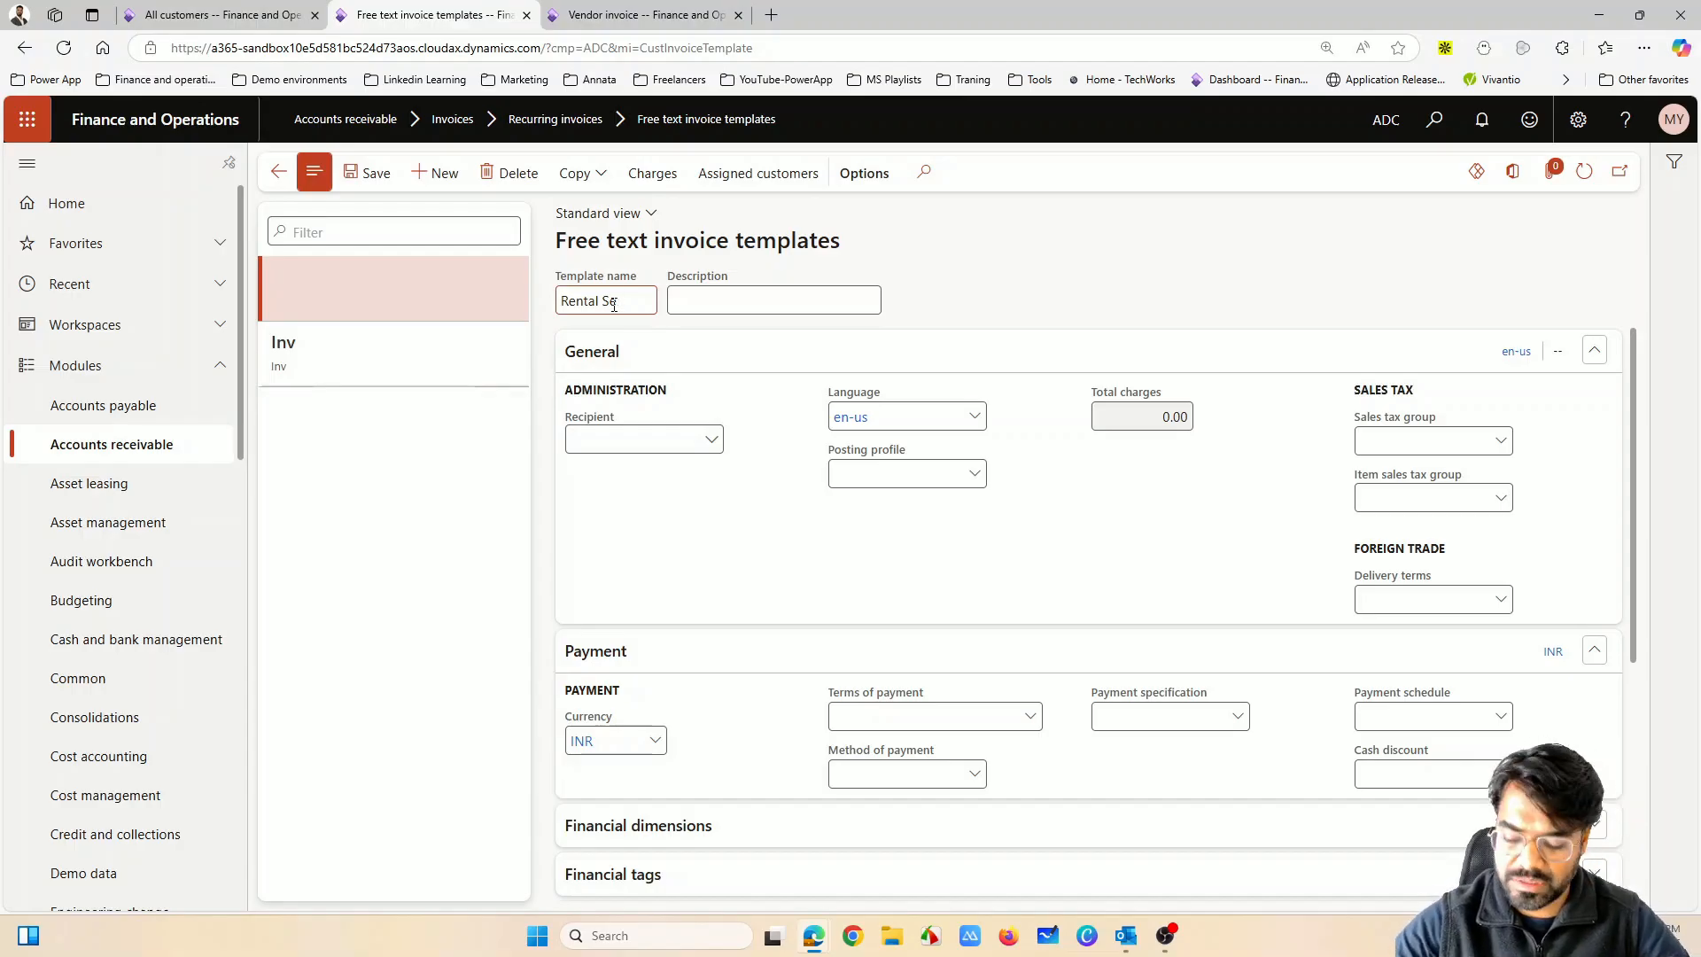
{"action": "key", "text": "BackSpace"}
{"action": "key", "text": "BackSpace"}
{"action": "left_click_drag", "start_coordinate": [614, 305], "coordinate": [540, 306]}
{"action": "key", "text": "ctrl+c"}
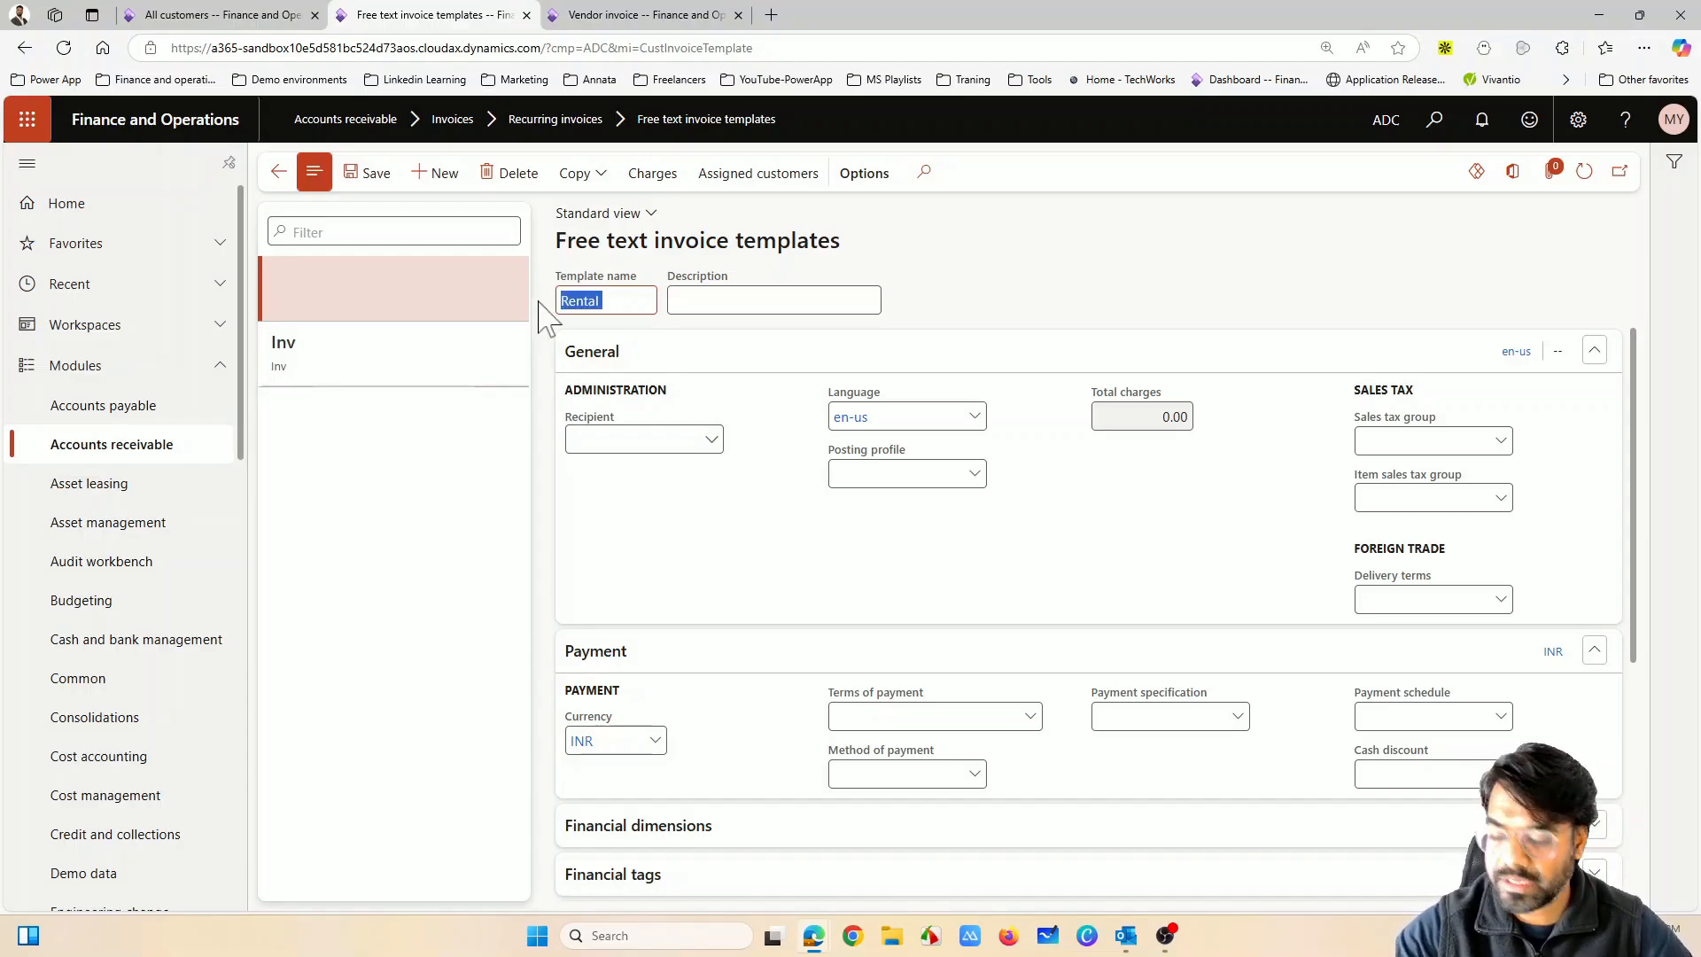
{"action": "left_click", "coordinate": [686, 304]}
{"action": "key", "text": "ctrl+v"}
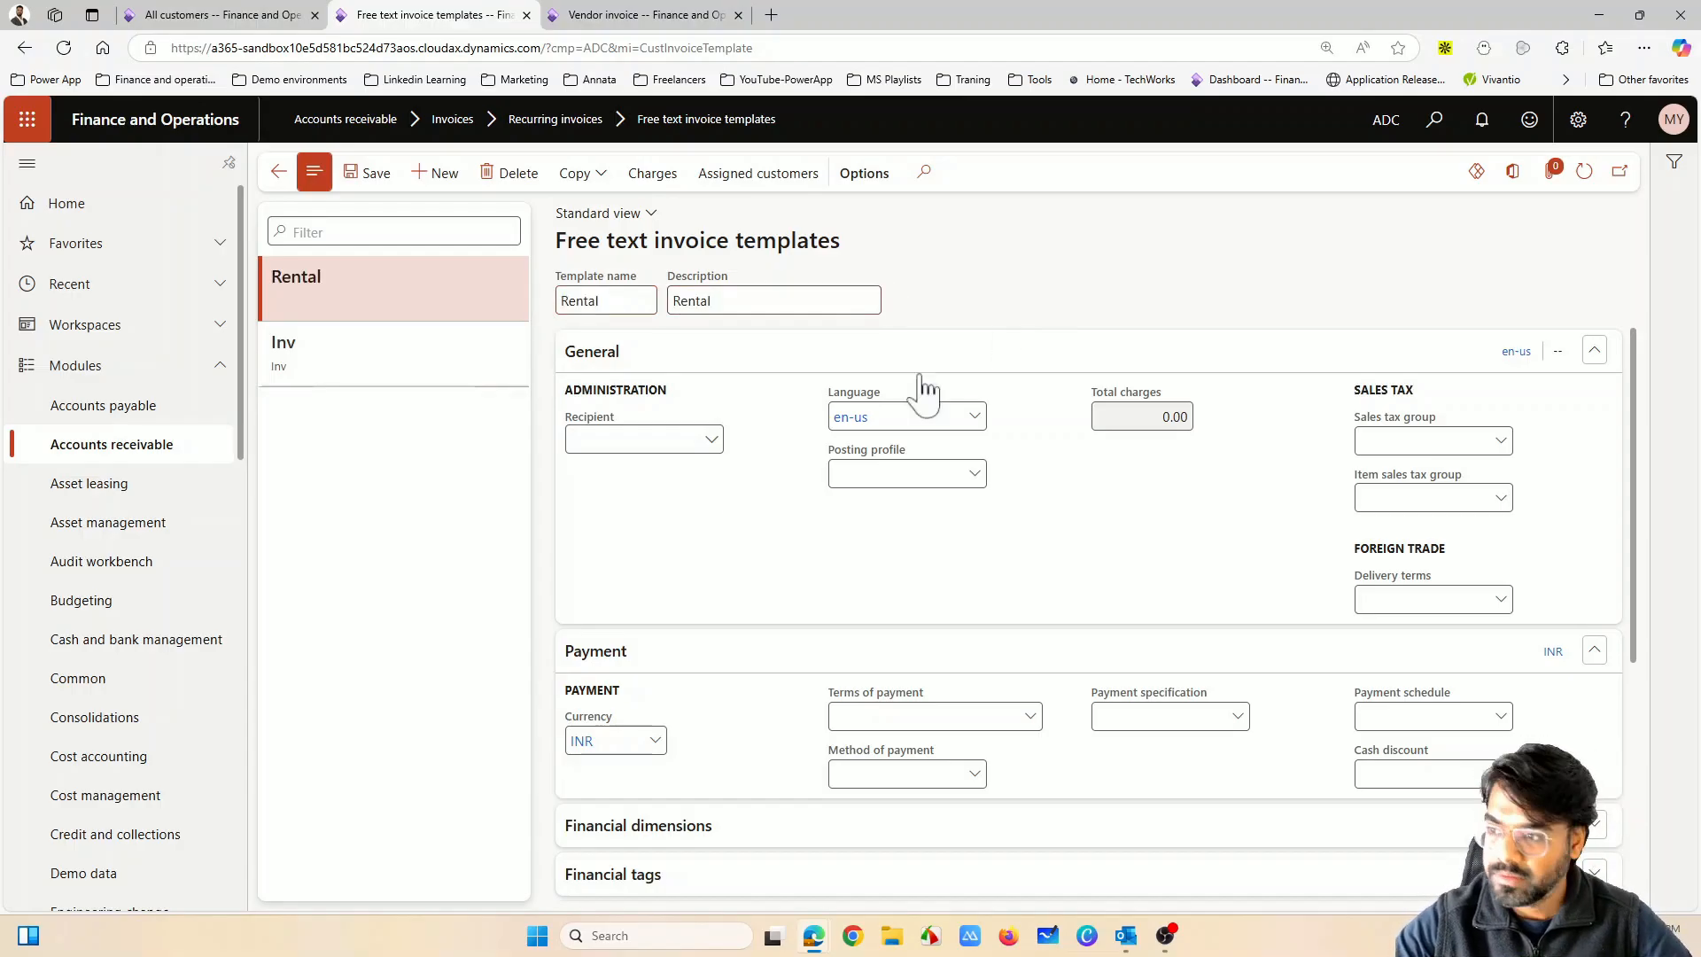
Assign the first employee in the worker list as the Rental template's recipient
{"action": "left_click", "coordinate": [700, 439]}
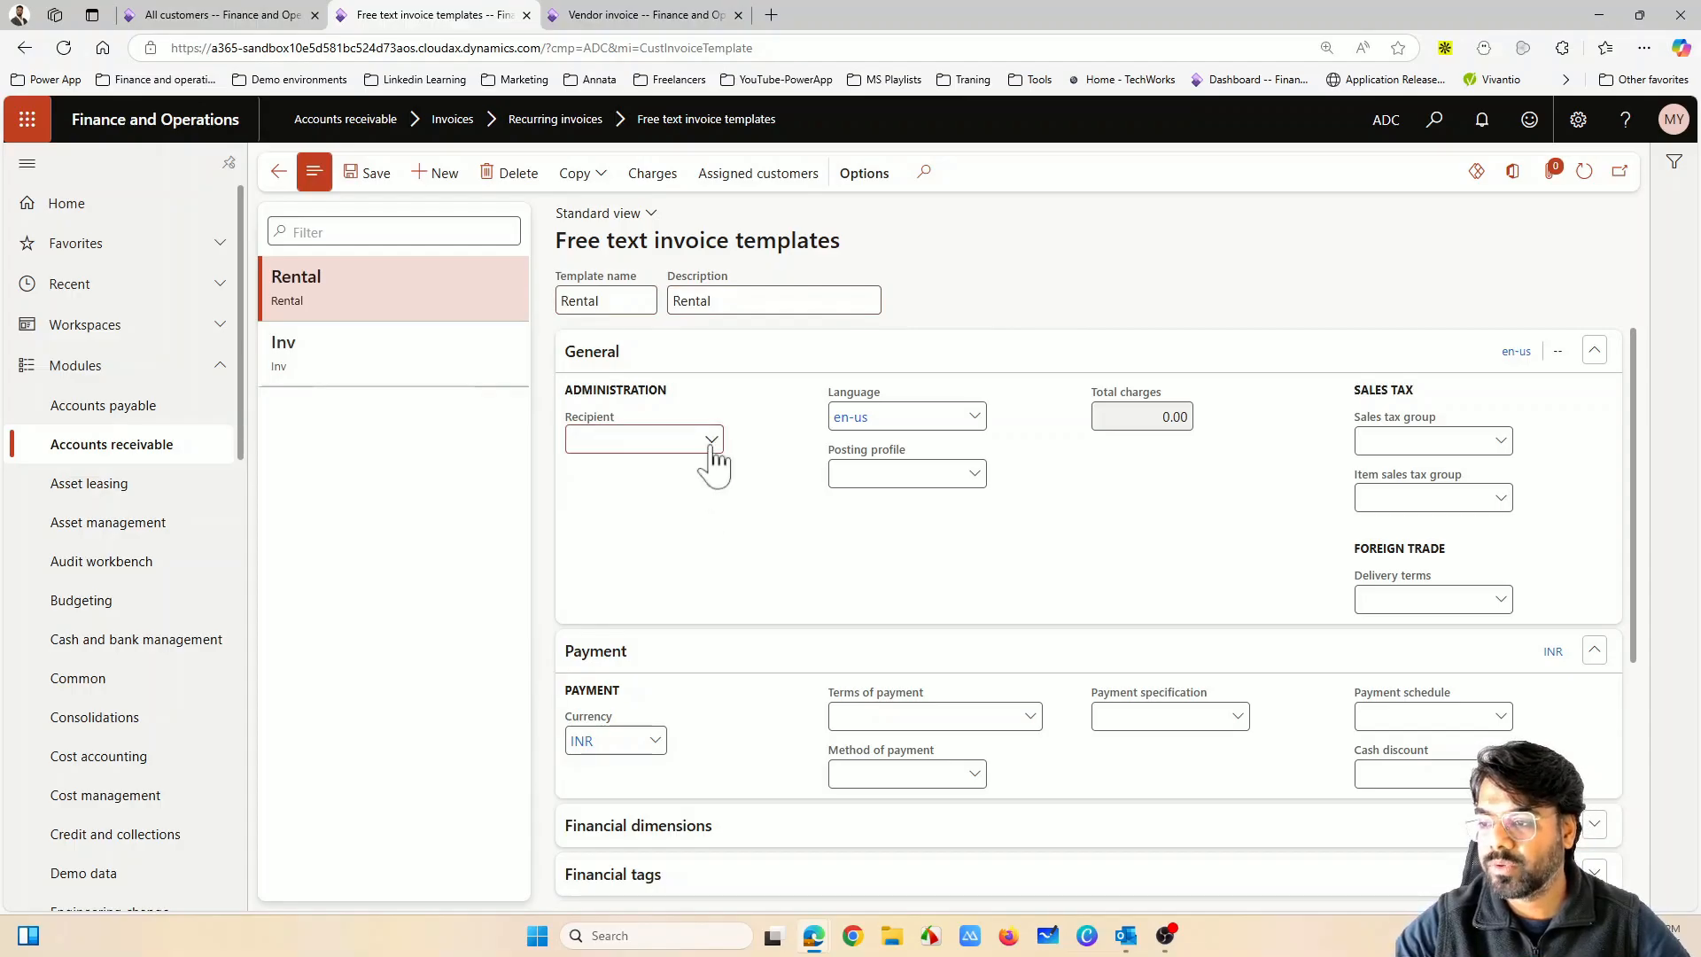
{"action": "left_click", "coordinate": [711, 441]}
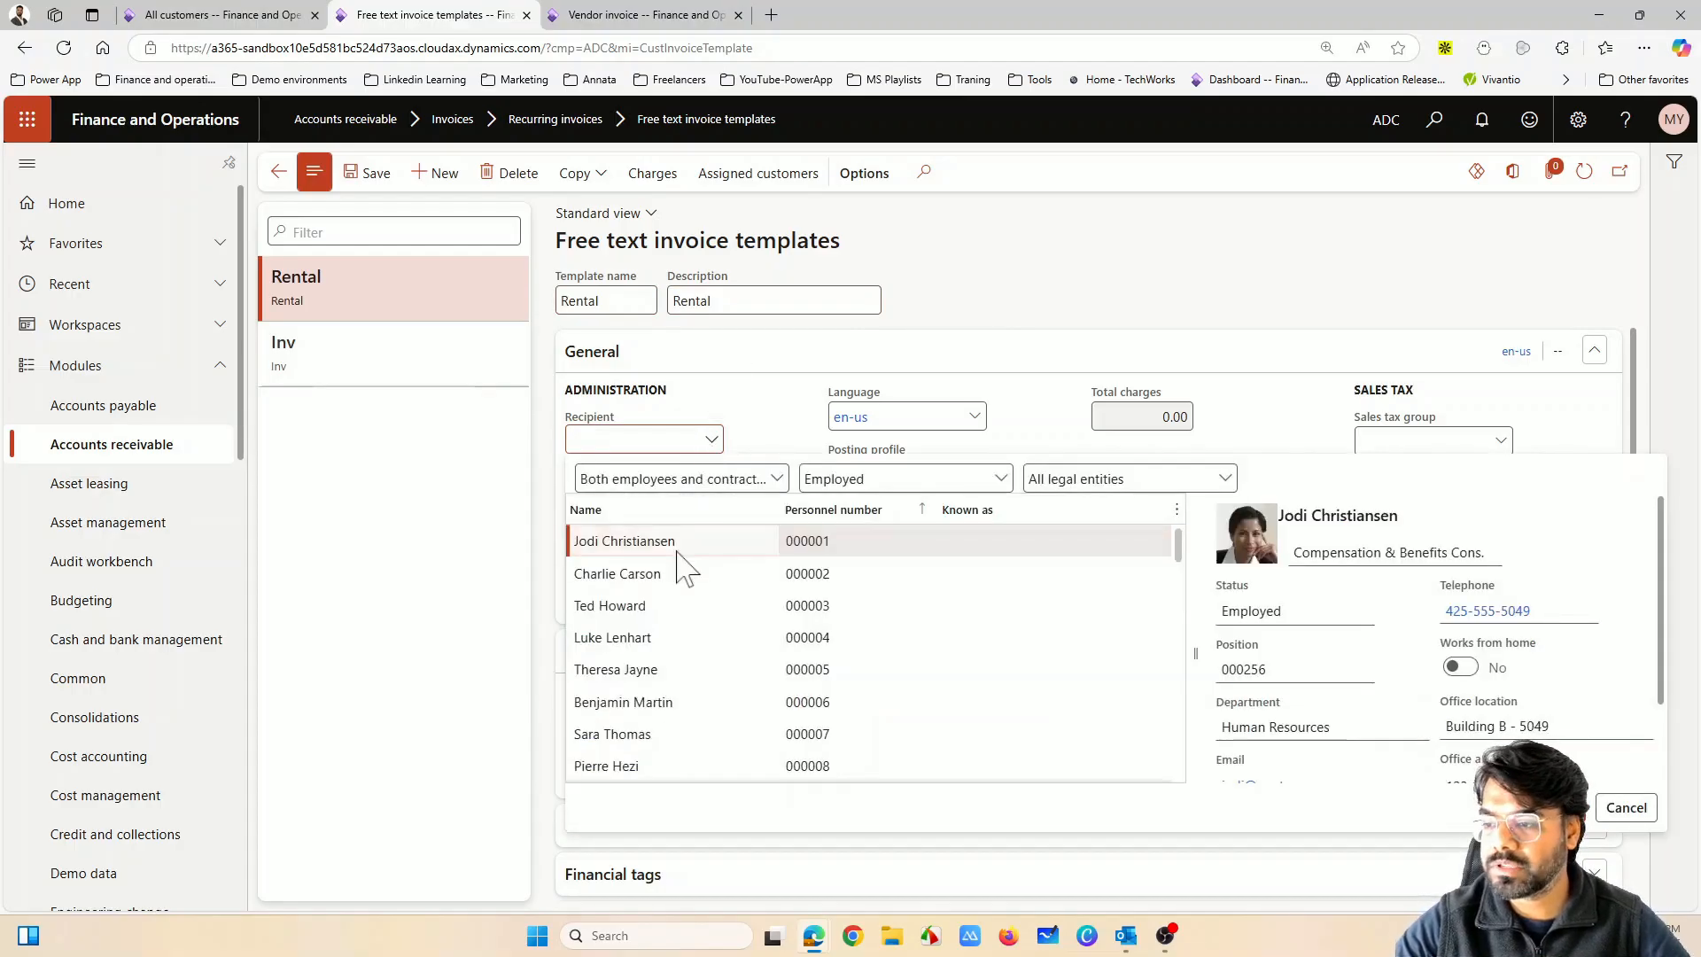
{"action": "left_click", "coordinate": [660, 542]}
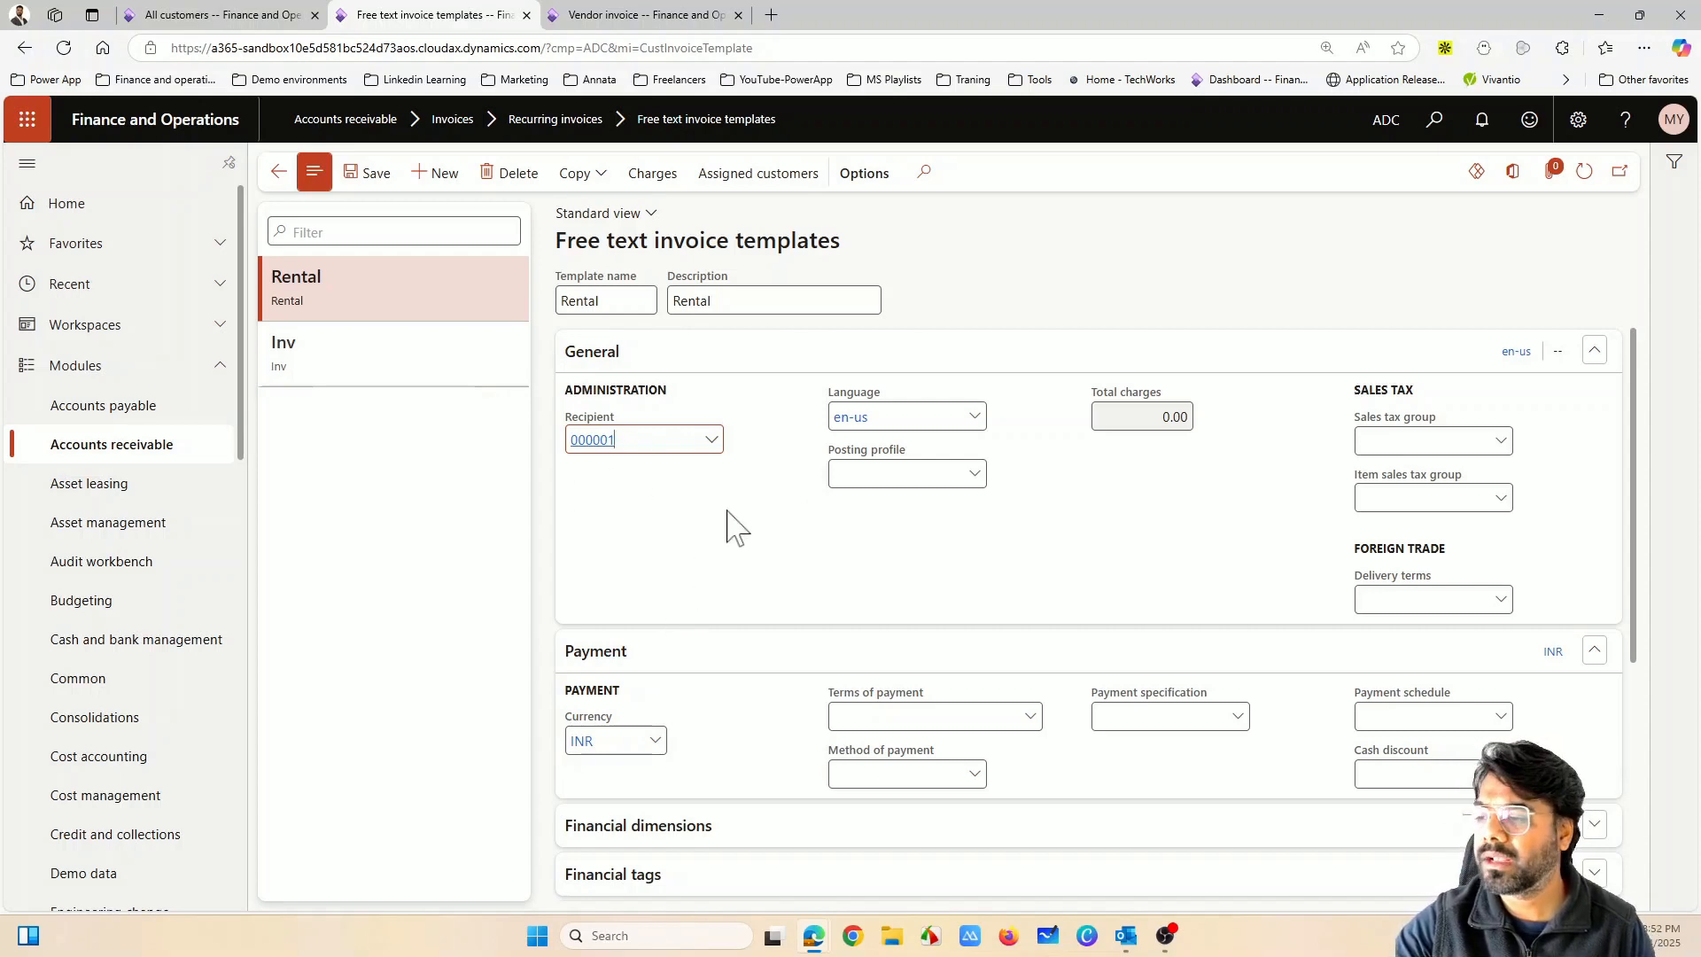
Set the main account of the Rental template's invoice line to 420300 Consulting & Training
{"action": "scroll", "coordinate": [1018, 600], "scroll_direction": "down", "scroll_amount": 1}
{"action": "scroll", "coordinate": [1019, 602], "scroll_direction": "down", "scroll_amount": 1}
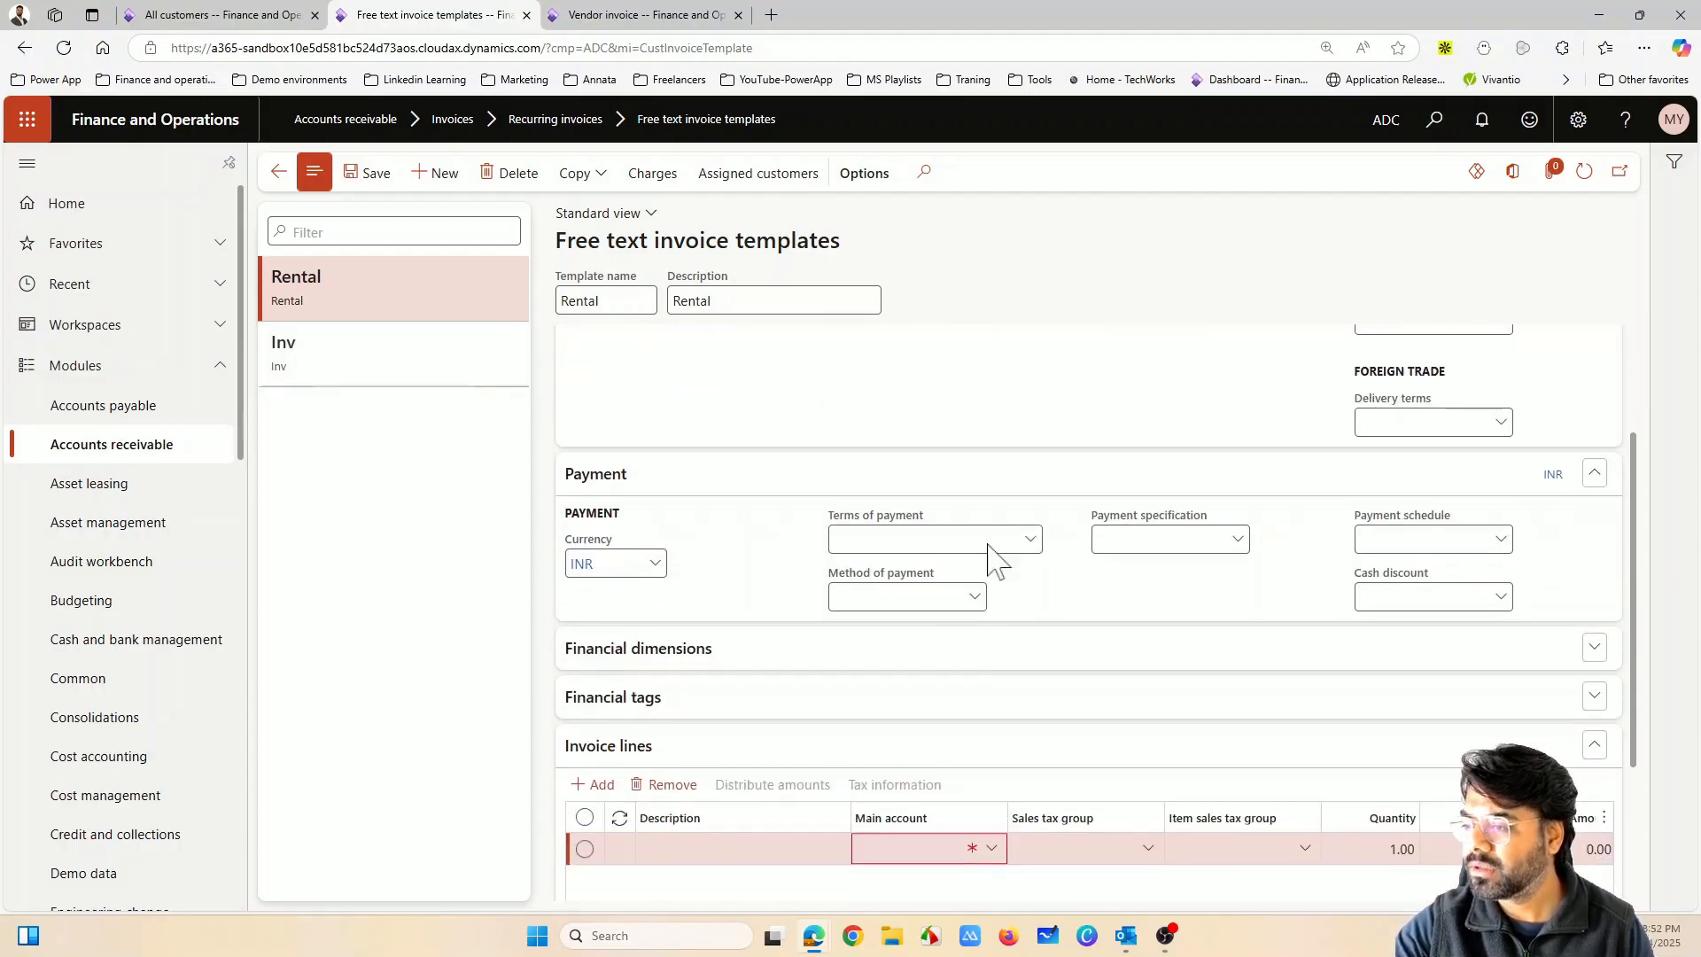
{"action": "scroll", "coordinate": [1000, 620], "scroll_direction": "down", "scroll_amount": 2}
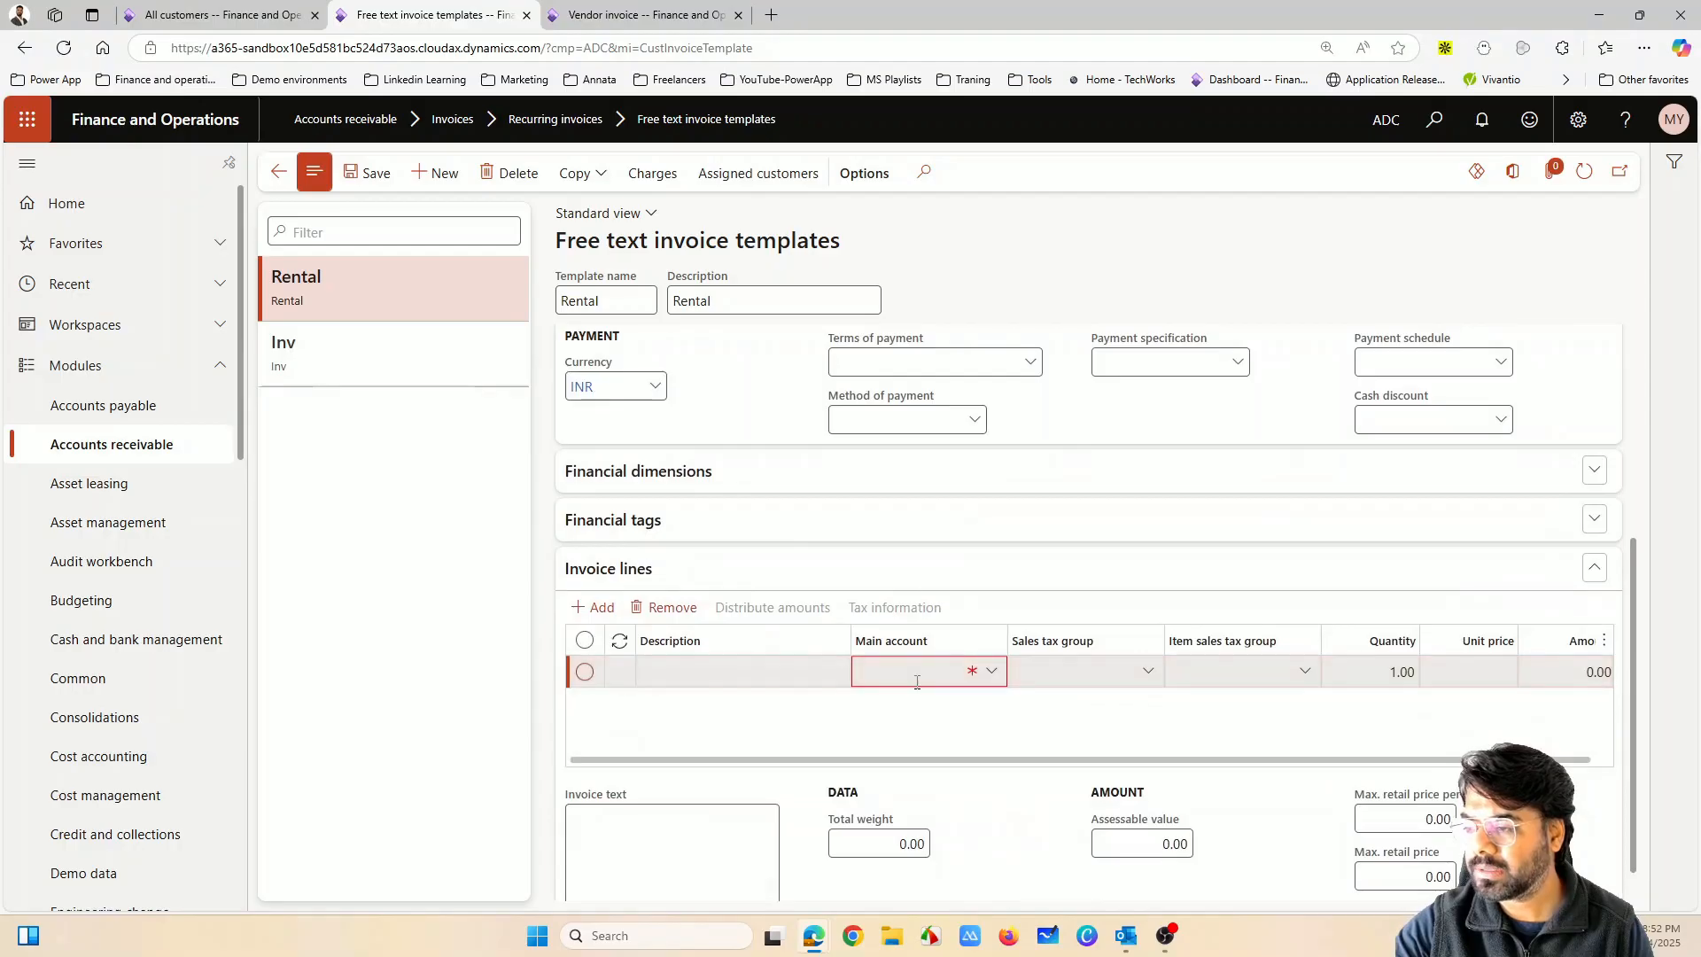
{"action": "left_click", "coordinate": [989, 674]}
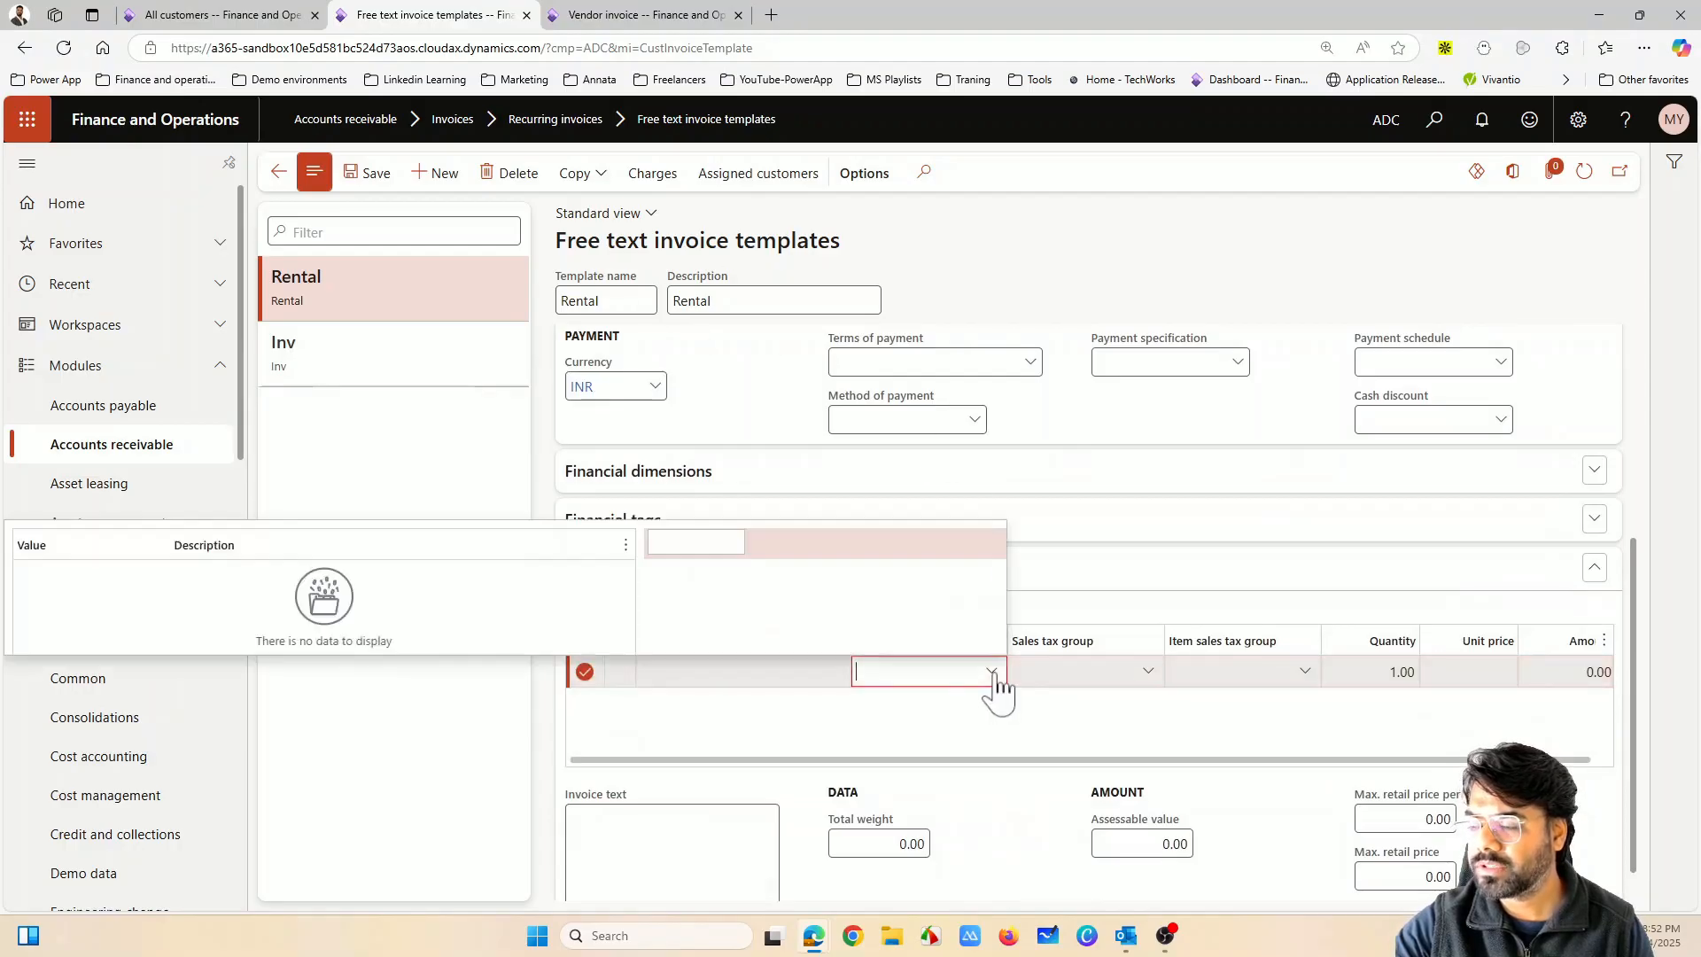
{"action": "left_click", "coordinate": [530, 554]}
{"action": "left_click", "coordinate": [991, 673]}
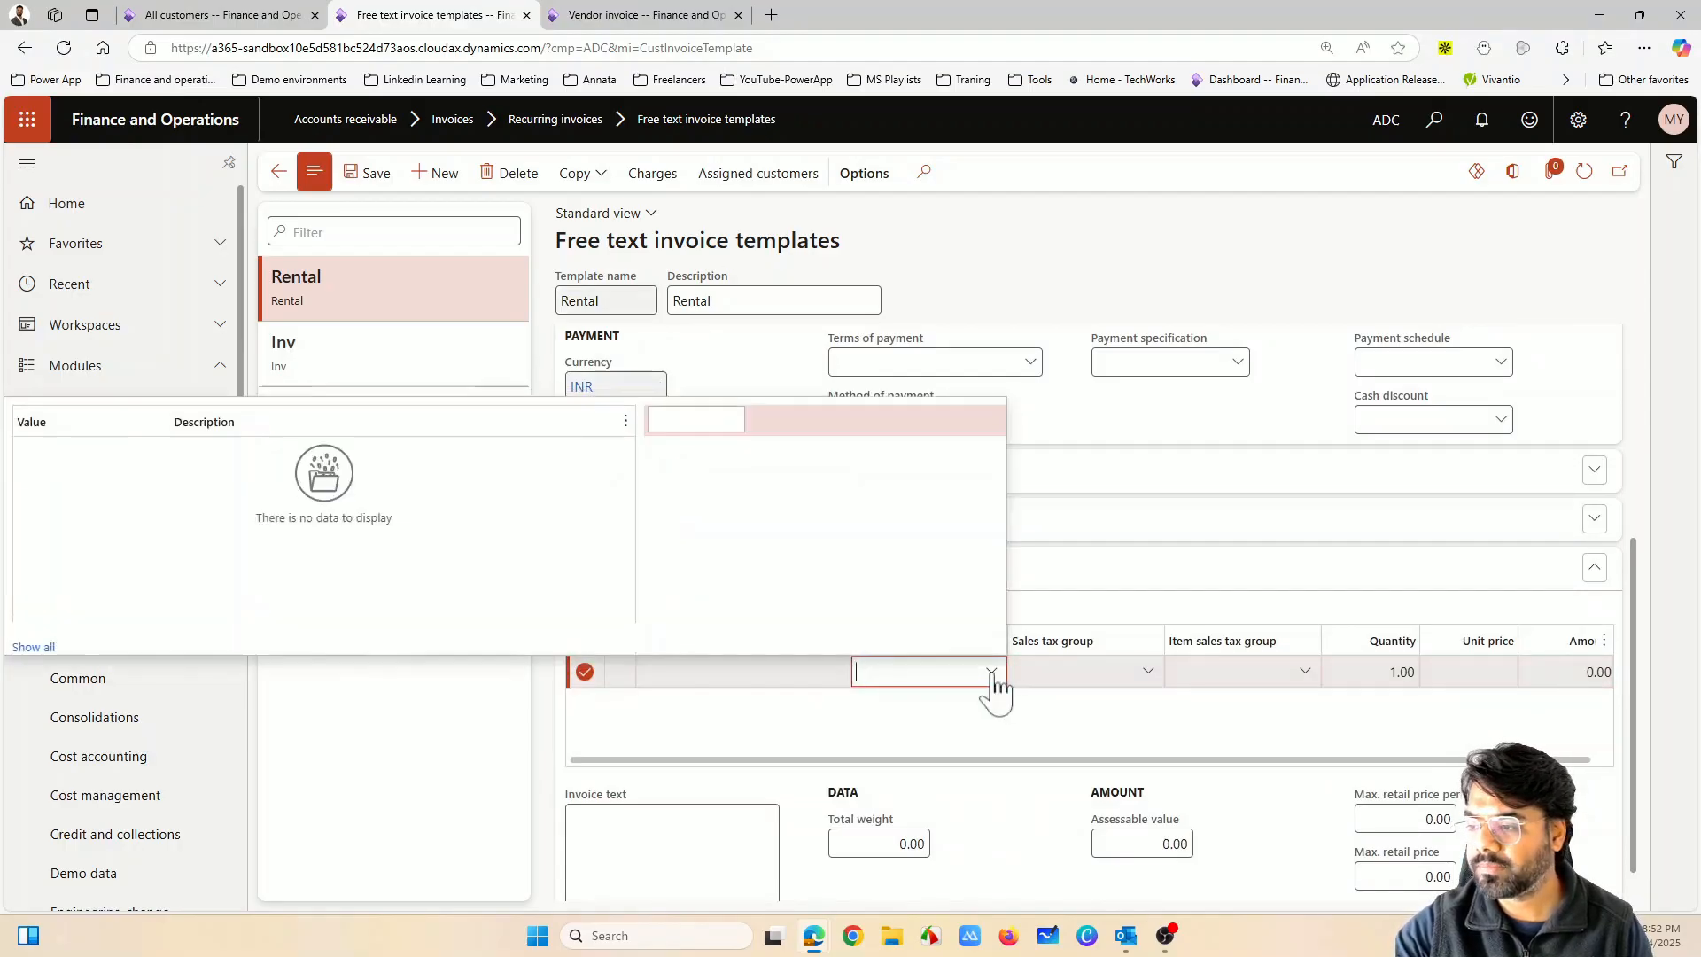
{"action": "type", "text": "4"}
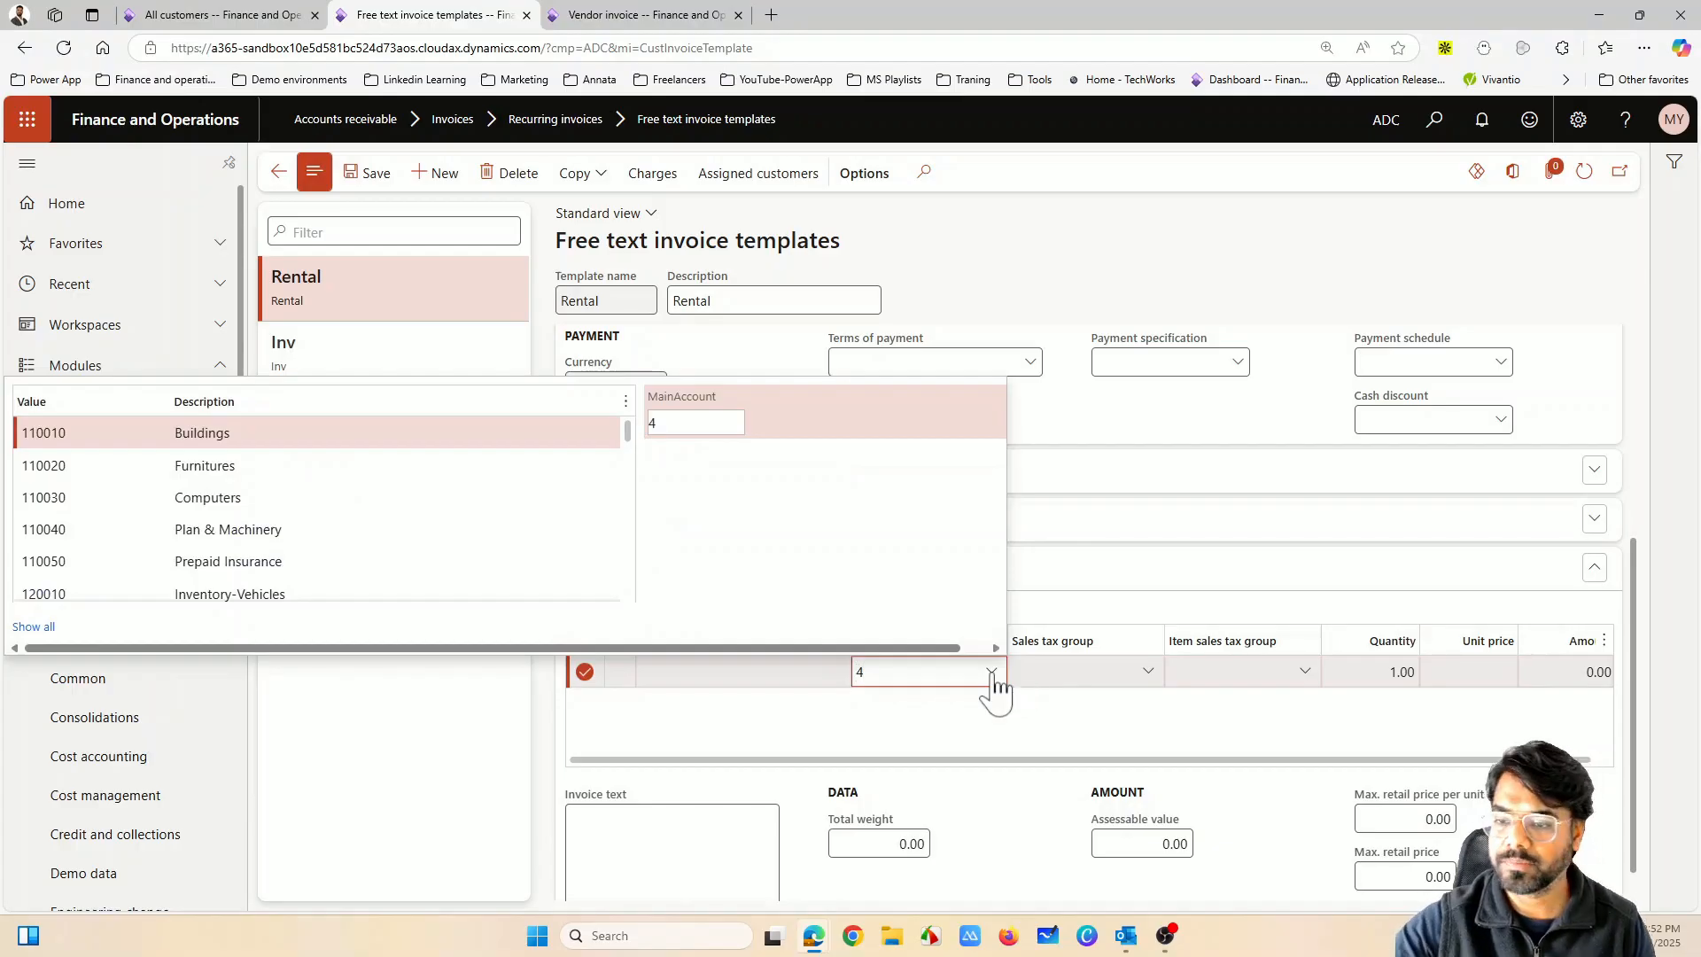
{"action": "scroll", "coordinate": [273, 513], "scroll_direction": "down", "scroll_amount": 4}
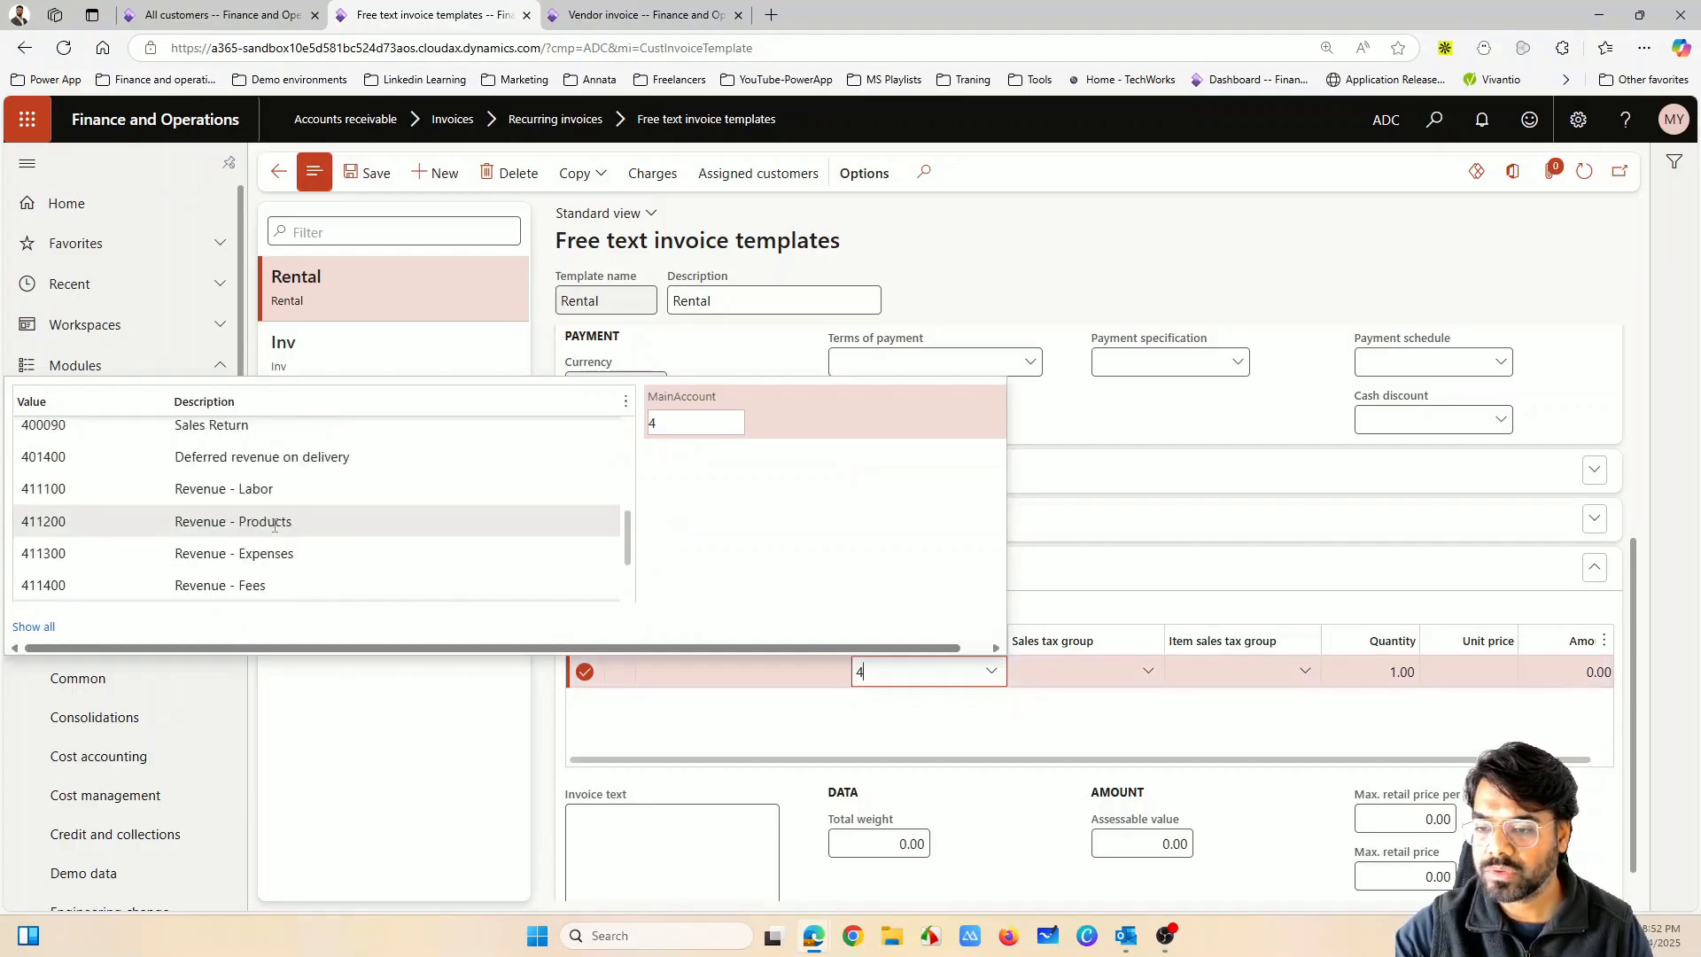
{"action": "scroll", "coordinate": [274, 525], "scroll_direction": "down", "scroll_amount": 1}
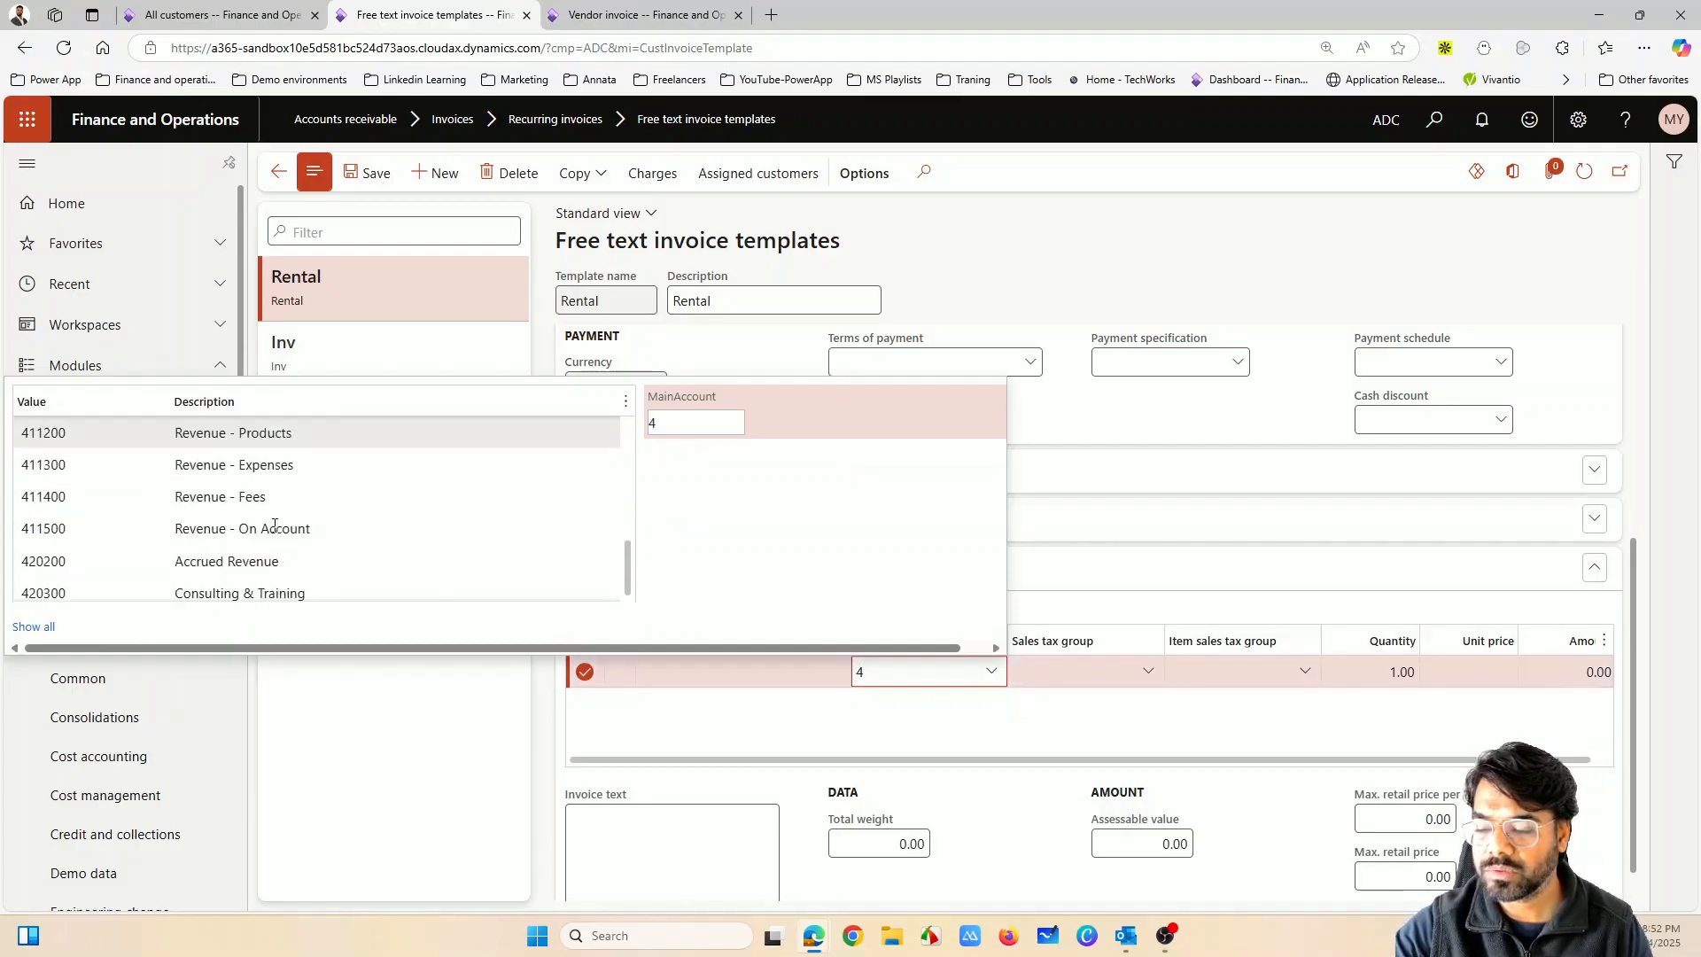
{"action": "left_click", "coordinate": [283, 591]}
{"action": "left_click", "coordinate": [941, 706]}
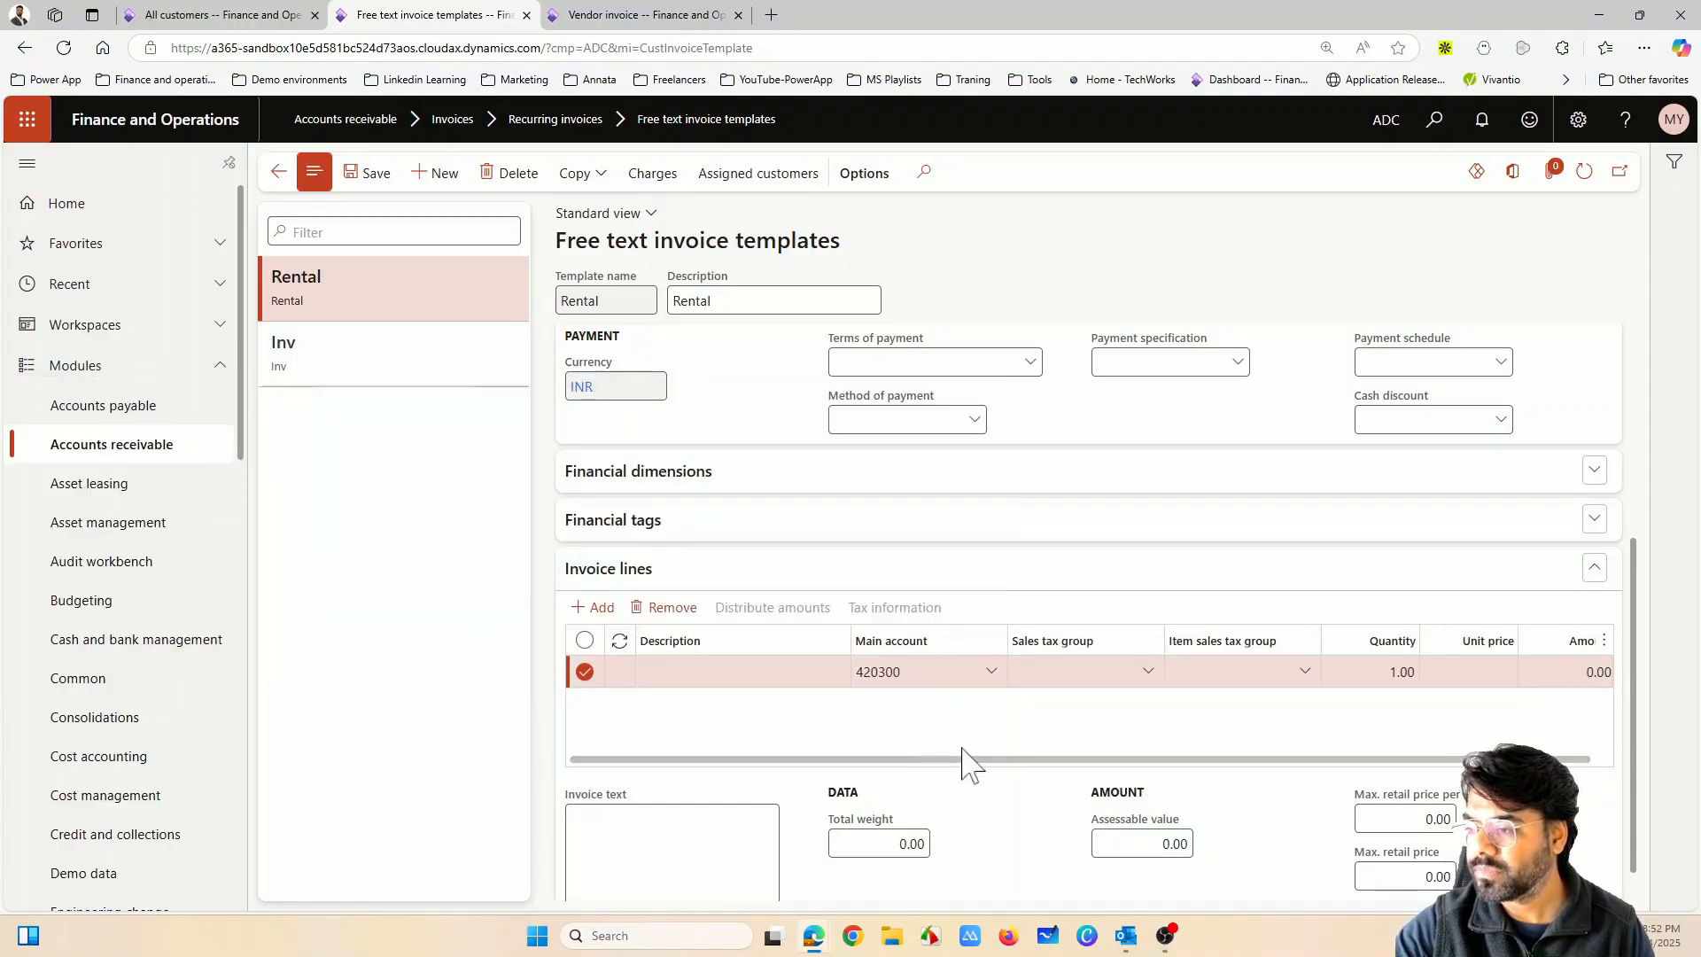
Set the invoice line's unit price to 3500 and check which customers are assigned to the Rental template
{"action": "left_click_drag", "start_coordinate": [1143, 761], "coordinate": [1184, 770]}
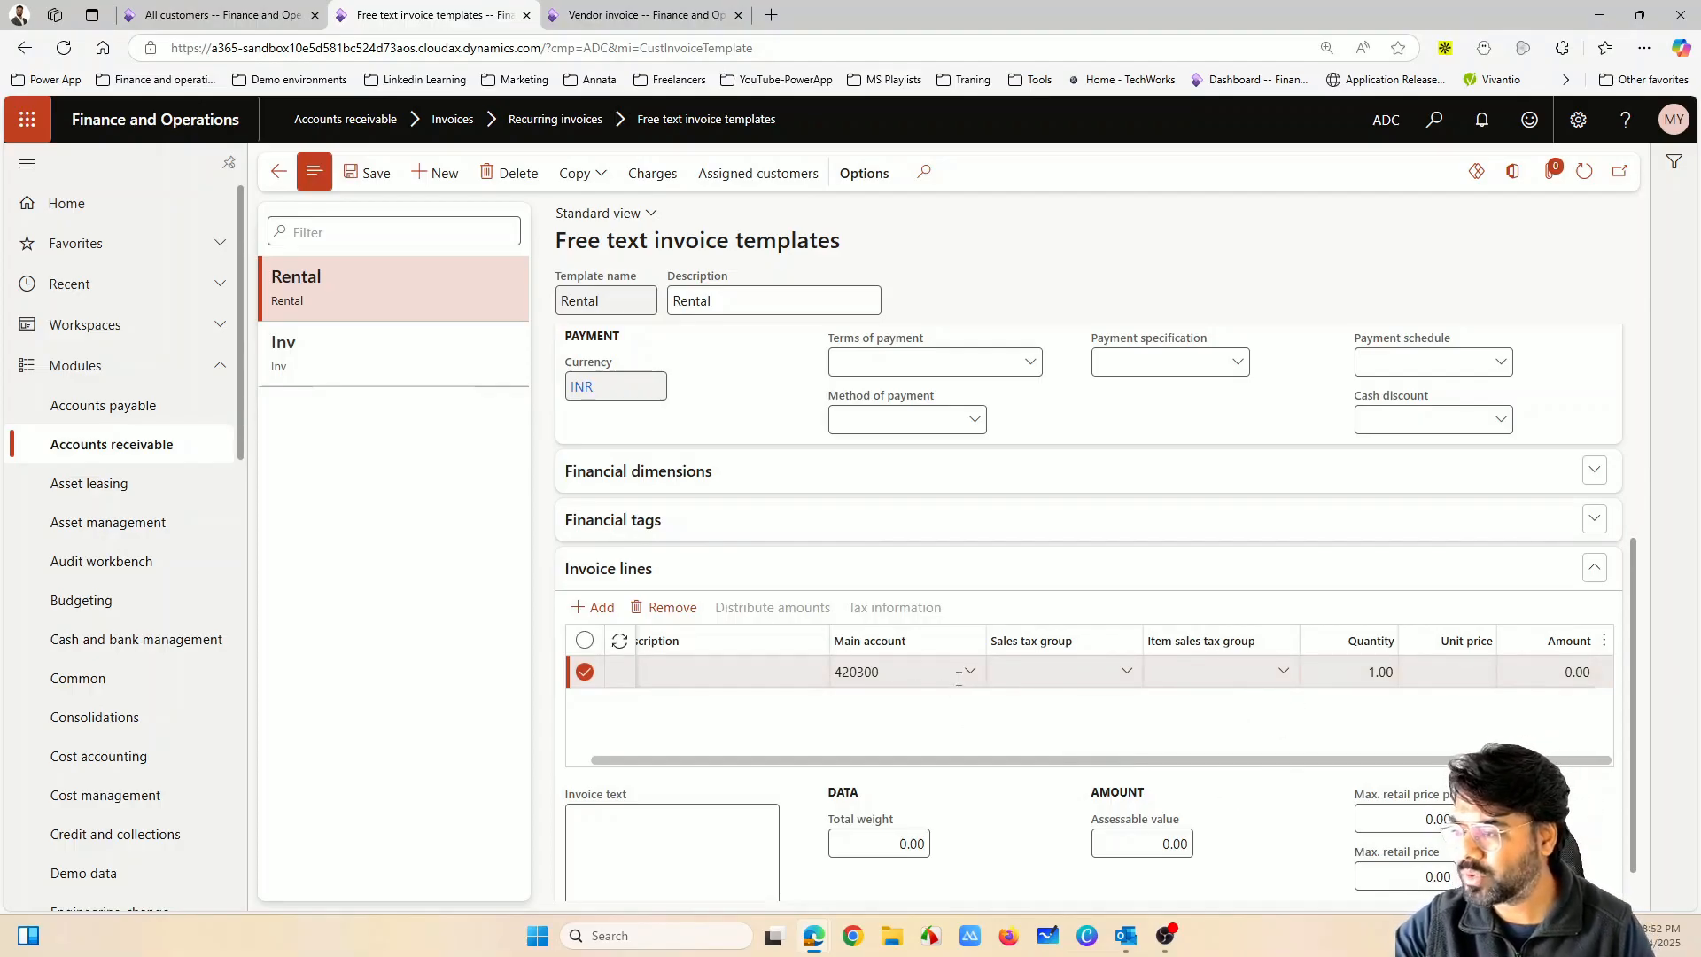
{"action": "left_click", "coordinate": [1453, 670]}
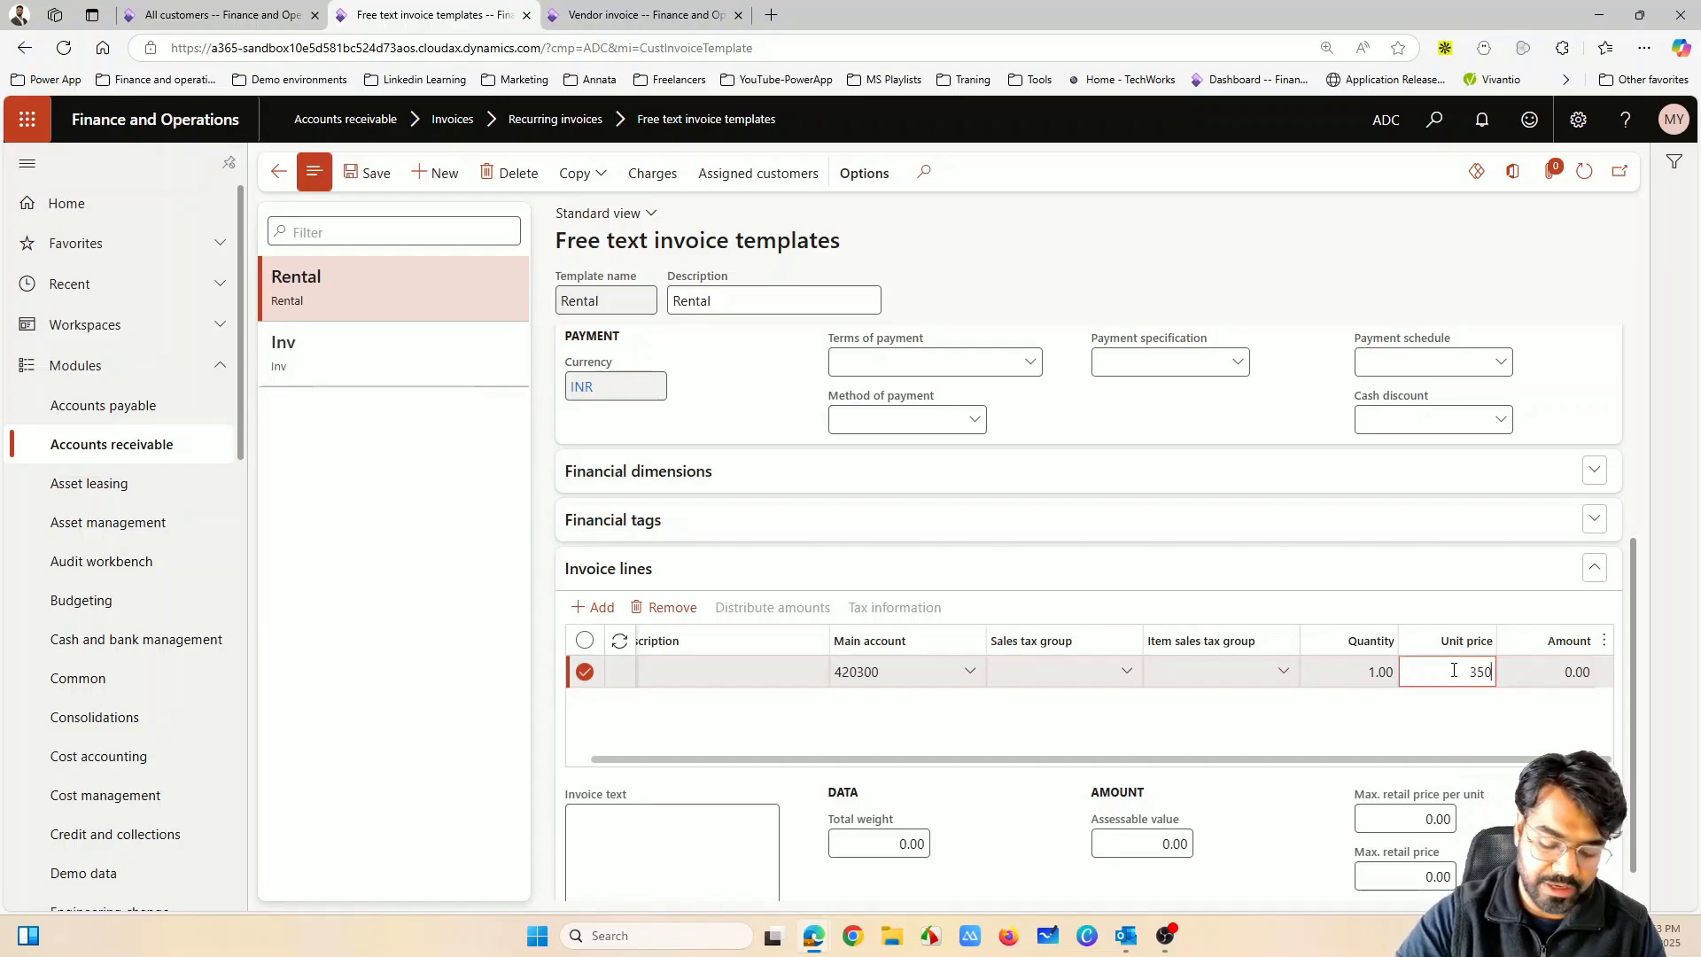
{"action": "left_click", "coordinate": [1461, 716]}
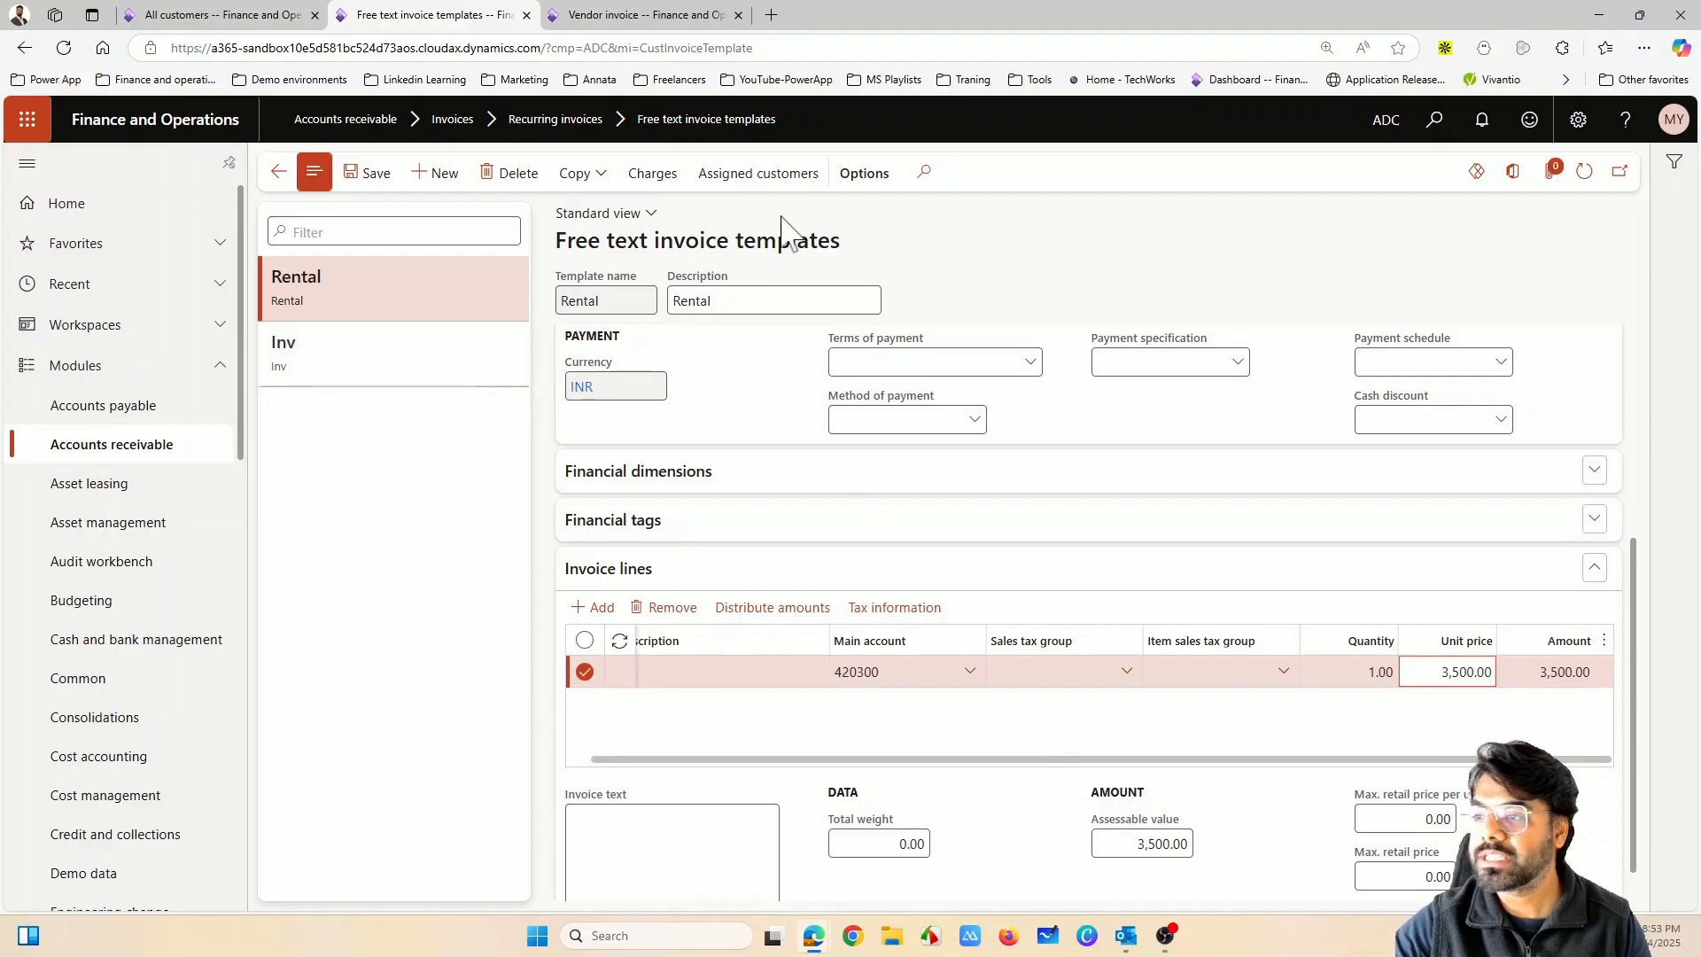
{"action": "left_click", "coordinate": [758, 174]}
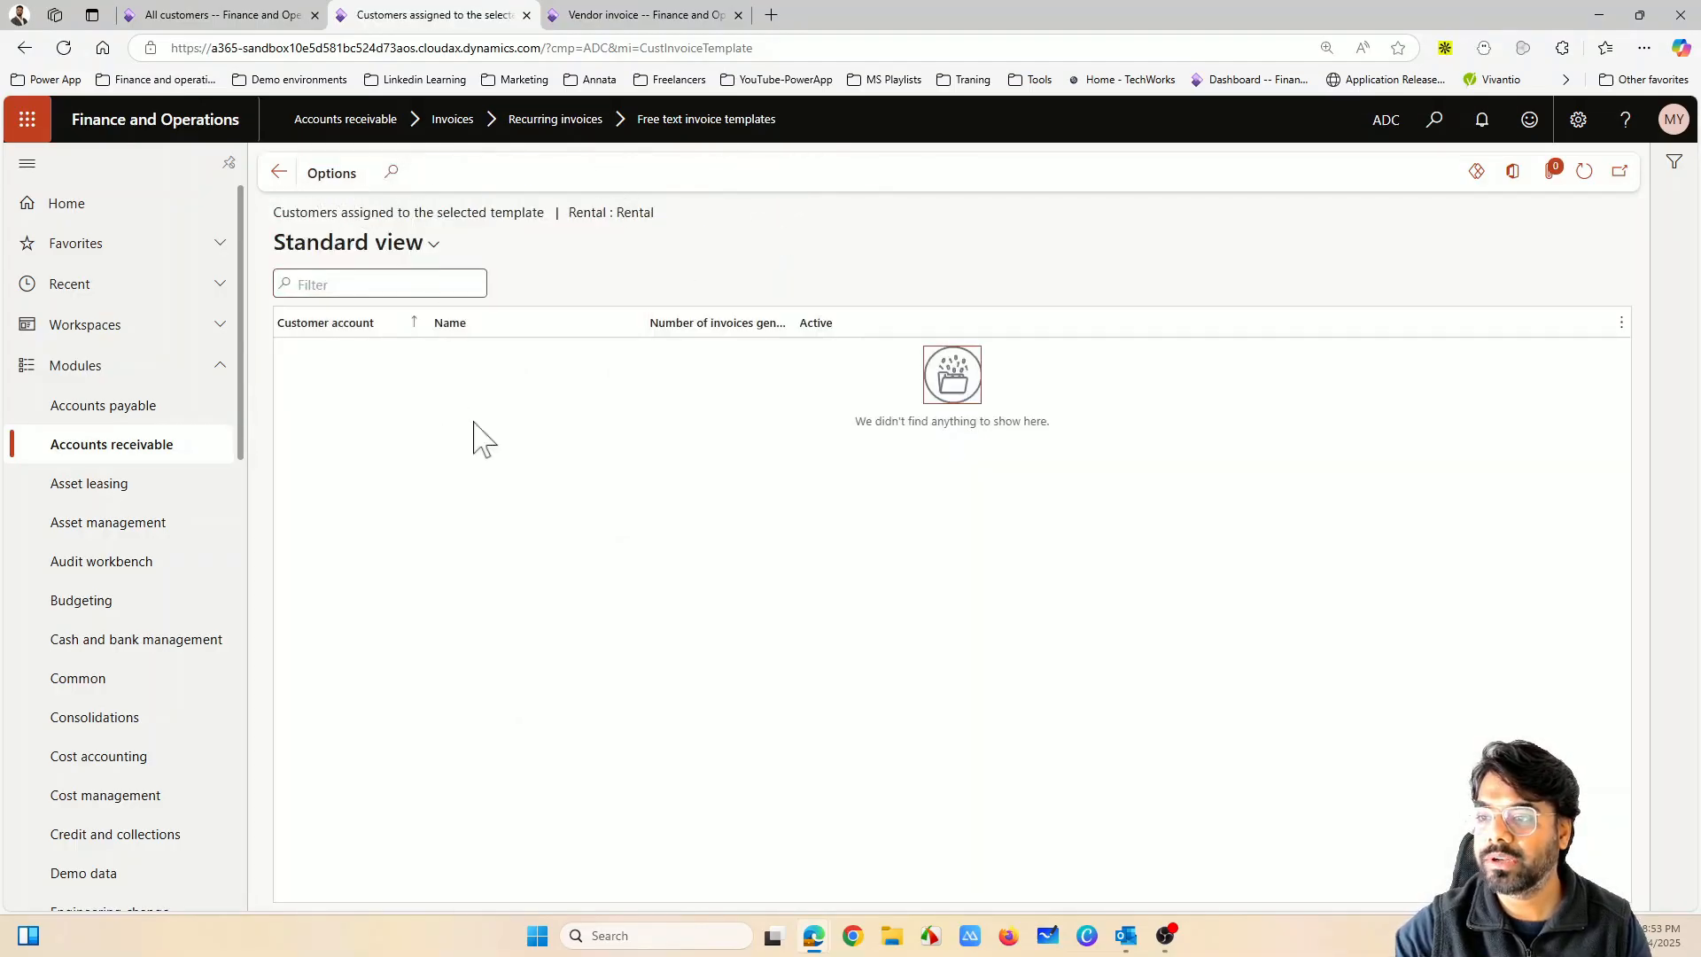
{"action": "left_click", "coordinate": [278, 171]}
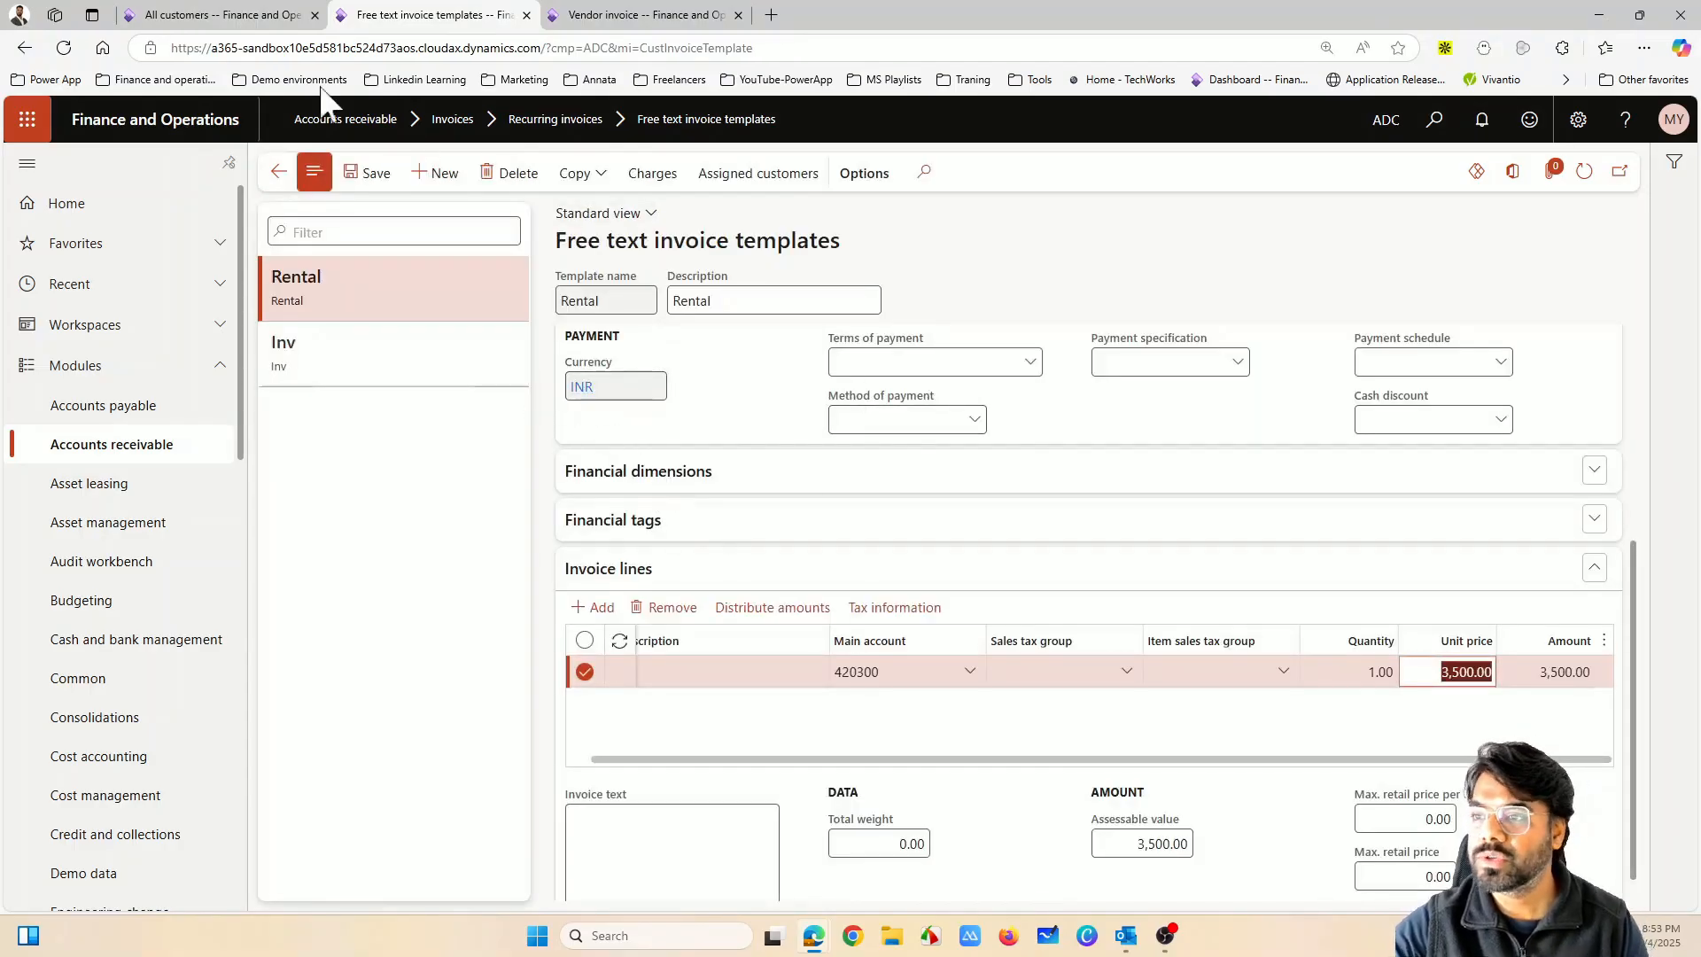
Open the recurring invoices setup for customer TTN LLC USA and select Rental as its template
{"action": "left_click", "coordinate": [232, 15]}
{"action": "left_click", "coordinate": [597, 888]}
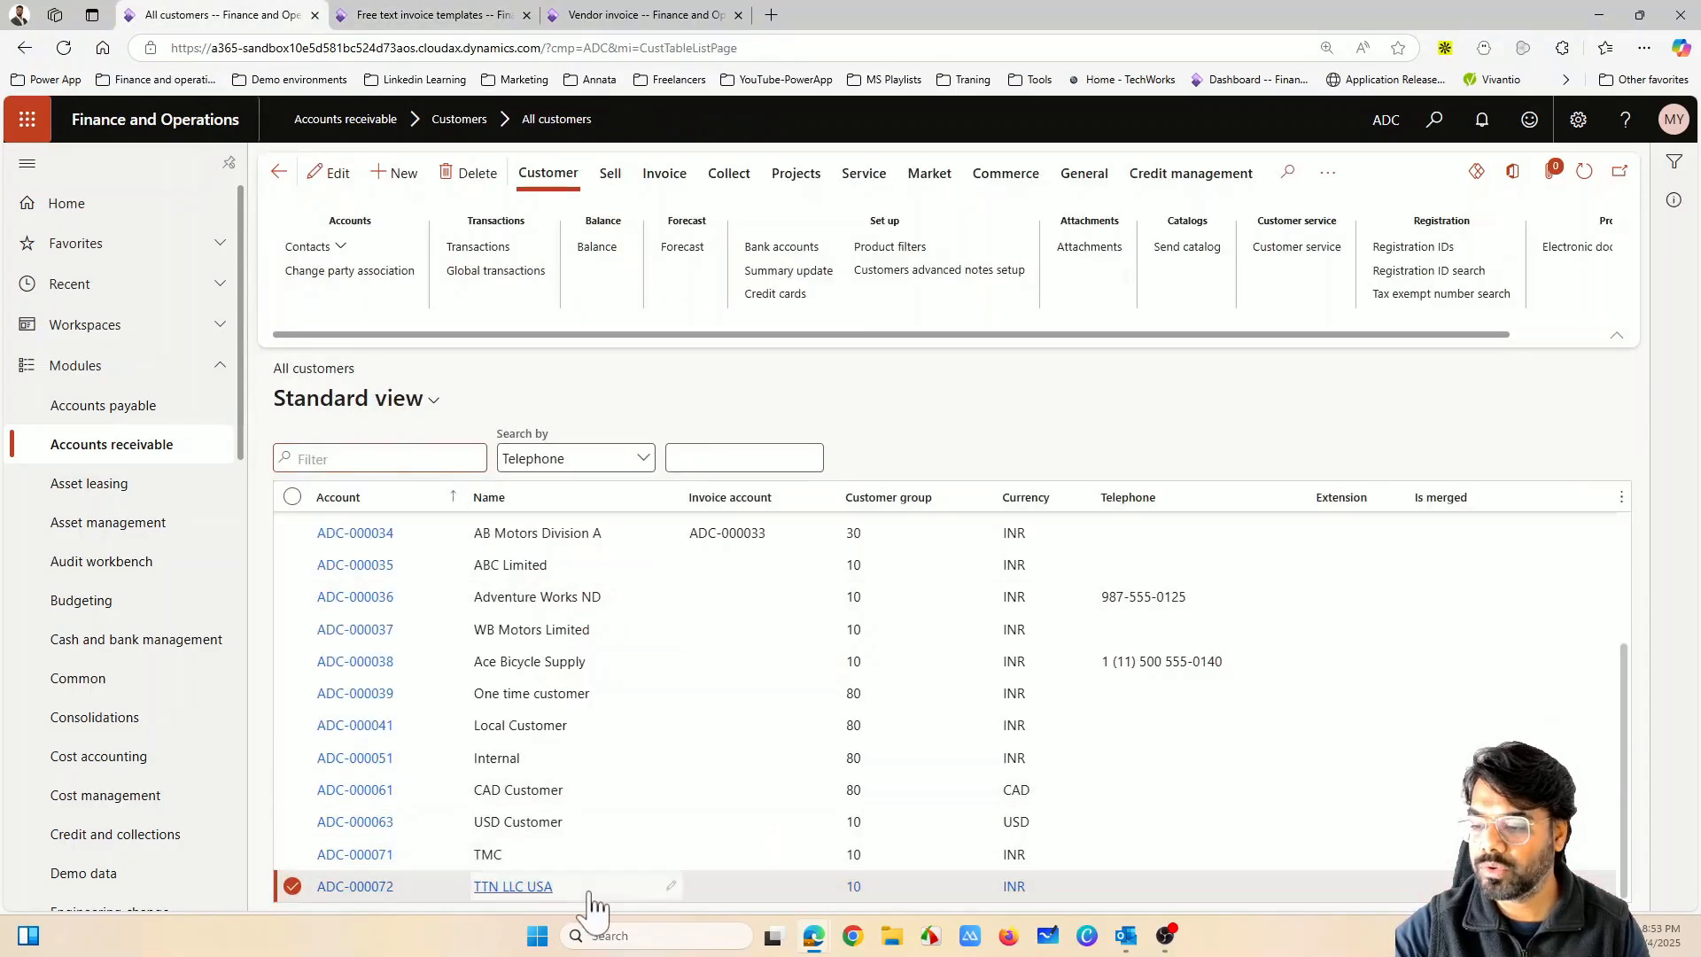
{"action": "left_click", "coordinate": [666, 175]}
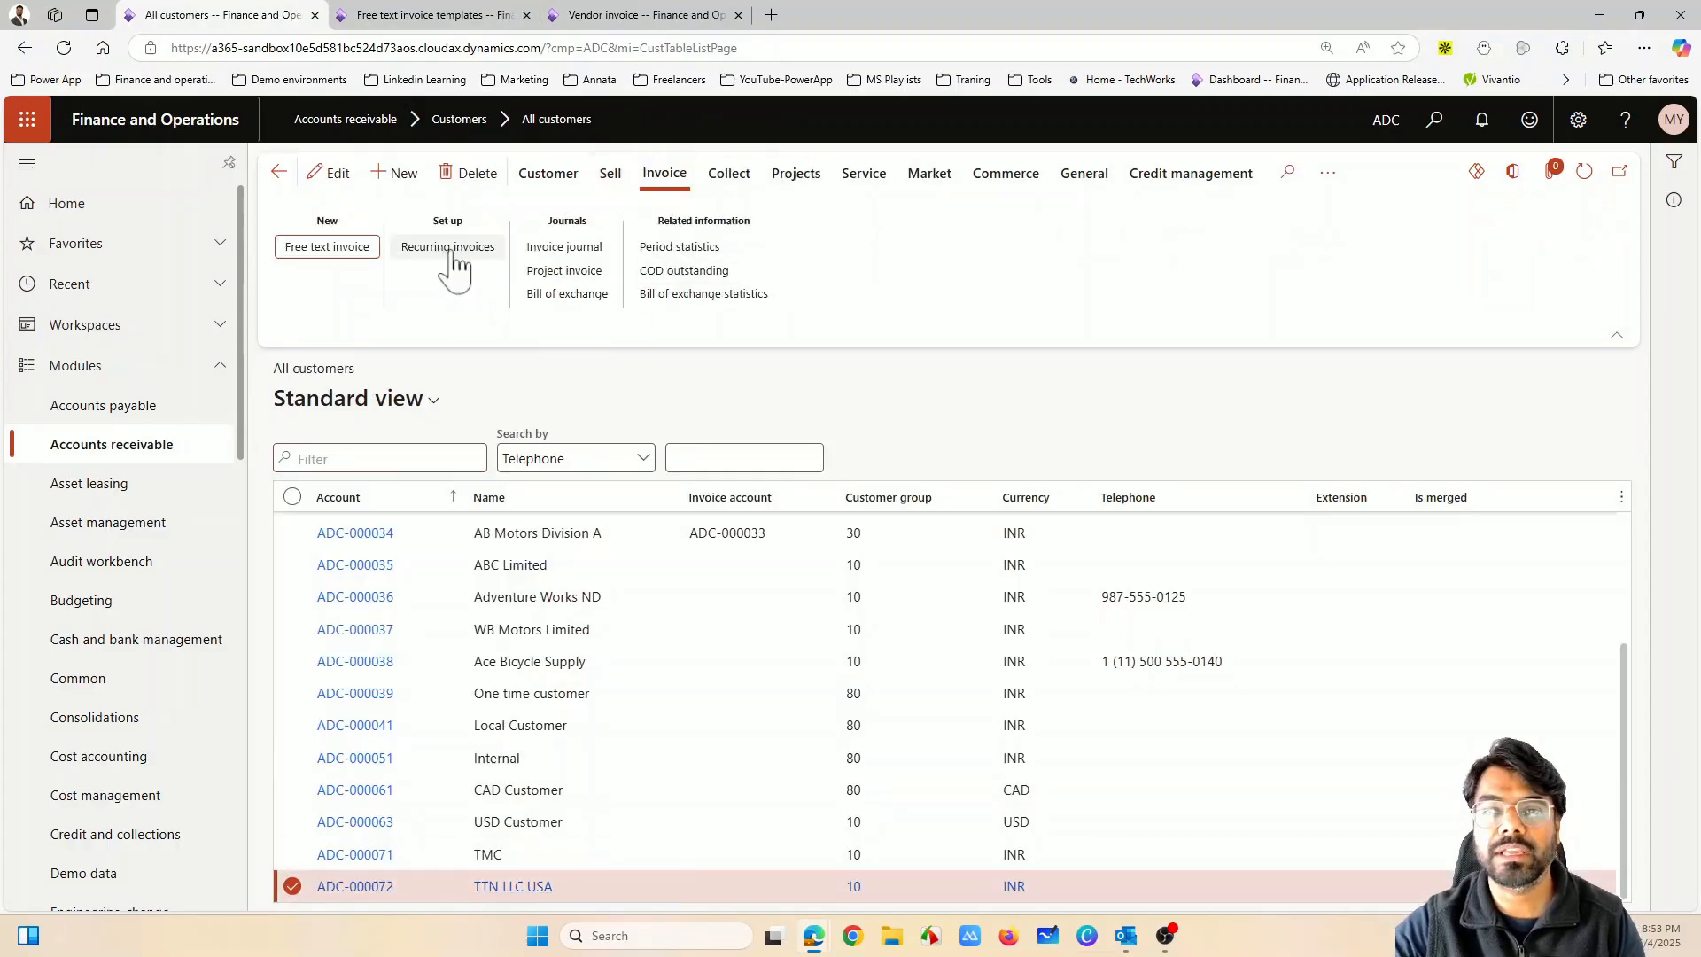
{"action": "left_click", "coordinate": [461, 250]}
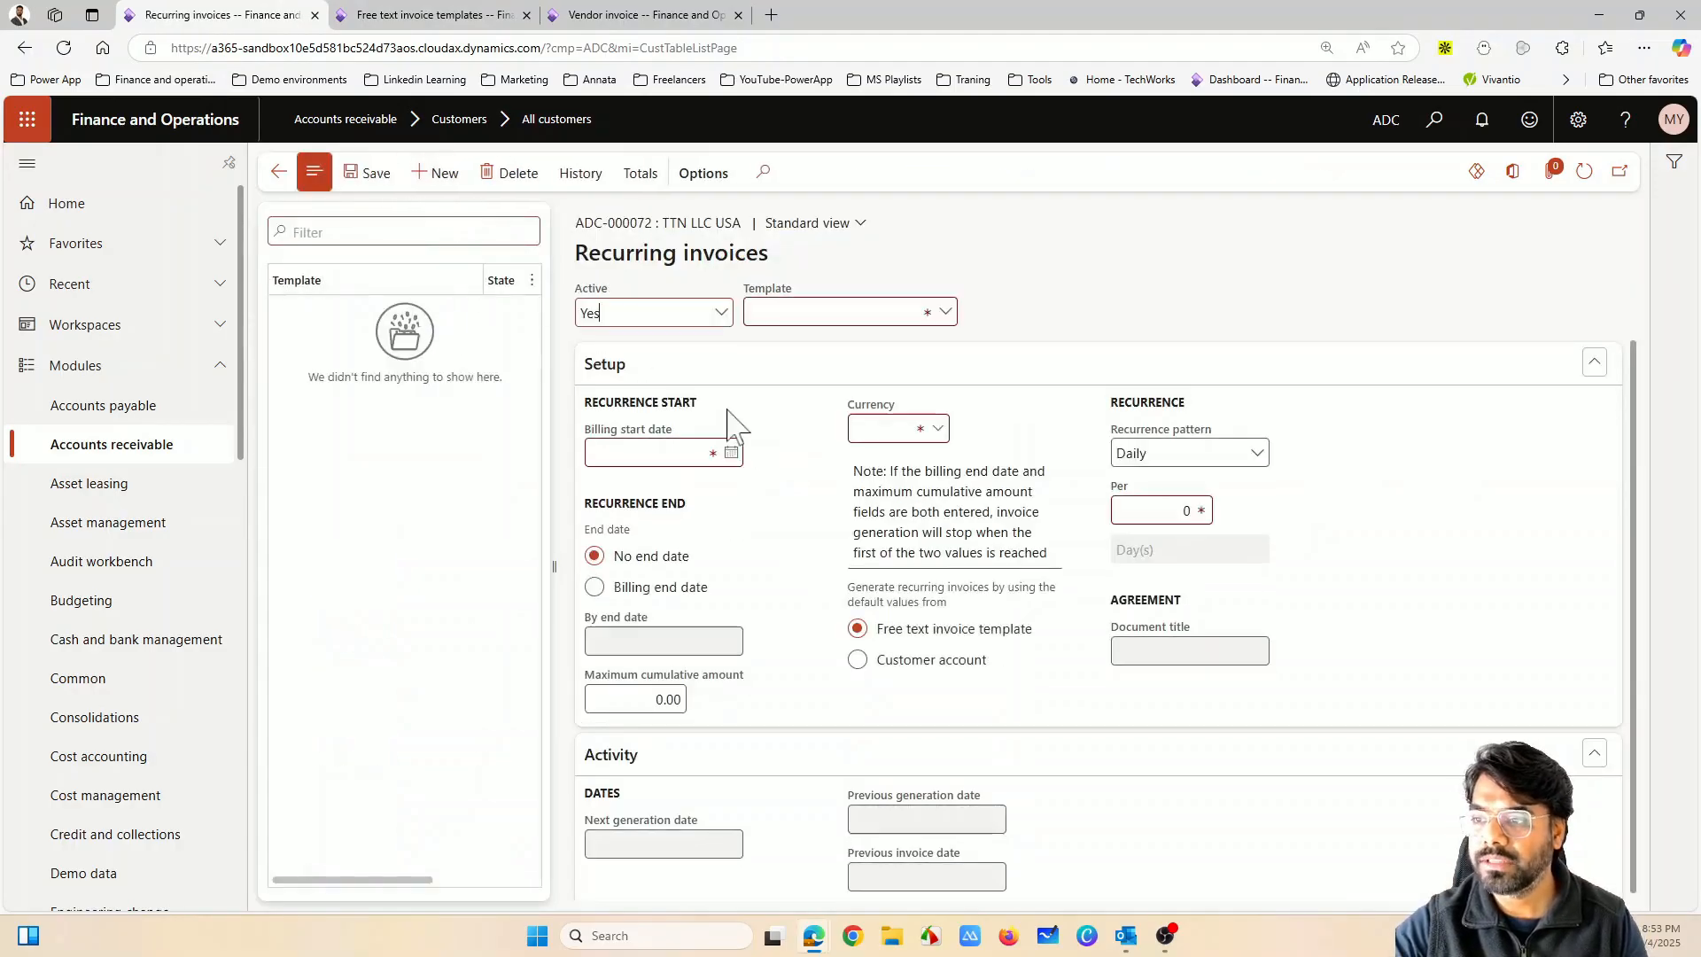
{"action": "left_click", "coordinate": [945, 314]}
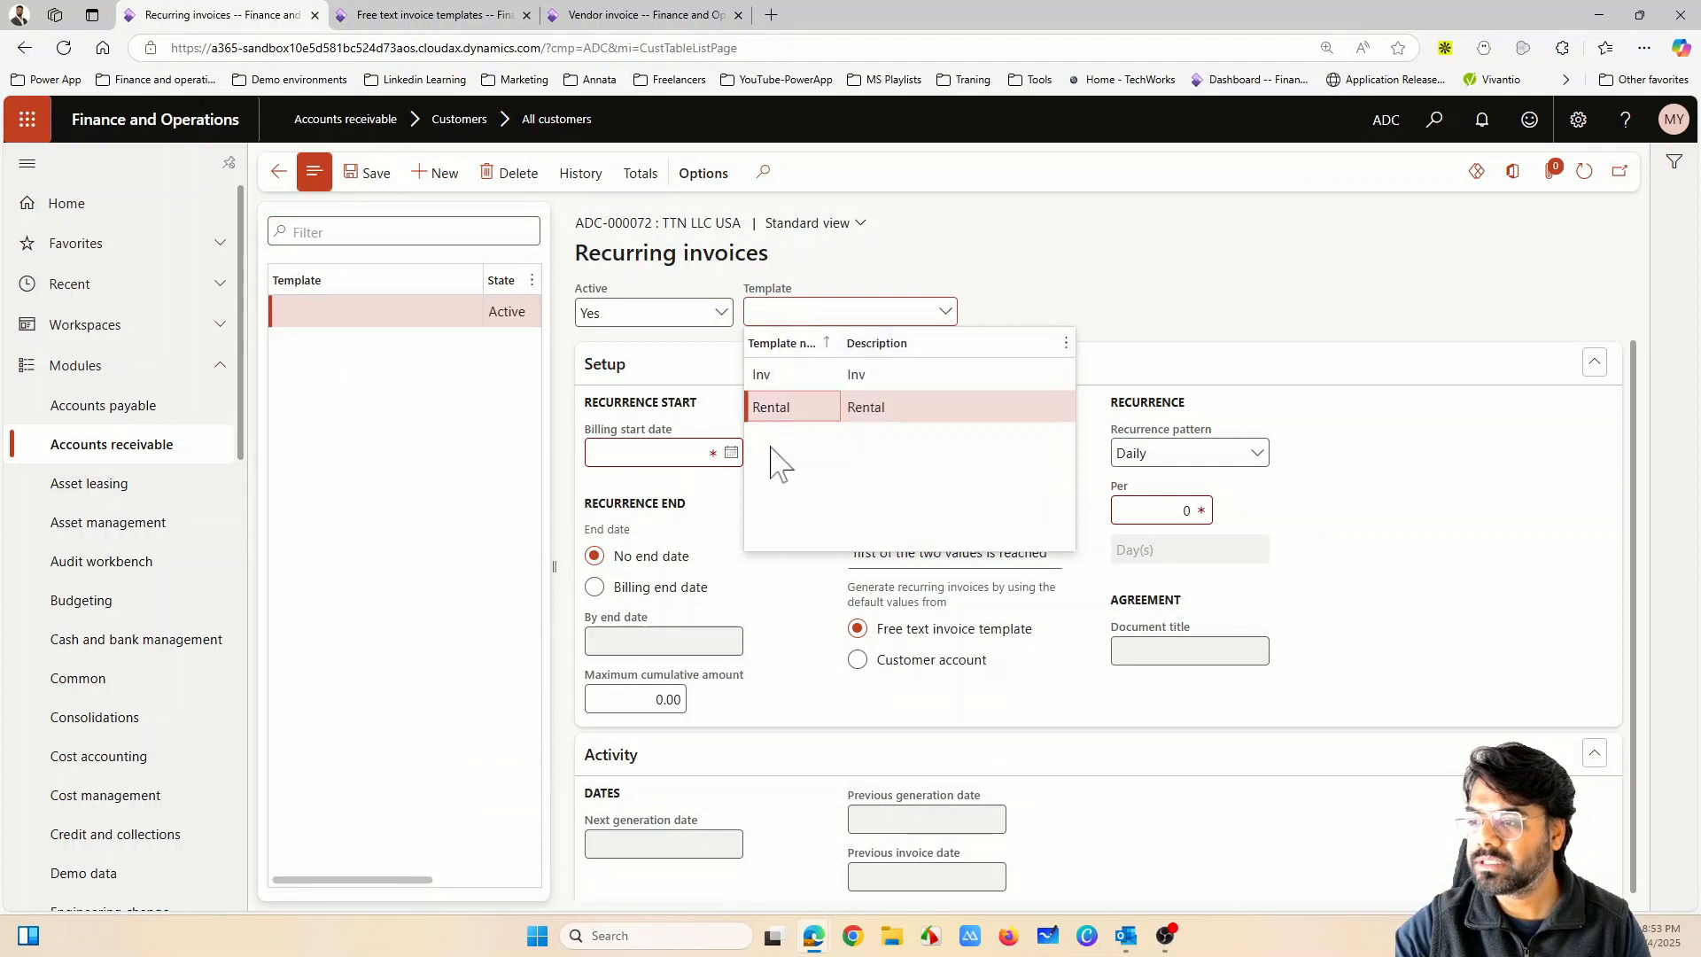
{"action": "left_click", "coordinate": [781, 409]}
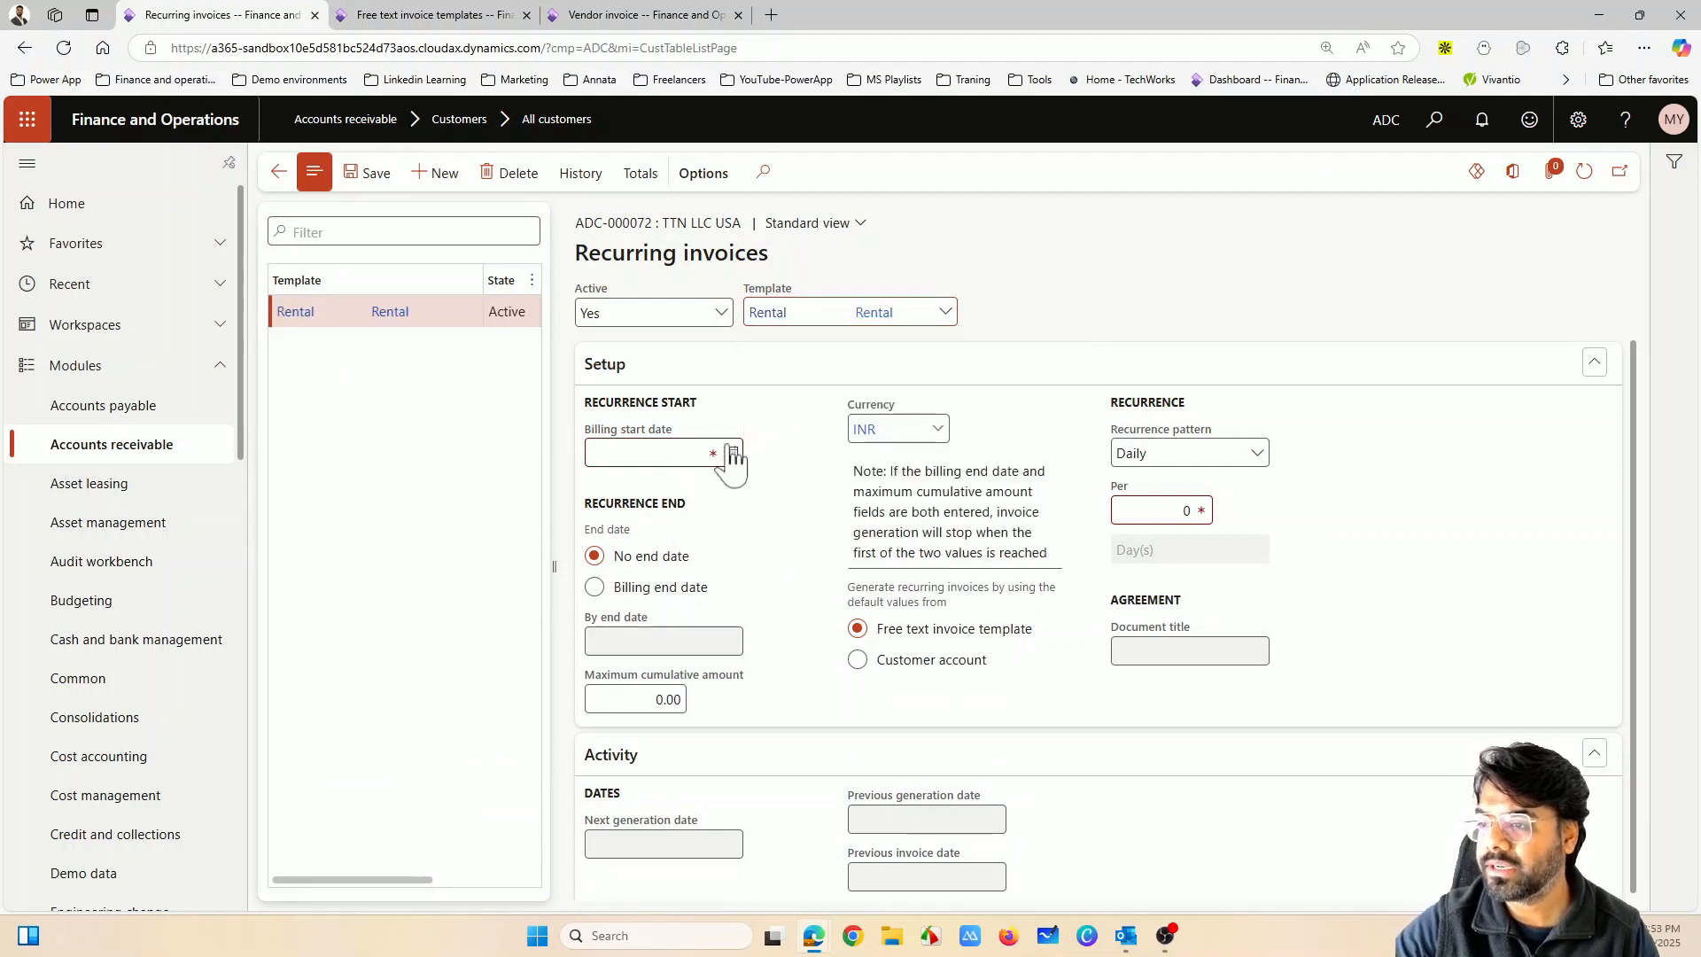
Set the recurring invoice's billing start date to 4/1/2025 and its billing end date to 4/1/2026
{"action": "left_click", "coordinate": [731, 452]}
{"action": "left_click", "coordinate": [690, 580]}
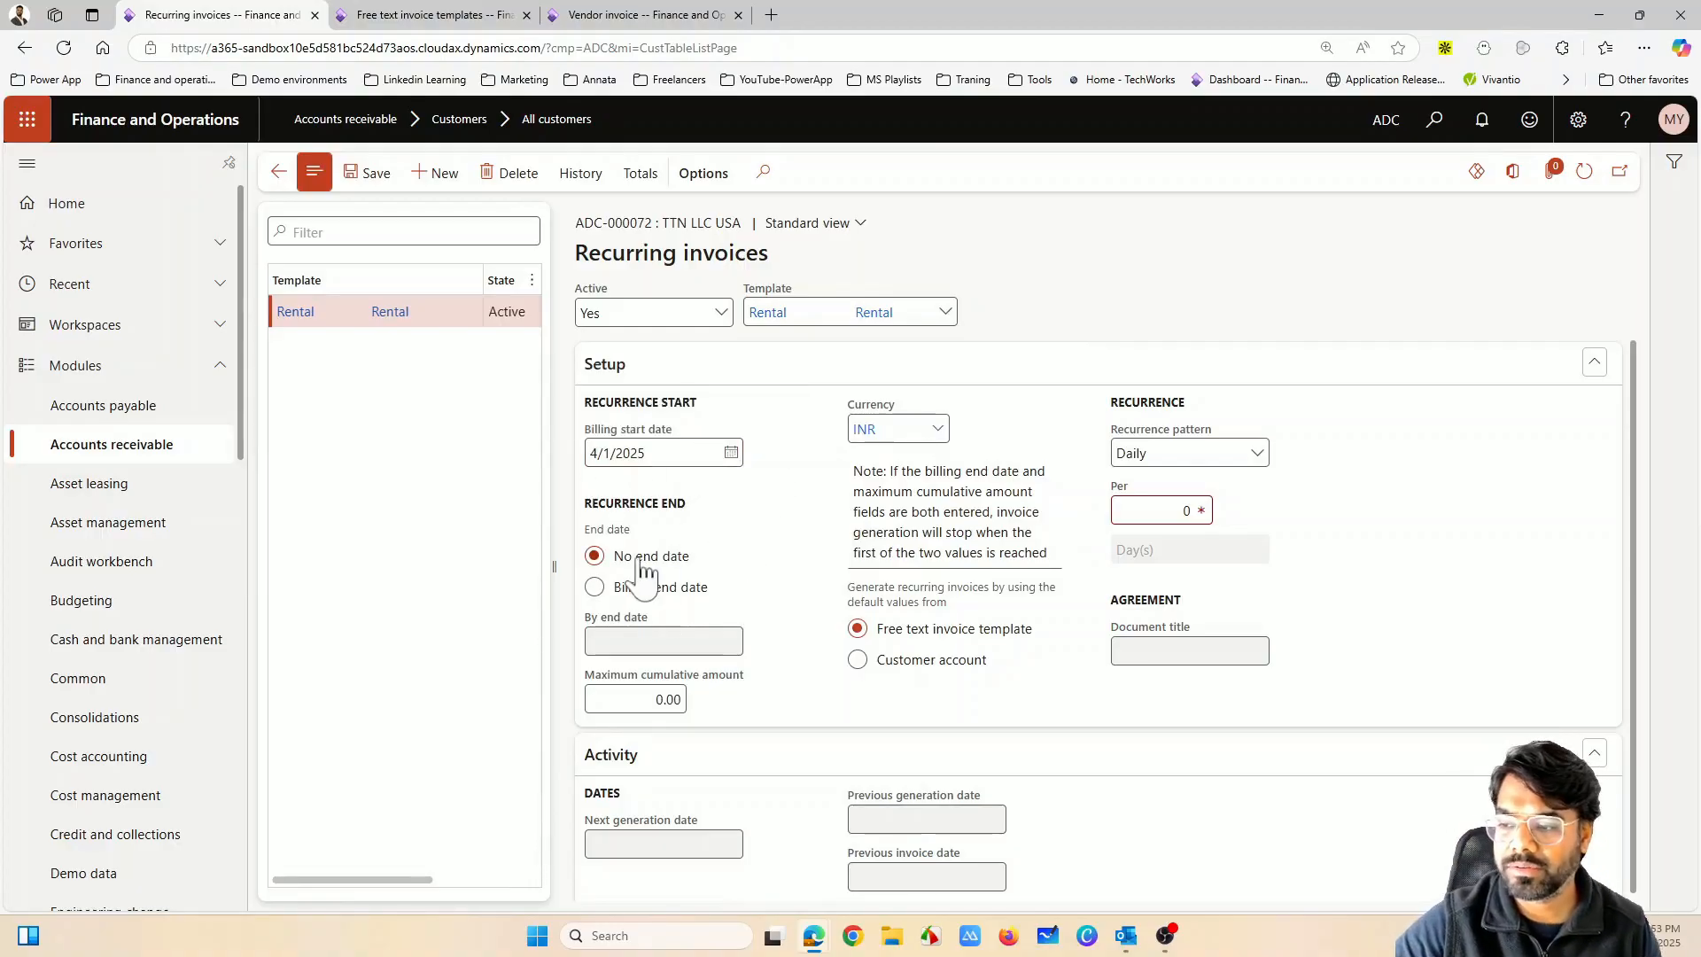
{"action": "left_click", "coordinate": [595, 586]}
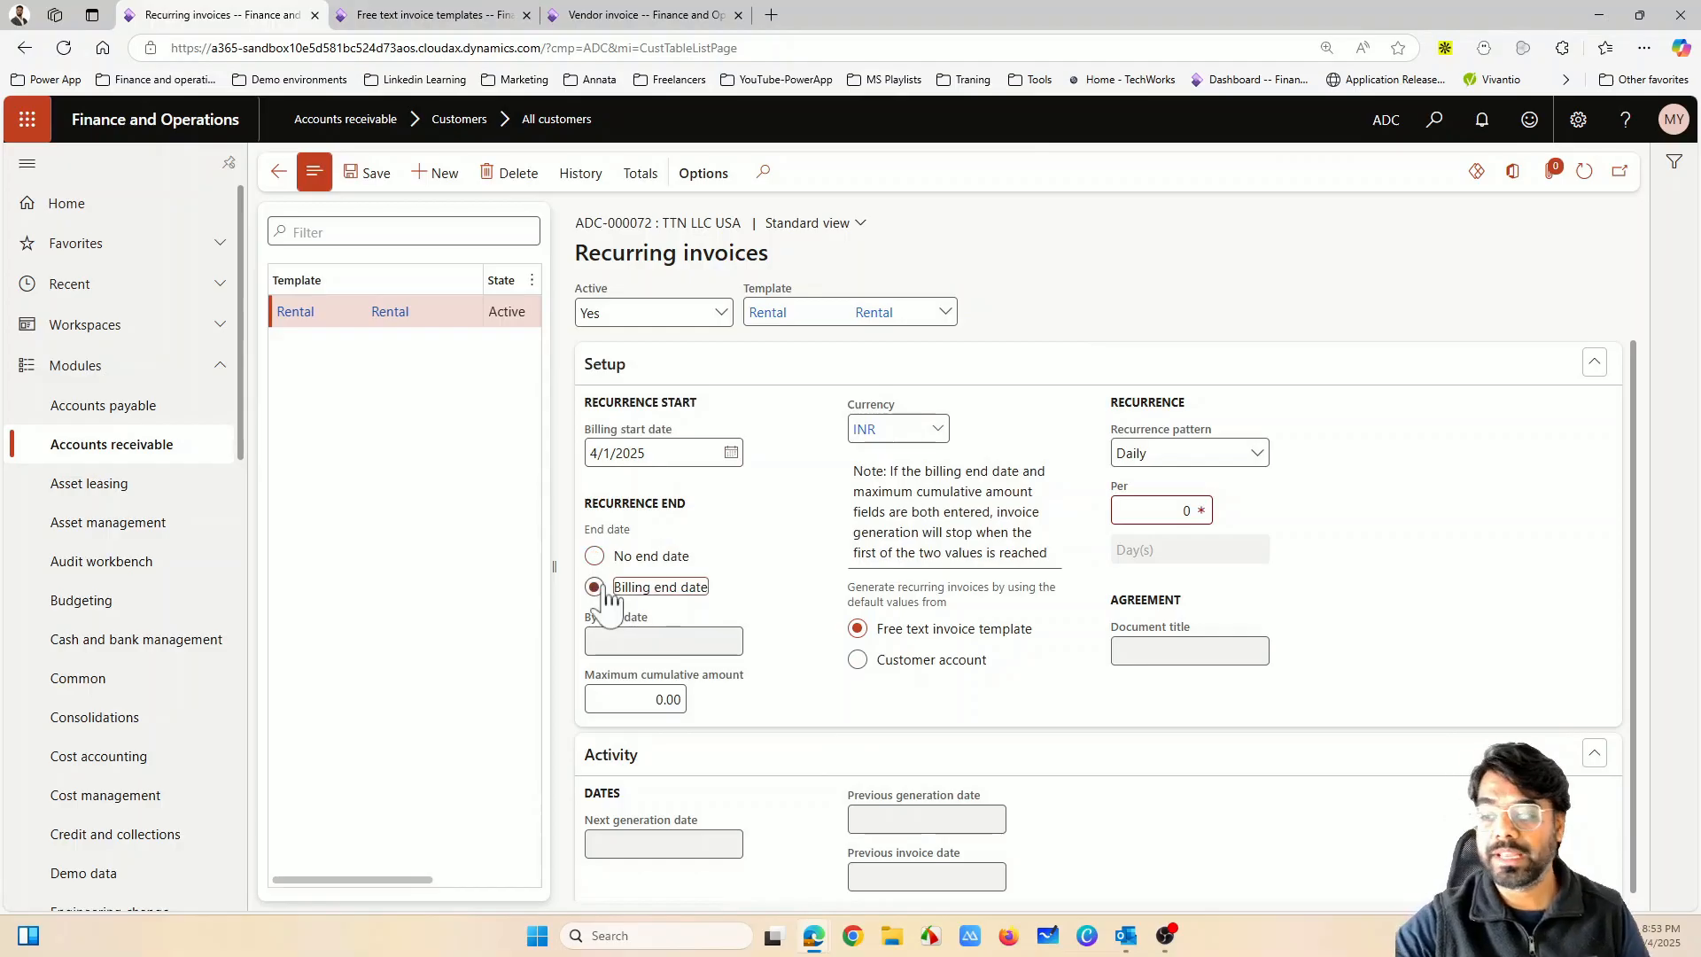
{"action": "left_click_drag", "start_coordinate": [646, 453], "coordinate": [567, 458]}
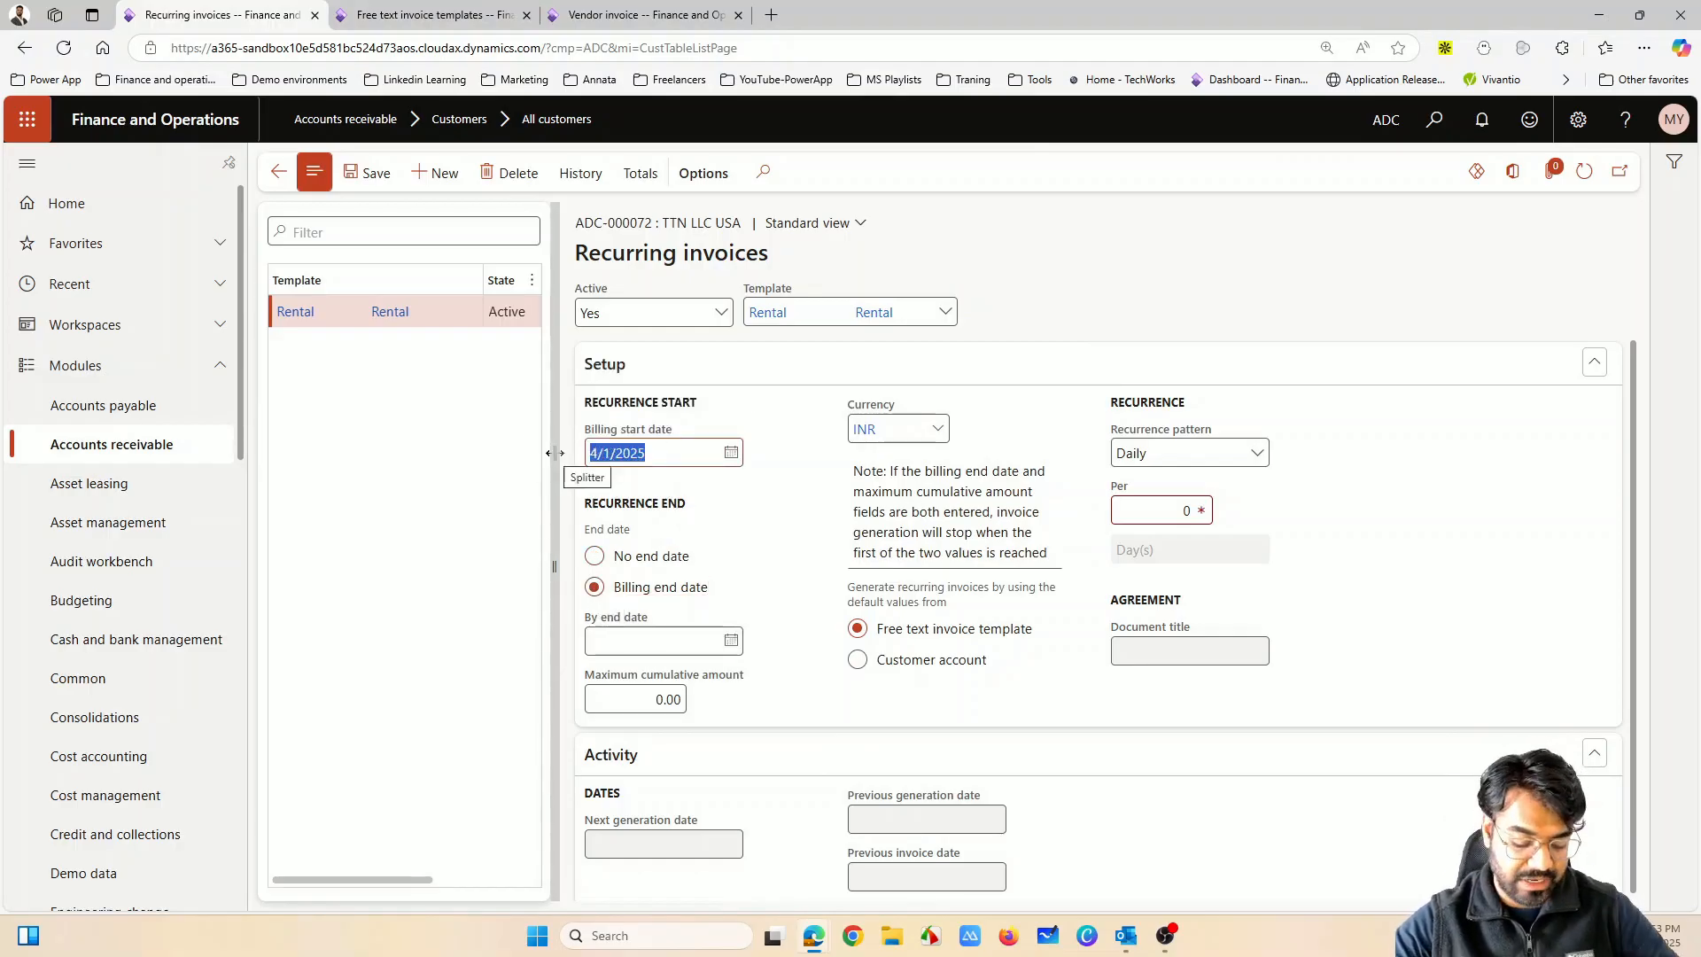
{"action": "left_click", "coordinate": [671, 644]}
{"action": "type", "text": "4/1/2025"}
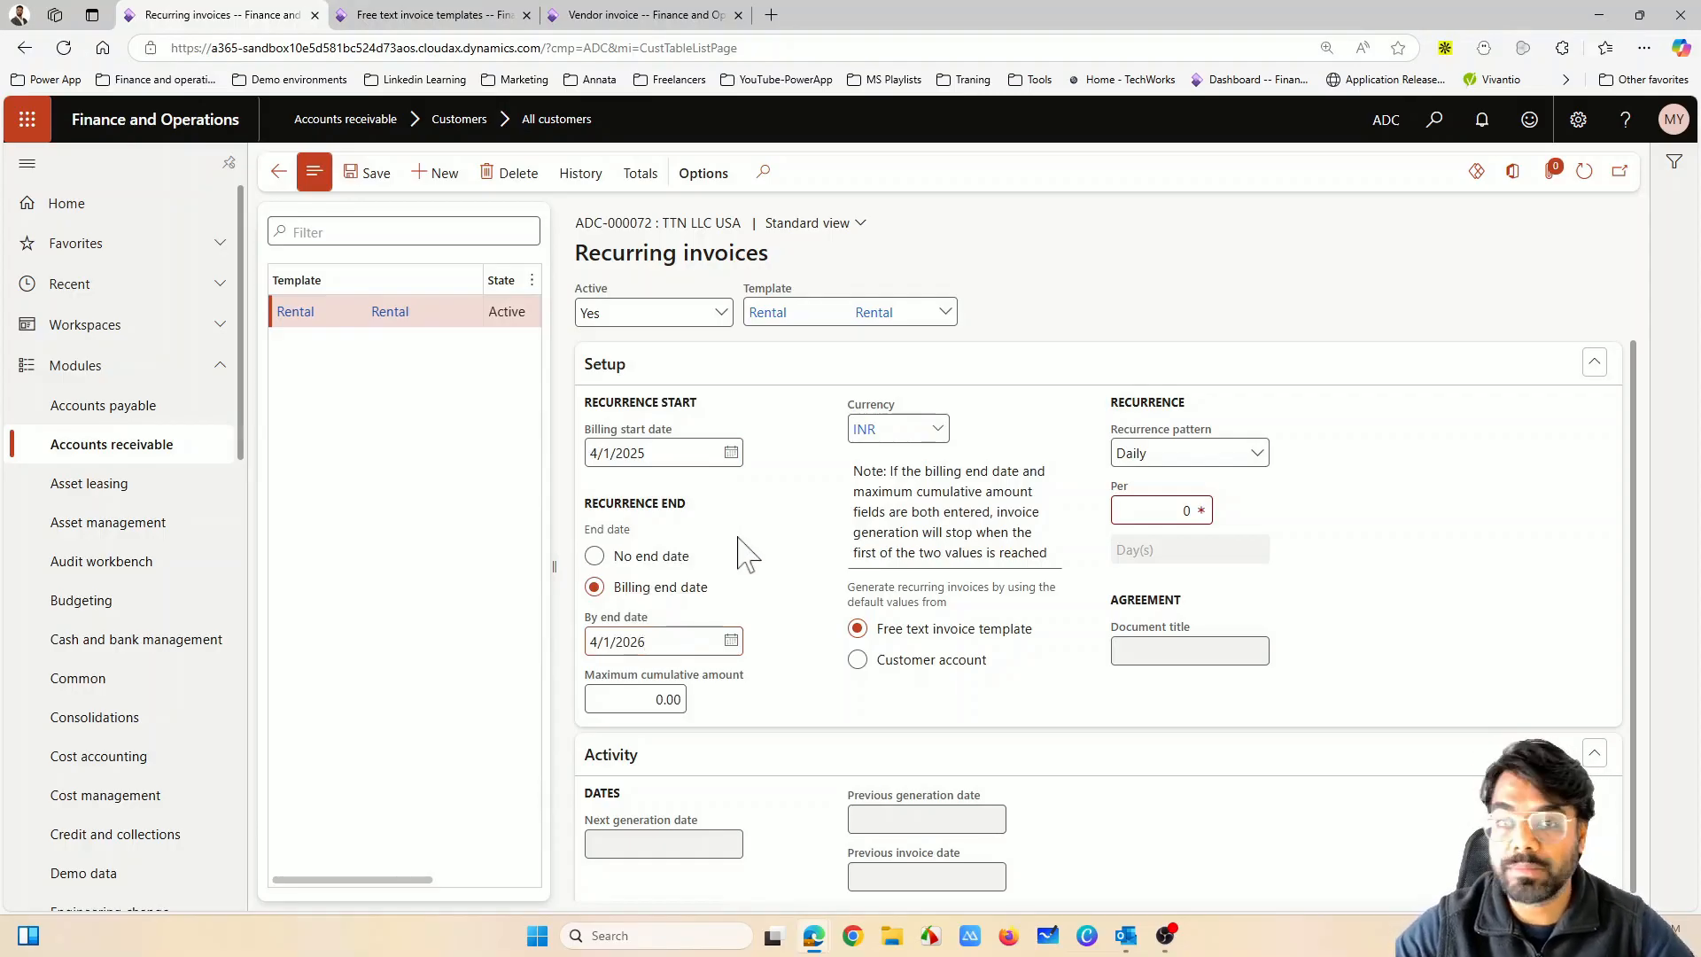
Set the recurring invoice's maximum cumulative amount to 100,000
{"action": "mouse_move", "coordinate": [708, 682]}
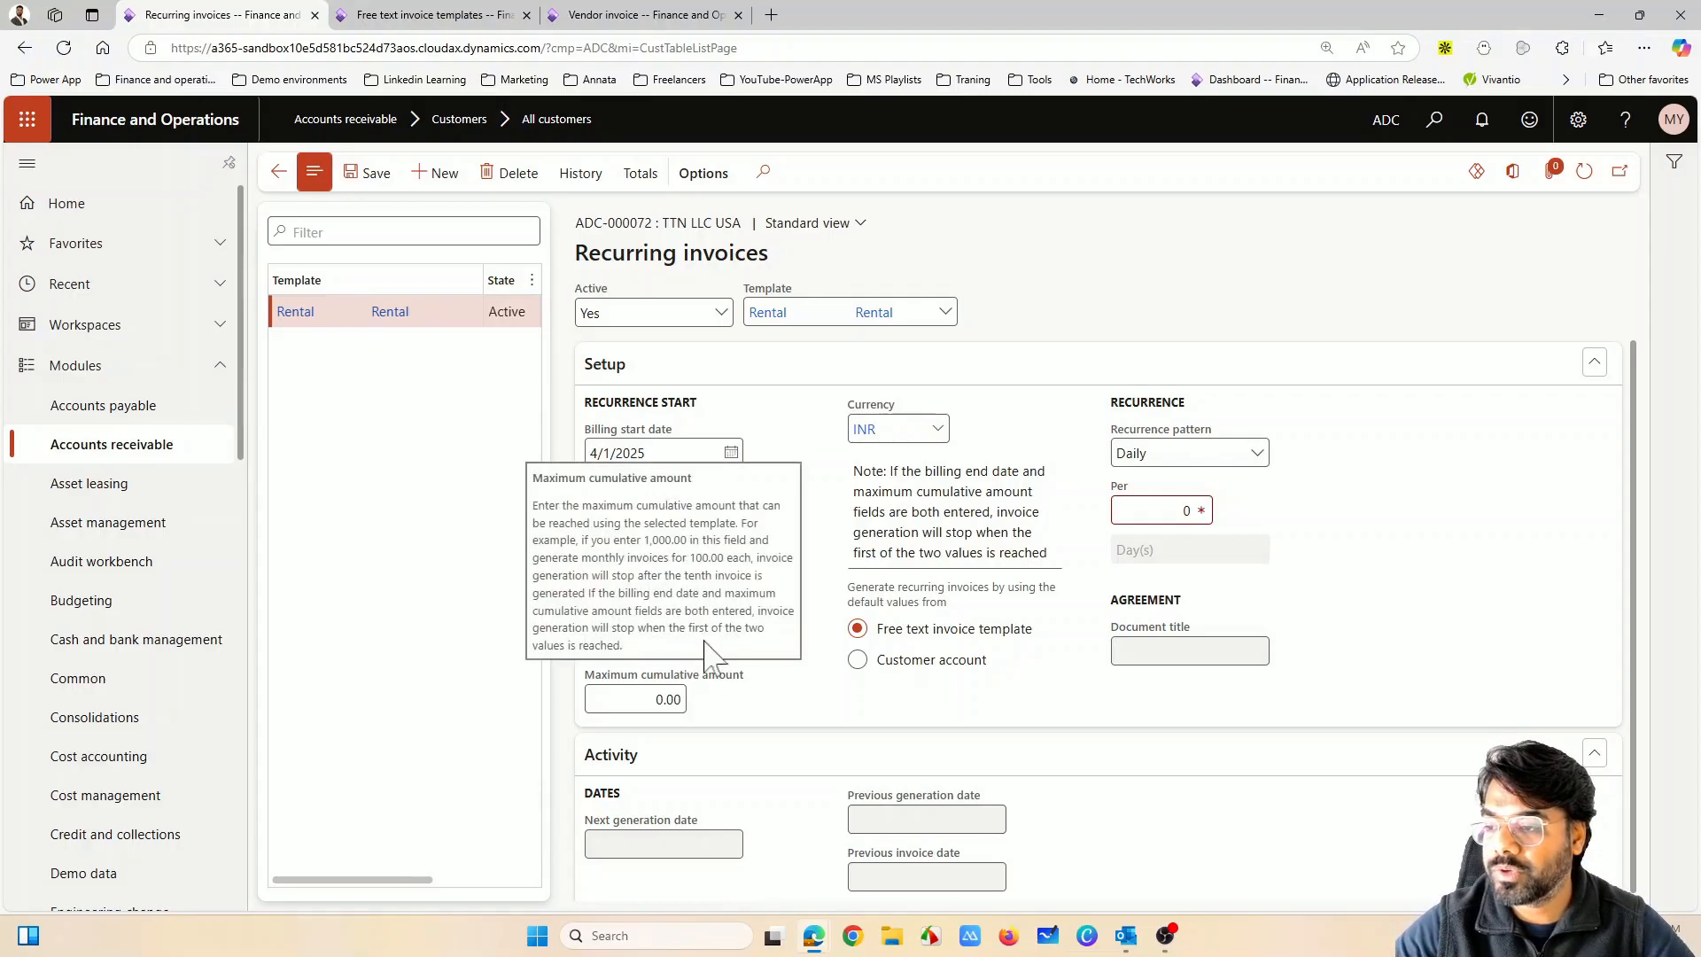
{"action": "left_click", "coordinate": [625, 699]}
{"action": "type", "text": "1,00"}
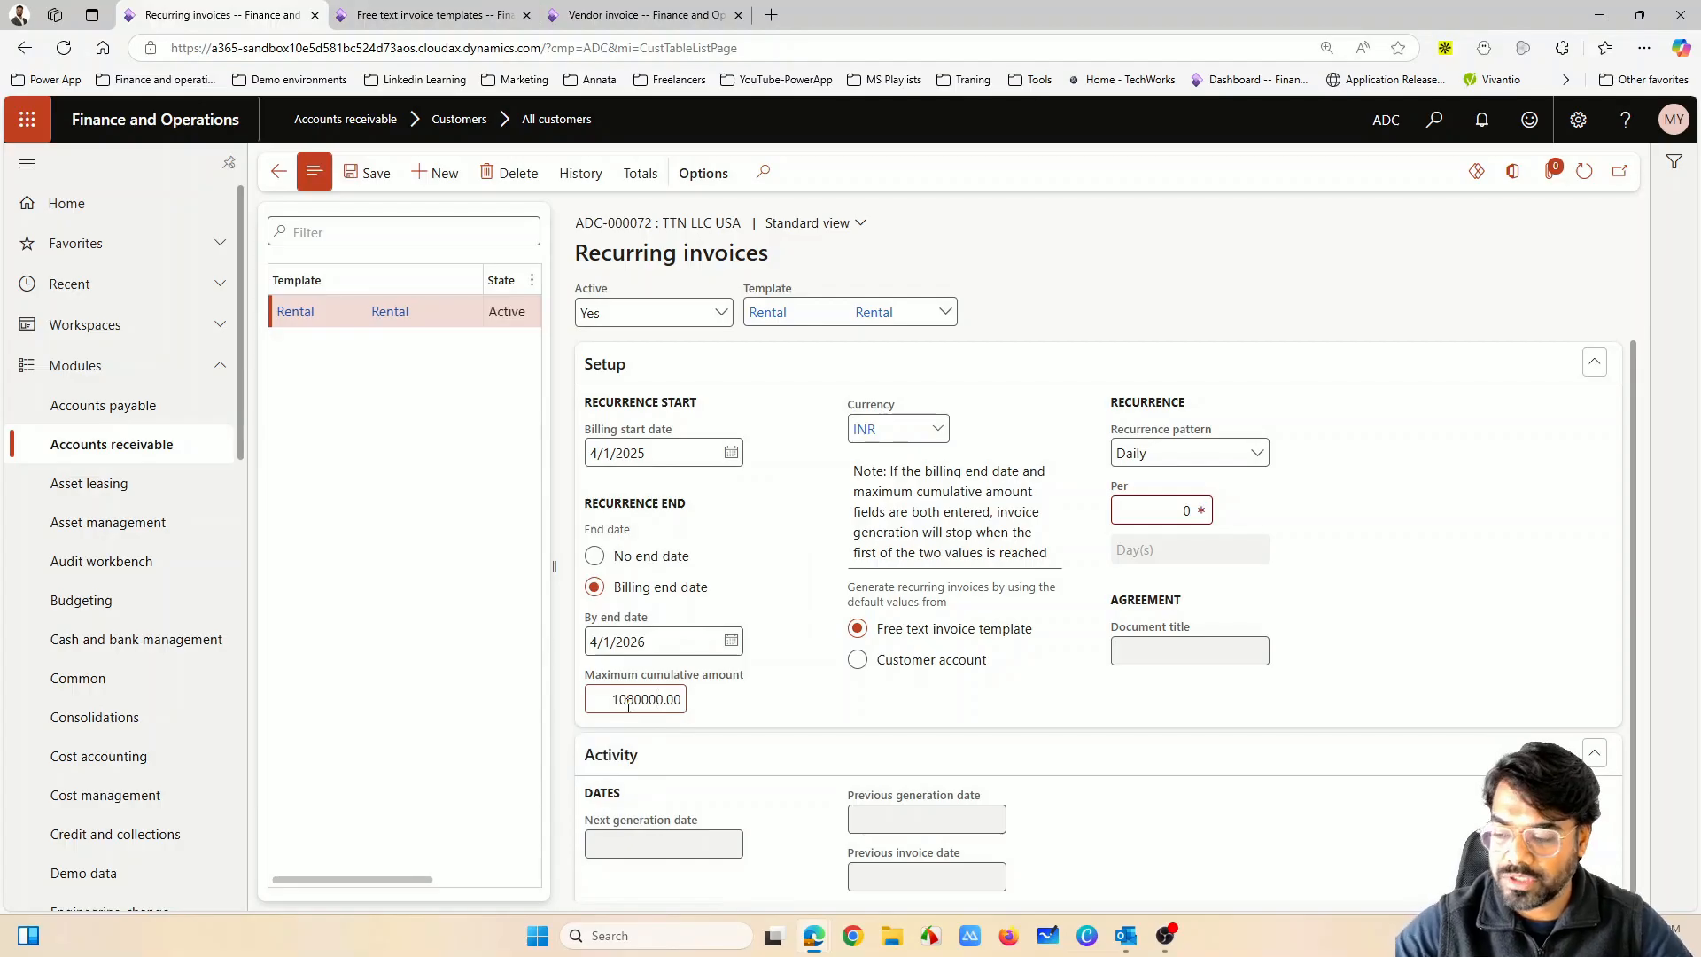
{"action": "type", "text": "0,00"}
{"action": "key", "text": "Tab"}
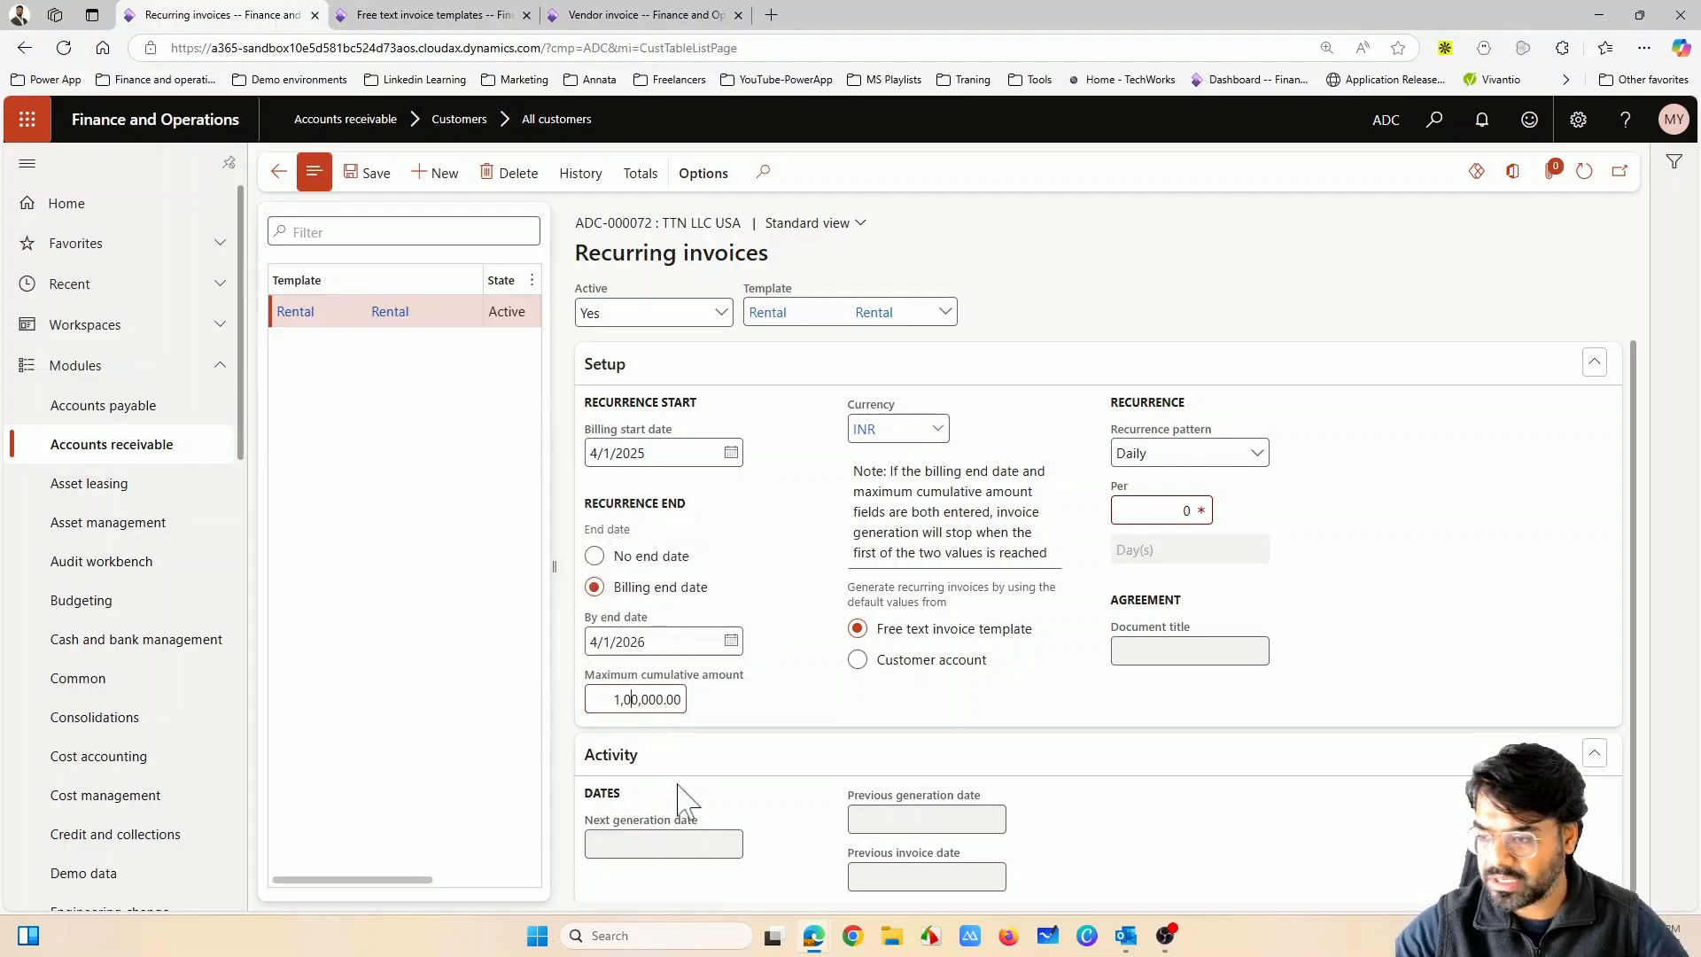
{"action": "left_click", "coordinate": [741, 712]}
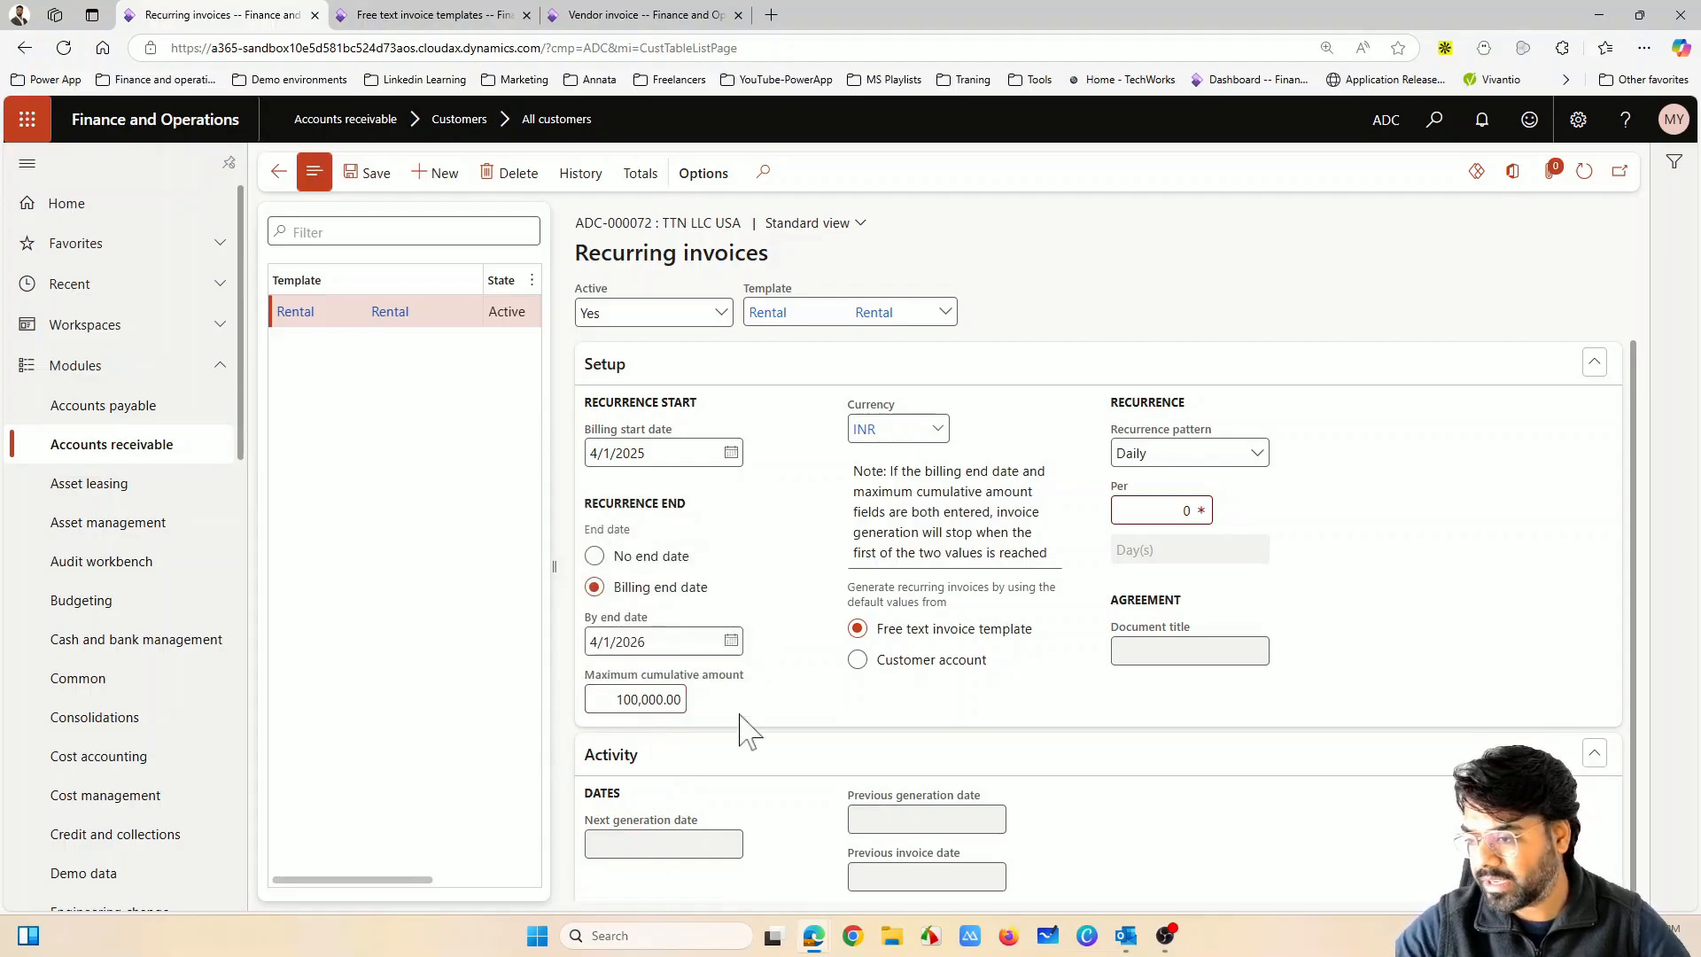
{"action": "left_click", "coordinate": [635, 699]}
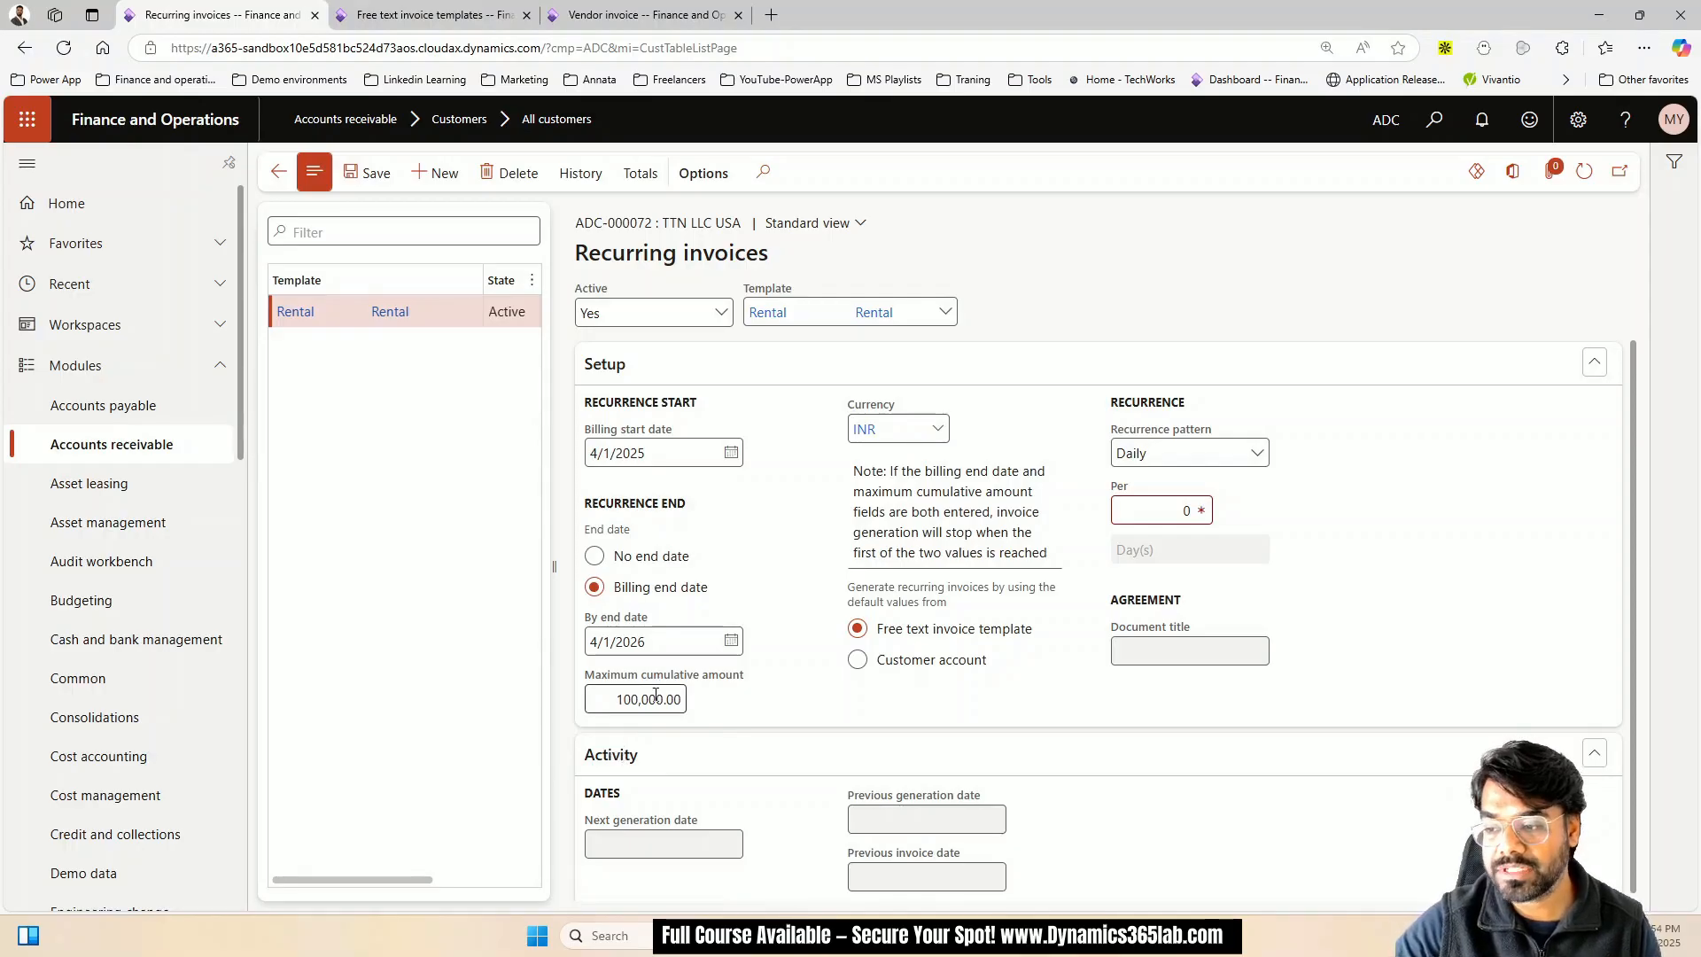
{"action": "mouse_move", "coordinate": [628, 696]}
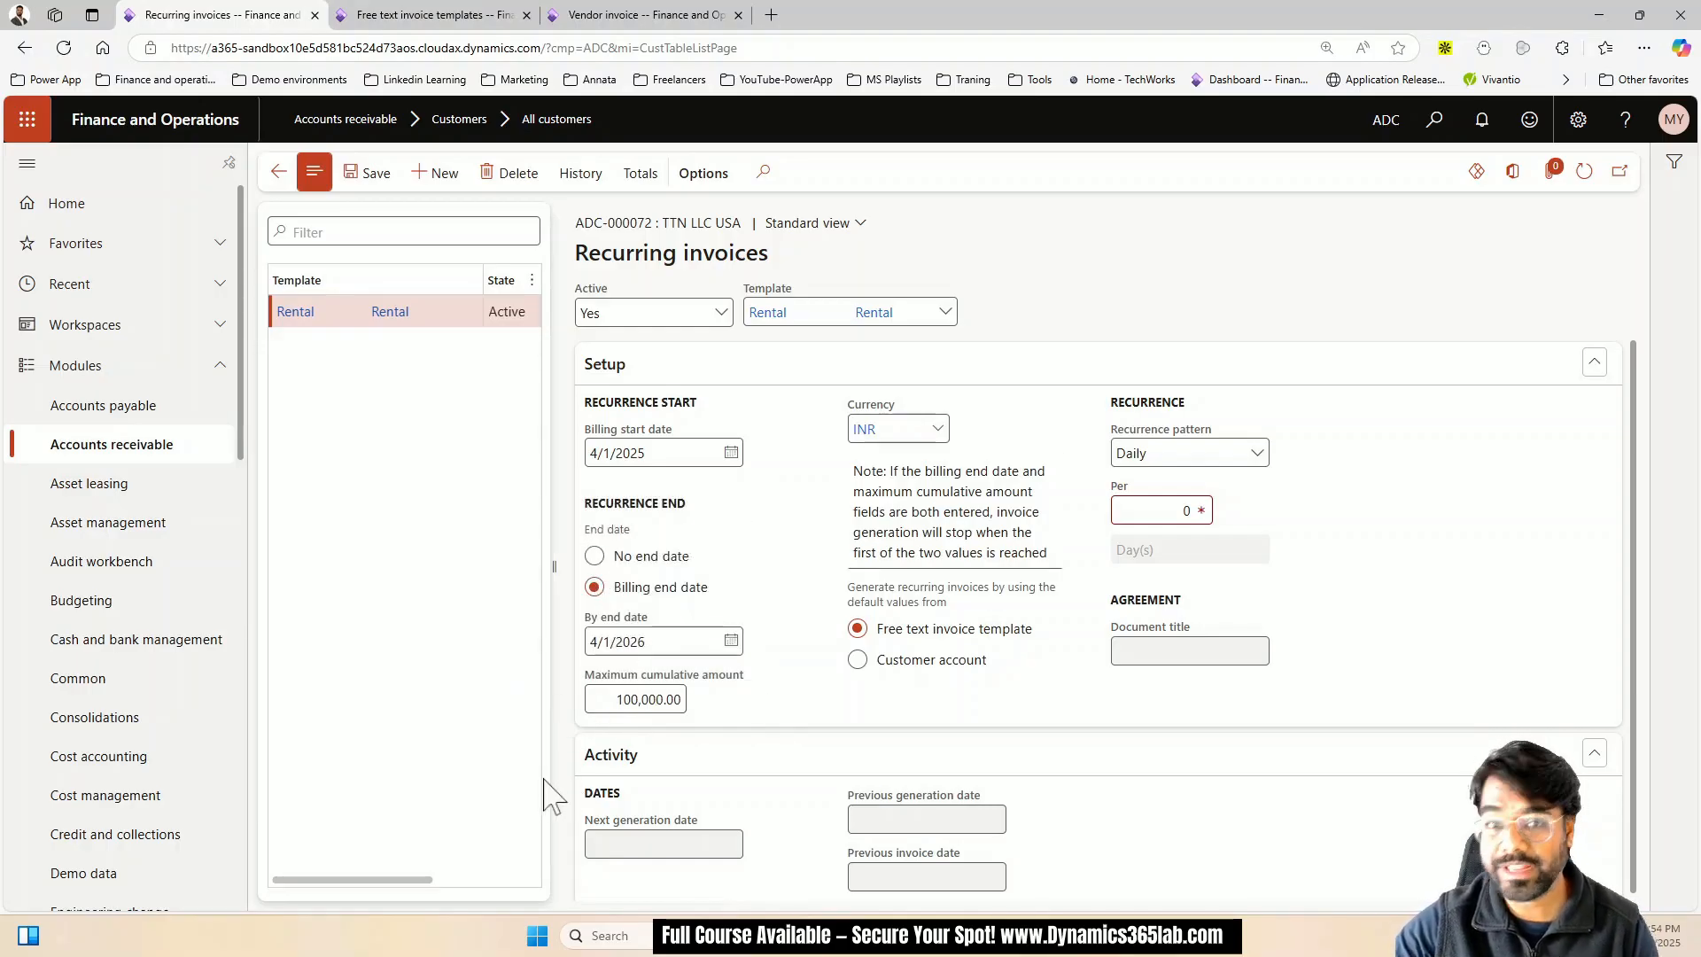
Reset the recurring invoice's maximum cumulative amount to 0
{"action": "left_click", "coordinate": [631, 699]}
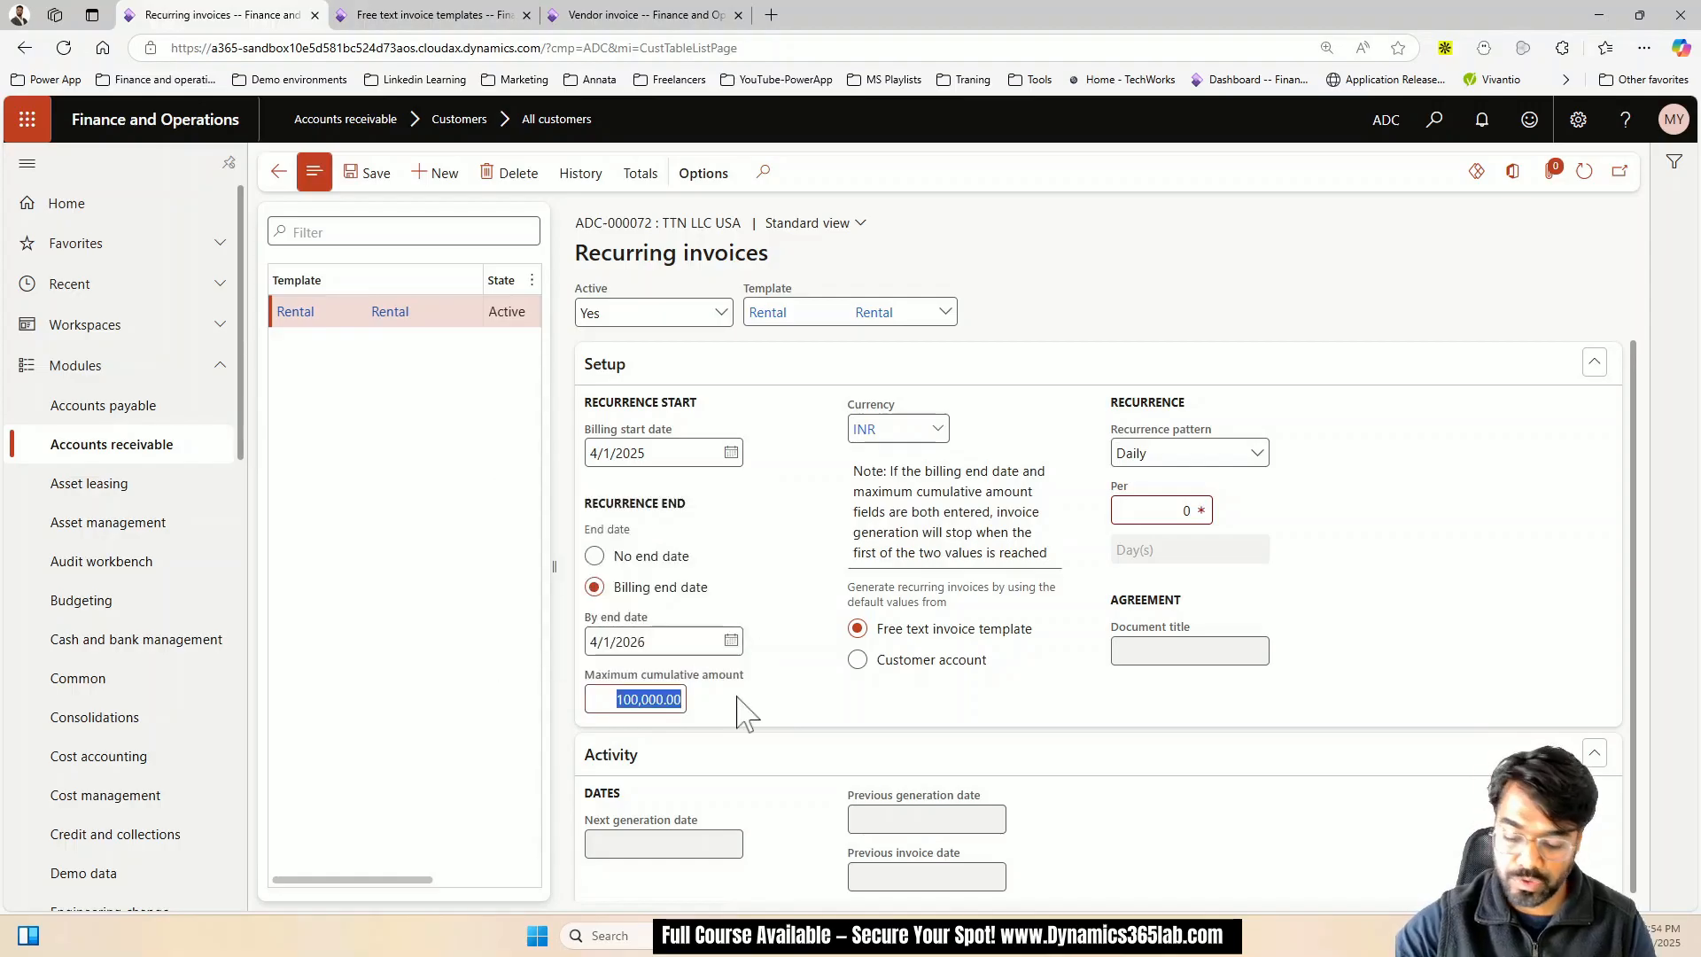
{"action": "key", "text": "BackSpace"}
{"action": "type", "text": "0"}
{"action": "left_click", "coordinate": [762, 712]}
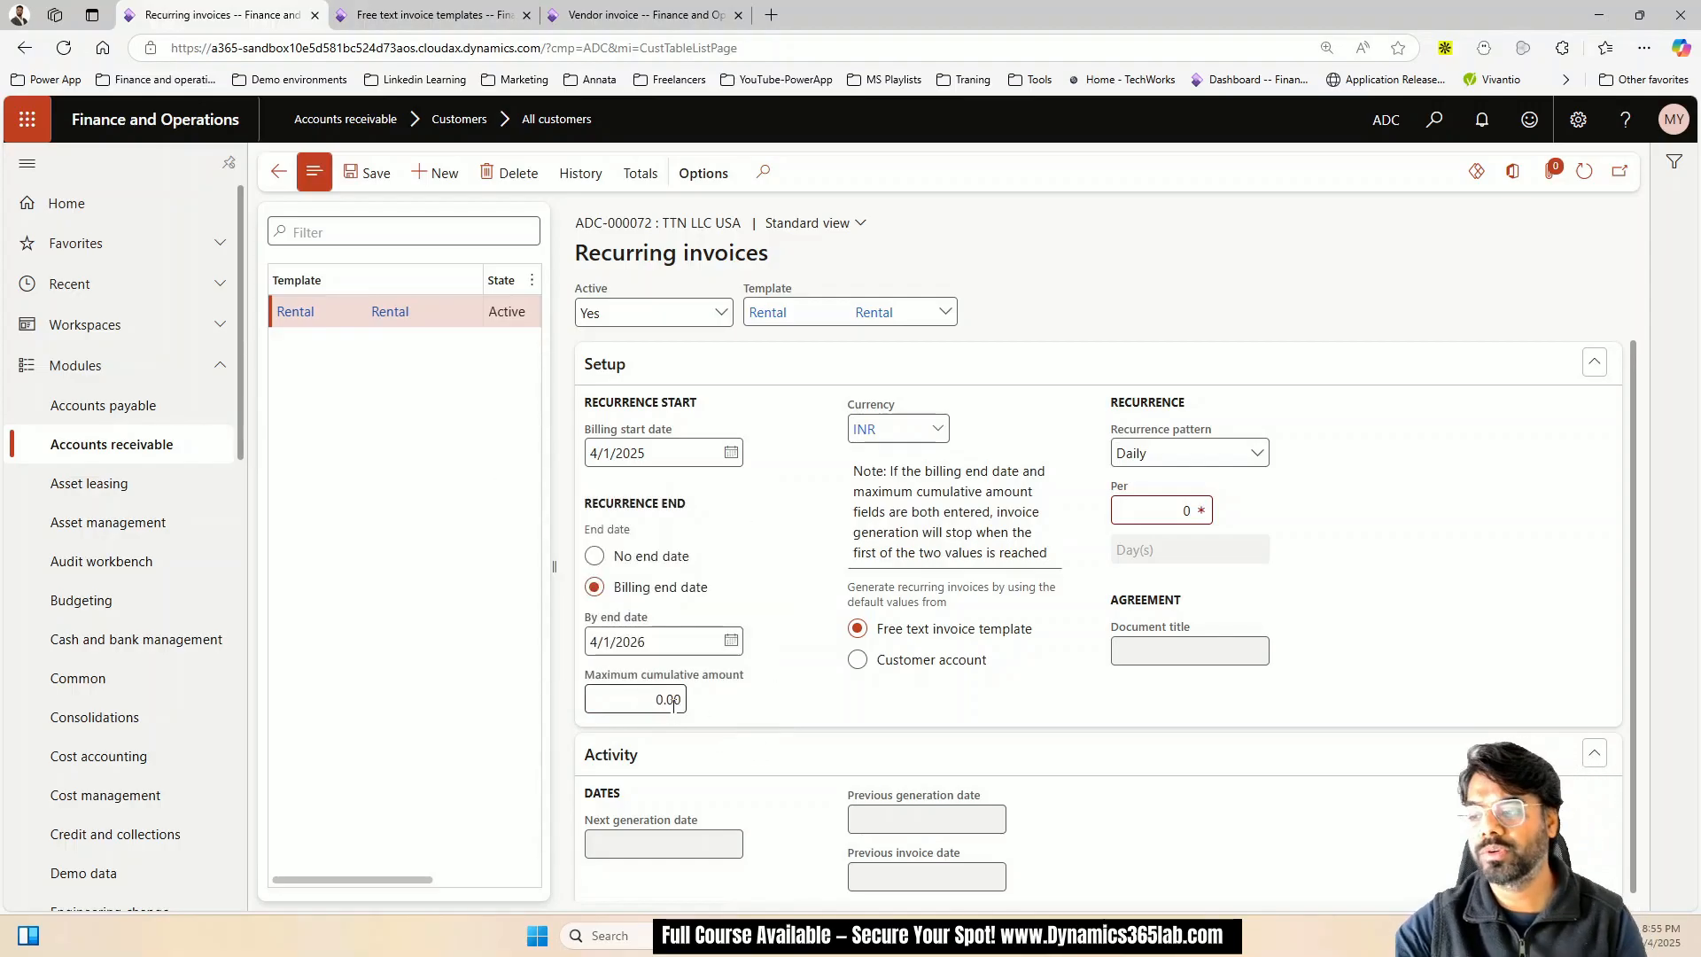
{"action": "mouse_move", "coordinate": [678, 708]}
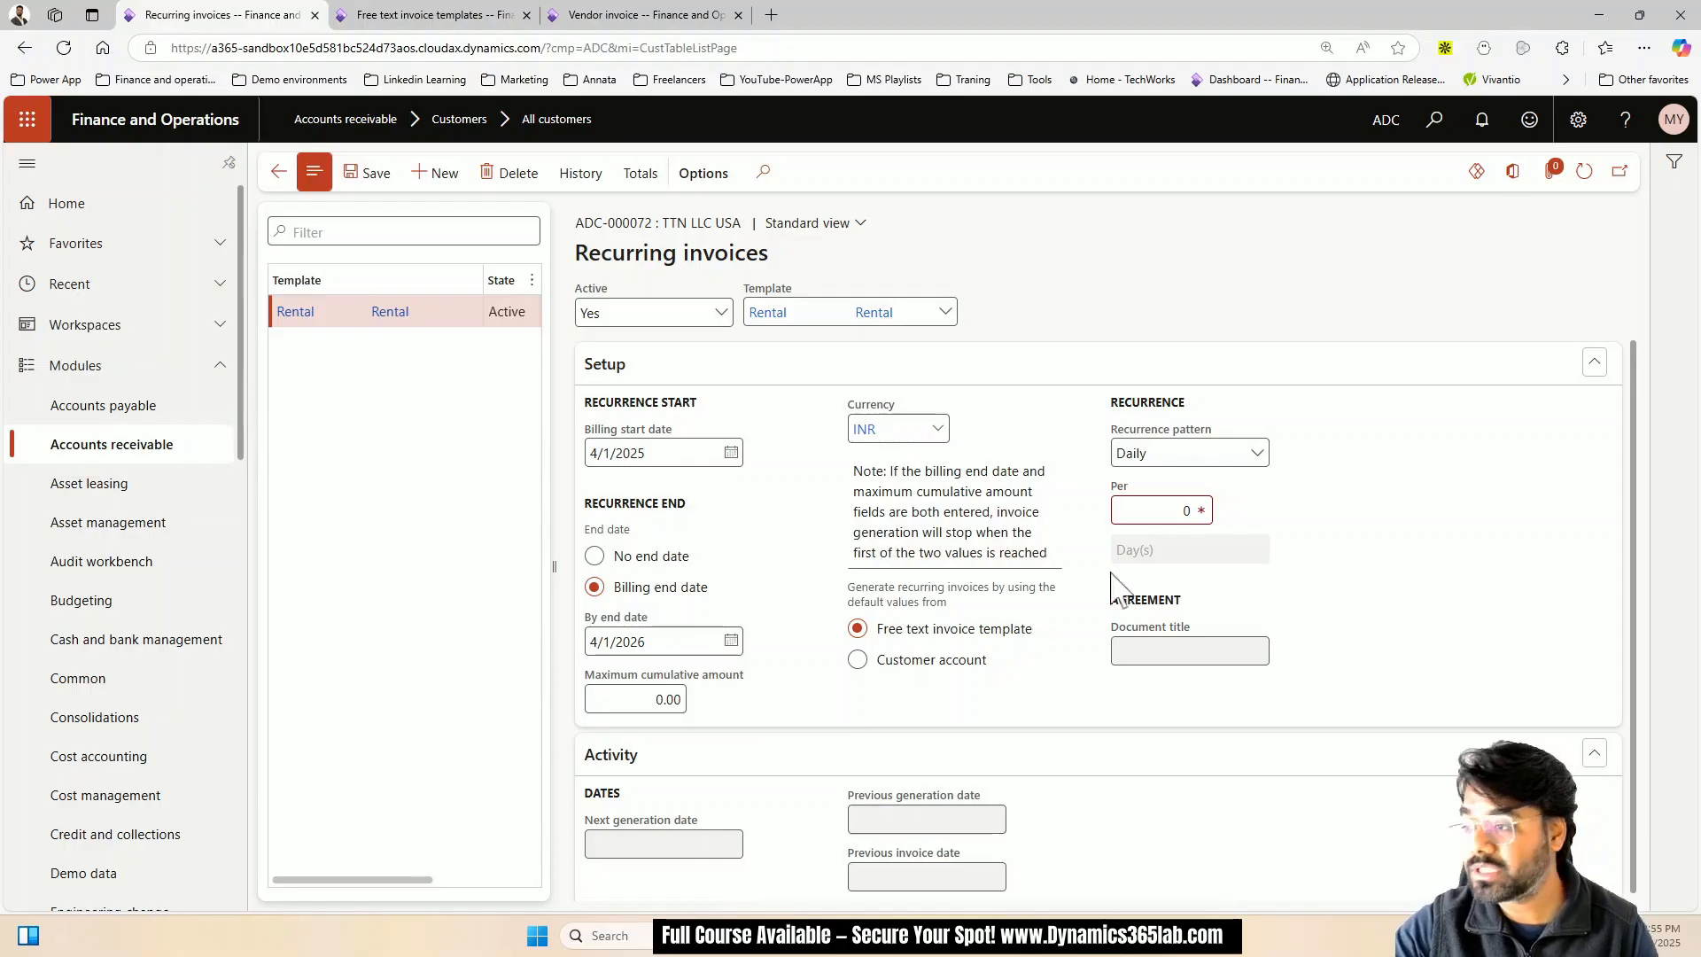
Set the recurrence pattern to Monthly with an interval of 1 month
{"action": "left_click", "coordinate": [1258, 457]}
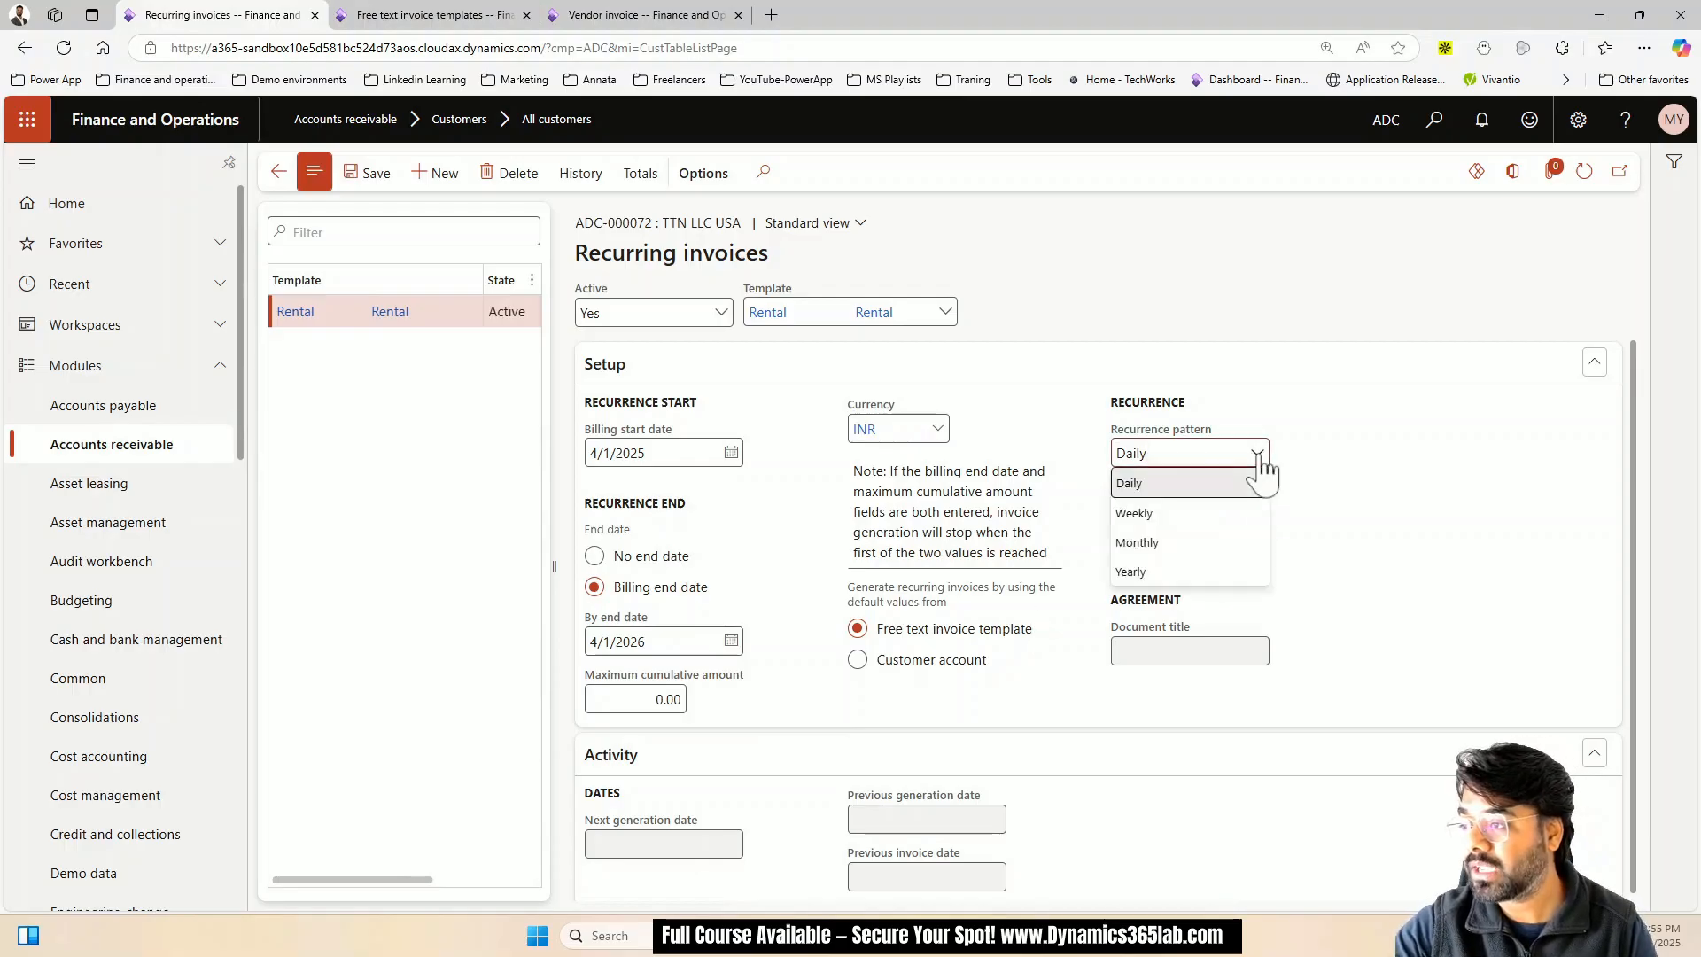
{"action": "left_click", "coordinate": [1191, 542]}
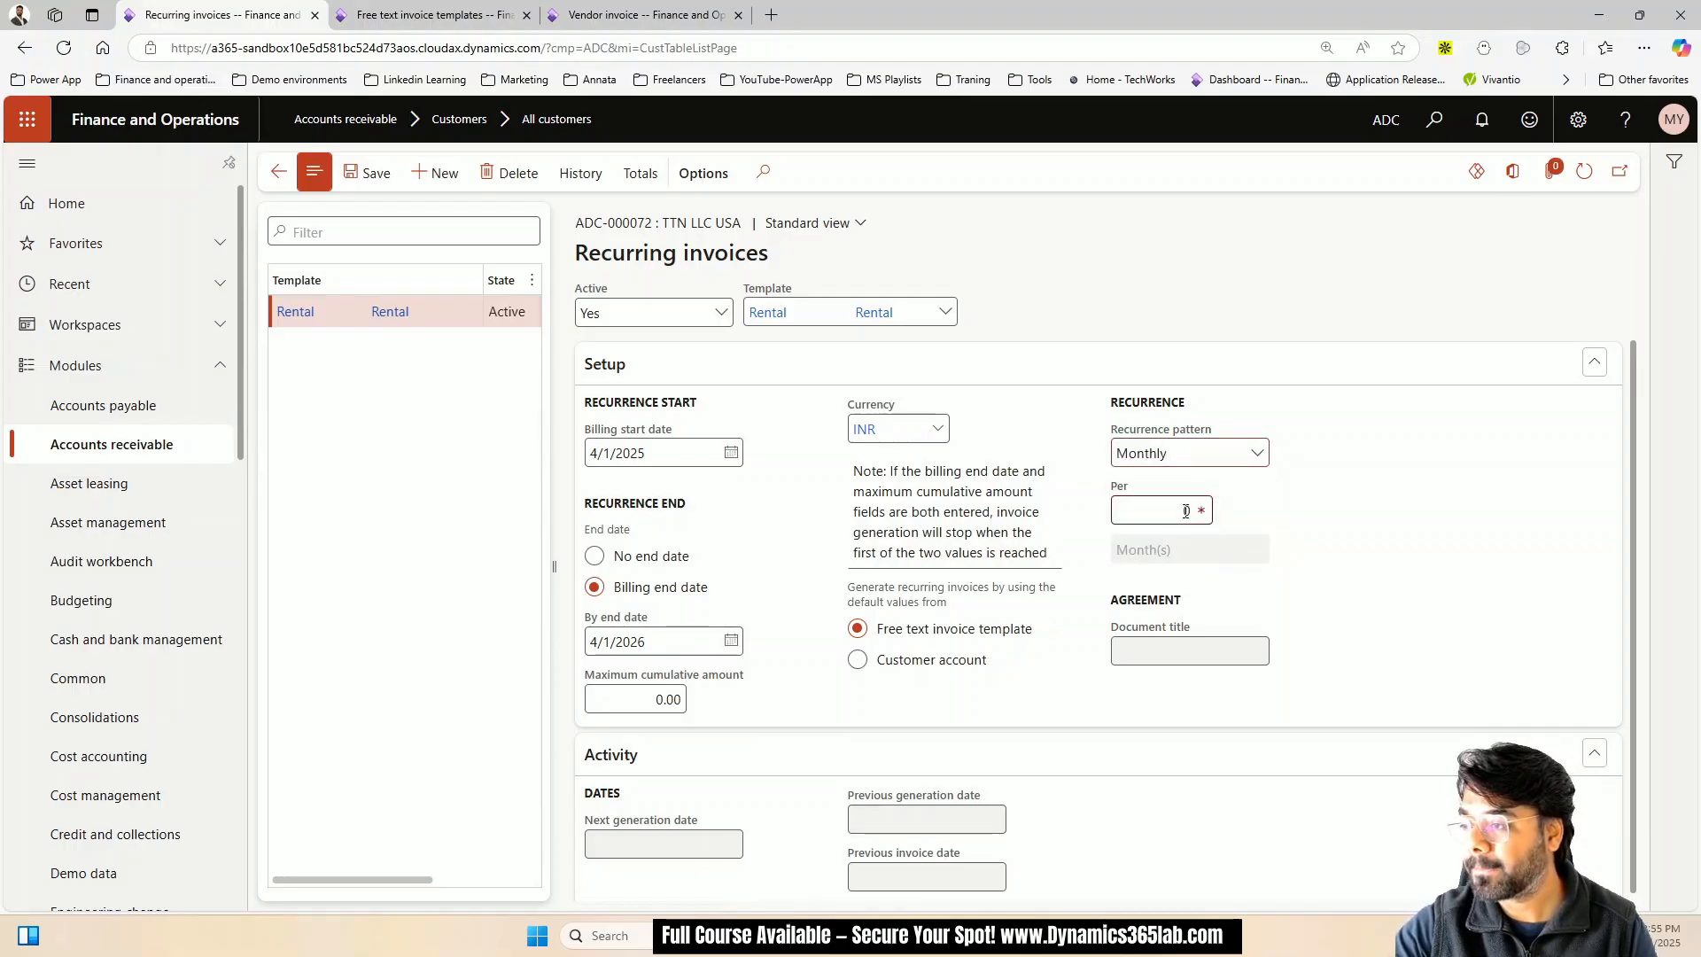
{"action": "left_click", "coordinate": [1195, 515]}
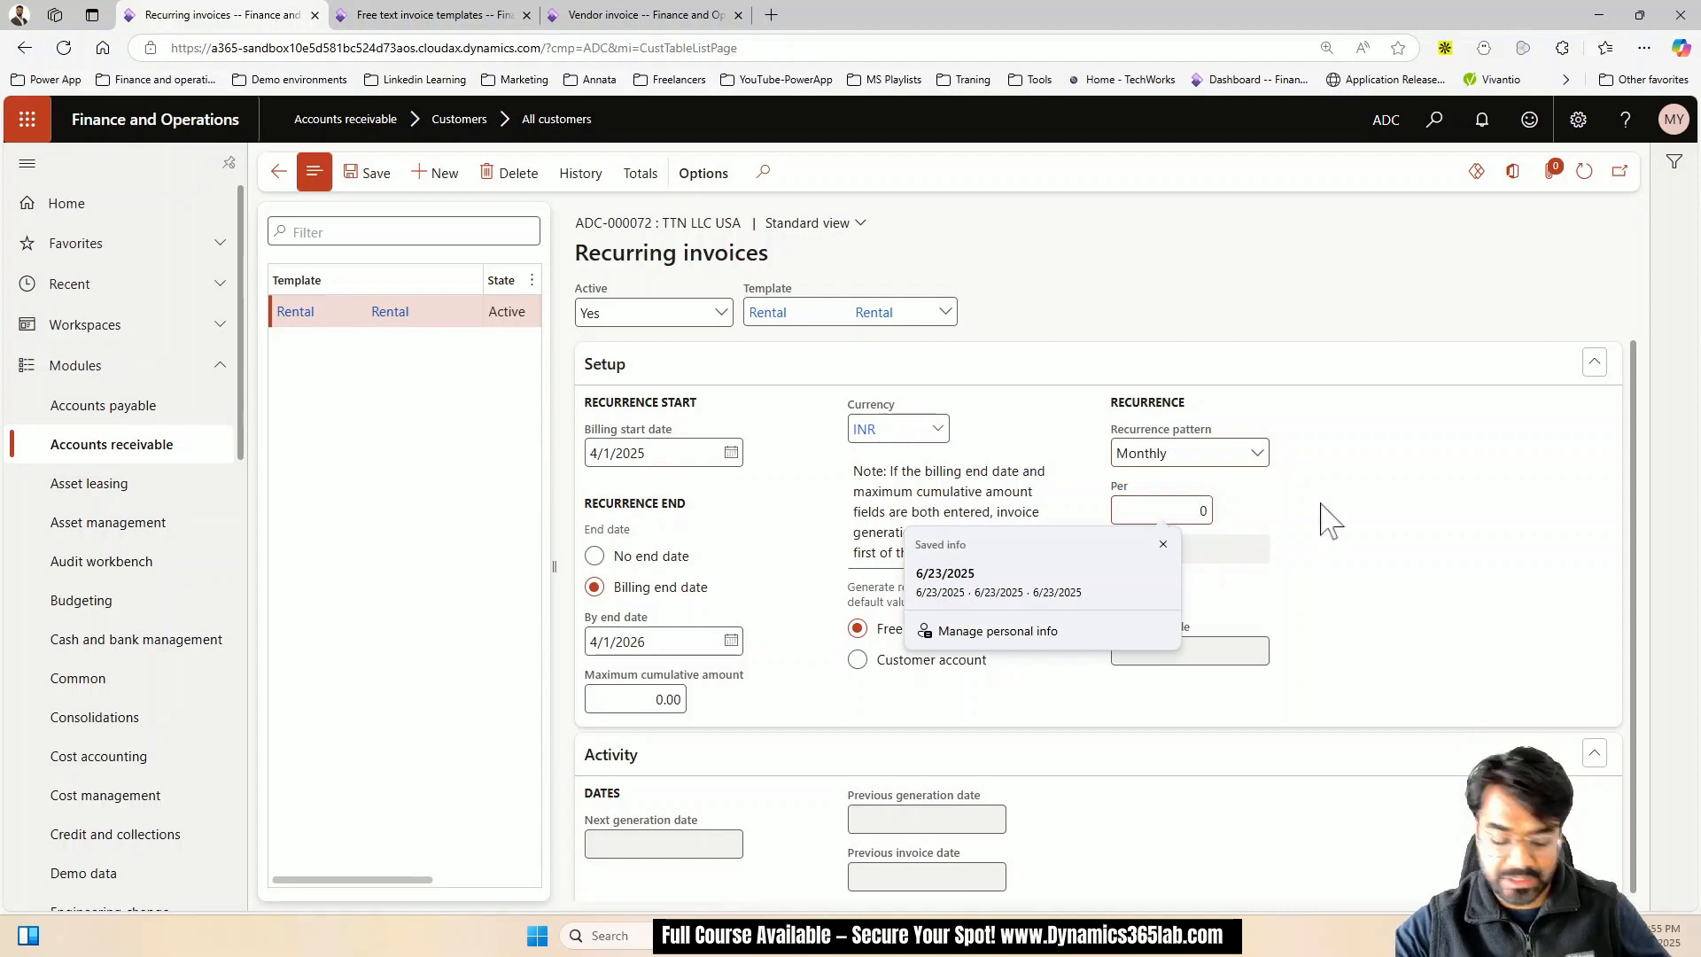
{"action": "type", "text": "1"}
{"action": "double_click", "coordinate": [1200, 510]}
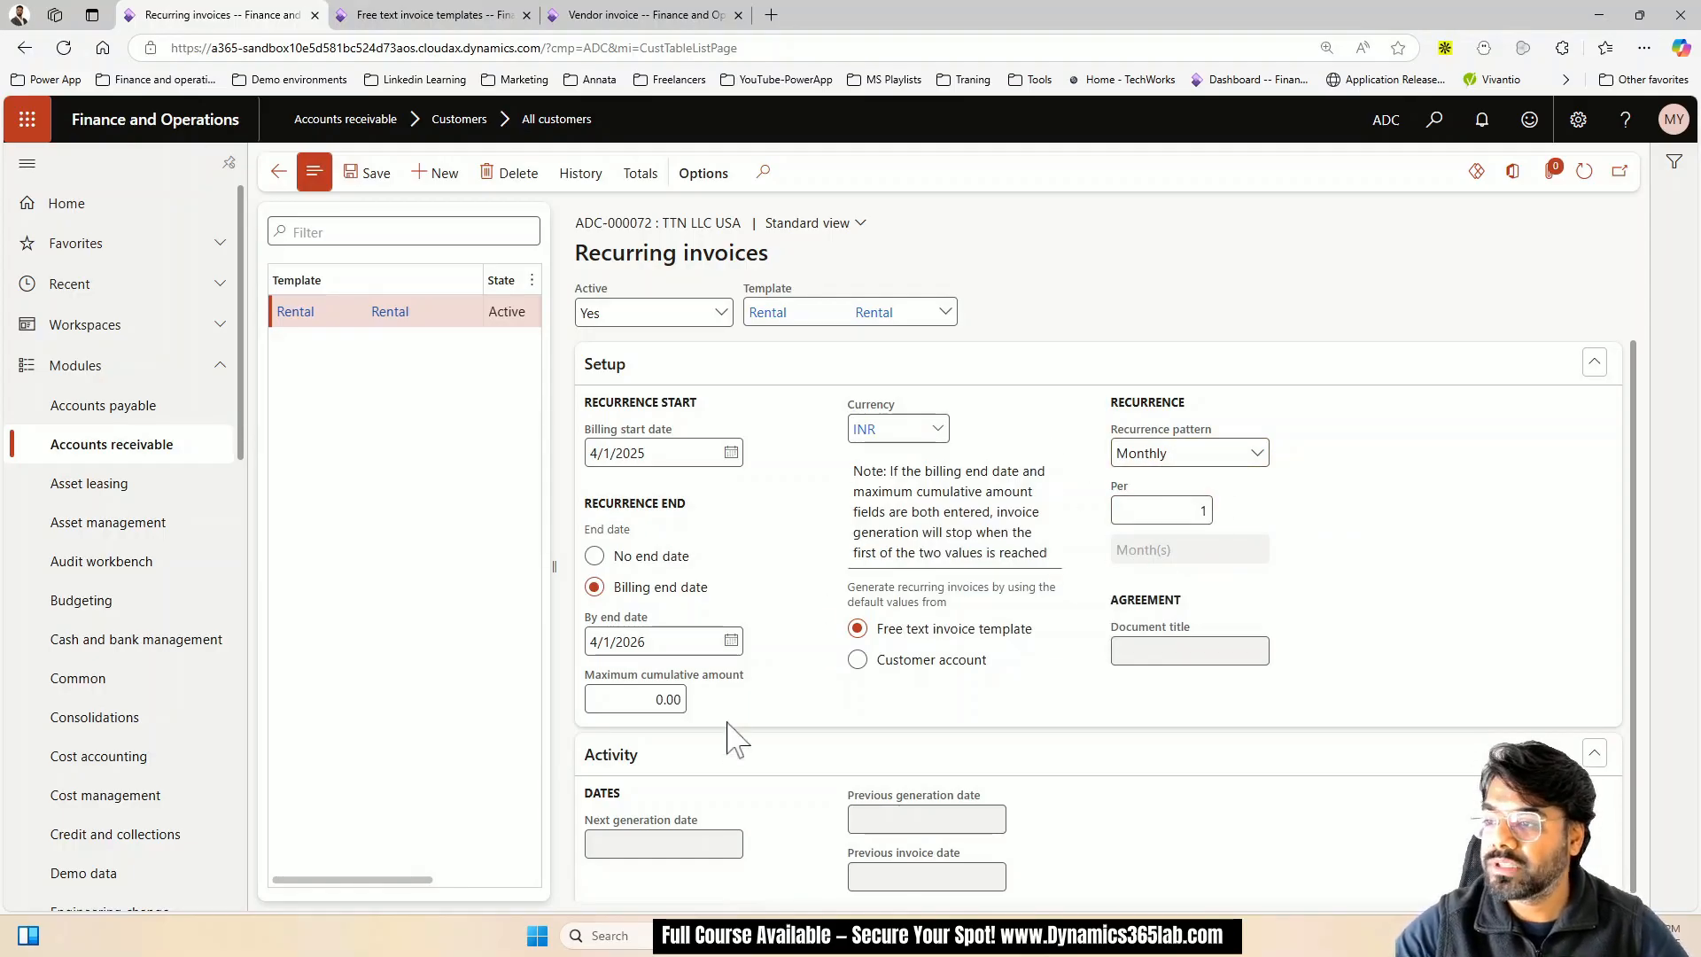
Save the recurring invoice setup and review the customers assigned to the Rental free text invoice template
{"action": "left_click", "coordinate": [368, 172]}
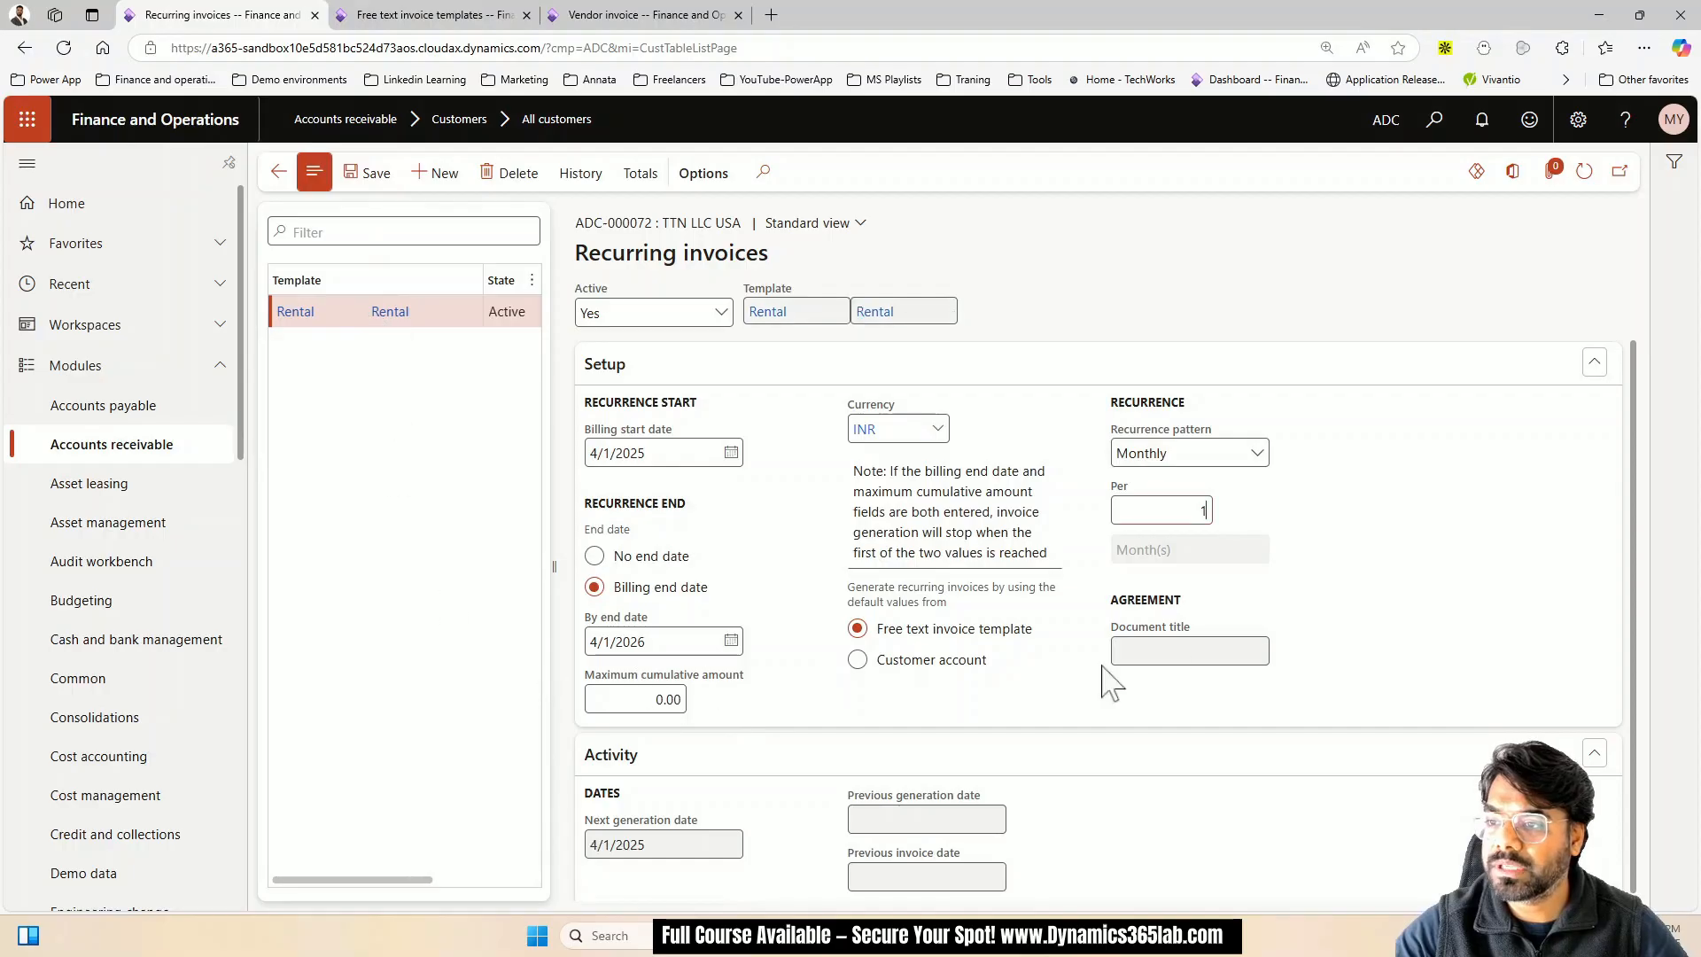
{"action": "left_click", "coordinate": [127, 448]}
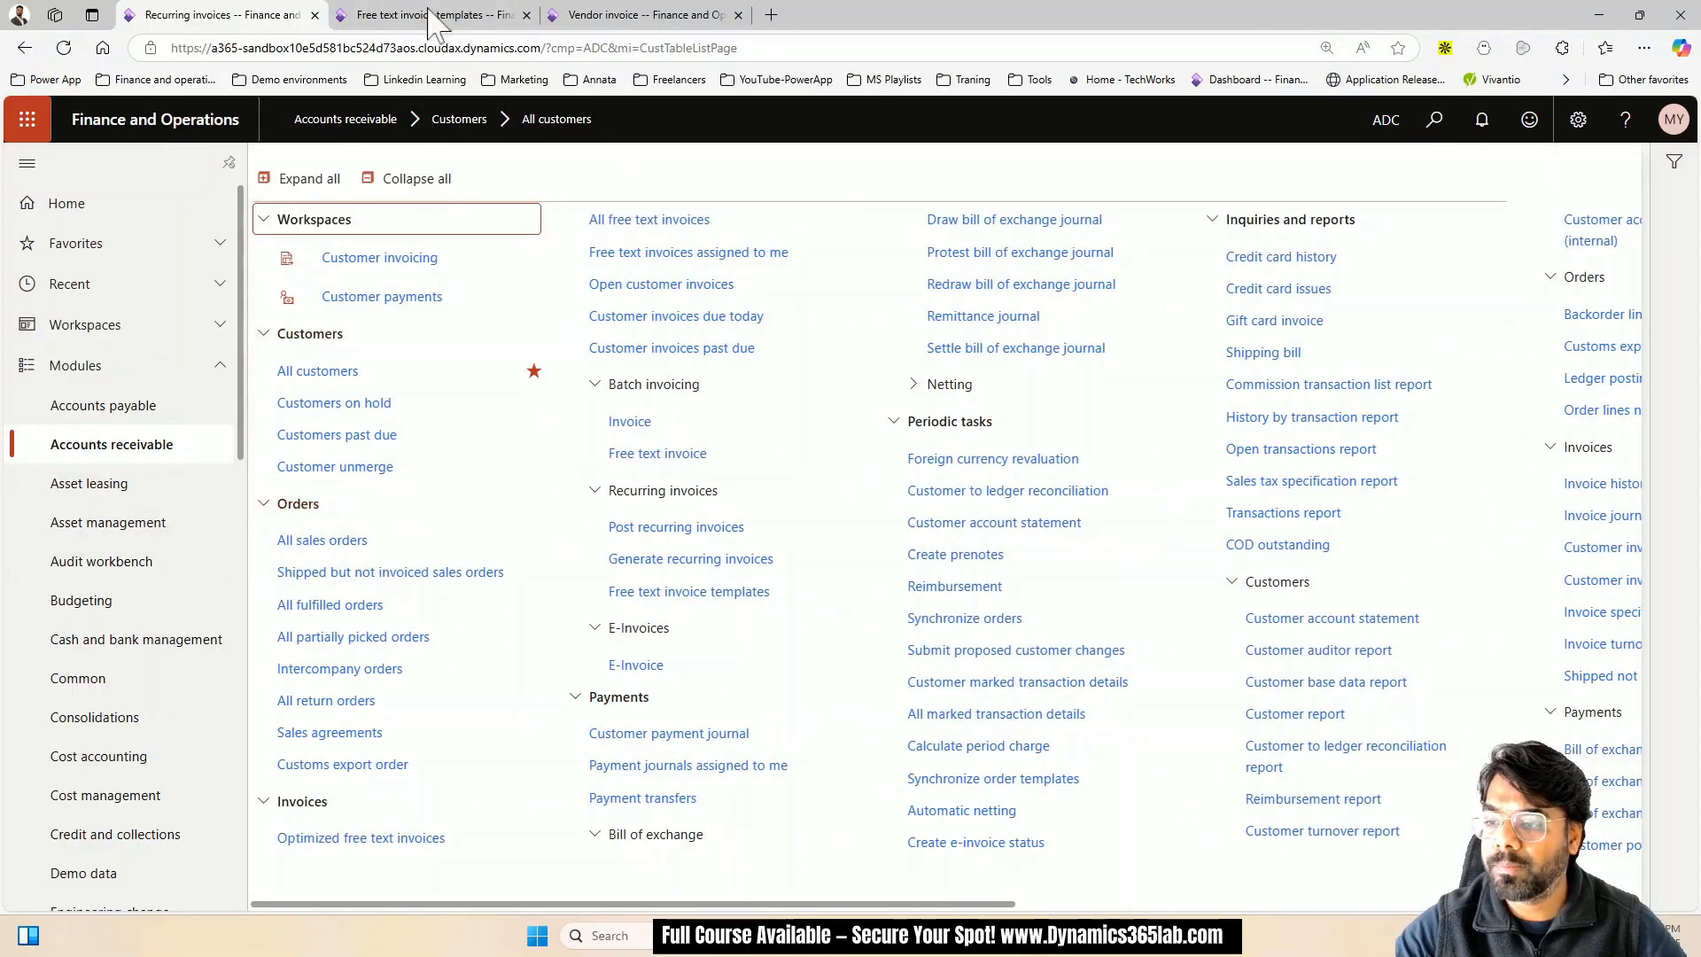
{"action": "left_click", "coordinate": [431, 18]}
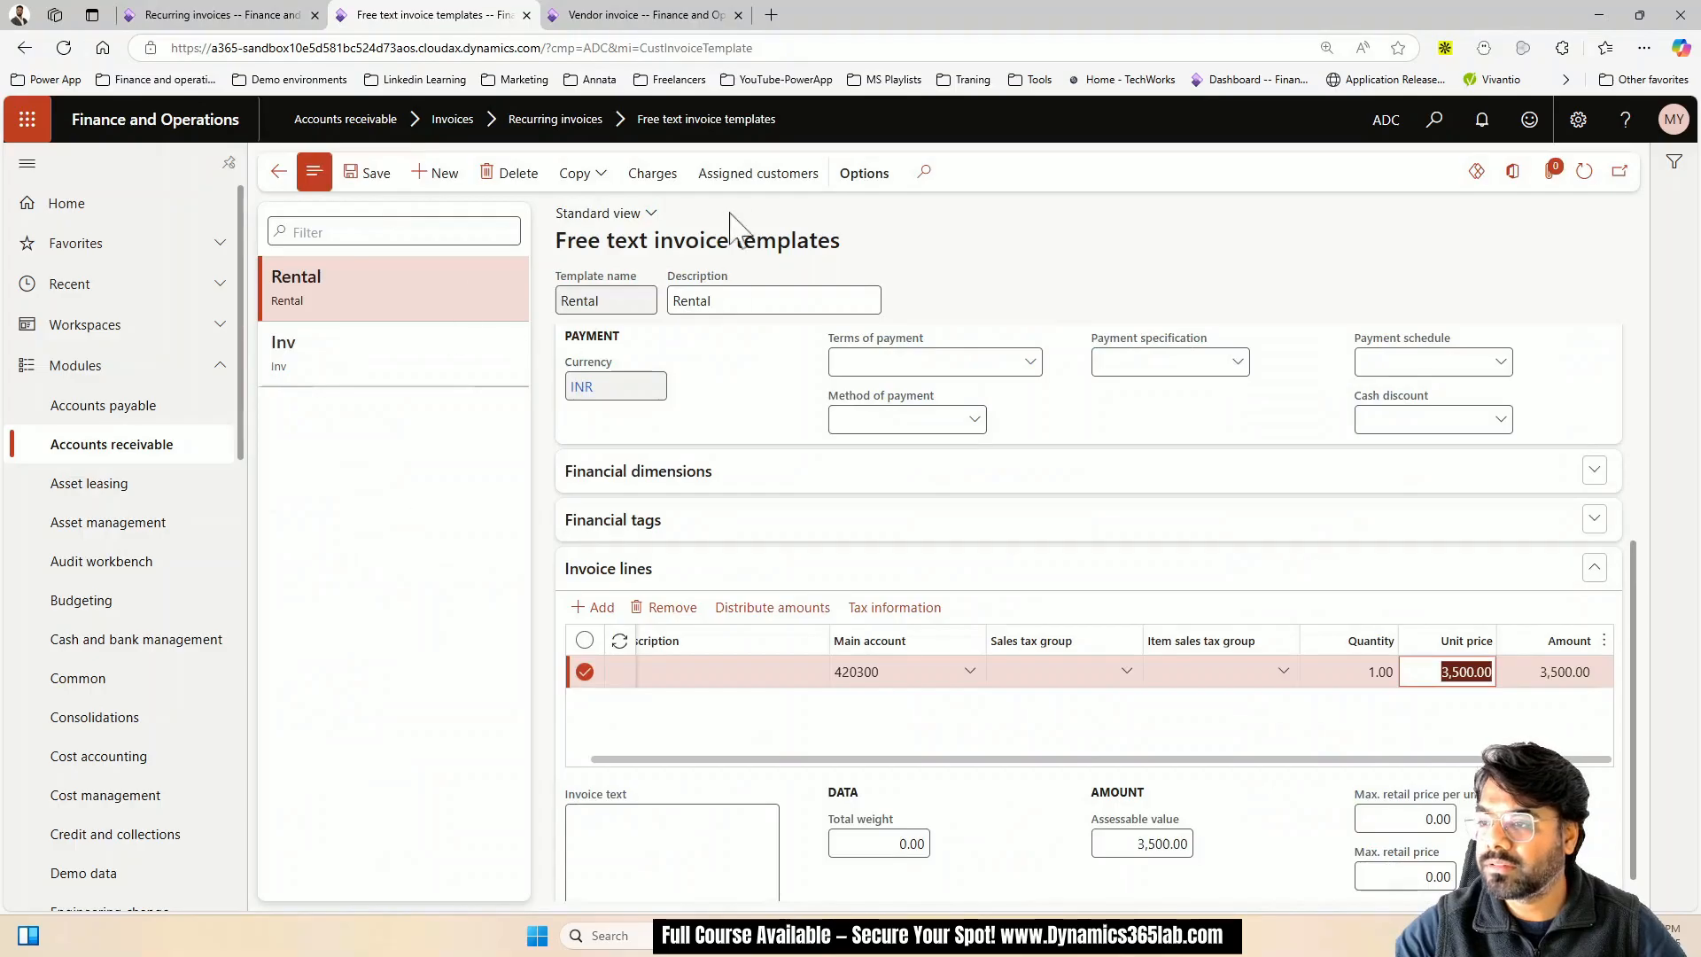
{"action": "left_click", "coordinate": [764, 173]}
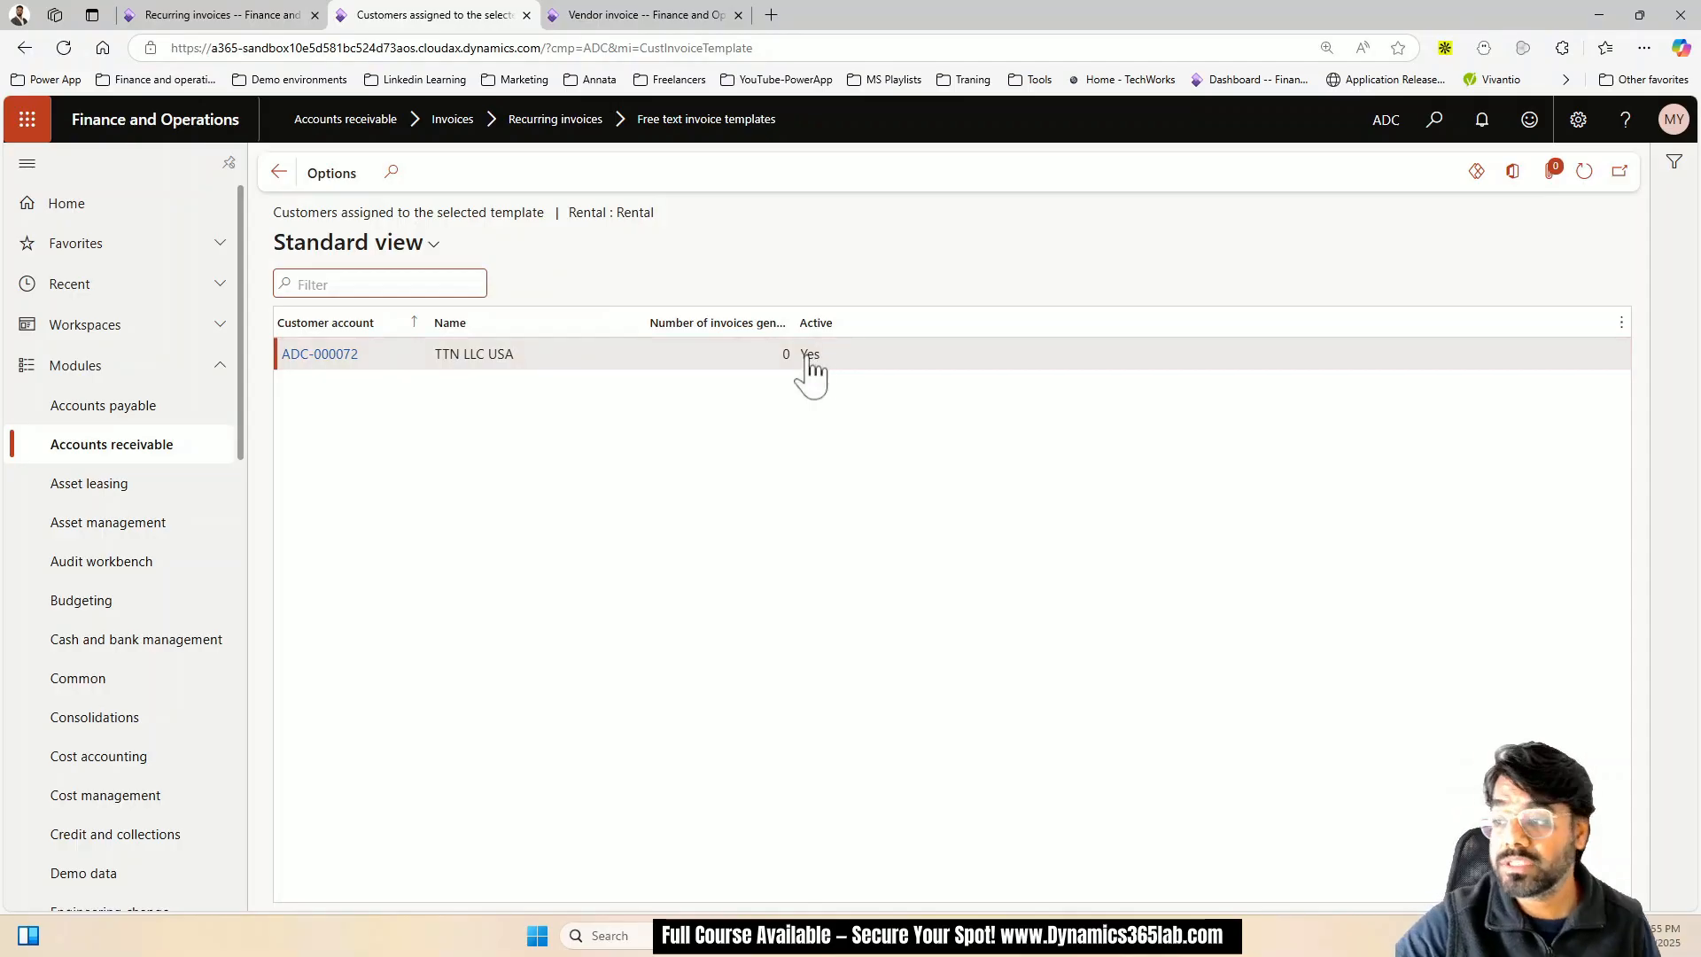
{"action": "left_click", "coordinate": [280, 171]}
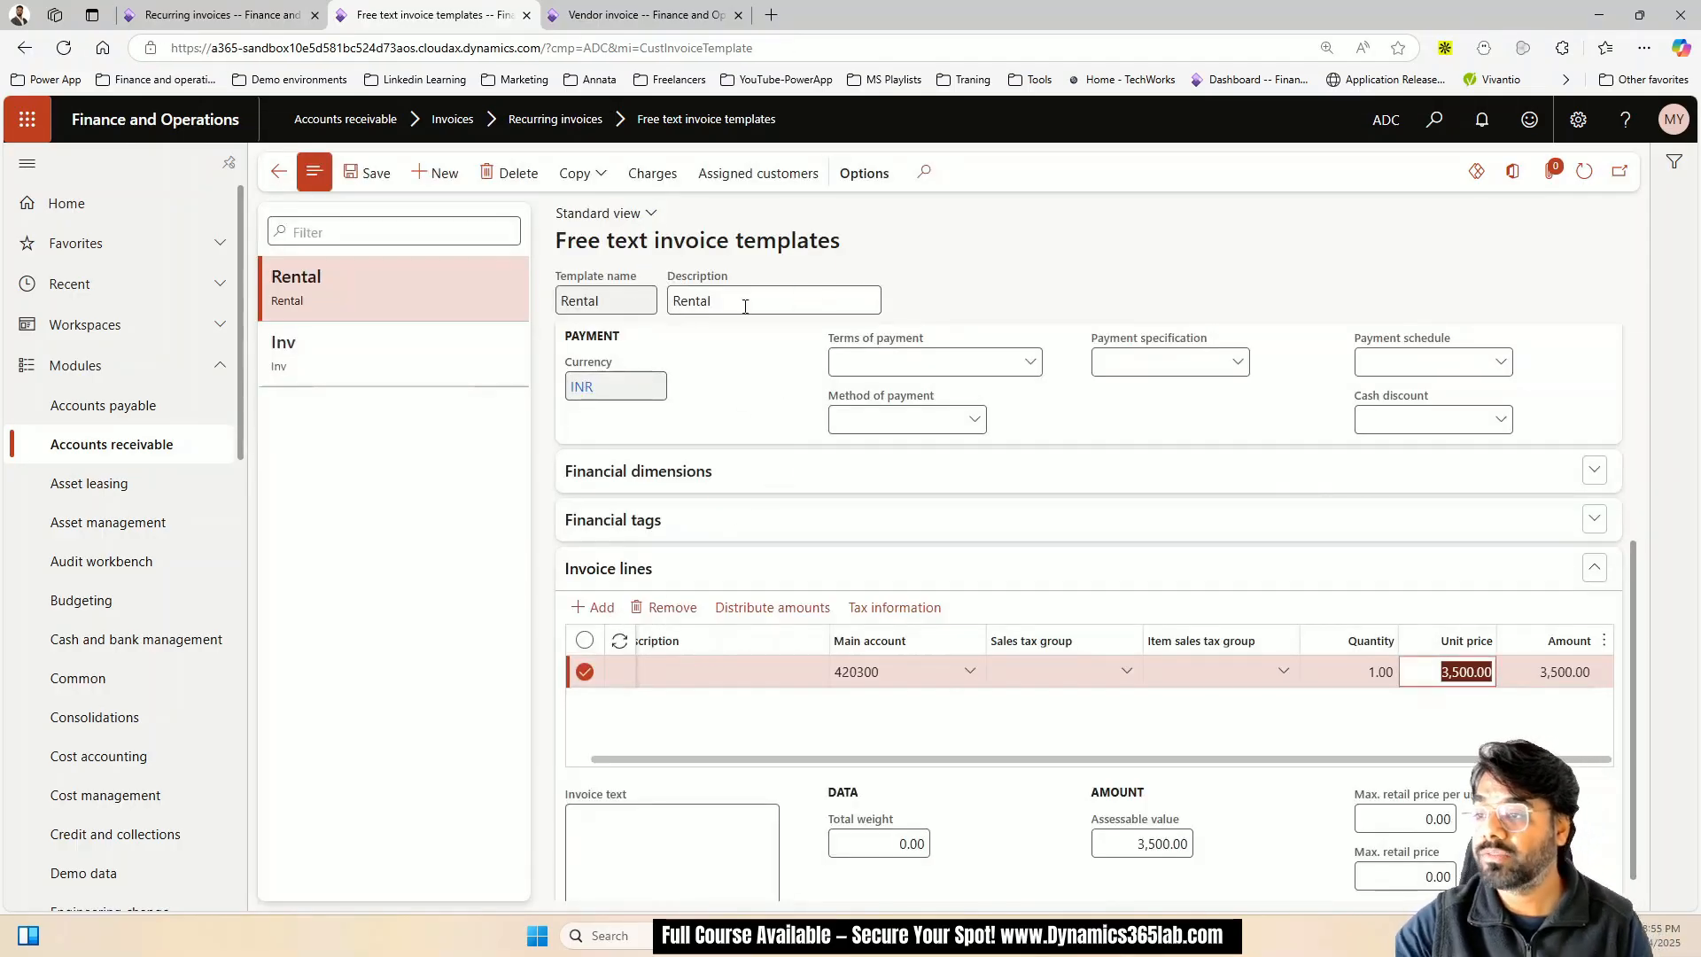
Start generating recurring invoices with both the invoice date and the generation date set to 4/1/2025
{"action": "left_click", "coordinate": [177, 446]}
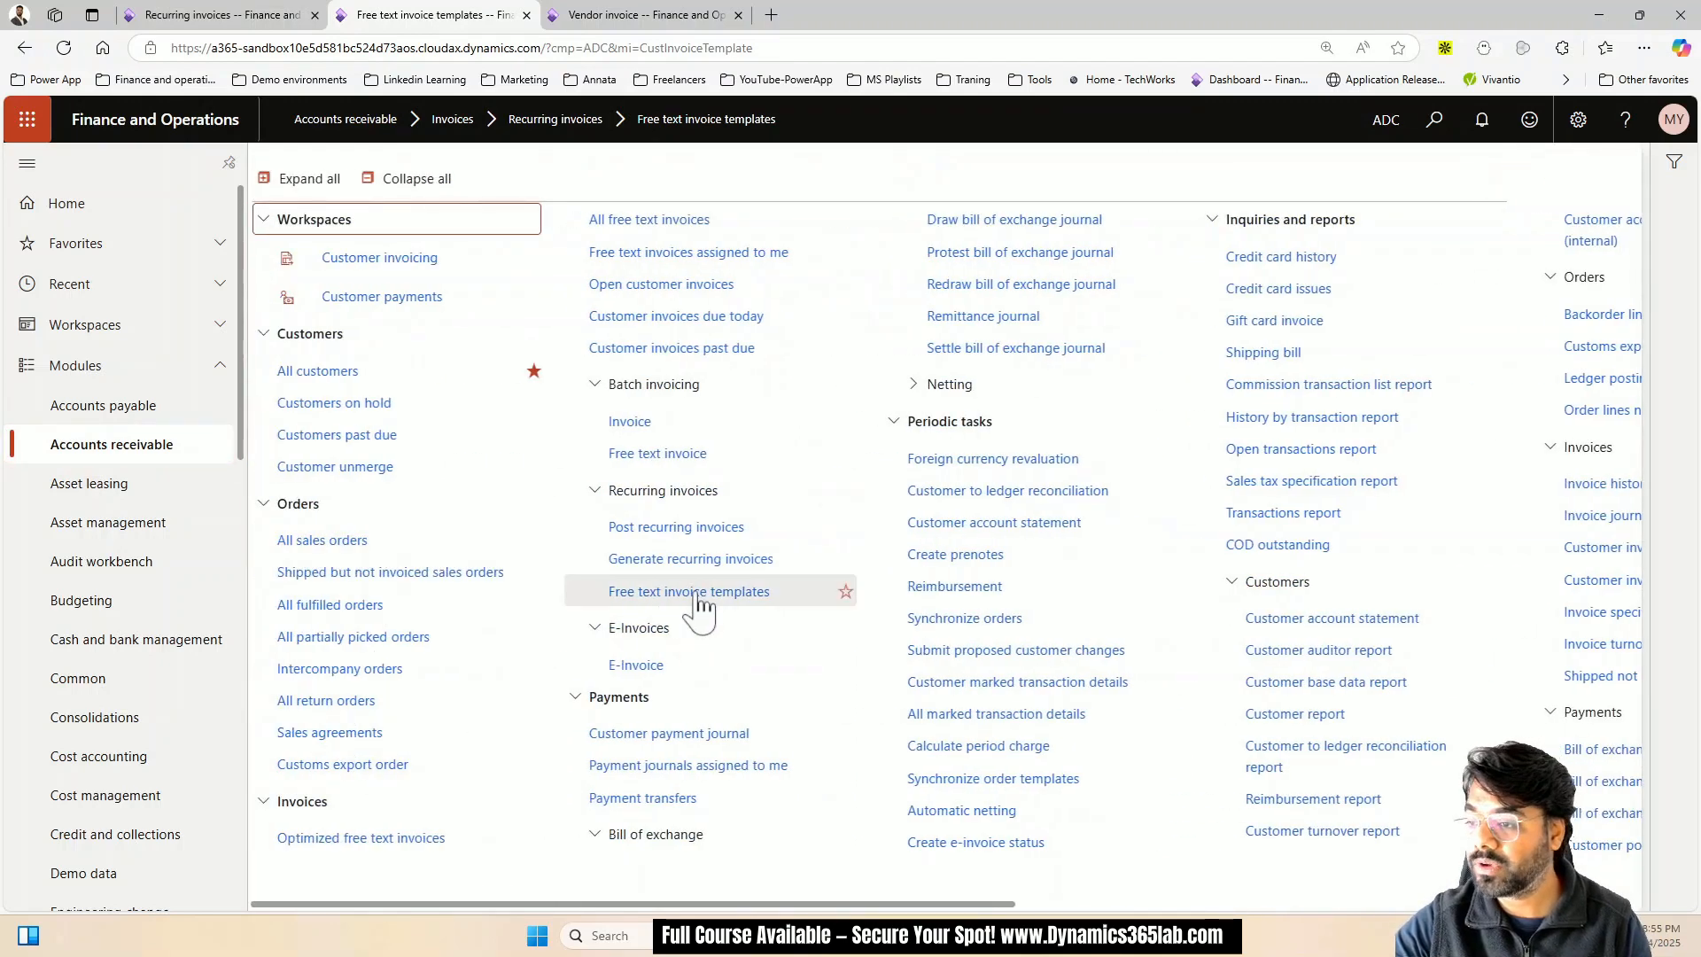
{"action": "left_click", "coordinate": [682, 561]}
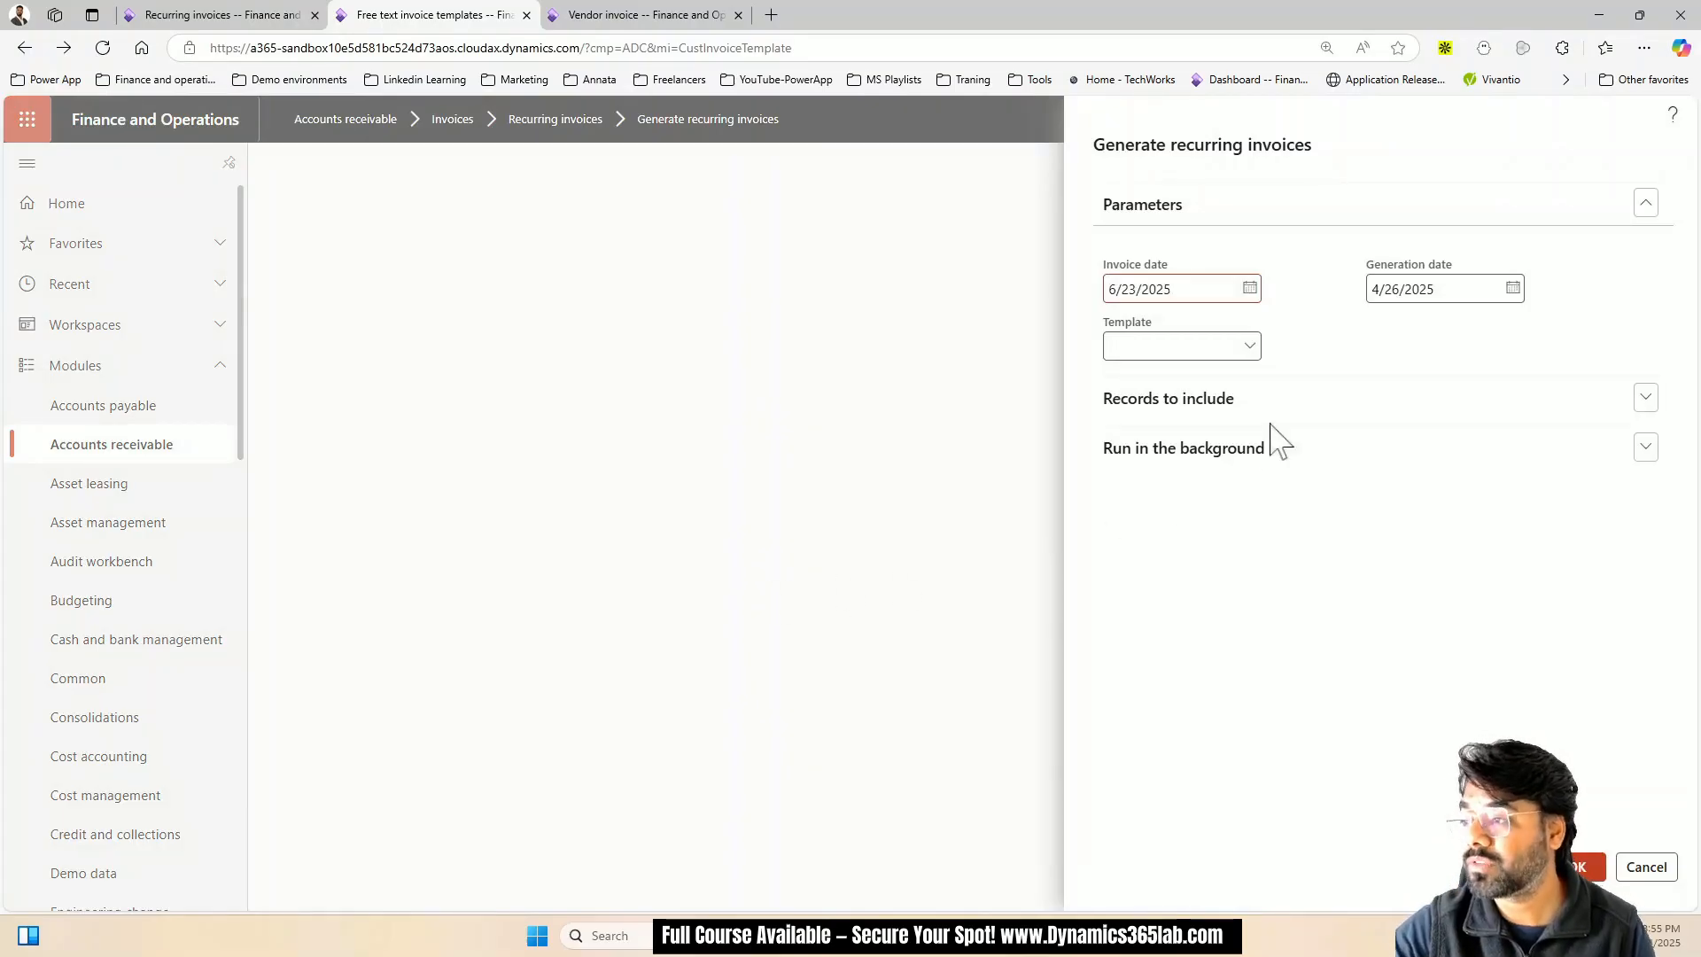
{"action": "left_click", "coordinate": [1249, 289]}
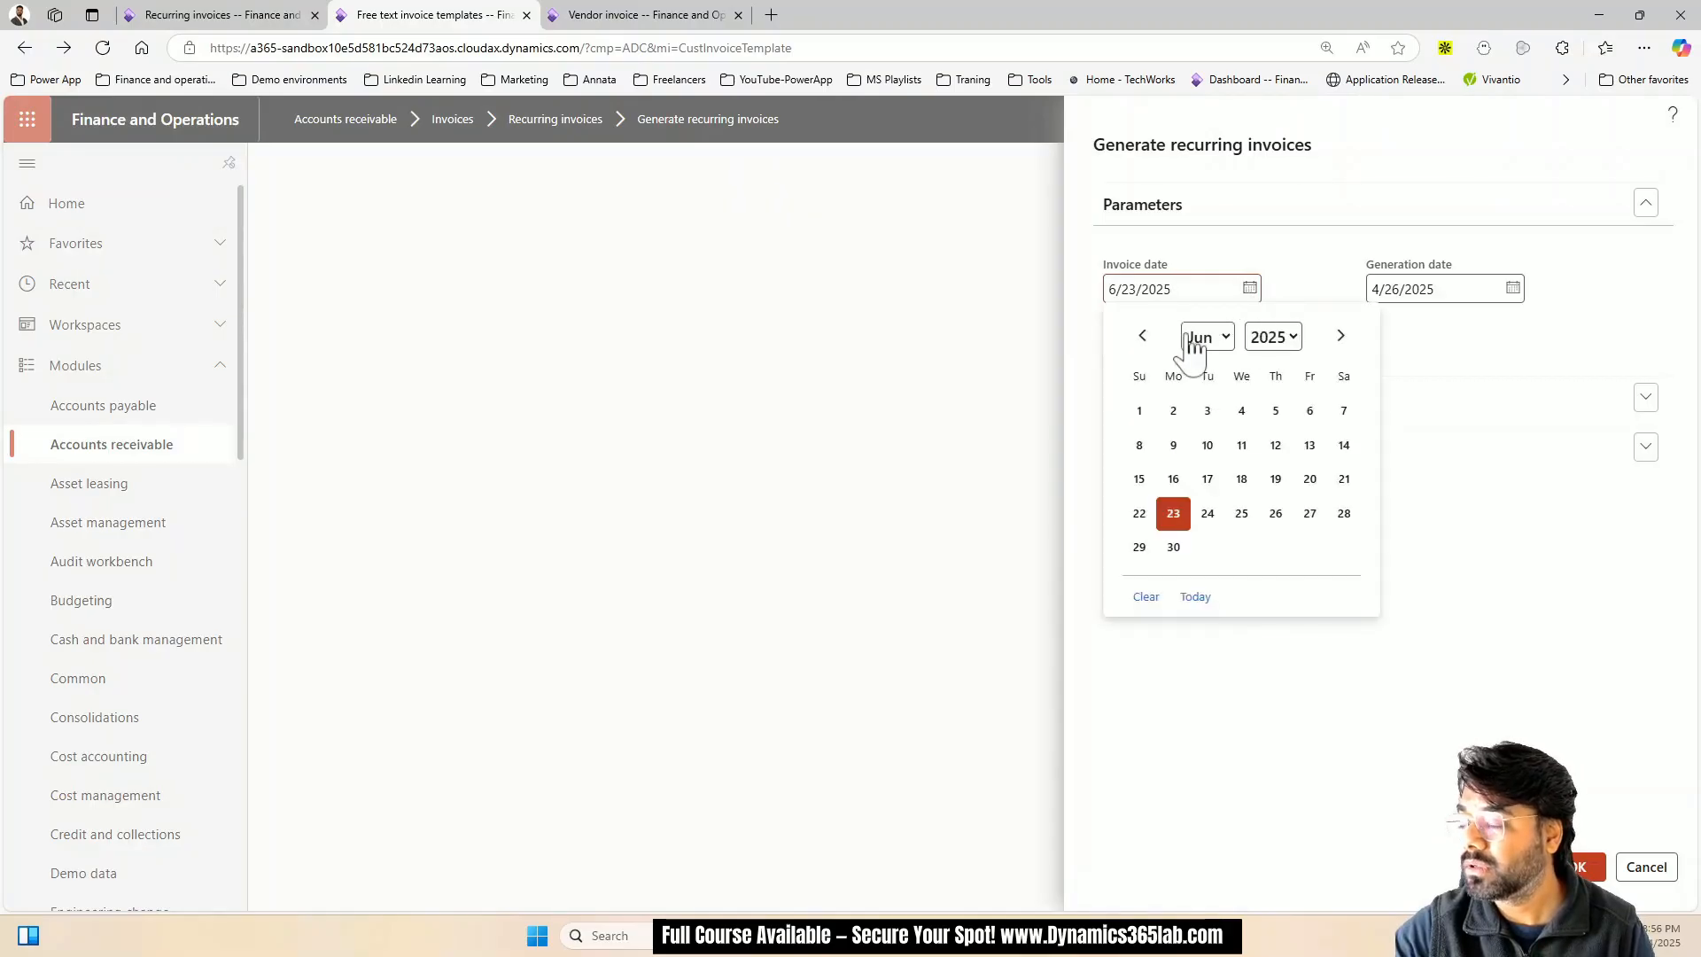
{"action": "left_click", "coordinate": [1142, 337]}
{"action": "left_click", "coordinate": [1144, 338]}
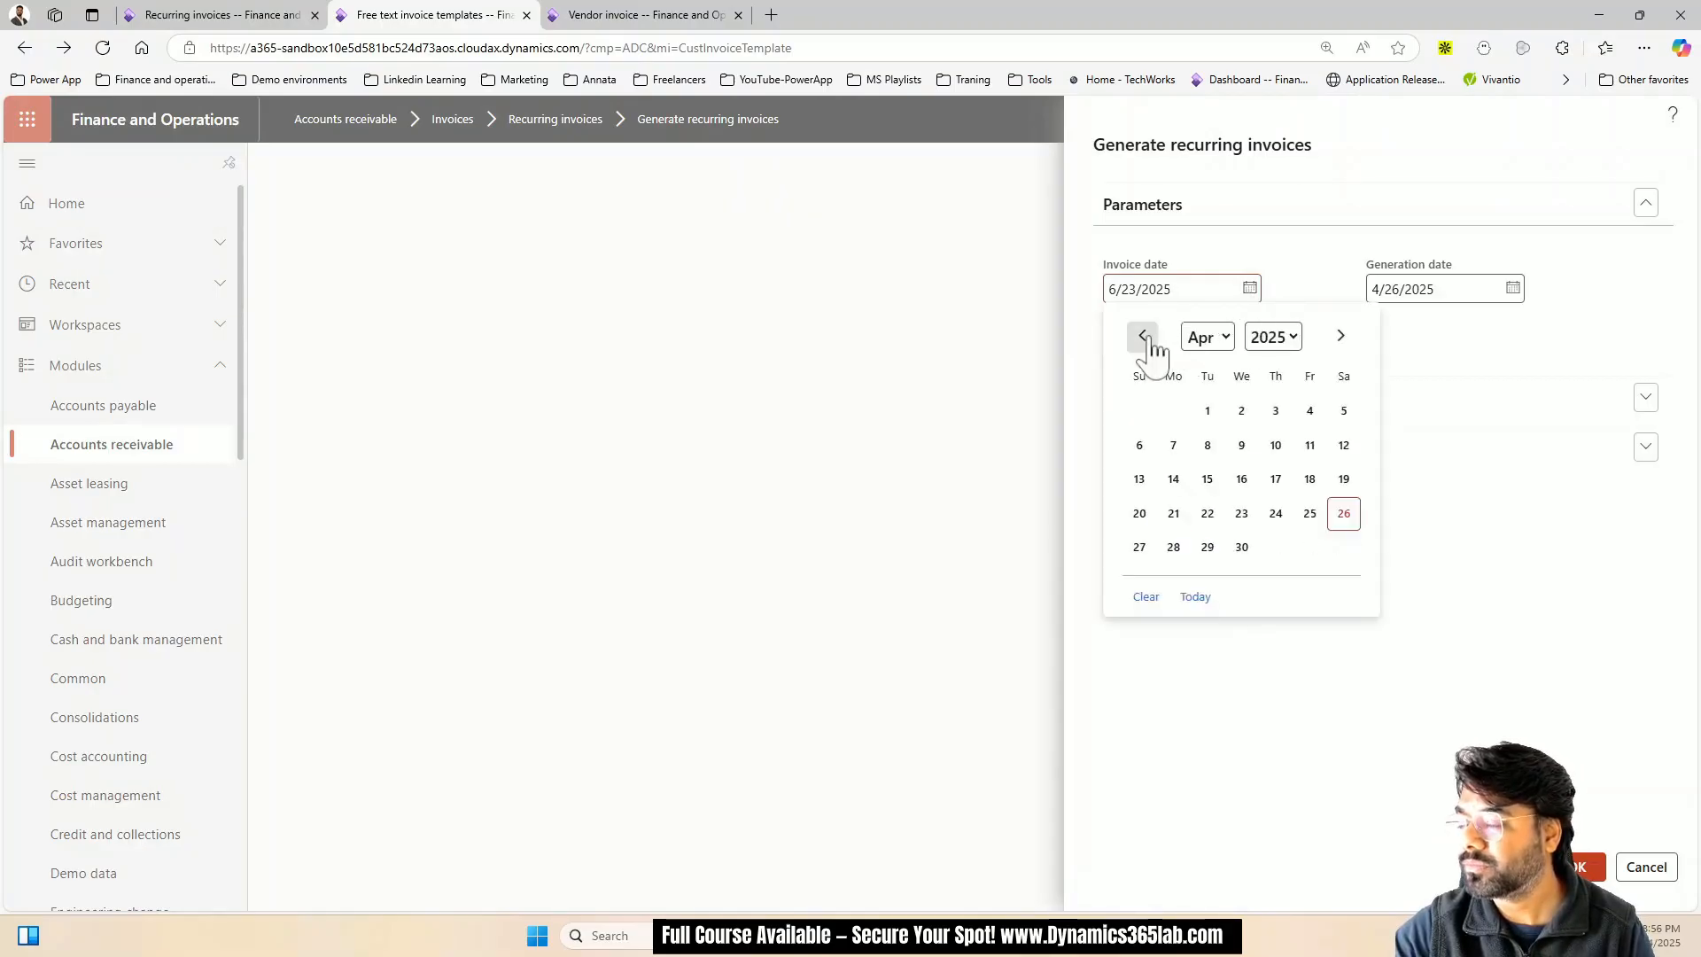
{"action": "left_click", "coordinate": [1207, 411]}
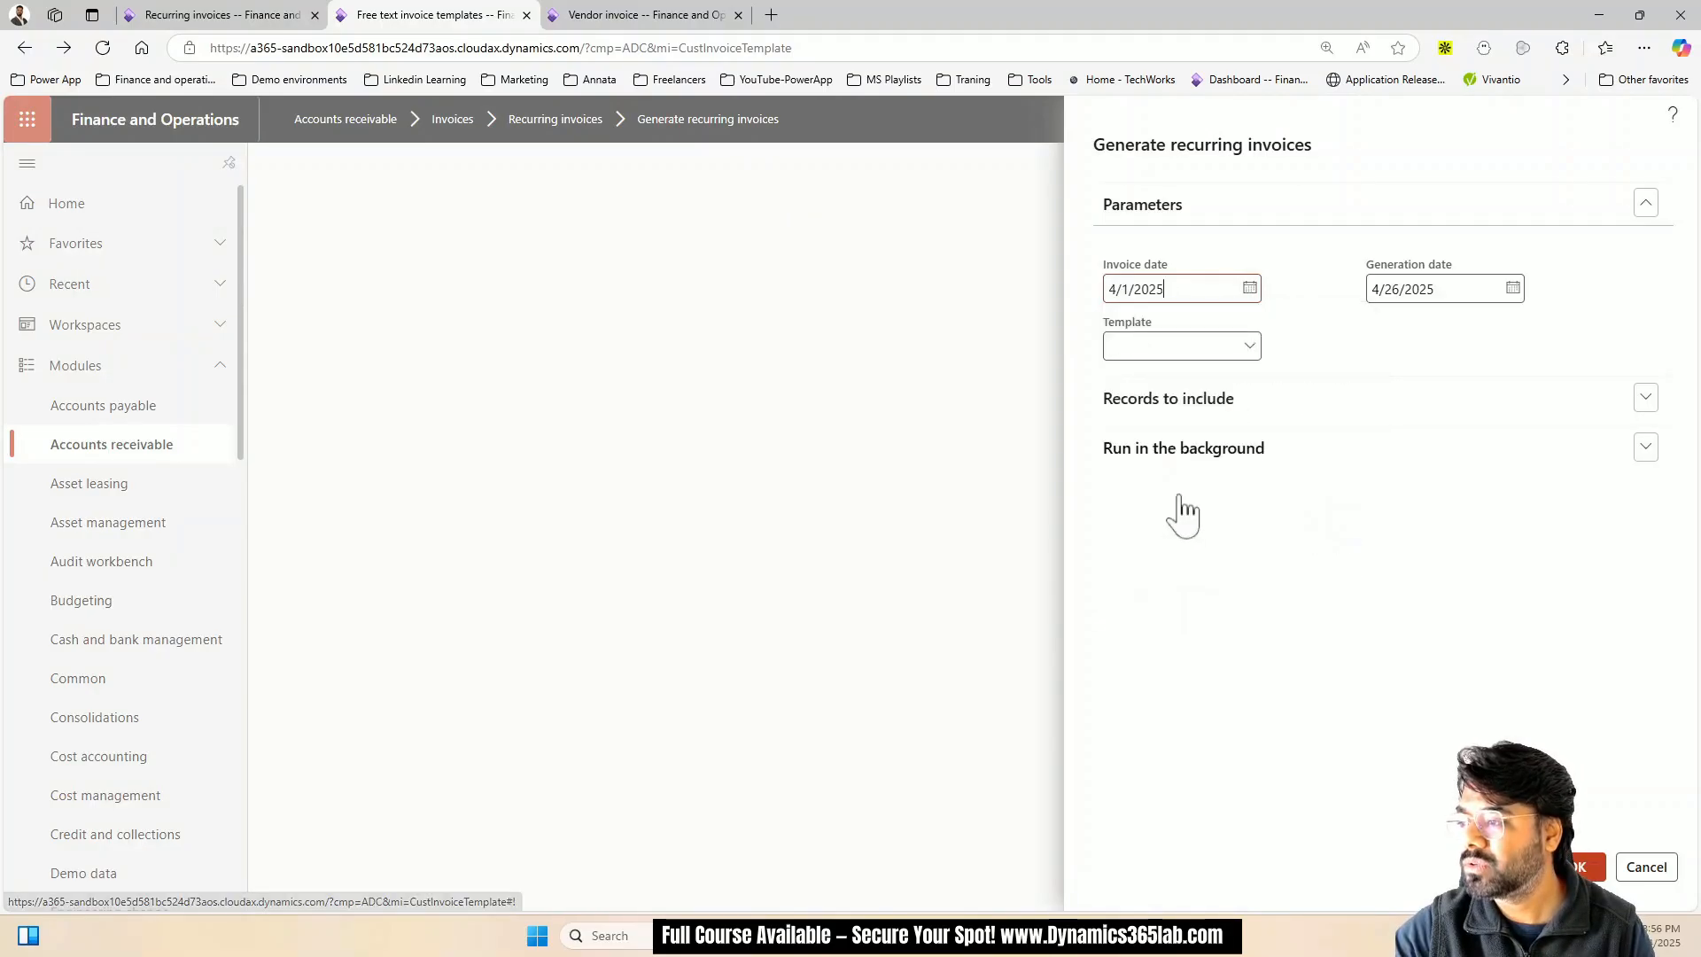
{"action": "left_click", "coordinate": [1513, 289]}
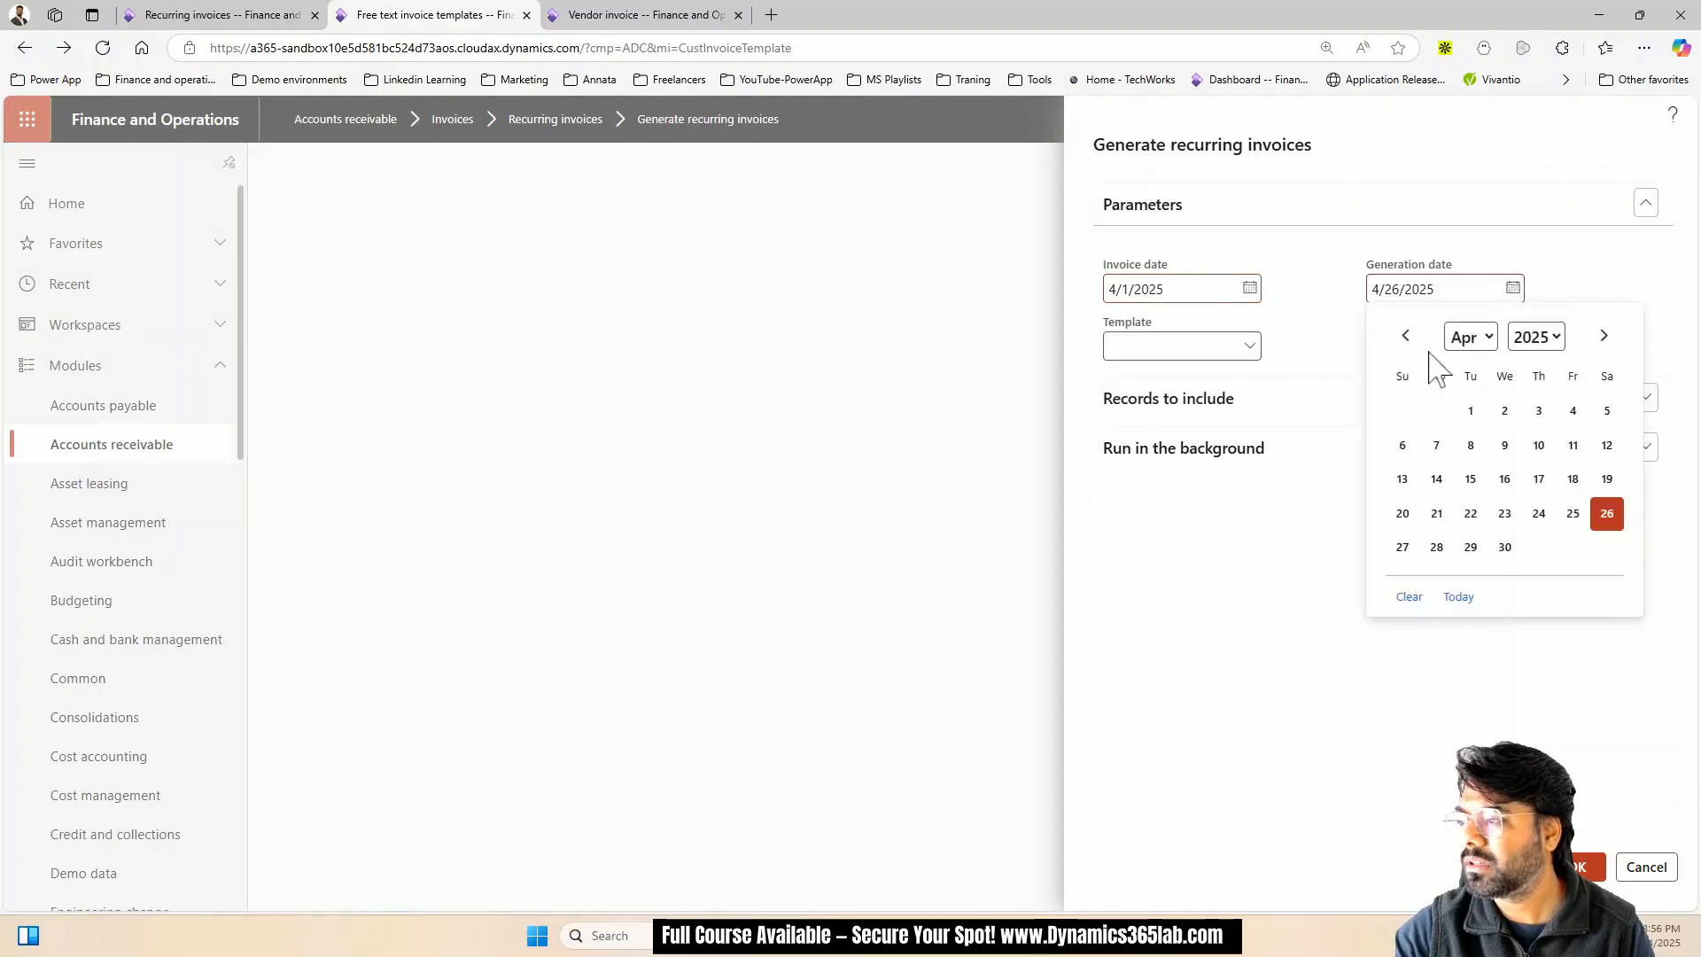
{"action": "left_click", "coordinate": [1470, 410]}
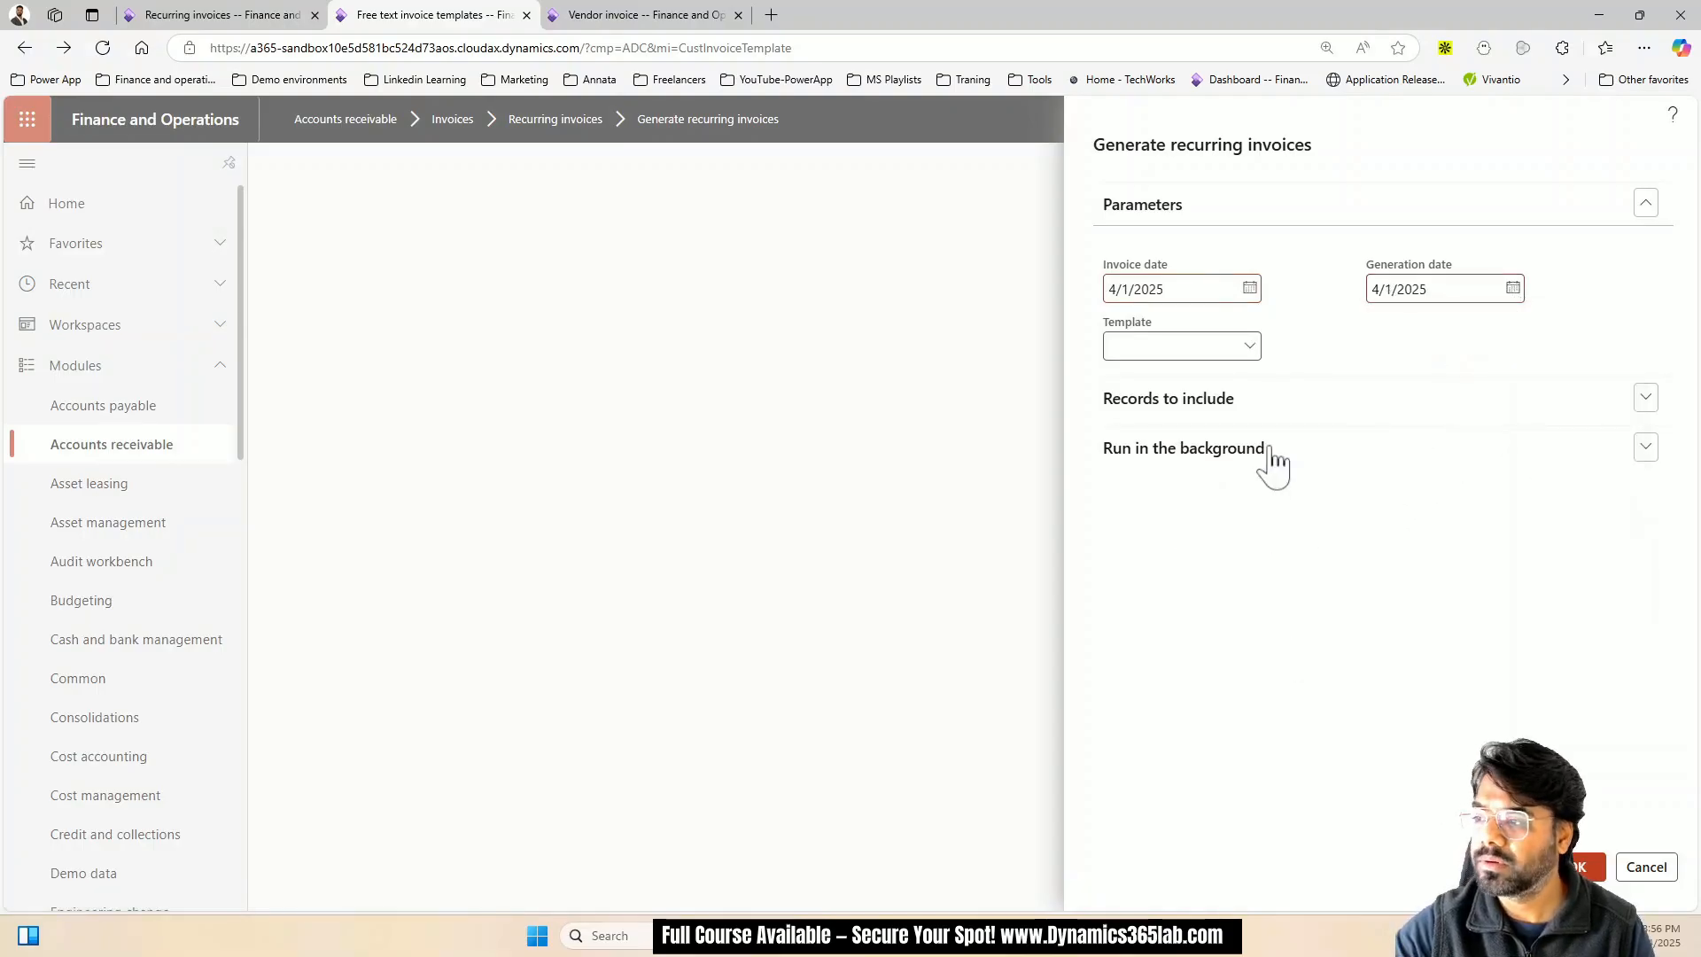
Choose Rental as the template for the recurring invoice generation
{"action": "left_click", "coordinate": [1249, 347]}
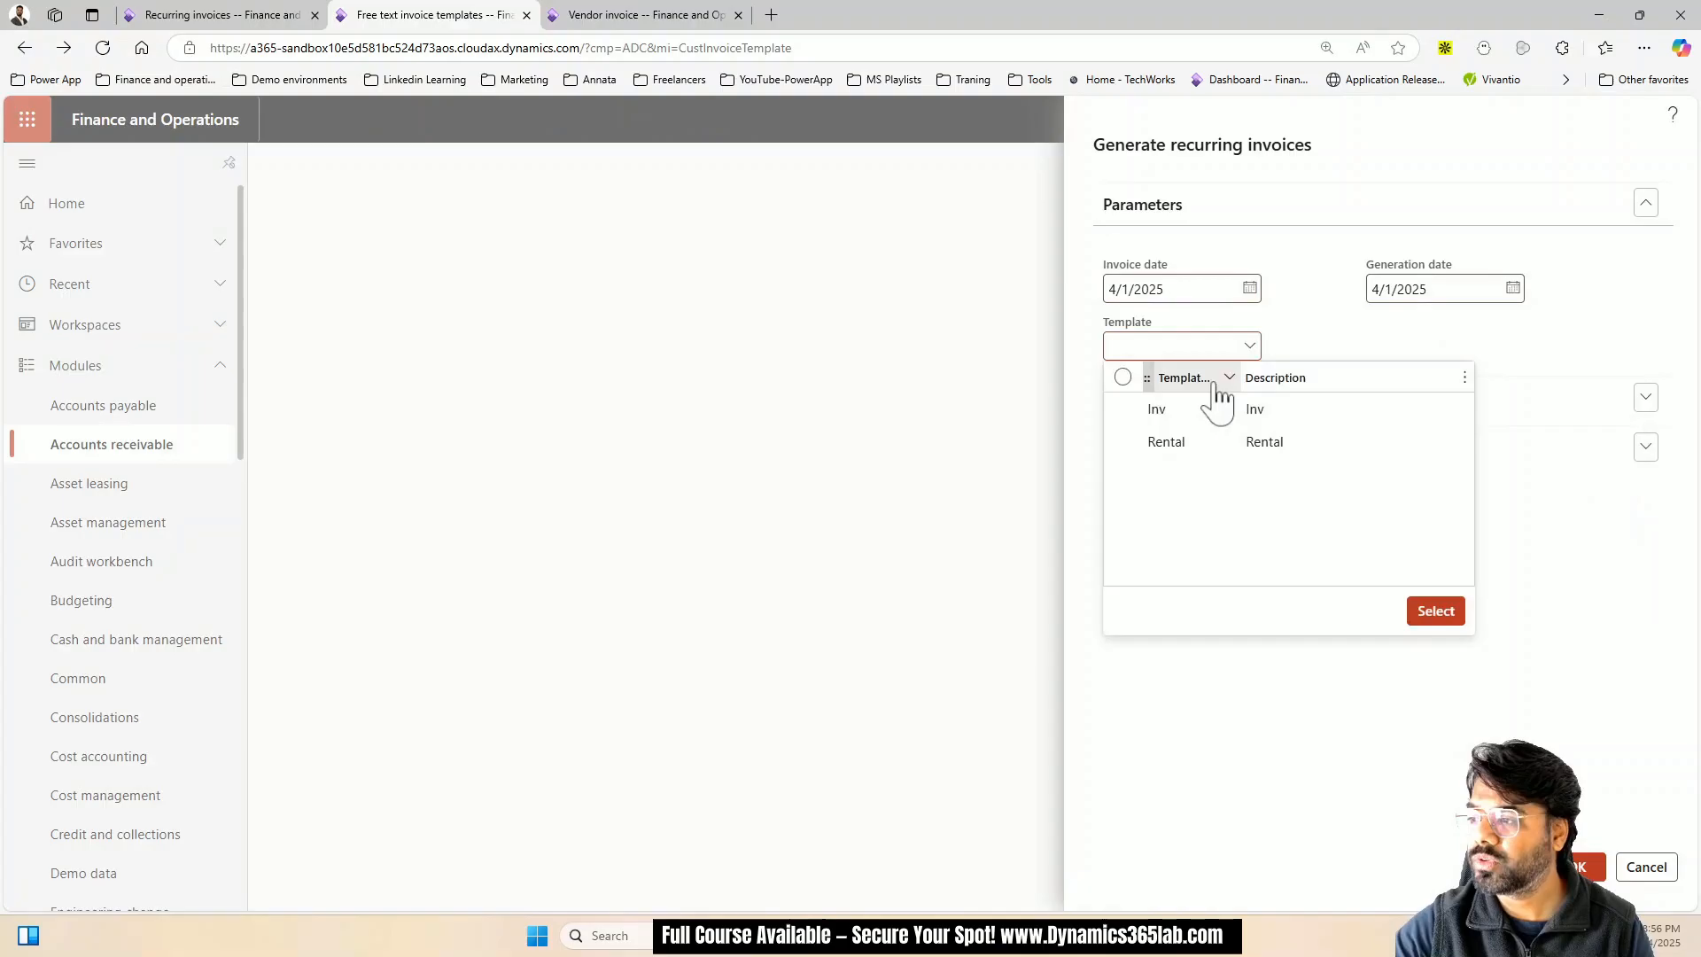
{"action": "left_click", "coordinate": [1185, 443]}
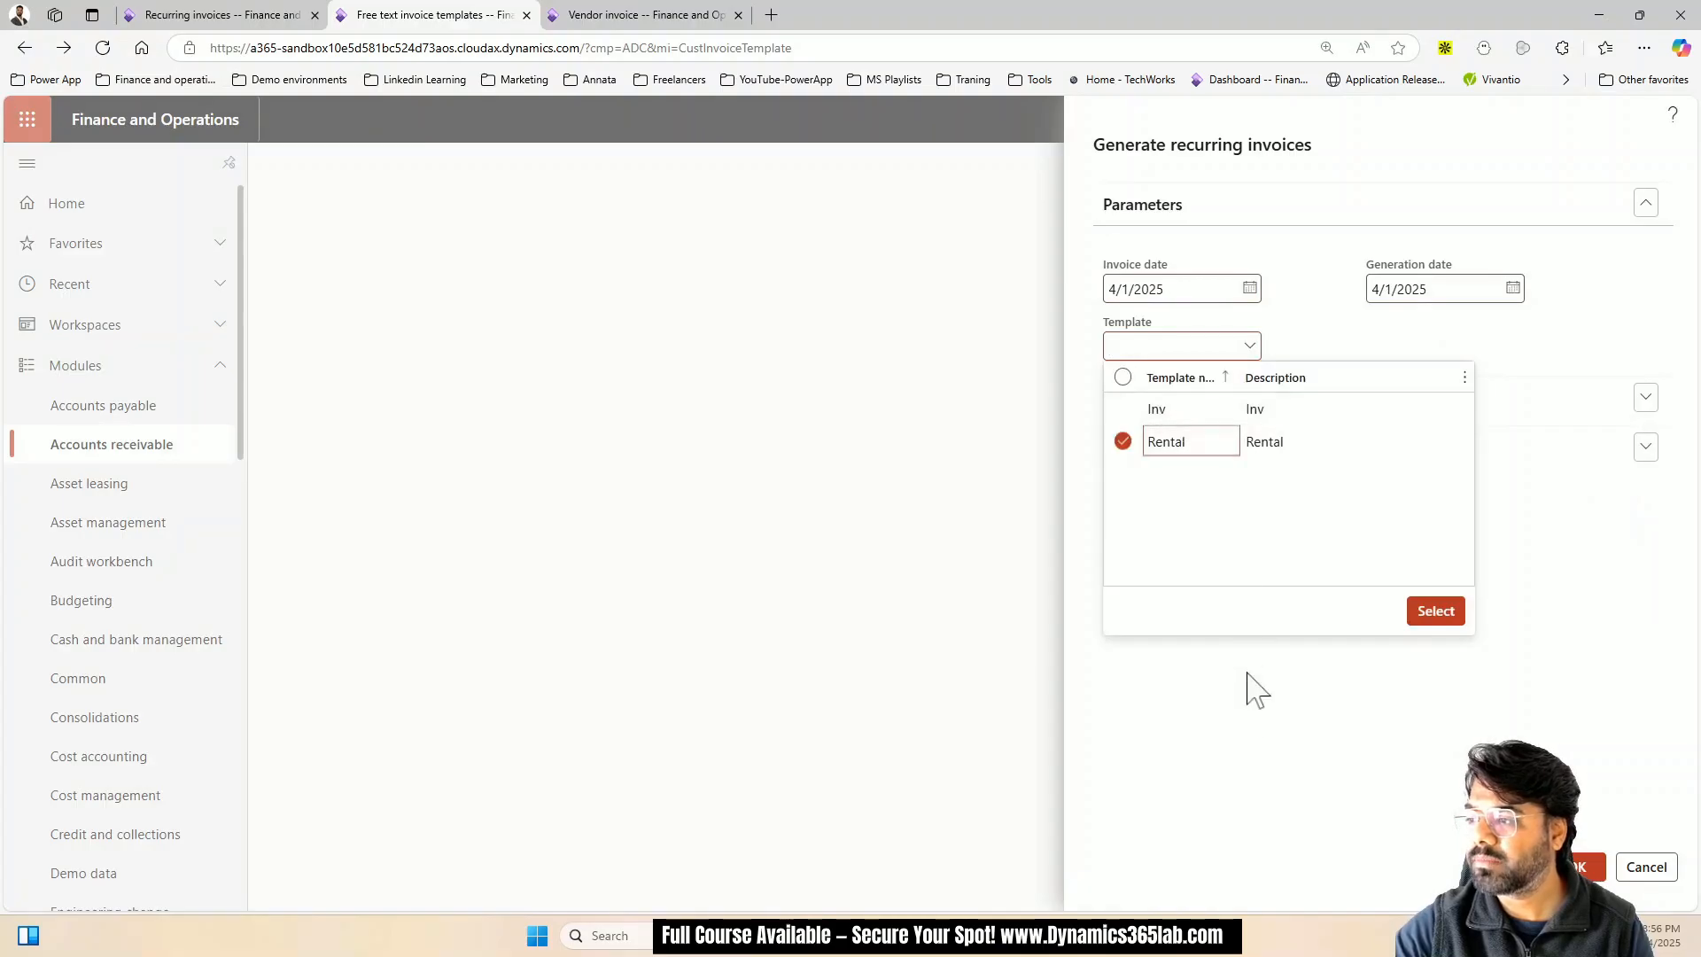
{"action": "left_click", "coordinate": [1417, 613]}
{"action": "left_click", "coordinate": [1275, 474]}
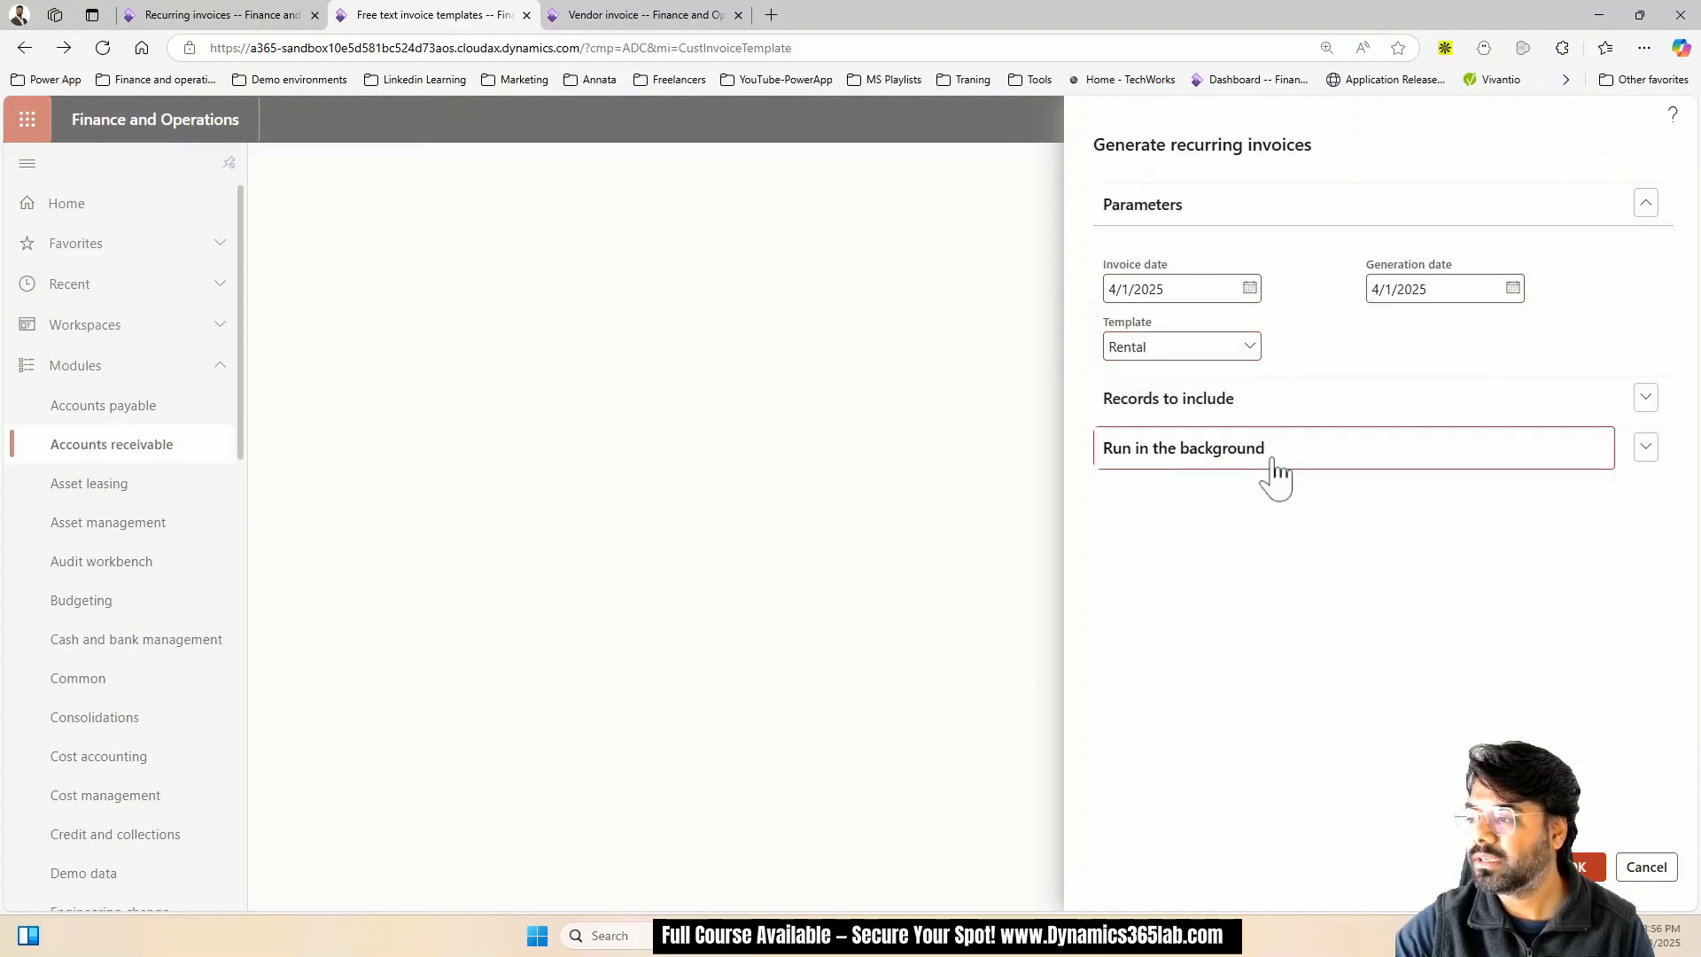
{"action": "left_click", "coordinate": [1279, 470]}
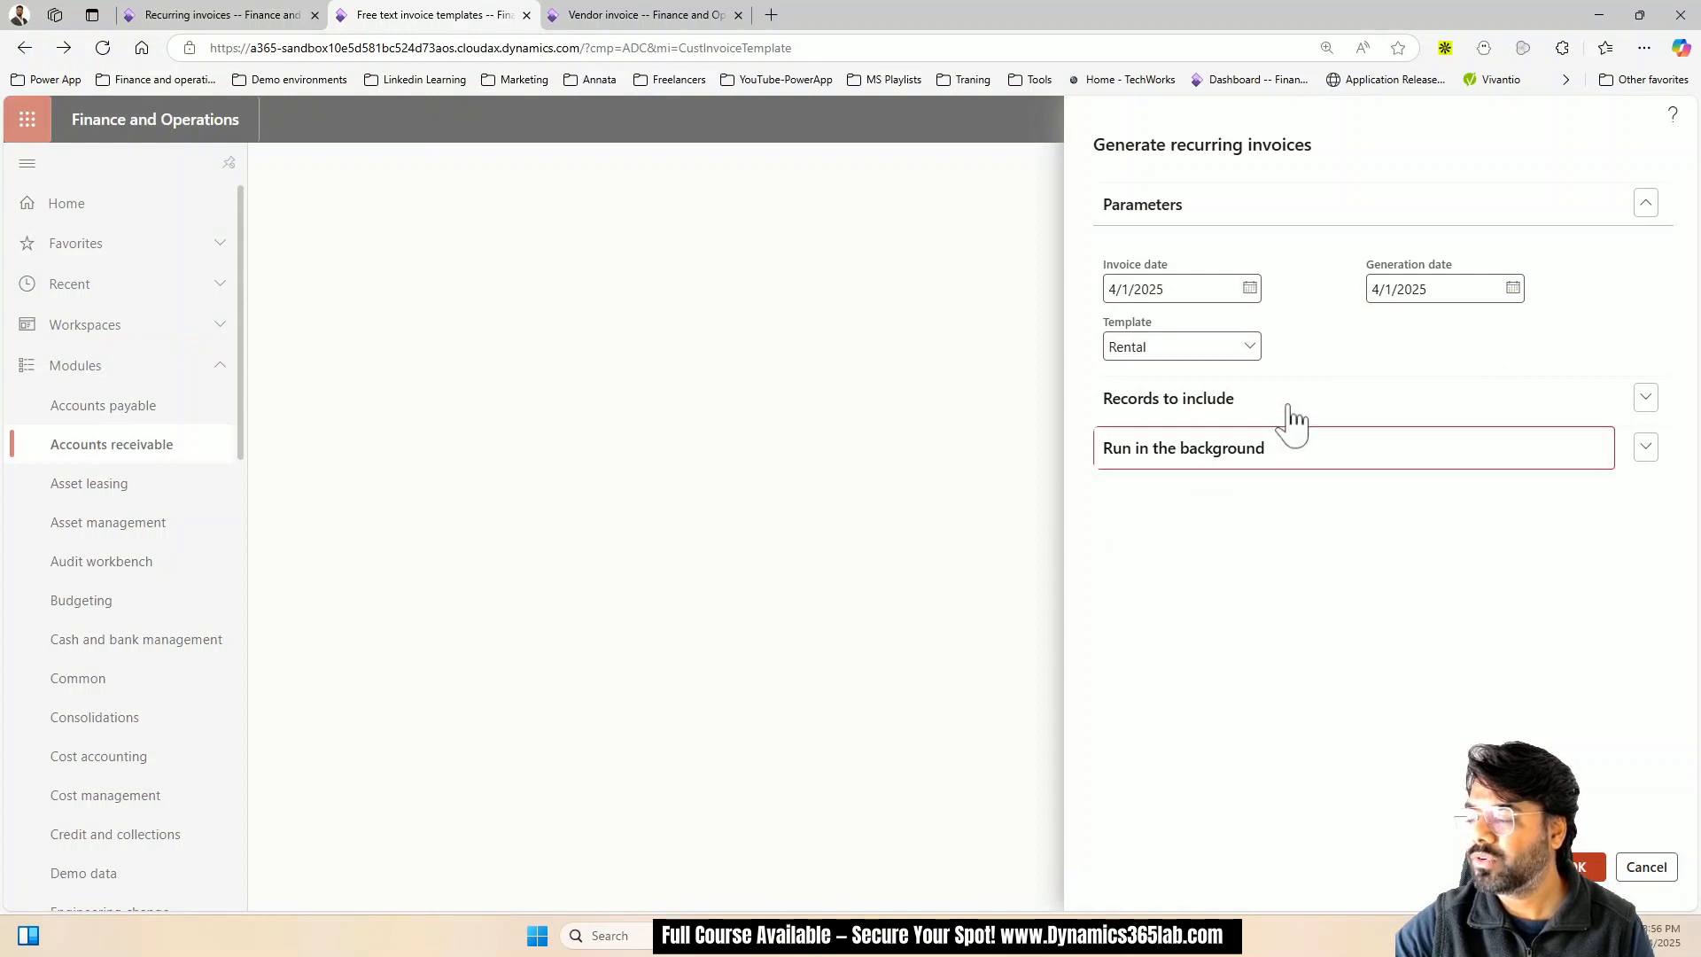
Filter the records to include to TTN LLC USA's customer account, generate the recurring invoice and check the notification
{"action": "left_click", "coordinate": [1291, 418]}
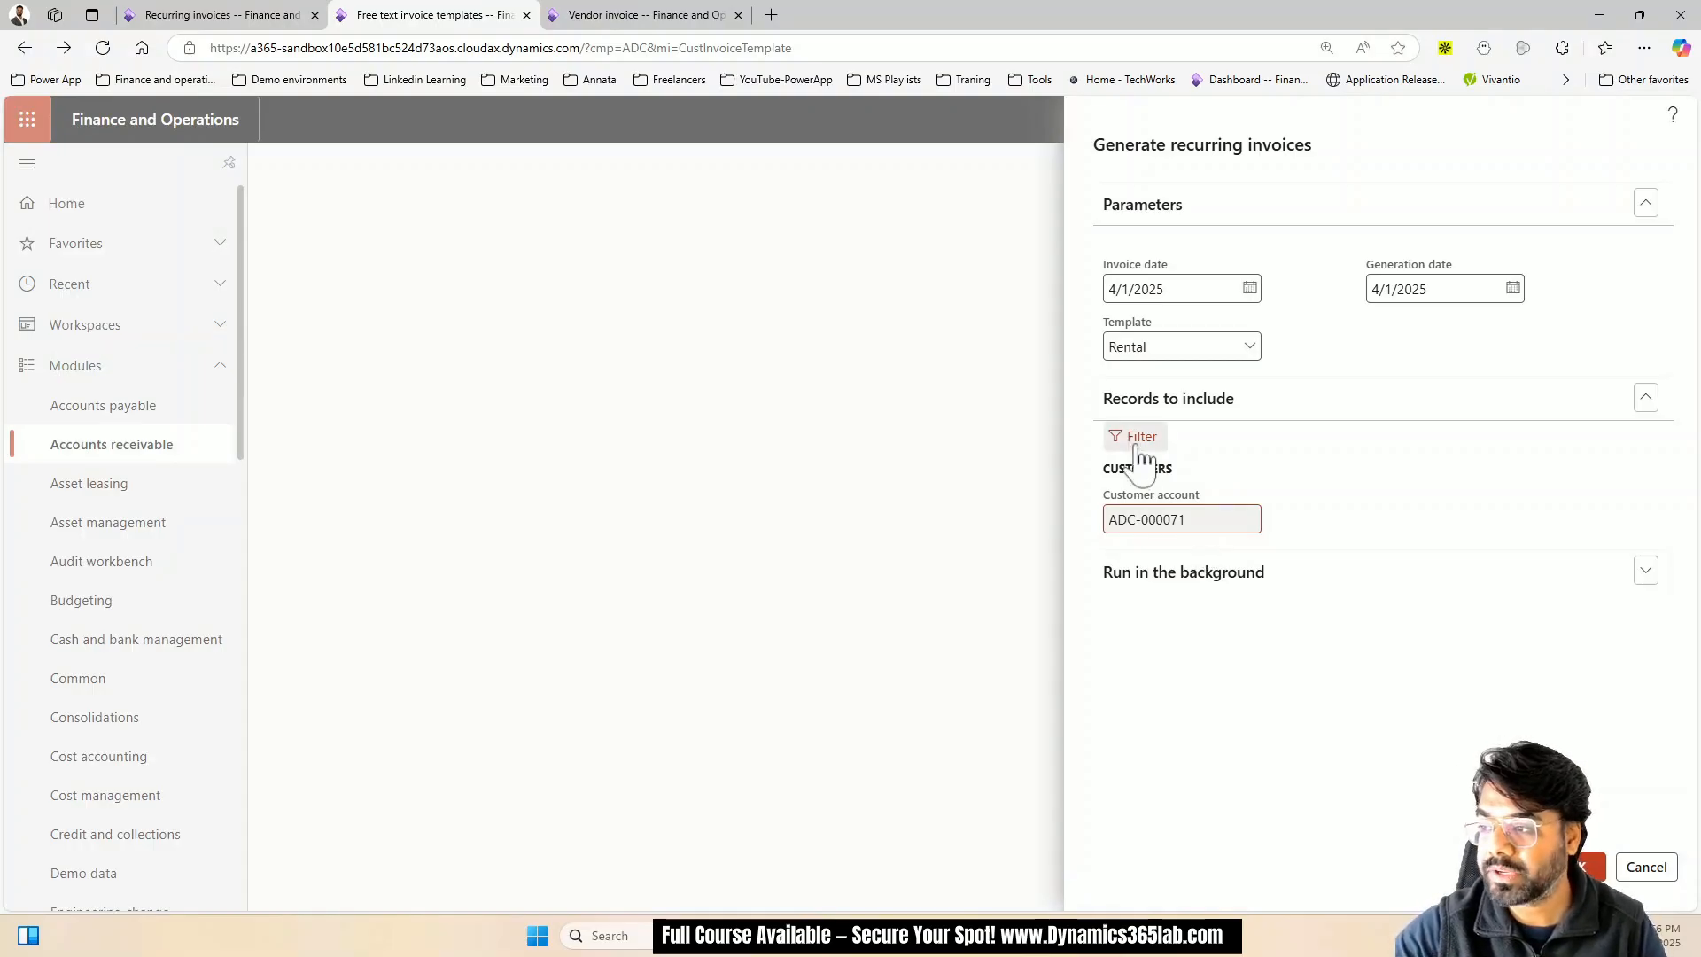
{"action": "left_click", "coordinate": [1137, 443]}
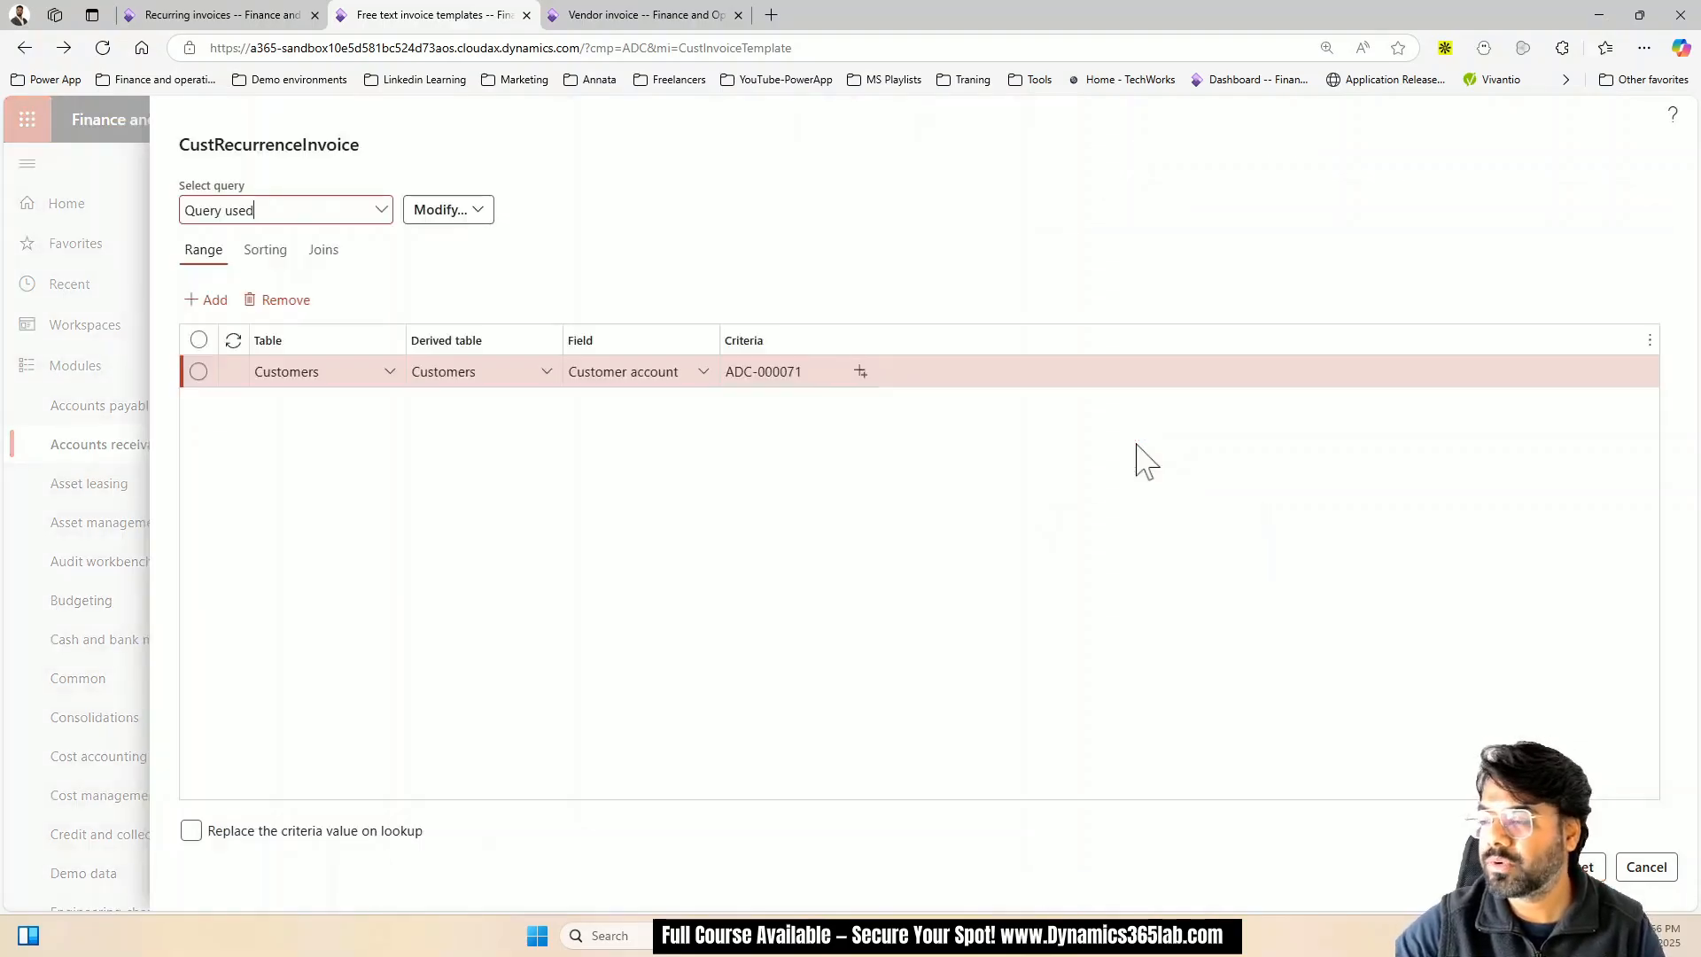
{"action": "left_click", "coordinate": [802, 374]}
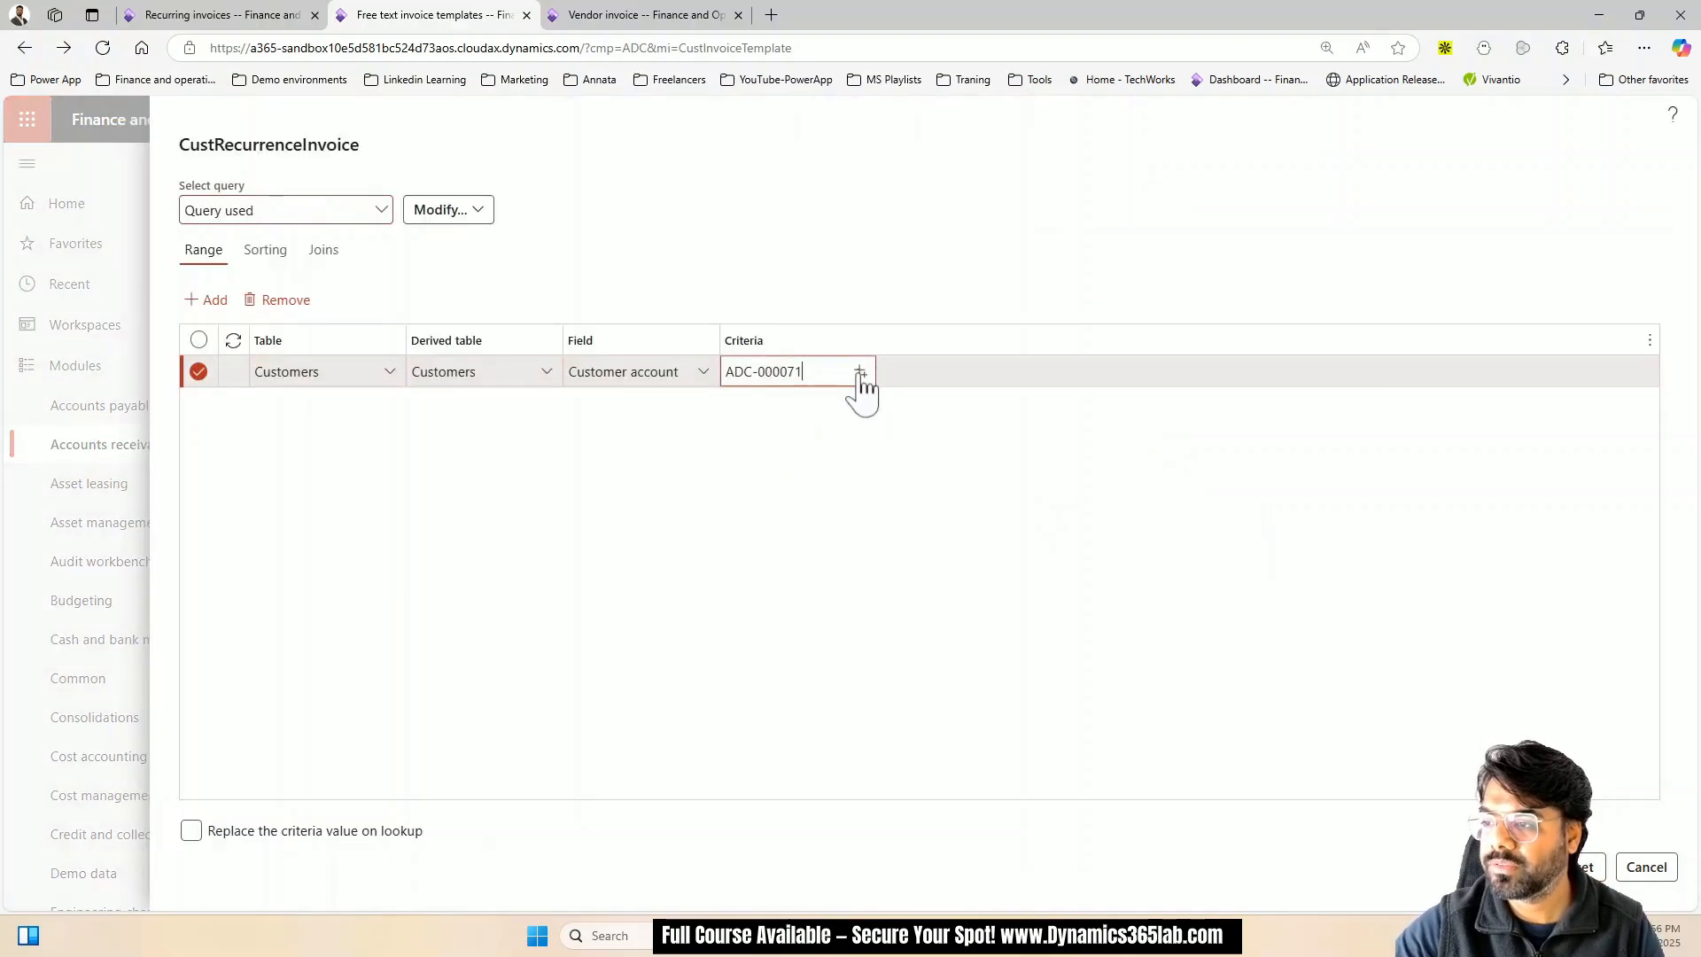
{"action": "left_click", "coordinate": [860, 372]}
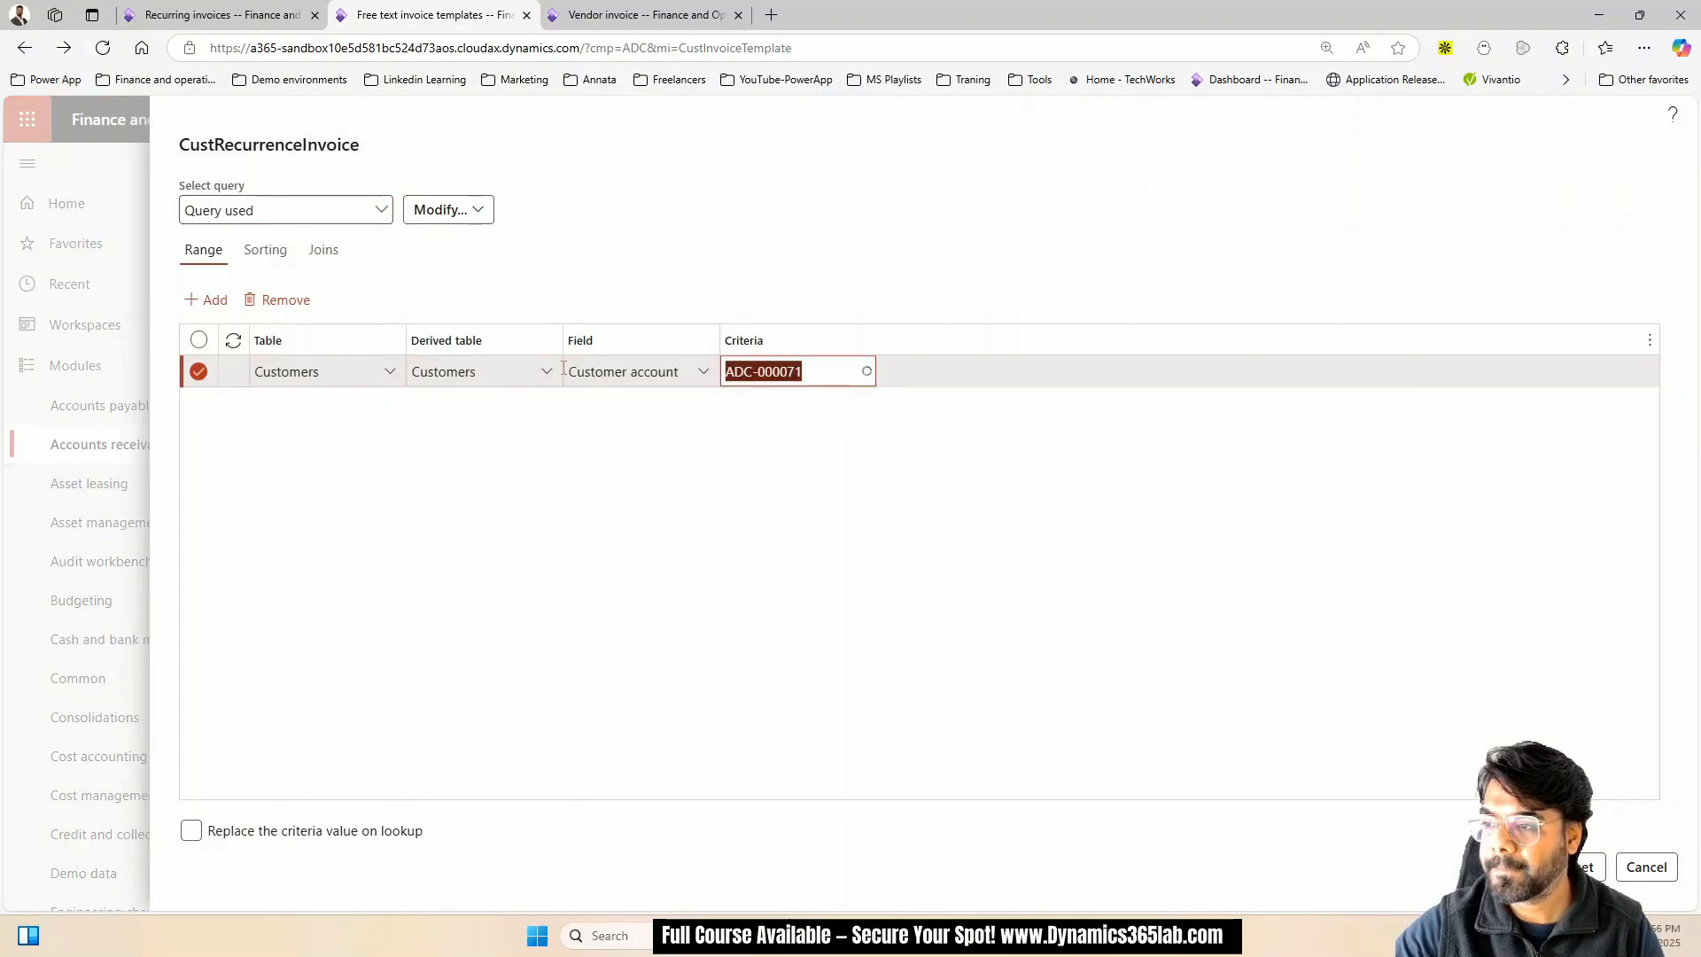
{"action": "key", "text": "BackSpace"}
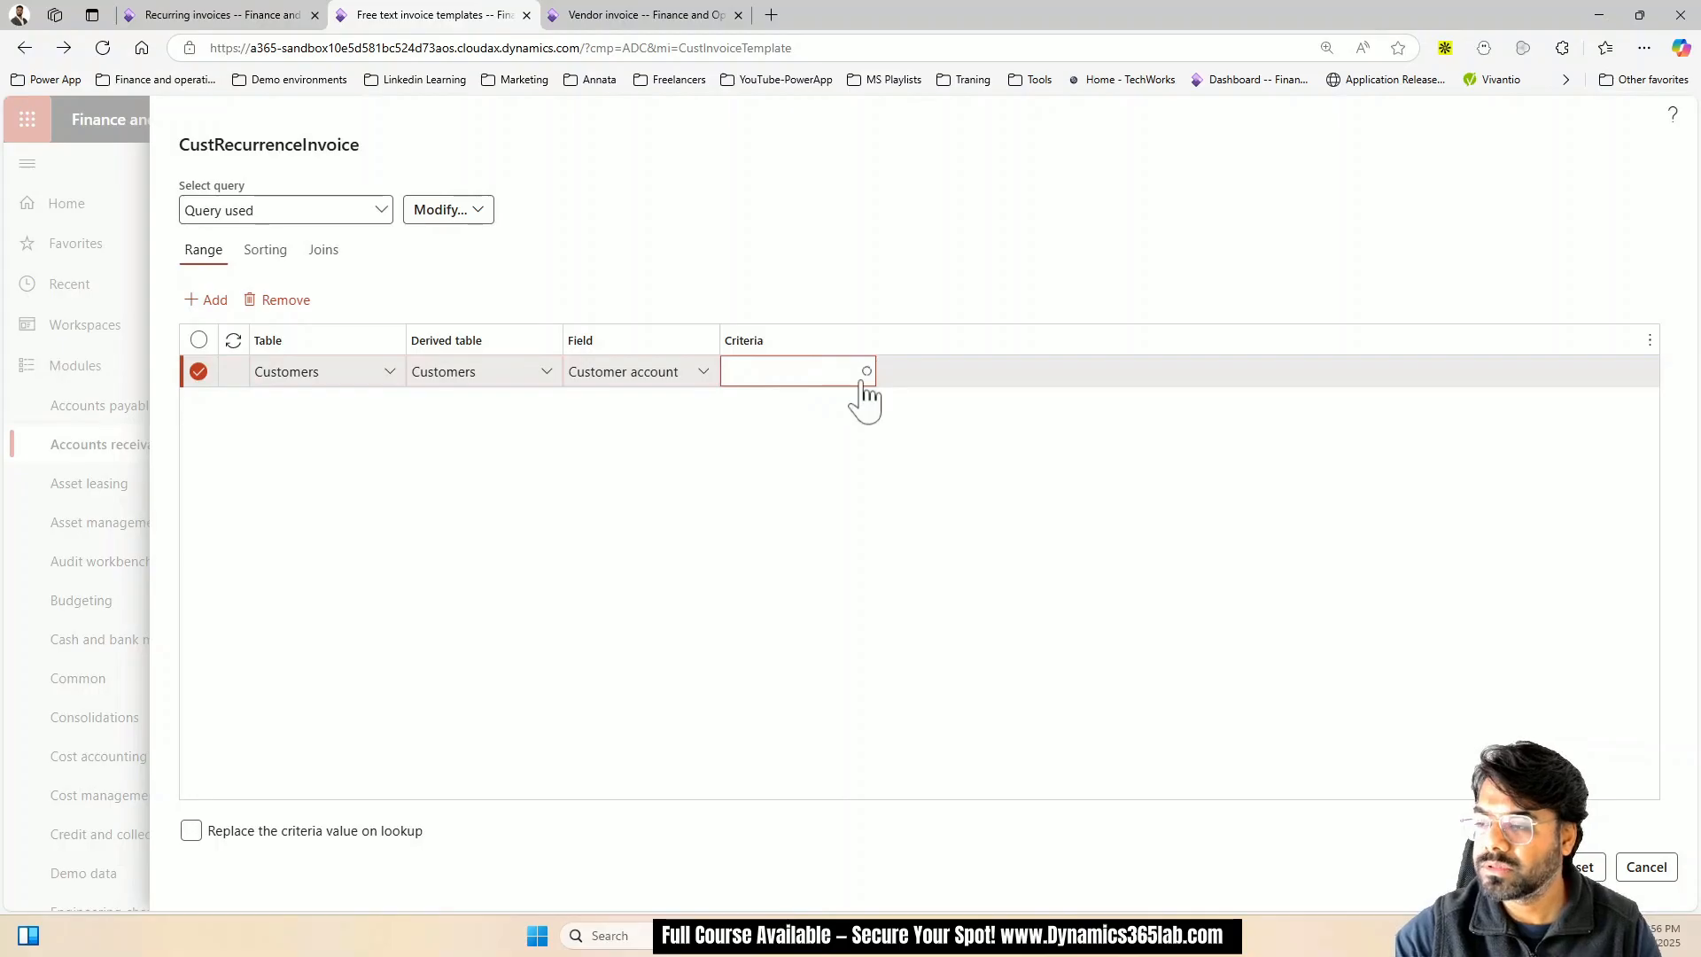
{"action": "left_click", "coordinate": [861, 381]}
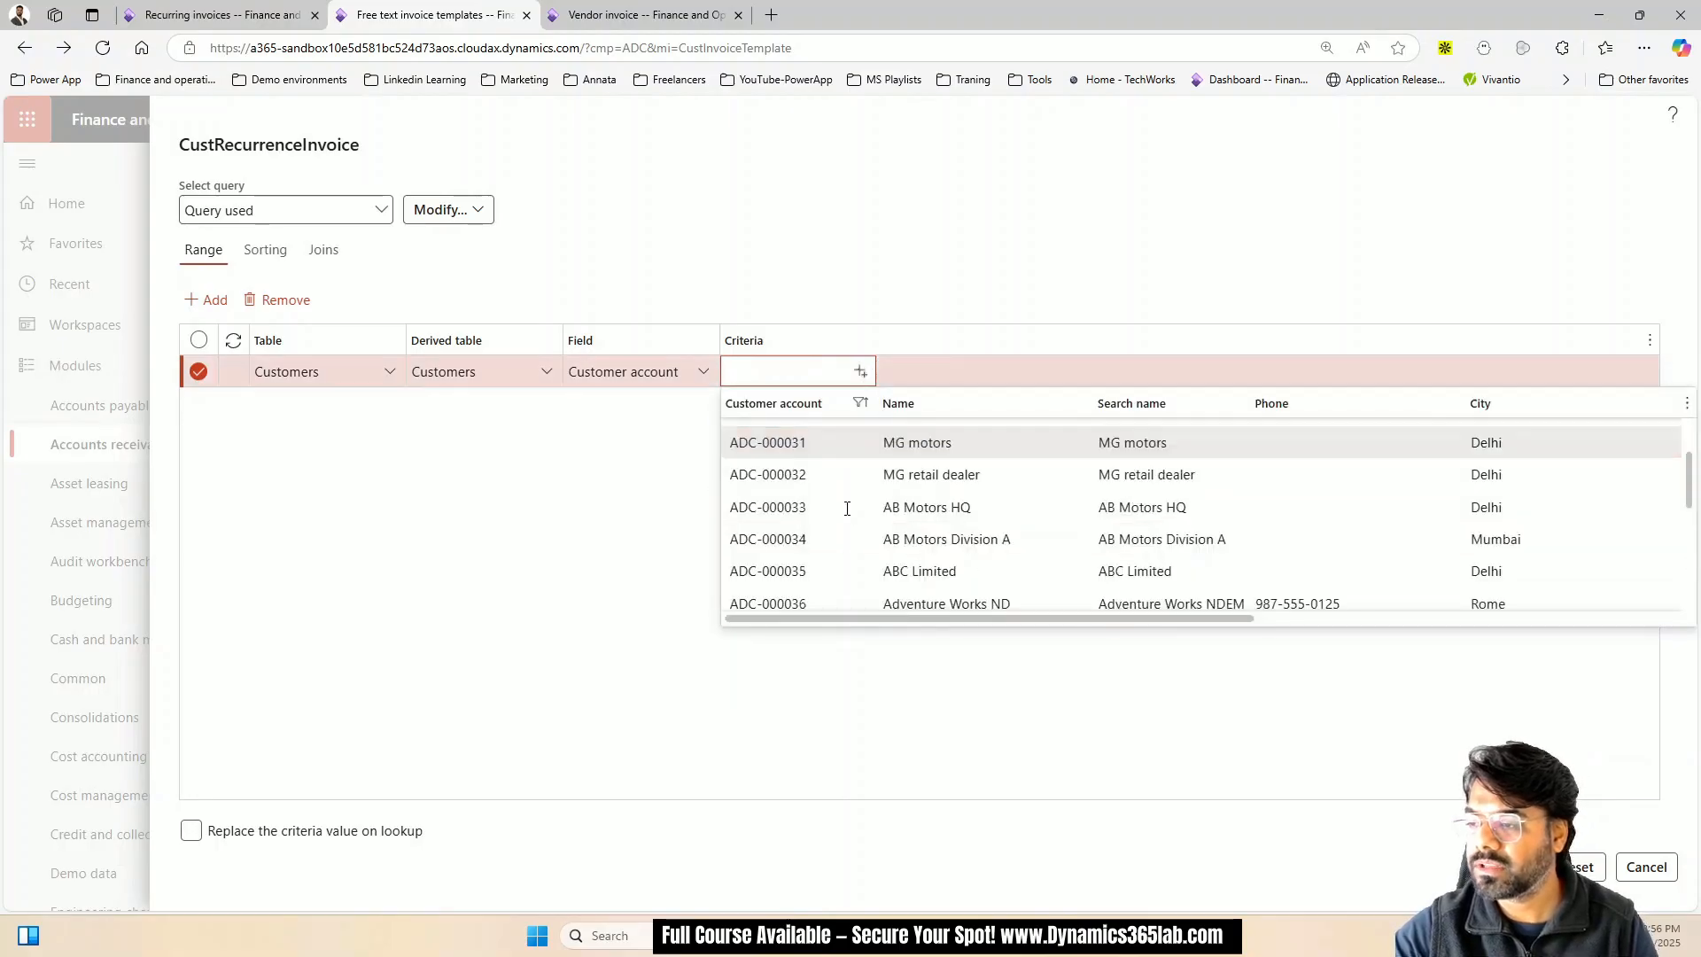
{"action": "scroll", "coordinate": [845, 535], "scroll_direction": "down", "scroll_amount": 5}
{"action": "left_click", "coordinate": [848, 595]}
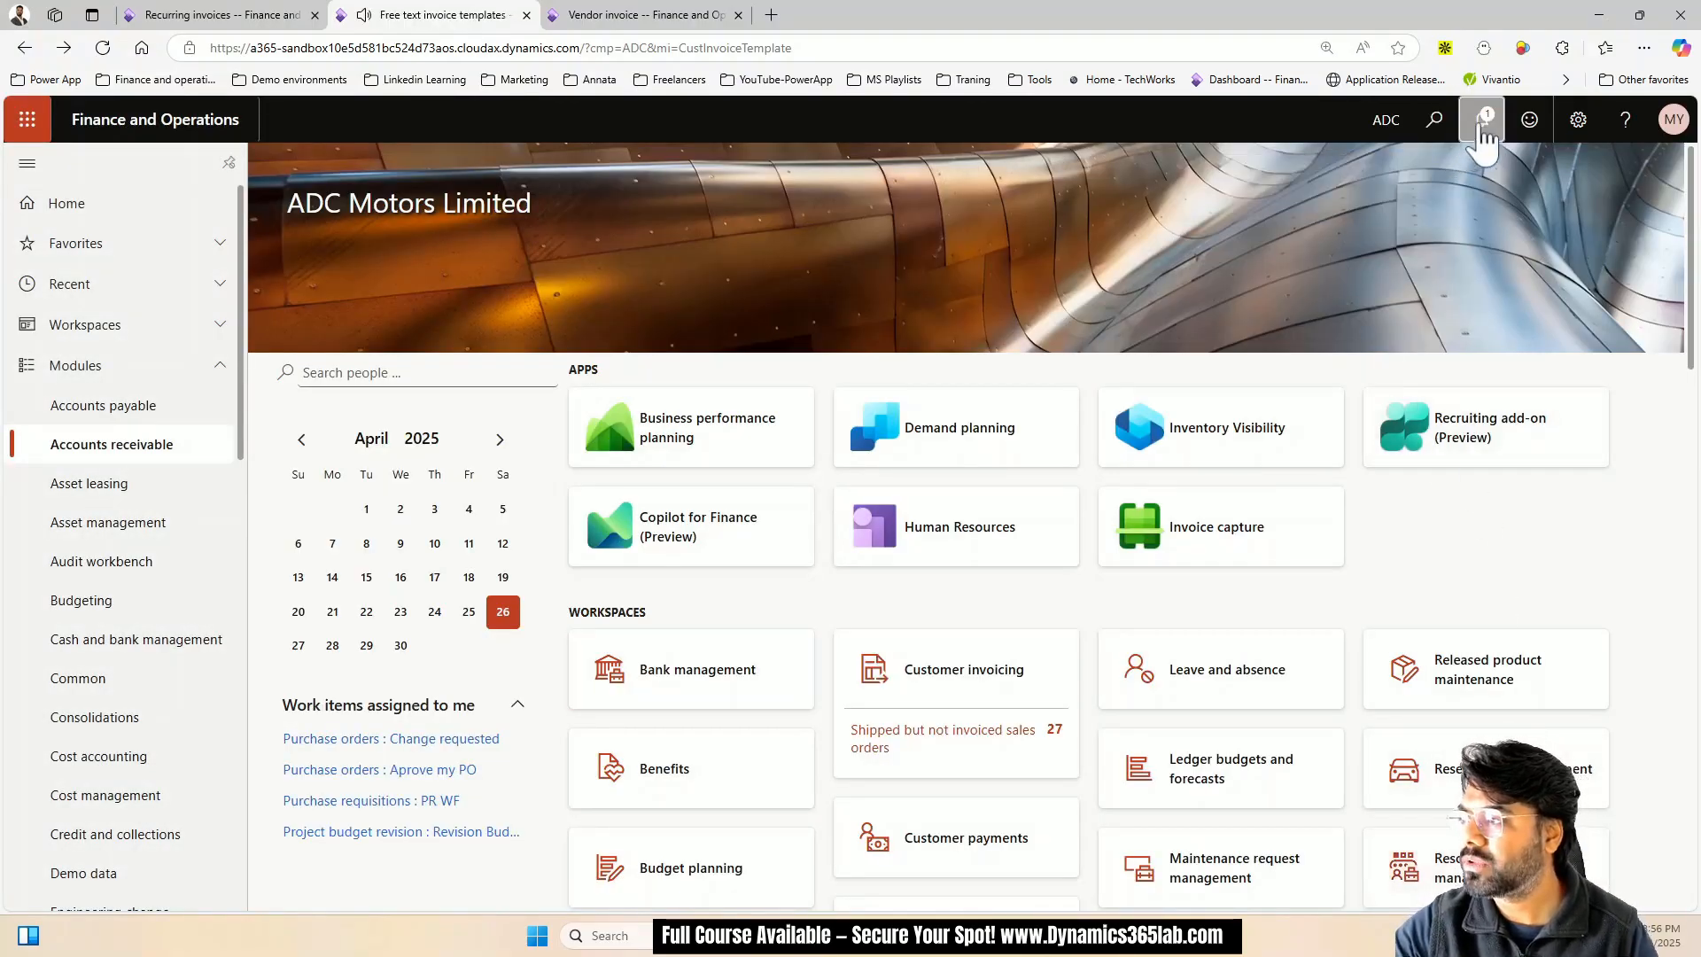
{"action": "left_click", "coordinate": [1482, 124]}
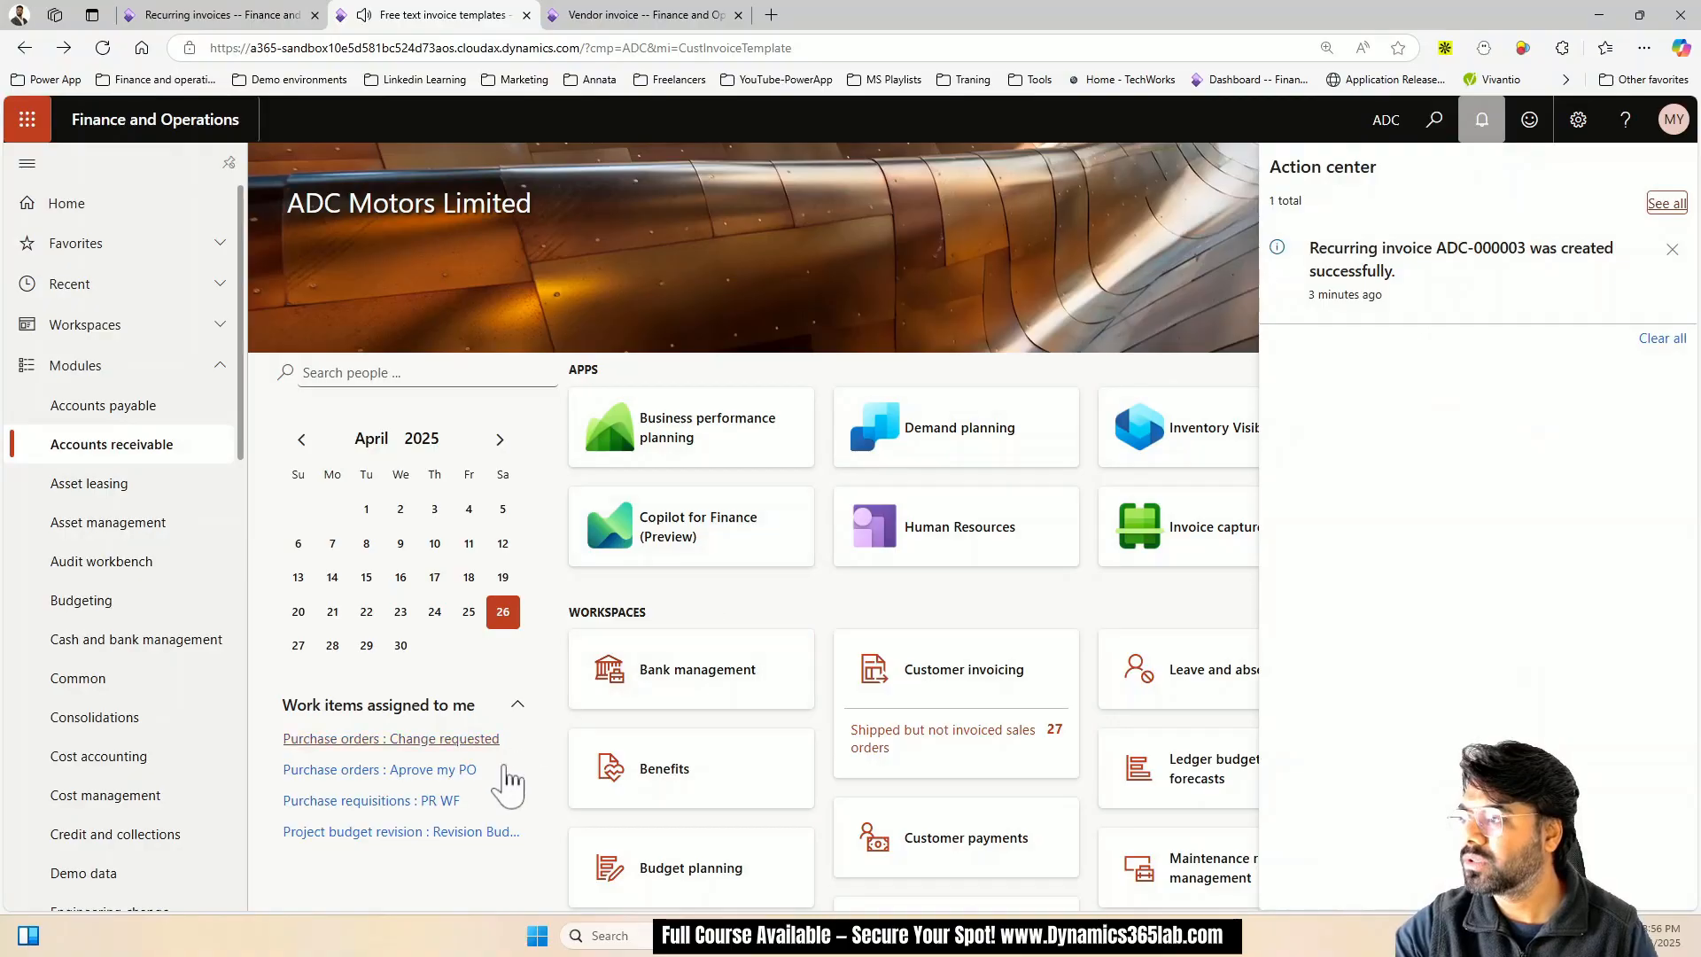
Open the unposted recurring invoice dated 4/1/2025 under Post recurring invoices and post it
{"action": "left_click", "coordinate": [88, 447]}
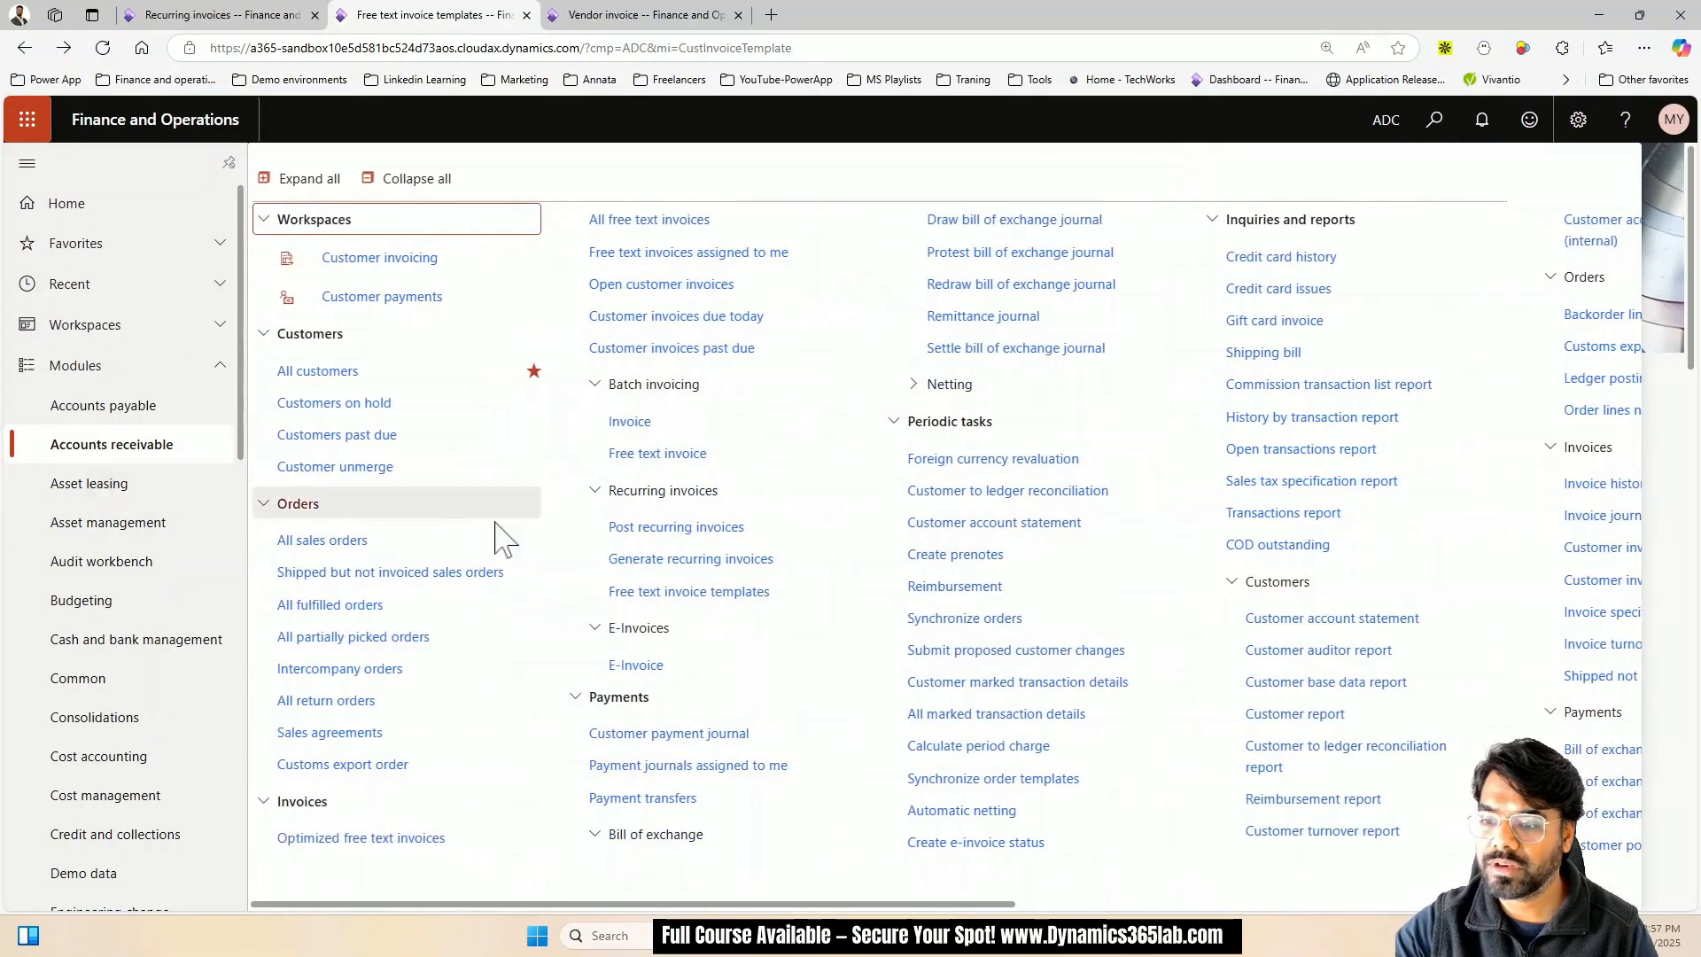
{"action": "left_click", "coordinate": [671, 528]}
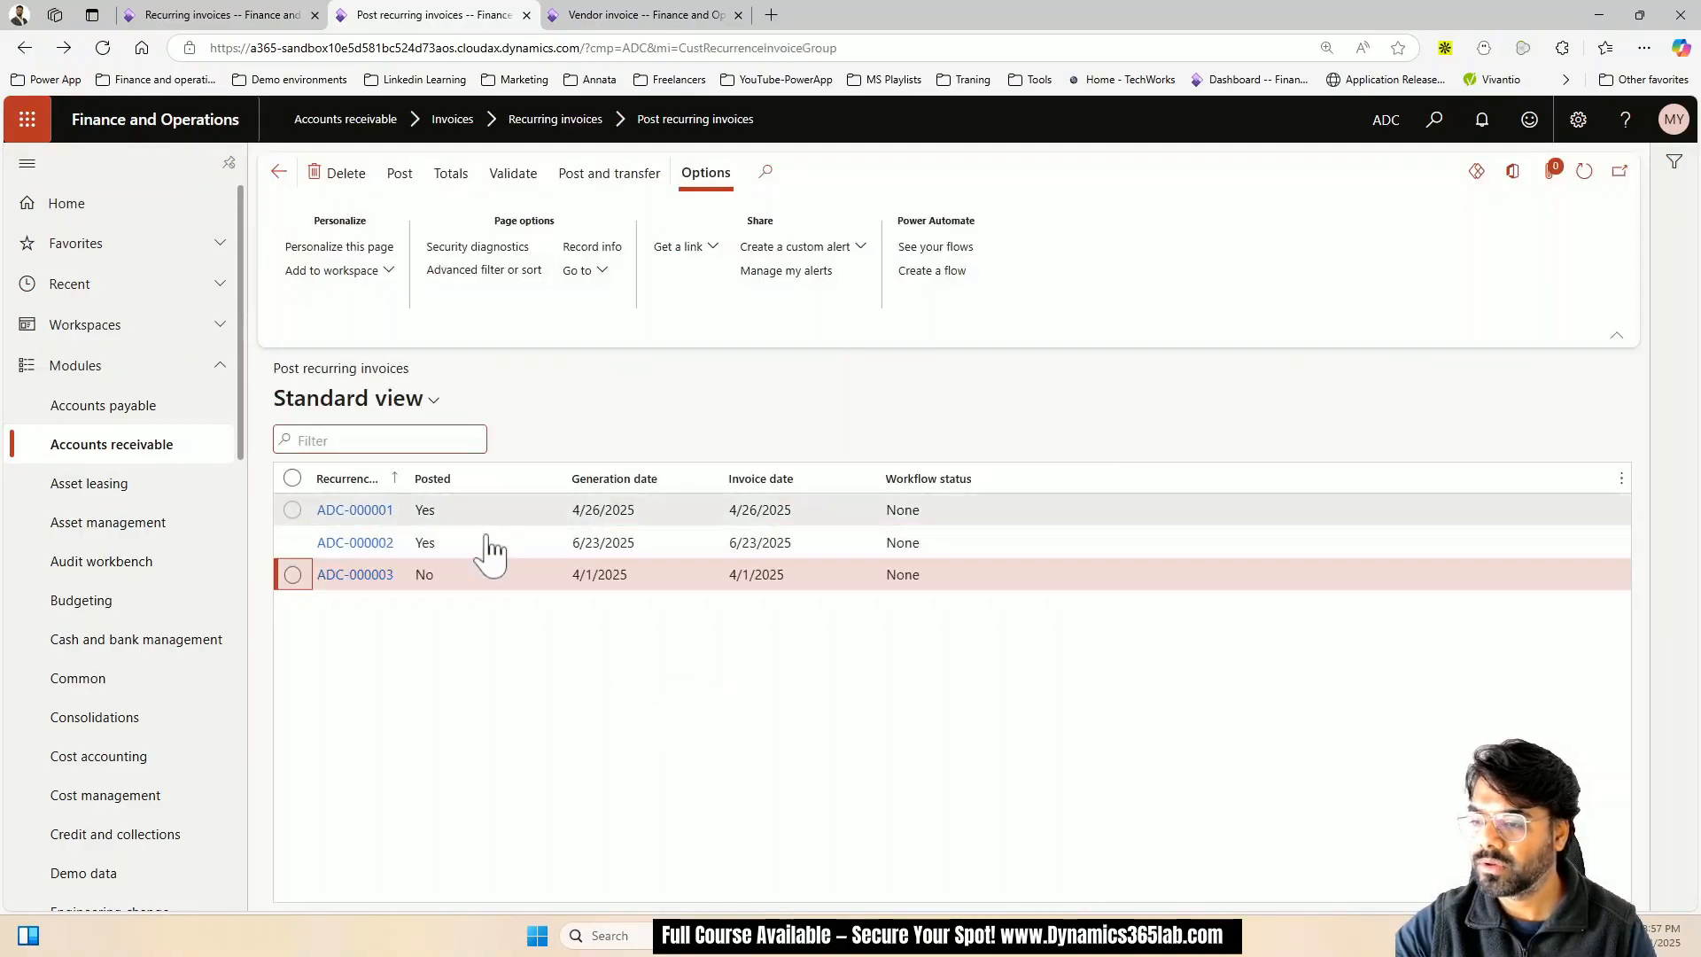
{"action": "left_click", "coordinate": [431, 589]}
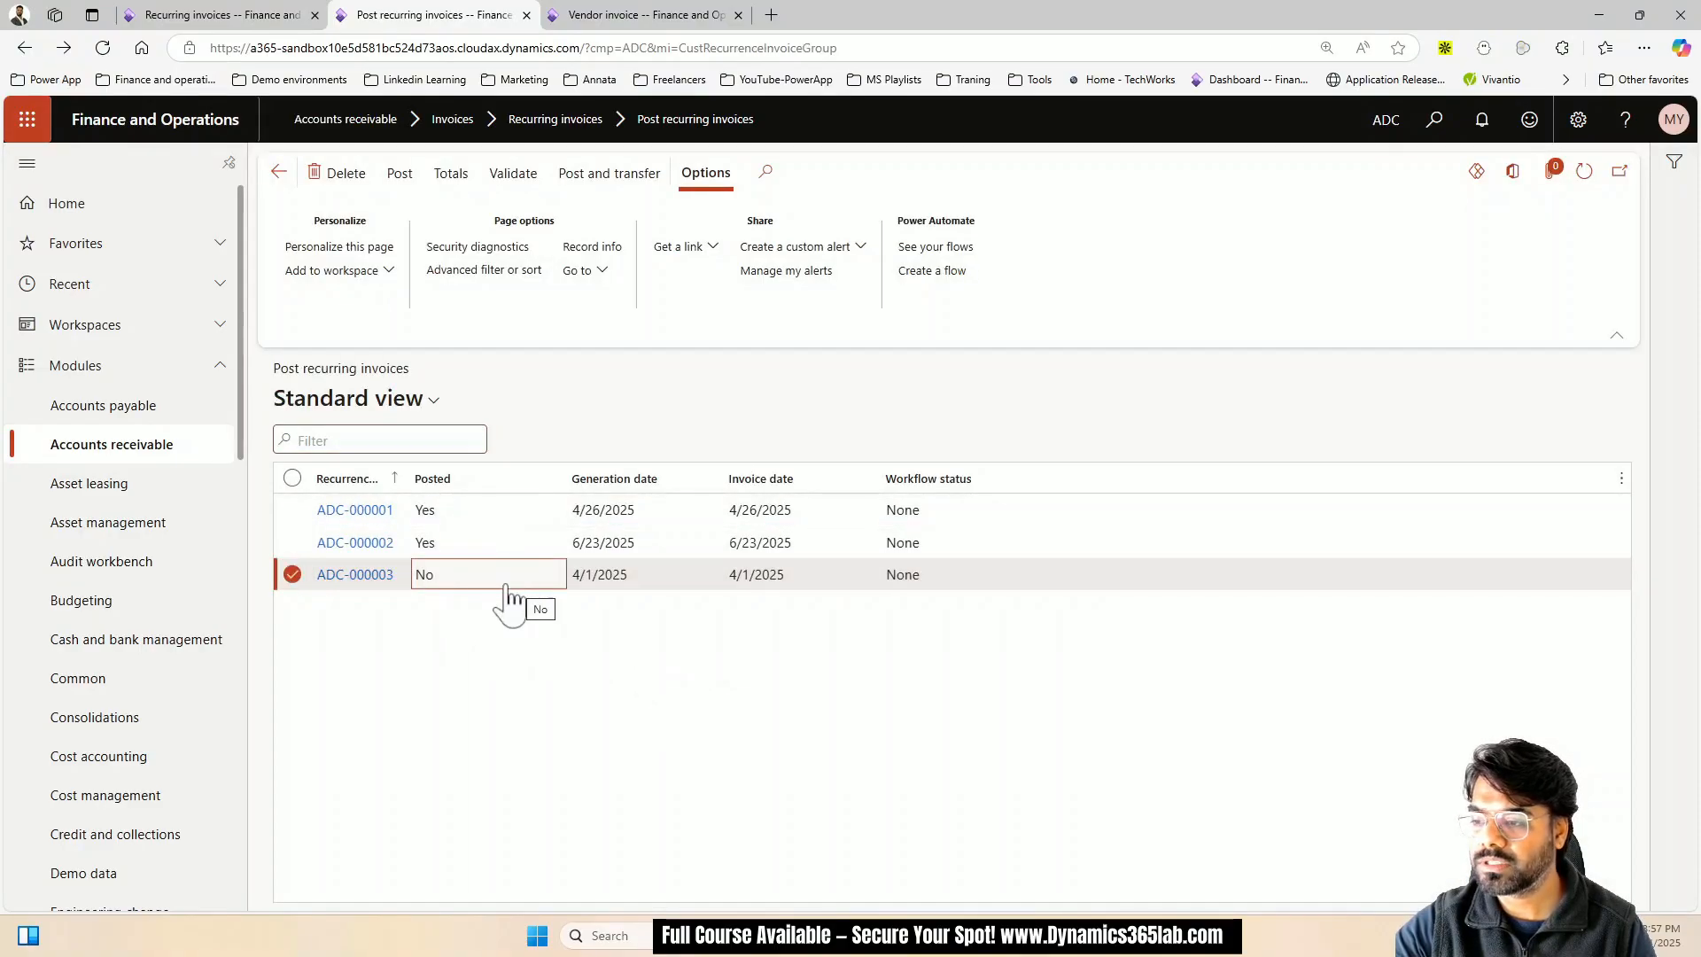
{"action": "left_click", "coordinate": [370, 577]}
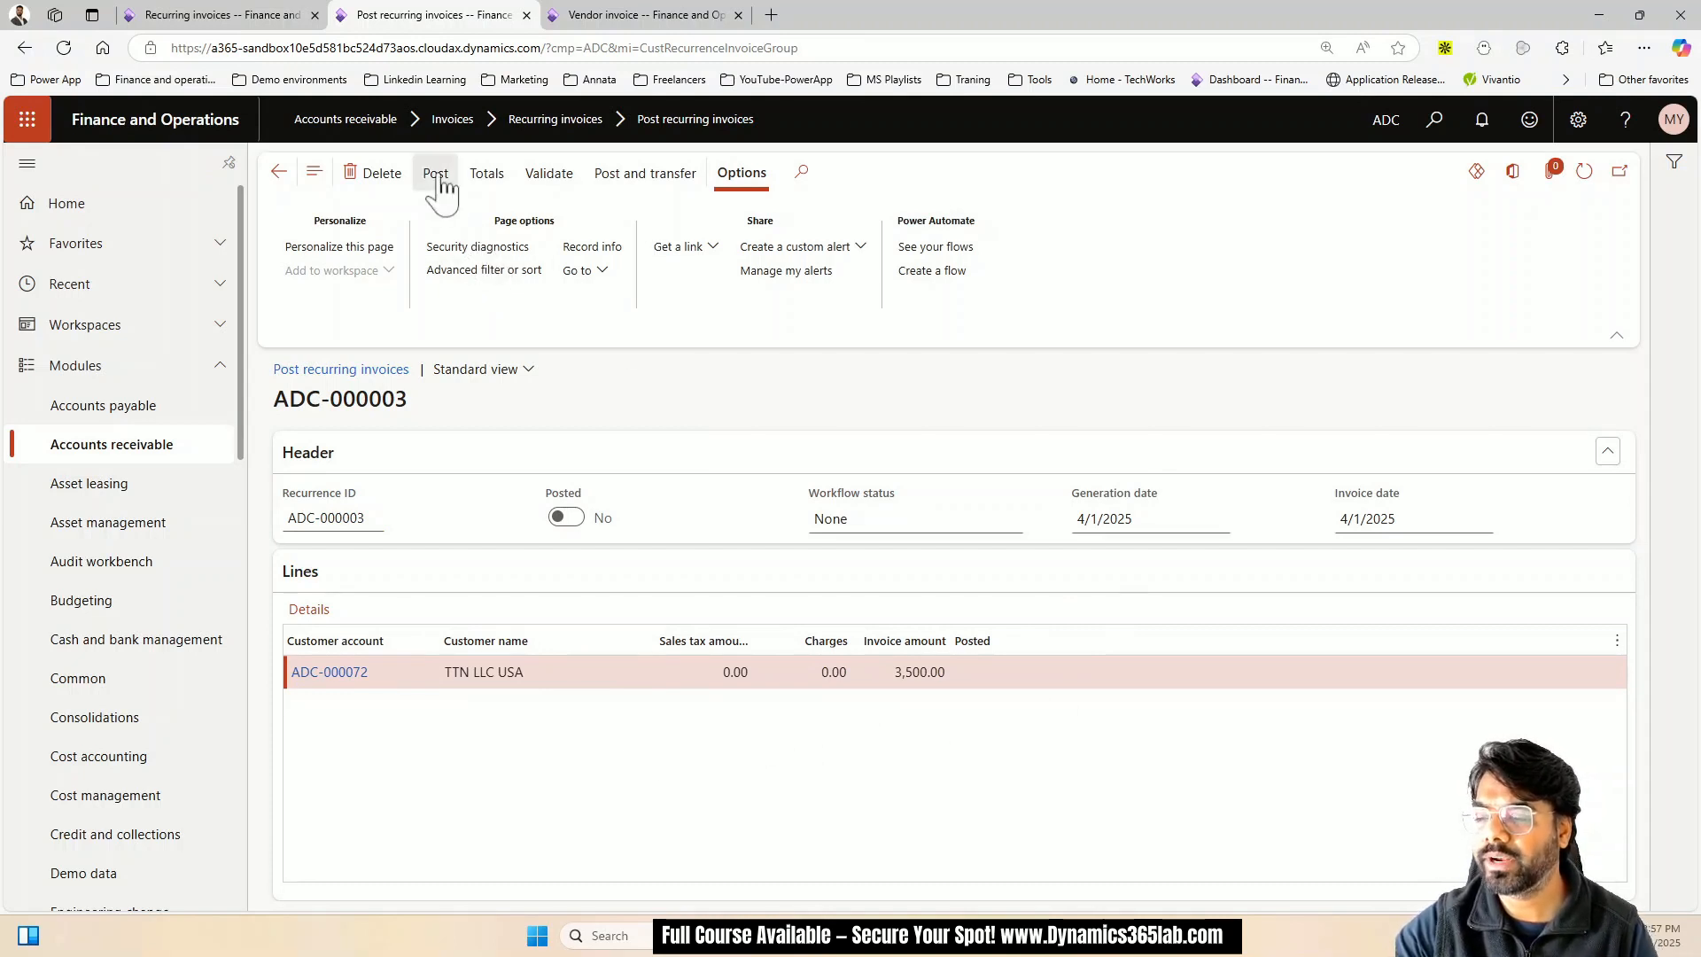
{"action": "left_click", "coordinate": [438, 177]}
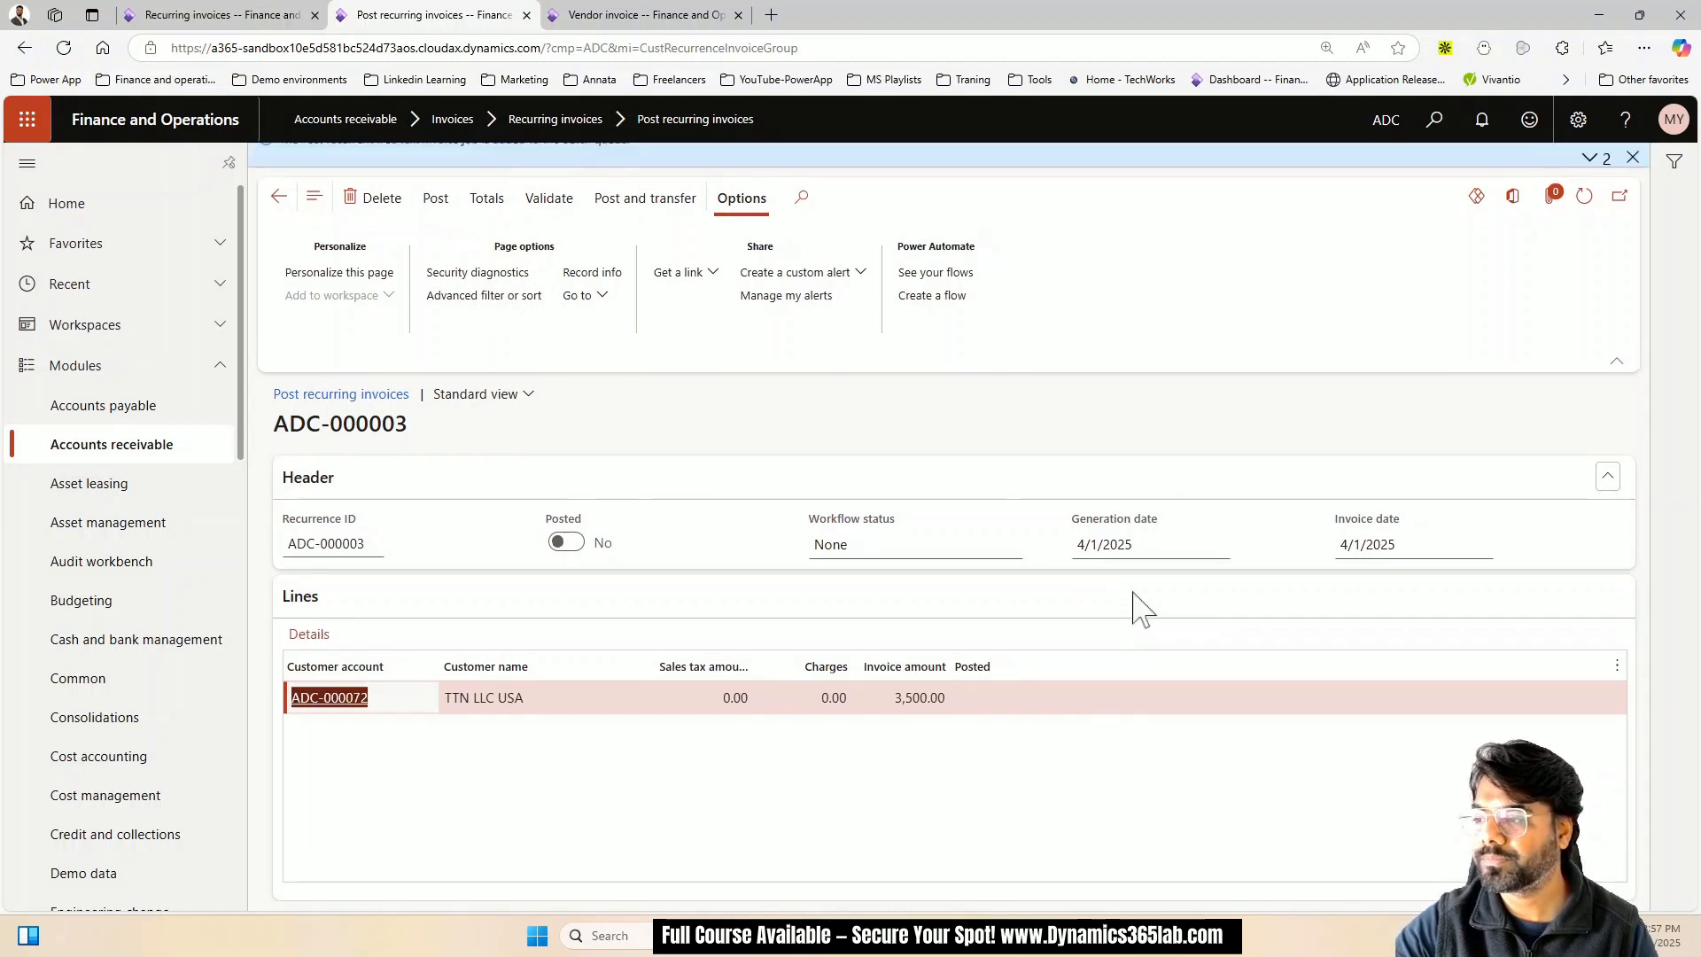
Refresh the recurring invoice to check its posting status and look for the invoice among all free text invoices
{"action": "left_click", "coordinate": [1584, 203]}
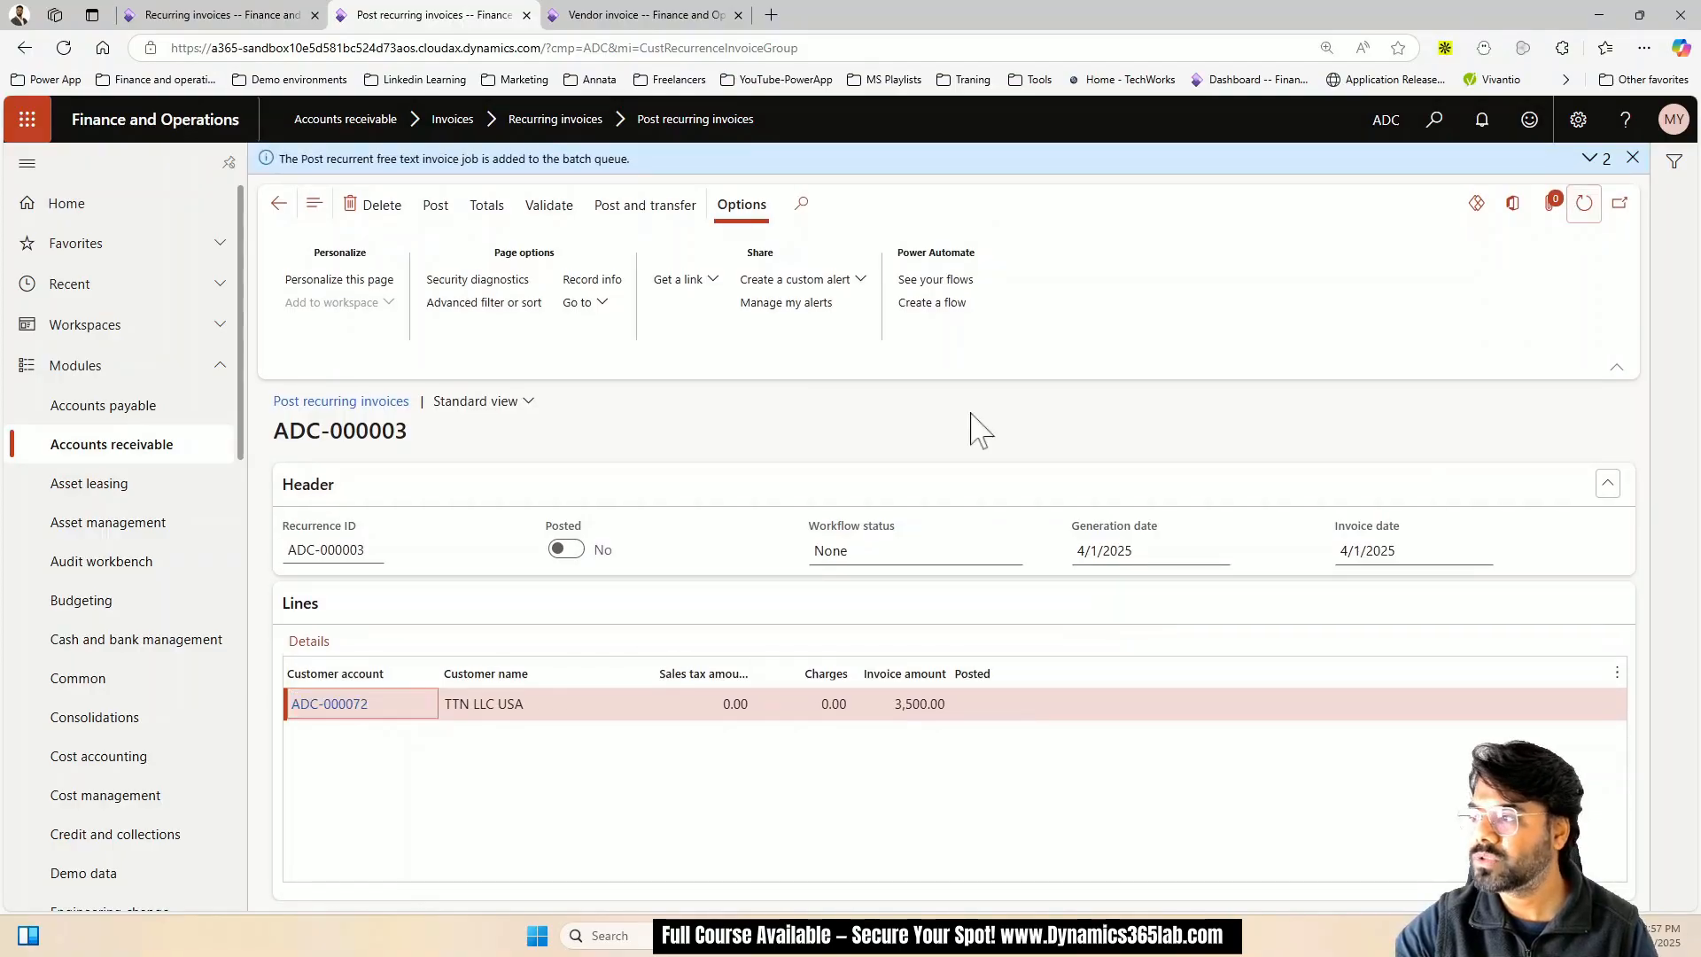
{"action": "left_click", "coordinate": [476, 703]}
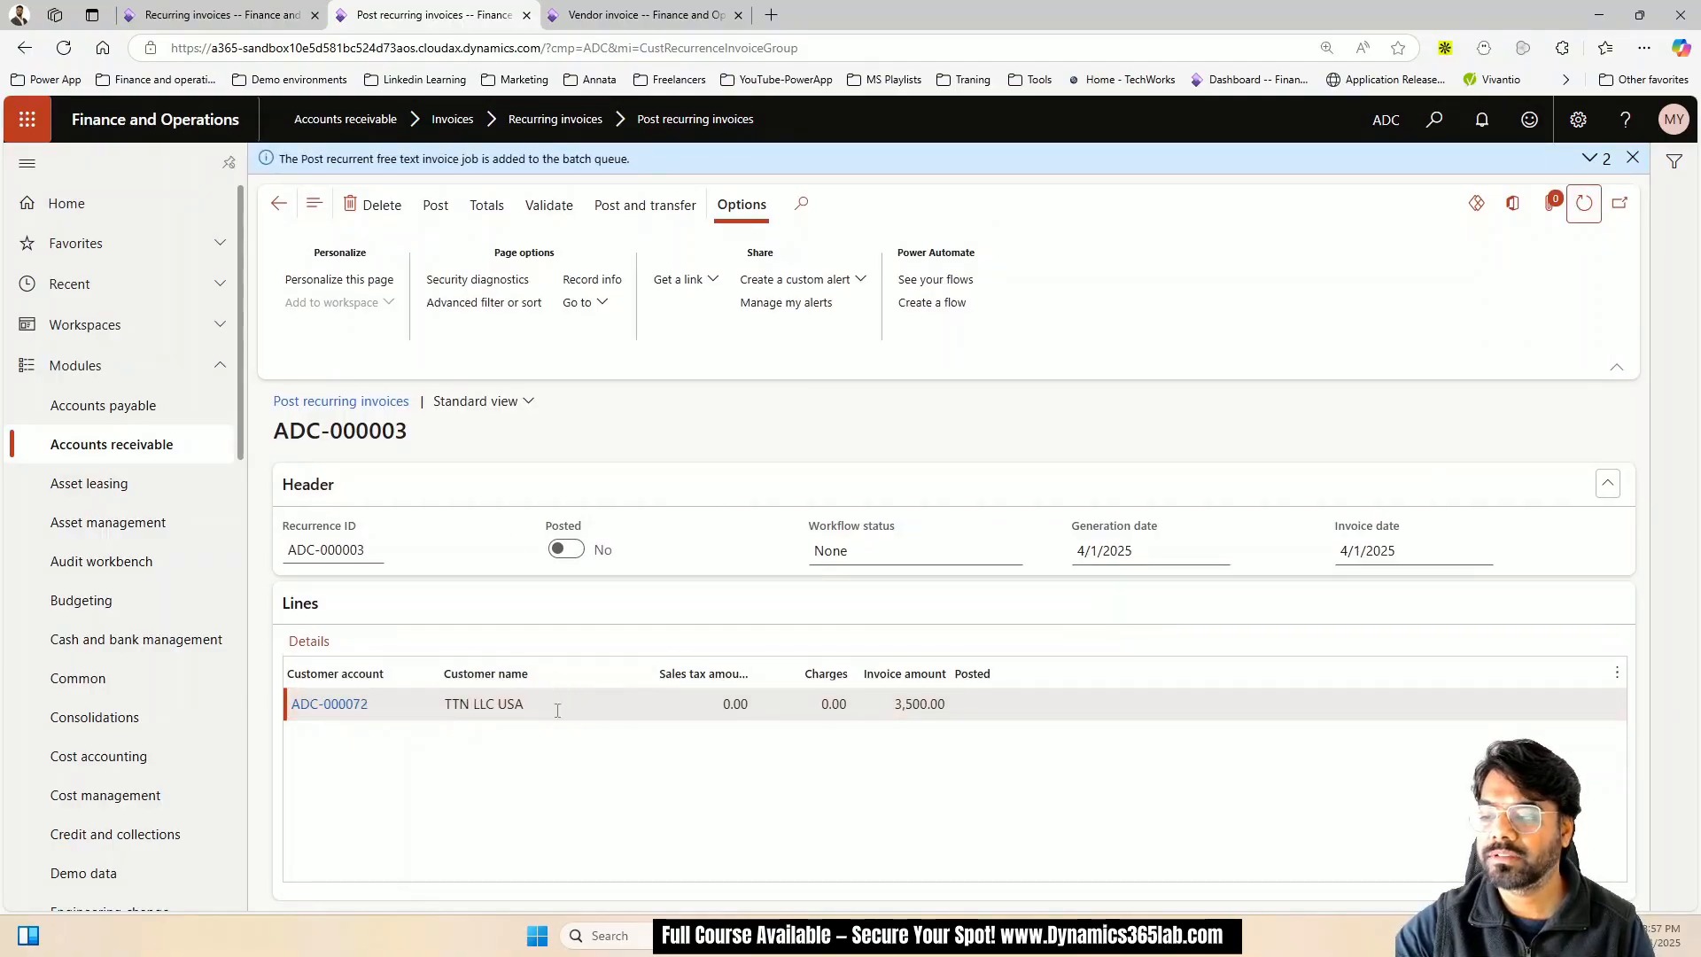
{"action": "left_click", "coordinate": [278, 203]}
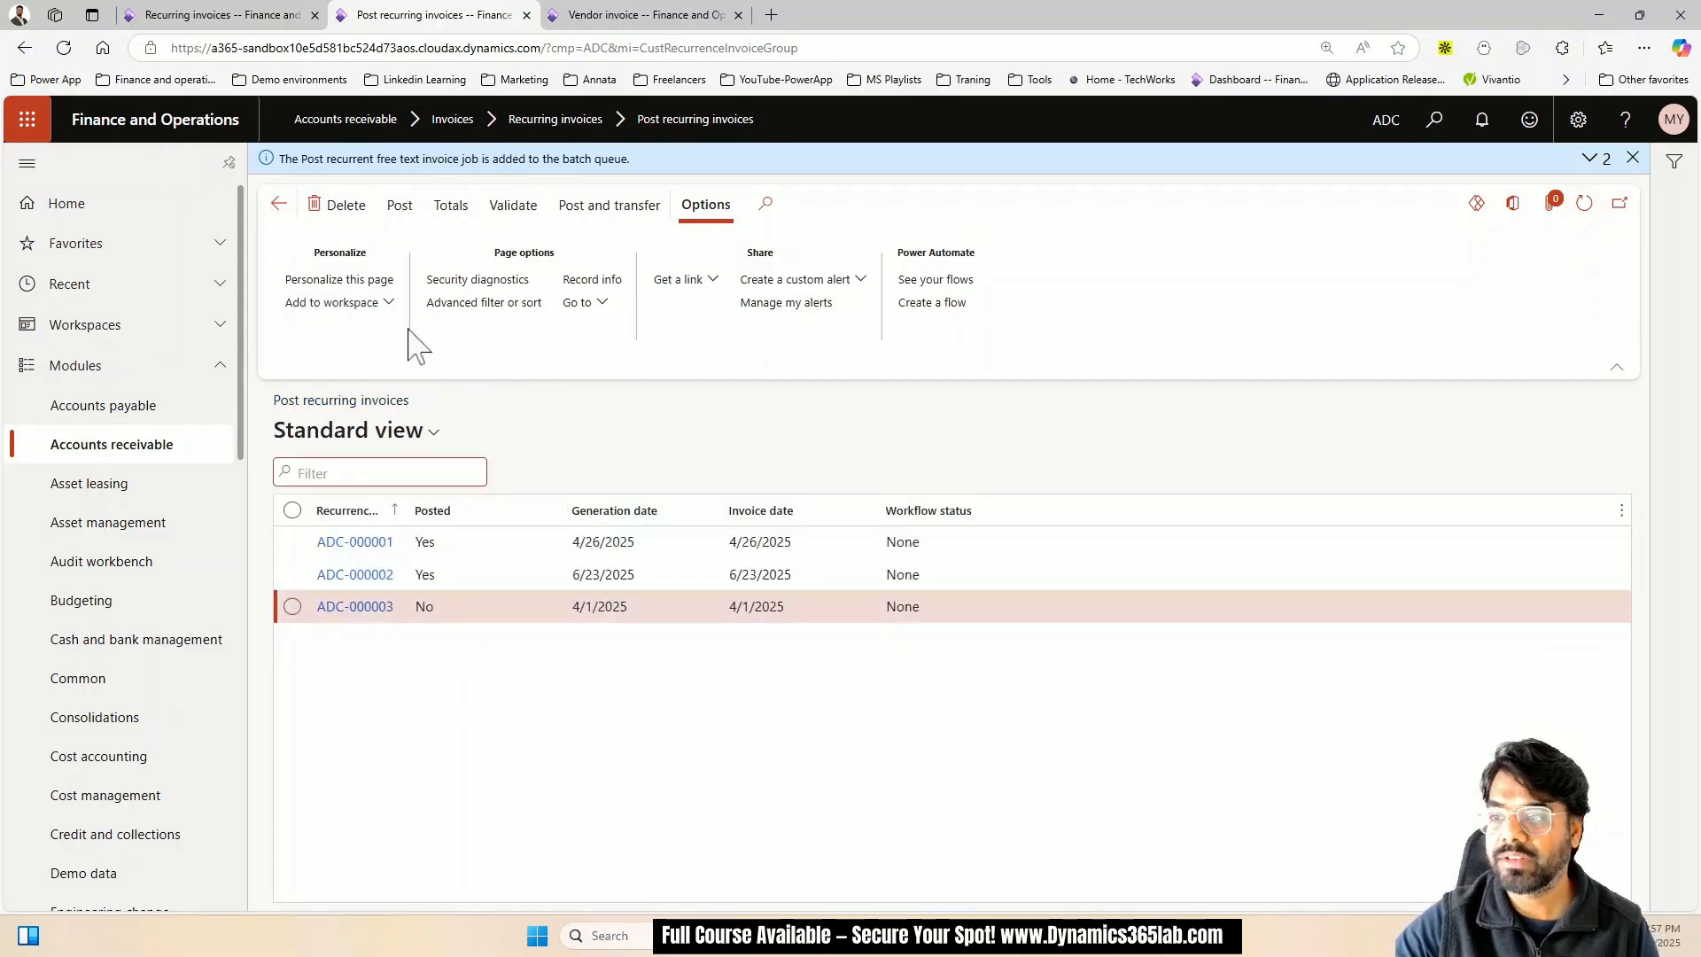
{"action": "left_click", "coordinate": [218, 16]}
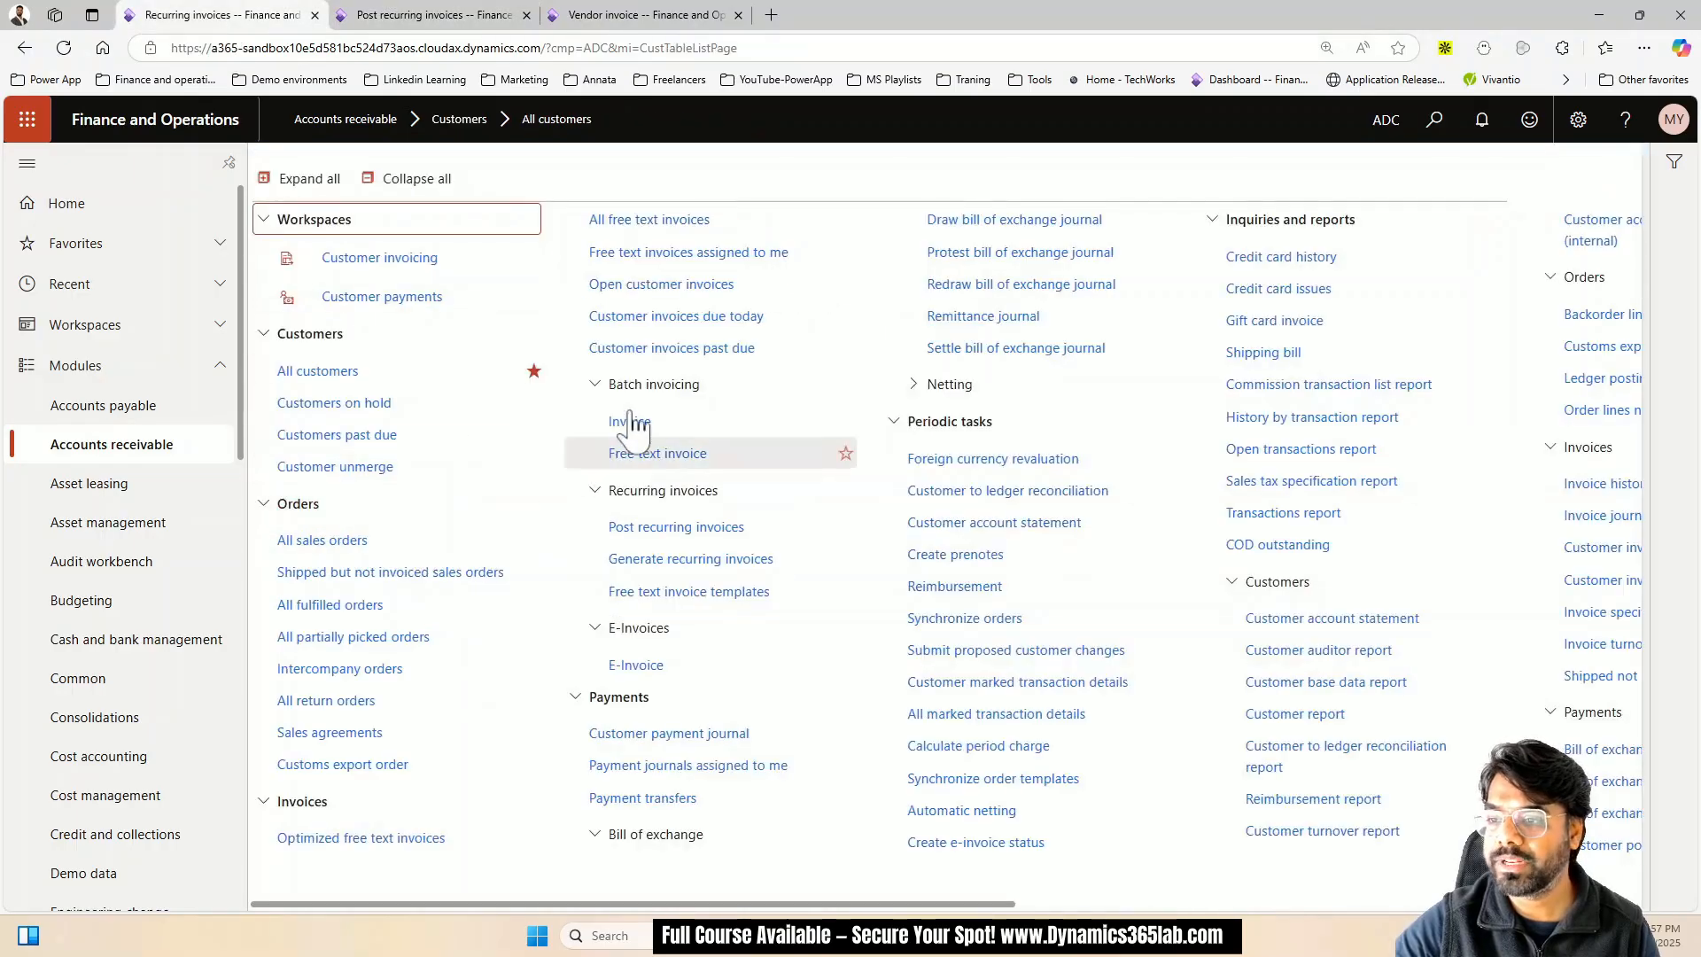
{"action": "left_click", "coordinate": [636, 221]}
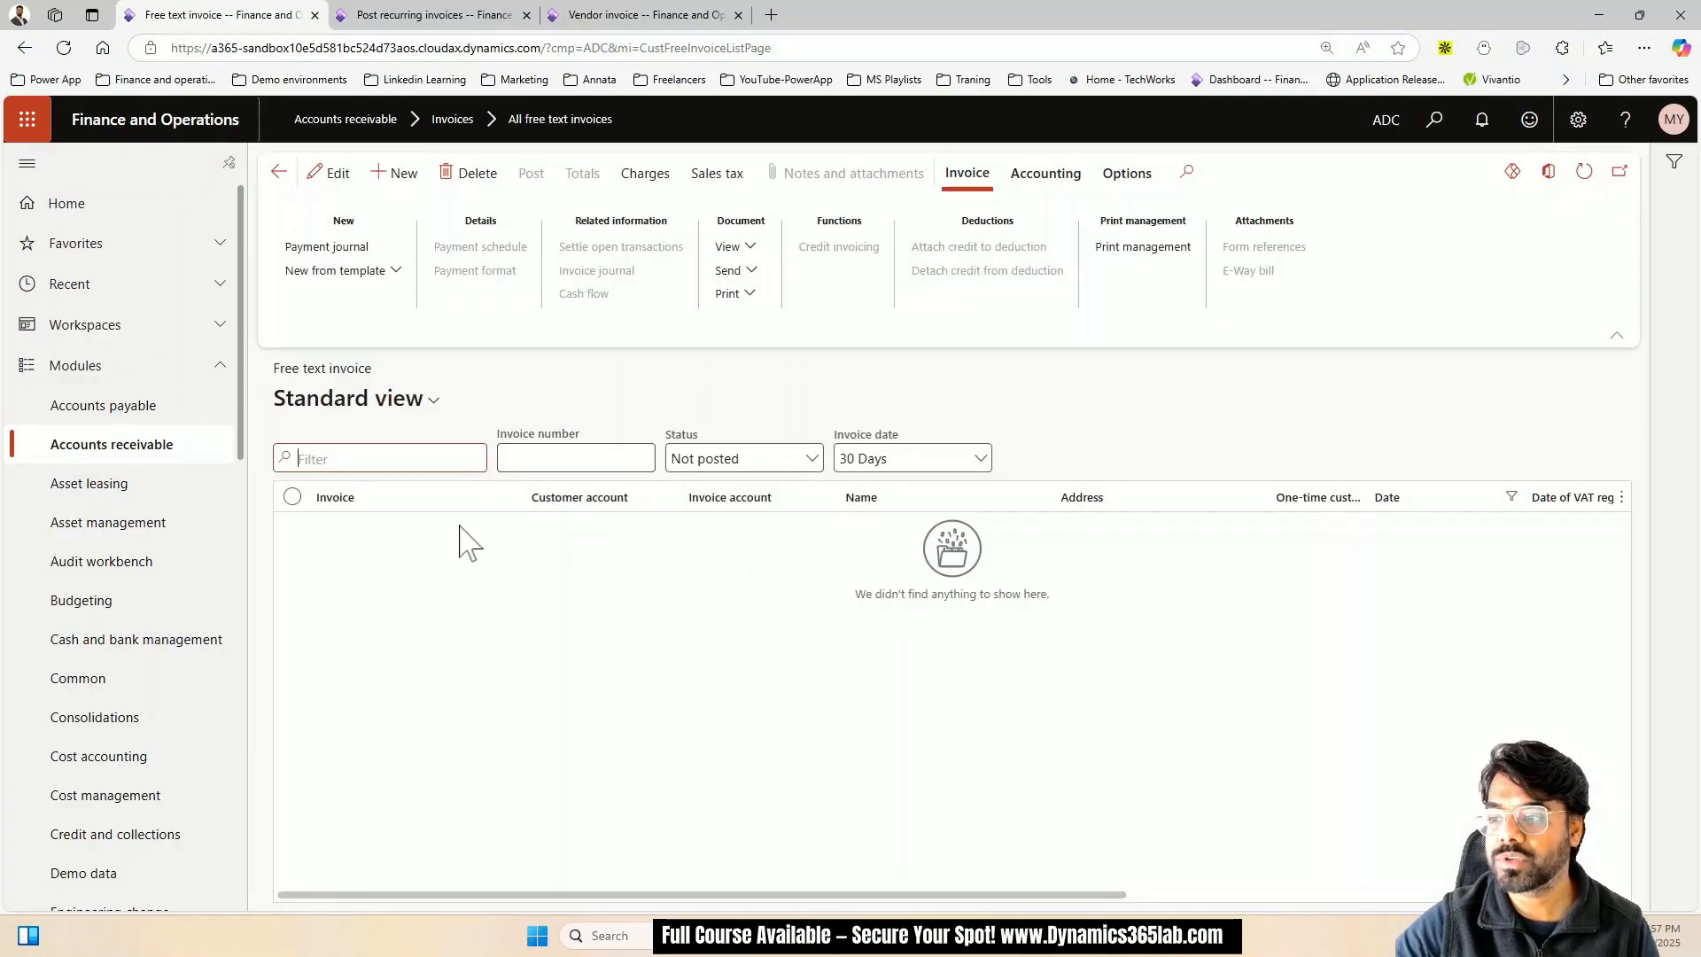
{"action": "left_click", "coordinate": [434, 15]}
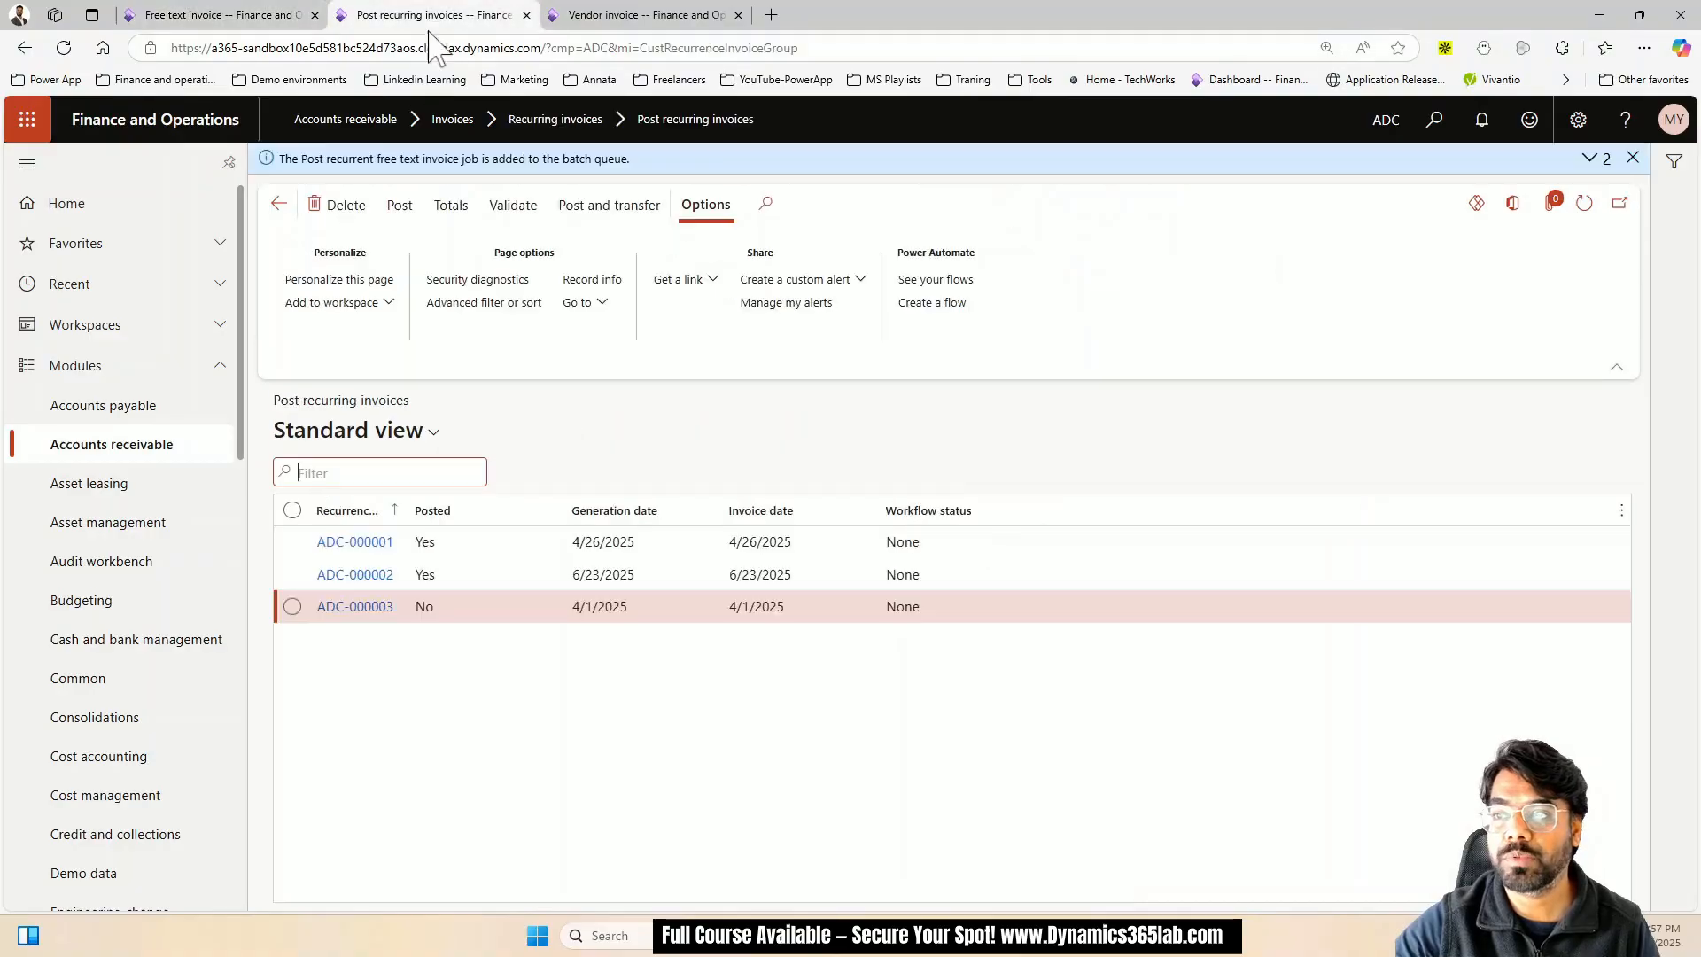
Refresh the recurring invoices list and compare the posting status with the unposted free text invoices
{"action": "left_click", "coordinate": [1584, 204]}
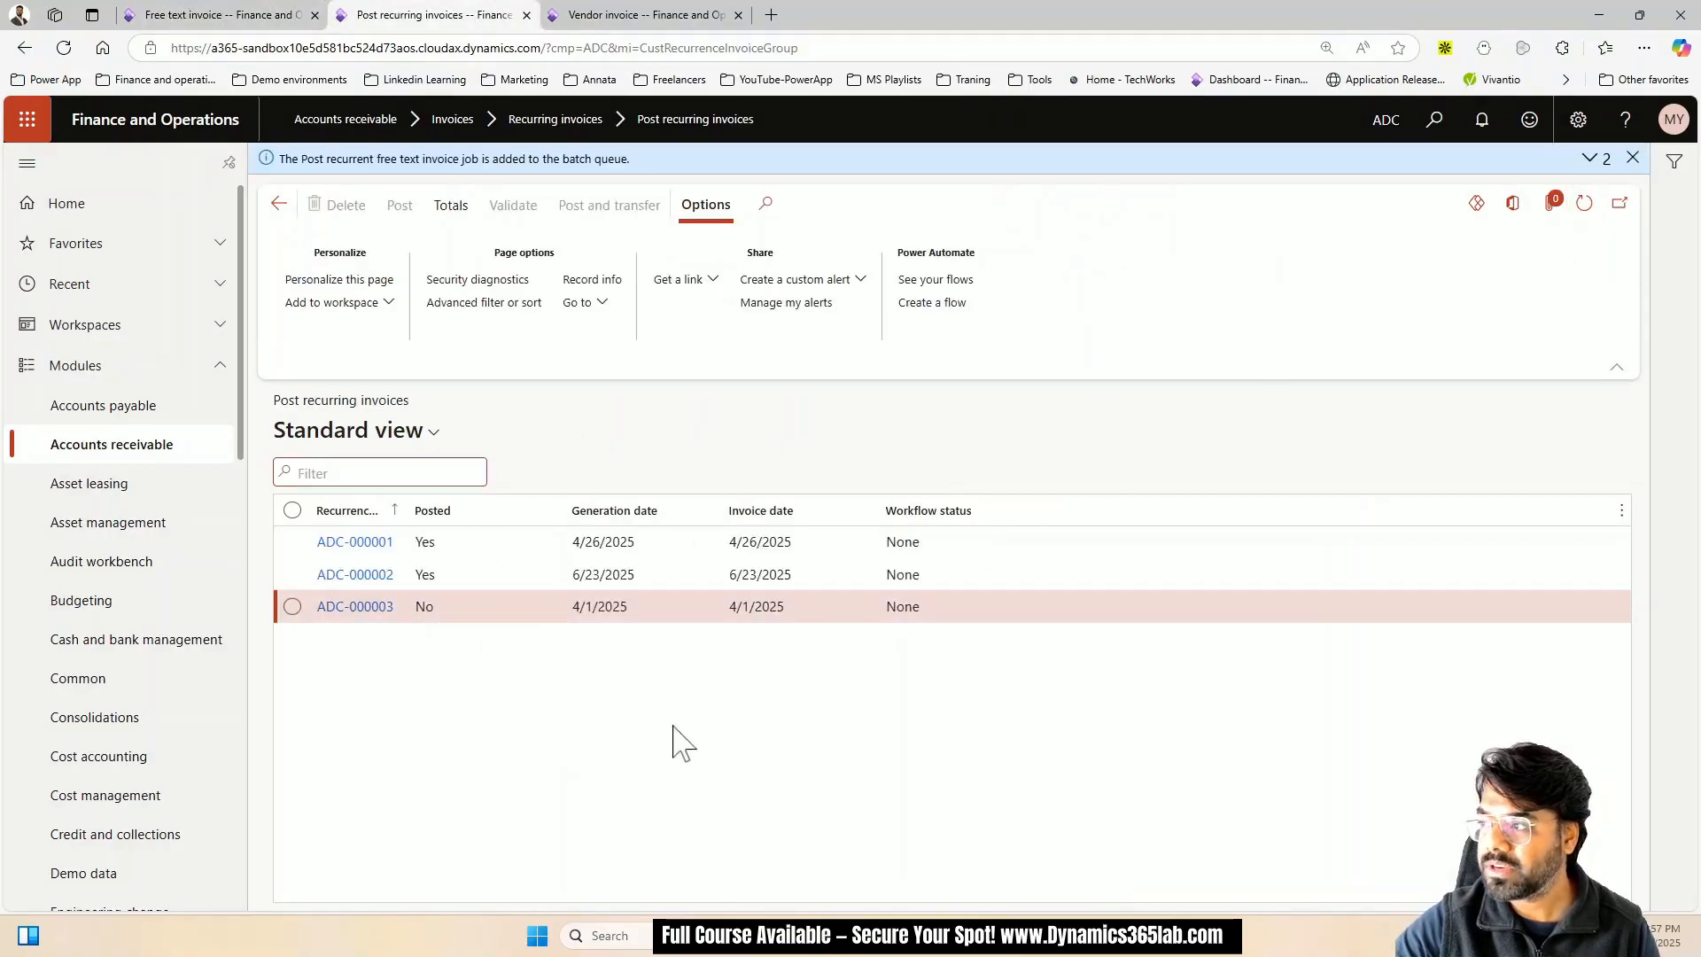
{"action": "left_click", "coordinate": [283, 15]}
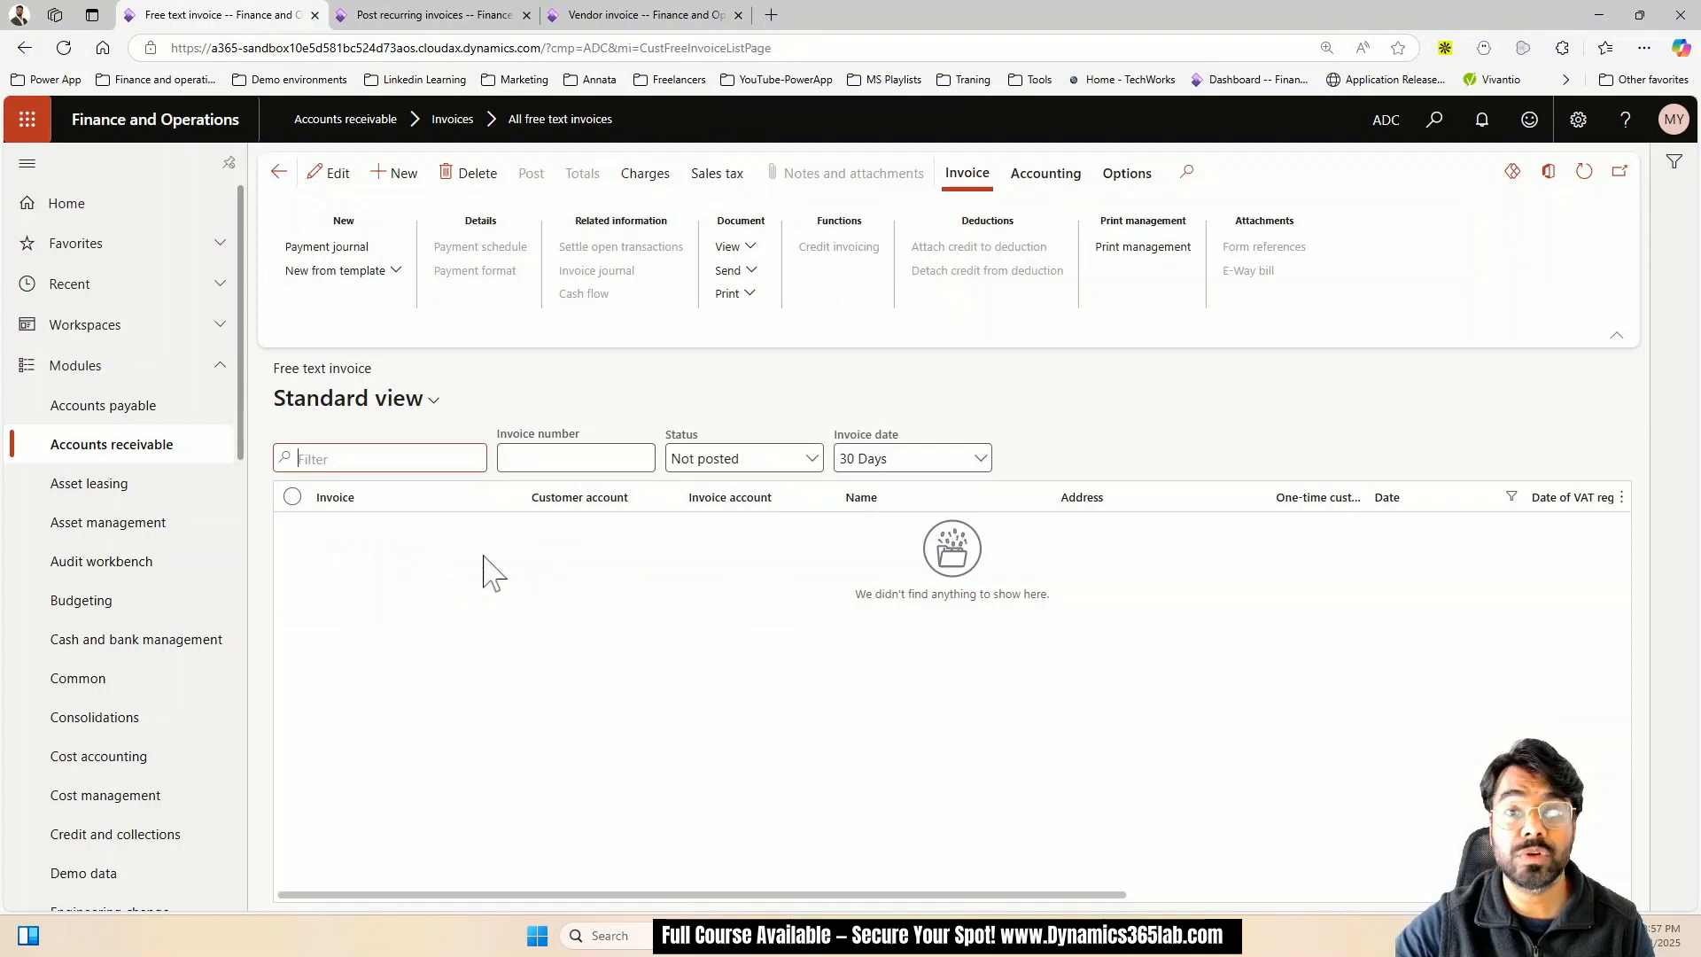
{"action": "left_click", "coordinate": [425, 15]}
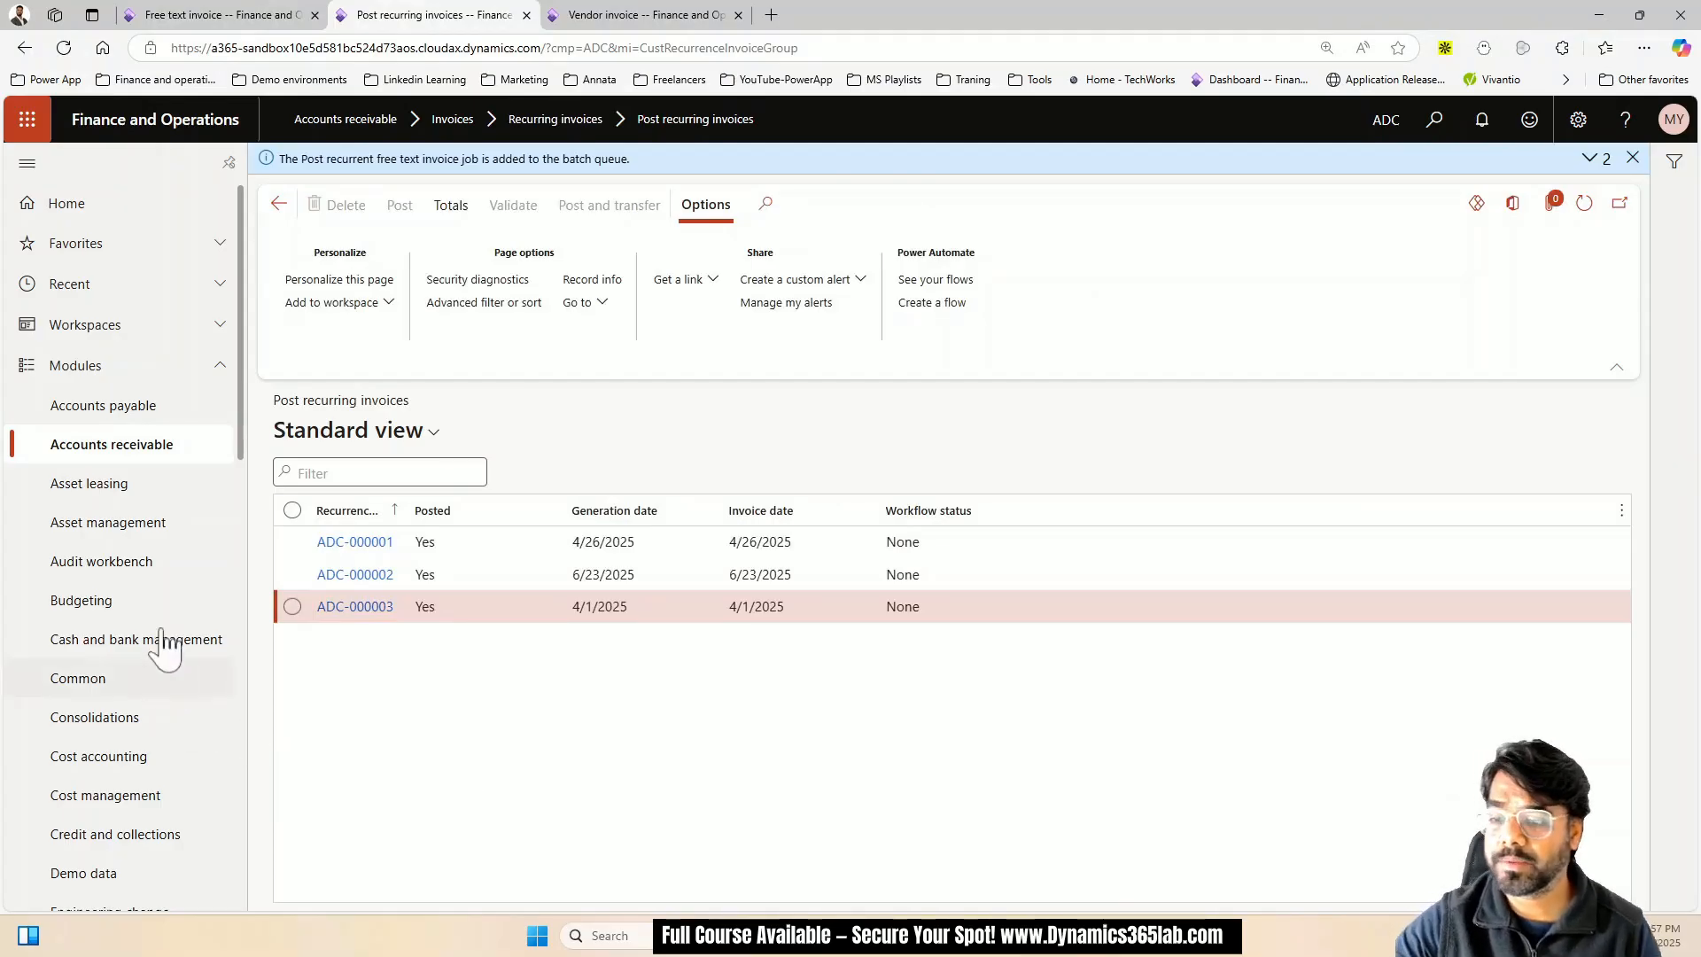
Start another recurring invoice generation and set its invoice date to 6/1/2025
{"action": "left_click", "coordinate": [152, 448]}
{"action": "left_click", "coordinate": [676, 560]}
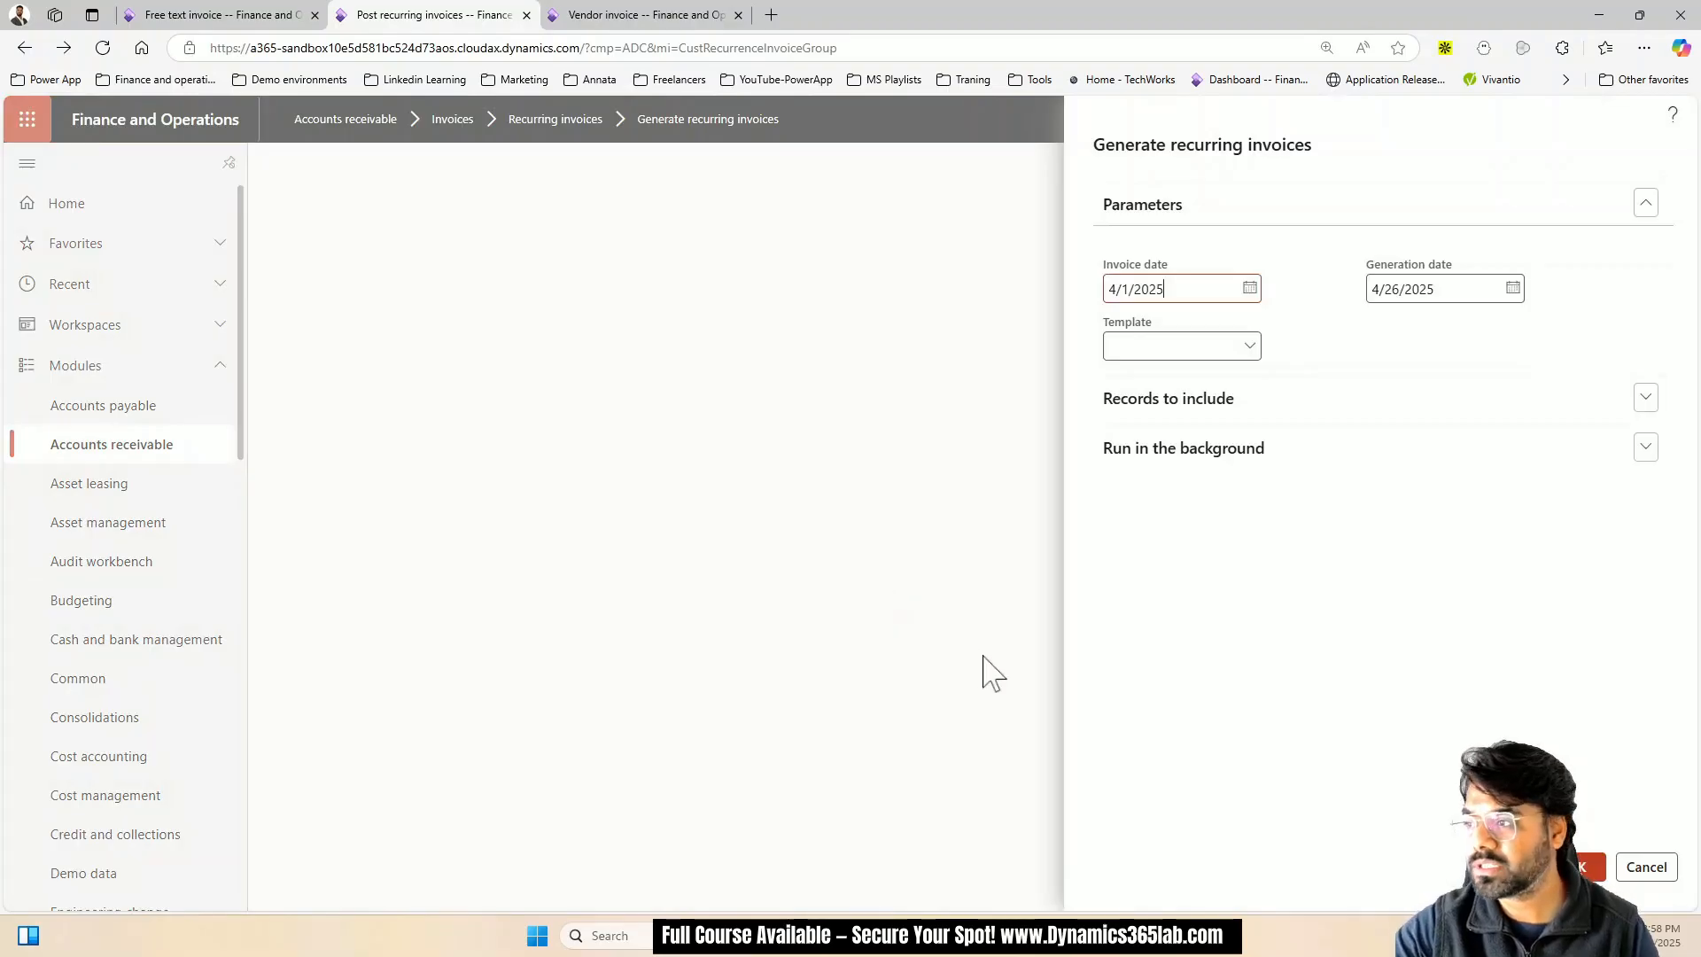
{"action": "left_click", "coordinate": [1249, 288]}
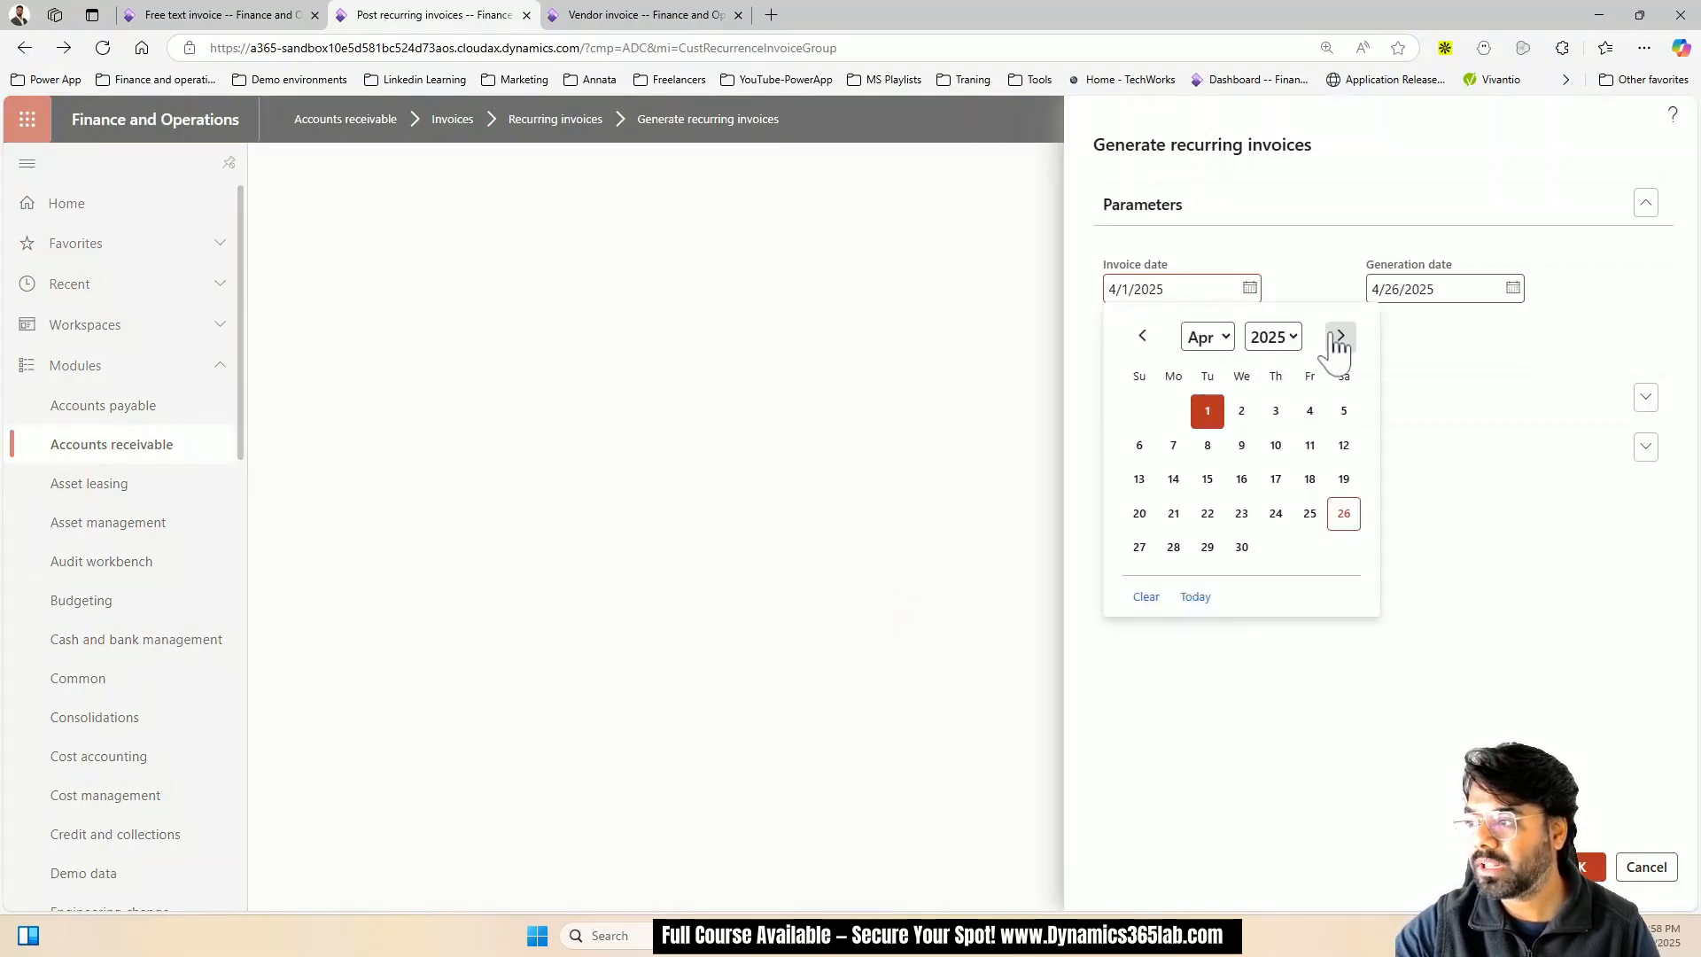
{"action": "left_click", "coordinate": [1340, 335]}
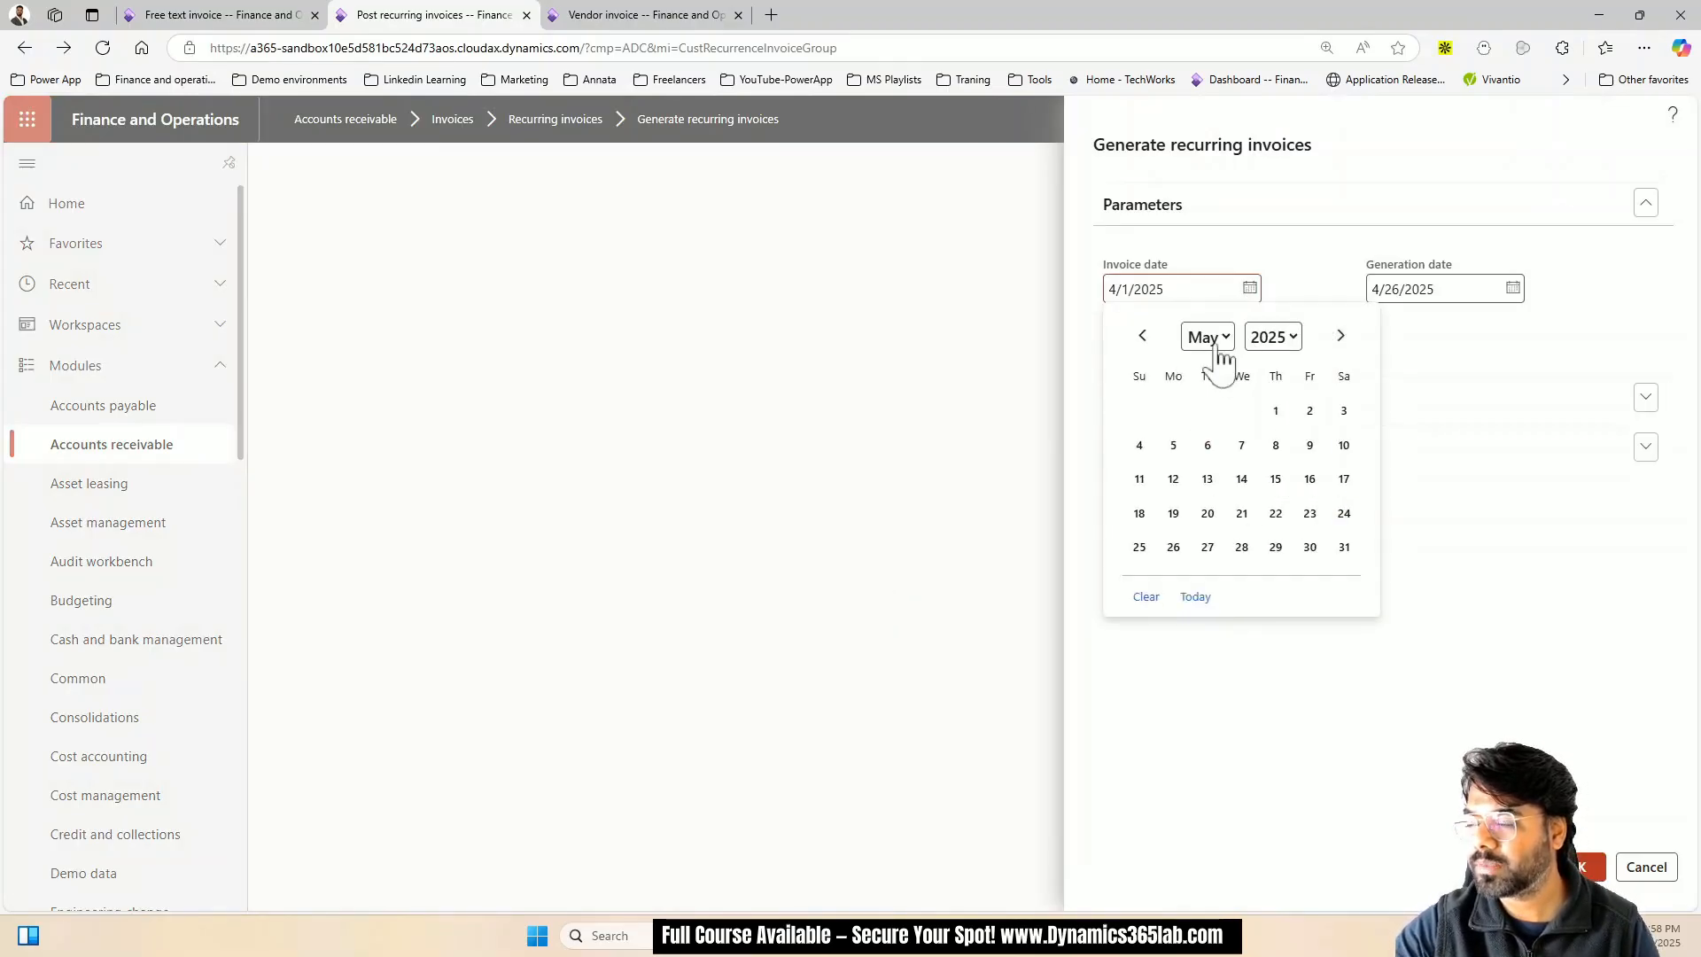
{"action": "left_click", "coordinate": [1338, 337]}
{"action": "left_click", "coordinate": [1140, 411]}
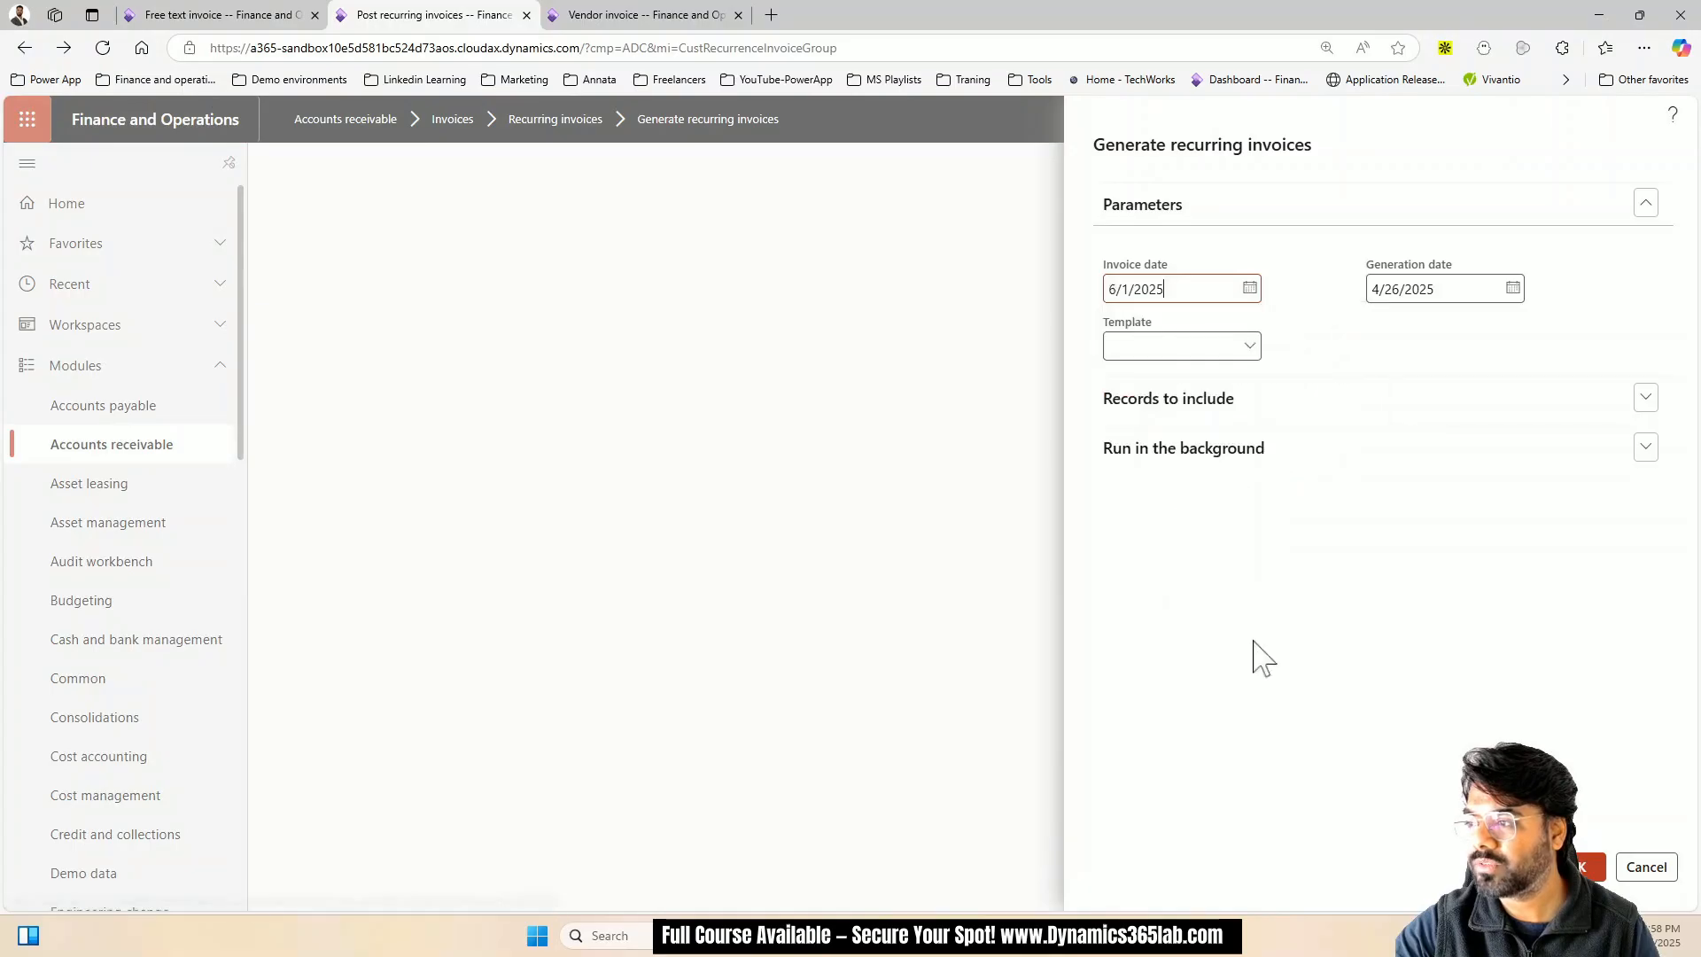
Set the generation date to 6/1/2025 and generate the recurring invoices
{"action": "left_click", "coordinate": [1511, 289]}
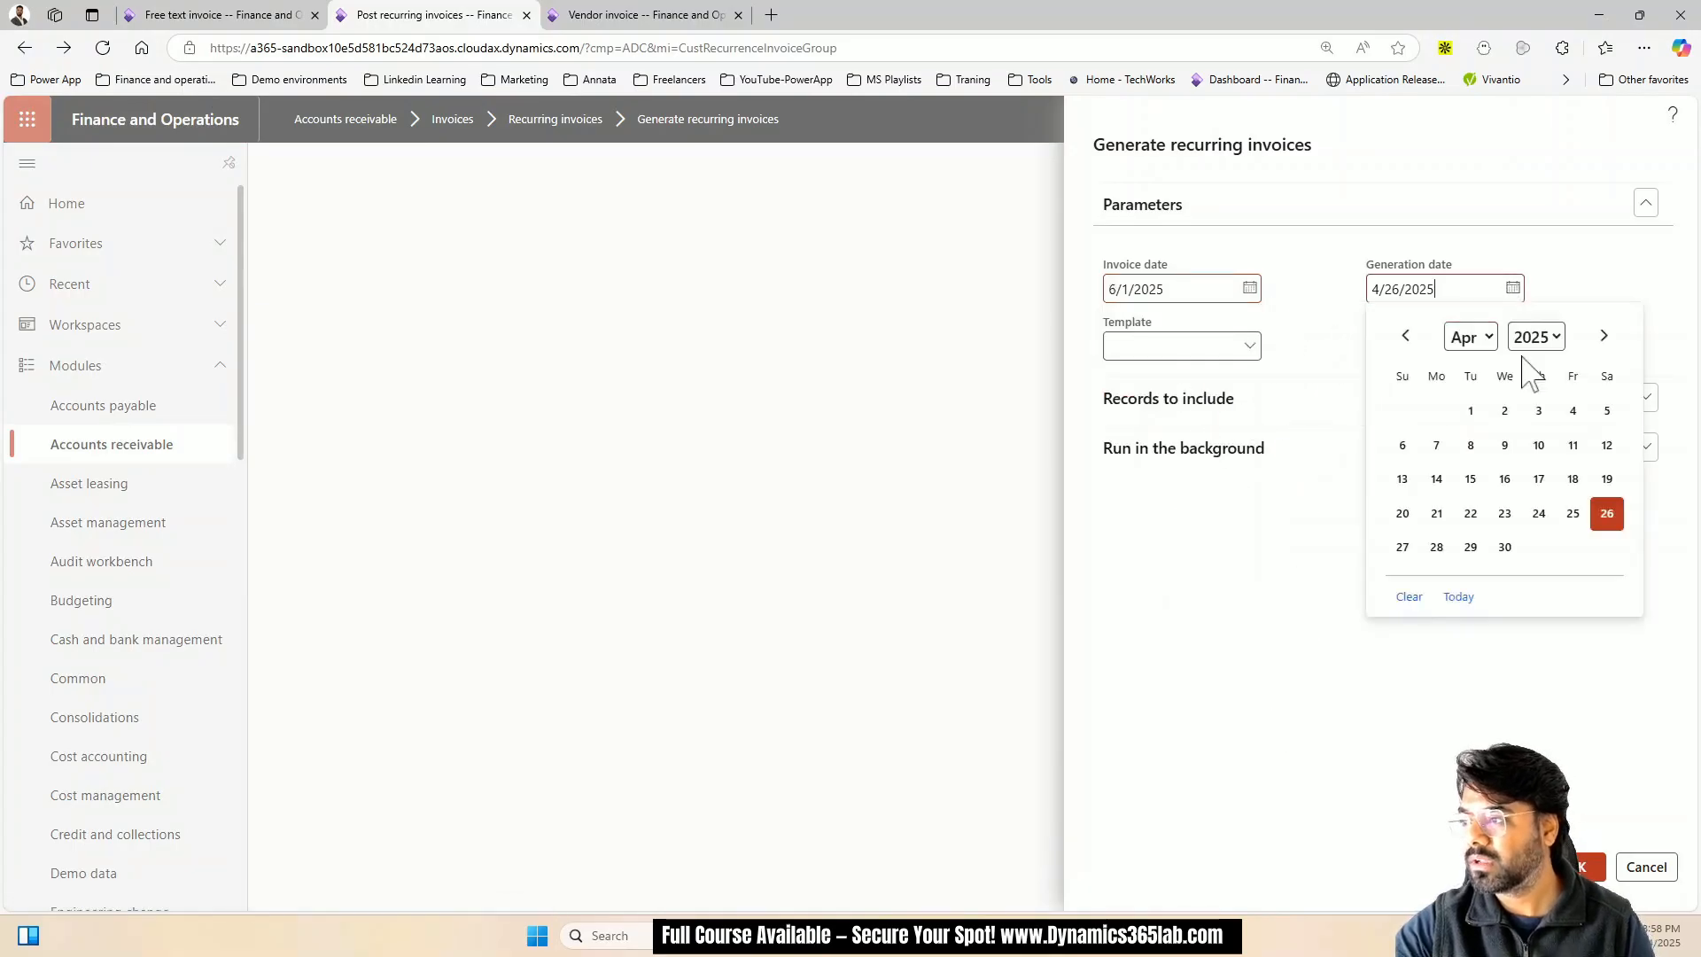
{"action": "left_click", "coordinate": [1601, 337]}
{"action": "left_click", "coordinate": [1602, 337]}
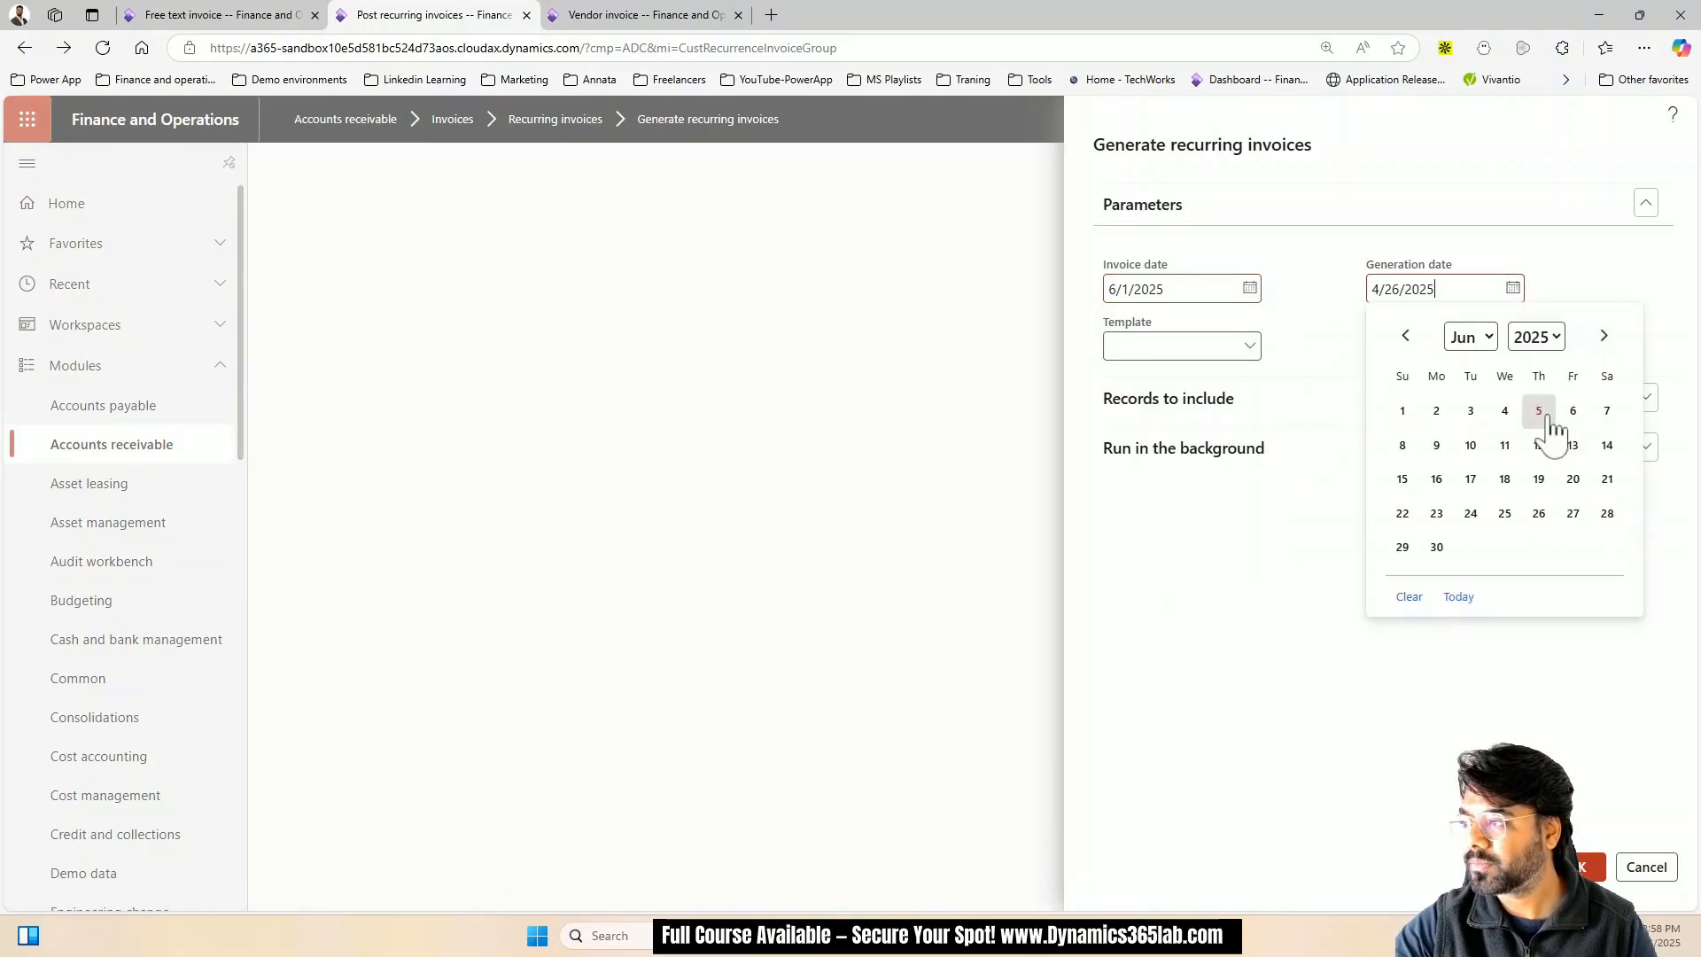
{"action": "left_click", "coordinate": [1402, 412]}
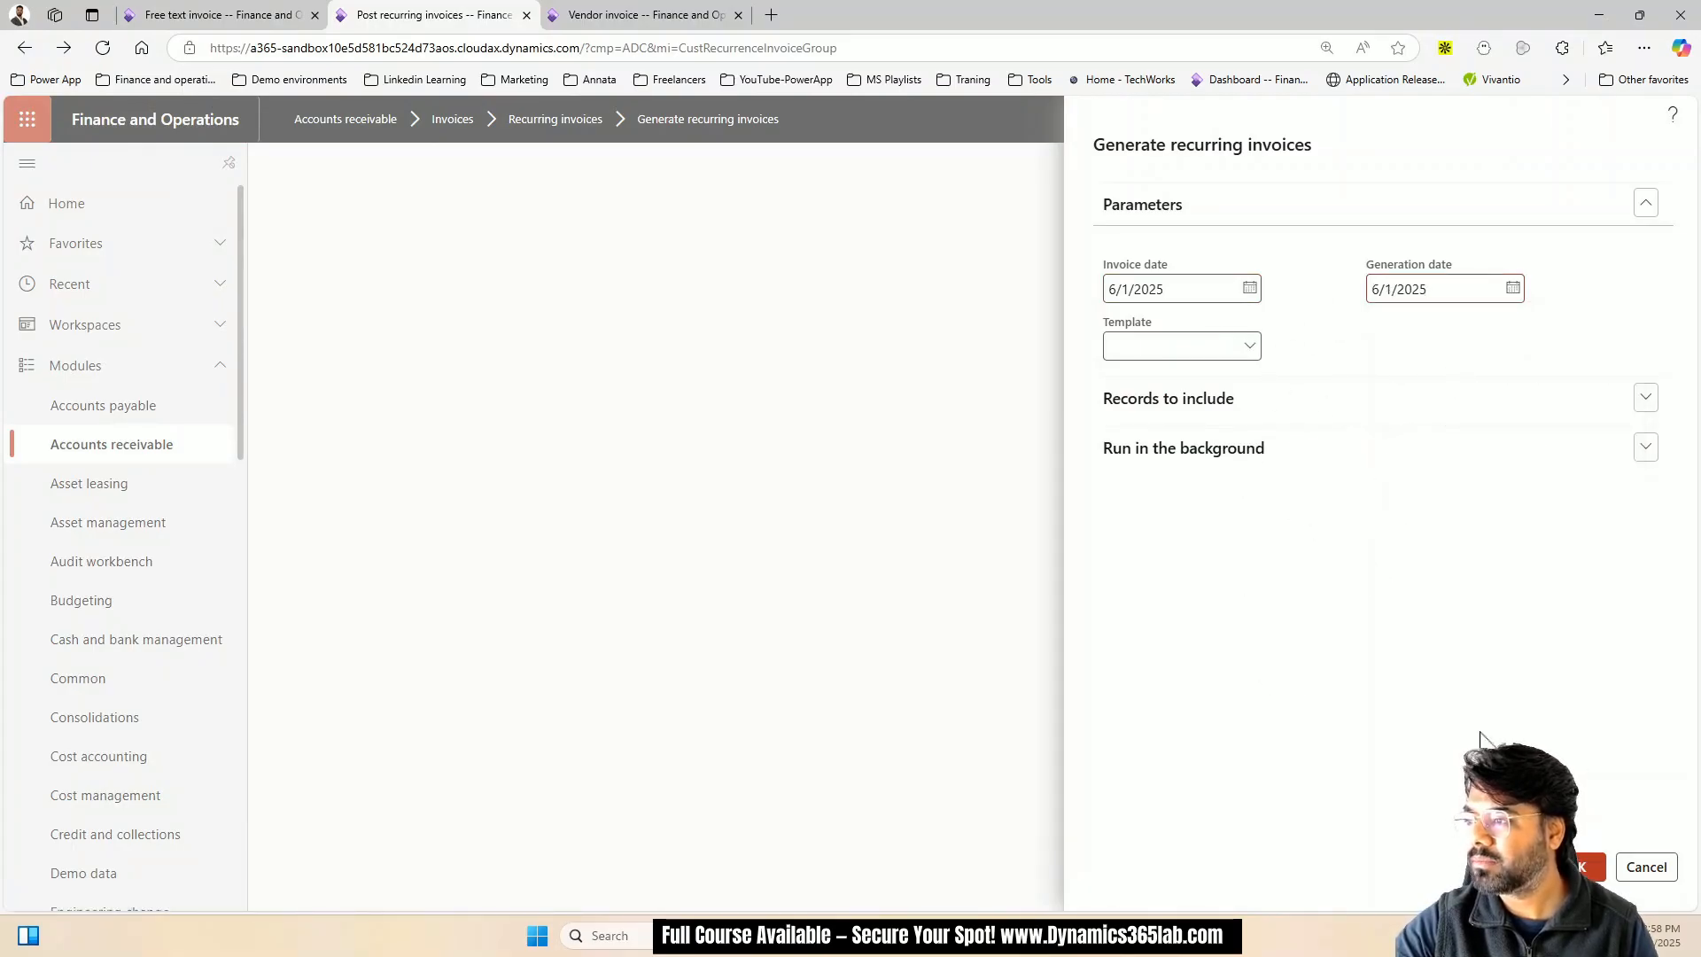
{"action": "left_click", "coordinate": [1239, 415]}
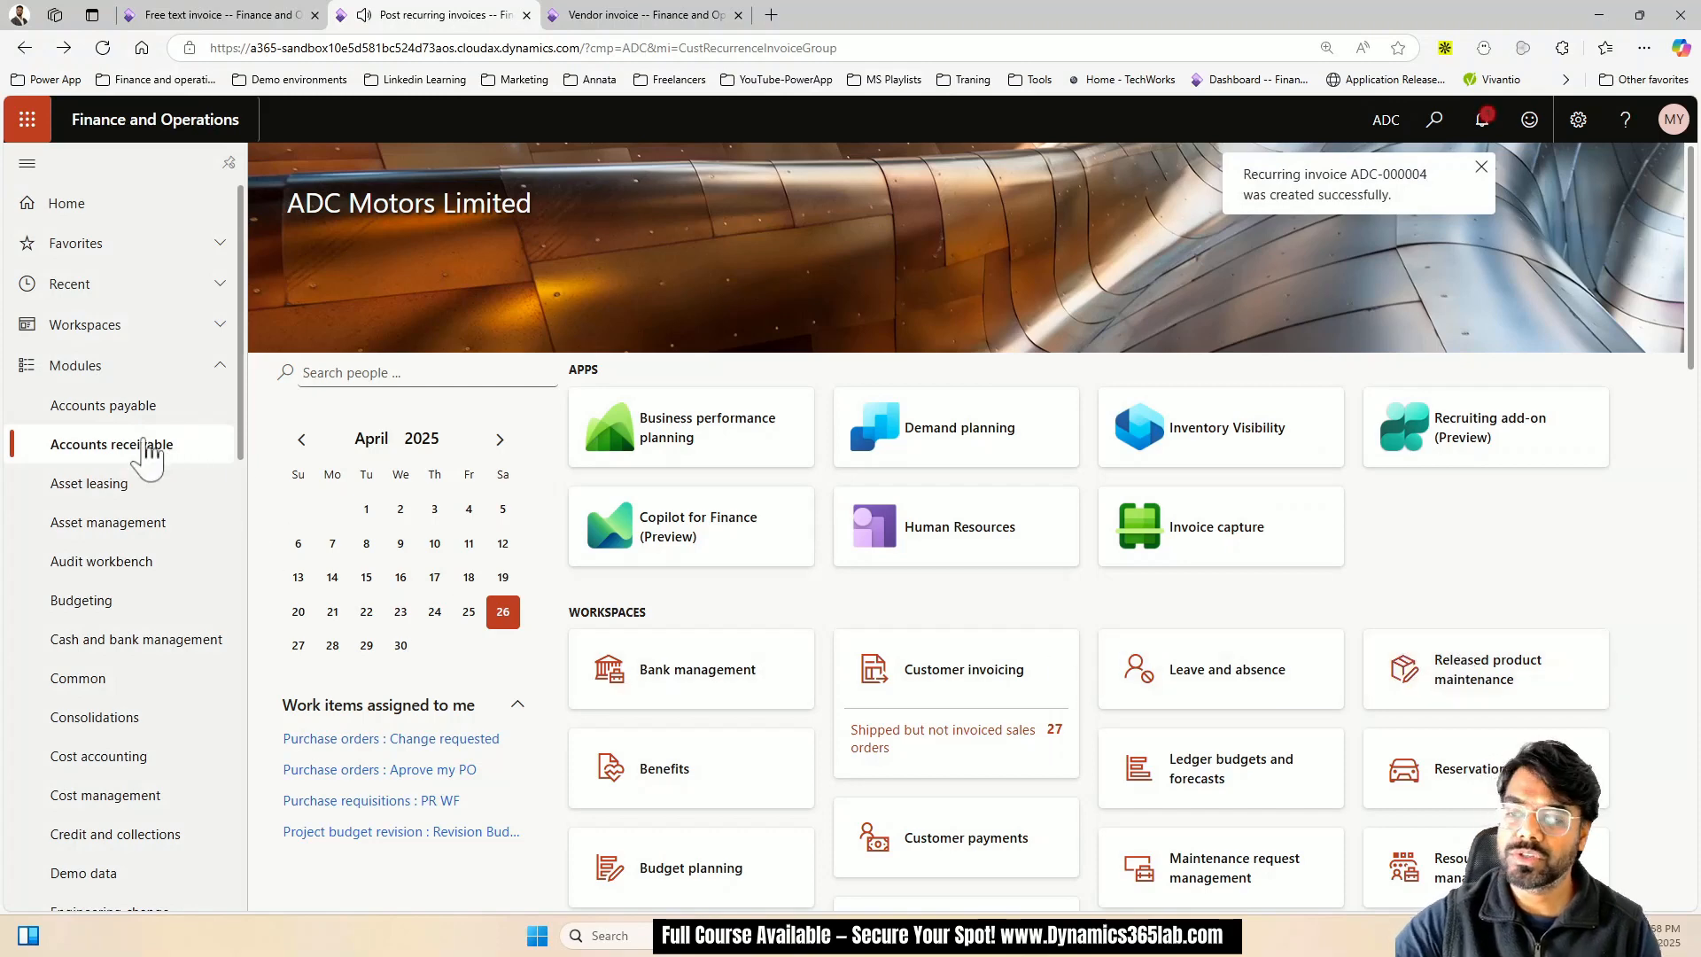
Open the unposted recurring invoice dated 6/1/2025 under Post recurring invoices and review the invoice amounts on its lines
{"action": "left_click", "coordinate": [147, 446]}
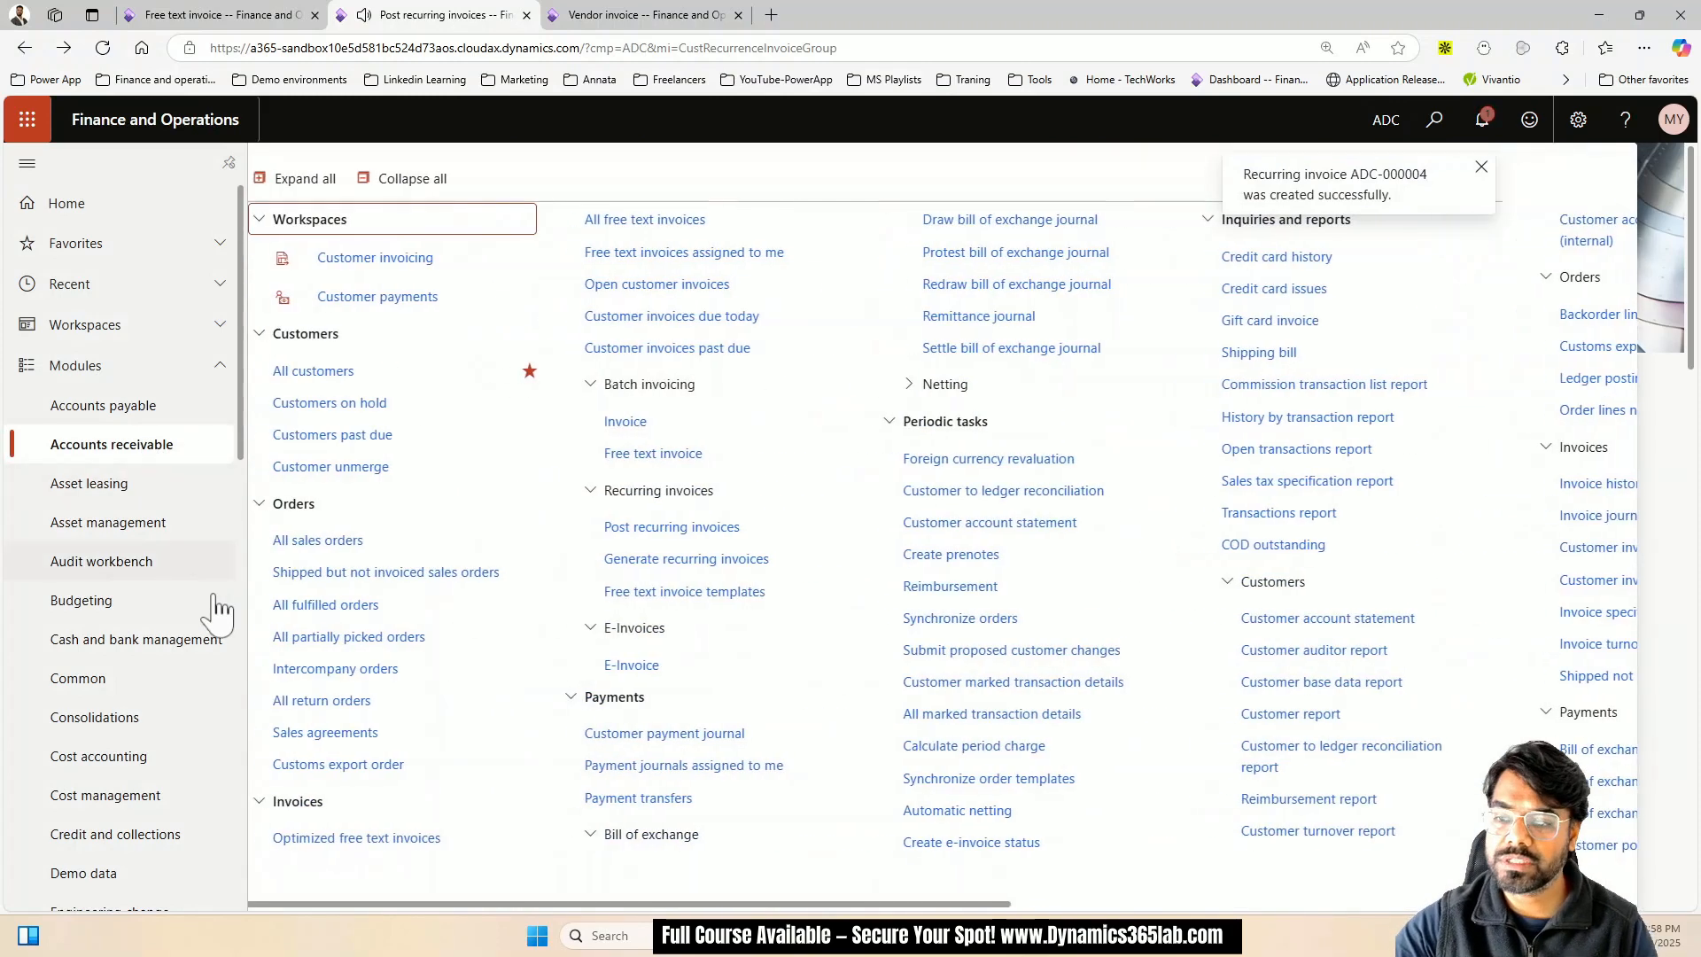
{"action": "left_click", "coordinate": [690, 559]}
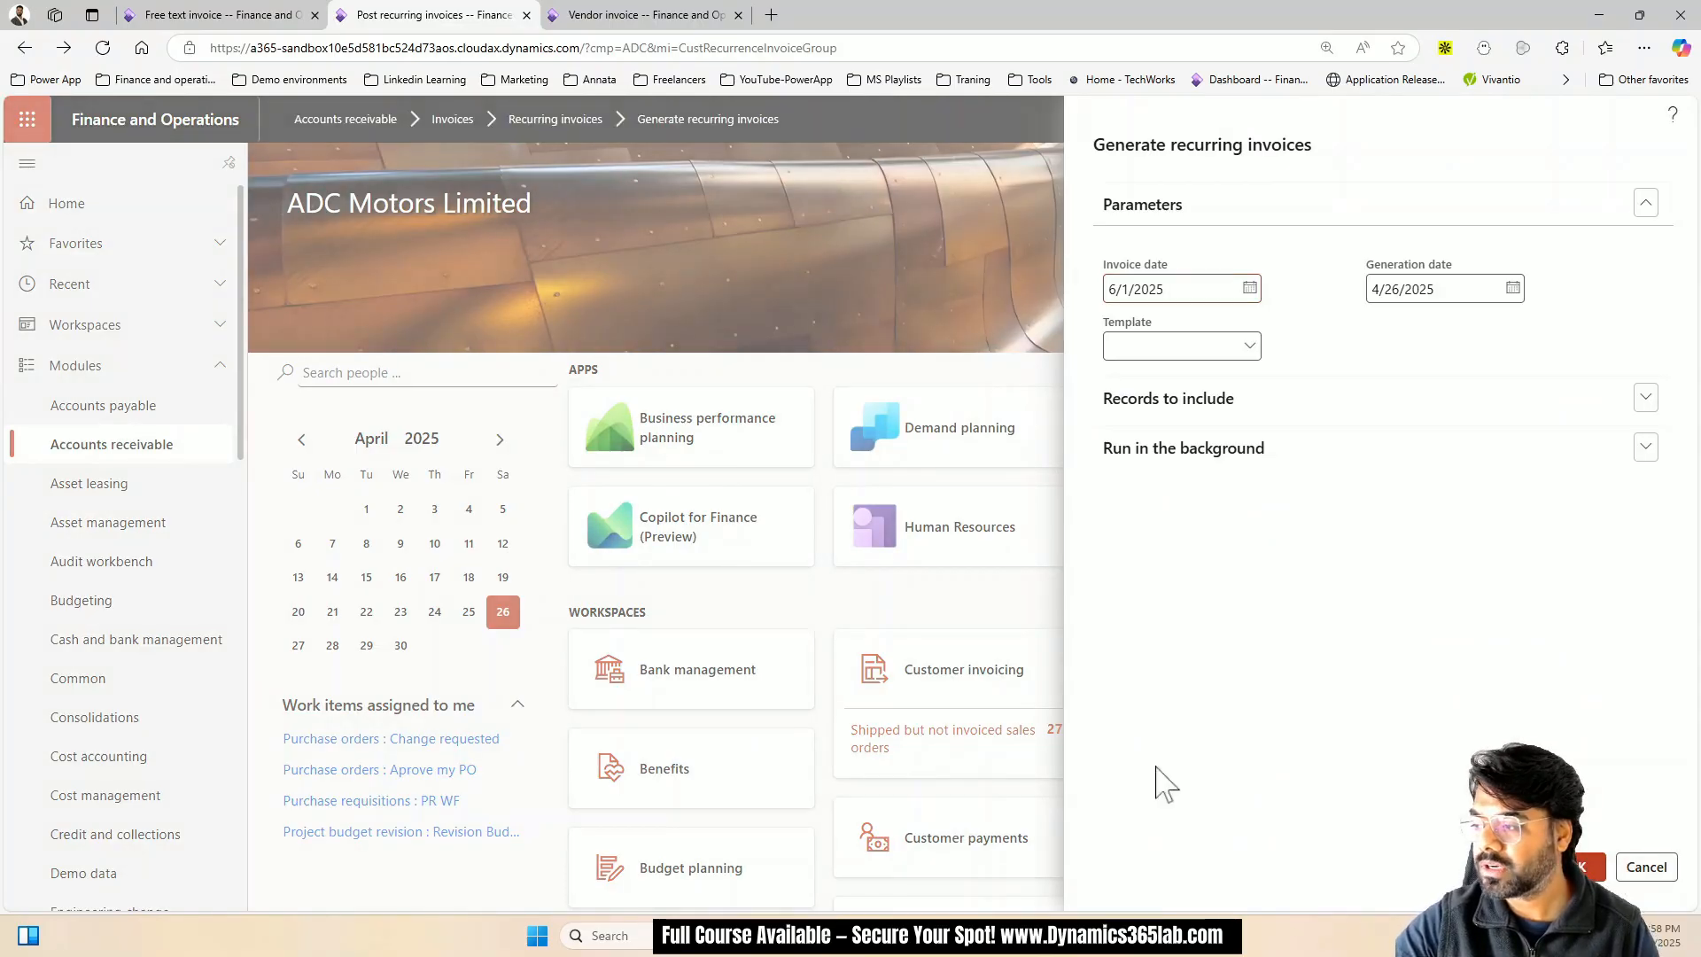
{"action": "left_click", "coordinate": [142, 460]}
{"action": "left_click", "coordinate": [136, 450]}
{"action": "left_click", "coordinate": [688, 534]}
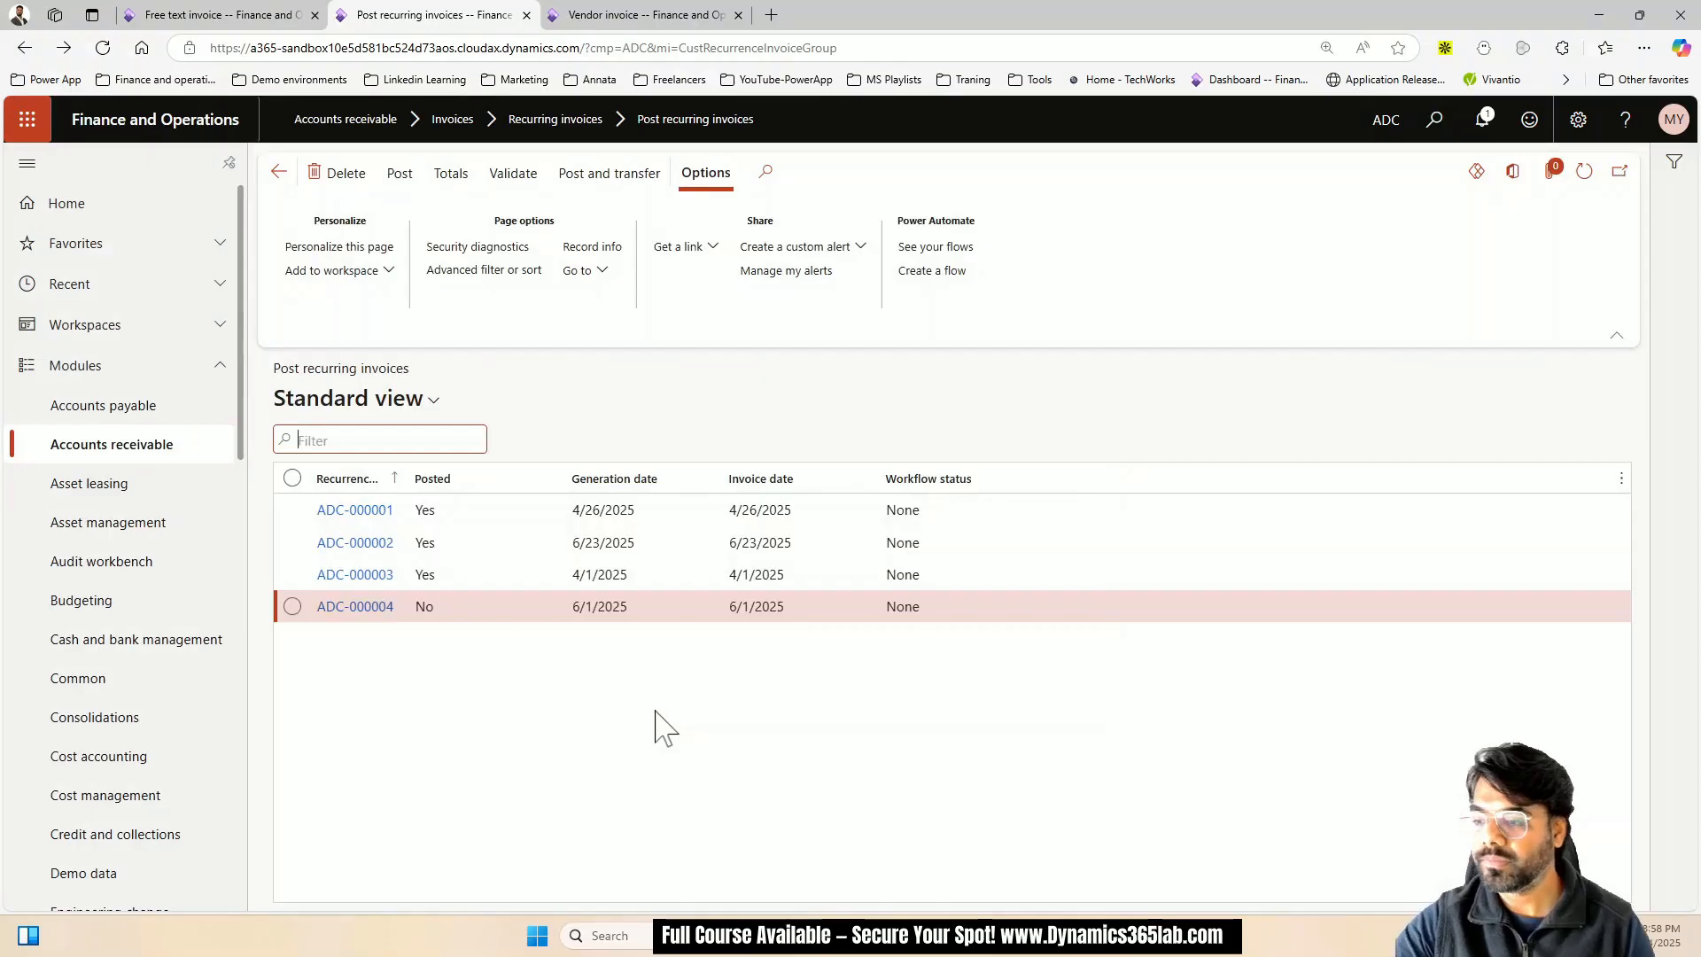
{"action": "left_click", "coordinate": [496, 614]}
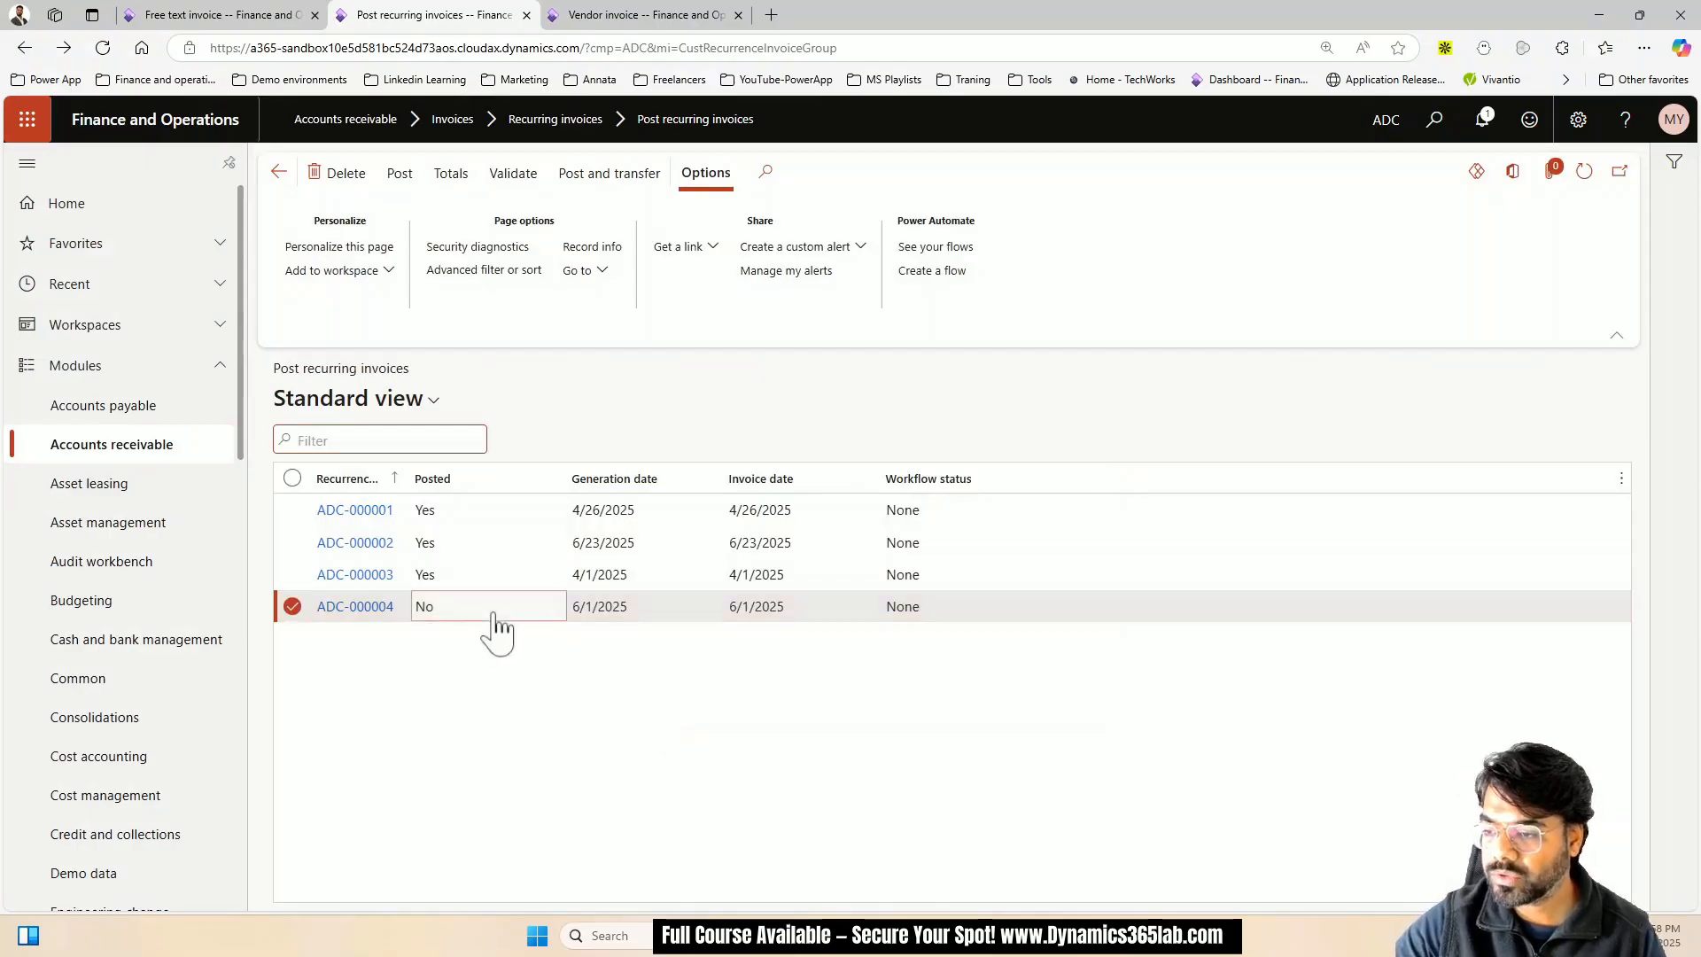
{"action": "left_click", "coordinate": [359, 610]}
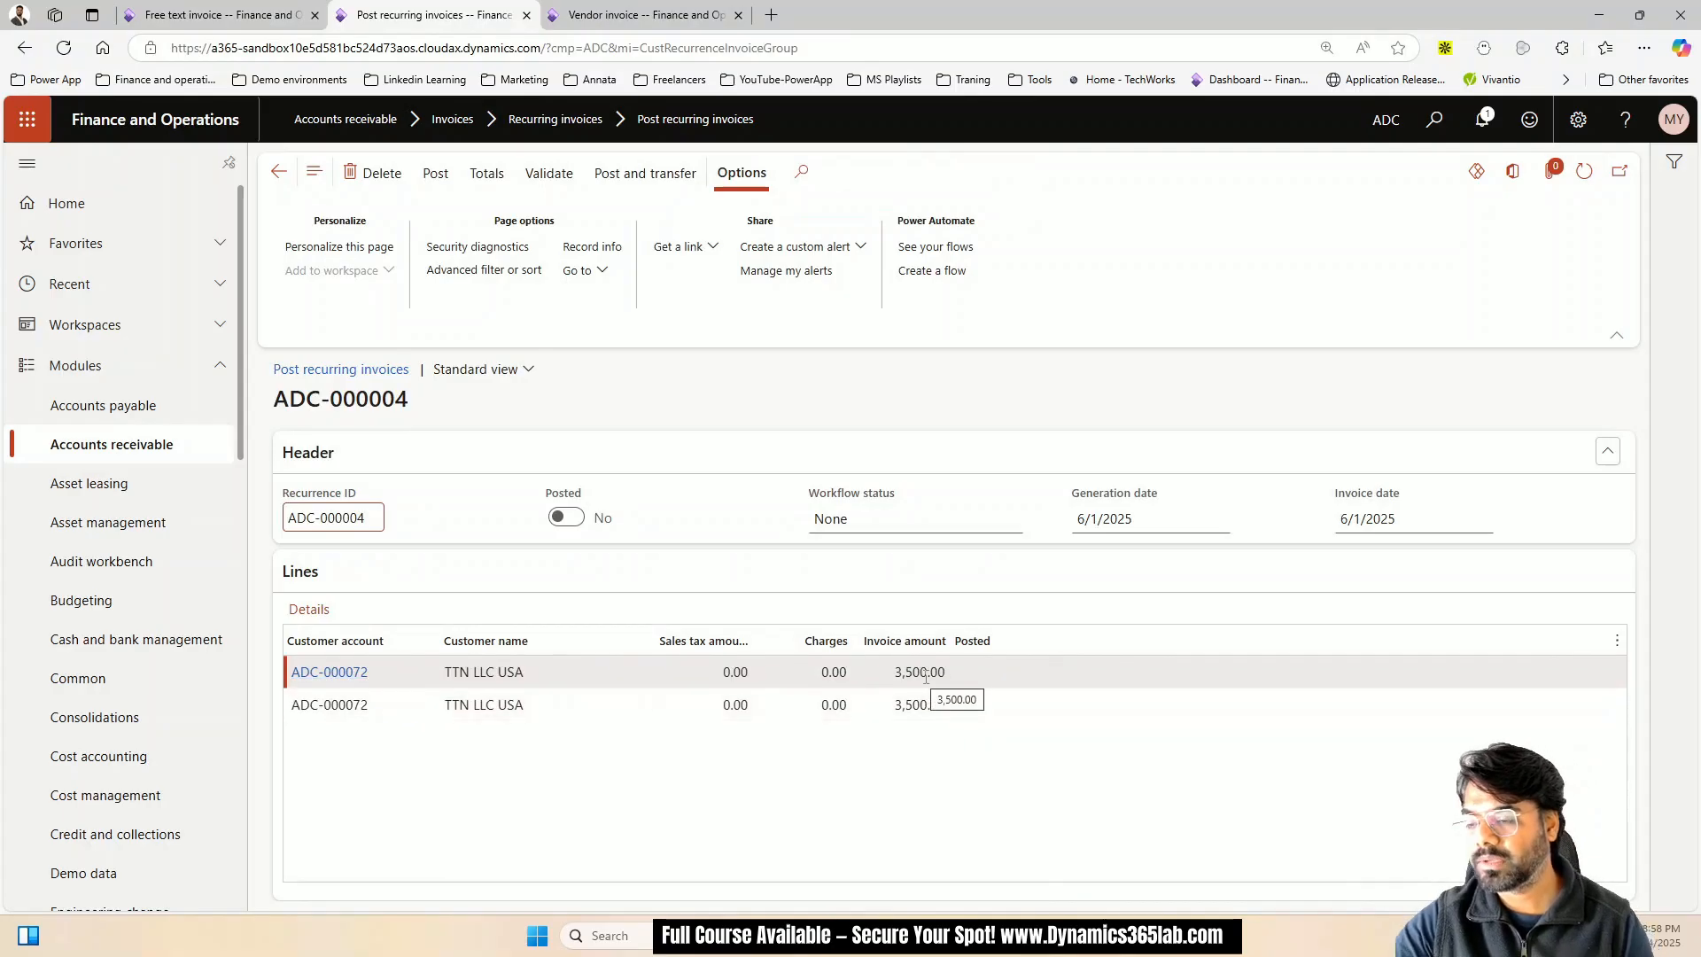
{"action": "left_click", "coordinate": [917, 705]}
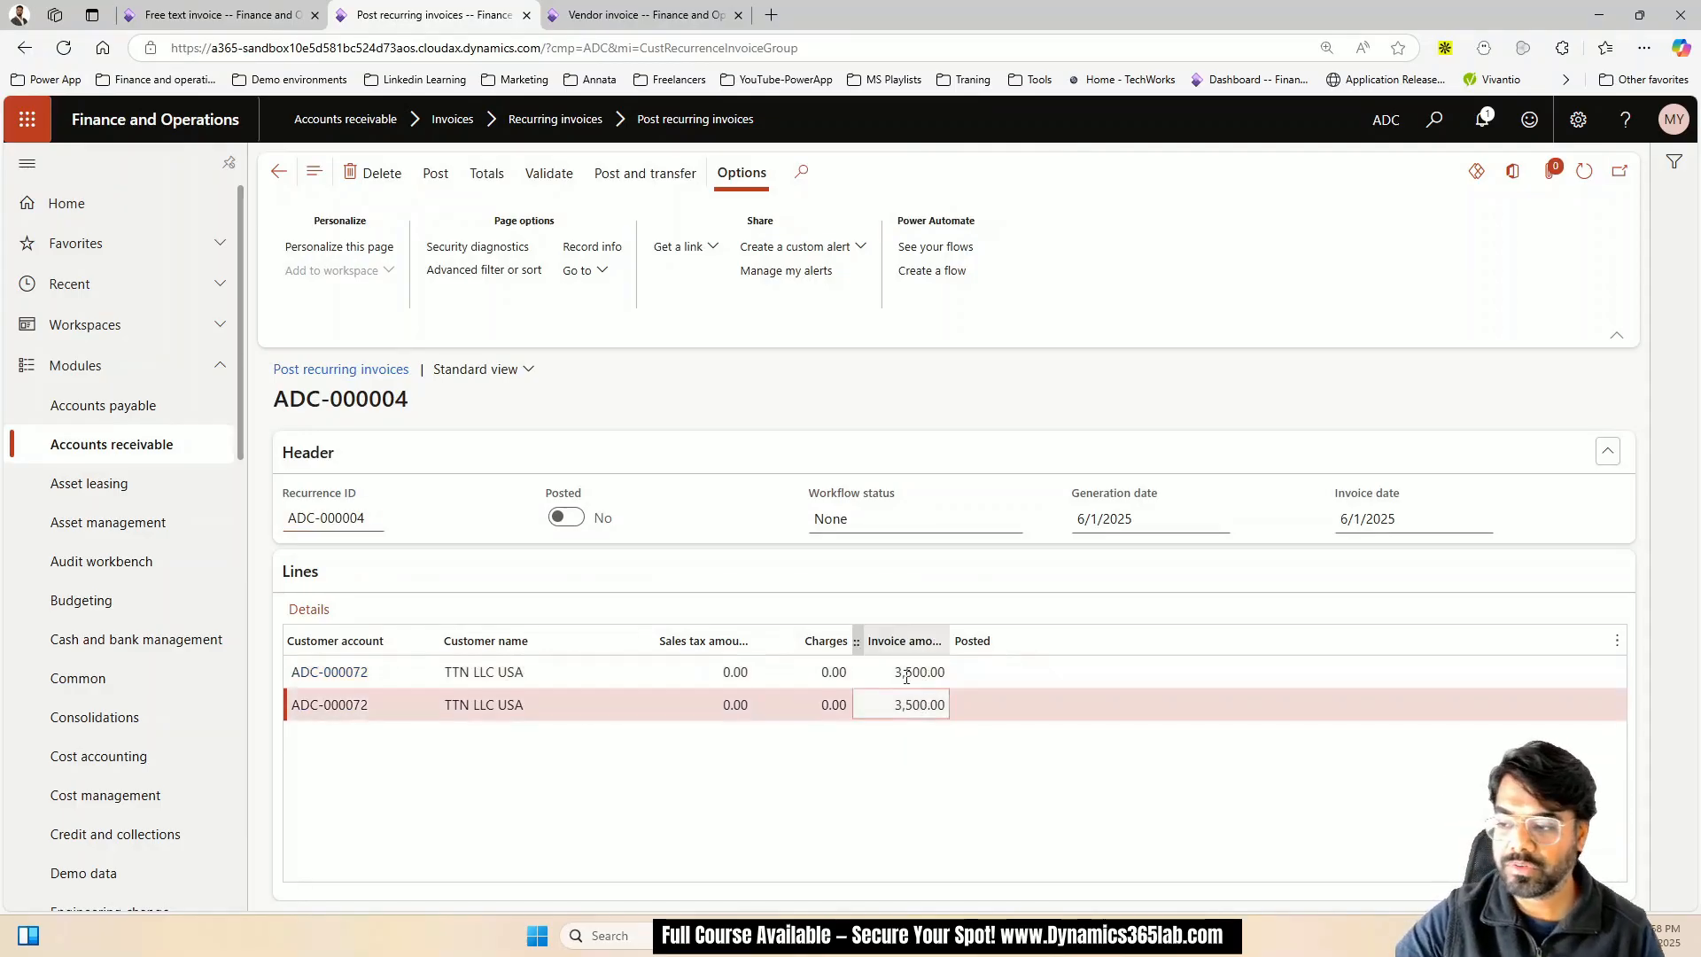
Look for the newly generated invoices among all free text invoices
{"action": "left_click", "coordinate": [137, 446]}
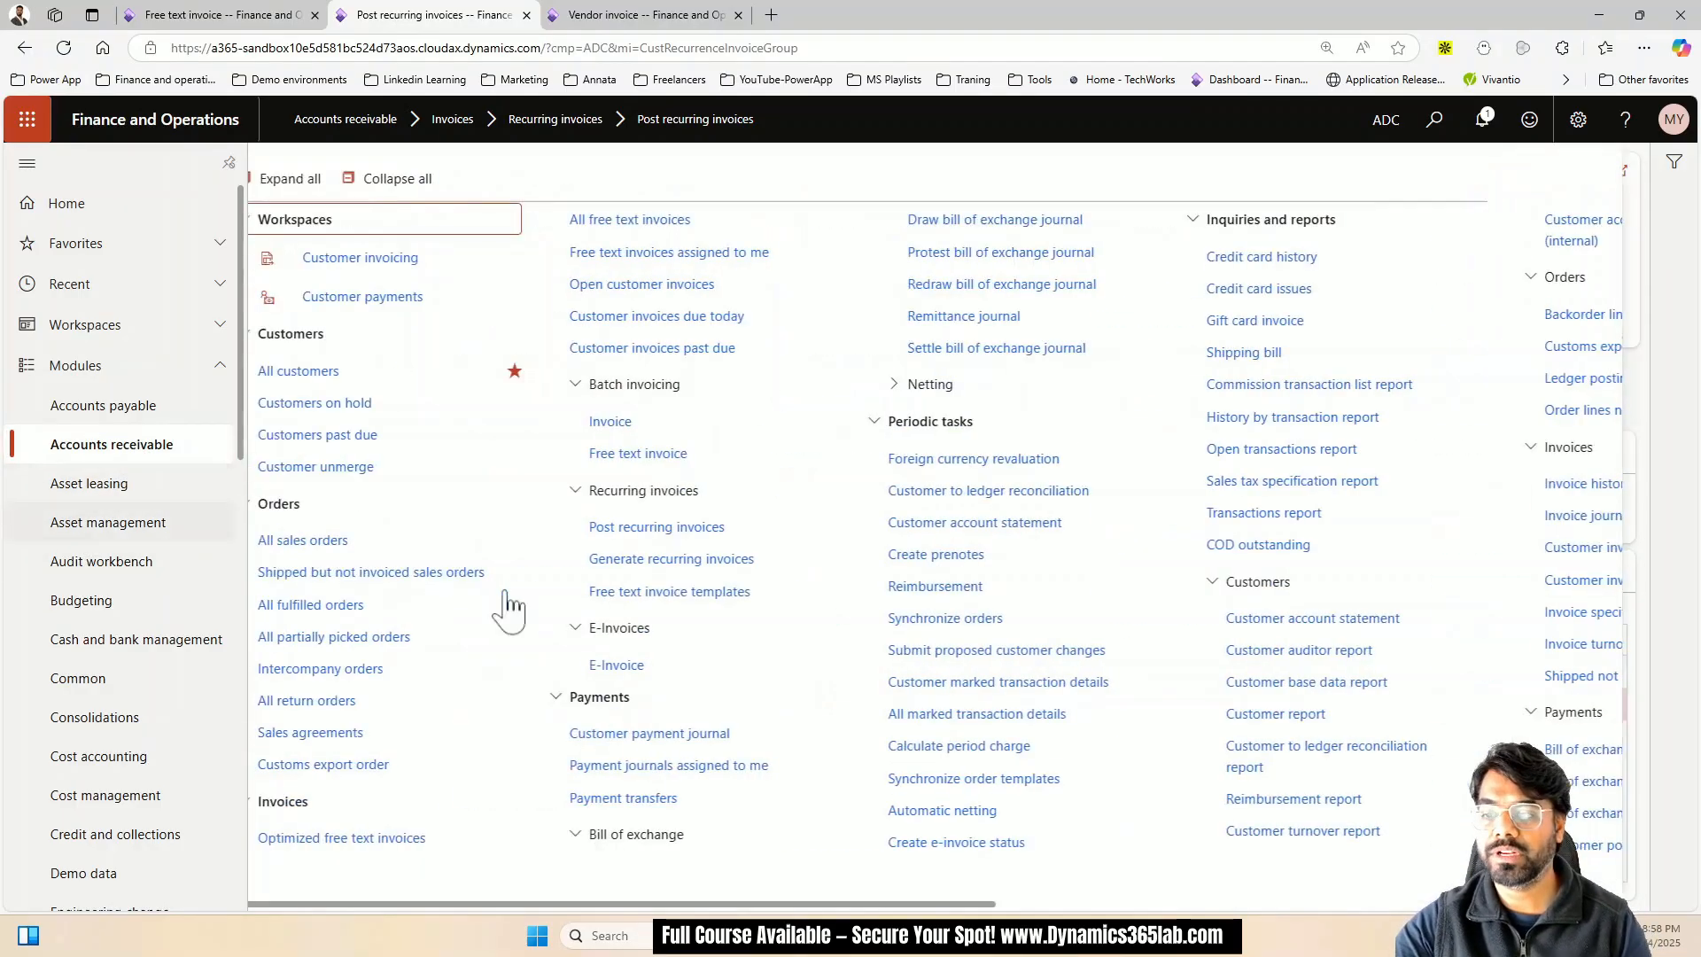
{"action": "left_click", "coordinate": [691, 253]}
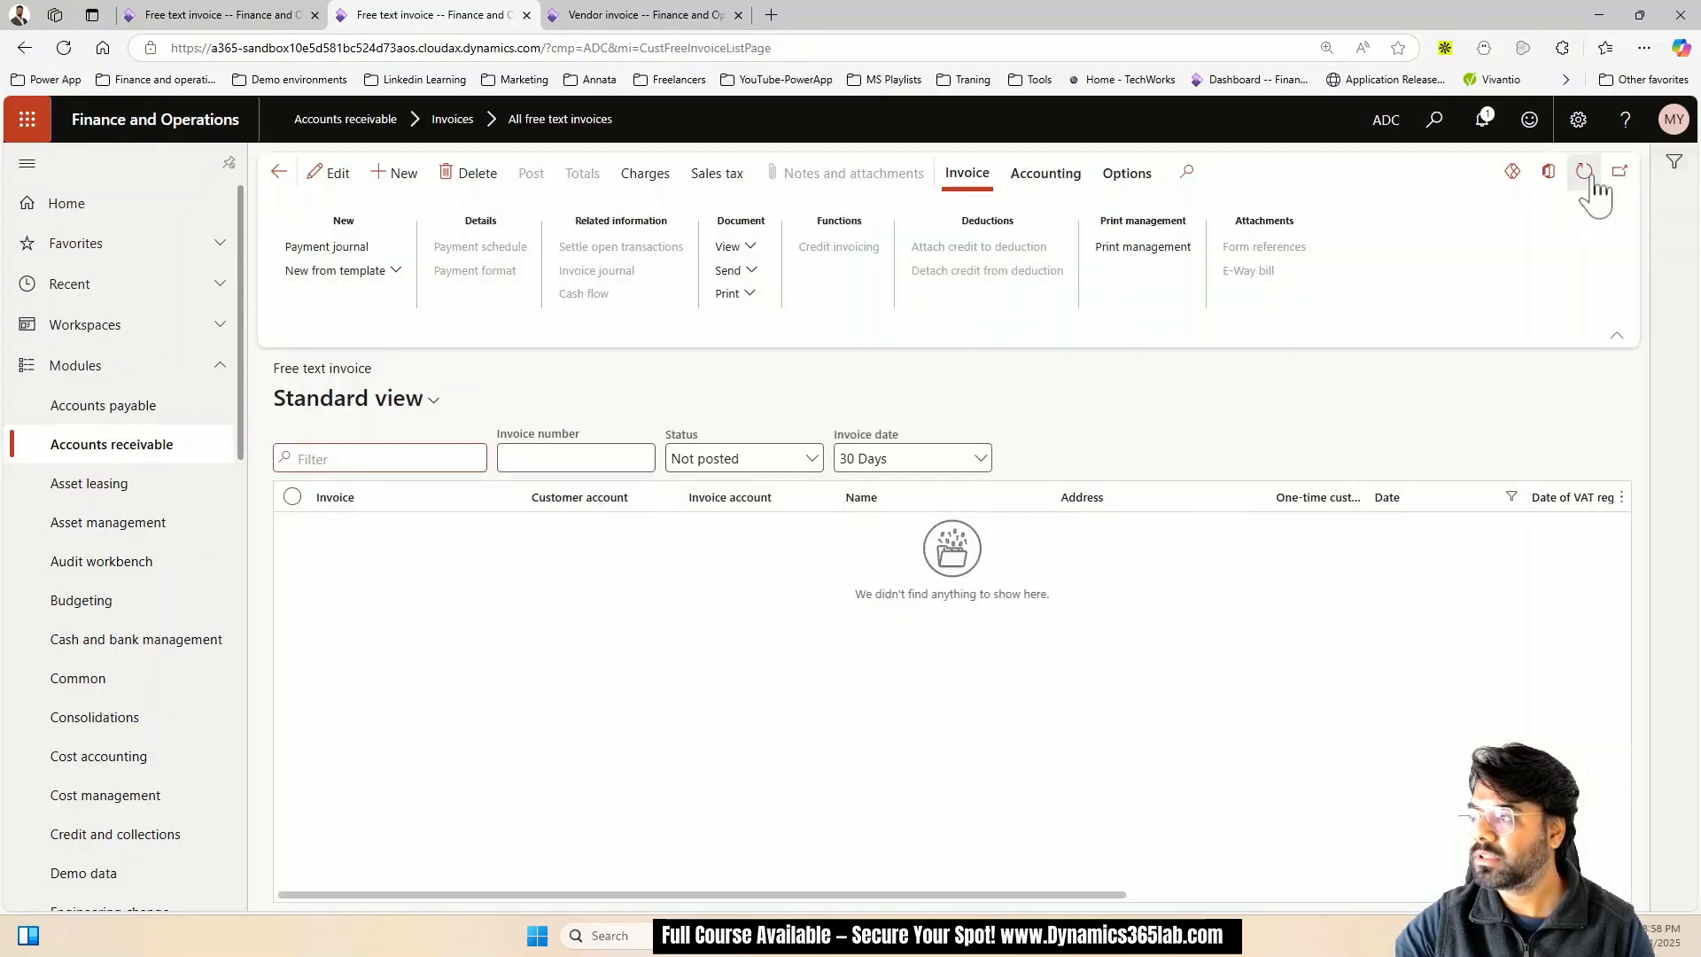
Return to Post recurring invoices and post the recurring invoice dated 6/1/2025
{"action": "left_click", "coordinate": [174, 459]}
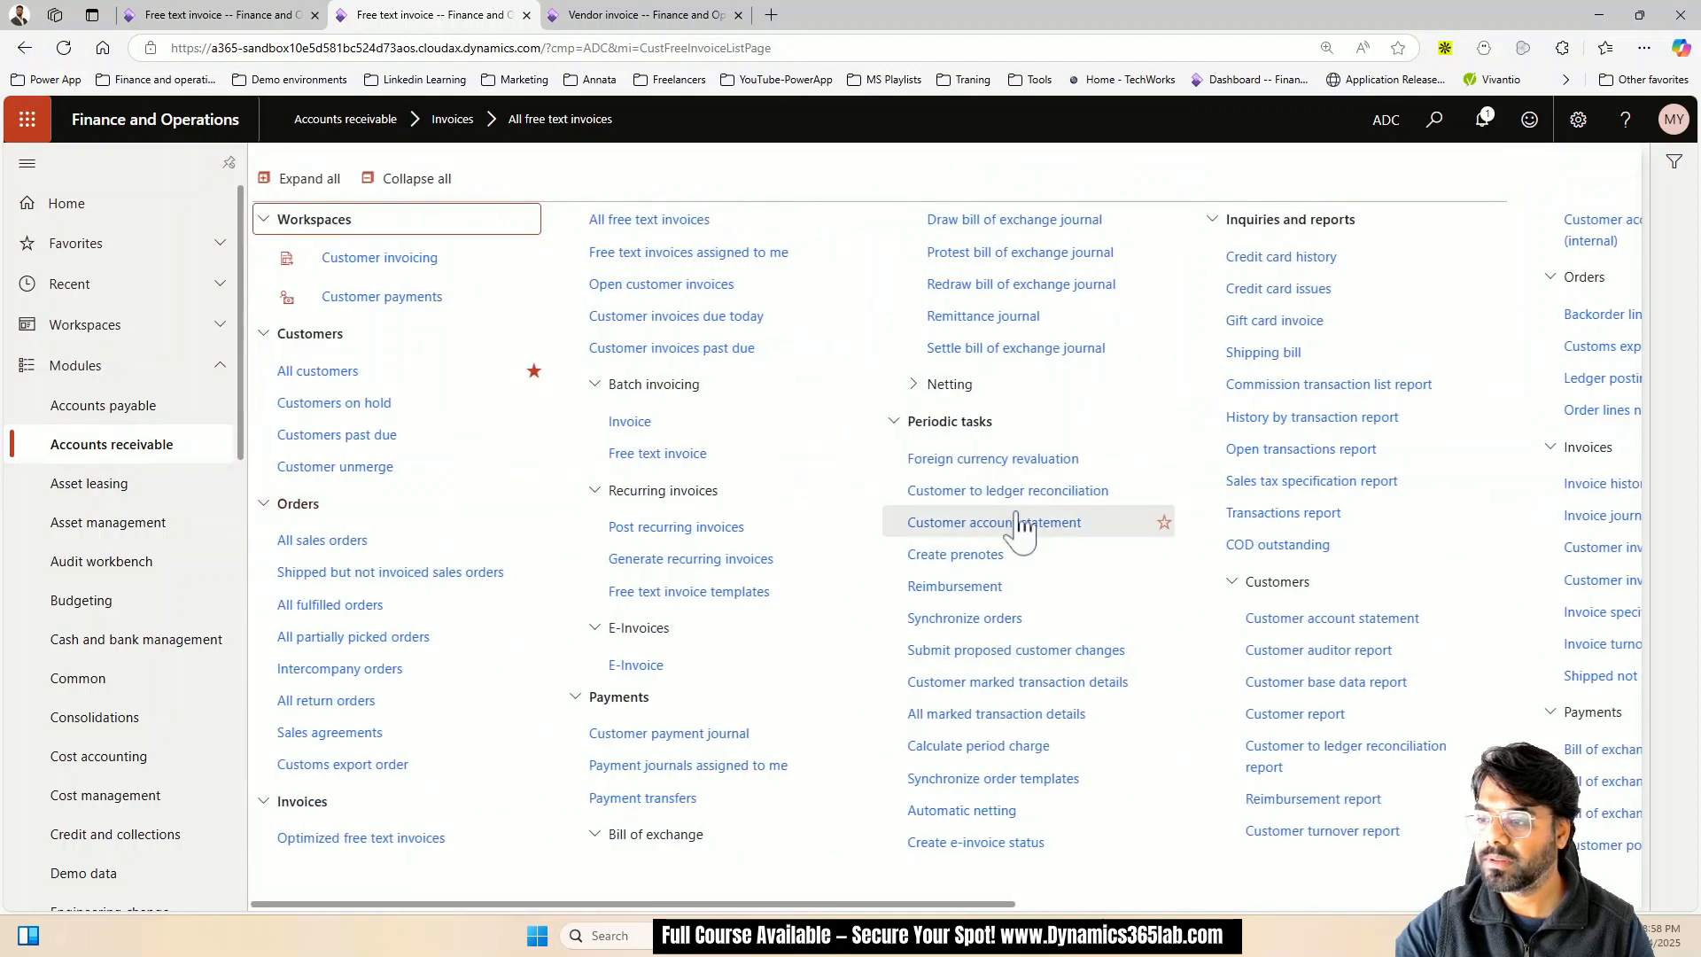
{"action": "left_click", "coordinate": [660, 529]}
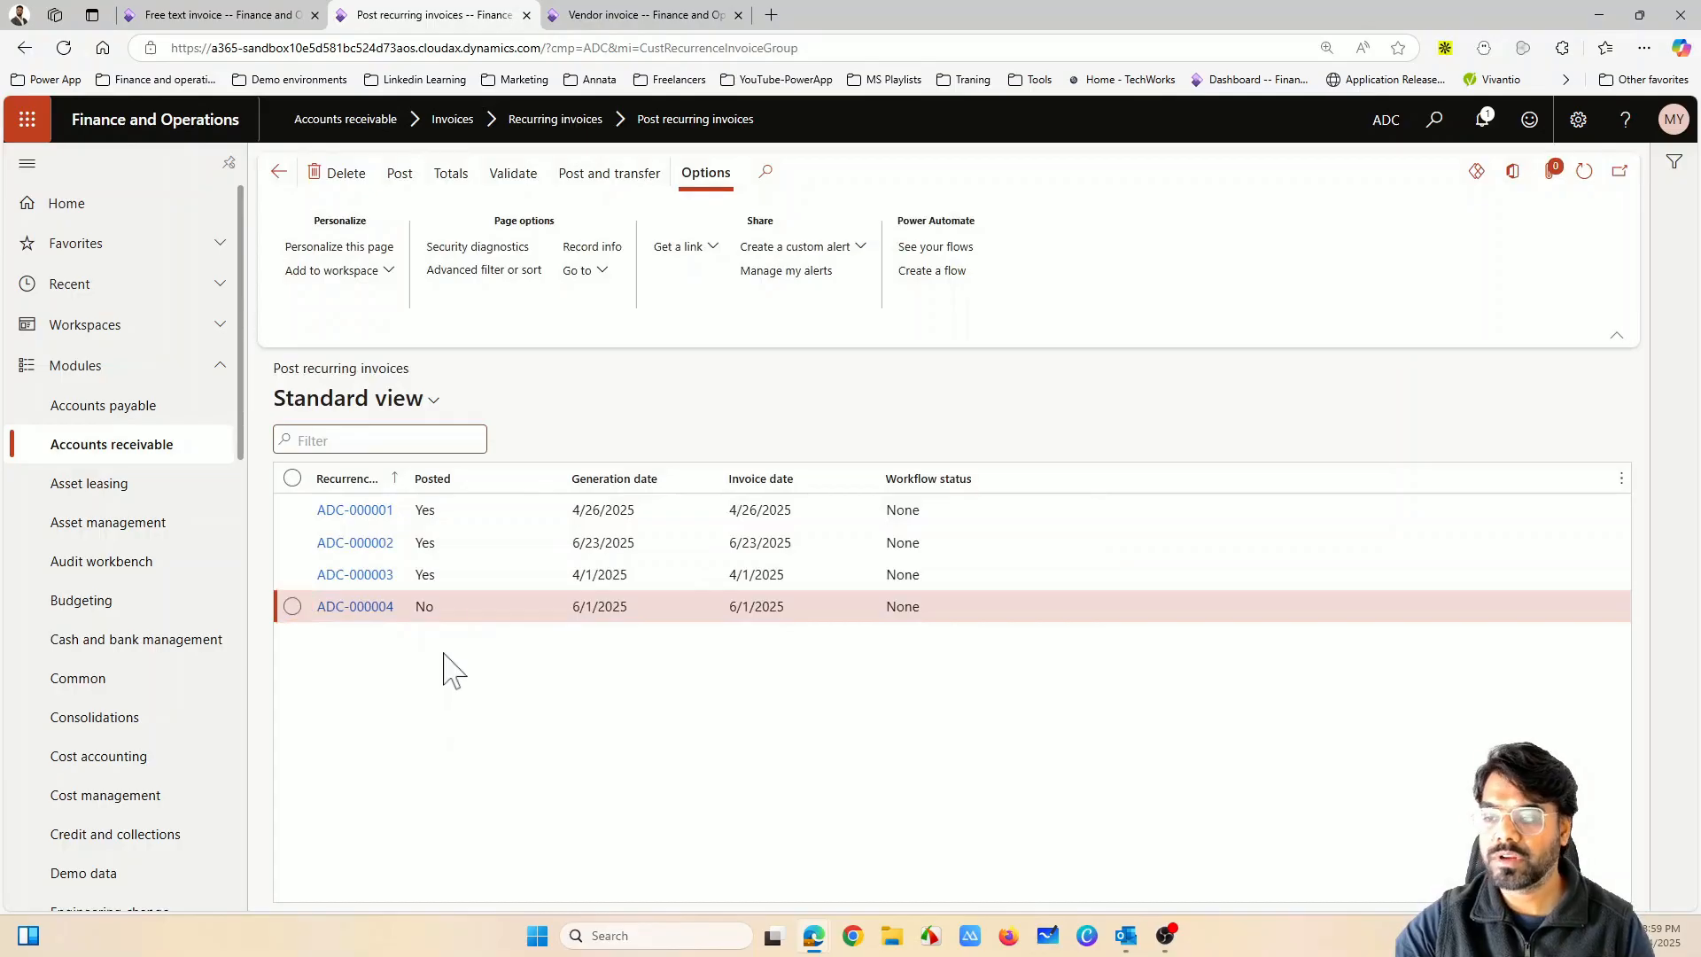
{"action": "left_click", "coordinate": [406, 177]}
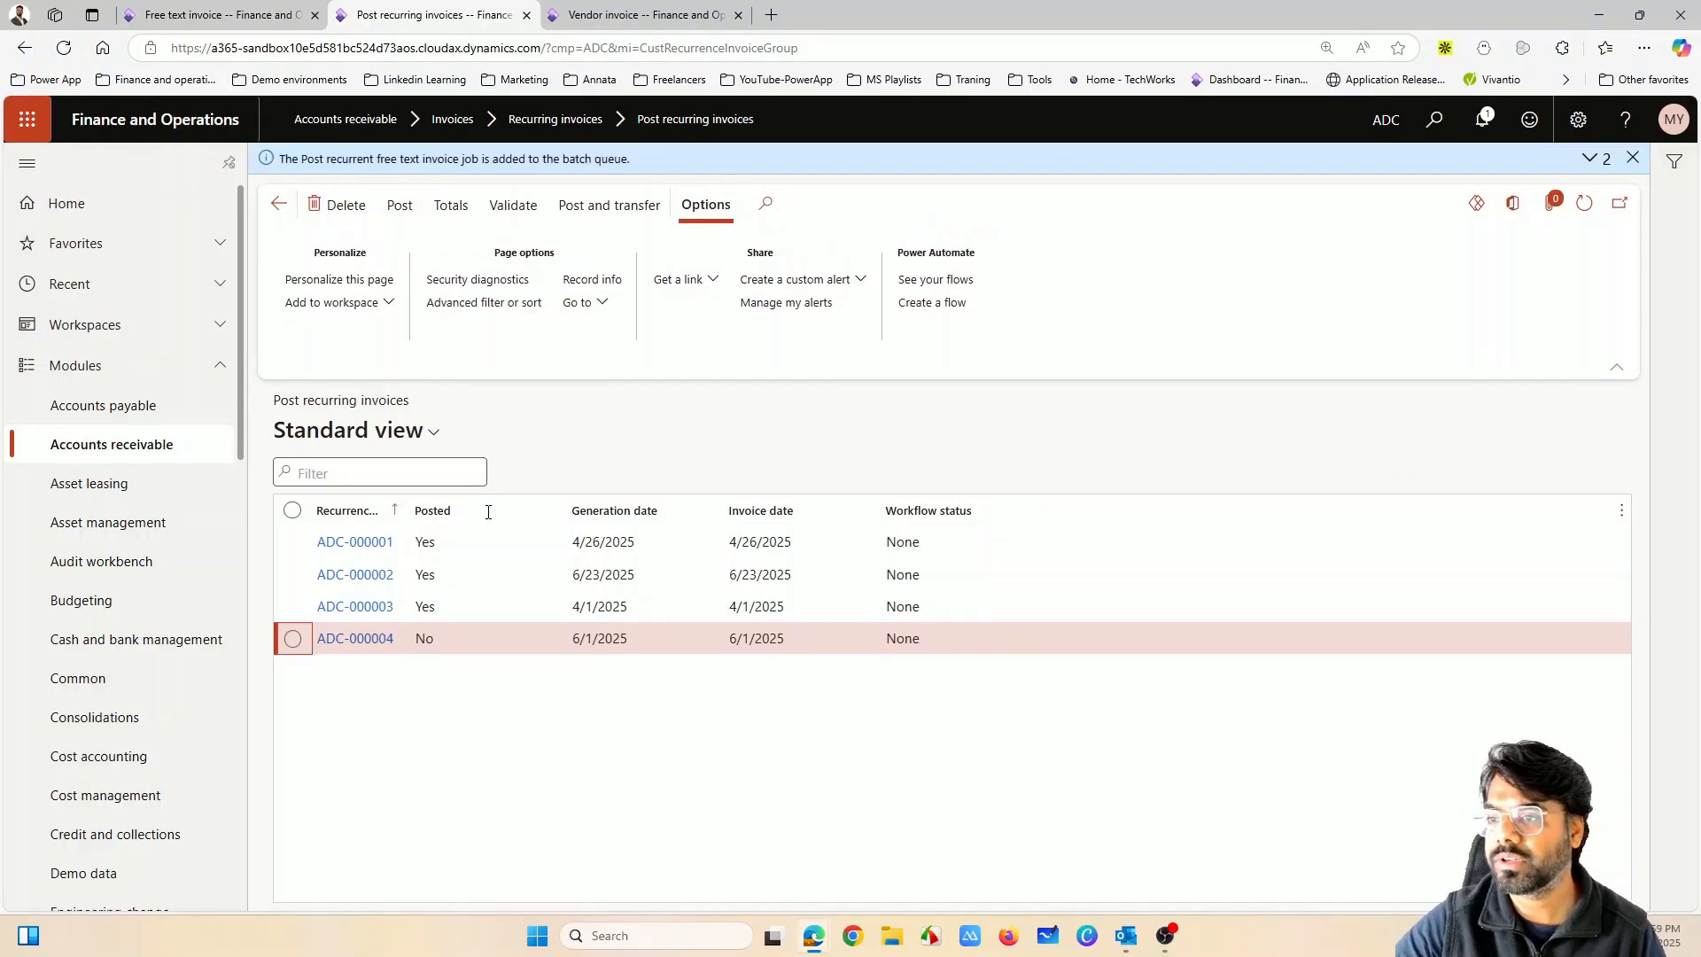
Switch back to the free text invoices page and show the available Accounts receivable pages
{"action": "left_click", "coordinate": [257, 16]}
{"action": "left_click", "coordinate": [117, 455]}
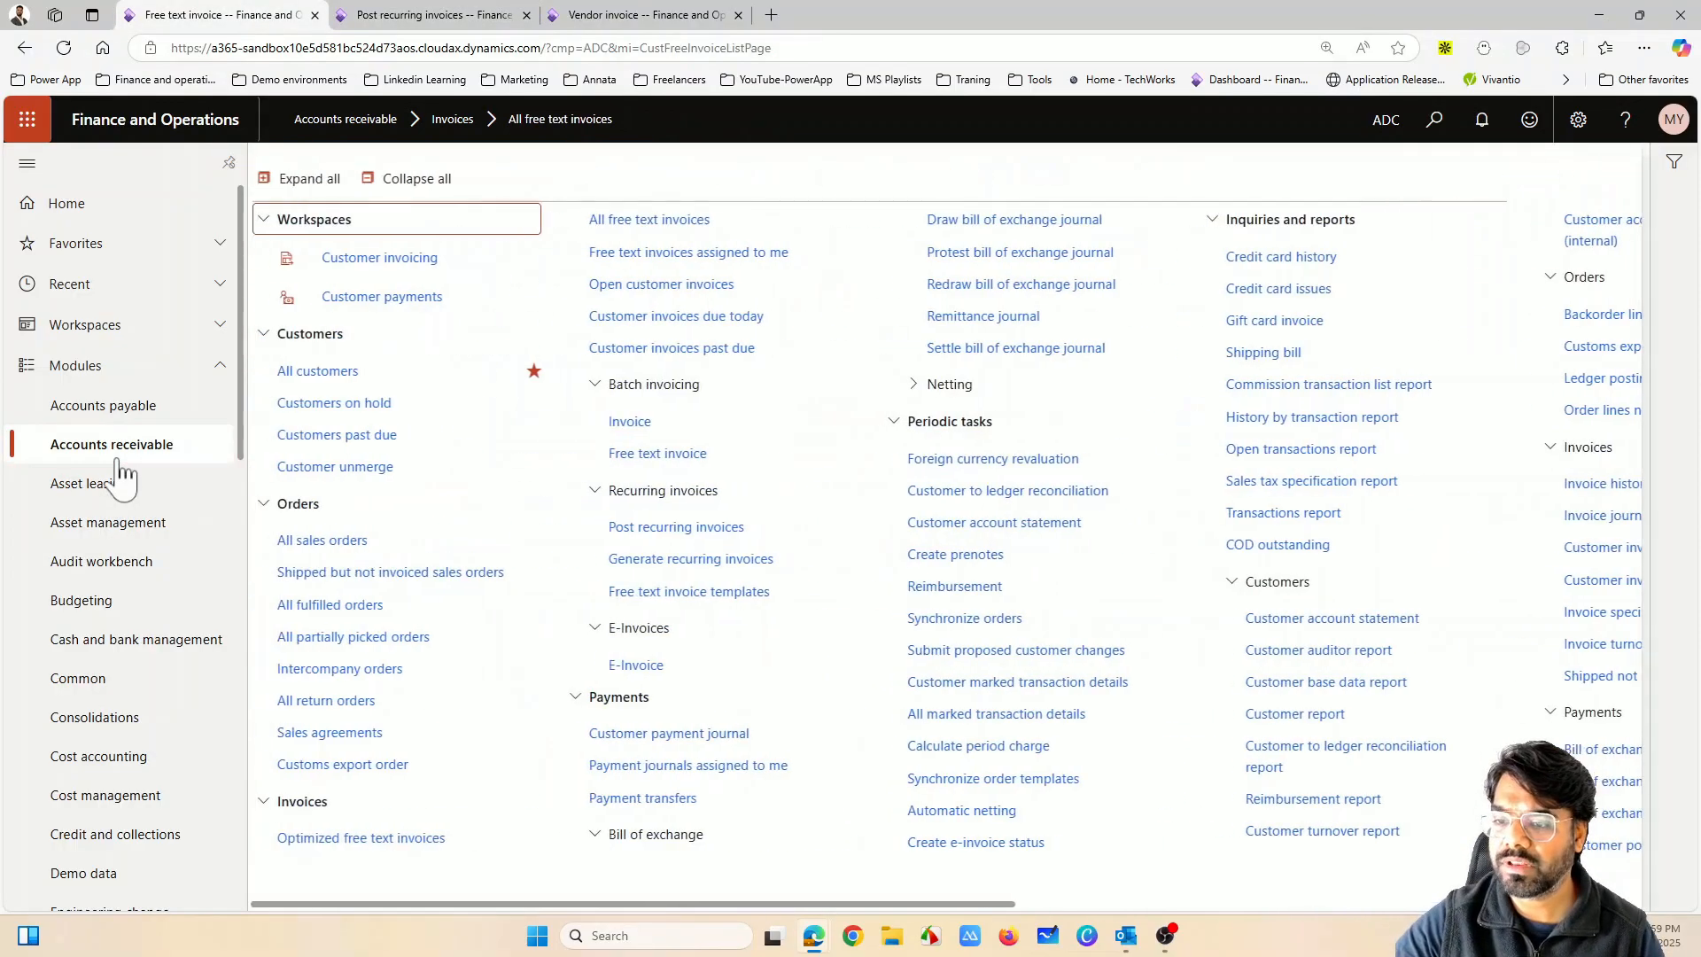